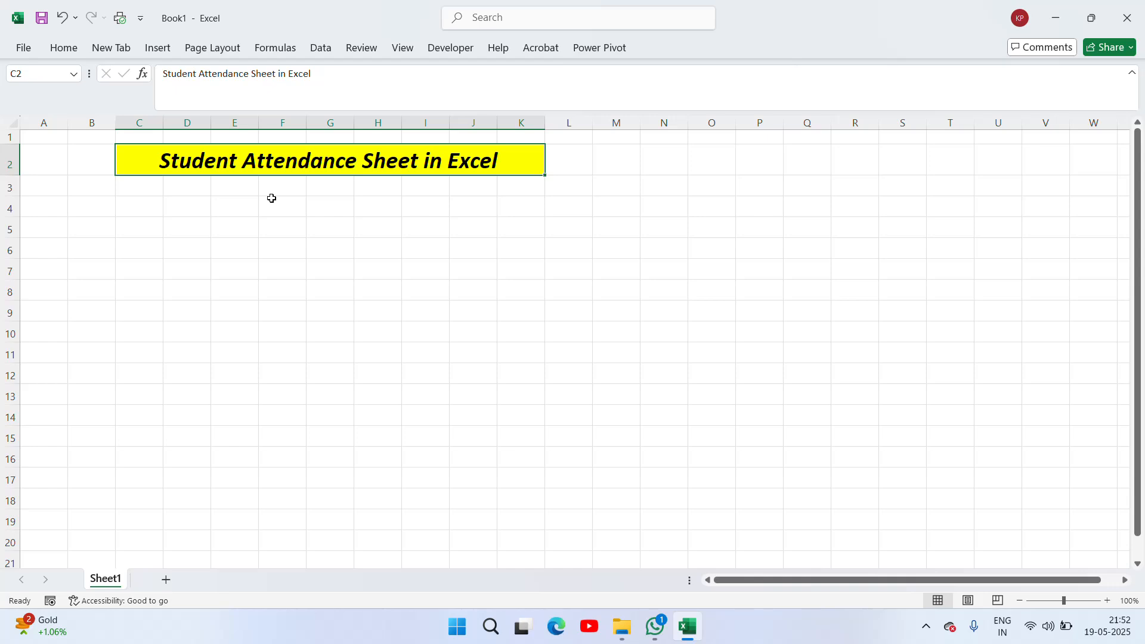
{"action": "left_click", "coordinate": [230, 216]}
{"action": "key", "text": "Left"}
{"action": "key", "text": "Left"}
{"action": "key", "text": "Up"}
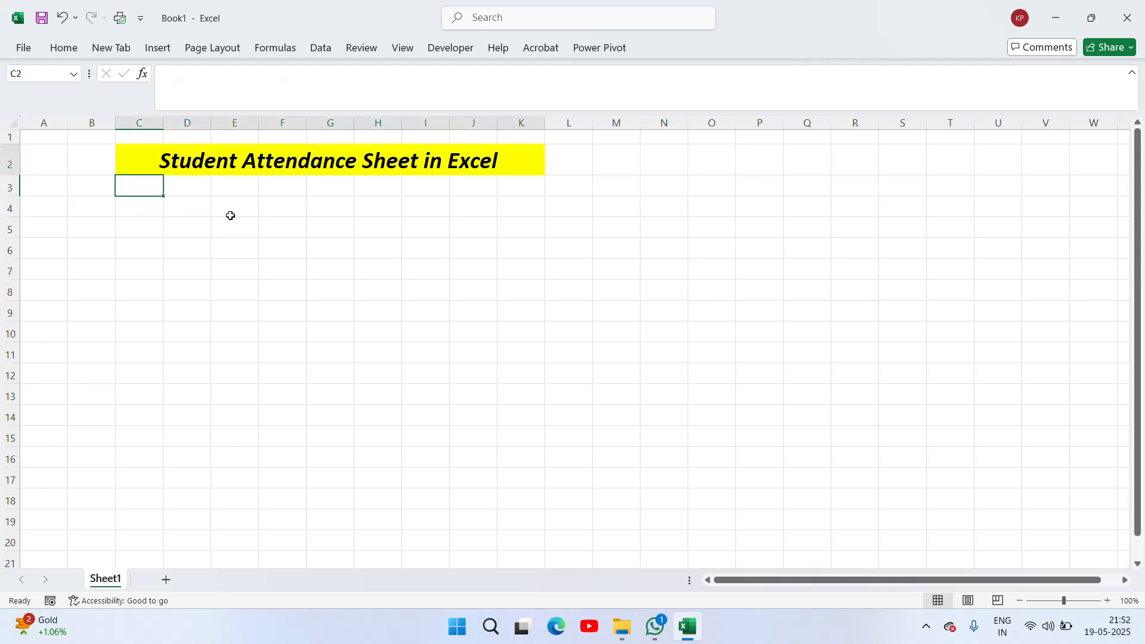
{"action": "key", "text": "Up"}
{"action": "key", "text": "Down"}
{"action": "key", "text": "Down"}
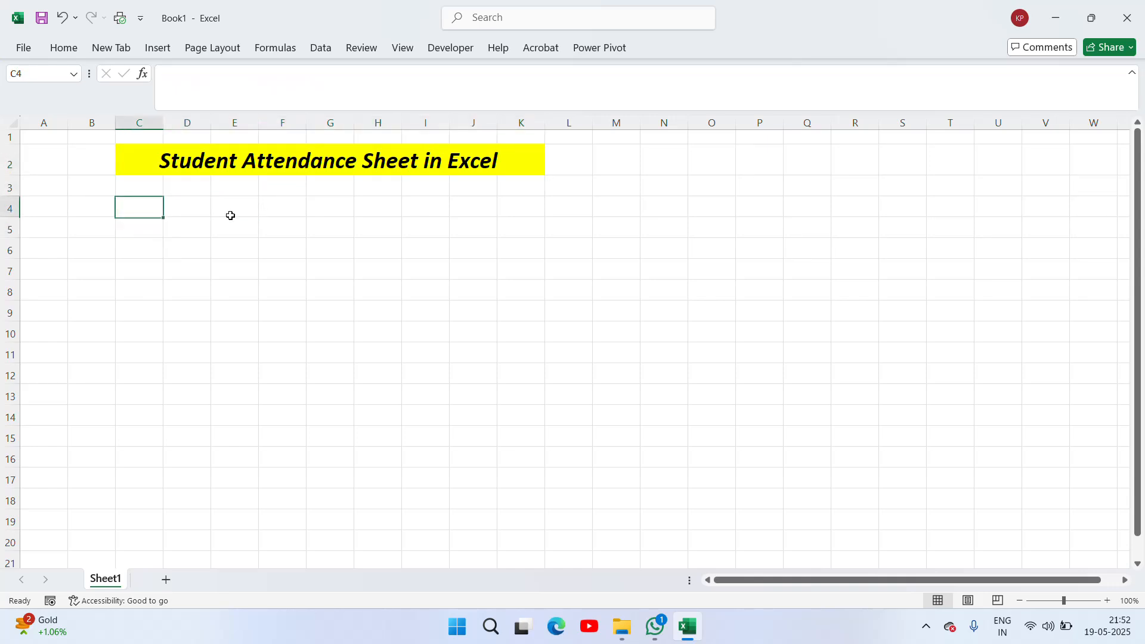
{"action": "key", "text": "Up"}
{"action": "key", "text": "Up"}
{"action": "key", "text": "Up"}
{"action": "key", "text": "Down"}
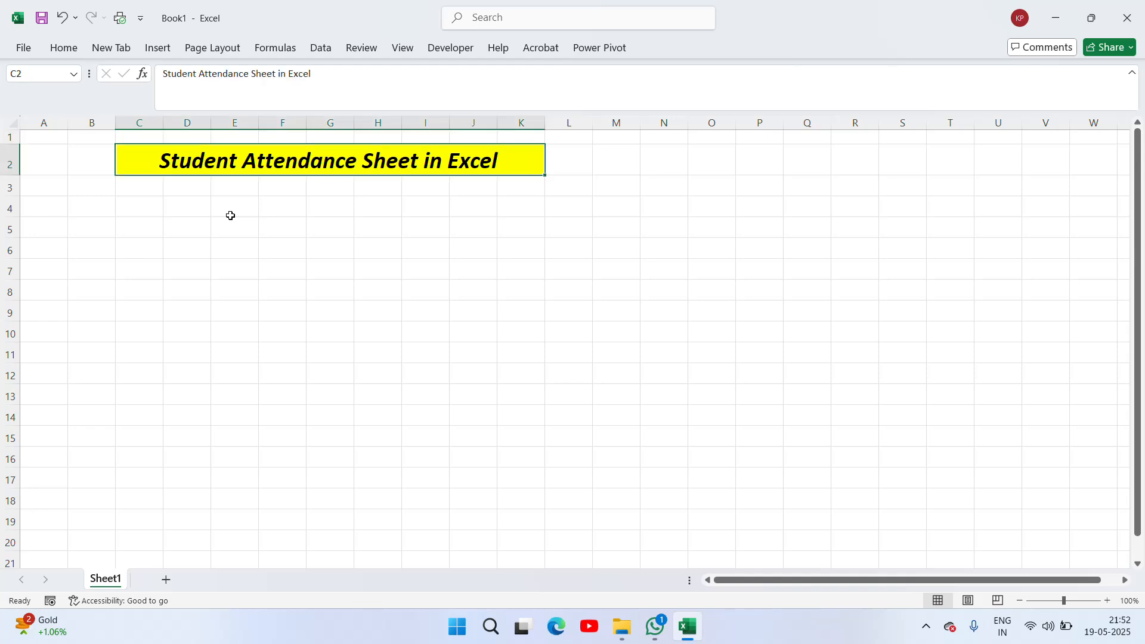
- Enter the school name "Rama Public School" in cell C4
{"action": "key", "text": "Down"}
{"action": "key", "text": "Down"}
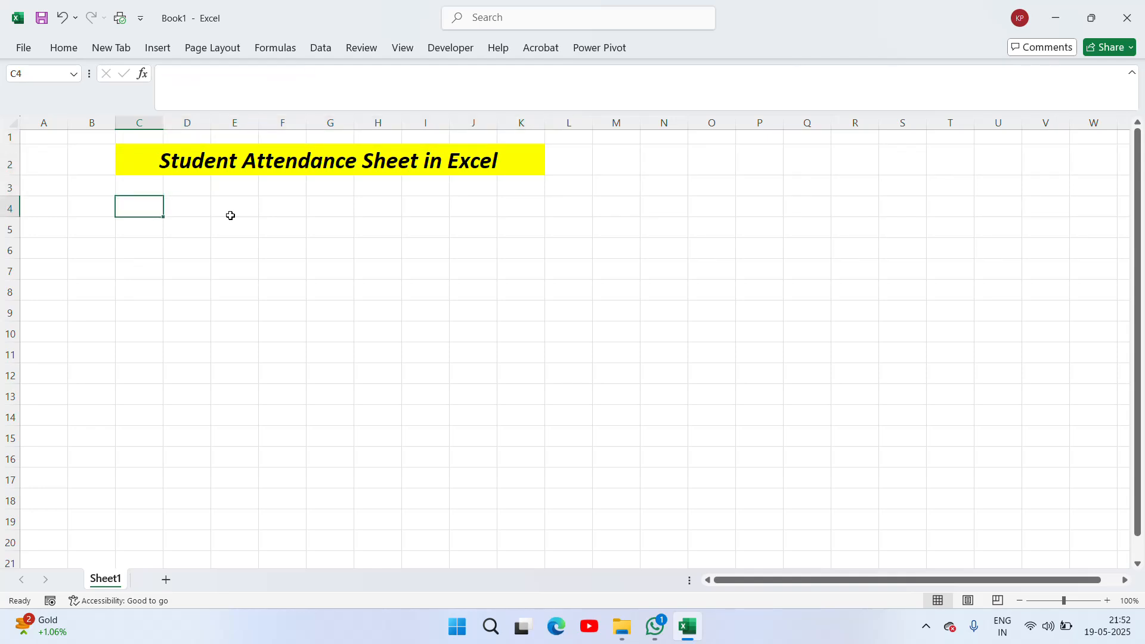
{"action": "type", "text": "Rama"}
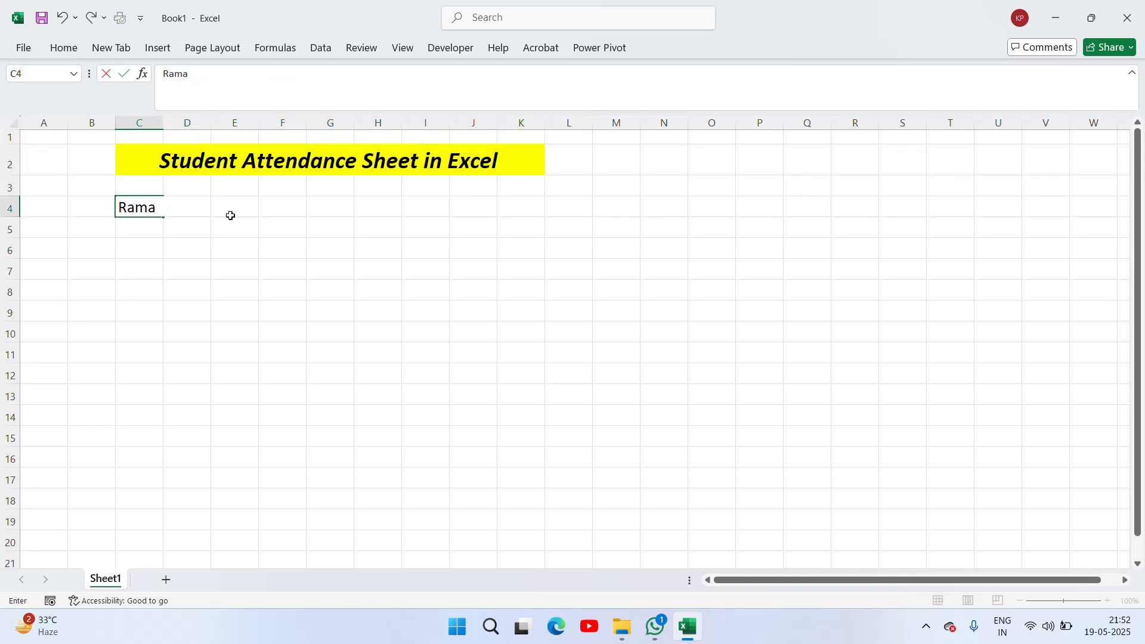
{"action": "type", "text": " Public School"}
{"action": "key", "text": "ctrl+Return"}
- Merge and center the school name across cells C4:P4
{"action": "key", "text": "shift+Right"}
{"action": "key", "text": "shift+Right"}
{"action": "key", "text": "shift+Right"}
{"action": "key", "text": "shift+Right"}
{"action": "key", "text": "shift+Right"}
{"action": "key", "text": "shift+Right"}
{"action": "key", "text": "shift+Right"}
{"action": "key", "text": "shift+Right"}
{"action": "key", "text": "shift+Right"}
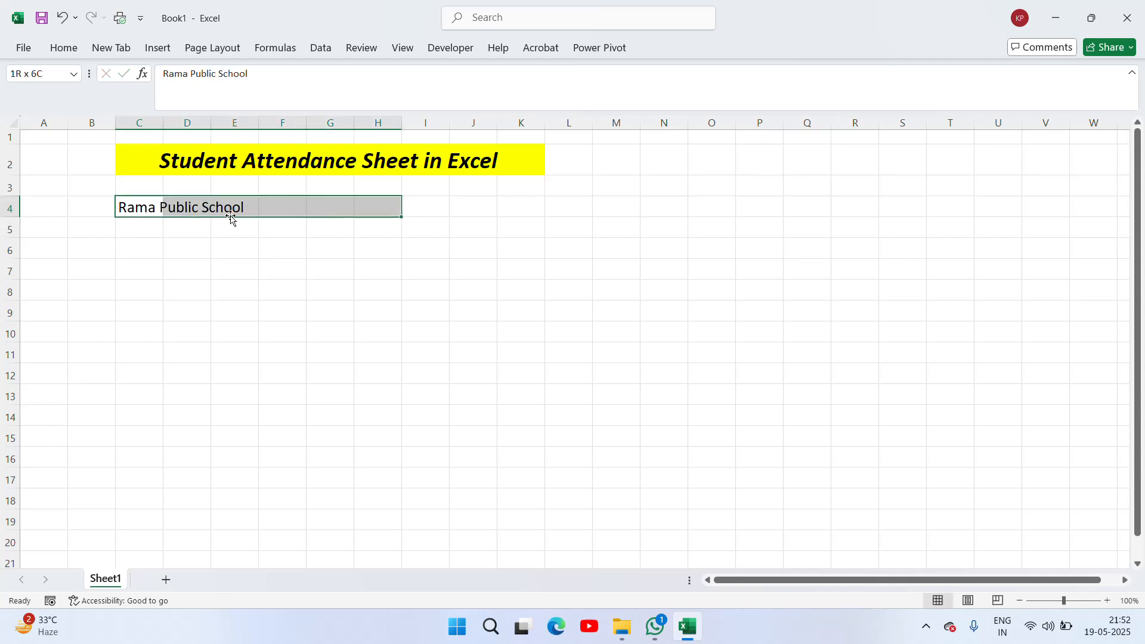
{"action": "key", "text": "shift+Right"}
{"action": "key", "text": "shift+Right"}
{"action": "key", "text": "shift+Right"}
{"action": "key", "text": "shift+Right"}
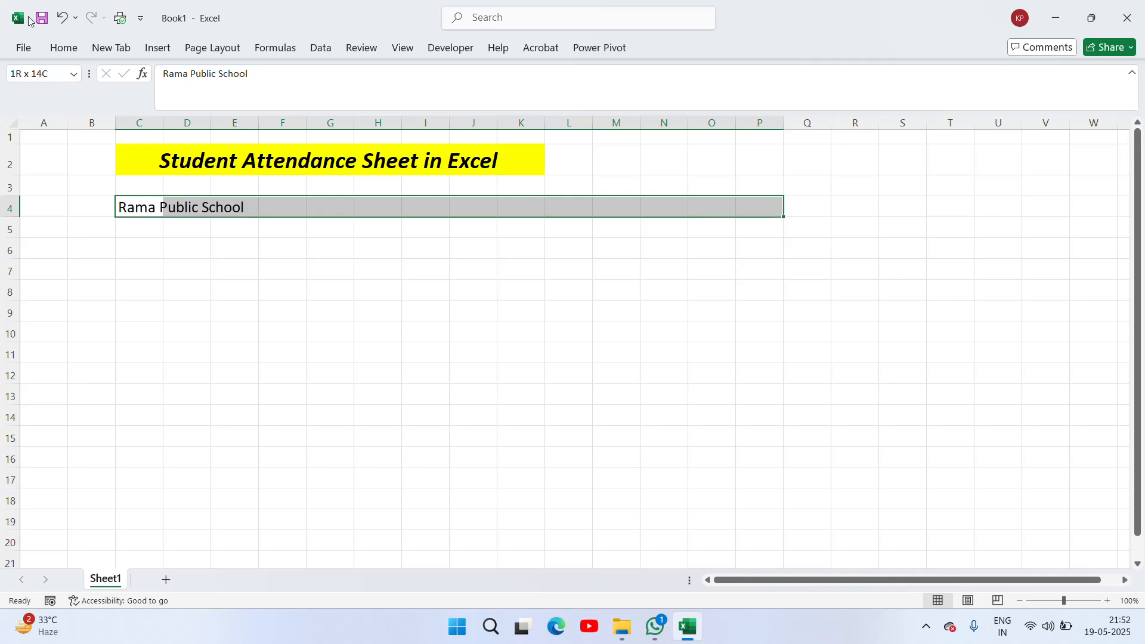
{"action": "left_click", "coordinate": [63, 51]}
{"action": "left_click", "coordinate": [420, 101]}
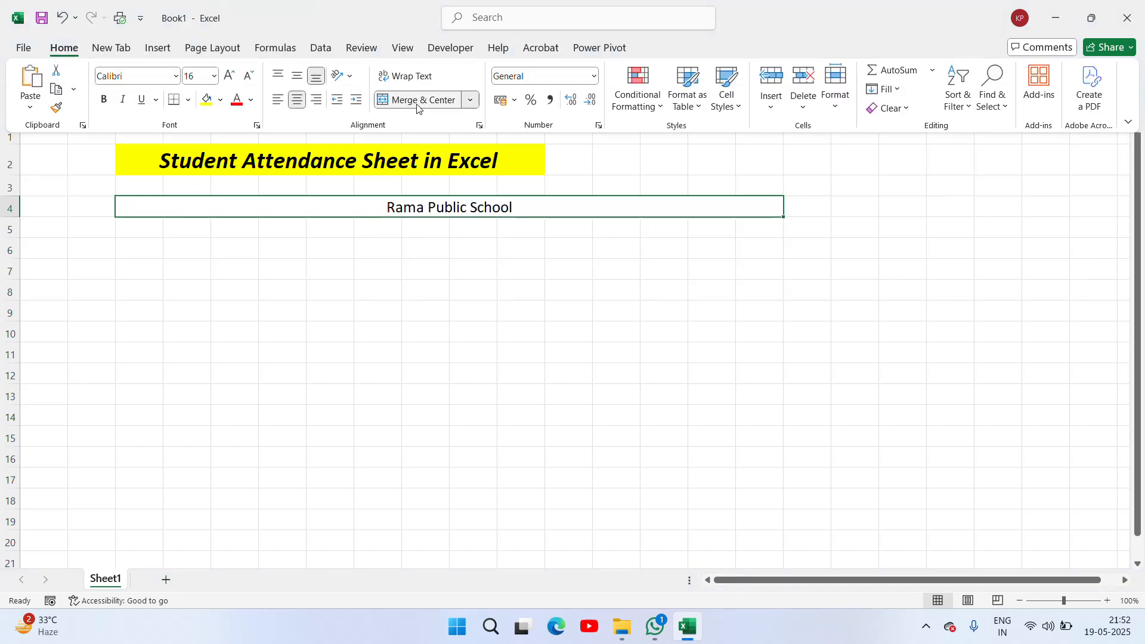
- Format the school name heading in bold at font size 24 with a light blue-gray fill
{"action": "left_click", "coordinate": [104, 100]}
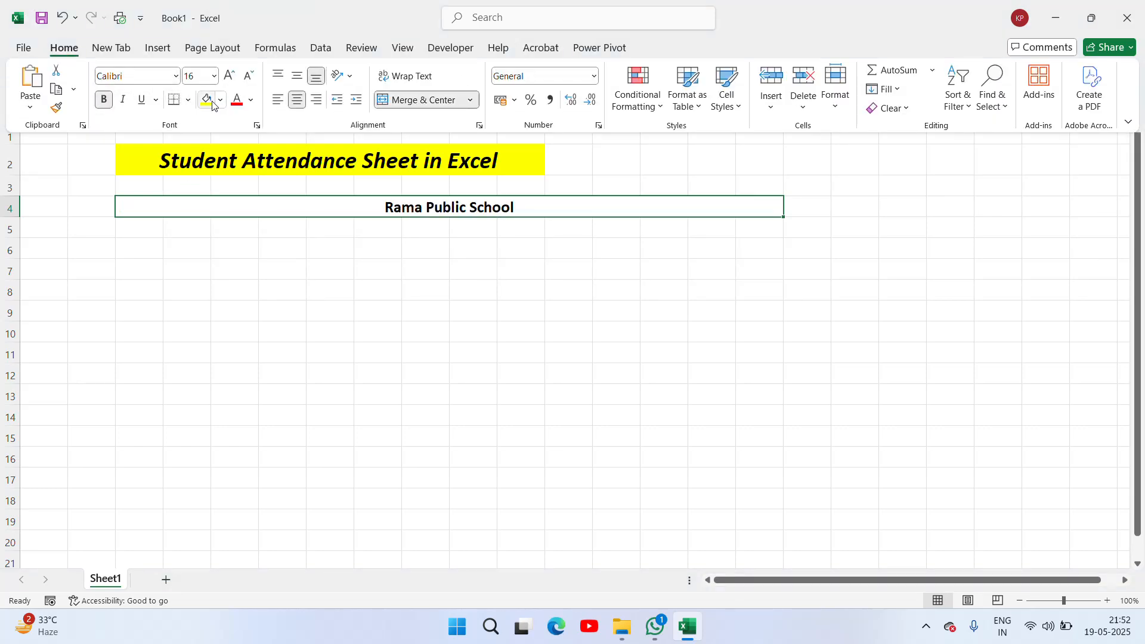
{"action": "left_click", "coordinate": [221, 103]}
{"action": "left_click", "coordinate": [269, 198]}
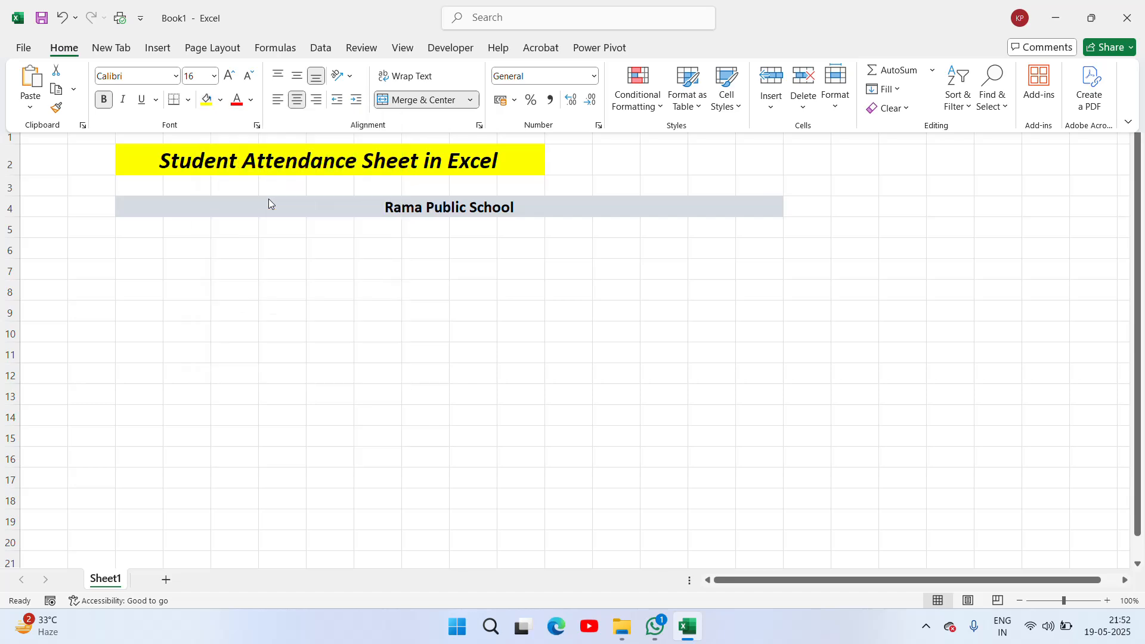
{"action": "left_click", "coordinate": [203, 71]}
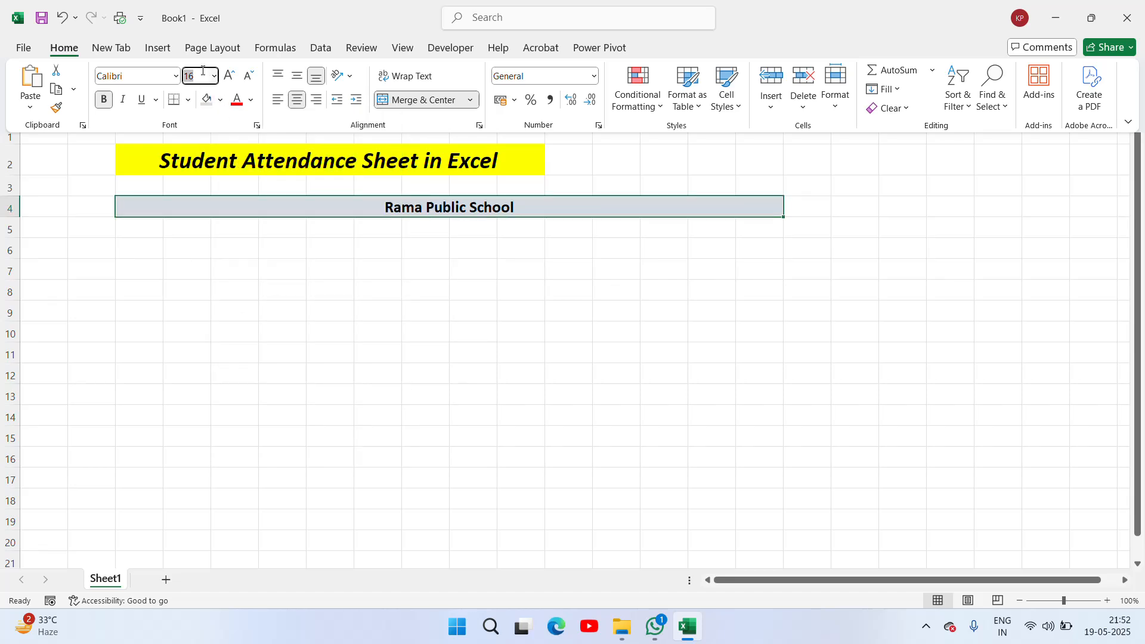
{"action": "type", "text": "24"}
{"action": "key", "text": "Return"}
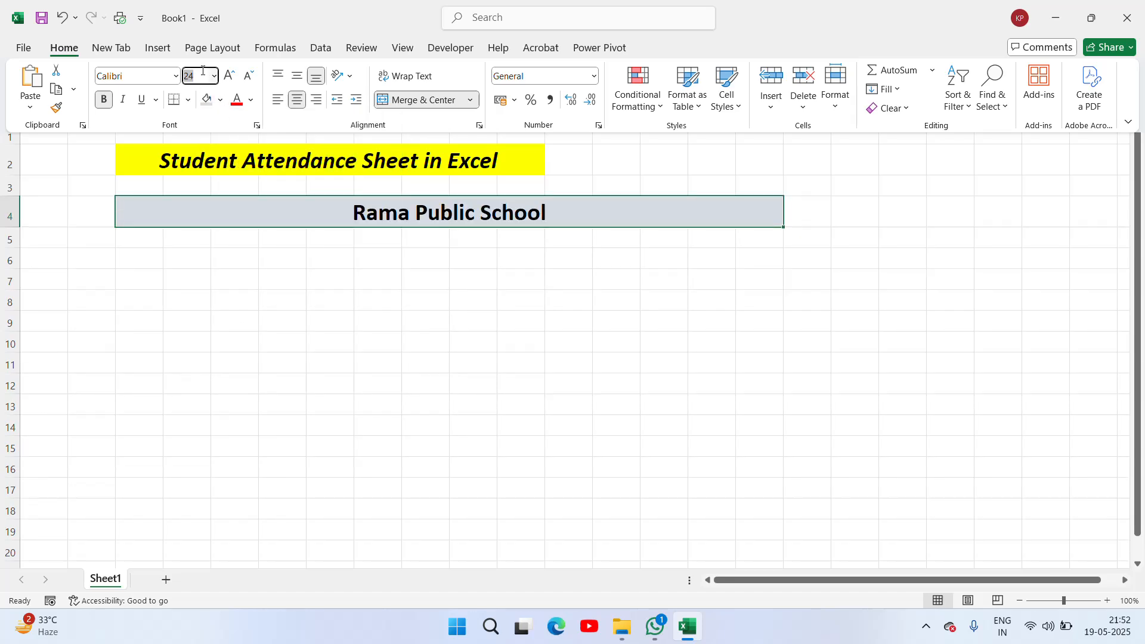
{"action": "left_click", "coordinate": [183, 275]}
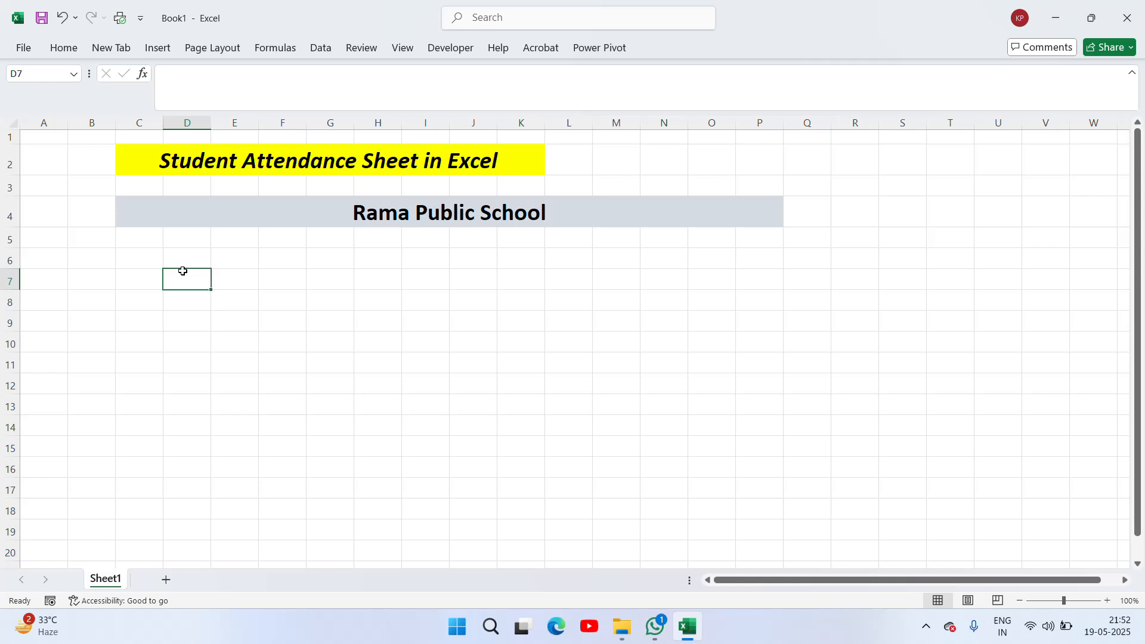
- Merge and center cells C6:J6 below the school name
{"action": "left_click", "coordinate": [436, 252]}
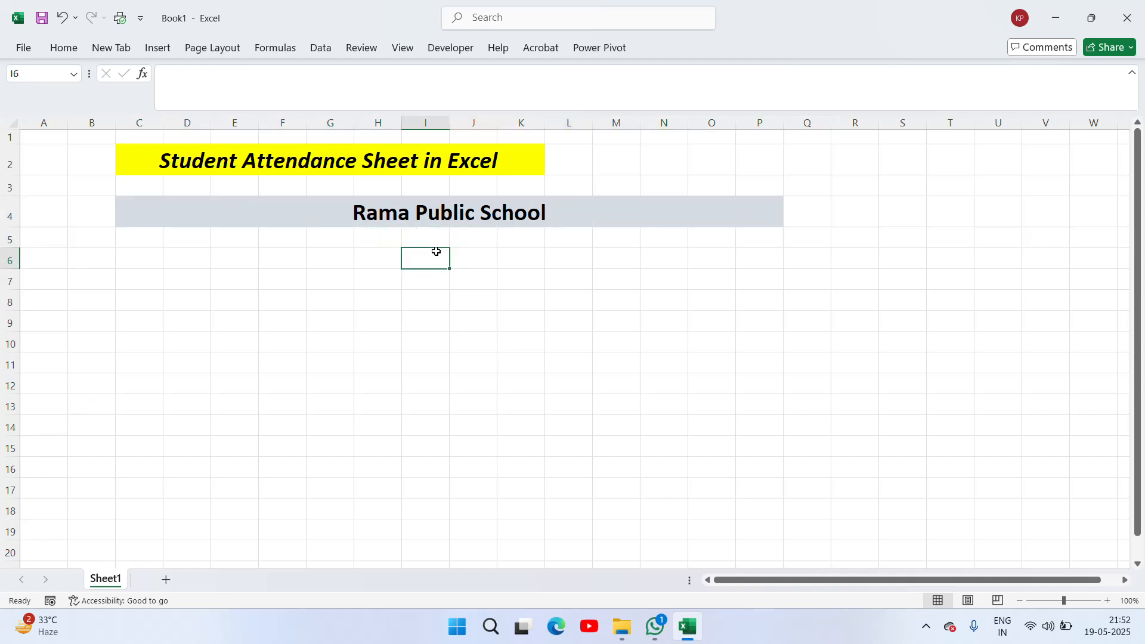
{"action": "key", "text": "Left"}
{"action": "key", "text": "Left"}
{"action": "key", "text": "Left"}
{"action": "key", "text": "Left"}
{"action": "key", "text": "Left"}
{"action": "key", "text": "Left"}
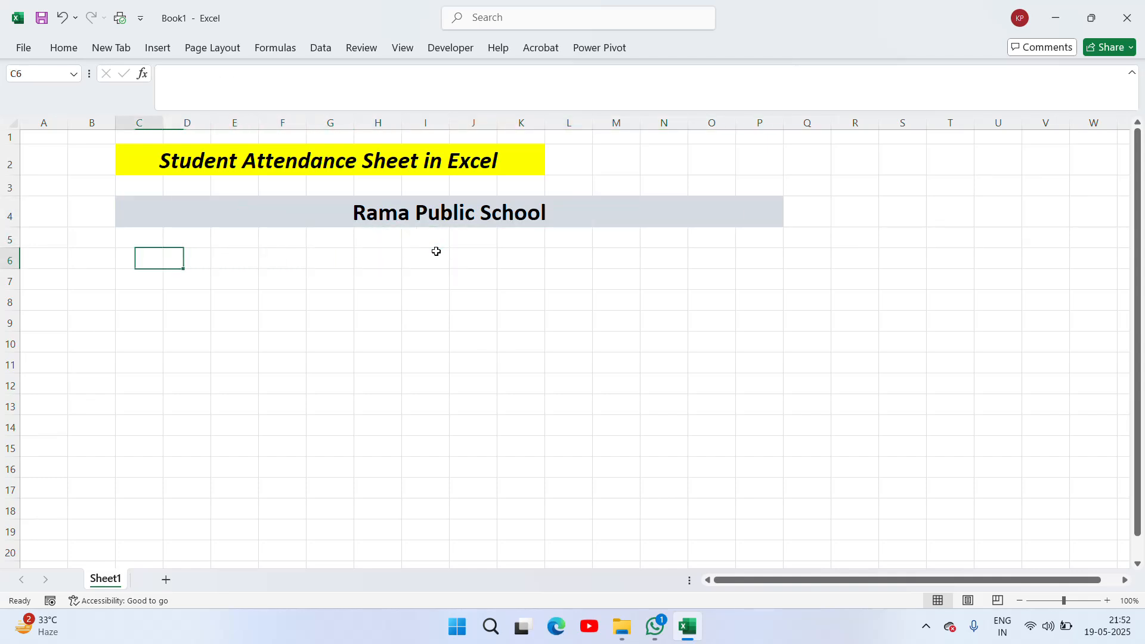
{"action": "key", "text": "Right"}
{"action": "key", "text": "Left"}
{"action": "key", "text": "Right"}
{"action": "key", "text": "Right"}
{"action": "key", "text": "Left"}
{"action": "key", "text": "Left"}
{"action": "key", "text": "shift+Right"}
{"action": "key", "text": "shift+Right"}
{"action": "key", "text": "shift+Right"}
{"action": "key", "text": "shift+Right"}
{"action": "key", "text": "shift+Right"}
{"action": "key", "text": "shift+Right"}
{"action": "key", "text": "shift+Right"}
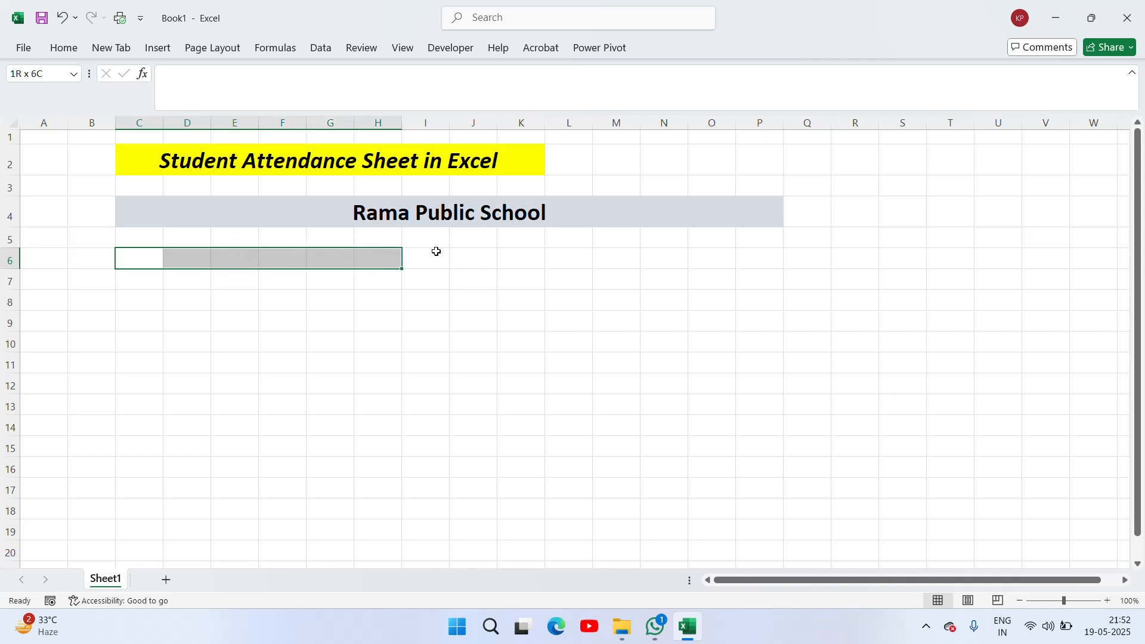
{"action": "left_click", "coordinate": [80, 53]}
{"action": "left_click", "coordinate": [418, 99]}
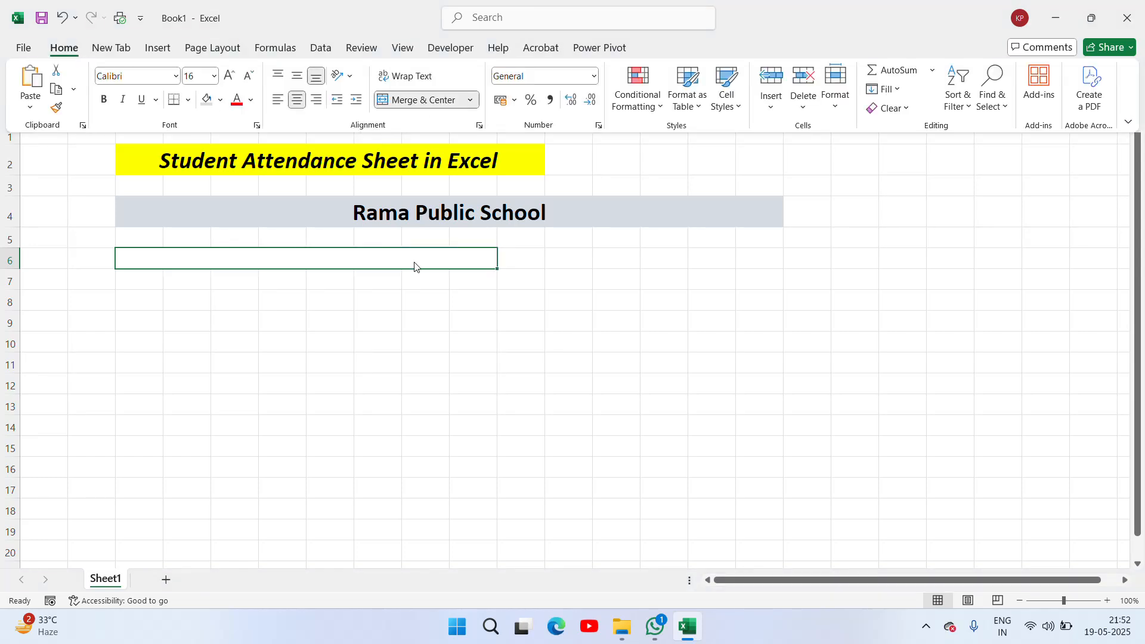
- Merge and center cells L6:P6 in the same row, leaving column K as a gap
{"action": "left_click", "coordinate": [446, 259]}
{"action": "left_click", "coordinate": [524, 255]}
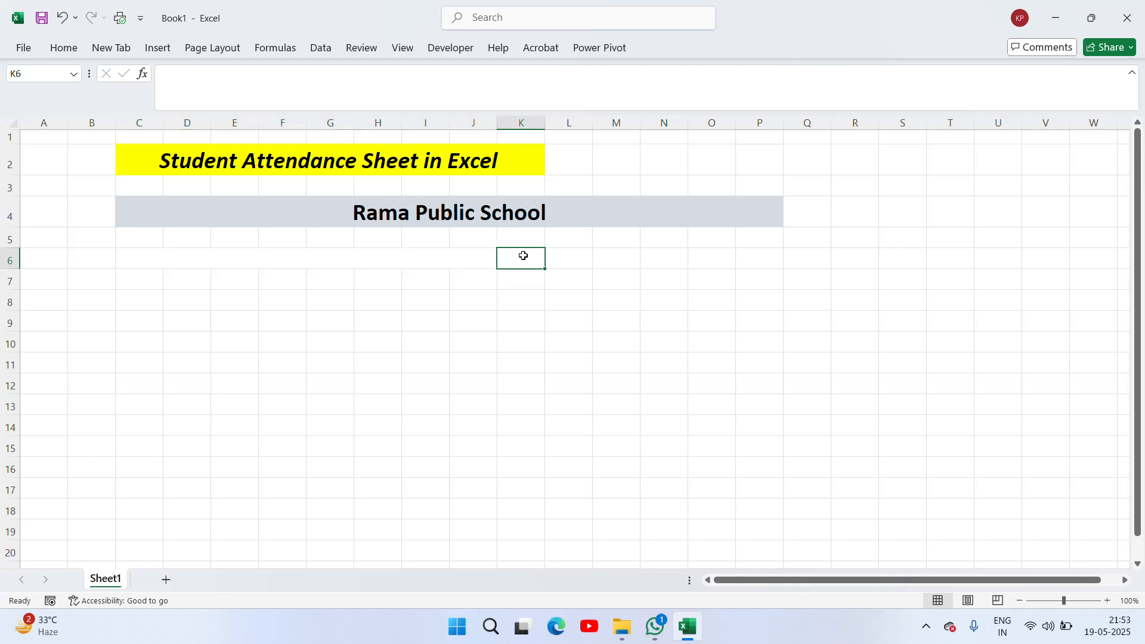
{"action": "key", "text": "Right"}
{"action": "key", "text": "shift+Right"}
{"action": "key", "text": "shift+Right"}
{"action": "key", "text": "shift+Right"}
{"action": "key", "text": "shift+Right"}
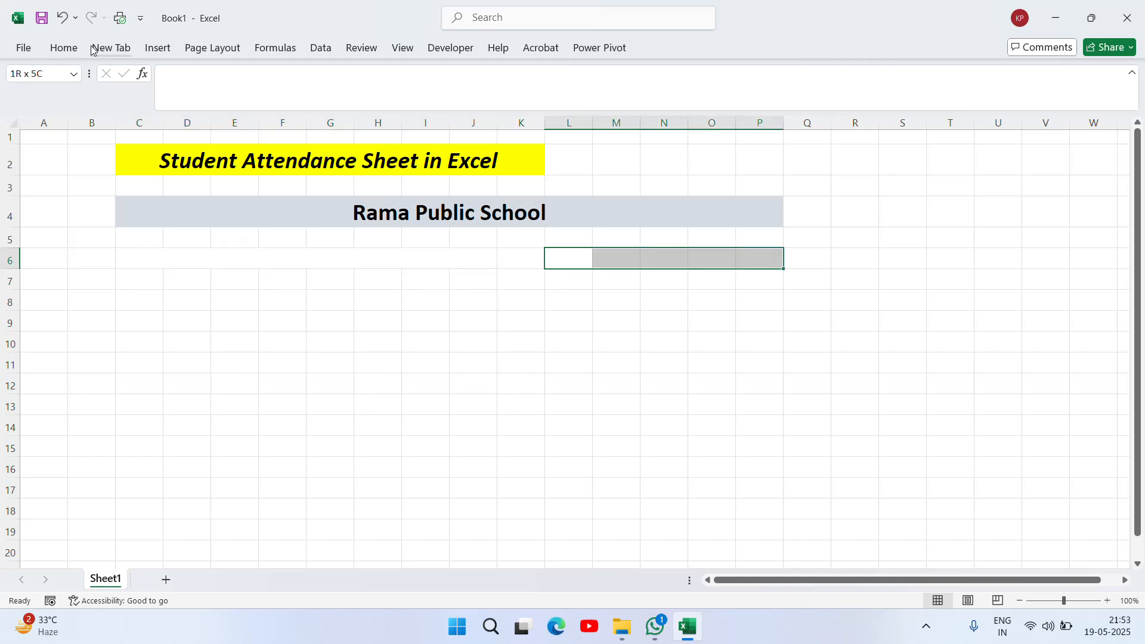
{"action": "left_click", "coordinate": [67, 51]}
{"action": "left_click", "coordinate": [422, 100]}
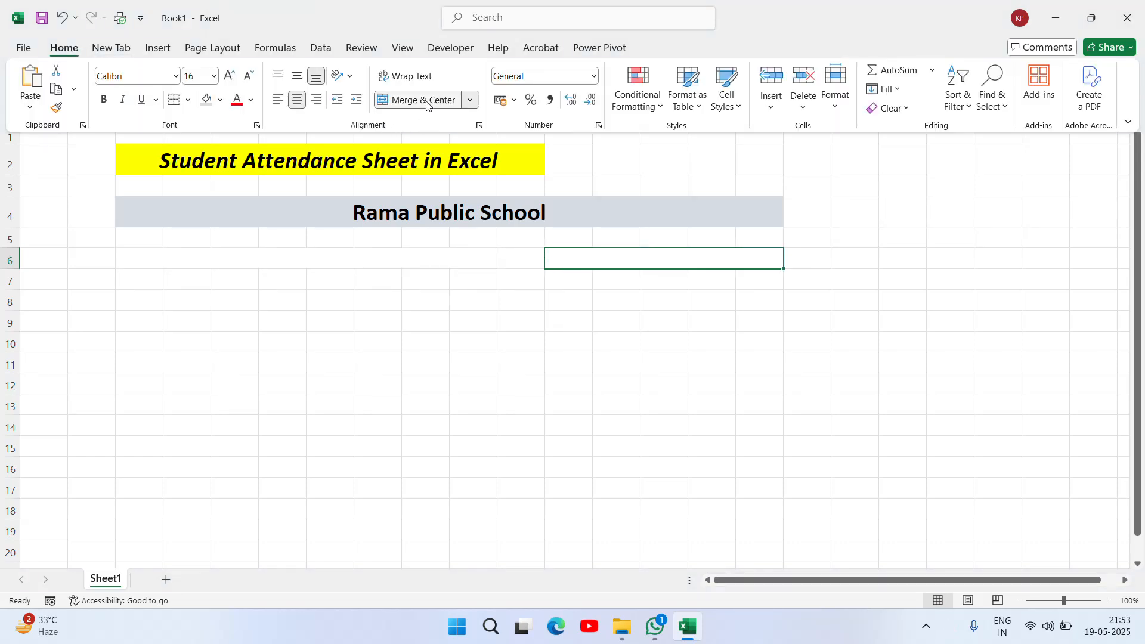
- Enter "Month: Mar'2024" in the merged cell C6:J6
{"action": "left_click", "coordinate": [160, 264]}
{"action": "left_click", "coordinate": [158, 264]}
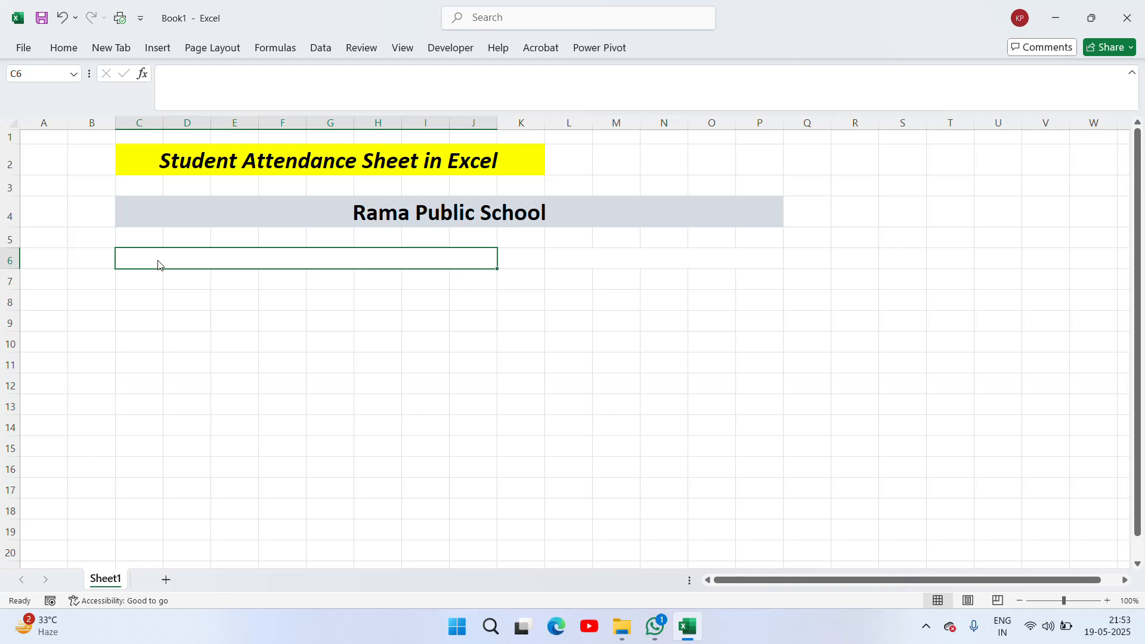
{"action": "type", "text": "Month"}
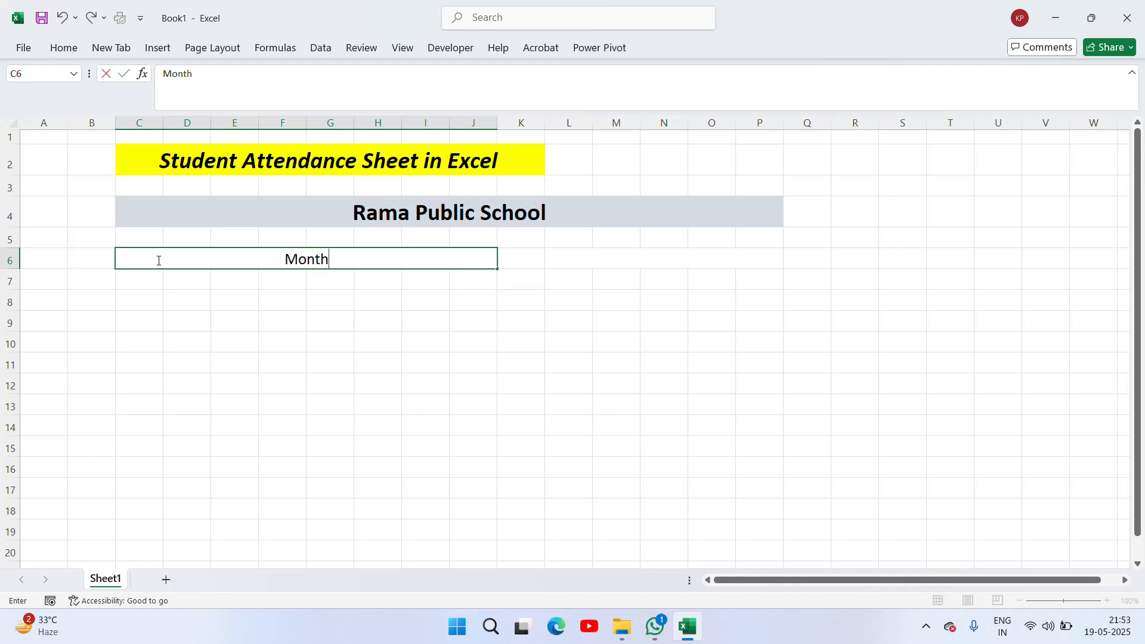
{"action": "type", "text": ": Mar"}
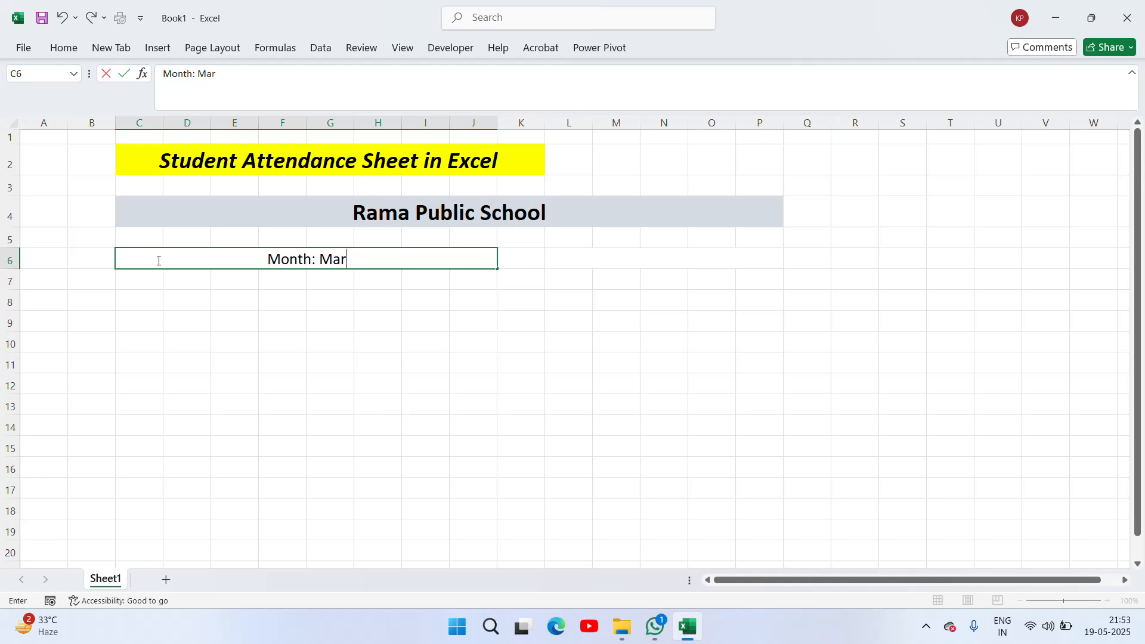
{"action": "type", "text": "'2024"}
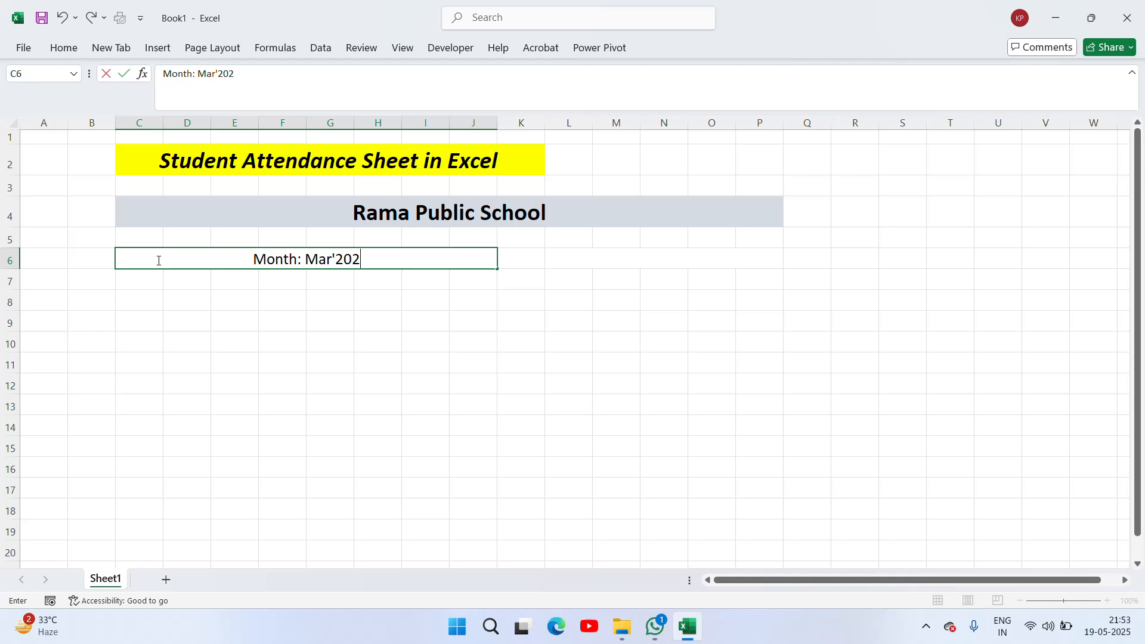
{"action": "key", "text": "Return"}
- Make only the word "Month" bold within the month cell C6
{"action": "left_click", "coordinate": [275, 267]}
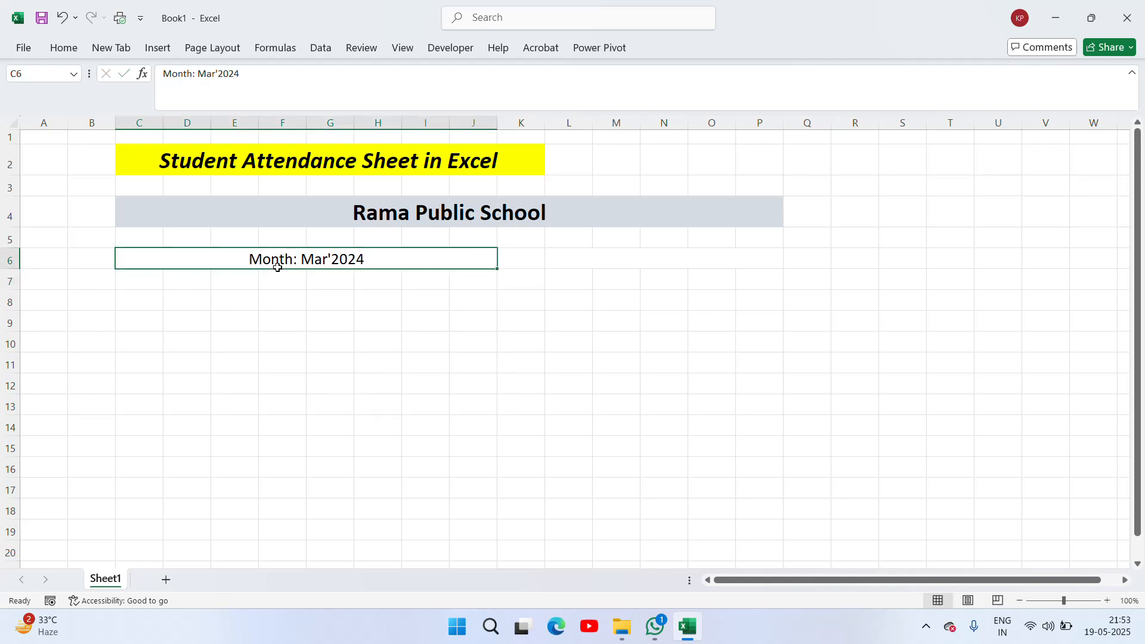
{"action": "left_click", "coordinate": [64, 46]}
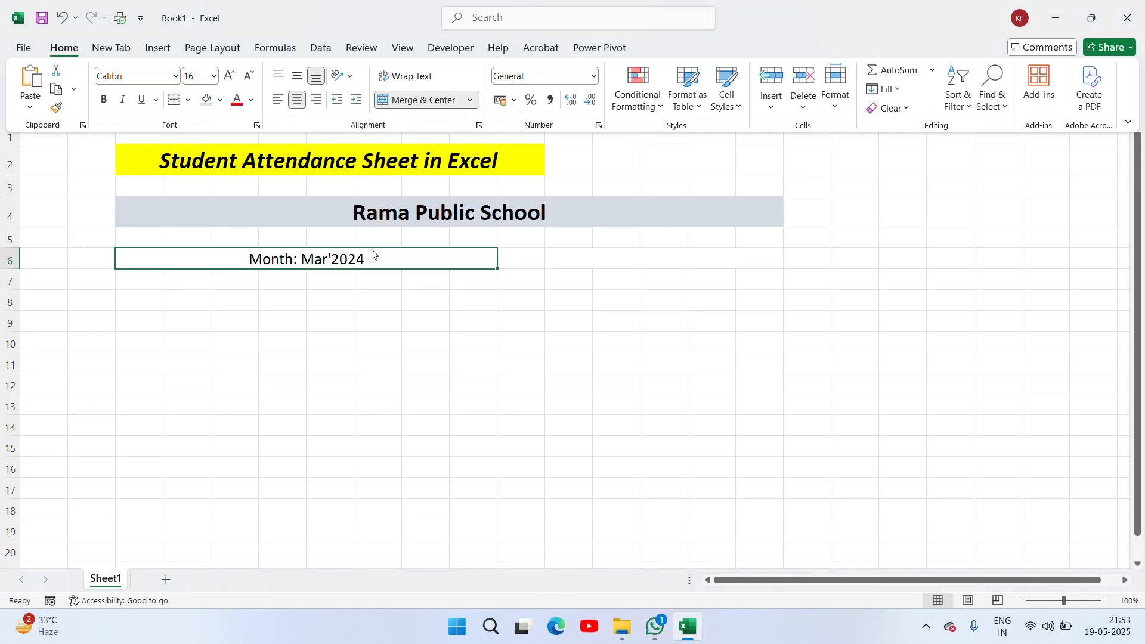
{"action": "left_click", "coordinate": [311, 261]}
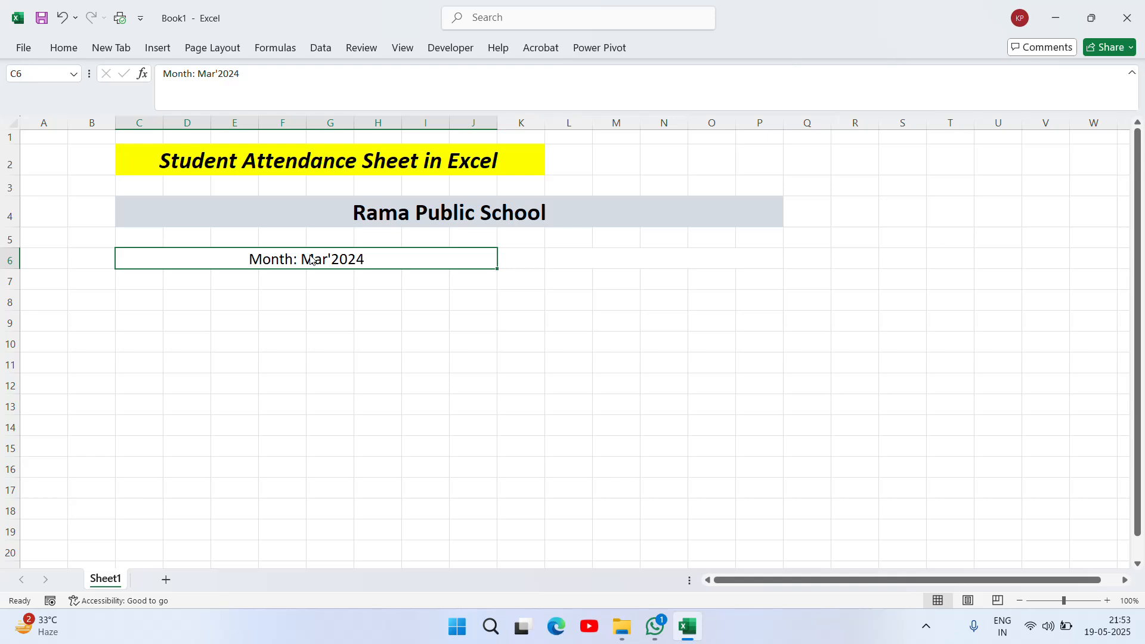
{"action": "key", "text": "F2"}
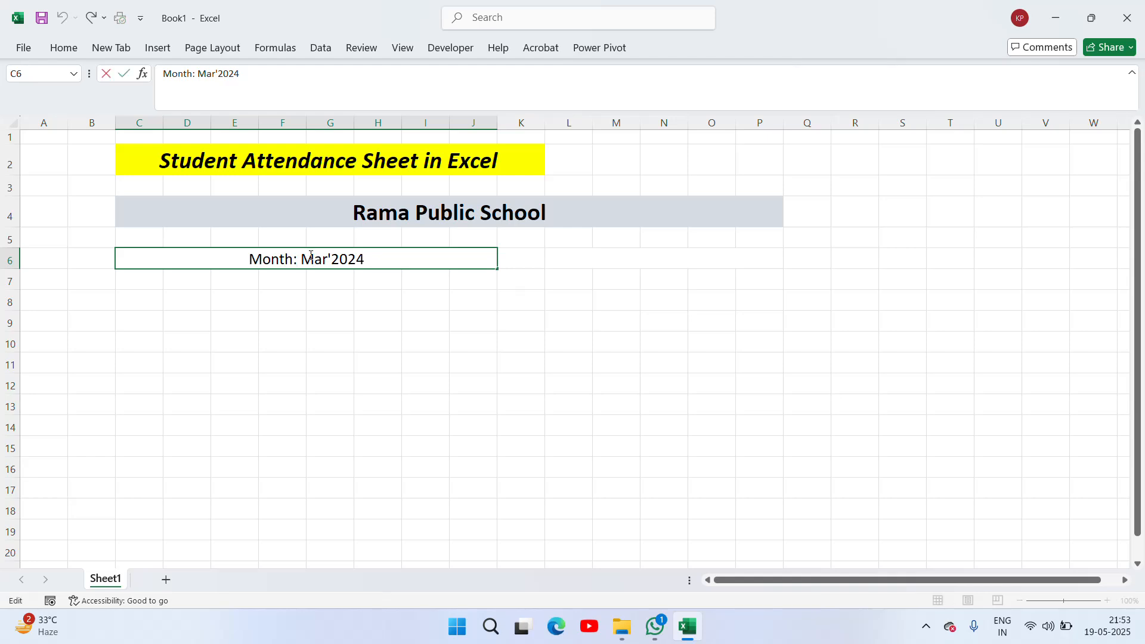
{"action": "key", "text": "shift+Home"}
{"action": "key", "text": "ctrl+b"}
{"action": "key", "text": "Return"}
{"action": "key", "text": "Up"}
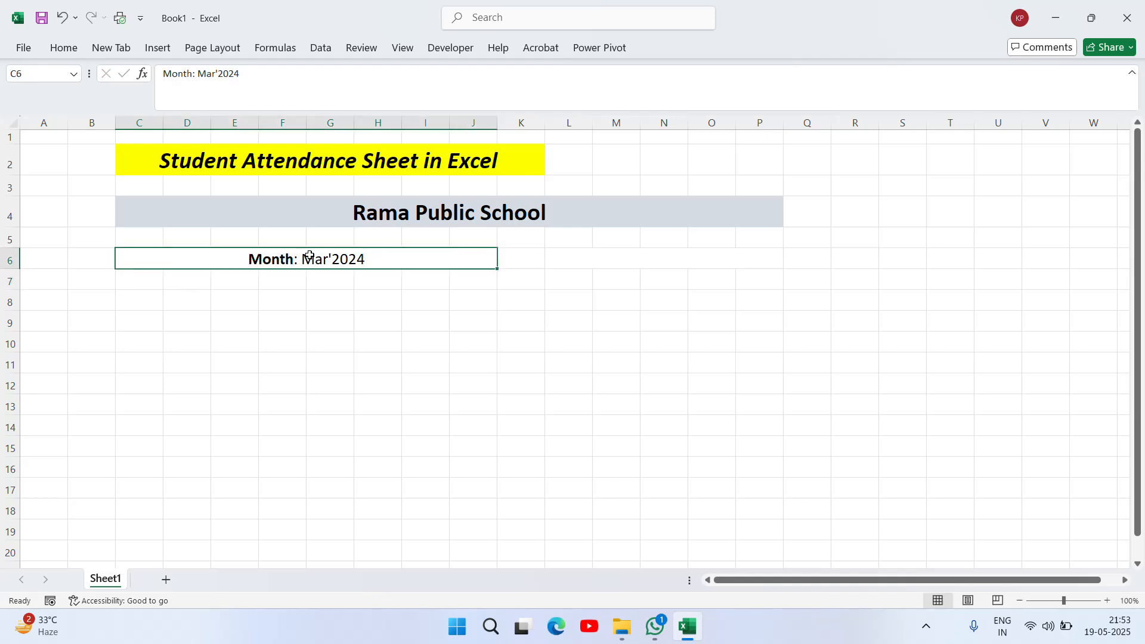
- Apply thick outside borders to the merged month cell C6:J6
{"action": "key", "text": "Right"}
{"action": "key", "text": "Left"}
{"action": "left_click", "coordinate": [62, 49]}
{"action": "left_click", "coordinate": [188, 100]}
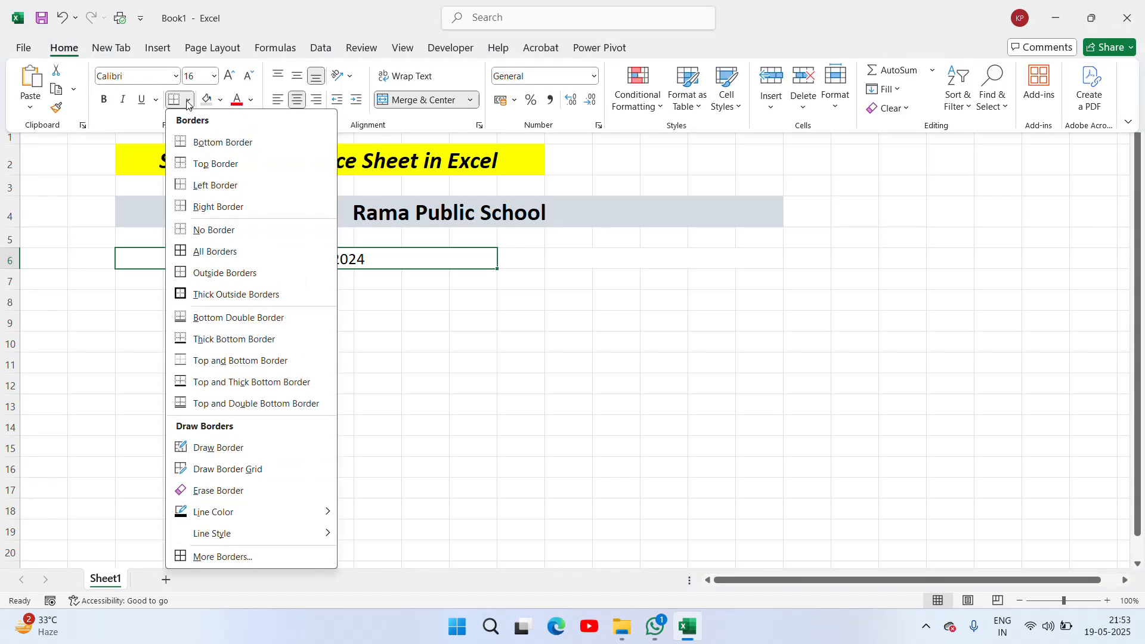
{"action": "left_click", "coordinate": [183, 296]}
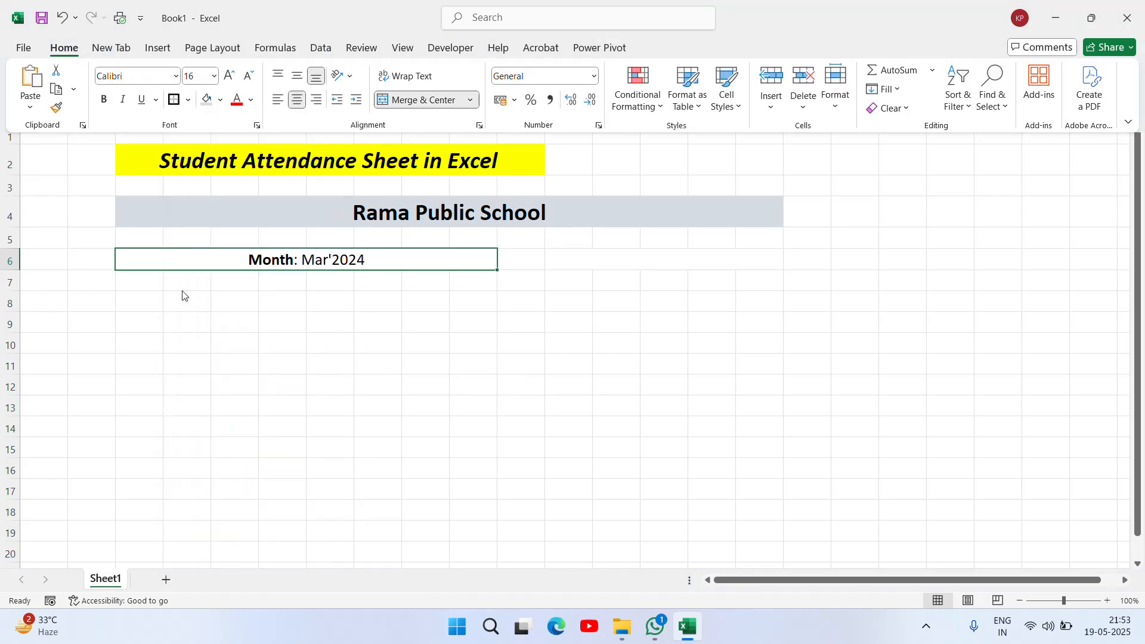
- Enter "Session: 2024-25" in the merged cell L6:P6
{"action": "left_click", "coordinate": [619, 274]}
{"action": "left_click", "coordinate": [606, 264]}
{"action": "type", "text": "s"}
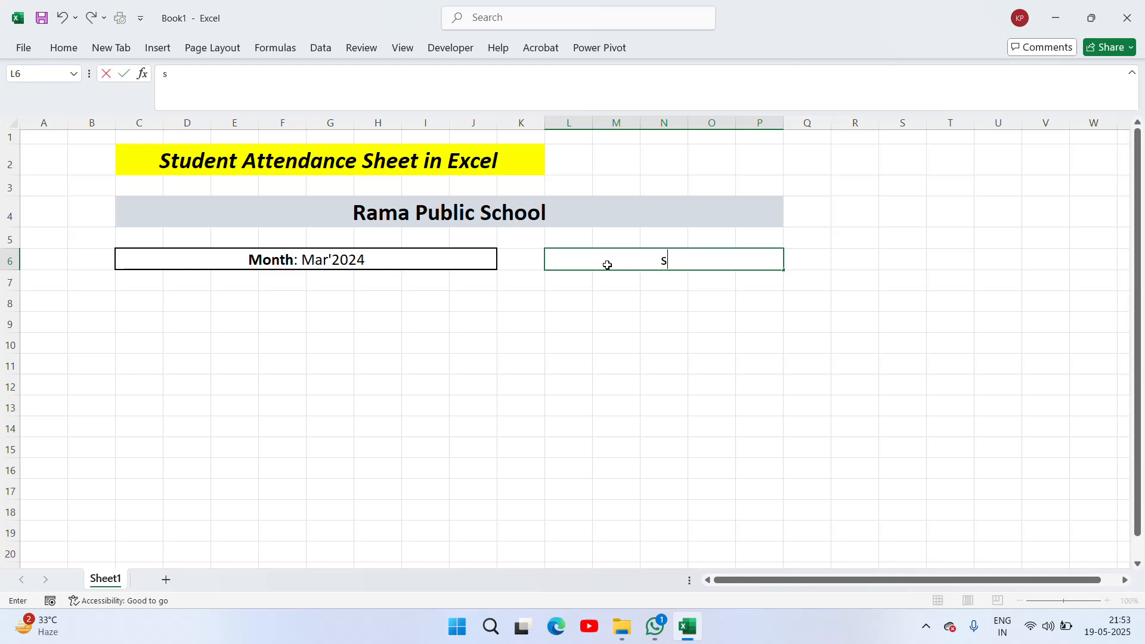
{"action": "type", "text": "es"}
{"action": "key", "text": "BackSpace"}
{"action": "key", "text": "BackSpace"}
{"action": "key", "text": "BackSpace"}
{"action": "type", "text": "Session : 2024-25"}
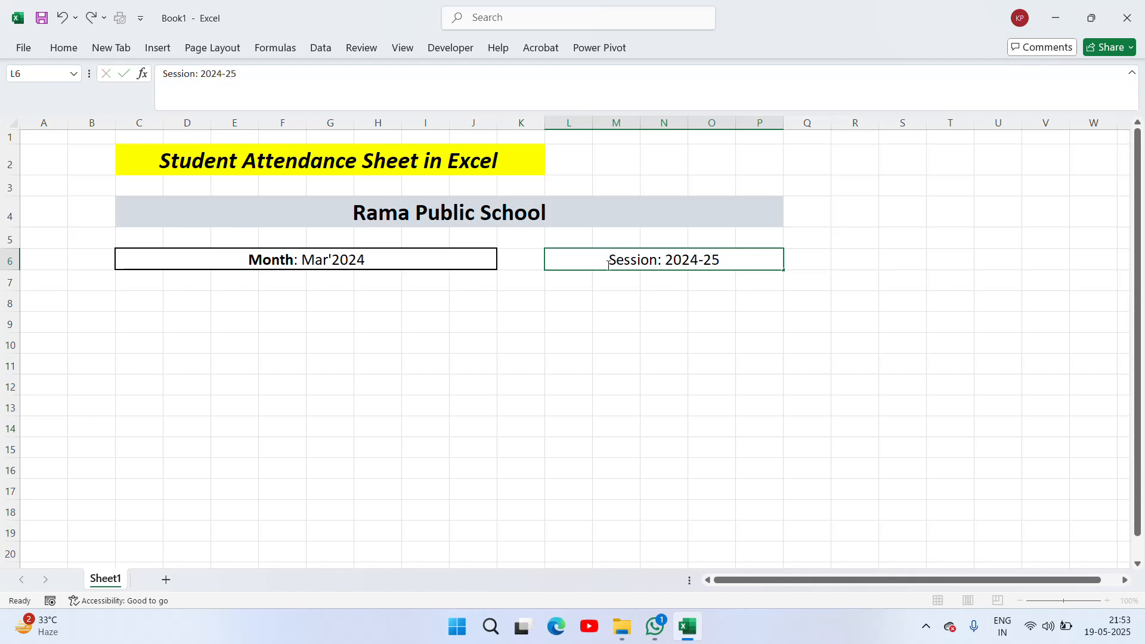
{"action": "key", "text": "Return"}
- Make only the word "Session" bold within the session cell L6
{"action": "left_click", "coordinate": [608, 265]}
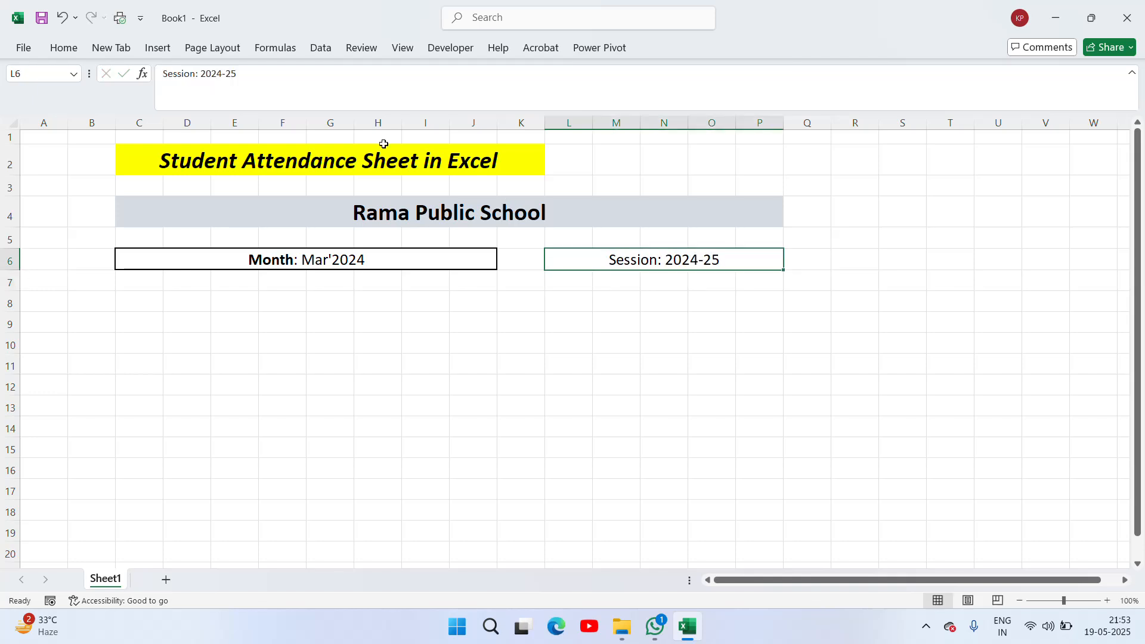
{"action": "left_click", "coordinate": [63, 48]}
{"action": "left_click", "coordinate": [714, 266]}
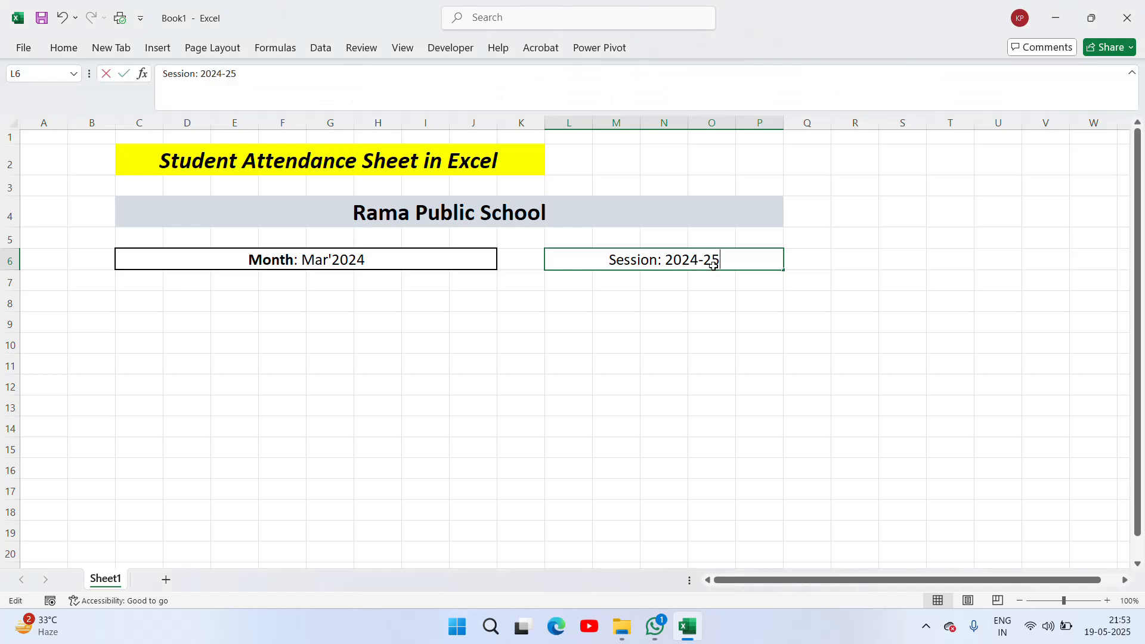
{"action": "double_click", "coordinate": [715, 266]}
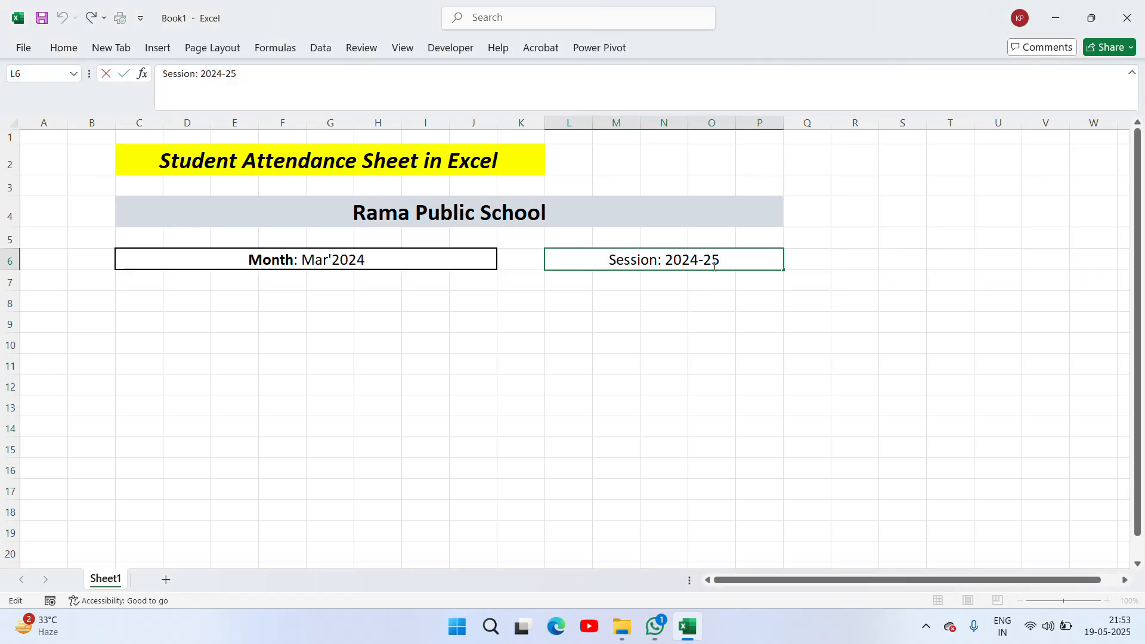
{"action": "key", "text": "Home"}
{"action": "key", "text": "shift+Right"}
{"action": "key", "text": "shift+Right"}
{"action": "key", "text": "shift+Right"}
{"action": "key", "text": "shift+Right"}
{"action": "key", "text": "shift+Right"}
{"action": "key", "text": "shift+Right"}
{"action": "key", "text": "shift+Right"}
{"action": "key", "text": "ctrl+b"}
{"action": "key", "text": "Return"}
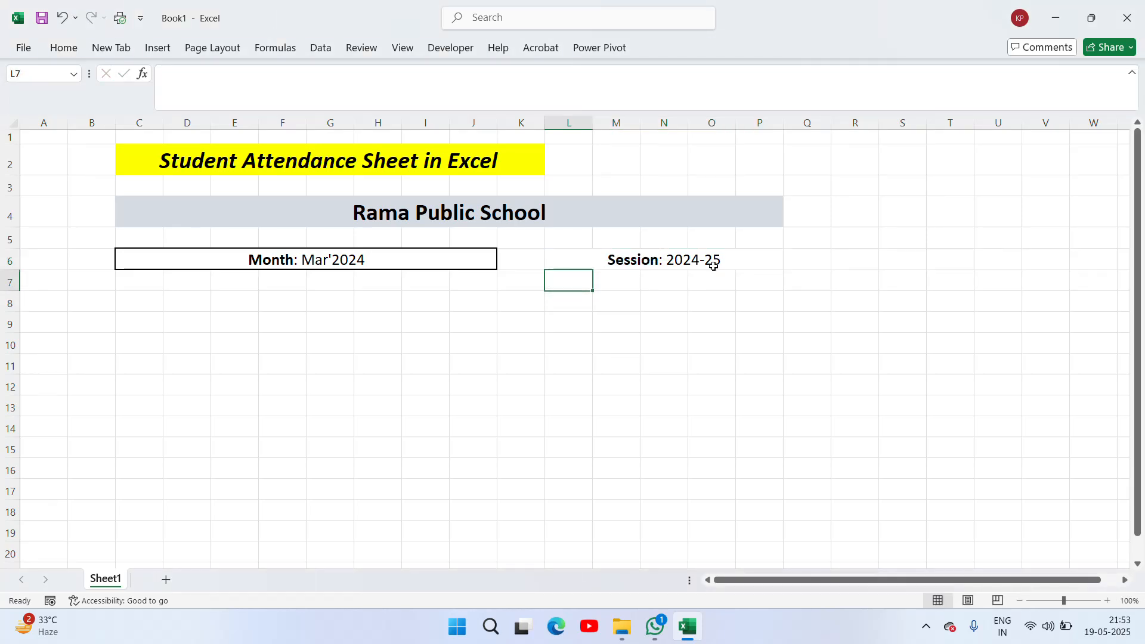
- Apply thick outside borders to the merged session cell L6:P6
{"action": "left_click", "coordinate": [714, 267]}
{"action": "left_click", "coordinate": [70, 48]}
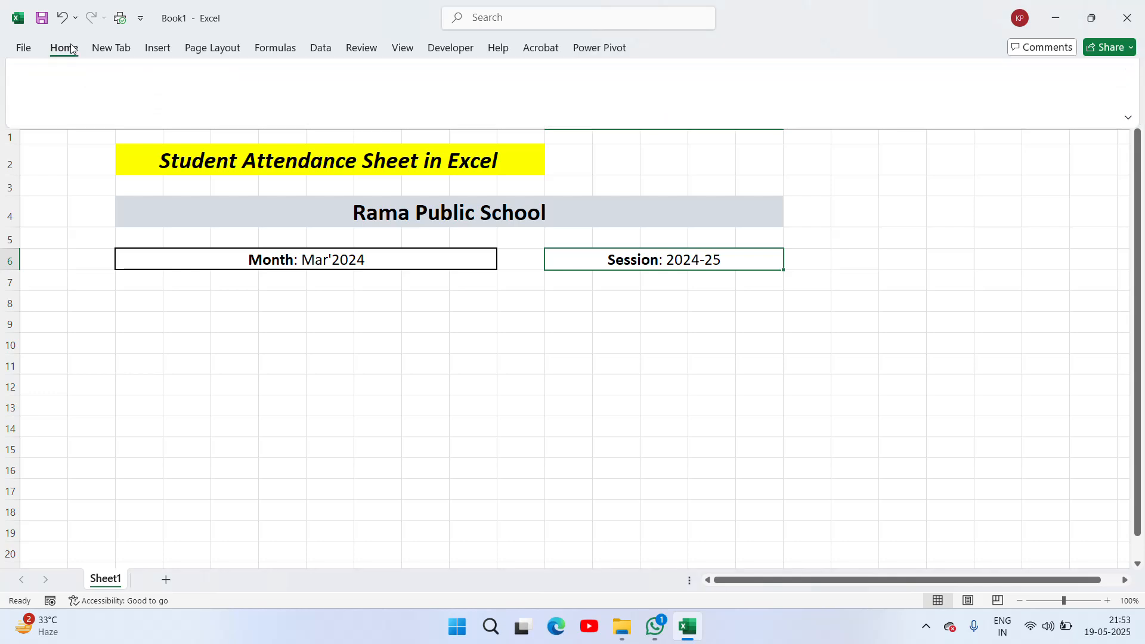
{"action": "left_click", "coordinate": [173, 99]}
{"action": "left_click", "coordinate": [330, 345]}
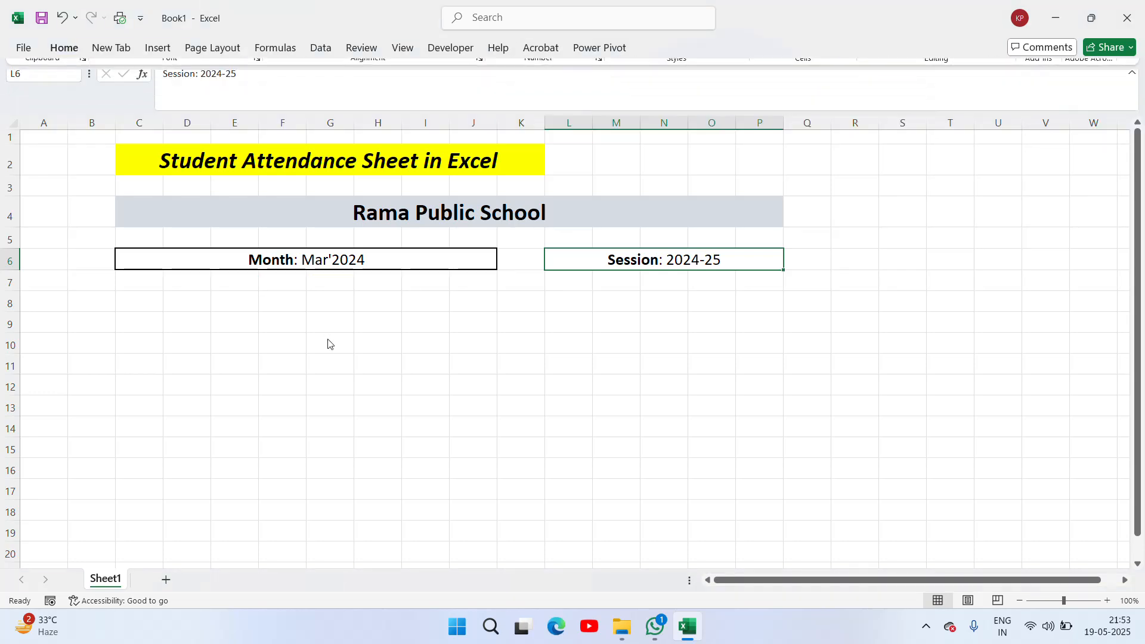
{"action": "left_click", "coordinate": [327, 344]}
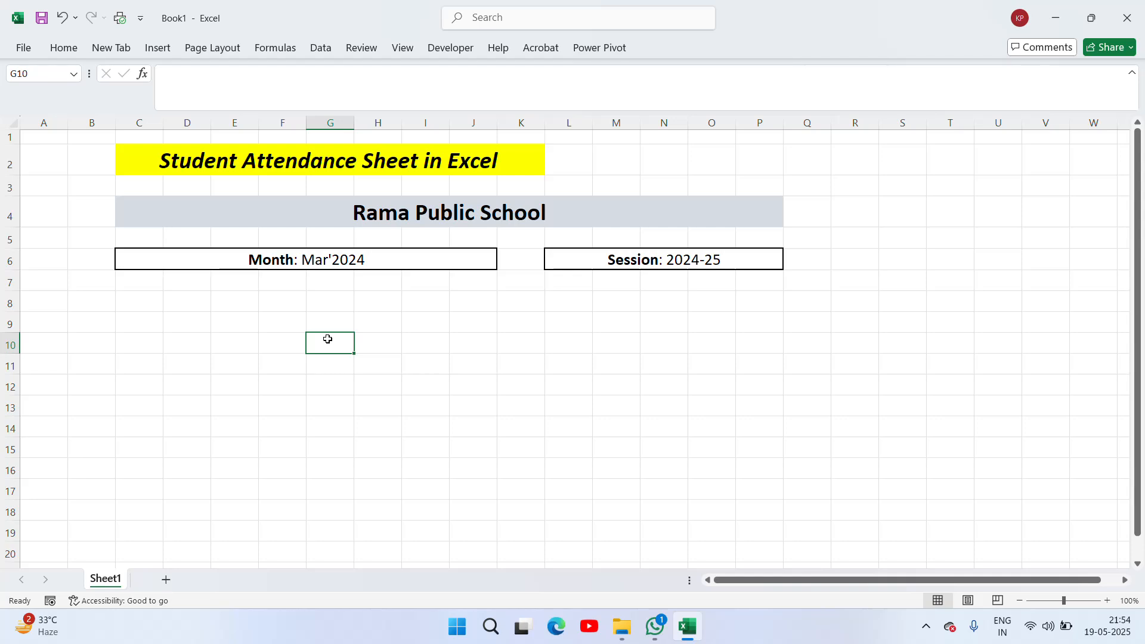
- Enter the column header "S.No." in cell C8
{"action": "key", "text": "Up"}
{"action": "key", "text": "Up"}
{"action": "key", "text": "Left"}
{"action": "key", "text": "Left"}
{"action": "key", "text": "Left"}
{"action": "key", "text": "Left"}
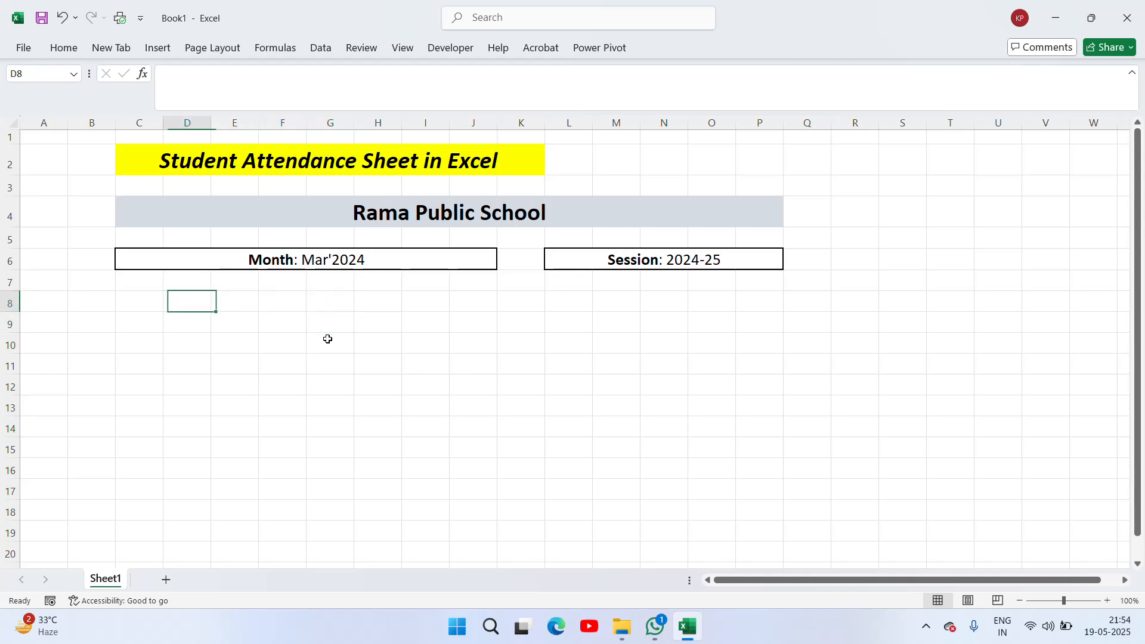
{"action": "type", "text": "S.No."}
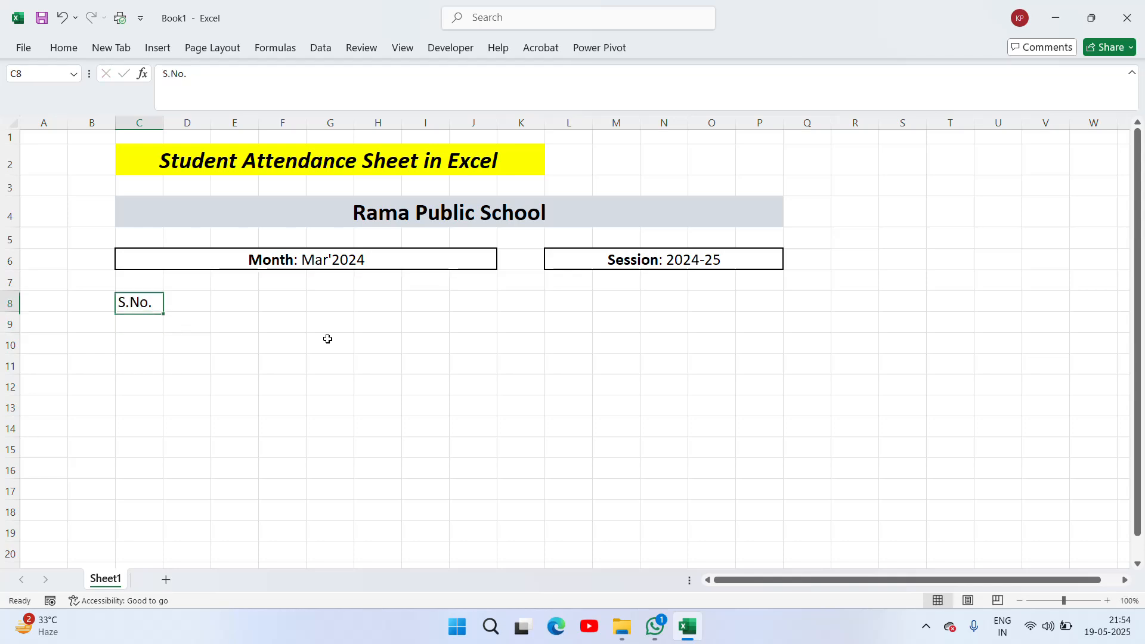
{"action": "key", "text": "Tab"}
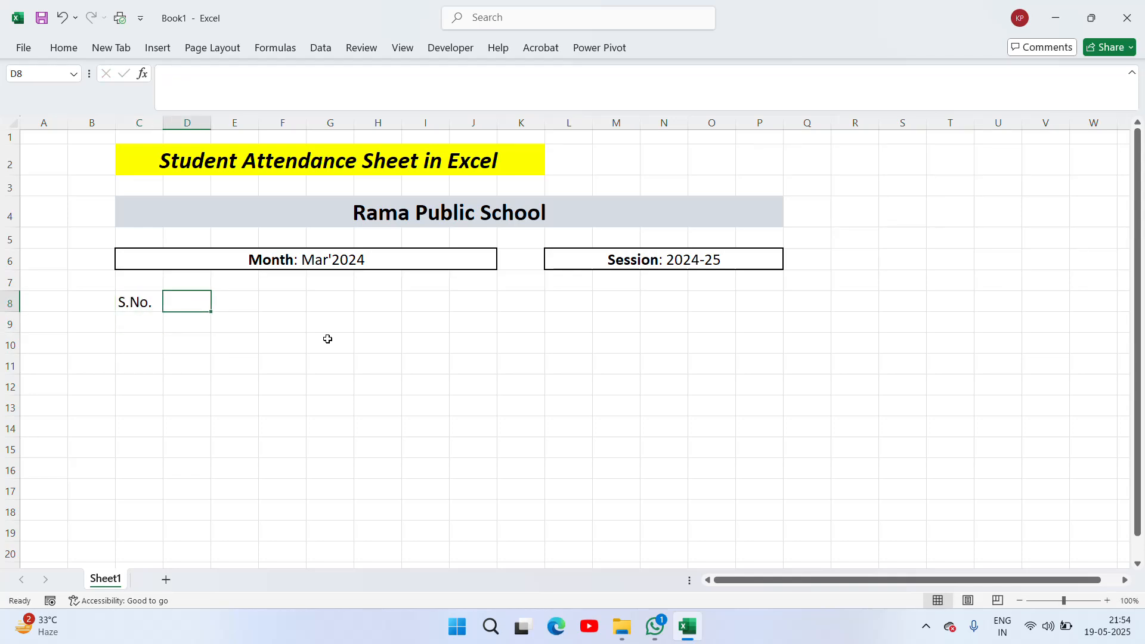
- Enter the header "Student" in D8 and autofit column D to its content
{"action": "type", "text": "Na"}
{"action": "key", "text": "BackSpace"}
{"action": "key", "text": "BackSpace"}
{"action": "type", "text": "Student"}
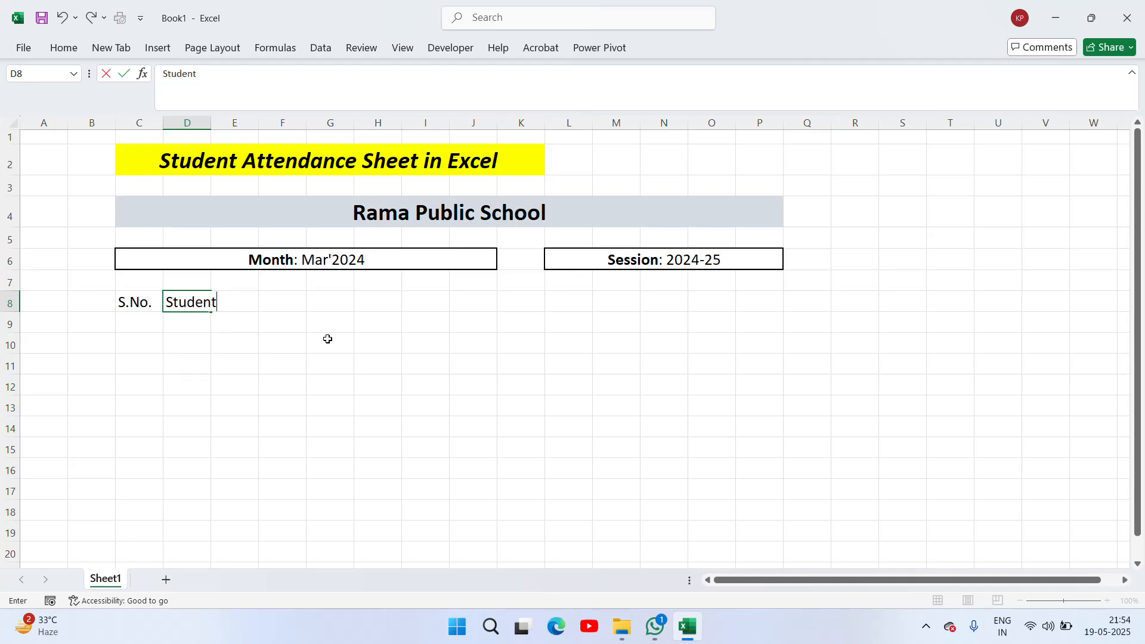
{"action": "key", "text": "ctrl+Return"}
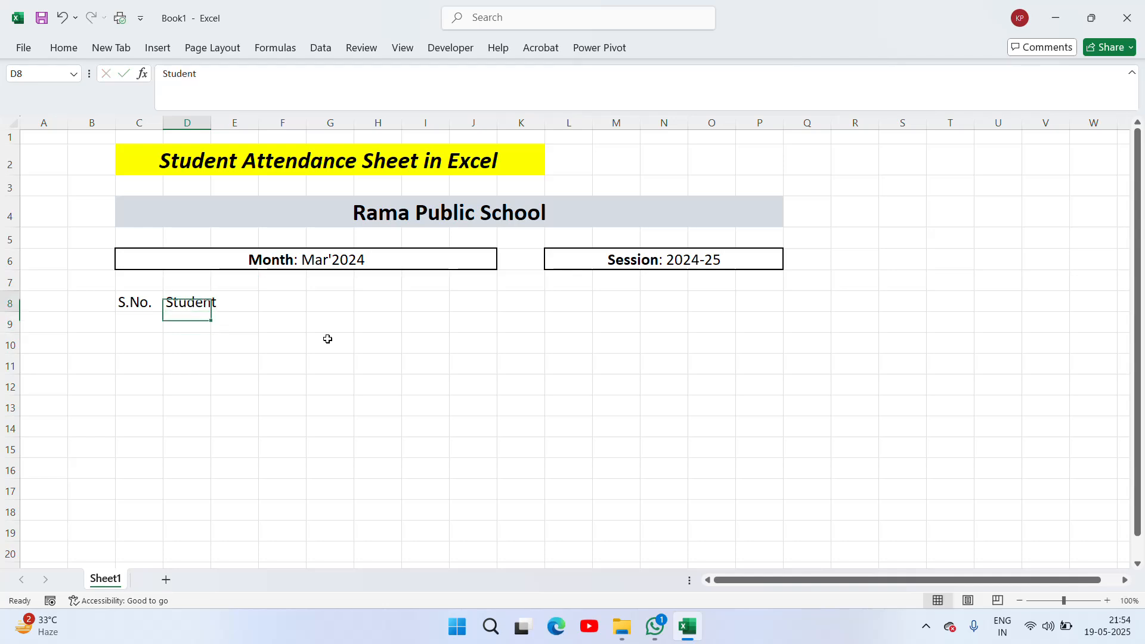
{"action": "double_click", "coordinate": [211, 119]}
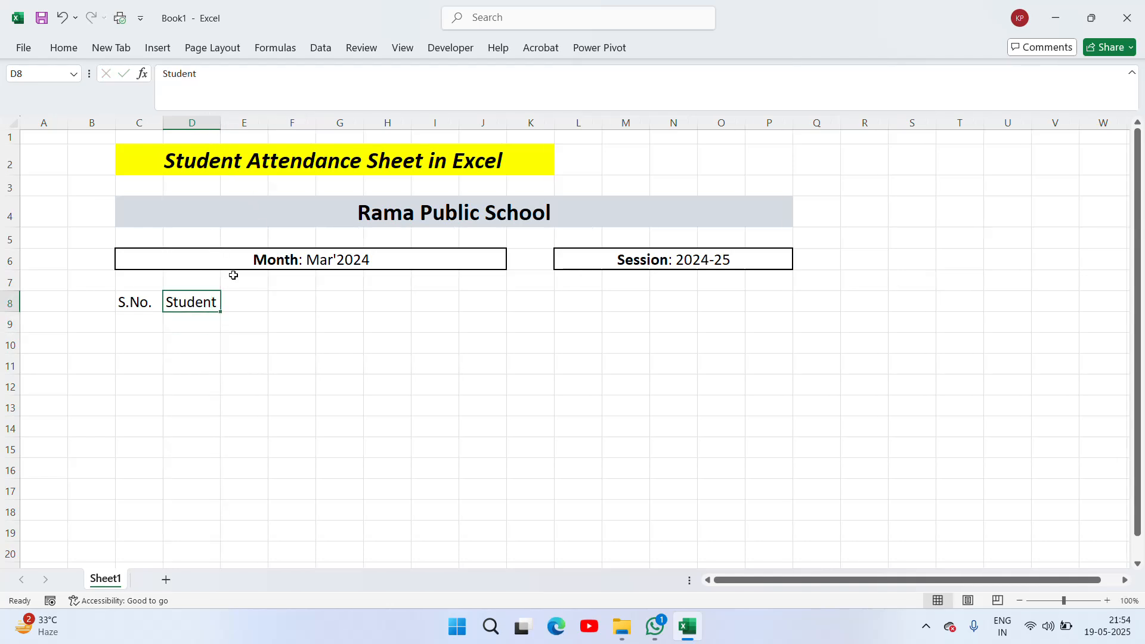
- Enter the headers "Class" in E8 and "Section" in F8
{"action": "left_click", "coordinate": [251, 301]}
{"action": "type", "text": "Cla"}
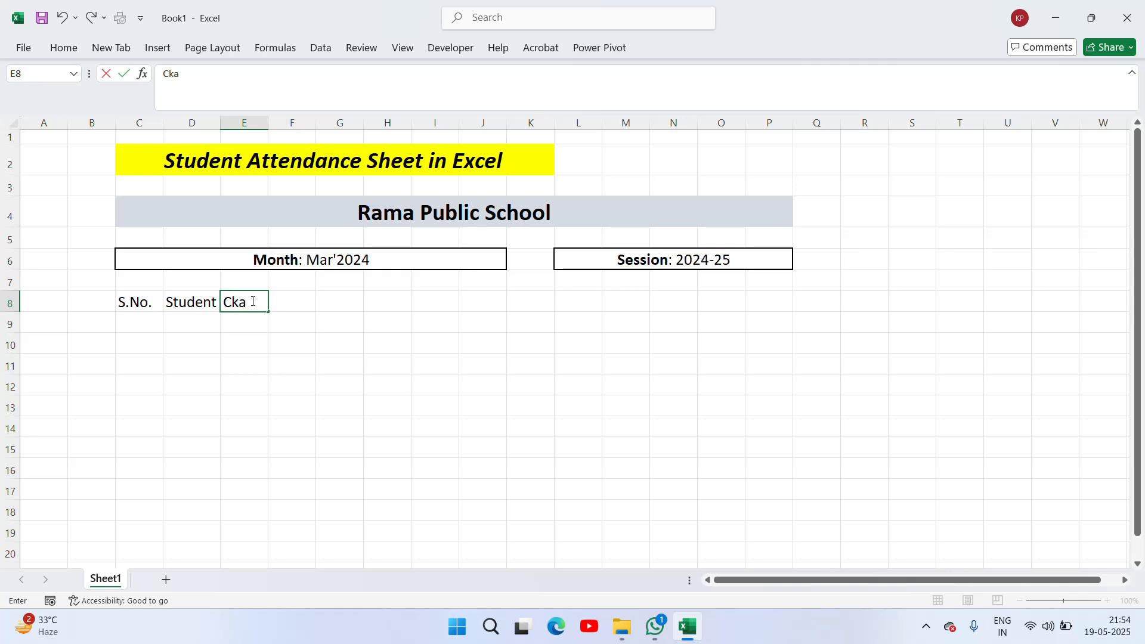
{"action": "key", "text": "BackSpace"}
{"action": "key", "text": "BackSpace"}
{"action": "type", "text": "lass"}
{"action": "key", "text": "Return"}
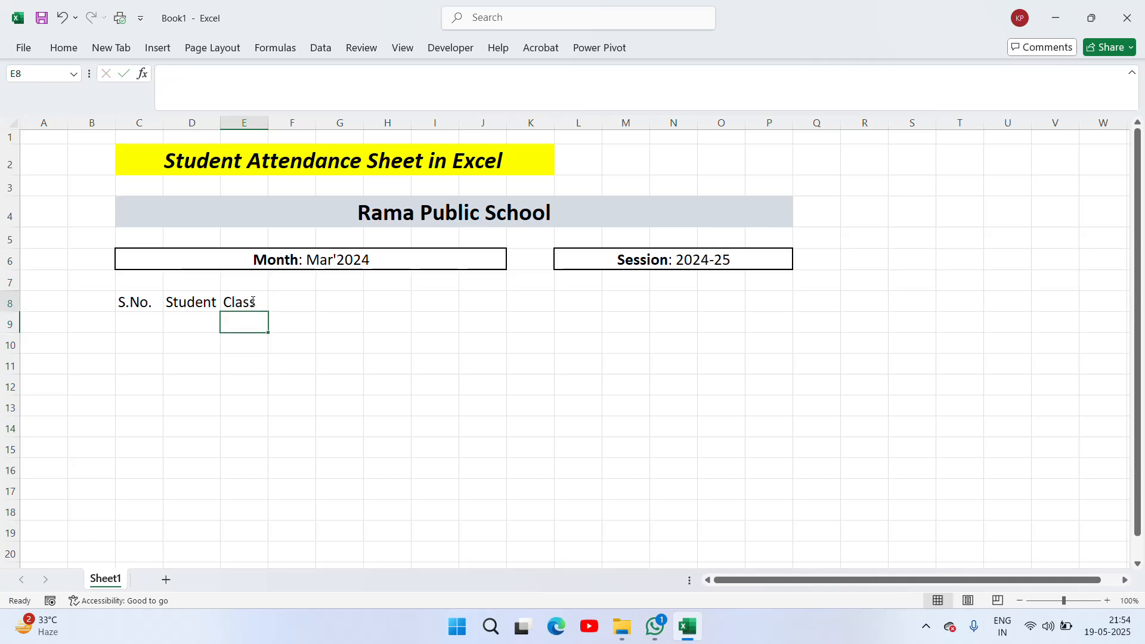
{"action": "key", "text": "Up"}
{"action": "key", "text": "Right"}
{"action": "type", "text": "Section"}
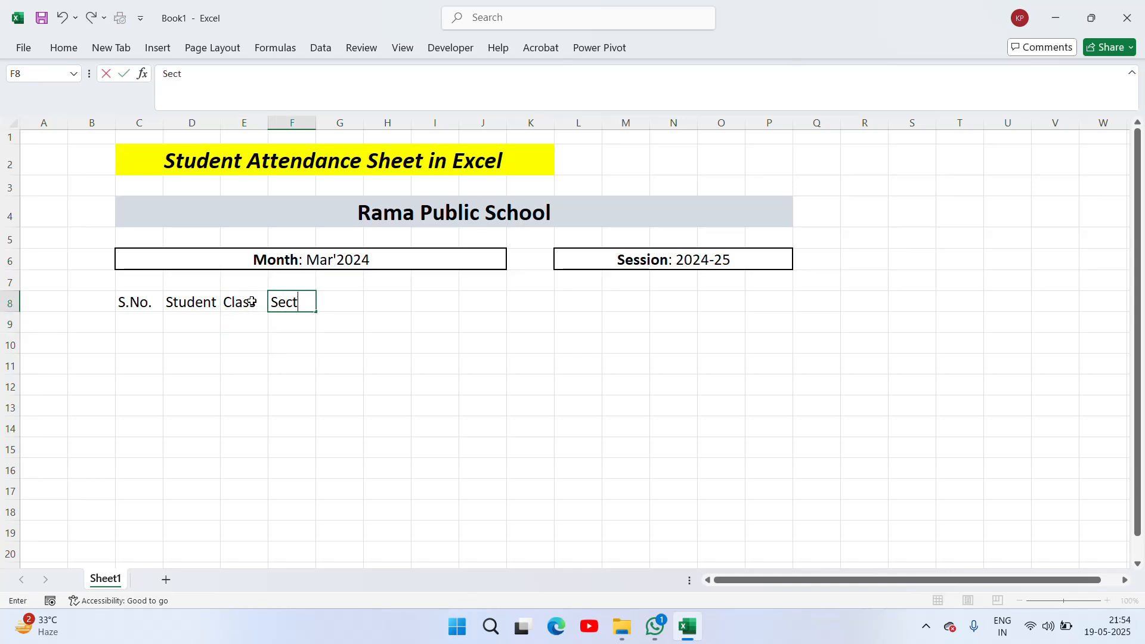
{"action": "key", "text": "Return"}
- Autofit column F to the width of its "Section" header
{"action": "key", "text": "Up"}
{"action": "key", "text": "Left"}
{"action": "key", "text": "Left"}
{"action": "key", "text": "Left"}
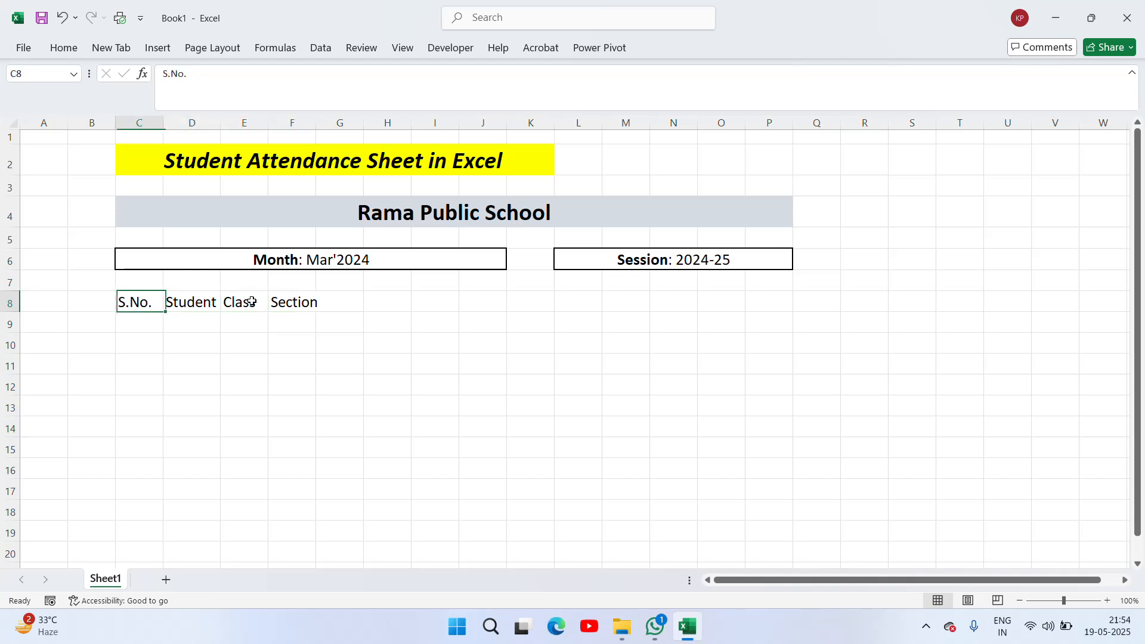
{"action": "key", "text": "Right"}
{"action": "key", "text": "Right"}
{"action": "key", "text": "Right"}
{"action": "key", "text": "Left"}
{"action": "key", "text": "Left"}
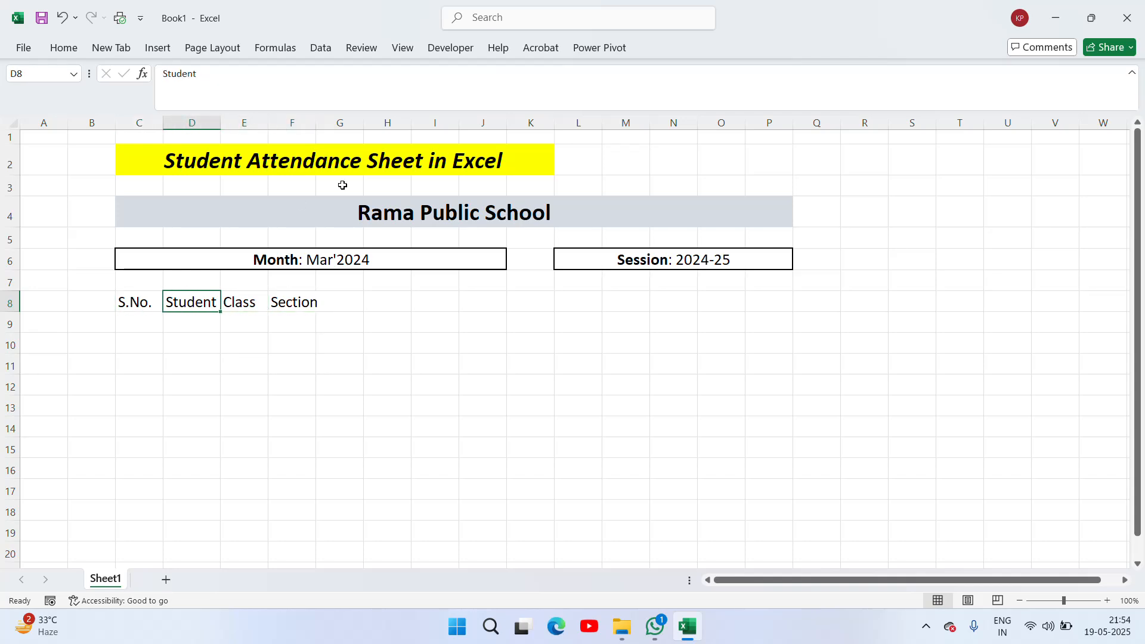
{"action": "double_click", "coordinate": [317, 123]}
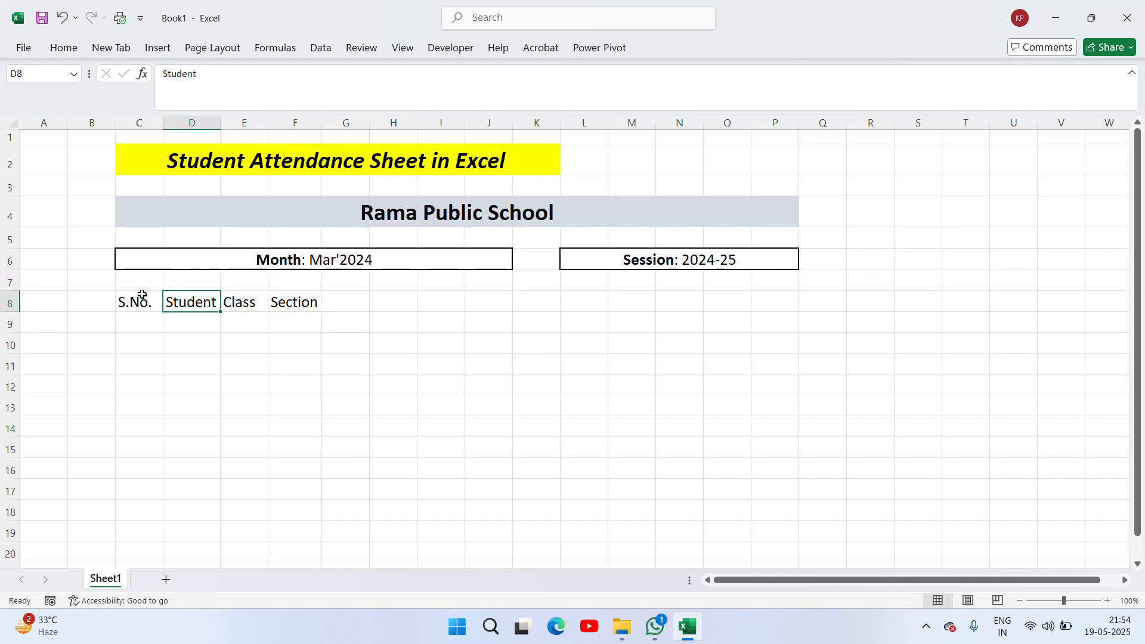
{"action": "left_click", "coordinate": [142, 297]}
{"action": "left_click", "coordinate": [197, 311]}
{"action": "left_click", "coordinate": [232, 303]}
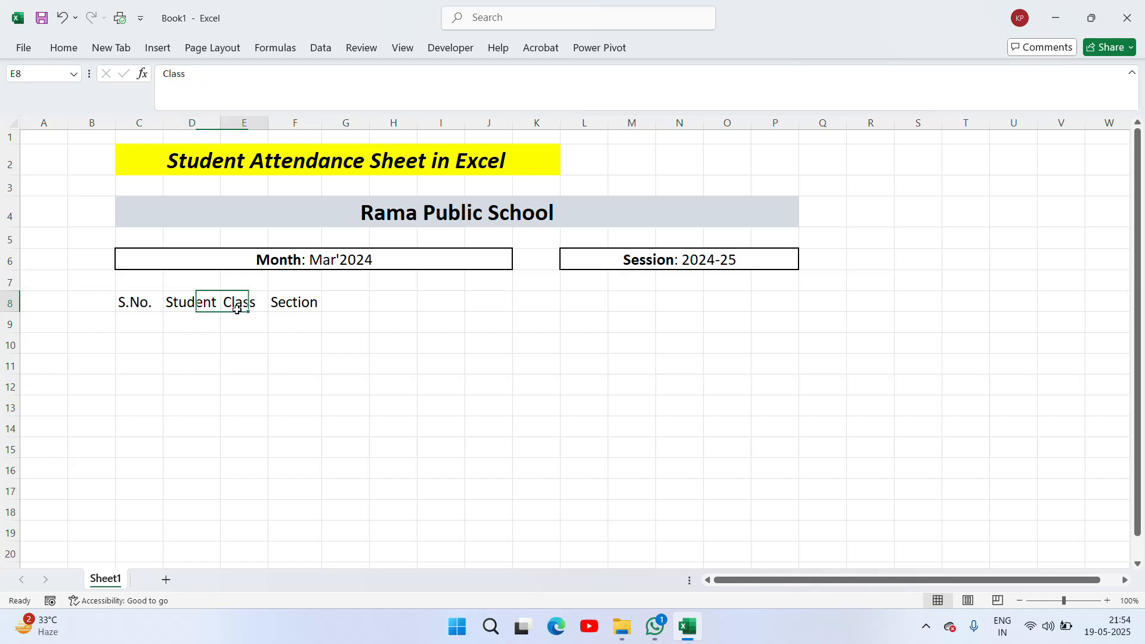
{"action": "left_click", "coordinate": [297, 313]}
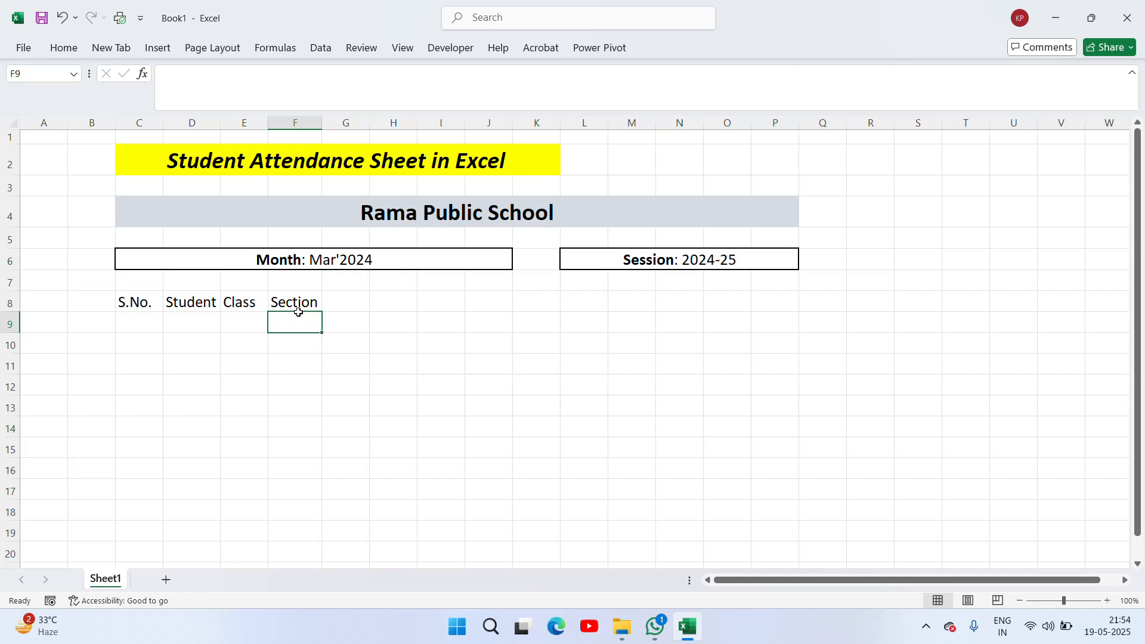
{"action": "left_click", "coordinate": [348, 302]}
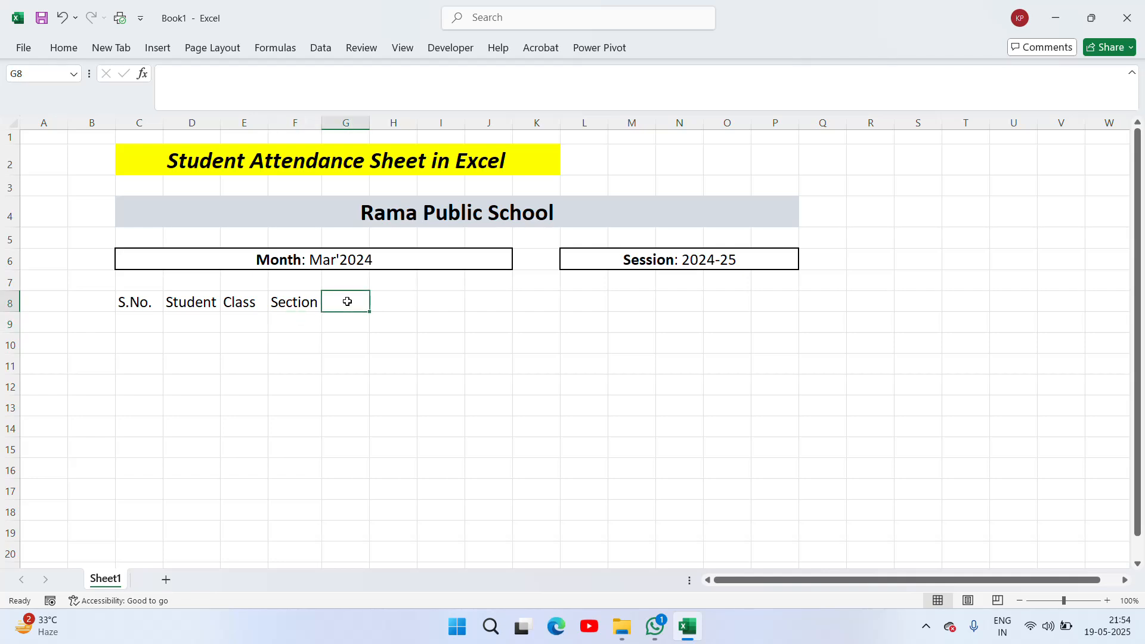
{"action": "key", "text": "Up"}
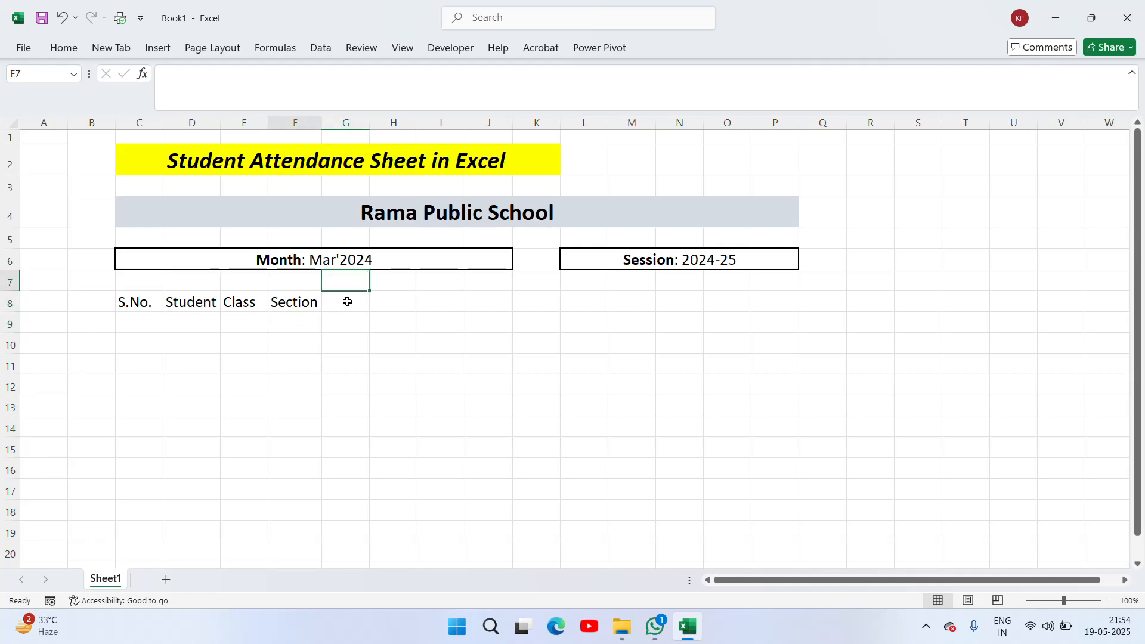
{"action": "key", "text": "Left"}
{"action": "key", "text": "Left"}
{"action": "key", "text": "Left"}
{"action": "key", "text": "Left"}
{"action": "key", "text": "shift+Down"}
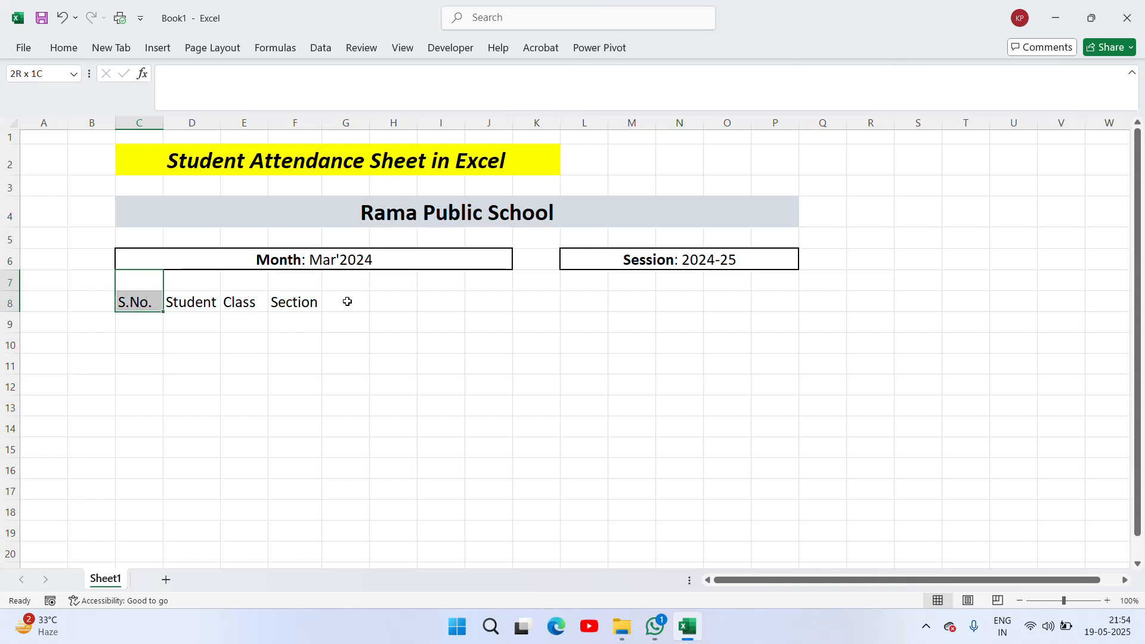
- Insert a blank row above the column header row 8
{"action": "left_click", "coordinate": [187, 297]}
{"action": "key", "text": "shift+space"}
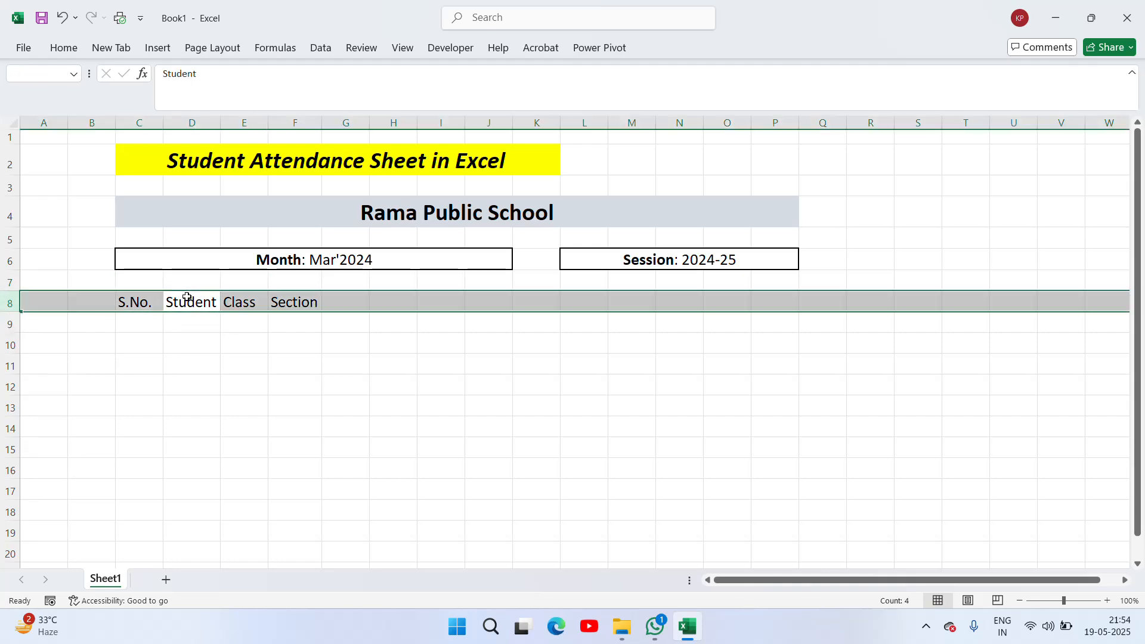
{"action": "key", "text": "ctrl+shift+plus"}
{"action": "key", "text": "Up"}
{"action": "key", "text": "Left"}
{"action": "key", "text": "Down"}
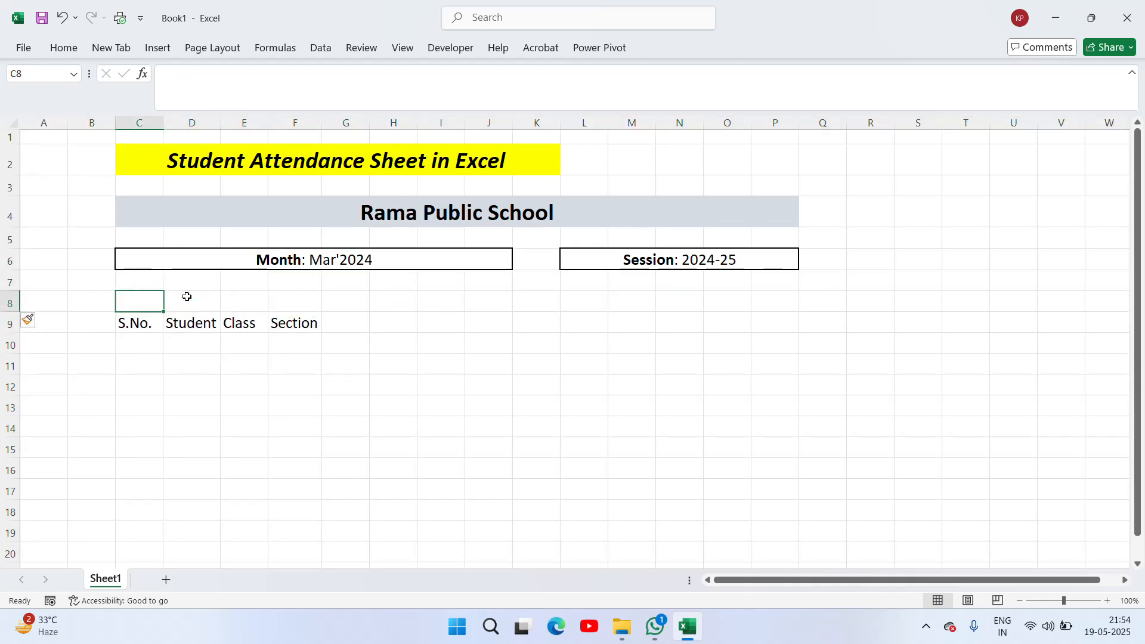
{"action": "key", "text": "shift+Down"}
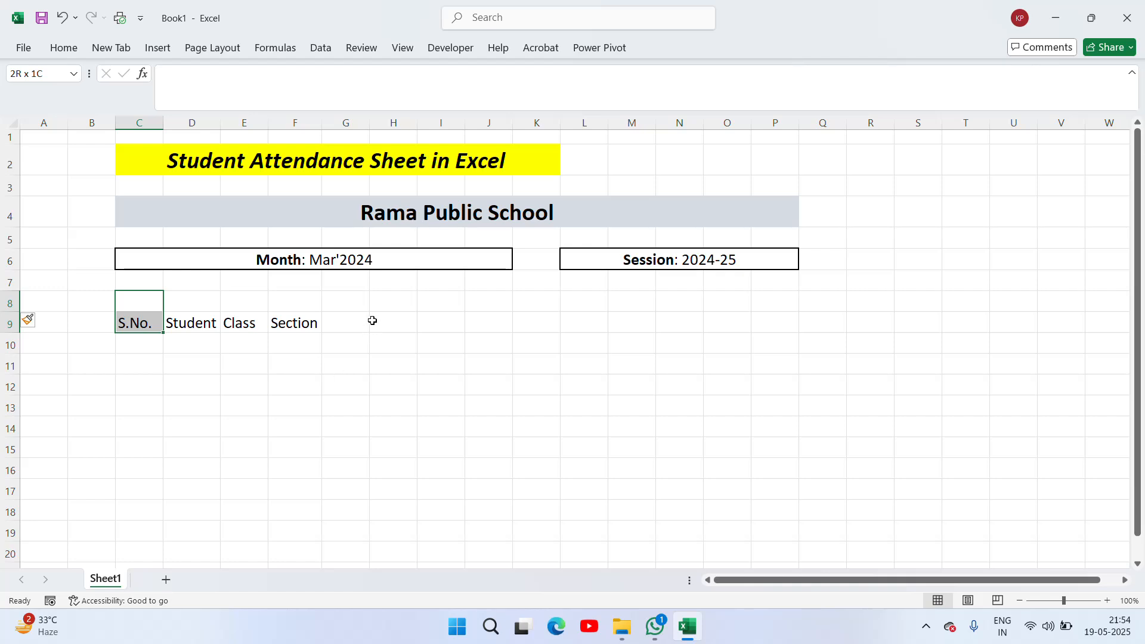
- Enter 1 in G8 and 2 in H8, and fill the day-number series across to 14 in T8
{"action": "left_click", "coordinate": [348, 309]}
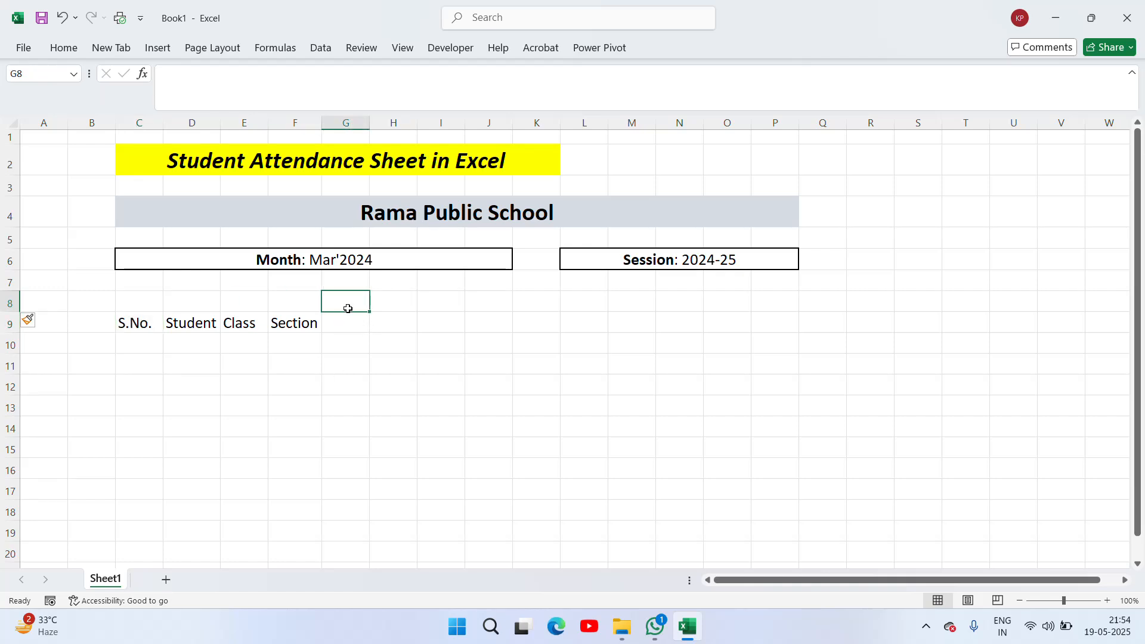
{"action": "type", "text": "1"}
{"action": "key", "text": "Tab"}
{"action": "type", "text": "2"}
{"action": "key", "text": "Return"}
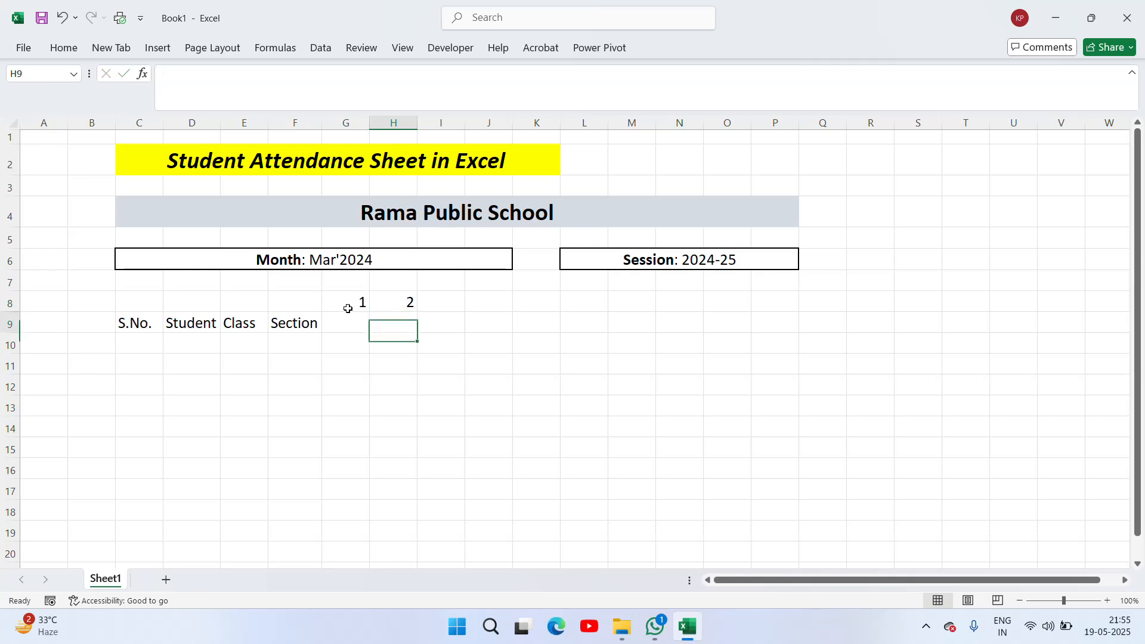
{"action": "key", "text": "Up"}
{"action": "left_click_drag", "start_coordinate": [348, 308], "coordinate": [975, 301]}
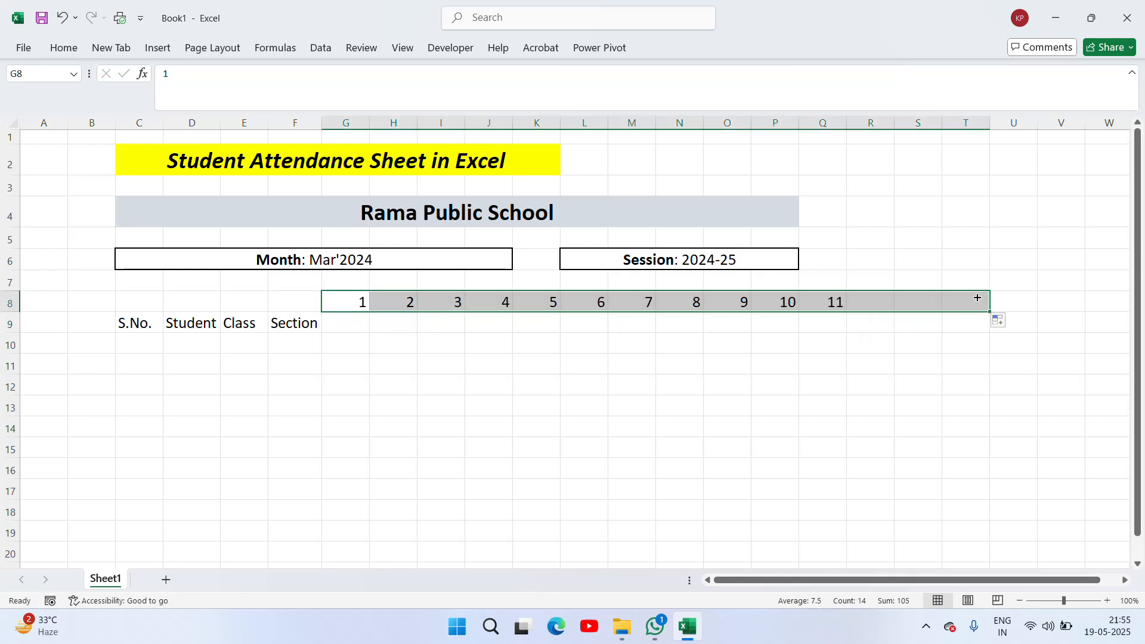
- Extend the day-number series in row 8 from 13 and 14 across to 20 in Z8
{"action": "left_click", "coordinate": [1025, 301]}
{"action": "key", "text": "Right"}
{"action": "key", "text": "Right"}
{"action": "key", "text": "Right"}
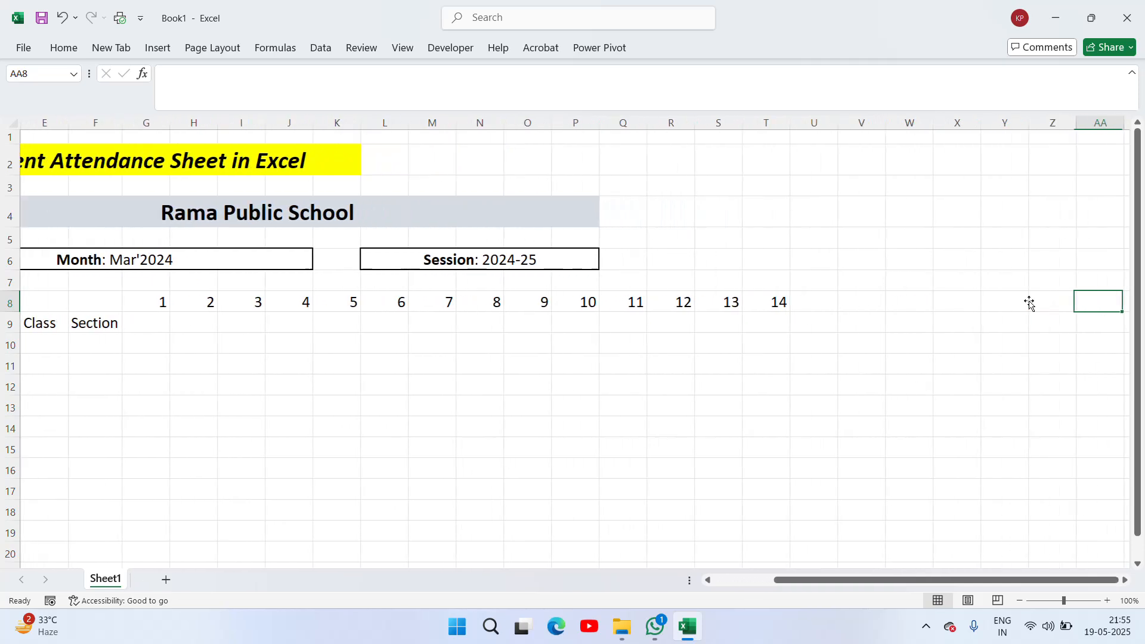
{"action": "key", "text": "Left"}
{"action": "key", "text": "Left"}
{"action": "key", "text": "Left"}
{"action": "key", "text": "Left"}
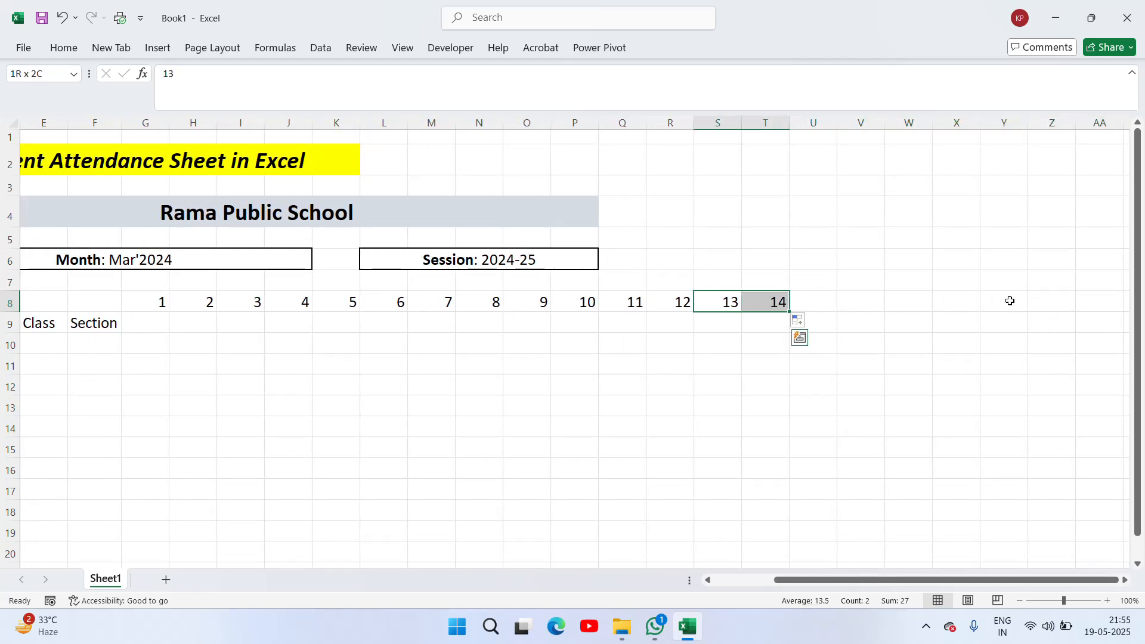
{"action": "left_click_drag", "start_coordinate": [790, 311], "coordinate": [1065, 295]}
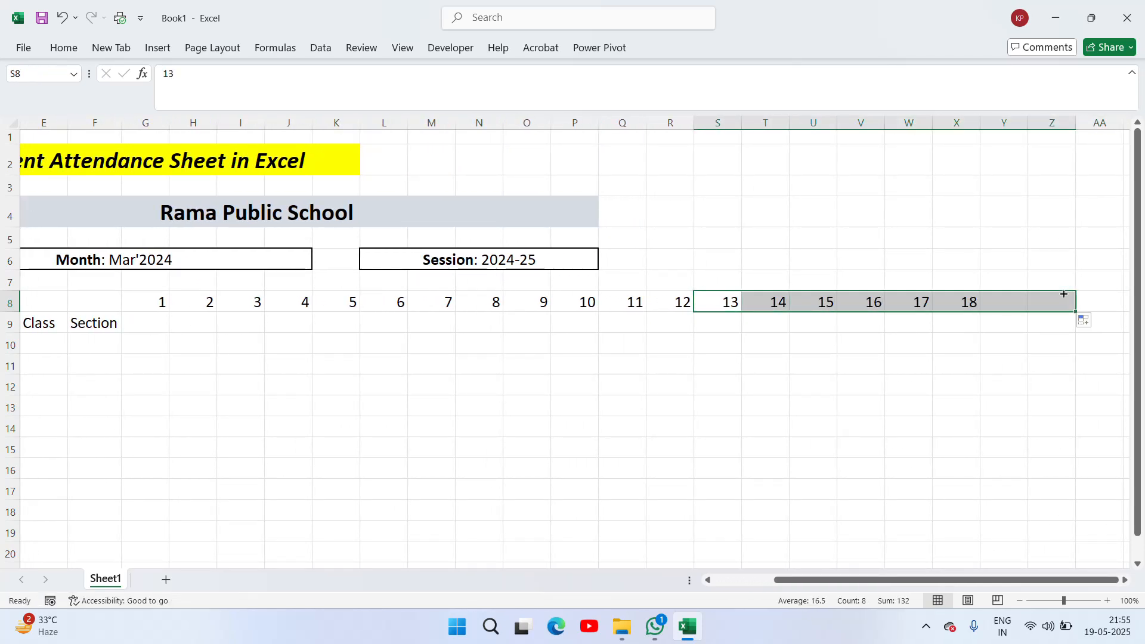
- Extend the day-number series in row 8 from 19 and 20 across to 26 in AF8
{"action": "left_click", "coordinate": [1042, 297]}
{"action": "key", "text": "Right"}
{"action": "key", "text": "Right"}
{"action": "key", "text": "Right"}
{"action": "key", "text": "Right"}
{"action": "key", "text": "Right"}
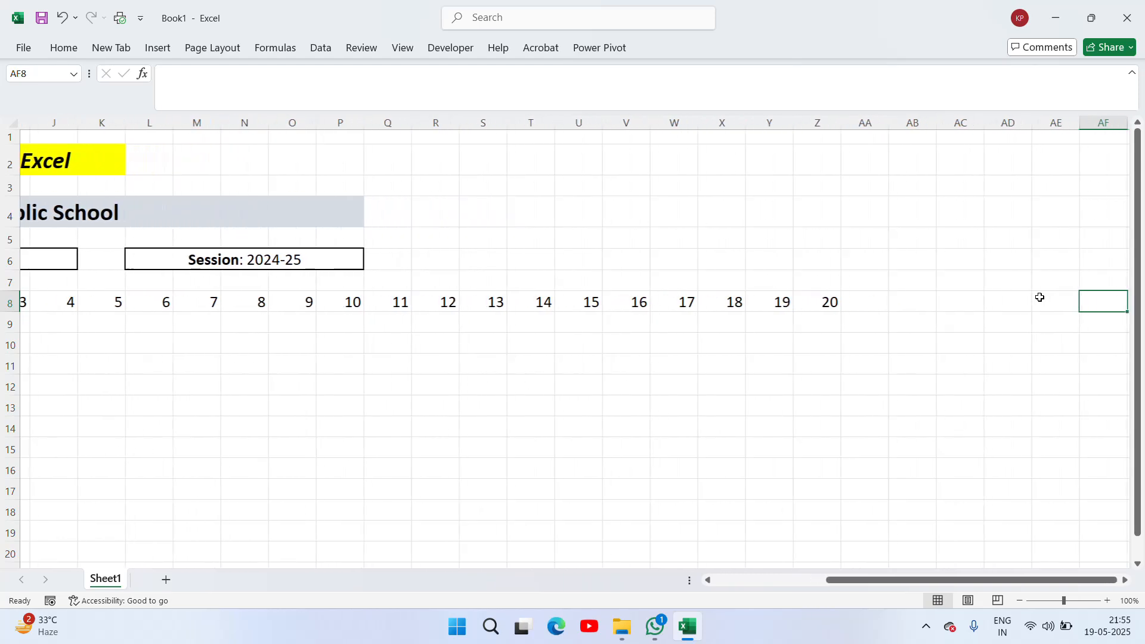
{"action": "key", "text": "Left"}
{"action": "key", "text": "Left"}
{"action": "key", "text": "Left"}
{"action": "key", "text": "Left"}
{"action": "key", "text": "Left"}
{"action": "key", "text": "Left"}
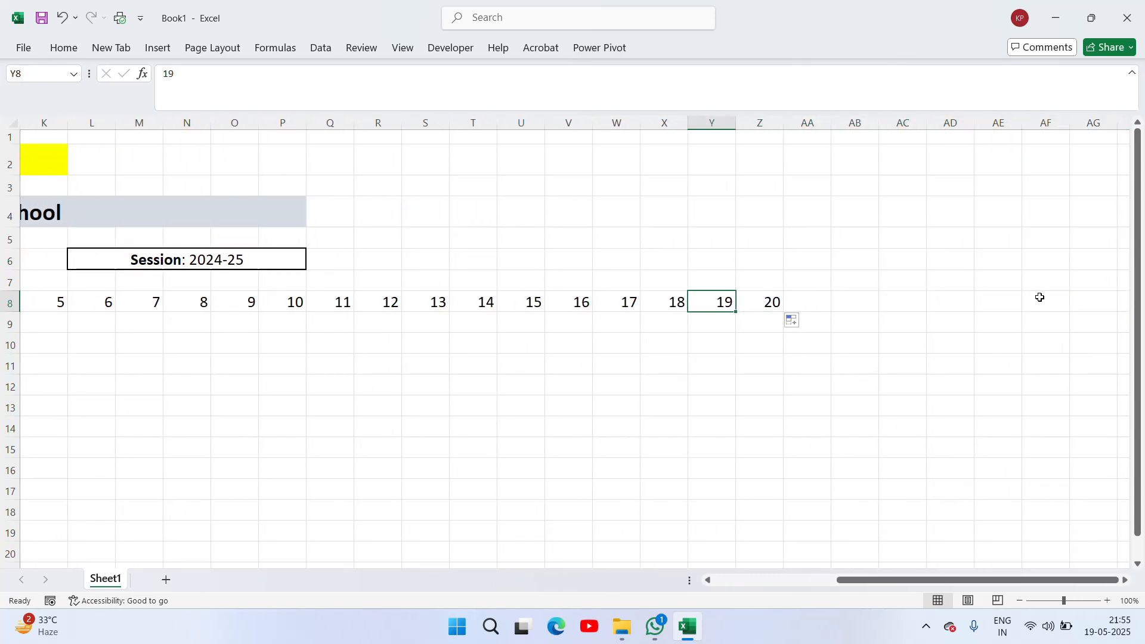
{"action": "key", "text": "shift+Right"}
{"action": "left_click_drag", "start_coordinate": [785, 313], "coordinate": [1058, 305]}
{"action": "left_click", "coordinate": [1074, 308]}
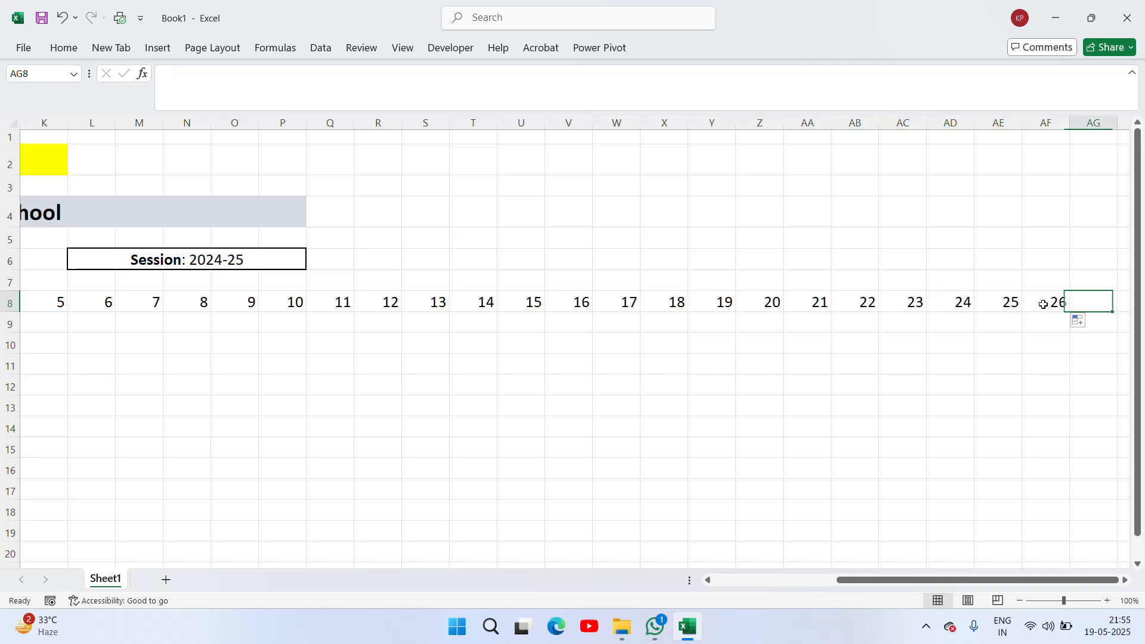
- Extend the day-number series in row 8 from 25 and 26 across to 29 in AI8
{"action": "key", "text": "Right"}
{"action": "key", "text": "Right"}
{"action": "key", "text": "Right"}
{"action": "key", "text": "Left"}
{"action": "key", "text": "Left"}
{"action": "key", "text": "Left"}
{"action": "key", "text": "Left"}
{"action": "key", "text": "Left"}
{"action": "key", "text": "shift+Right"}
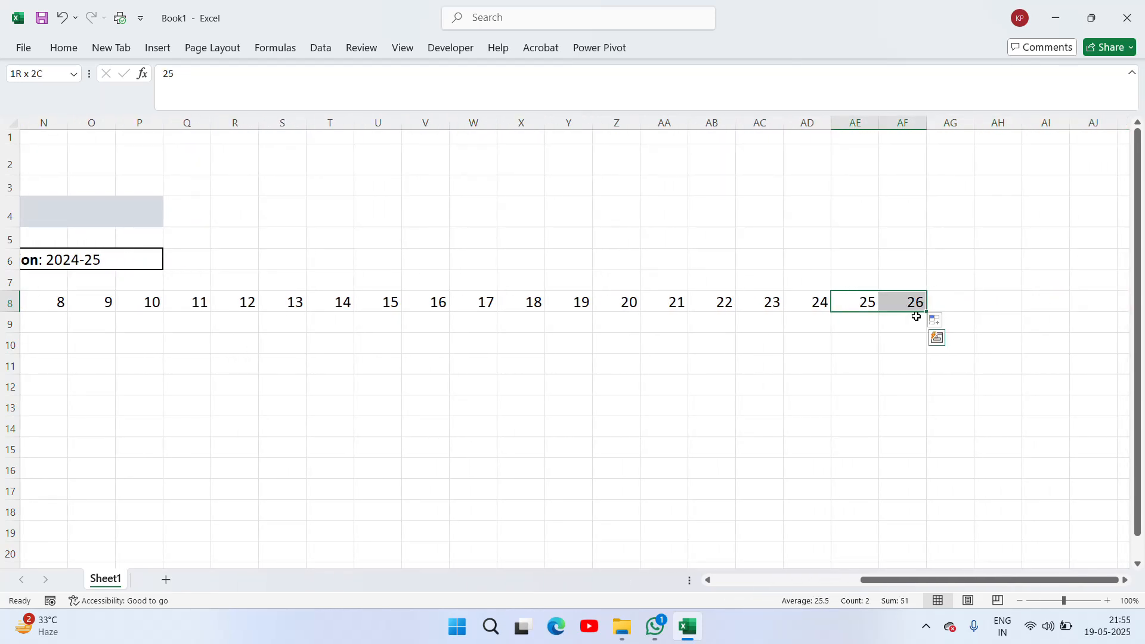
{"action": "left_click_drag", "start_coordinate": [925, 311], "coordinate": [1074, 297]}
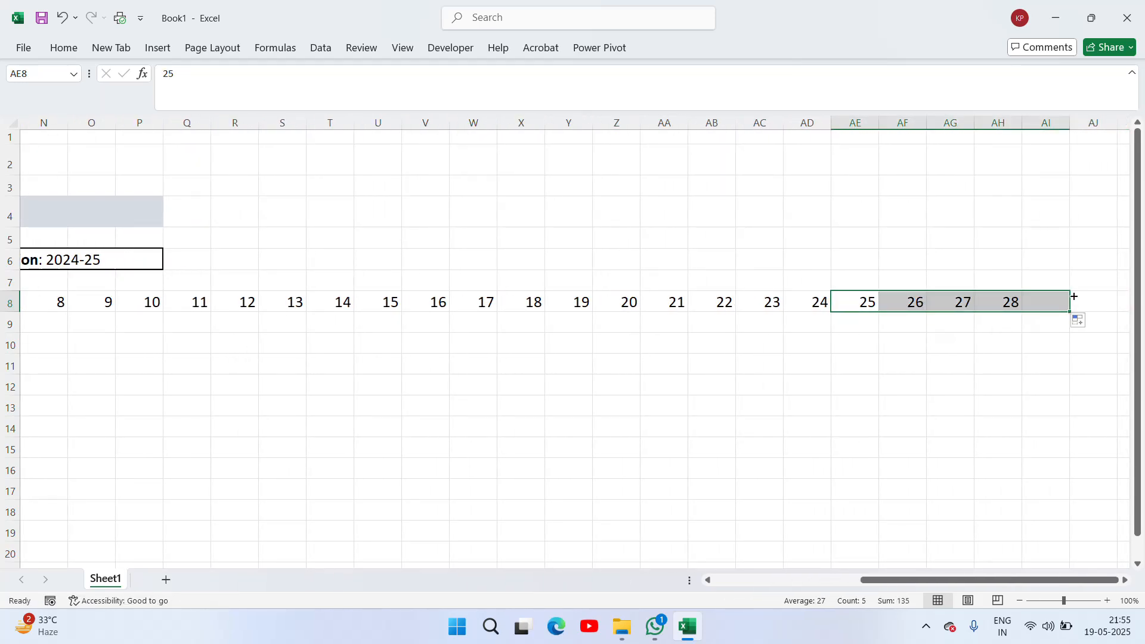
{"action": "left_click", "coordinate": [1087, 307]}
- Extend the day-number series in row 8 from 28 and 29 across to 31 in AK8
{"action": "key", "text": "Right"}
{"action": "key", "text": "Right"}
{"action": "key", "text": "Right"}
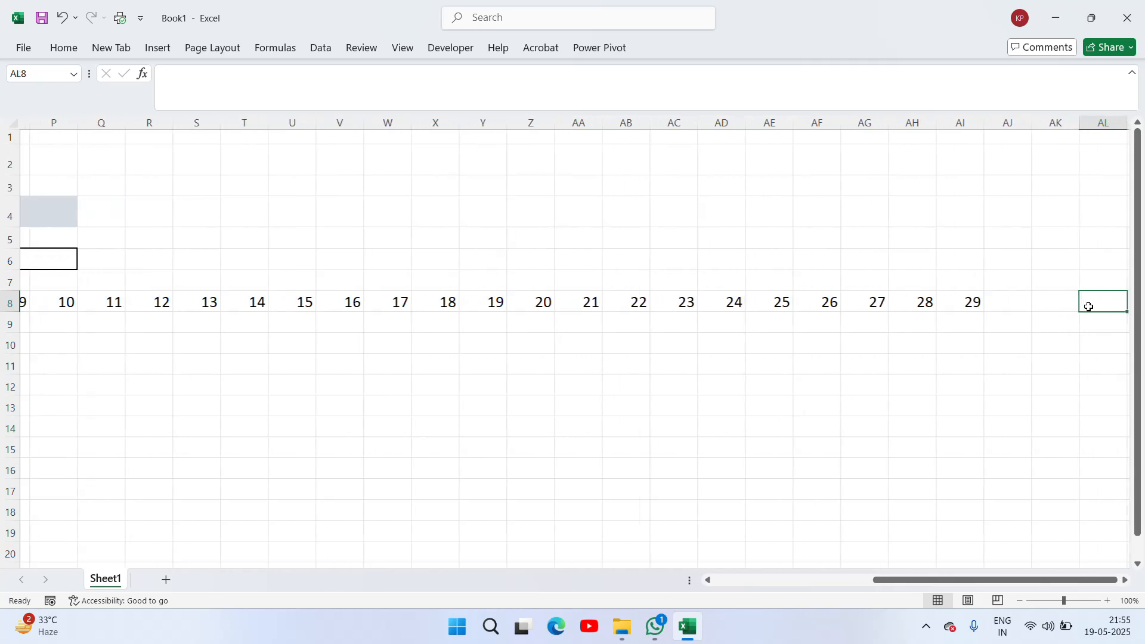
{"action": "key", "text": "Left"}
{"action": "key", "text": "Left"}
{"action": "key", "text": "Left"}
{"action": "key", "text": "Left"}
{"action": "key", "text": "Left"}
{"action": "key", "text": "shift+Right"}
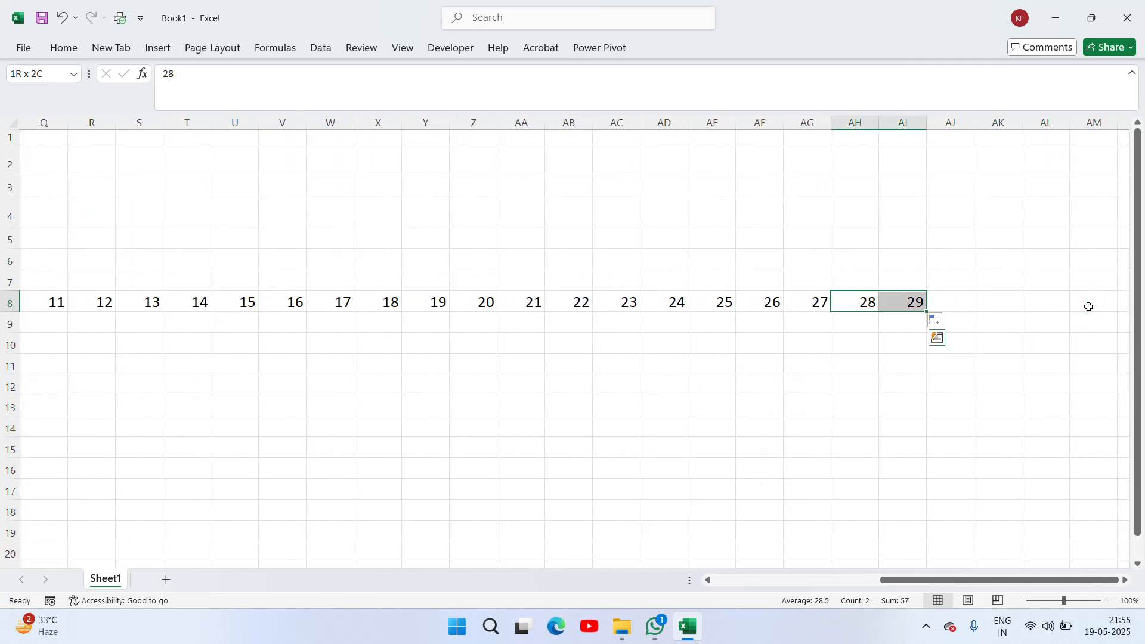
{"action": "left_click_drag", "start_coordinate": [926, 315], "coordinate": [1014, 304]}
{"action": "left_click", "coordinate": [995, 303]}
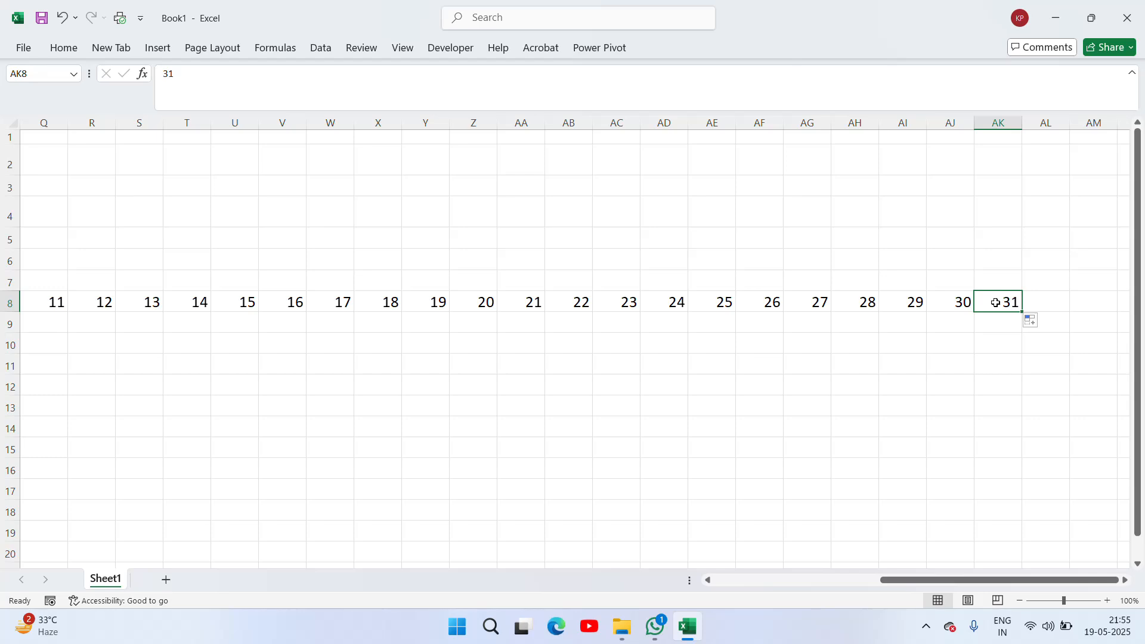
- Enter the formula =TEXT(G8,"dd") in G9, directly below day number 1
{"action": "key", "text": "Home"}
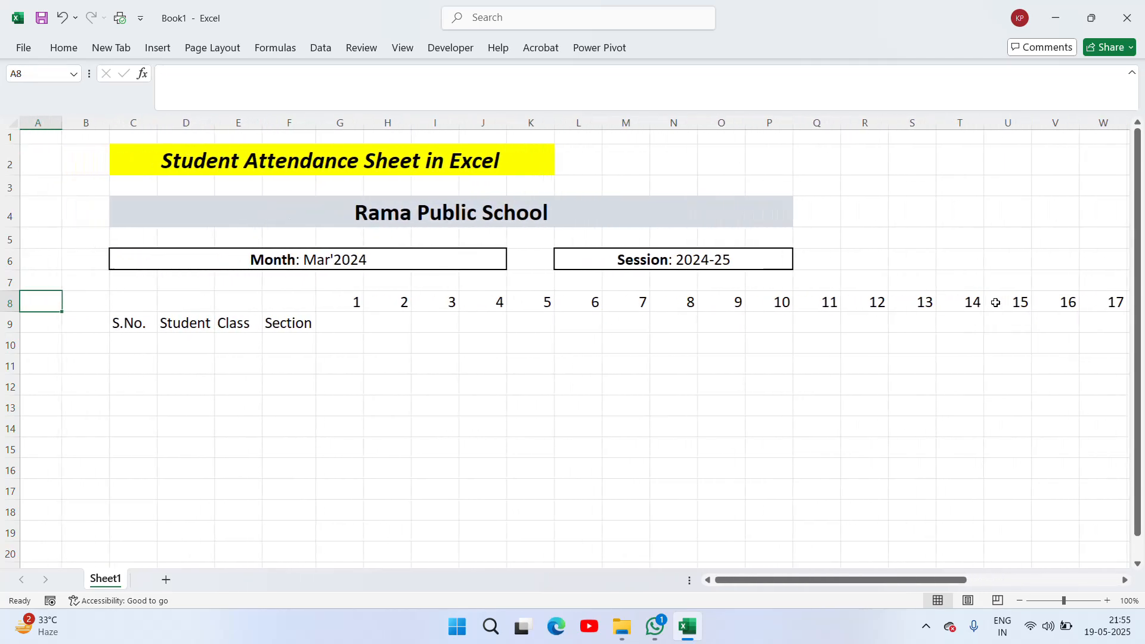
{"action": "key", "text": "Right"}
{"action": "key", "text": "Right"}
{"action": "key", "text": "Right"}
{"action": "key", "text": "Right"}
{"action": "key", "text": "Right"}
{"action": "key", "text": "Right"}
{"action": "key", "text": "Down"}
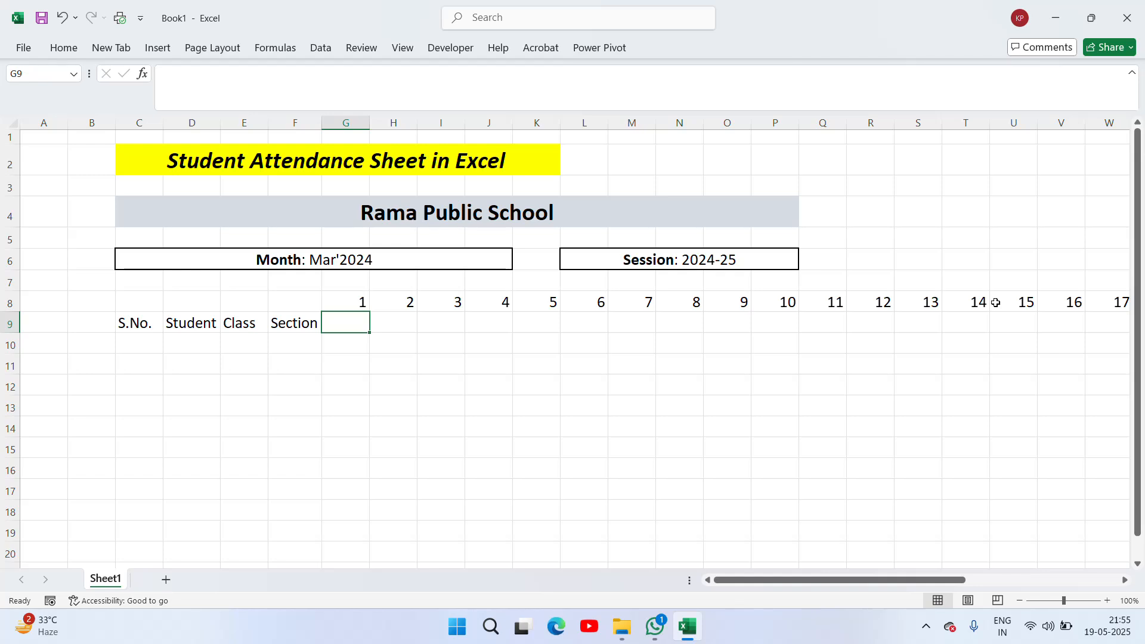
{"action": "key", "text": "Up"}
{"action": "key", "text": "Down"}
{"action": "type", "text": "=tex"}
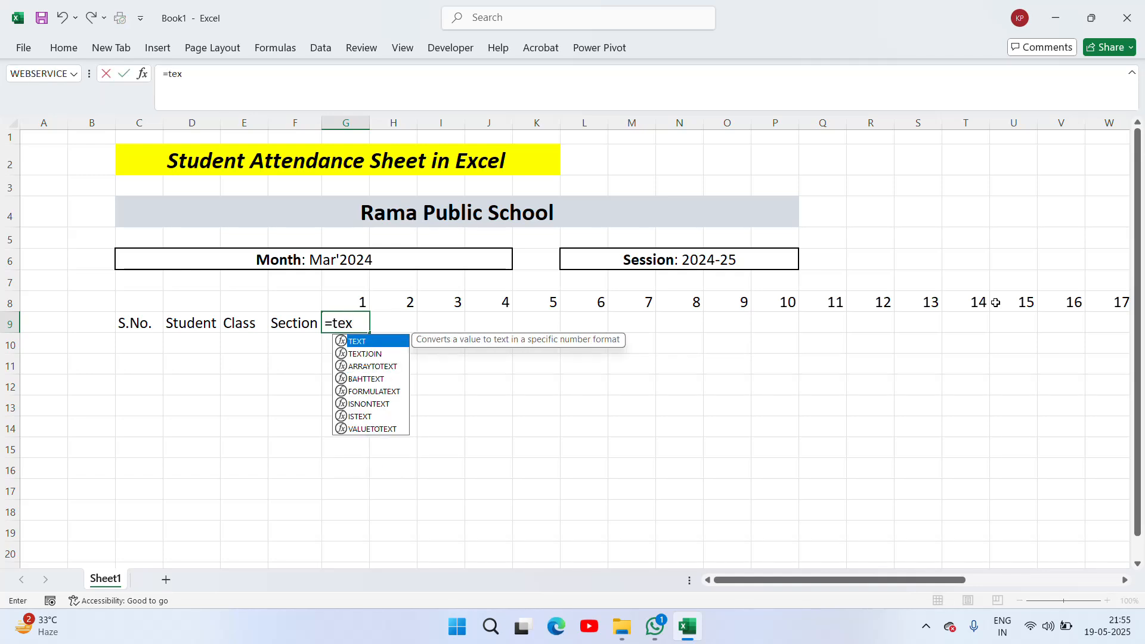
{"action": "key", "text": "Tab"}
{"action": "key", "text": "Up"}
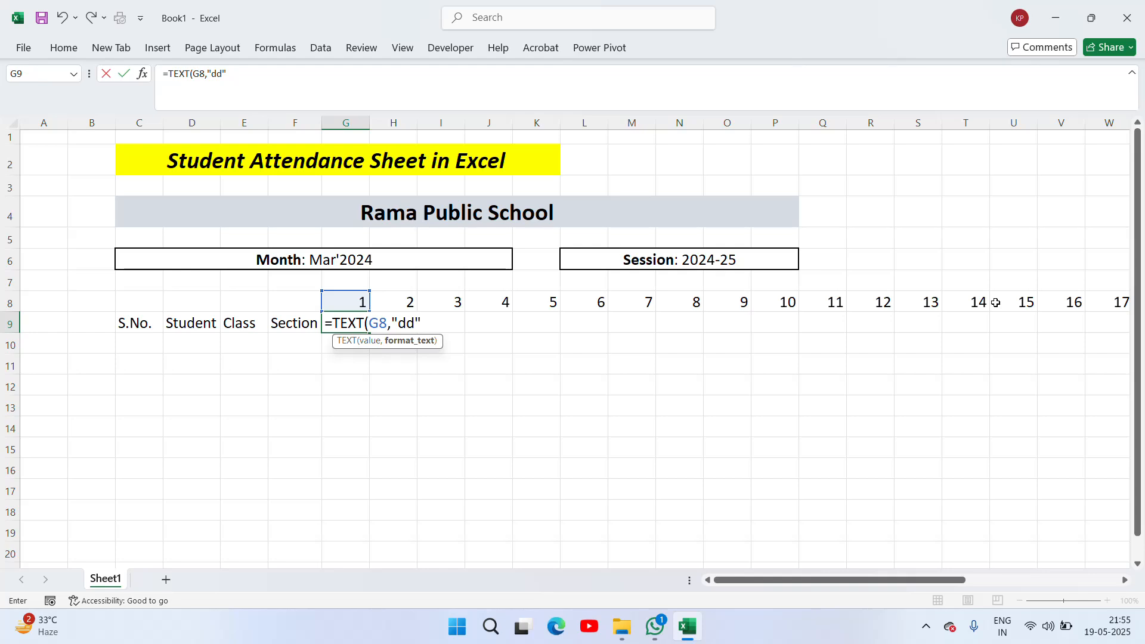
{"action": "key", "text": "Return"}
{"action": "key", "text": "Up"}
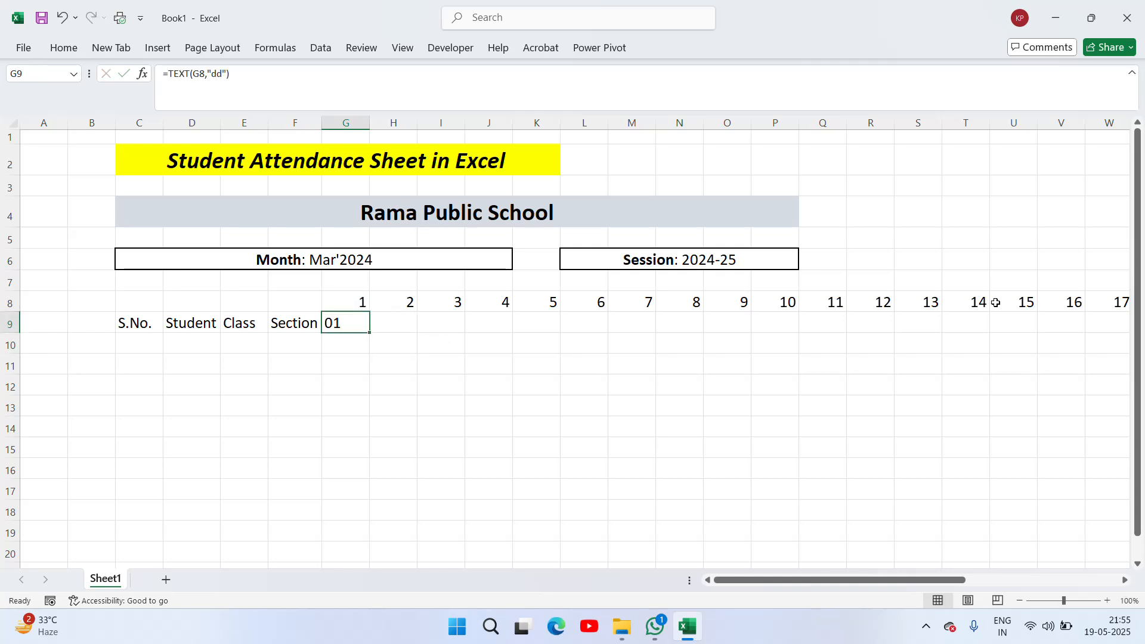
- Change the format code in G9's formula to "ddd" so it reads =TEXT(G8,"ddd")
{"action": "key", "text": "F2"}
{"action": "key", "text": "Left"}
{"action": "key", "text": "Left"}
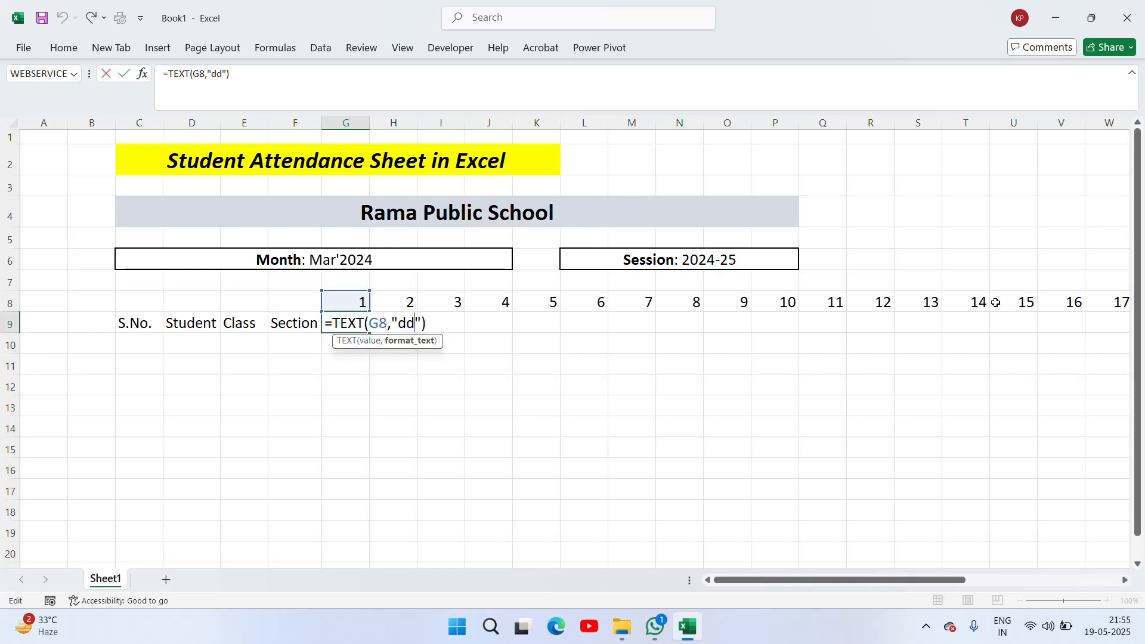
{"action": "type", "text": "d"}
{"action": "key", "text": "Return"}
{"action": "key", "text": "Up"}
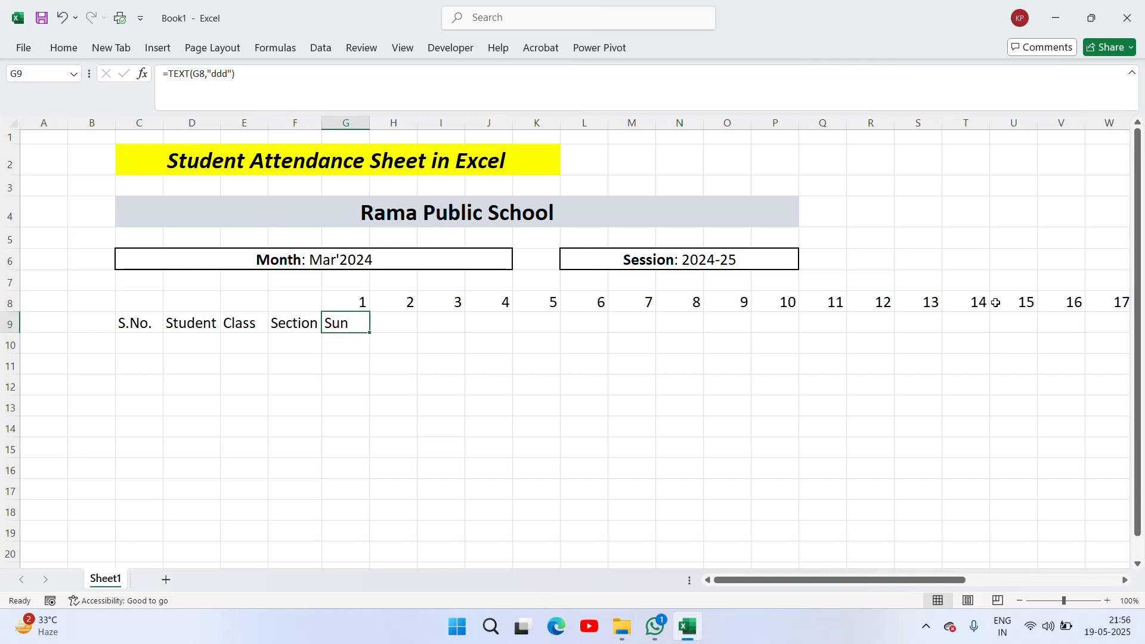
- Copy the weekday formula from G9 across row 9 to AK9, below day number 31
{"action": "key", "text": "shift+Right"}
{"action": "key", "text": "shift+Right"}
{"action": "key", "text": "shift+Right"}
{"action": "key", "text": "shift+Right"}
{"action": "key", "text": "shift+Right"}
{"action": "key", "text": "shift+Right"}
{"action": "key", "text": "shift+Right"}
{"action": "key", "text": "shift+Right"}
{"action": "key", "text": "shift+Right"}
{"action": "key", "text": "shift+Right"}
{"action": "key", "text": "shift+Right"}
{"action": "key", "text": "shift+Right"}
{"action": "key", "text": "shift+Right"}
{"action": "key", "text": "shift+Right"}
{"action": "key", "text": "shift+Right"}
{"action": "key", "text": "shift+Right"}
{"action": "key", "text": "shift+Right"}
{"action": "key", "text": "shift+Right"}
{"action": "key", "text": "shift+Right"}
{"action": "key", "text": "shift+Right"}
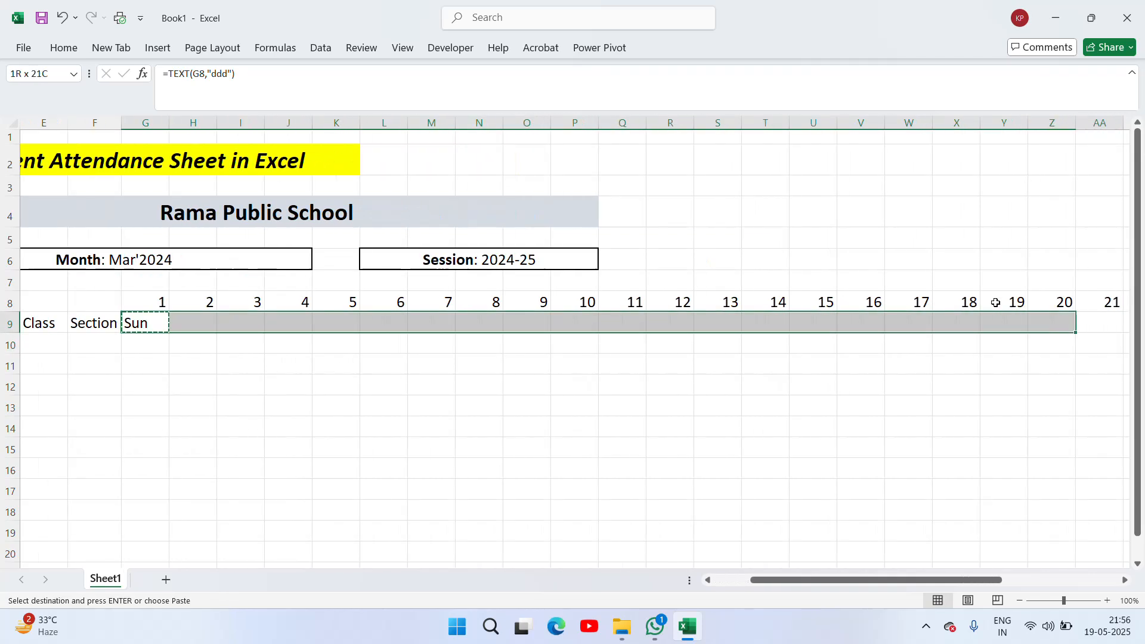
{"action": "key", "text": "shift+Right"}
{"action": "key", "text": "shift+Right"}
{"action": "key", "text": "shift+Right"}
{"action": "key", "text": "shift+Right"}
{"action": "key", "text": "shift+Right"}
{"action": "key", "text": "shift+Right"}
{"action": "key", "text": "shift+Right"}
{"action": "key", "text": "shift+Right"}
{"action": "key", "text": "shift+Right"}
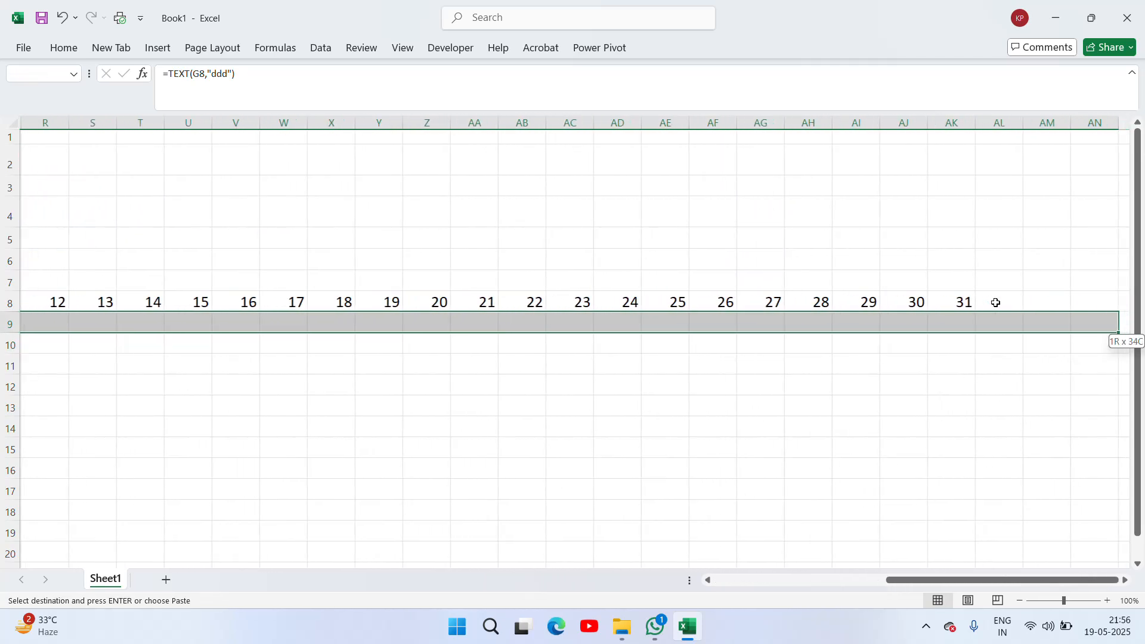
{"action": "key", "text": "Return"}
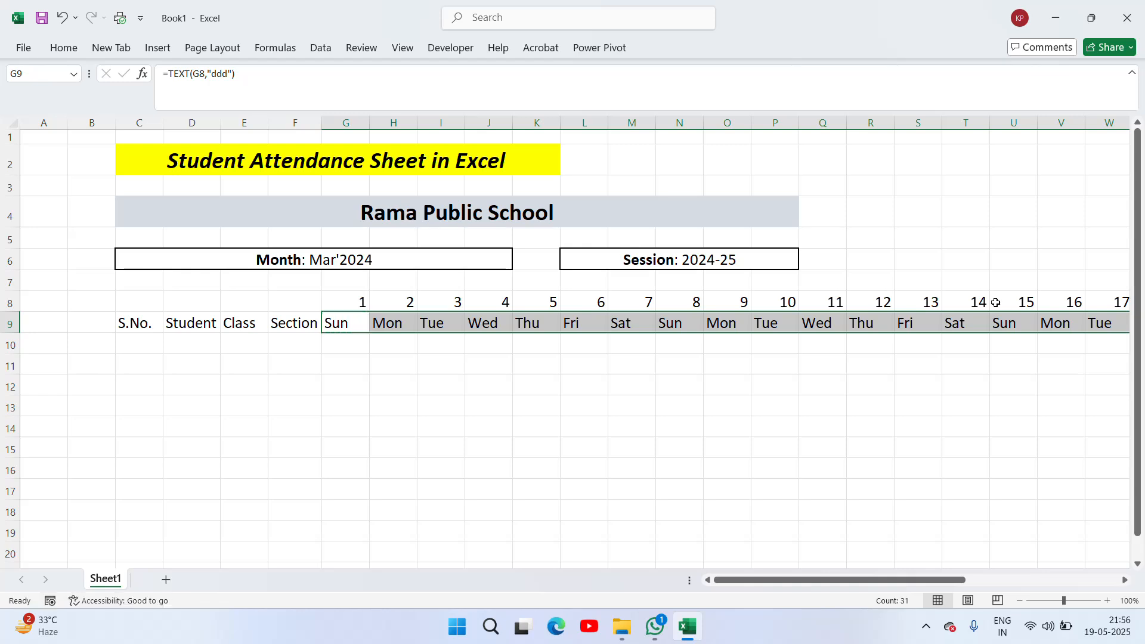
- Examine the weekday names along row 9 against the day numbers above them
{"action": "key", "text": "Right"}
{"action": "key", "text": "Right"}
{"action": "key", "text": "Right"}
{"action": "key", "text": "Right"}
{"action": "key", "text": "Right"}
{"action": "key", "text": "Right"}
{"action": "key", "text": "Right"}
{"action": "key", "text": "Right"}
{"action": "key", "text": "Right"}
{"action": "key", "text": "Right"}
{"action": "key", "text": "Right"}
{"action": "key", "text": "Right"}
{"action": "key", "text": "Right"}
{"action": "key", "text": "Right"}
{"action": "key", "text": "Right"}
{"action": "key", "text": "Right"}
{"action": "key", "text": "Right"}
{"action": "key", "text": "Right"}
{"action": "key", "text": "Right"}
{"action": "key", "text": "Right"}
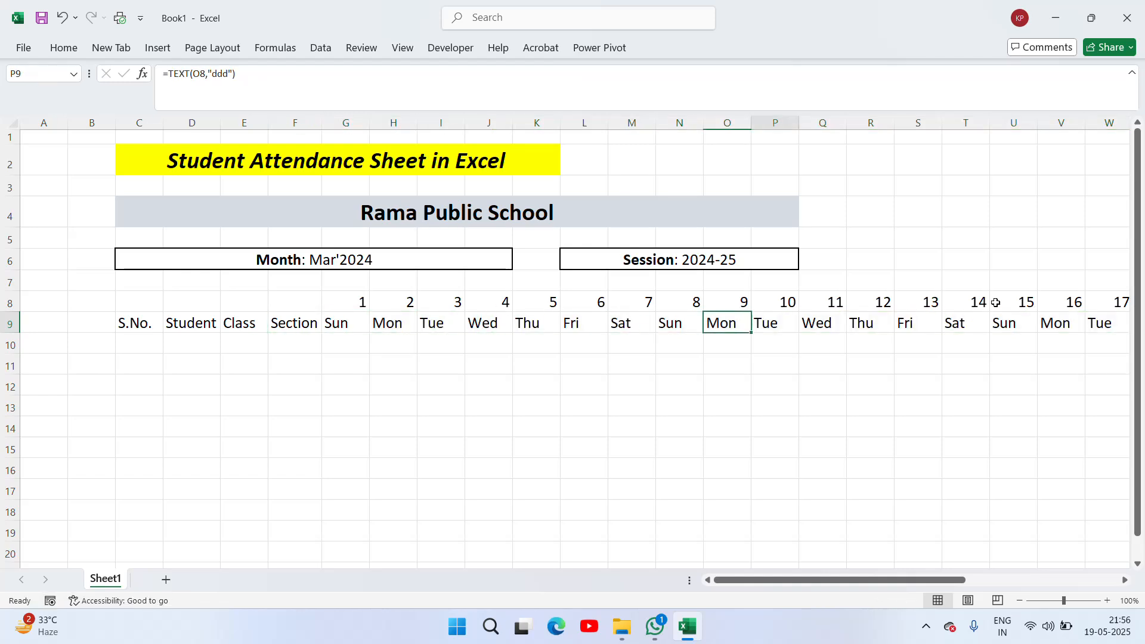
- Center the day numbers and weekday names in G8:AK9 horizontally
{"action": "key", "text": "ctrl+Left"}
{"action": "key", "text": "ctrl+Left"}
{"action": "key", "text": "Right"}
{"action": "key", "text": "Right"}
{"action": "key", "text": "Right"}
{"action": "key", "text": "Right"}
{"action": "key", "text": "Right"}
{"action": "key", "text": "Right"}
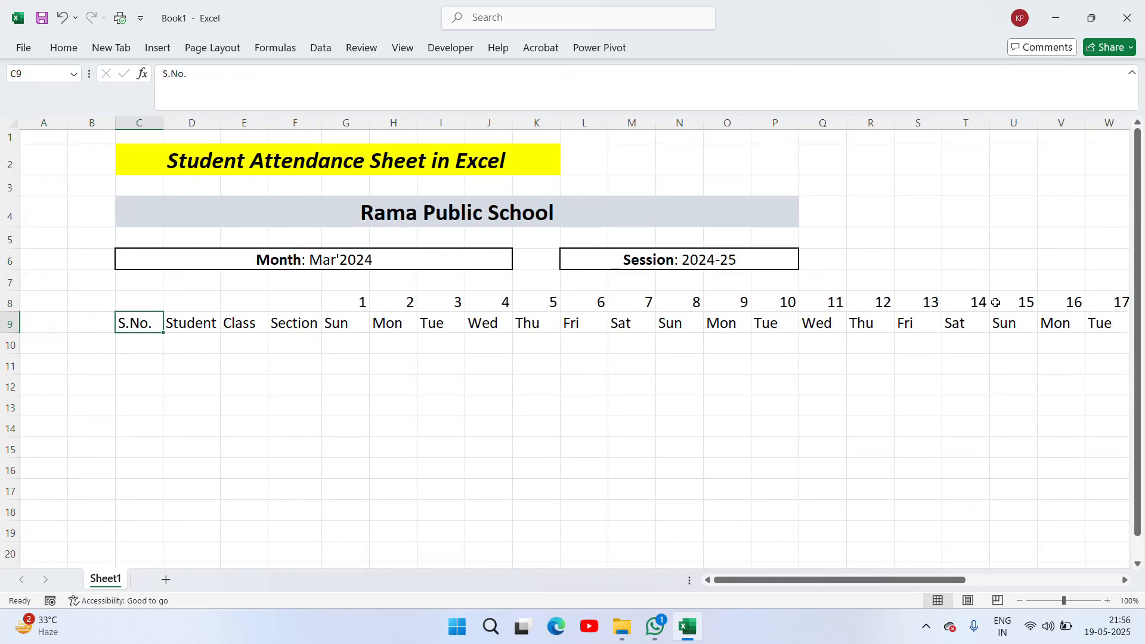
{"action": "key", "text": "Up"}
{"action": "key", "text": "shift+Down"}
{"action": "key", "text": "ctrl+shift+Right"}
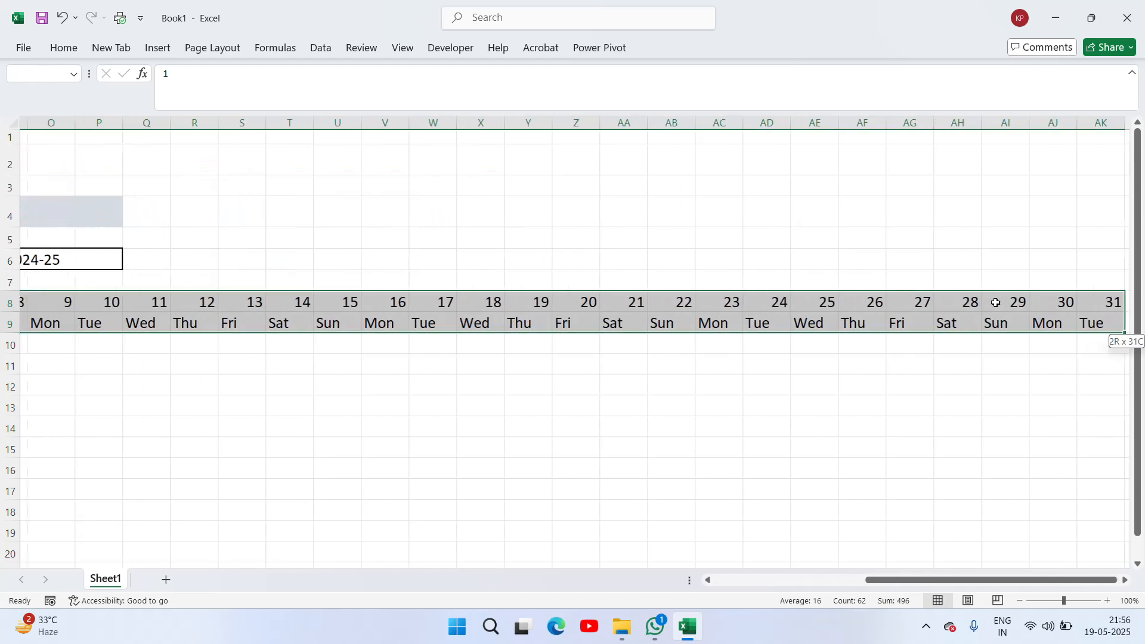
{"action": "left_click", "coordinate": [66, 46]}
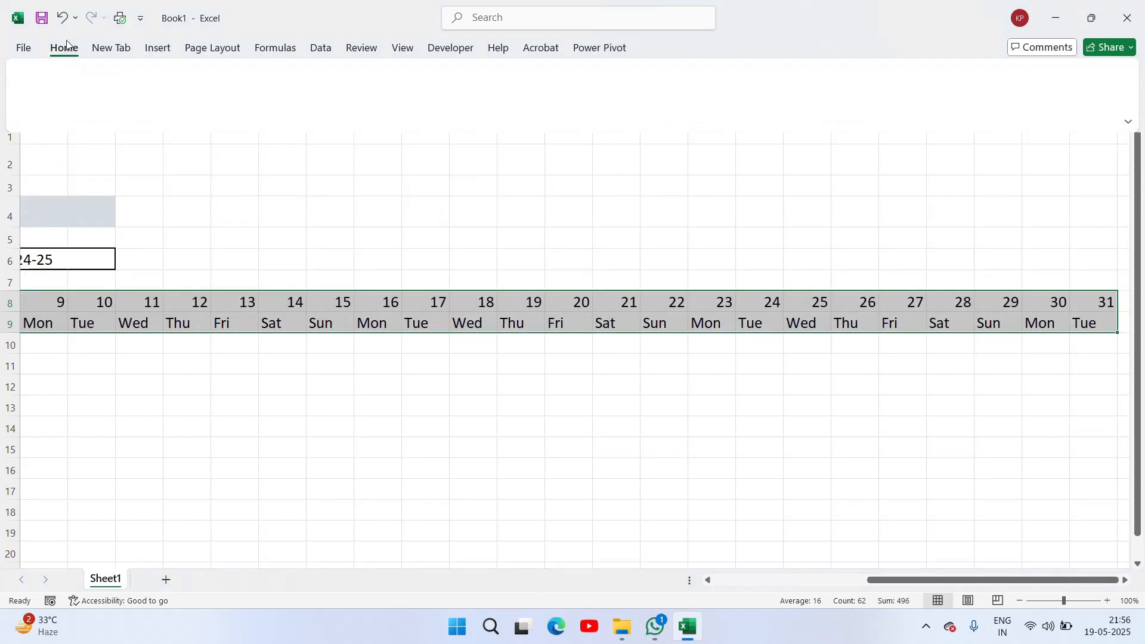
{"action": "left_click", "coordinate": [300, 105]}
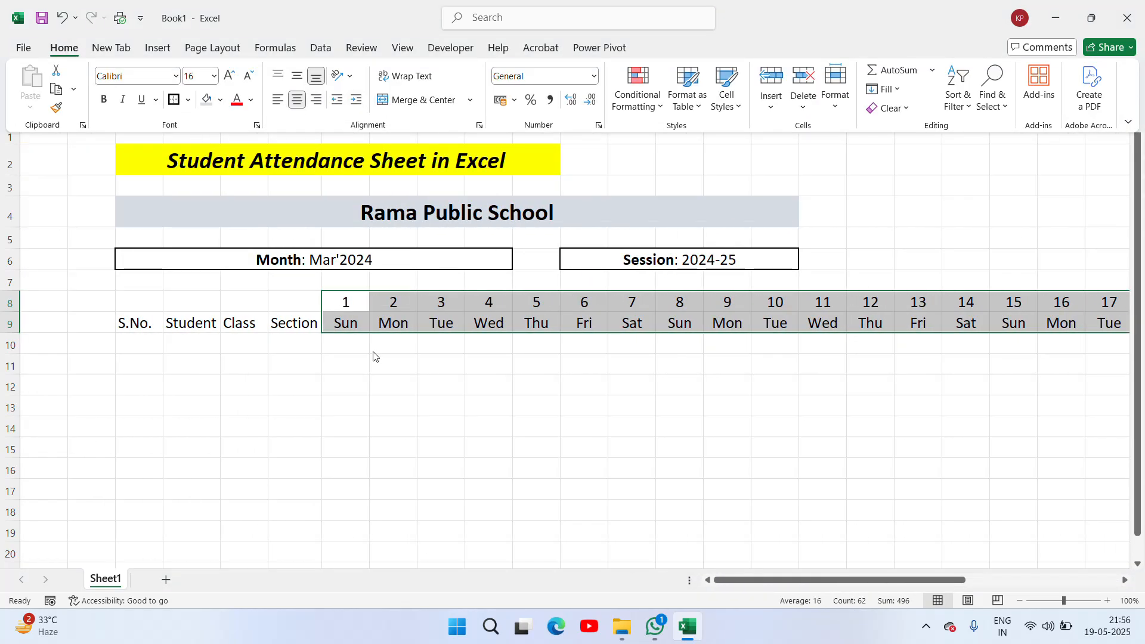
- Merge and center C8:C9 for the S.No. header and D8:D9 for the Student header
{"action": "left_click", "coordinate": [253, 304]}
{"action": "key", "text": "Left"}
{"action": "key", "text": "Left"}
{"action": "key", "text": "shift+Down"}
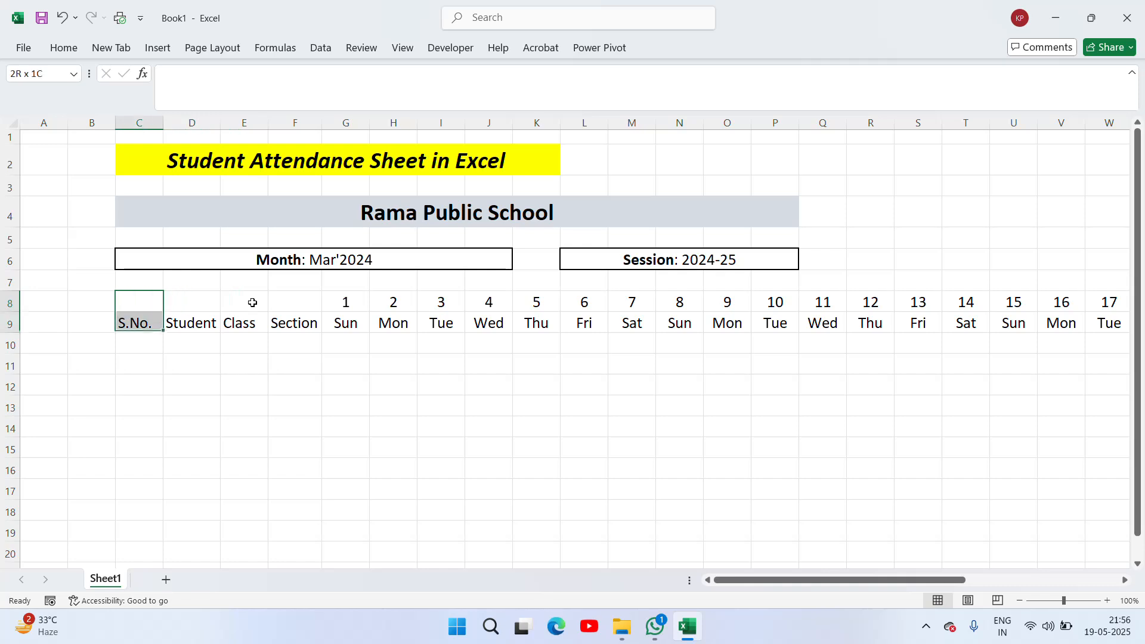
{"action": "left_click", "coordinate": [64, 48]}
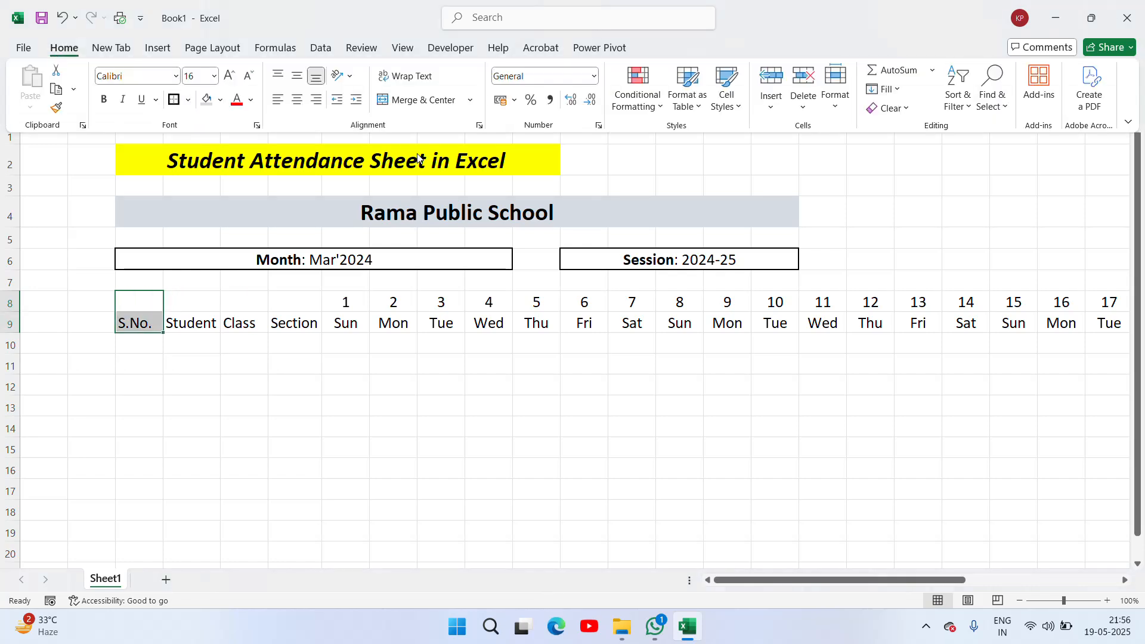
{"action": "left_click", "coordinate": [409, 104]}
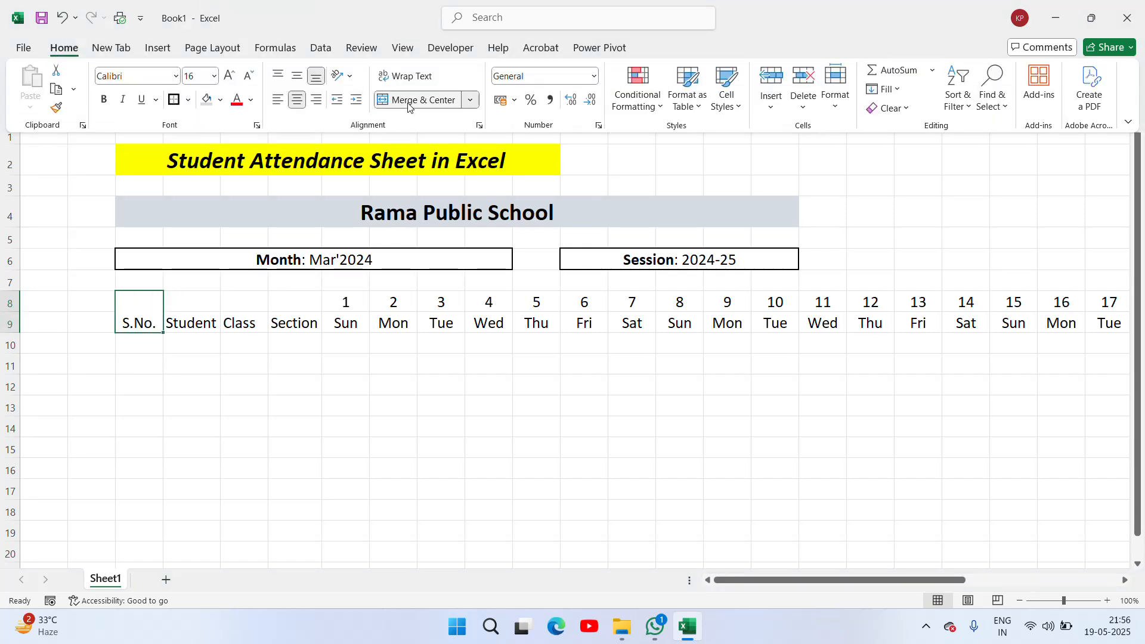
{"action": "left_click", "coordinate": [187, 303]}
{"action": "key", "text": "shift+Down"}
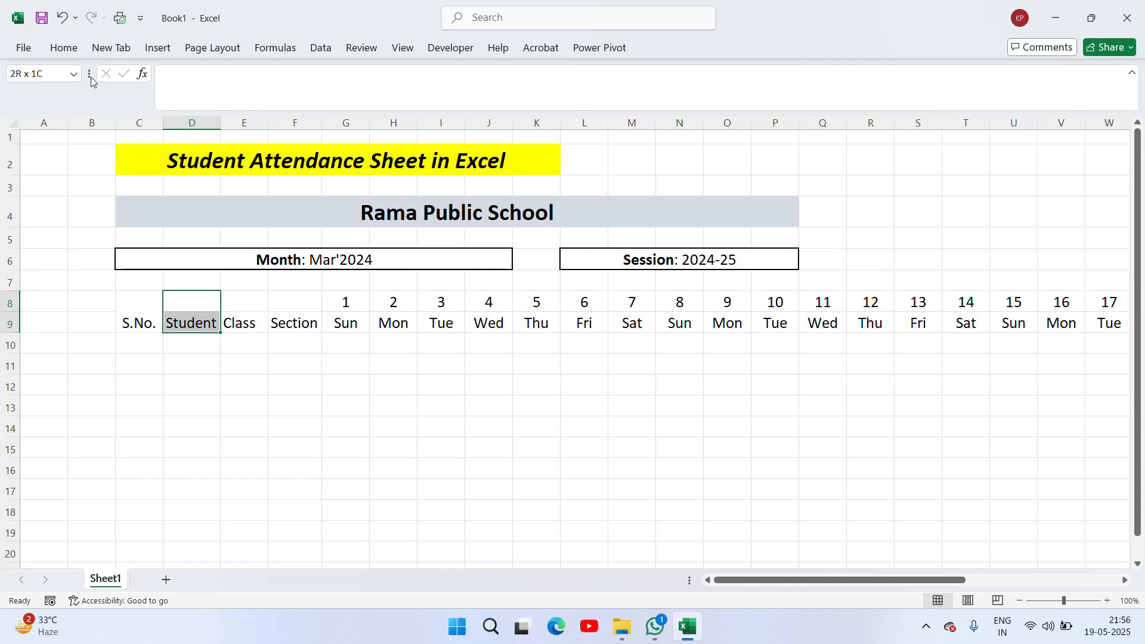
{"action": "left_click", "coordinate": [64, 50]}
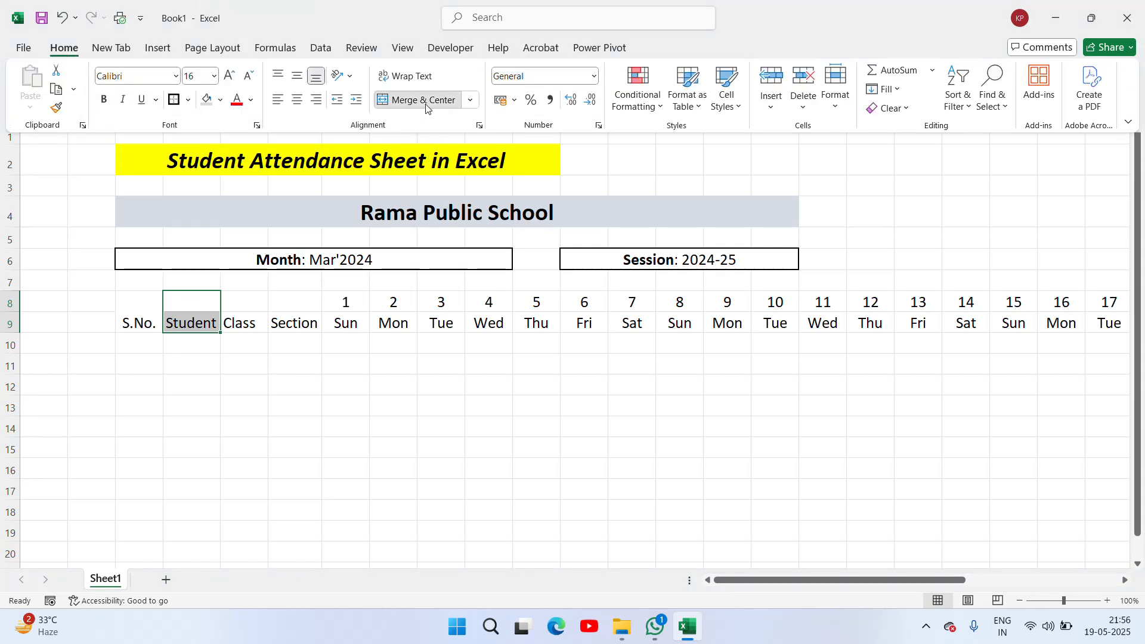
{"action": "left_click", "coordinate": [415, 101]}
- Merge and center E8:E9 for the Class header and F8:F9 for the Section header
{"action": "left_click", "coordinate": [247, 301]}
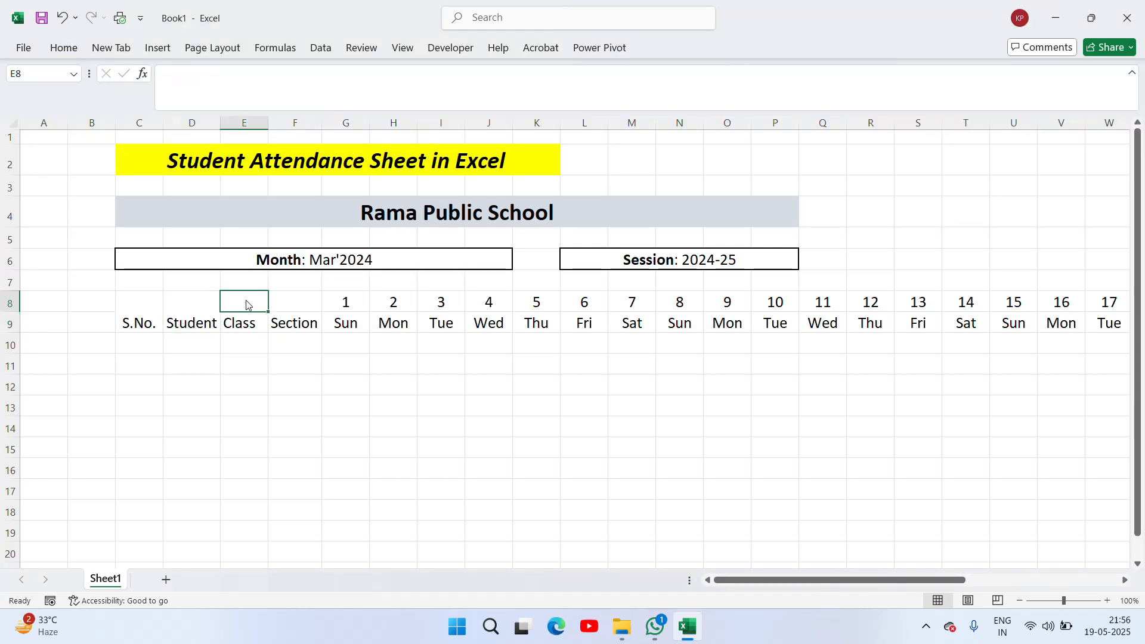
{"action": "key", "text": "shift+Down"}
{"action": "left_click", "coordinate": [65, 47]}
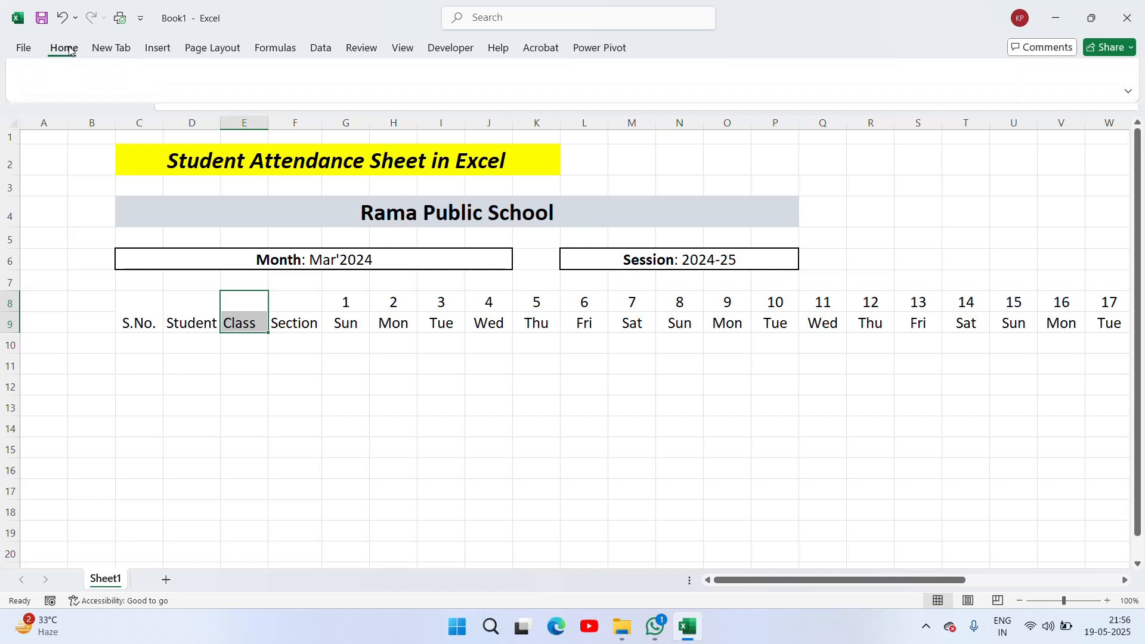
{"action": "left_click", "coordinate": [417, 102]}
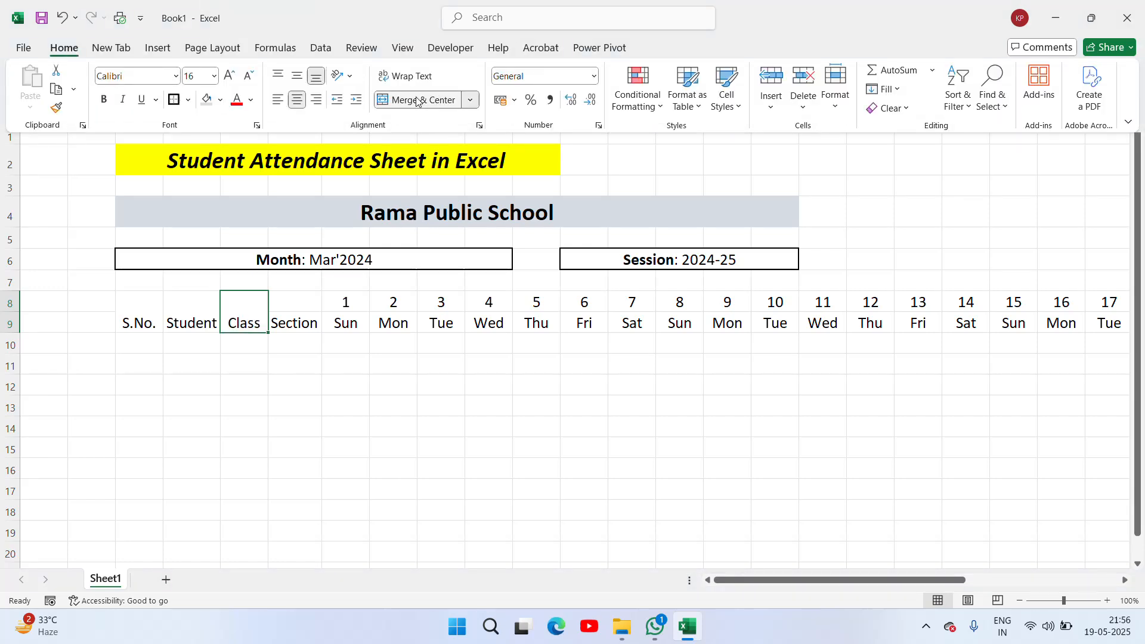
{"action": "left_click", "coordinate": [278, 306]}
{"action": "key", "text": "shift+Down"}
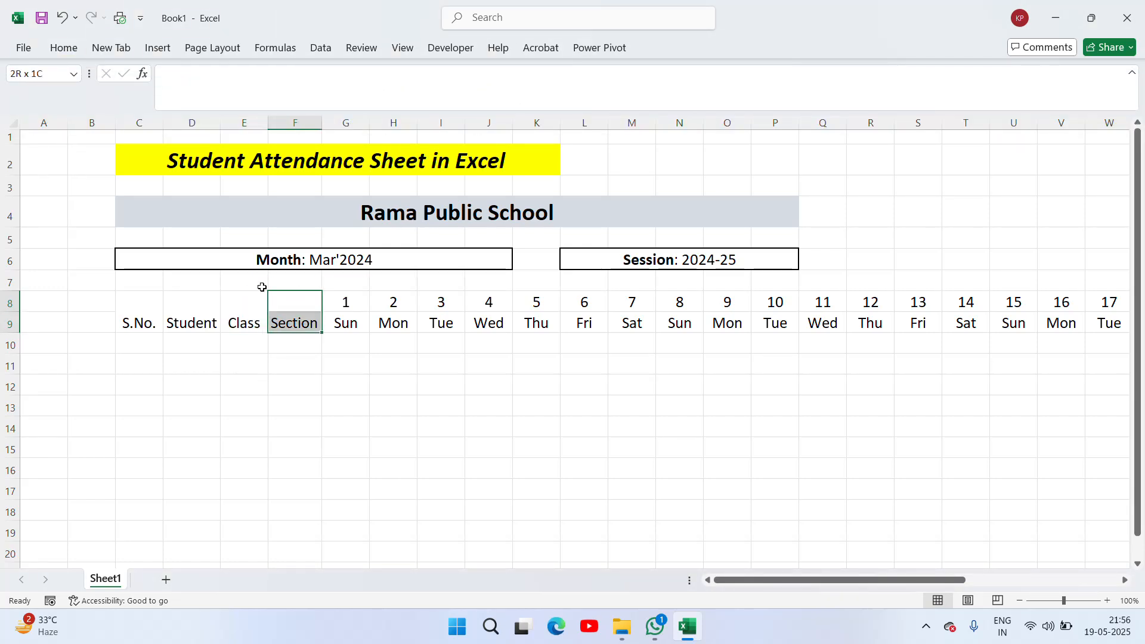
{"action": "left_click", "coordinate": [64, 49]}
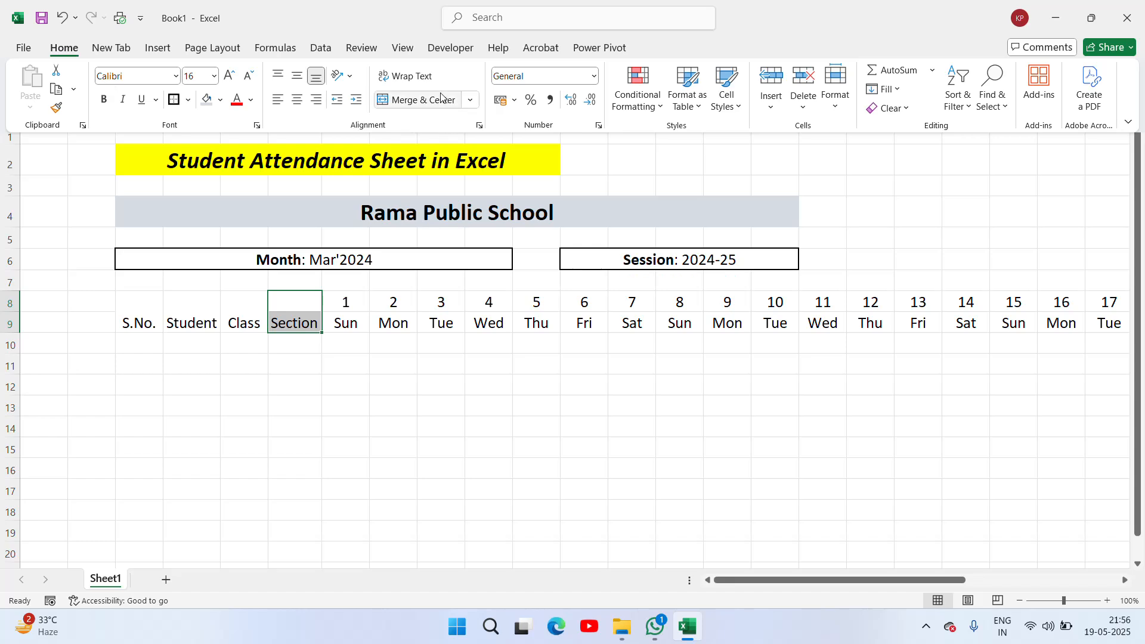
{"action": "left_click", "coordinate": [421, 100]}
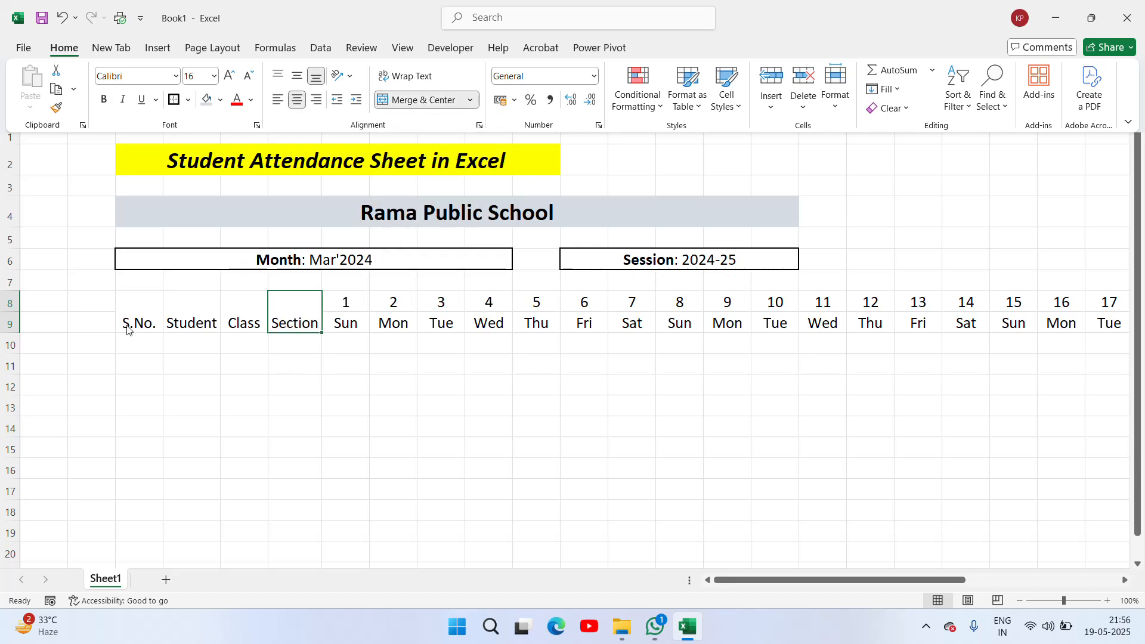
- Middle-align the S.No., Student, Class and Section headers in C8:F9 vertically
{"action": "left_click_drag", "start_coordinate": [141, 296], "coordinate": [139, 299]}
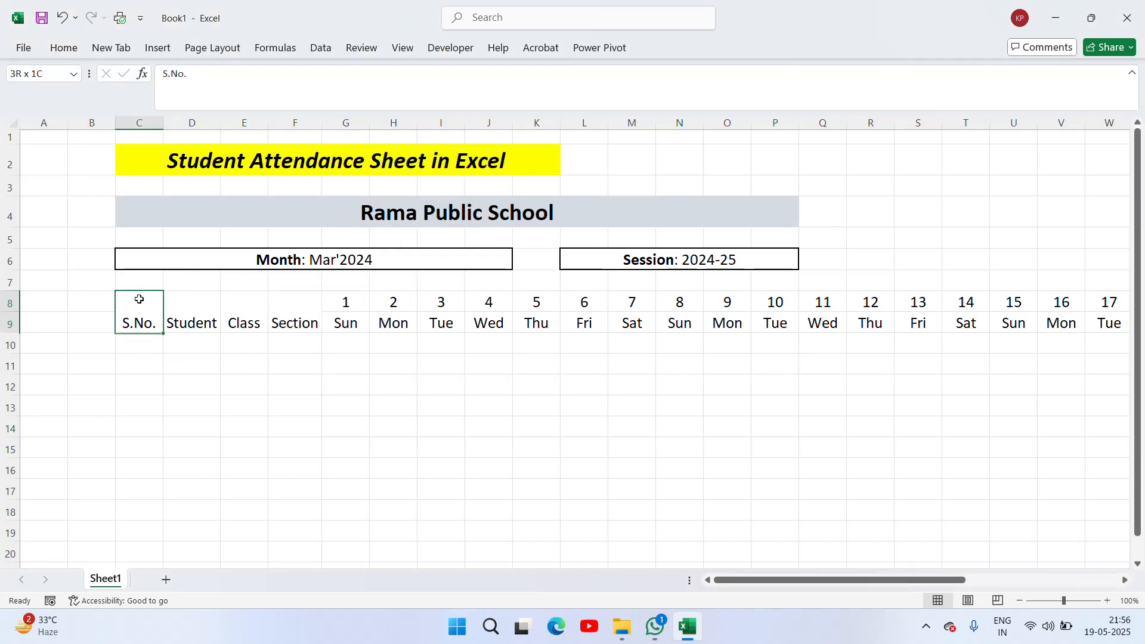
{"action": "key", "text": "shift+Right"}
{"action": "key", "text": "shift+Right"}
{"action": "key", "text": "shift+Right"}
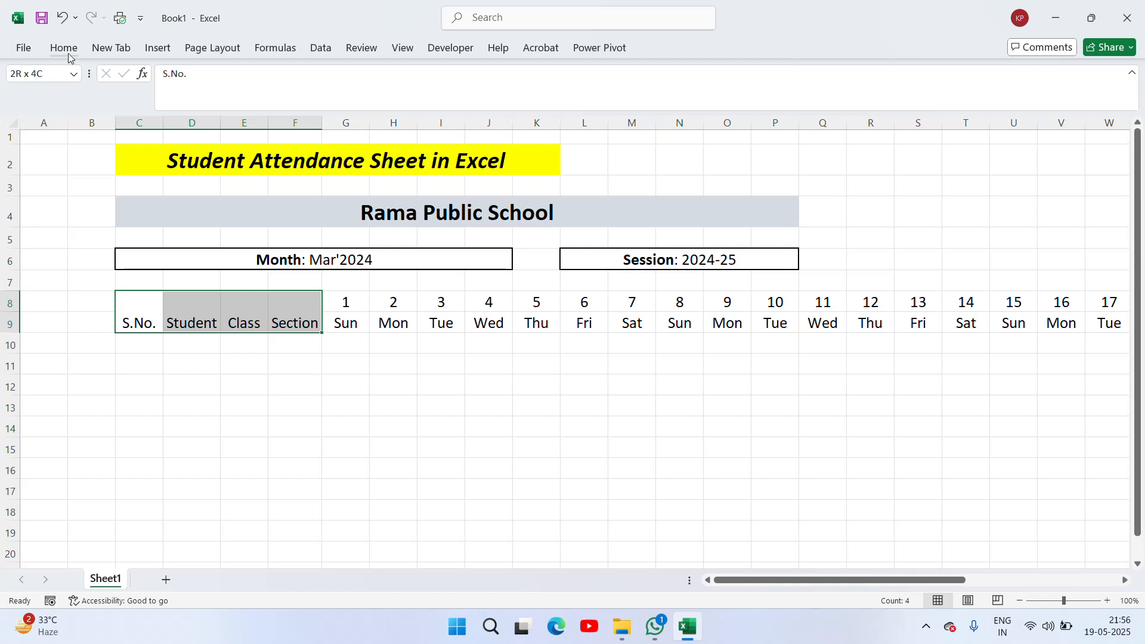
{"action": "left_click", "coordinate": [65, 50]}
{"action": "left_click", "coordinate": [297, 77]}
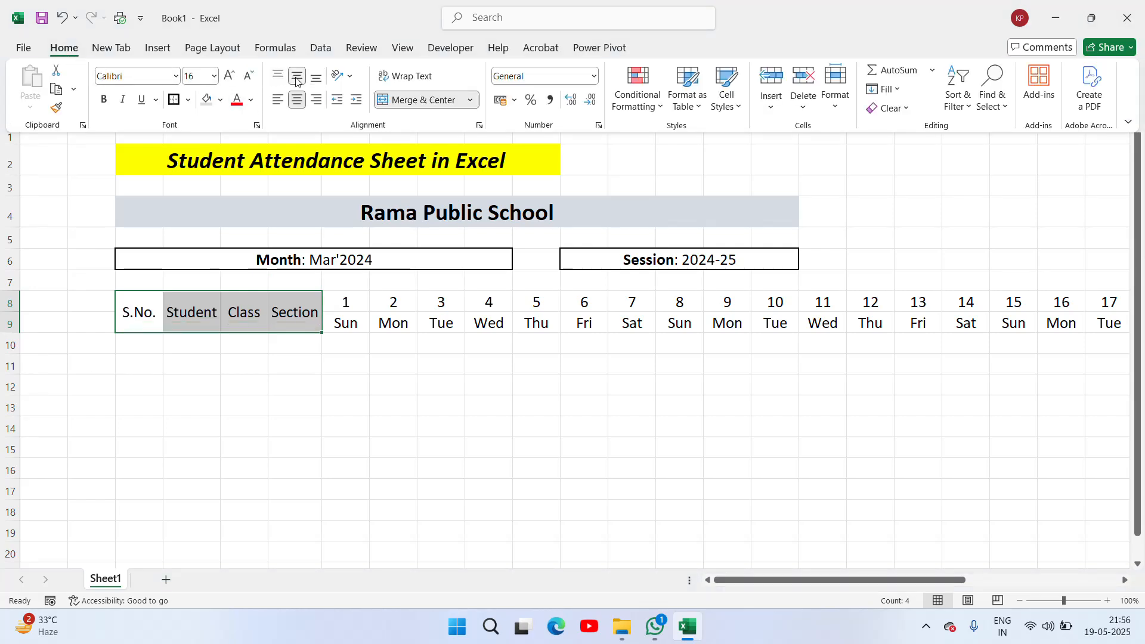
- Apply all borders to the header rows in C8:AK9
{"action": "left_click", "coordinate": [401, 303]}
{"action": "key", "text": "ctrl+Left"}
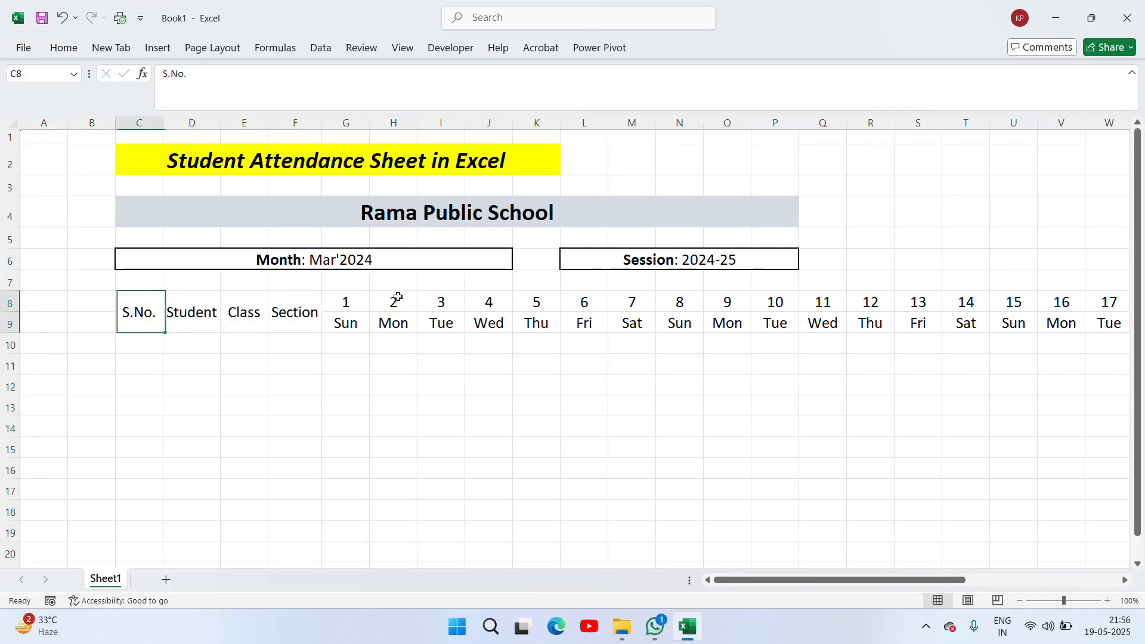
{"action": "key", "text": "ctrl+shift+Right"}
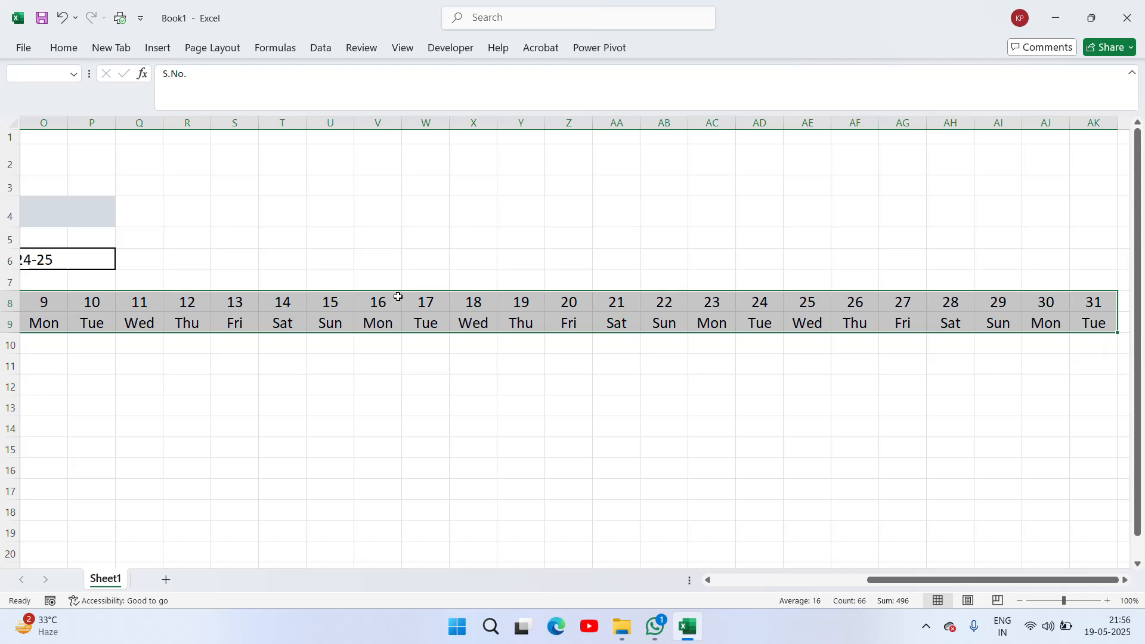
{"action": "left_click", "coordinate": [70, 52]}
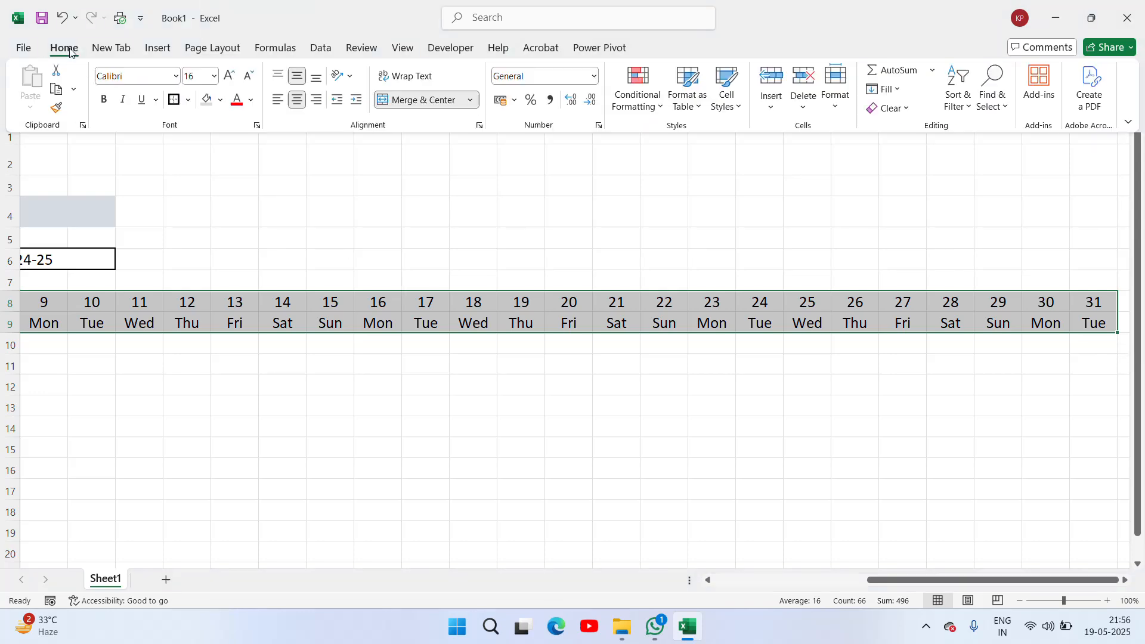
{"action": "left_click", "coordinate": [187, 101]}
{"action": "left_click", "coordinate": [185, 252]}
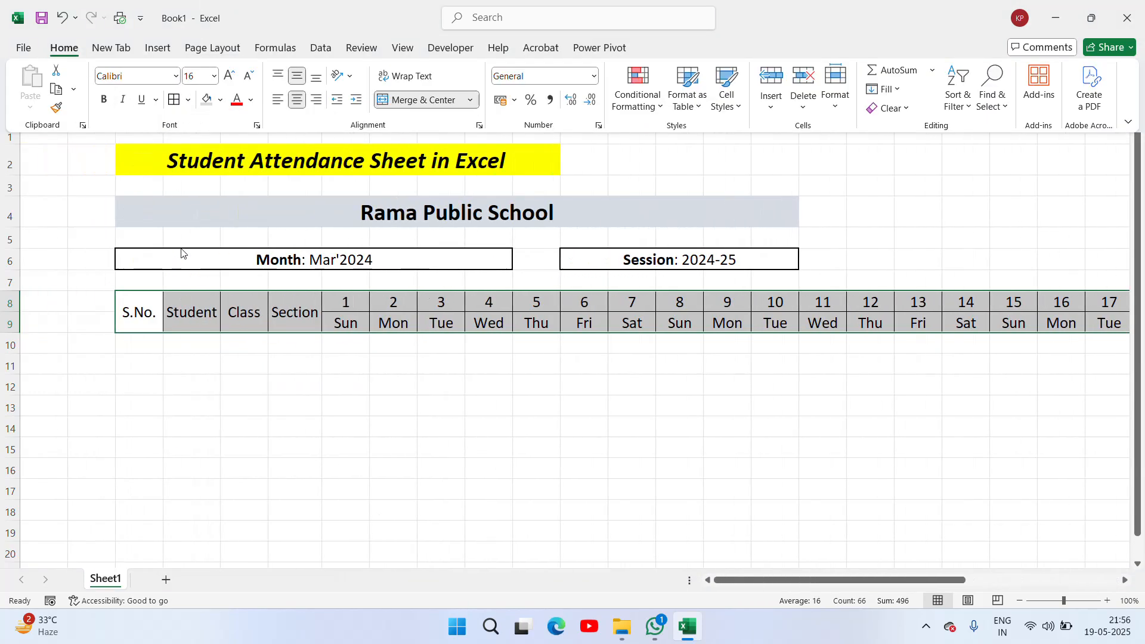
- Extend all borders over the whole attendance grid, C8:AK18
{"action": "left_click", "coordinate": [204, 344]}
{"action": "key", "text": "Up"}
{"action": "key", "text": "Down"}
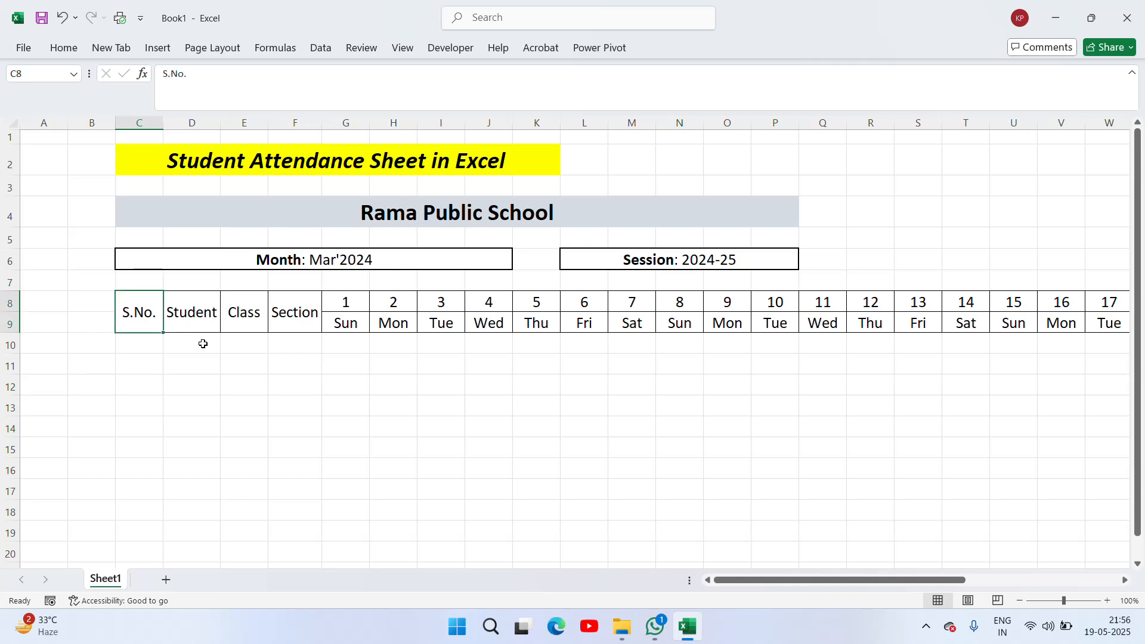
{"action": "key", "text": "shift+Down"}
{"action": "key", "text": "shift+Down"}
{"action": "key", "text": "shift+Down"}
{"action": "key", "text": "shift+Down"}
{"action": "key", "text": "shift+Down"}
{"action": "key", "text": "shift+Down"}
{"action": "key", "text": "shift+Down"}
{"action": "key", "text": "shift+Down"}
{"action": "key", "text": "shift+Down"}
{"action": "key", "text": "shift+Up"}
{"action": "key", "text": "shift+Right"}
{"action": "key", "text": "shift+Right"}
{"action": "key", "text": "shift+Right"}
{"action": "key", "text": "shift+Right"}
{"action": "key", "text": "shift+Right"}
{"action": "key", "text": "shift+Right"}
{"action": "key", "text": "shift+Right"}
{"action": "key", "text": "shift+Right"}
{"action": "key", "text": "shift+Right"}
{"action": "key", "text": "shift+Right"}
{"action": "key", "text": "shift+Right"}
{"action": "key", "text": "shift+Right"}
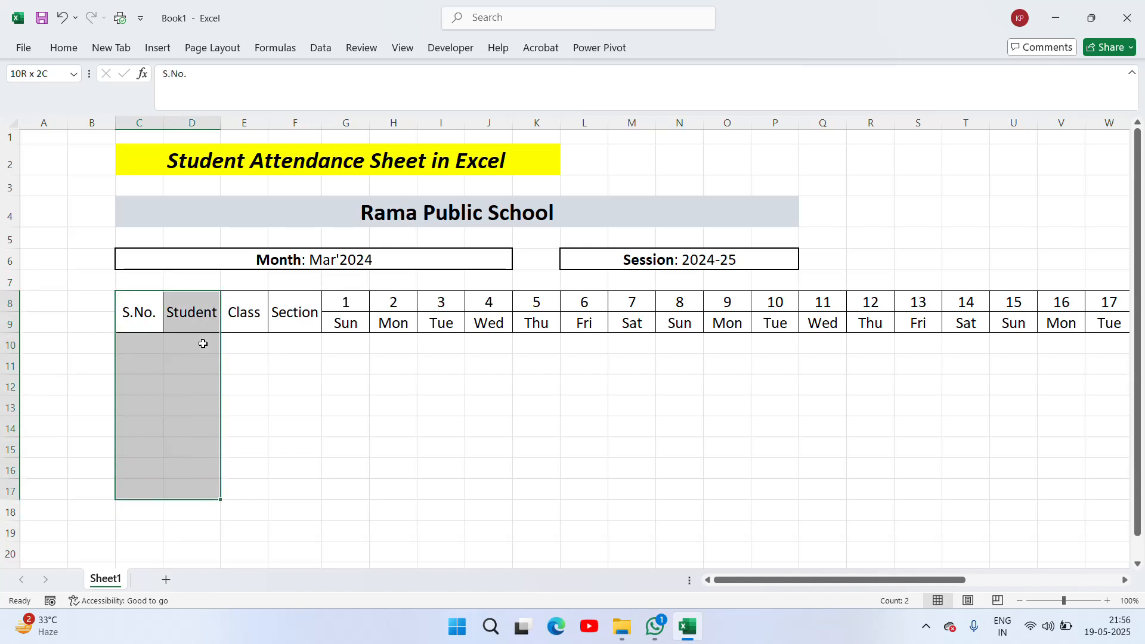
{"action": "key", "text": "shift+Right"}
{"action": "key", "text": "shift+Right"}
{"action": "key", "text": "shift+Right"}
{"action": "key", "text": "shift+Down"}
{"action": "key", "text": "shift+Right"}
{"action": "key", "text": "shift+Right"}
{"action": "key", "text": "shift+Right"}
{"action": "key", "text": "shift+Right"}
{"action": "key", "text": "shift+Right"}
{"action": "key", "text": "shift+Right"}
{"action": "key", "text": "shift+Right"}
{"action": "key", "text": "shift+Right"}
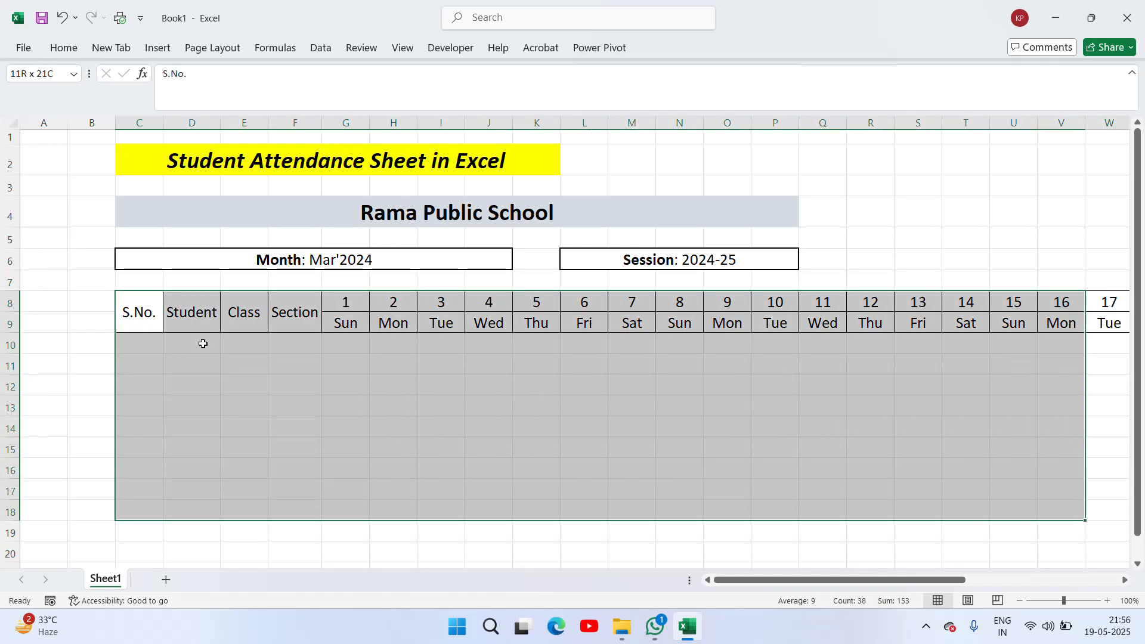
{"action": "key", "text": "shift+Right"}
{"action": "key", "text": "shift+Right"}
{"action": "key", "text": "shift+Right"}
{"action": "key", "text": "shift+Right"}
{"action": "key", "text": "shift+Right"}
{"action": "key", "text": "shift+Right"}
{"action": "key", "text": "shift+Right"}
{"action": "key", "text": "shift+Right"}
{"action": "key", "text": "shift+Right"}
{"action": "key", "text": "shift+Right"}
{"action": "key", "text": "shift+Right"}
{"action": "key", "text": "shift+Right"}
{"action": "key", "text": "shift+Right"}
{"action": "key", "text": "shift+Right"}
{"action": "key", "text": "shift+Right"}
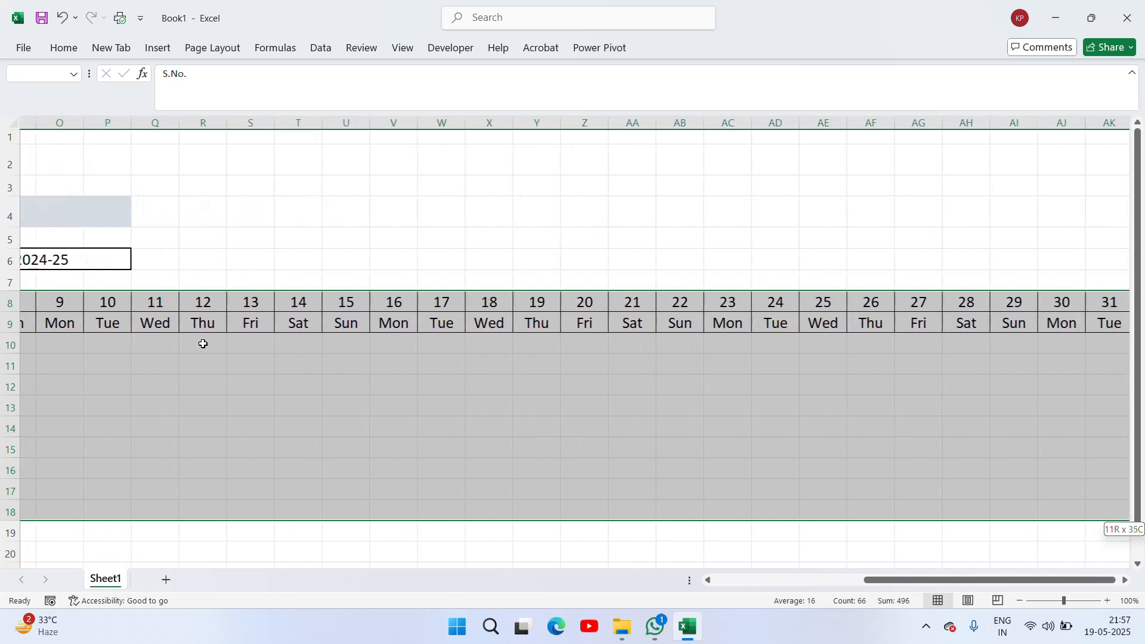
{"action": "key", "text": "shift+Left"}
{"action": "key", "text": "shift+Left"}
{"action": "key", "text": "shift+Left"}
{"action": "key", "text": "shift+Left"}
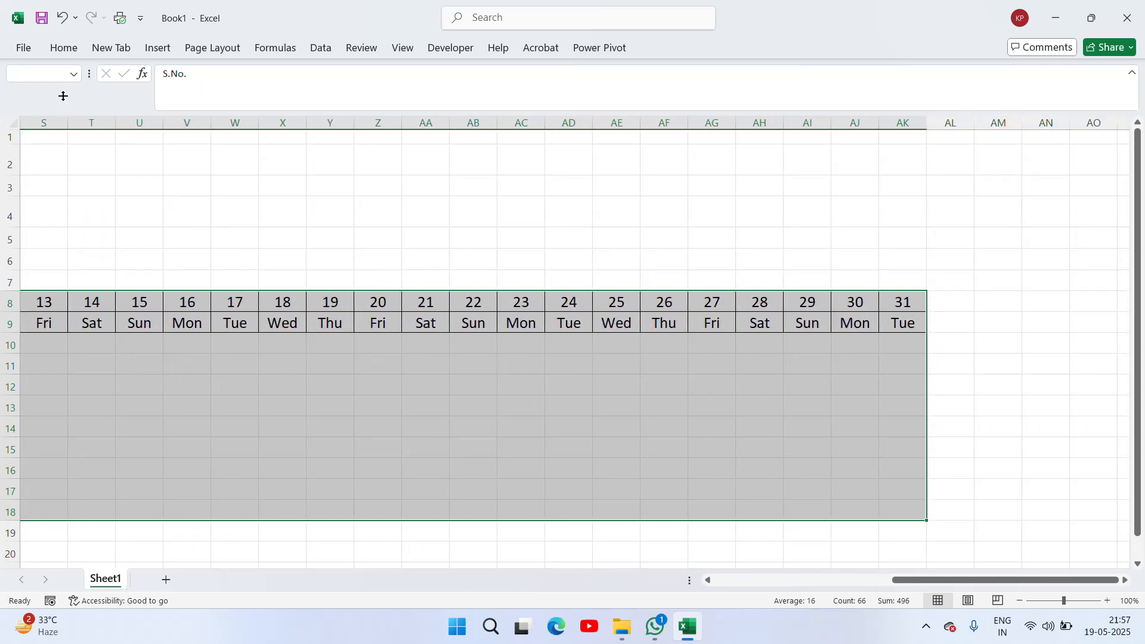
{"action": "left_click", "coordinate": [65, 50]}
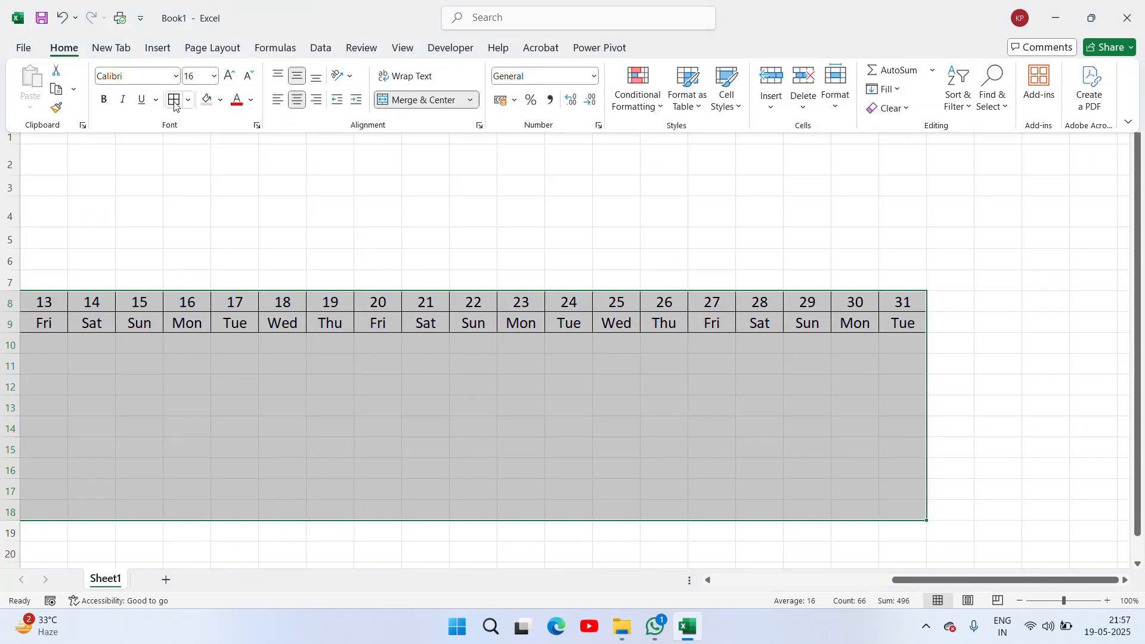
{"action": "left_click", "coordinate": [175, 102]}
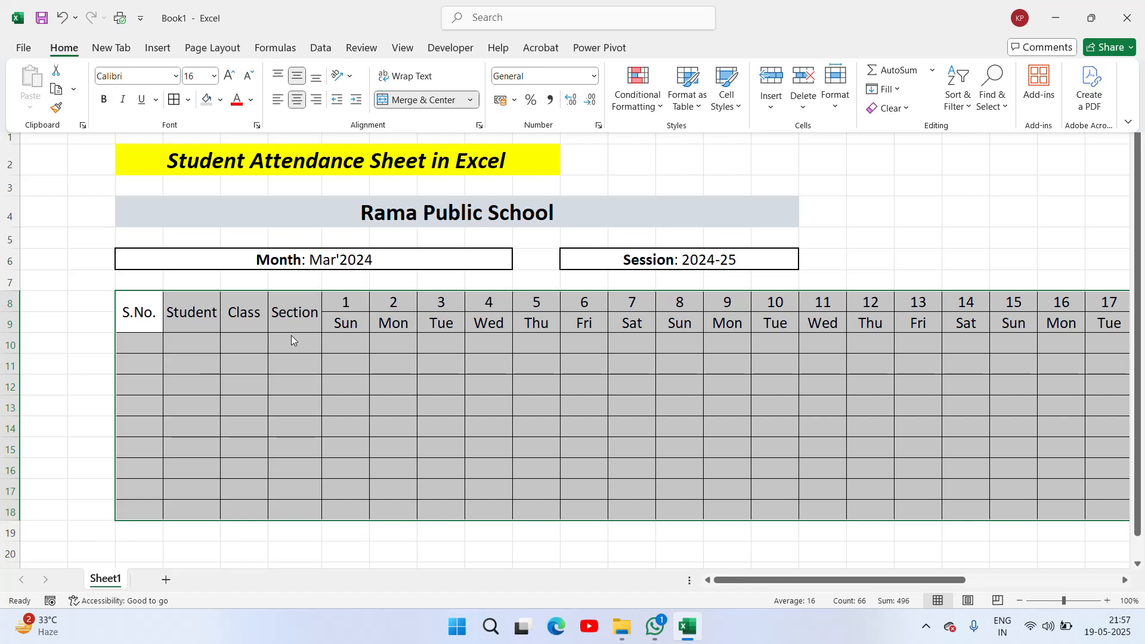
- AutoFit the width of all columns in the worksheet to their contents
{"action": "key", "text": "ctrl+a"}
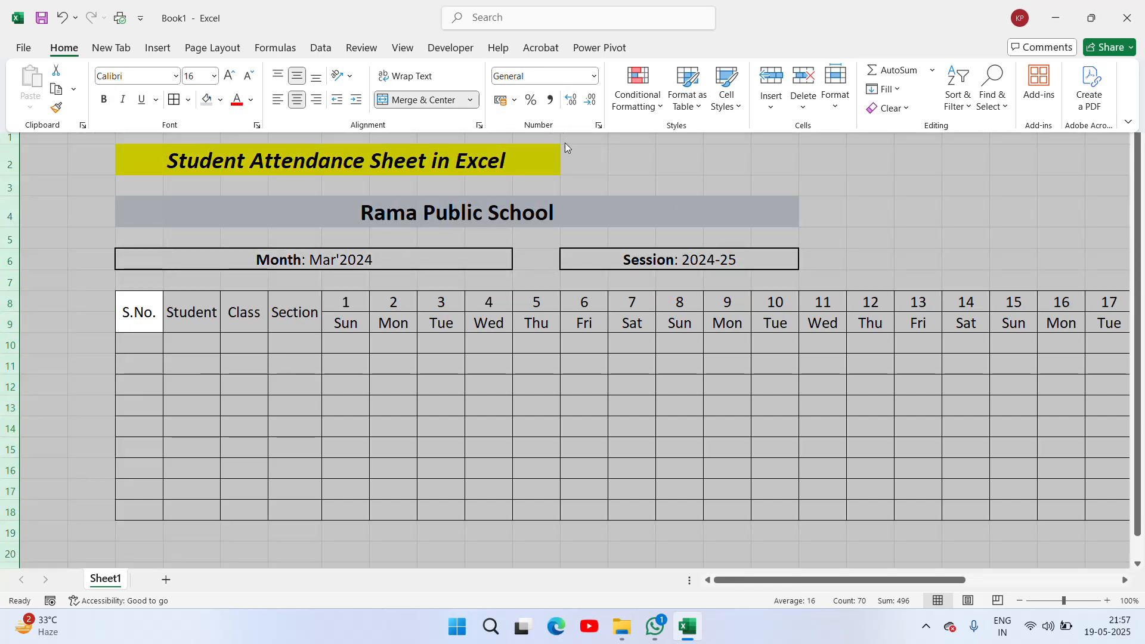
{"action": "key", "text": "Escape"}
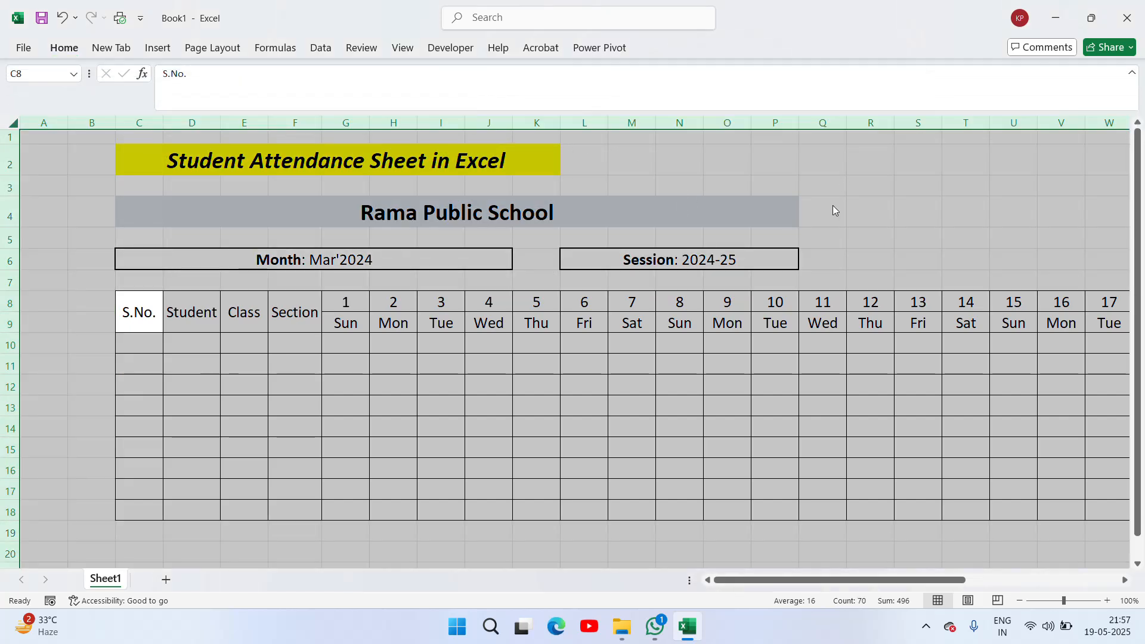
{"action": "double_click", "coordinate": [847, 123]}
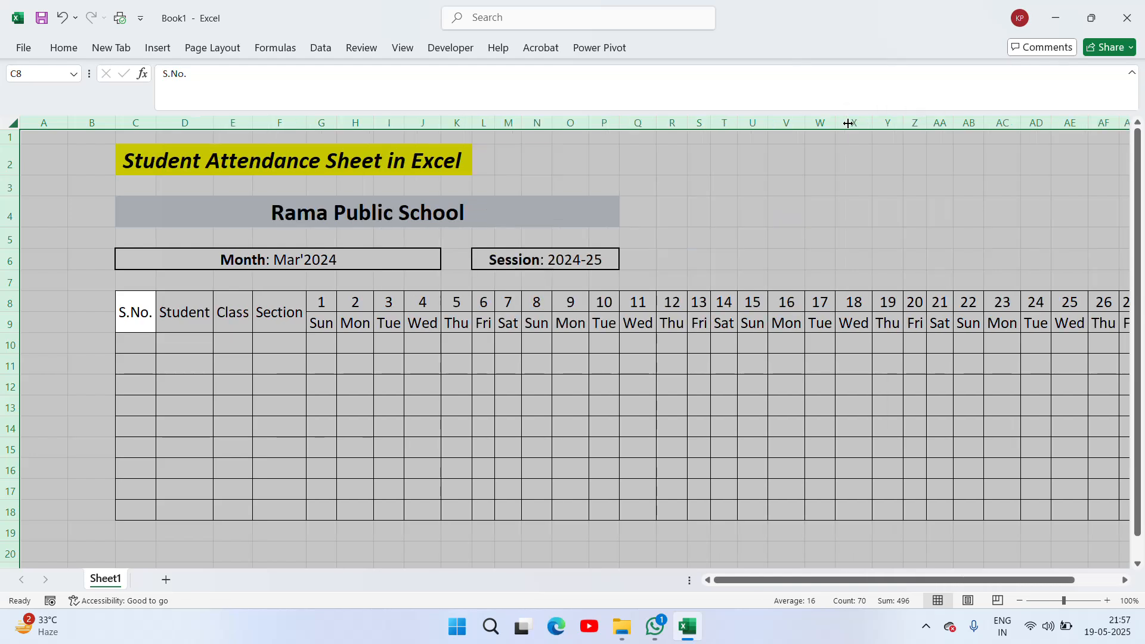
- Examine the resized day columns along row 8 from day 1 through day 31
{"action": "left_click", "coordinate": [584, 307]}
{"action": "key", "text": "Right"}
{"action": "key", "text": "Right"}
{"action": "key", "text": "Right"}
{"action": "key", "text": "Right"}
{"action": "key", "text": "Right"}
{"action": "key", "text": "Right"}
{"action": "key", "text": "Right"}
{"action": "key", "text": "Right"}
{"action": "key", "text": "Right"}
{"action": "key", "text": "Right"}
{"action": "key", "text": "Right"}
{"action": "key", "text": "Right"}
{"action": "key", "text": "Right"}
{"action": "key", "text": "Right"}
{"action": "key", "text": "Right"}
{"action": "key", "text": "Right"}
{"action": "key", "text": "Right"}
{"action": "key", "text": "Right"}
{"action": "key", "text": "Right"}
{"action": "key", "text": "Right"}
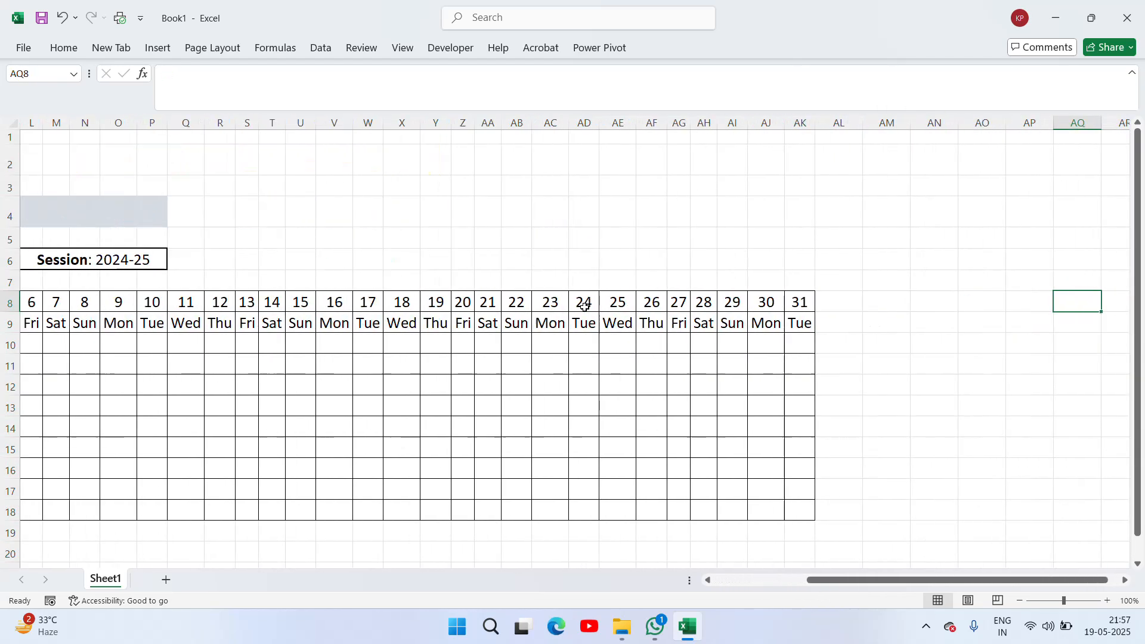
{"action": "key", "text": "Left"}
{"action": "key", "text": "Left"}
{"action": "key", "text": "Left"}
{"action": "key", "text": "Left"}
{"action": "key", "text": "Left"}
{"action": "key", "text": "Left"}
{"action": "key", "text": "Left"}
{"action": "key", "text": "Left"}
{"action": "key", "text": "Left"}
{"action": "key", "text": "Left"}
{"action": "key", "text": "Left"}
{"action": "key", "text": "Left"}
{"action": "key", "text": "Left"}
{"action": "key", "text": "Left"}
{"action": "key", "text": "Left"}
{"action": "key", "text": "Left"}
{"action": "key", "text": "Left"}
{"action": "key", "text": "Left"}
{"action": "key", "text": "Left"}
{"action": "key", "text": "Left"}
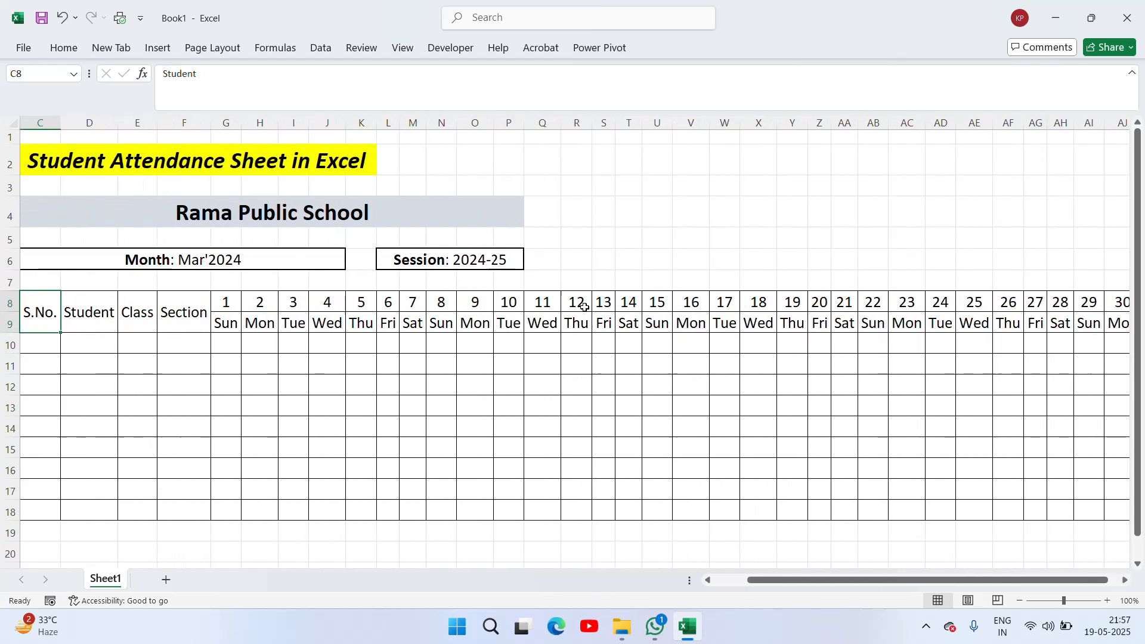
- Make the column headers, day numbers and weekday names in C8:AK9 bold
{"action": "key", "text": "Left"}
{"action": "key", "text": "Right"}
{"action": "key", "text": "ctrl+shift+Right"}
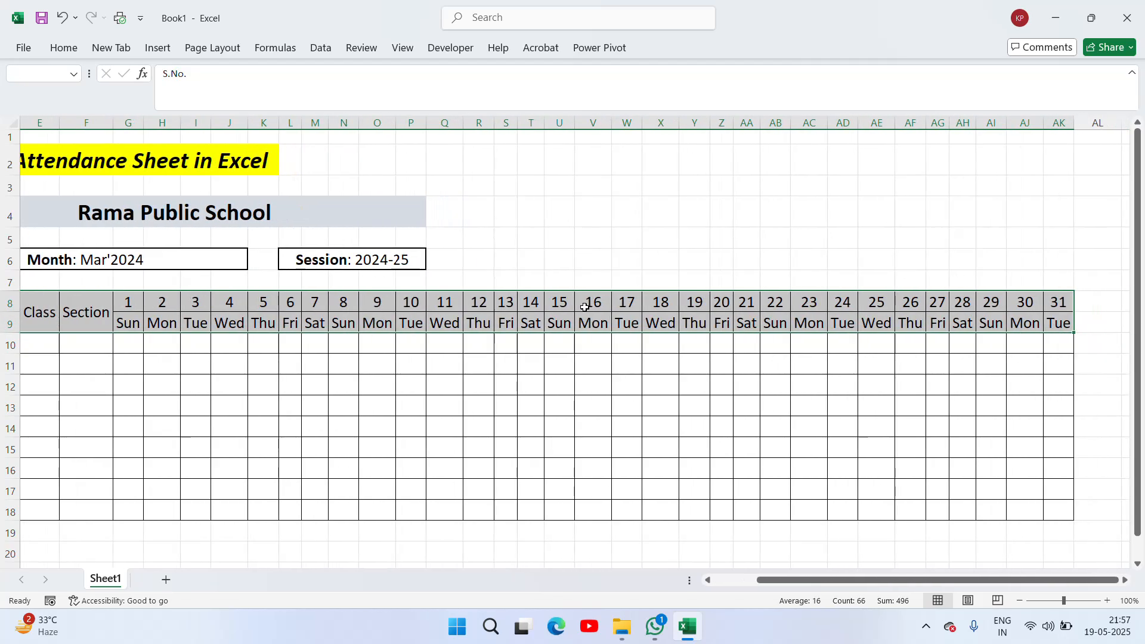
{"action": "key", "text": "ctrl+b"}
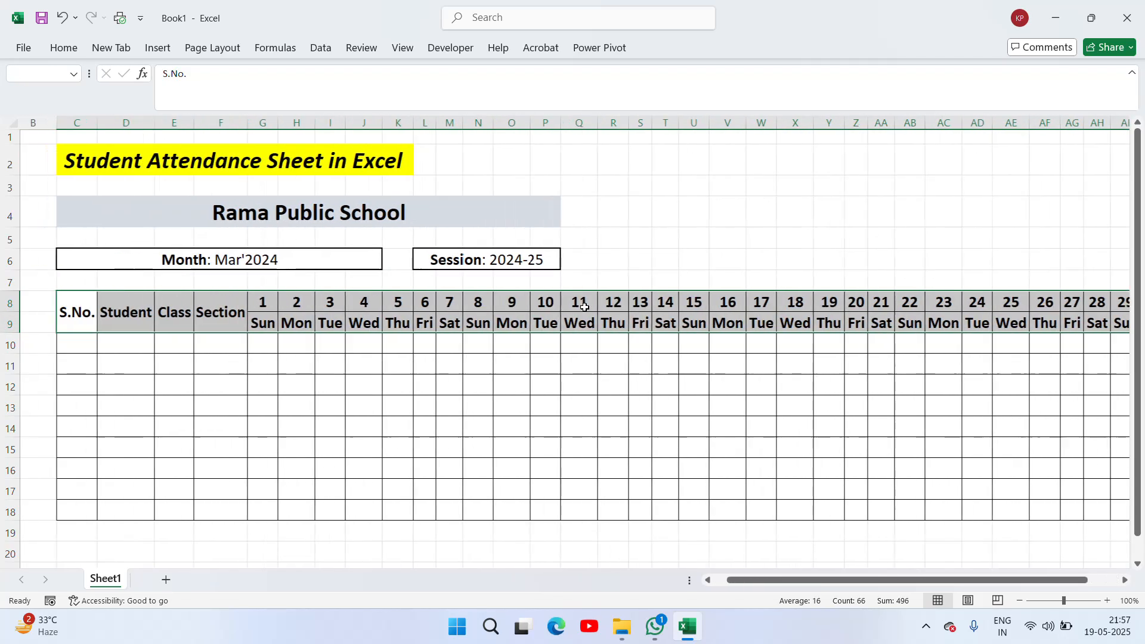
{"action": "scroll", "coordinate": [585, 308], "scroll_direction": "left", "scroll_amount": 1}
- Fill the S.No., Student, Class and Section headers with the same blue-gray color as the school name
{"action": "left_click", "coordinate": [384, 302]}
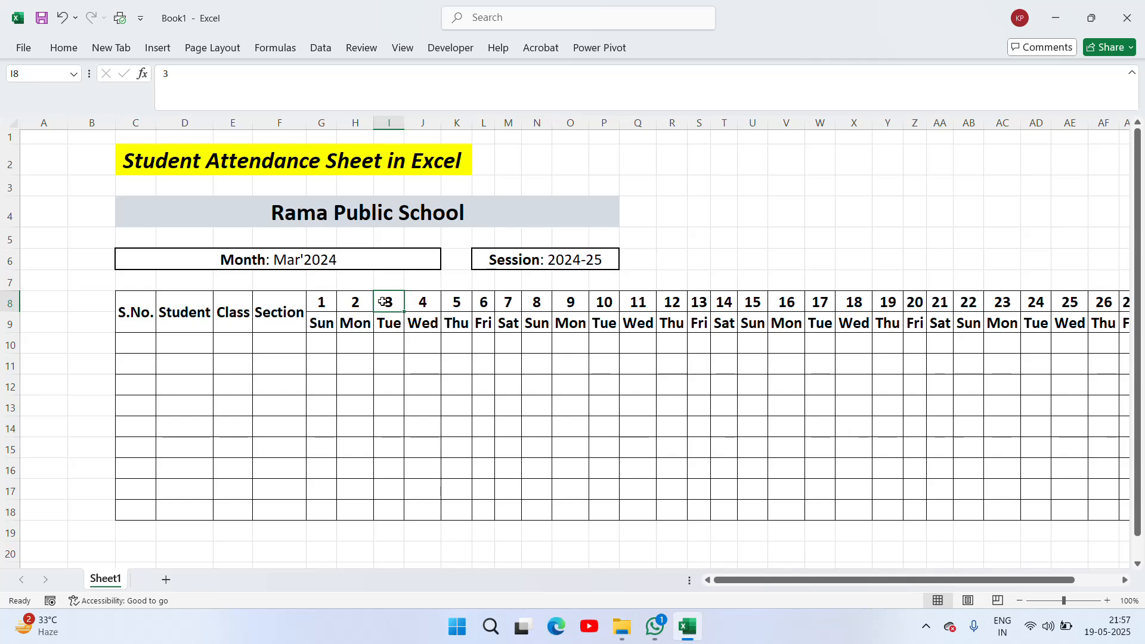
{"action": "key", "text": "ctrl+Left"}
{"action": "key", "text": "shift+Right"}
{"action": "key", "text": "shift+Right"}
{"action": "key", "text": "shift+Right"}
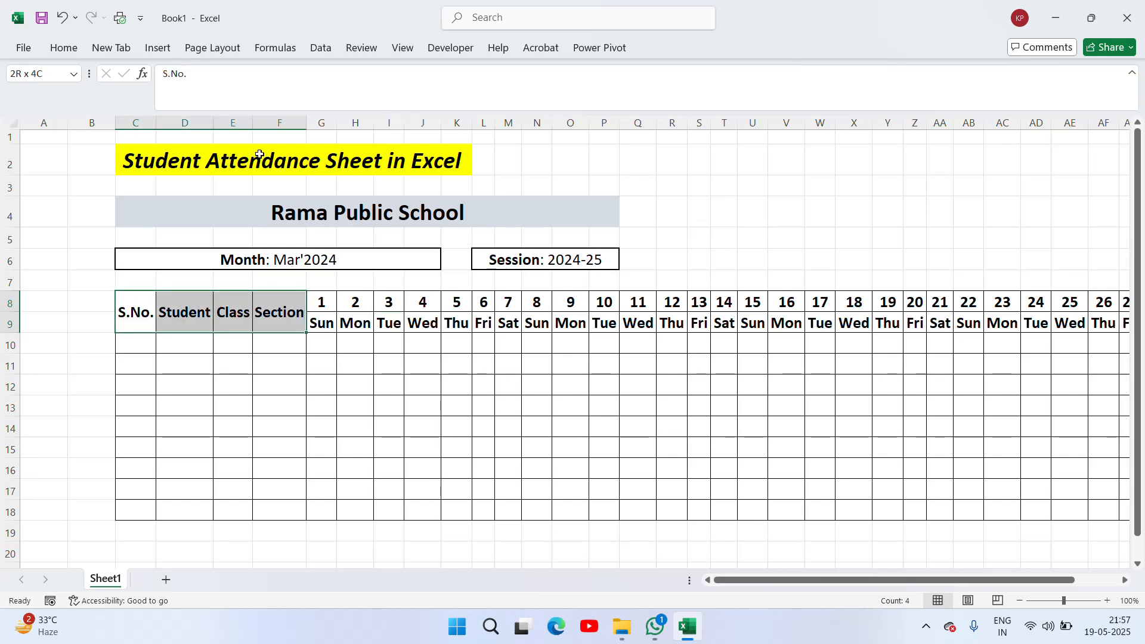
{"action": "left_click", "coordinate": [70, 50]}
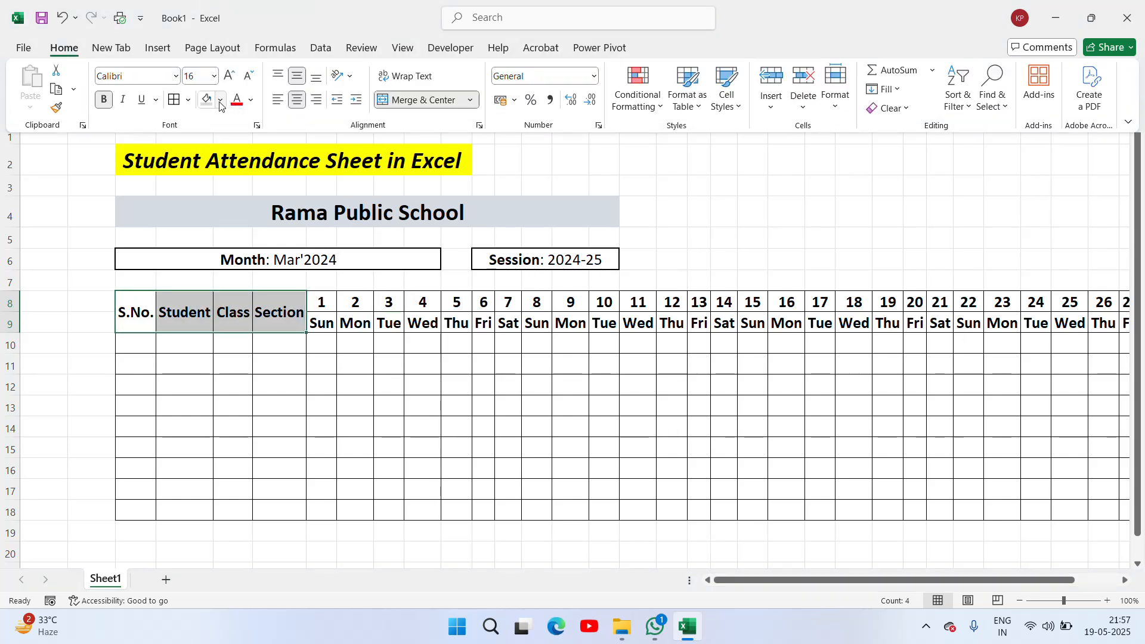
{"action": "left_click", "coordinate": [205, 106]}
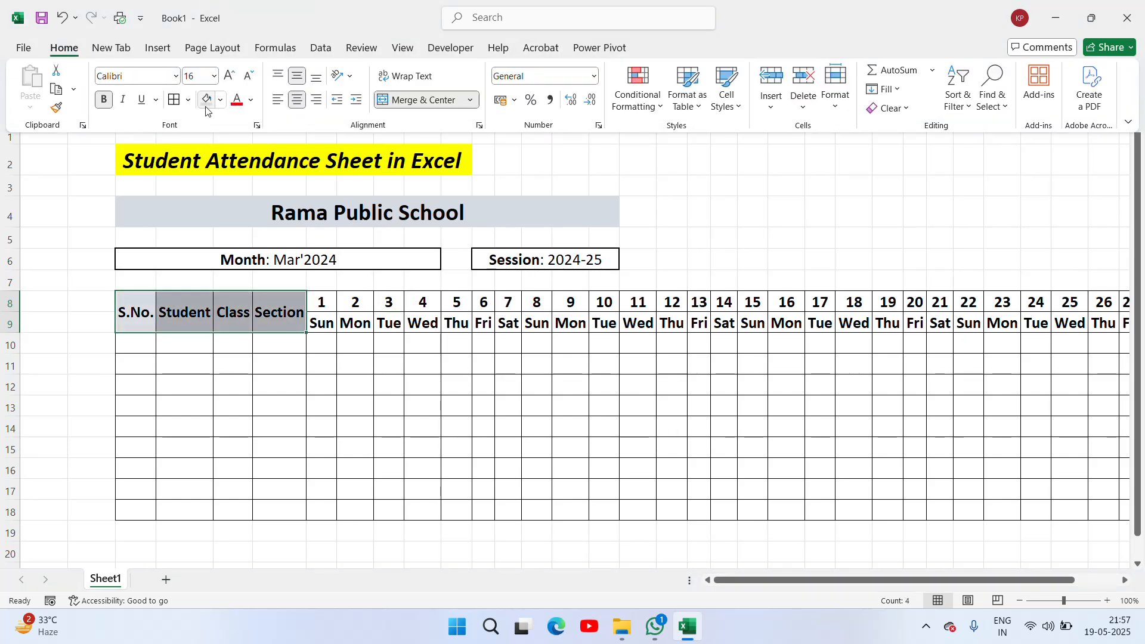
- Fill the day numbers 1 to 31 in G8:AK8 with a light blue color
{"action": "left_click", "coordinate": [319, 303]}
{"action": "left_click_drag", "start_coordinate": [319, 303], "coordinate": [1084, 305]}
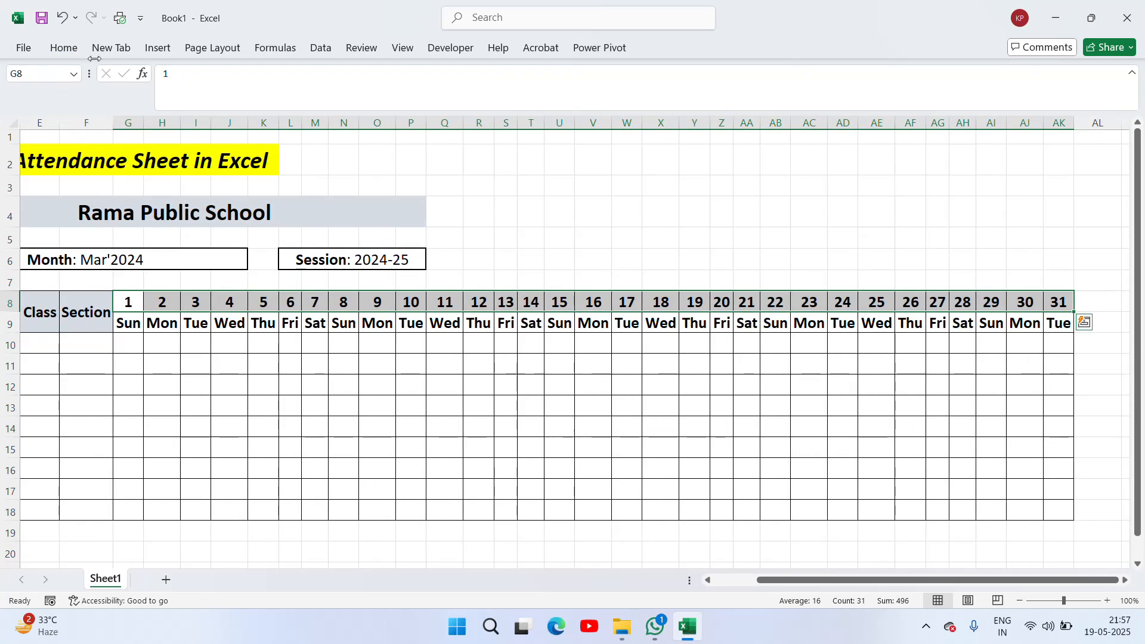
{"action": "left_click", "coordinate": [66, 49]}
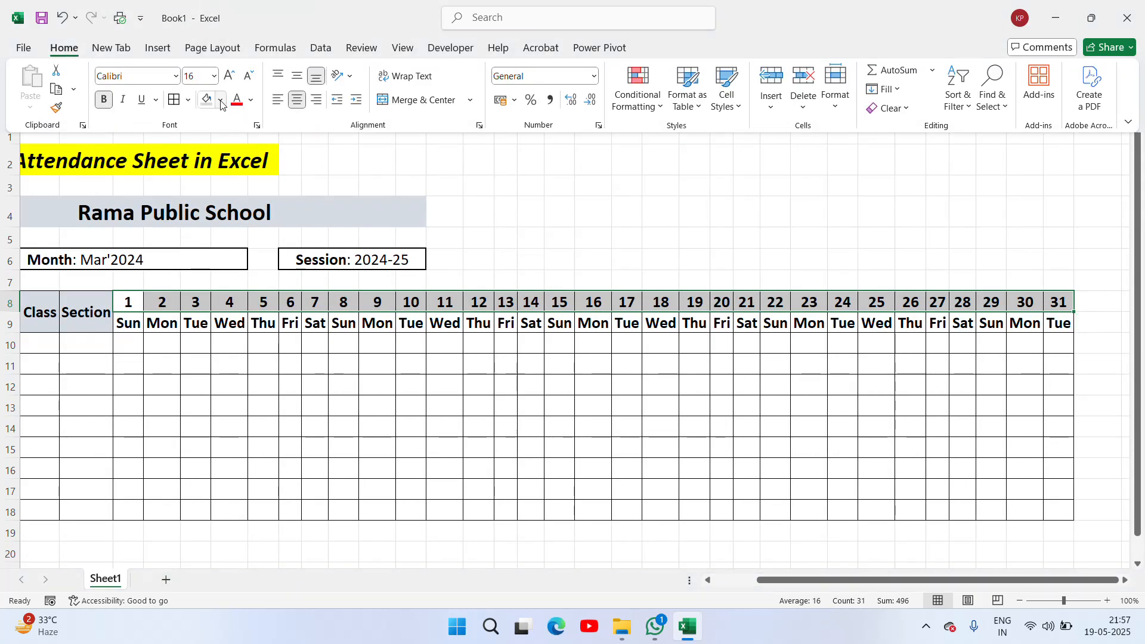
{"action": "left_click", "coordinate": [220, 100]}
{"action": "left_click", "coordinate": [281, 199]}
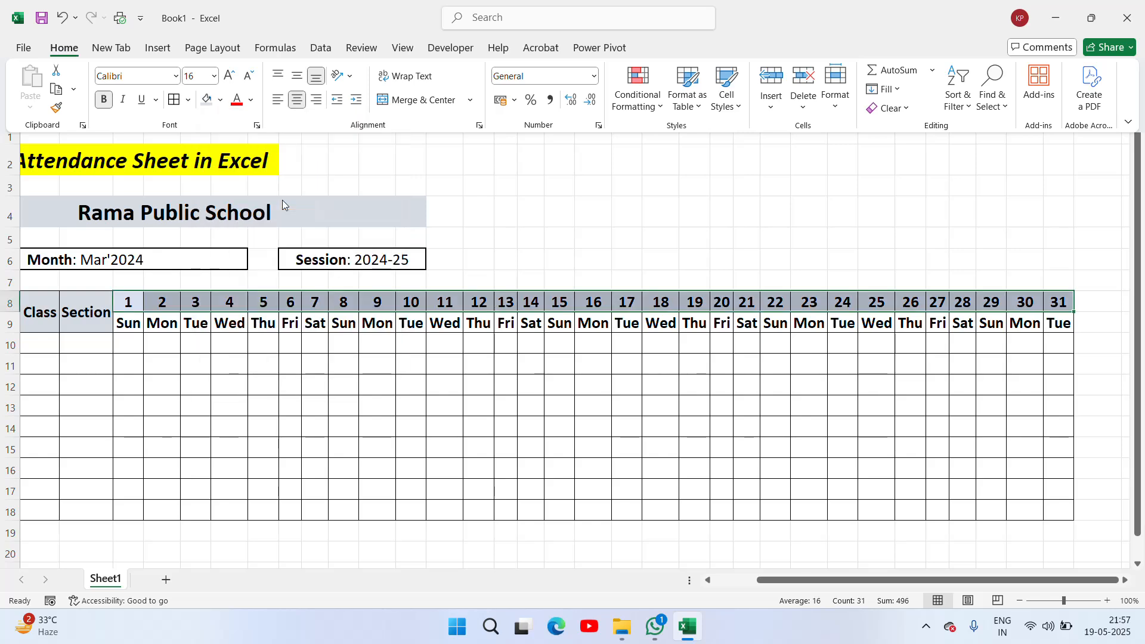
- Enter the serial numbers 1 and 2 in C10 and C11 under S.No
{"action": "left_click", "coordinate": [140, 325]}
{"action": "key", "text": "Home"}
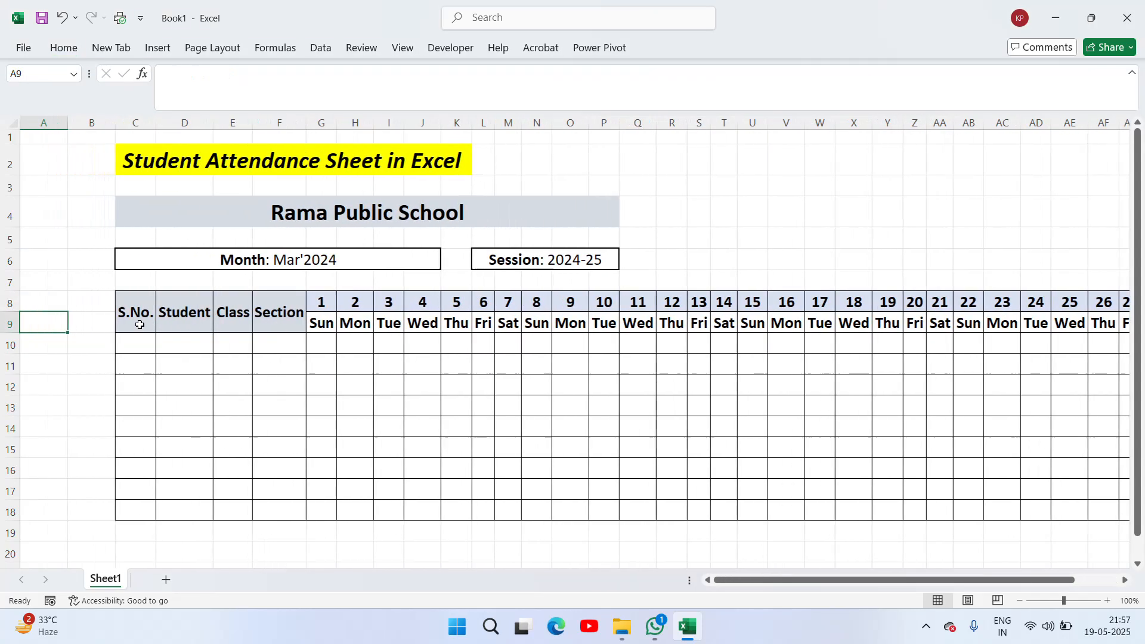
{"action": "key", "text": "Right"}
{"action": "key", "text": "Right"}
{"action": "key", "text": "Right"}
{"action": "key", "text": "Down"}
{"action": "key", "text": "Left"}
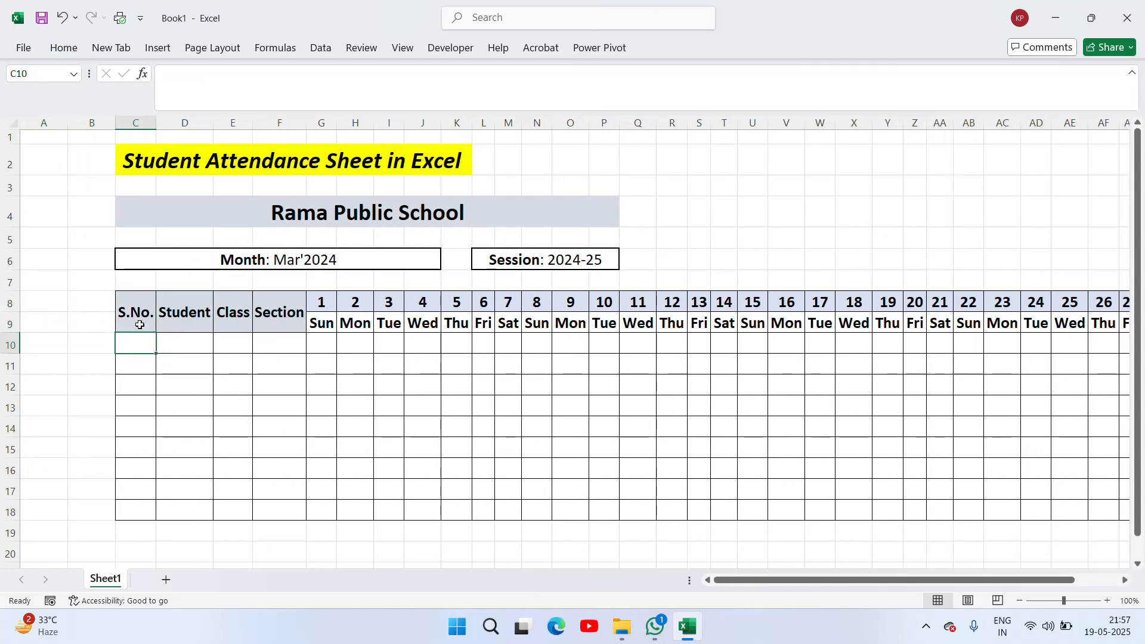
{"action": "type", "text": "1"}
{"action": "key", "text": "Return"}
{"action": "type", "text": "2"}
{"action": "key", "text": "Return"}
- Fill the serial number series from C10:C11 down to 9 in C18
{"action": "key", "text": "Up"}
{"action": "key", "text": "Up"}
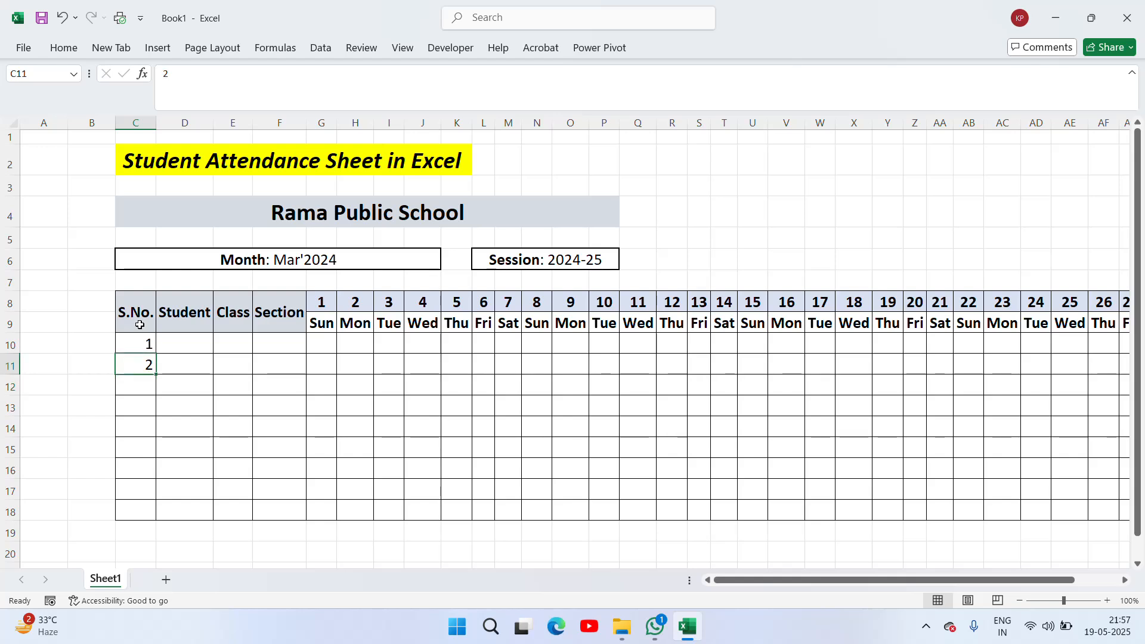
{"action": "key", "text": "shift+Down"}
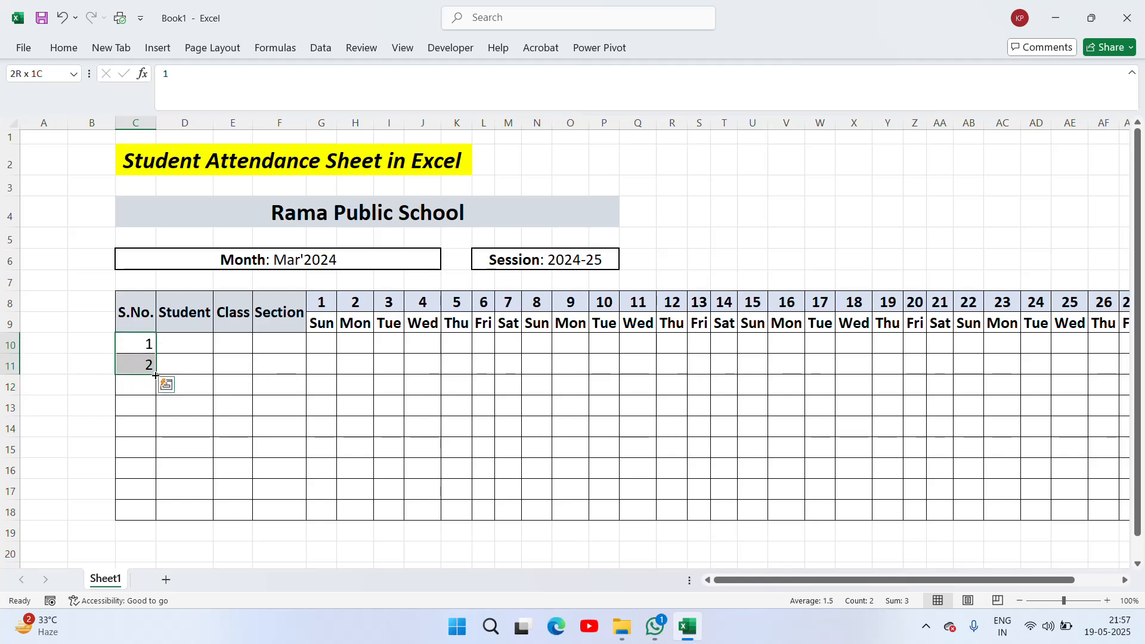
{"action": "left_click_drag", "start_coordinate": [155, 375], "coordinate": [157, 516]}
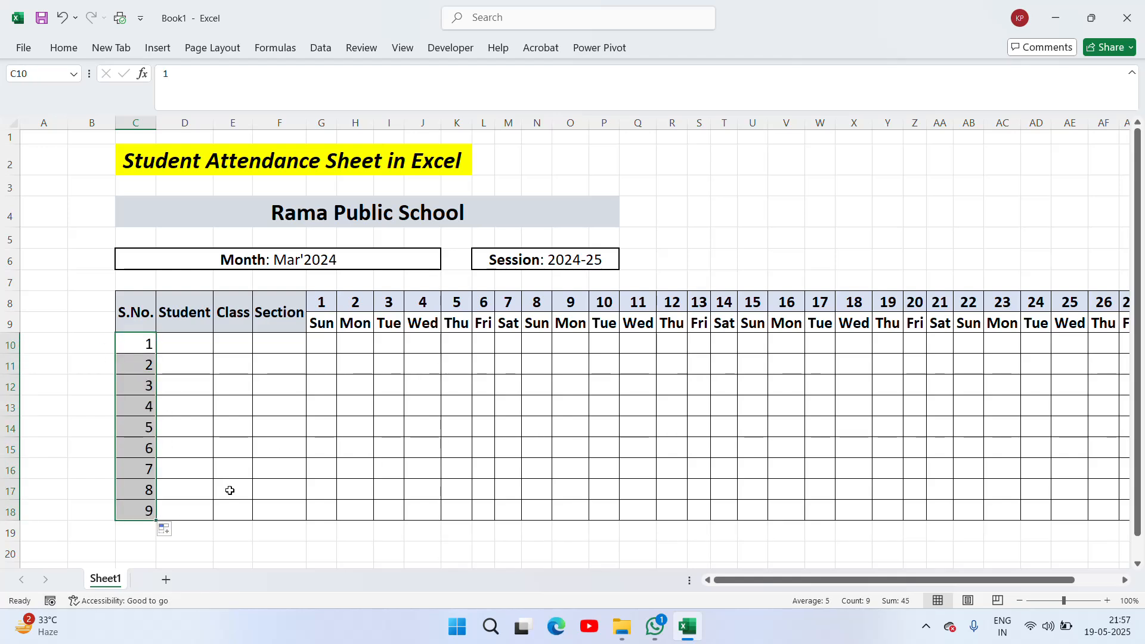
- Enter the first student's name in D10 under the Student header
{"action": "left_click", "coordinate": [200, 508]}
{"action": "key", "text": "Up"}
{"action": "key", "text": "Up"}
{"action": "key", "text": "Up"}
{"action": "key", "text": "Up"}
{"action": "key", "text": "Up"}
{"action": "key", "text": "Up"}
{"action": "key", "text": "Up"}
{"action": "key", "text": "Up"}
{"action": "key", "text": "Up"}
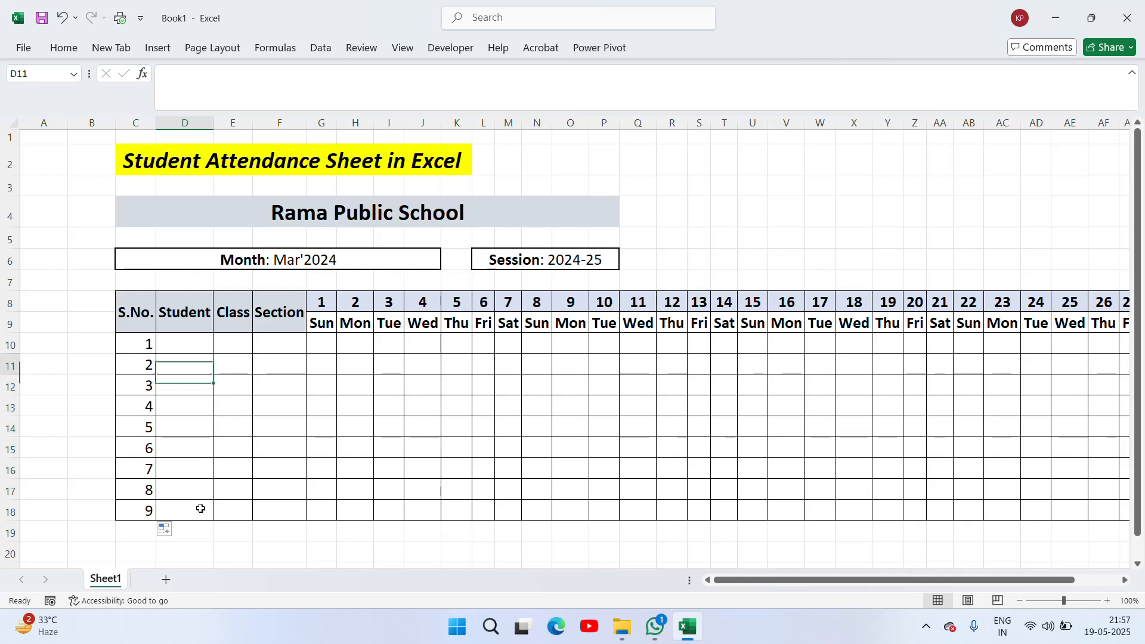
{"action": "key", "text": "Left"}
{"action": "key", "text": "Down"}
{"action": "key", "text": "Right"}
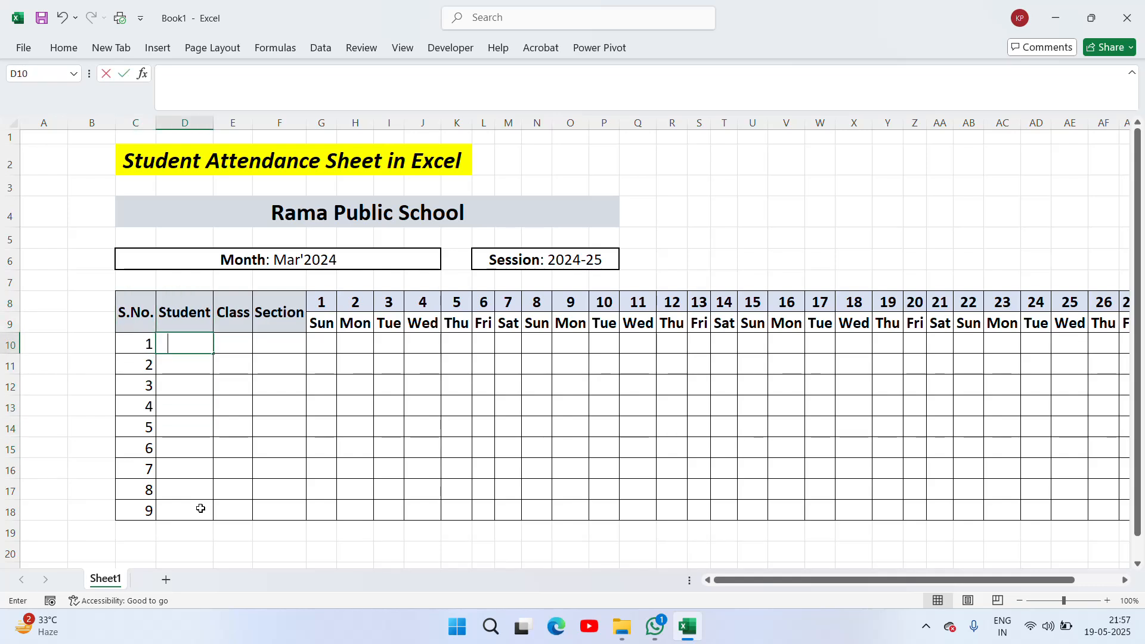
{"action": "type", "text": "Ramesh"}
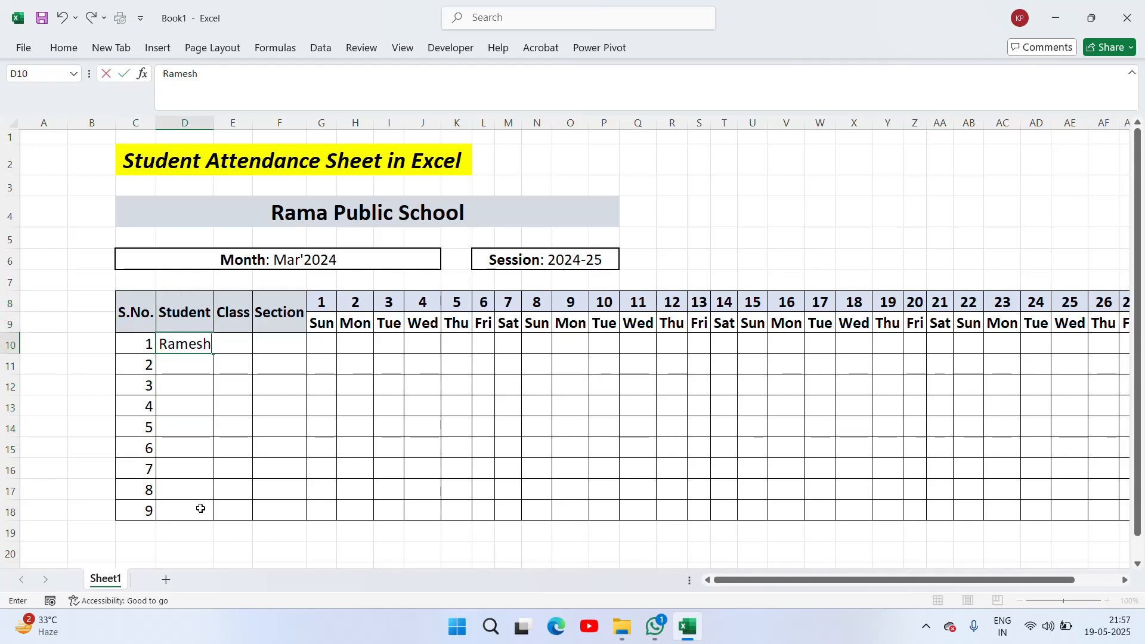
{"action": "key", "text": "Return"}
- Enter the second student's name in D11 and complete its missing last letter
{"action": "type", "text": "Sure"}
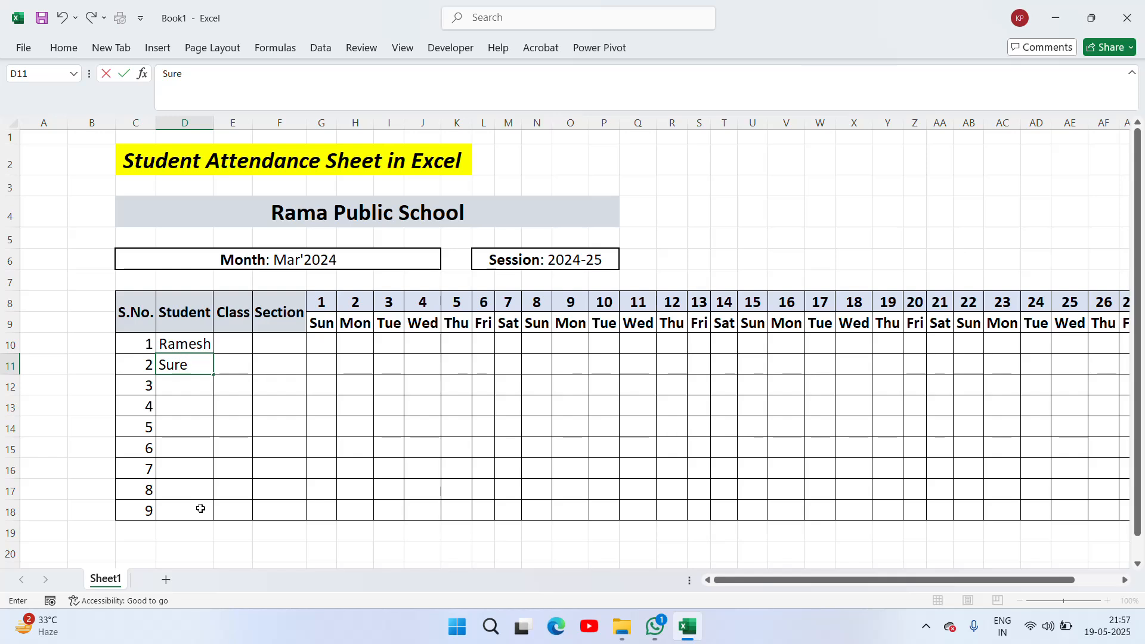
{"action": "type", "text": "s"}
{"action": "key", "text": "Return"}
{"action": "key", "text": "Up"}
{"action": "key", "text": "Up"}
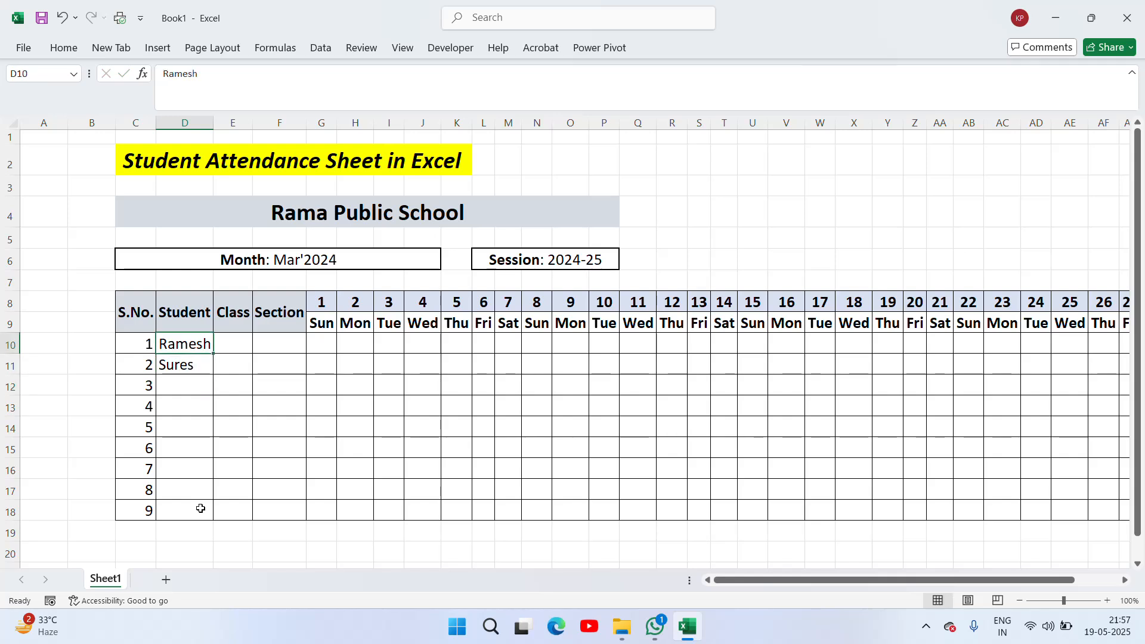
{"action": "key", "text": "Down"}
{"action": "key", "text": "F2"}
{"action": "key", "text": "Return"}
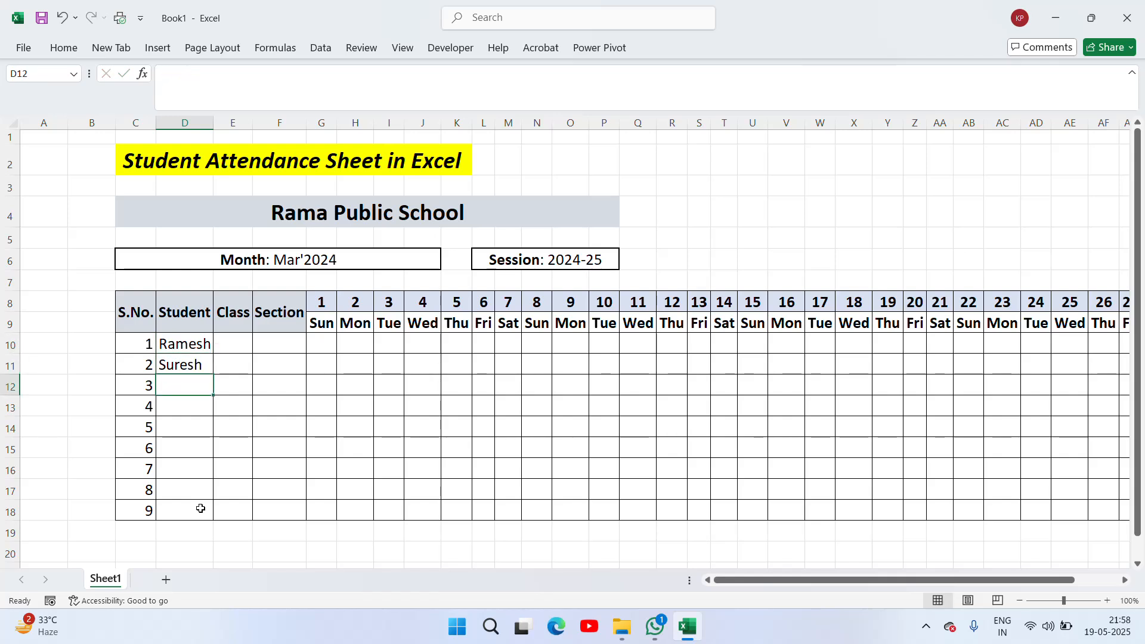
- Enter the third, fourth and fifth students' names in D12:D14, each starting with a capital letter
{"action": "type", "text": "Manish"}
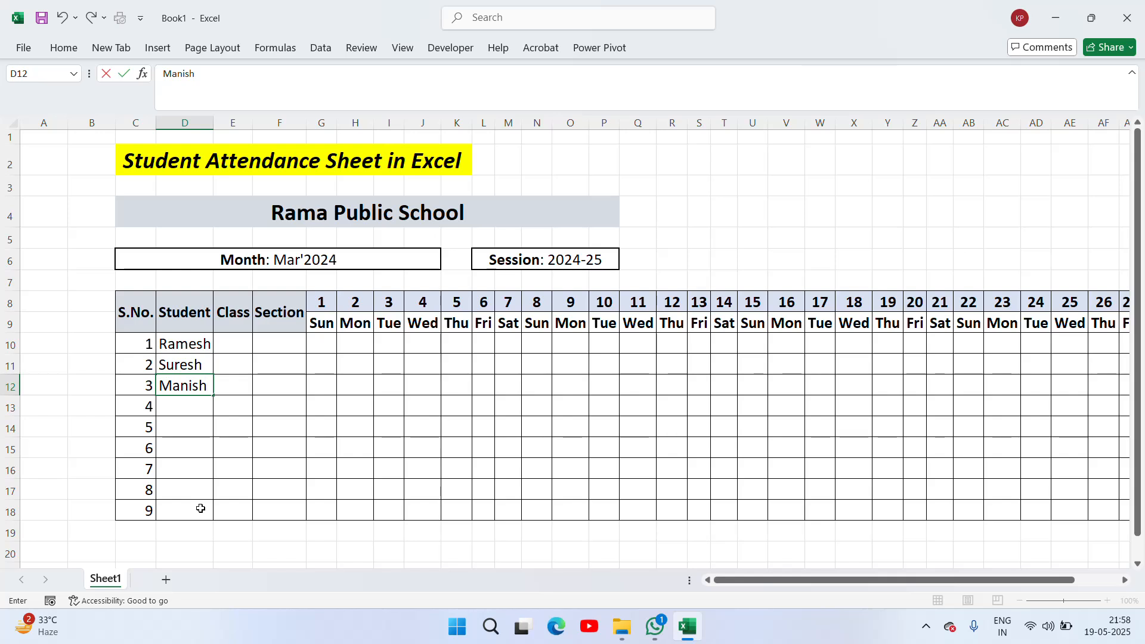
{"action": "key", "text": "Return"}
{"action": "type", "text": "Teena"}
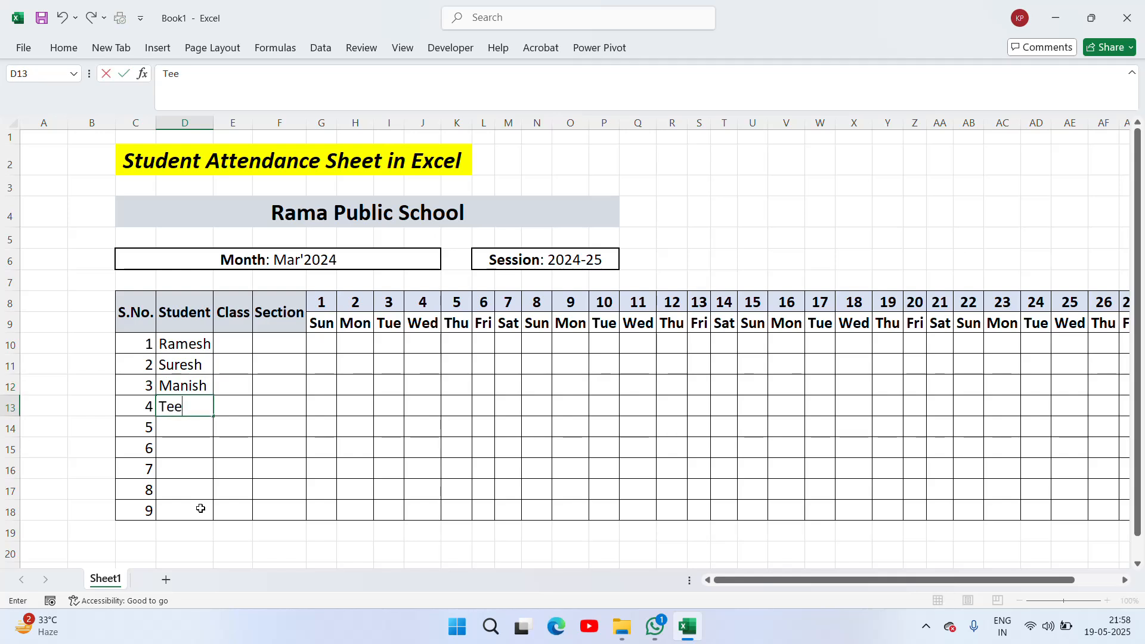
{"action": "key", "text": "Return"}
{"action": "type", "text": "reena"}
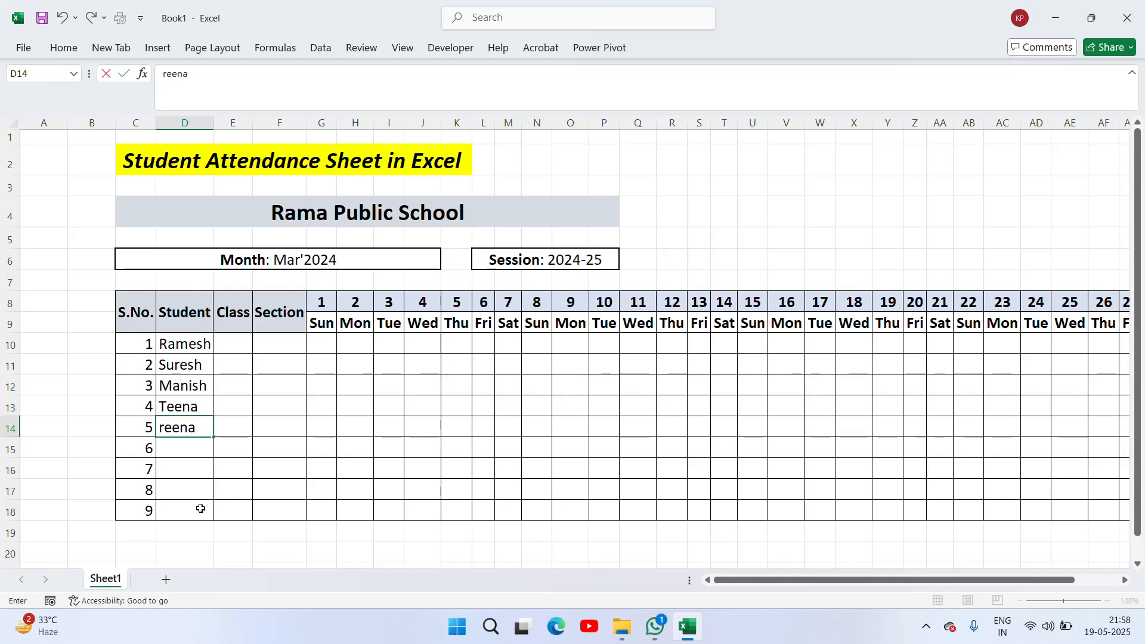
{"action": "type", "text": "ree"}
{"action": "type", "text": "Ree"}
{"action": "type", "text": "na"}
{"action": "key", "text": "Return"}
- Enter the sixth and seventh students' names in D15 and D16
{"action": "type", "text": "Manoj"}
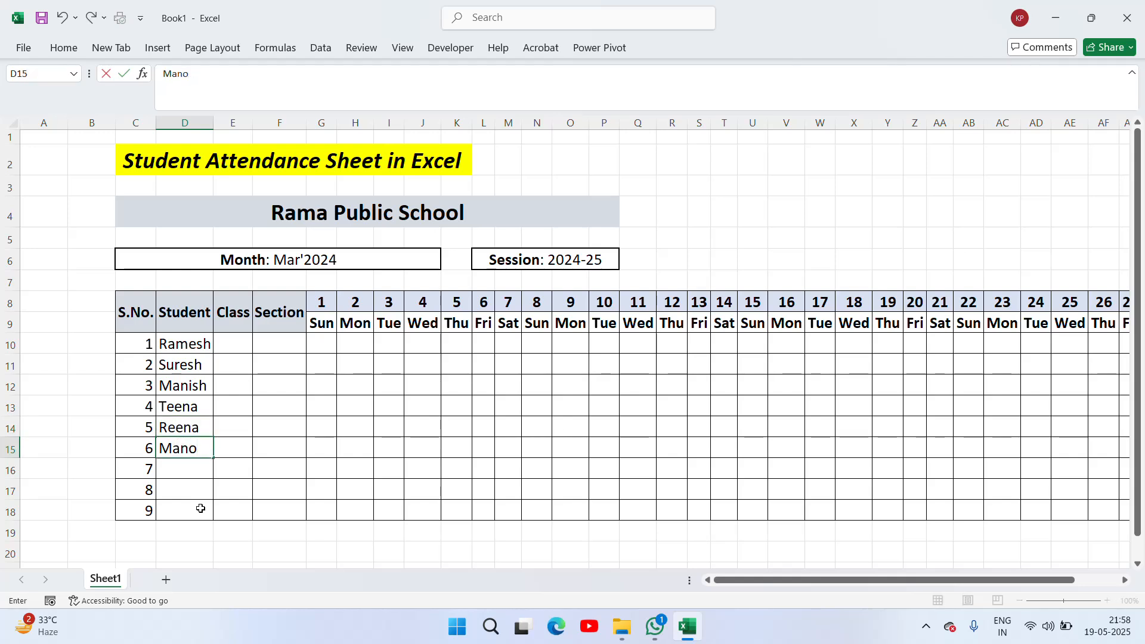
{"action": "key", "text": "Return"}
{"action": "type", "text": "Man"}
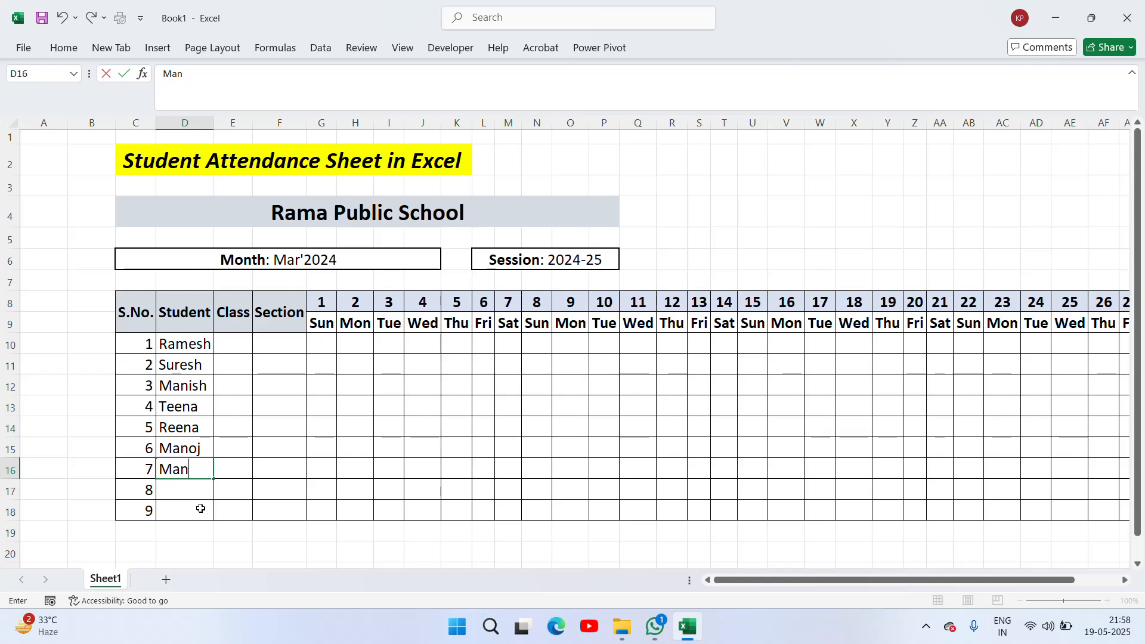
{"action": "type", "text": "ohar"}
{"action": "key", "text": "Return"}
- Enter a three-letter name for the eighth student in D17
{"action": "type", "text": "R"}
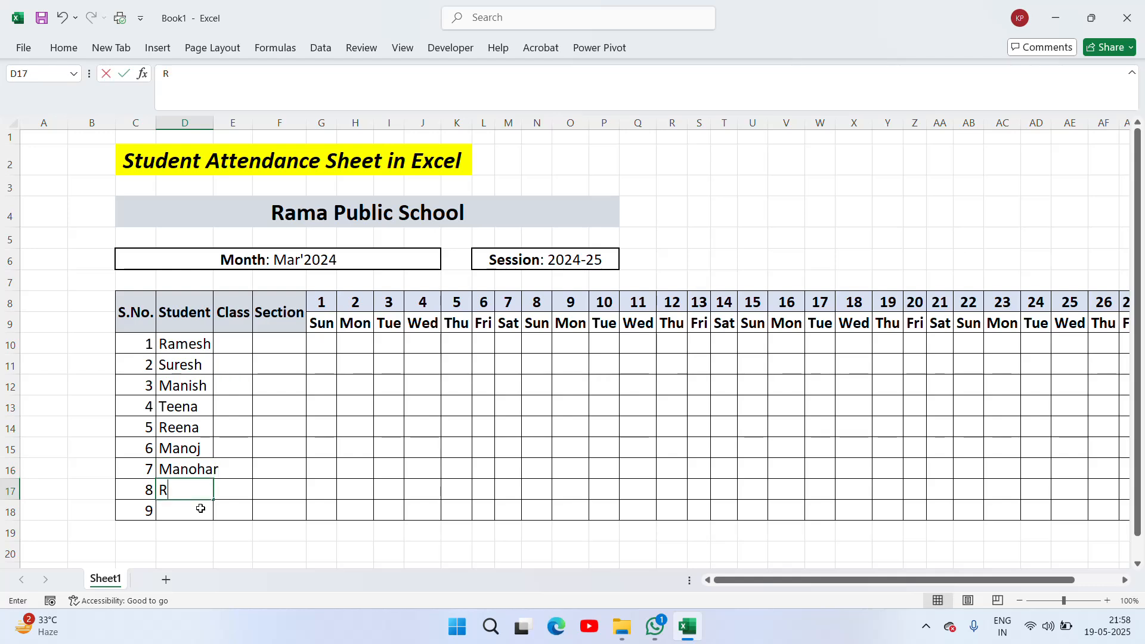
{"action": "type", "text": "amesh"}
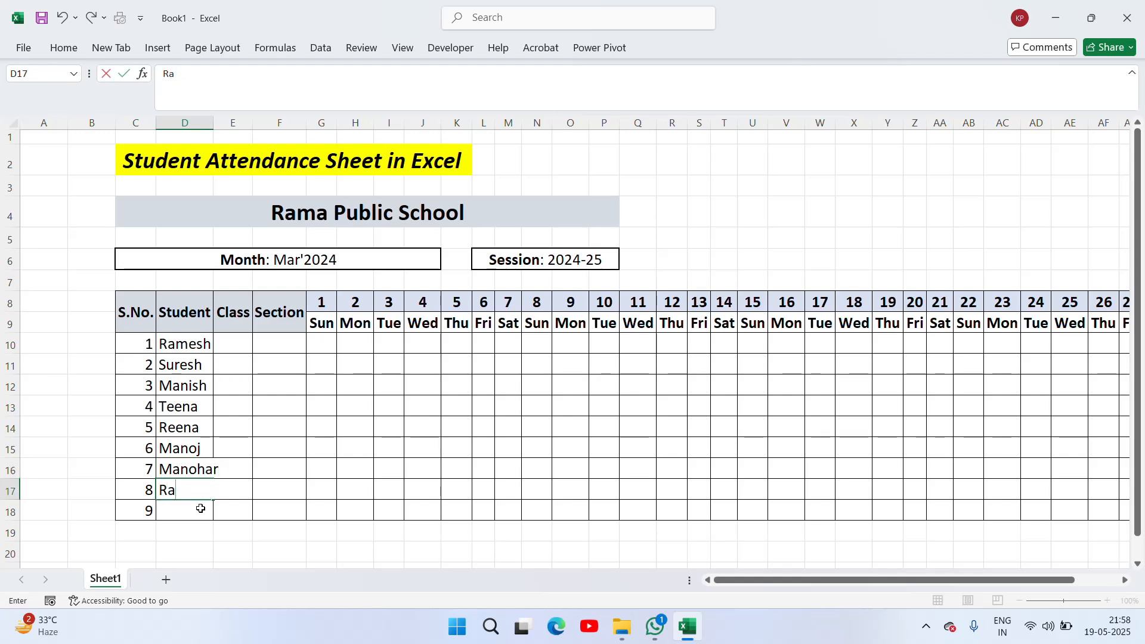
{"action": "key", "text": "Return"}
{"action": "key", "text": "Up"}
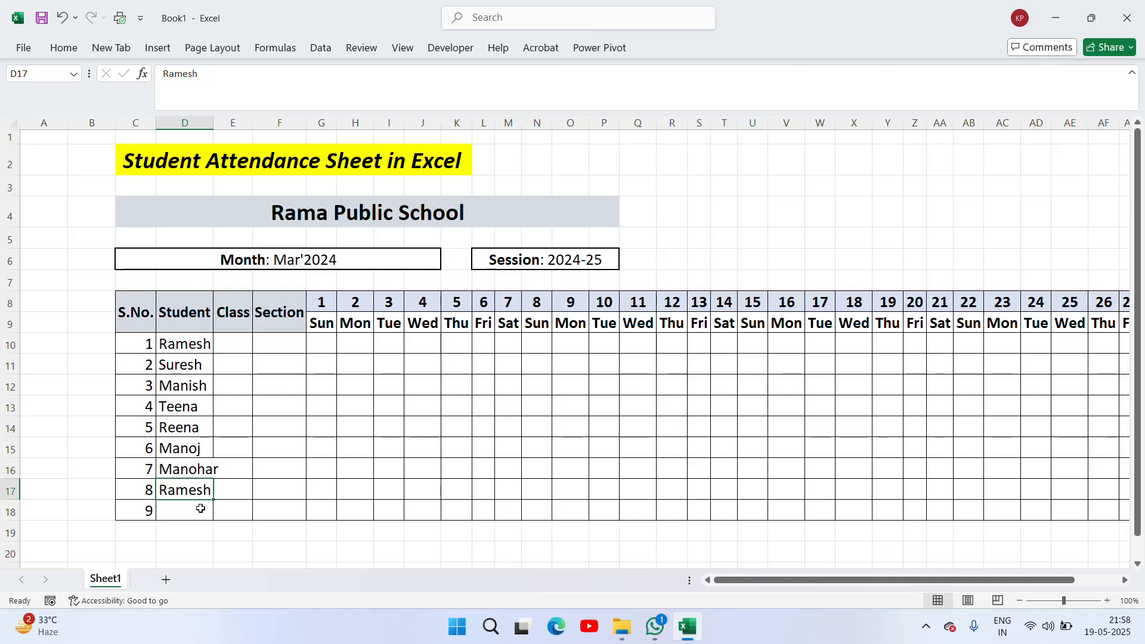
{"action": "type", "text": "R"}
{"action": "key", "text": "BackSpace"}
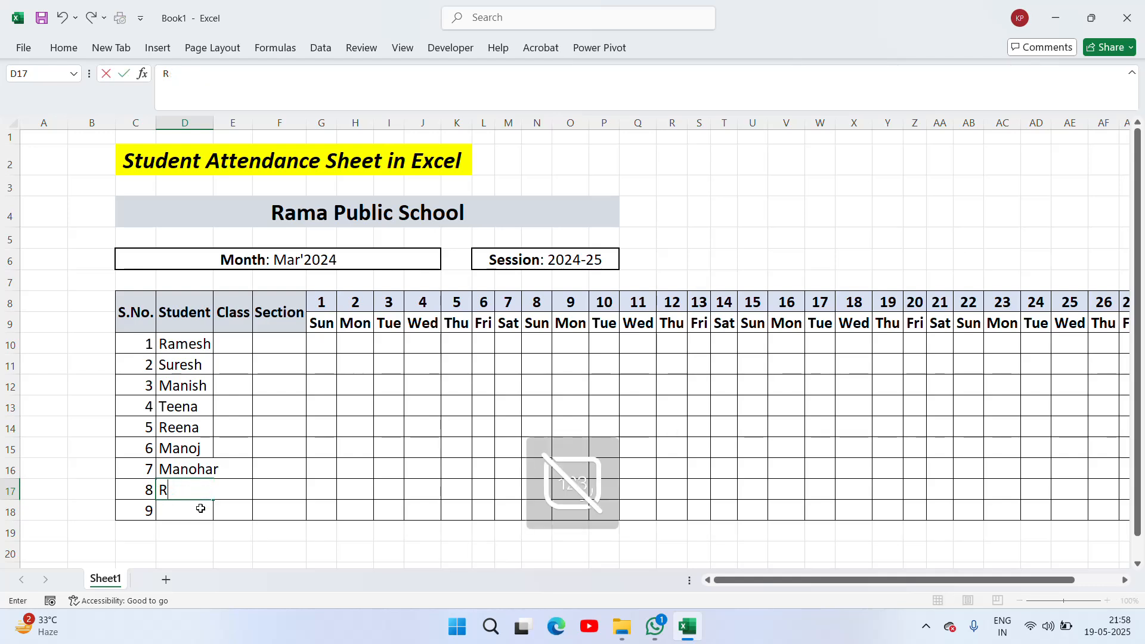
{"action": "type", "text": "am"}
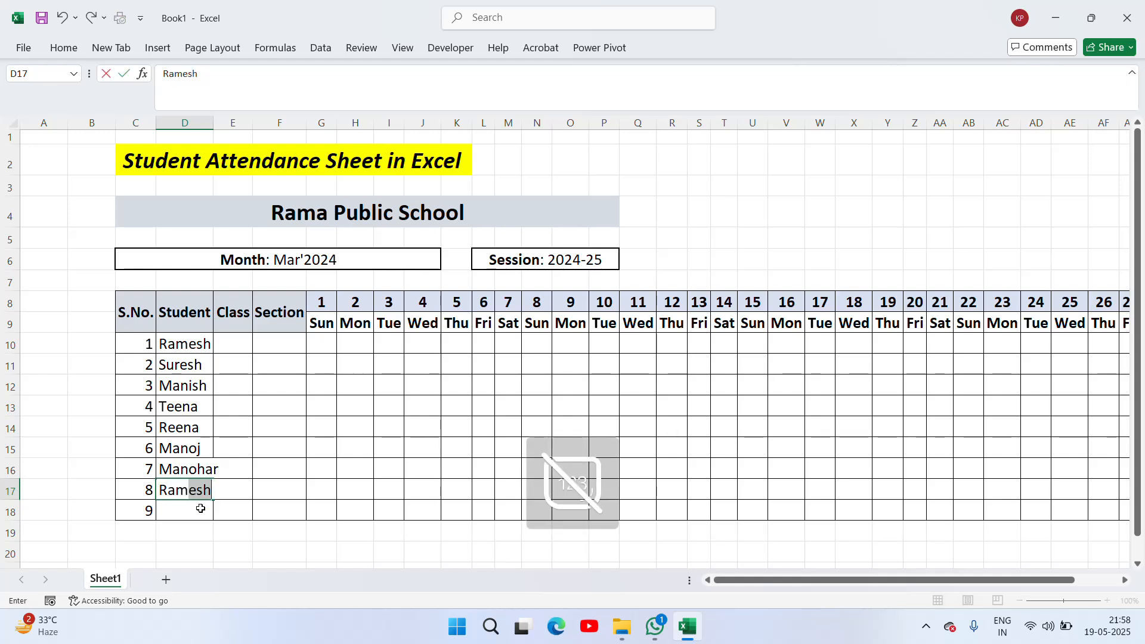
{"action": "key", "text": "BackSpace"}
{"action": "key", "text": "Return"}
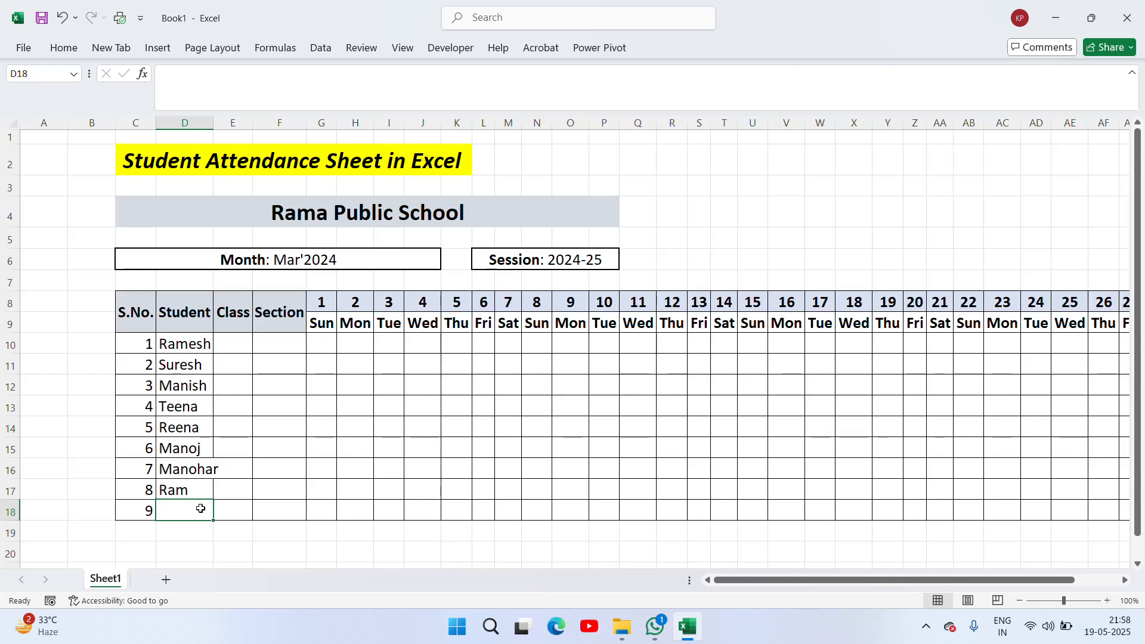
- Enter the ninth student's name in D18
{"action": "type", "text": "Ravi"}
{"action": "key", "text": "Up"}
{"action": "key", "text": "Up"}
{"action": "key", "text": "Up"}
{"action": "key", "text": "Up"}
{"action": "key", "text": "Up"}
{"action": "key", "text": "Up"}
{"action": "key", "text": "Up"}
{"action": "key", "text": "Up"}
{"action": "key", "text": "Up"}
{"action": "key", "text": "Up"}
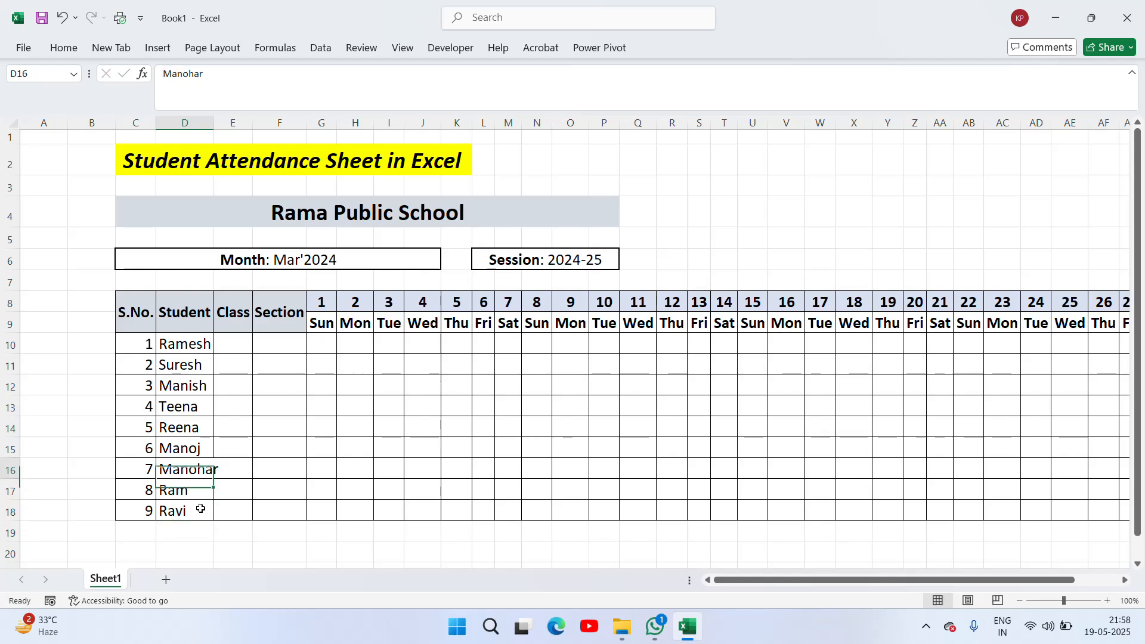
{"action": "key", "text": "Down"}
{"action": "key", "text": "Right"}
{"action": "key", "text": "Right"}
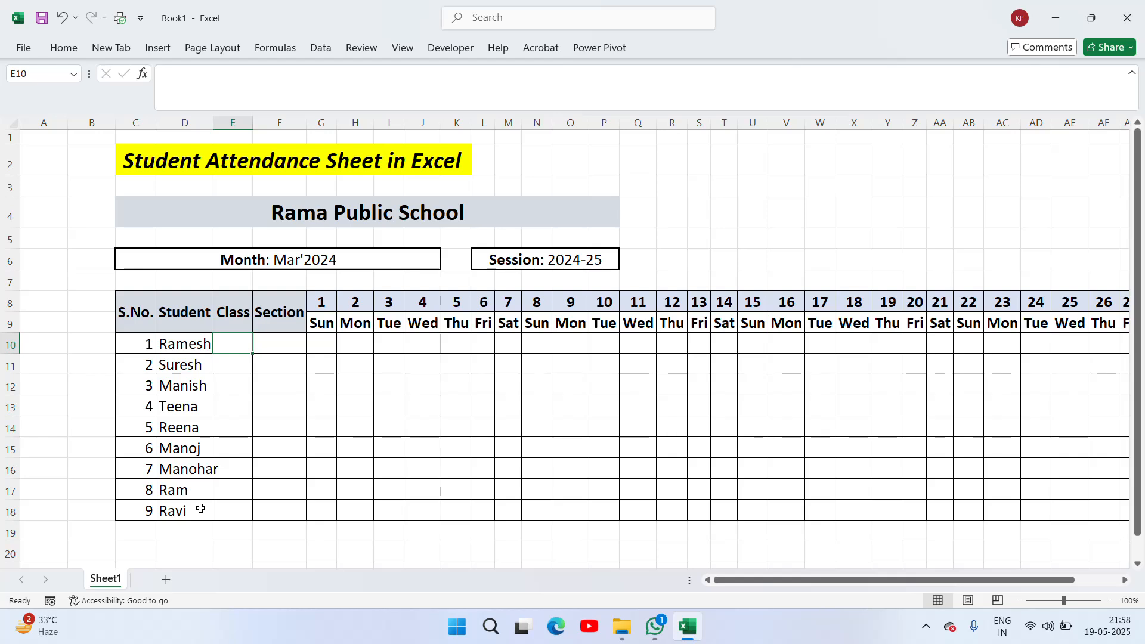
- Copy the bordered Session: 2024-25 box to S6:W6 in the same row
{"action": "left_click", "coordinate": [734, 269]}
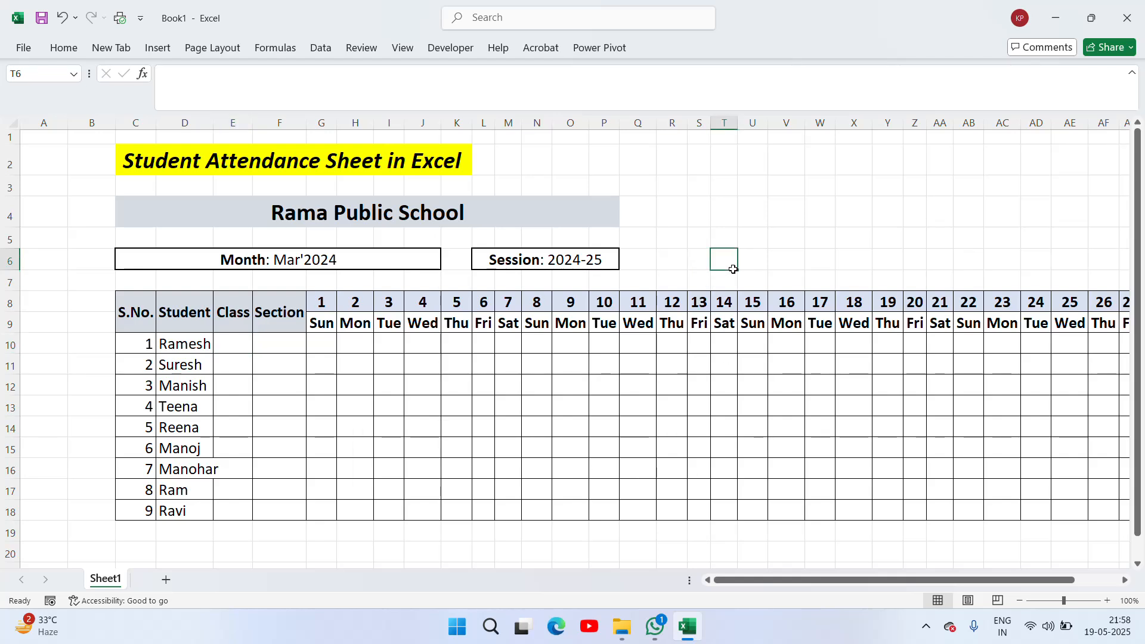
{"action": "key", "text": "Left"}
{"action": "key", "text": "Left"}
{"action": "key", "text": "Left"}
{"action": "key", "text": "Left"}
{"action": "key", "text": "Right"}
{"action": "key", "text": "Right"}
{"action": "key", "text": "Right"}
{"action": "key", "text": "Right"}
{"action": "key", "text": "Right"}
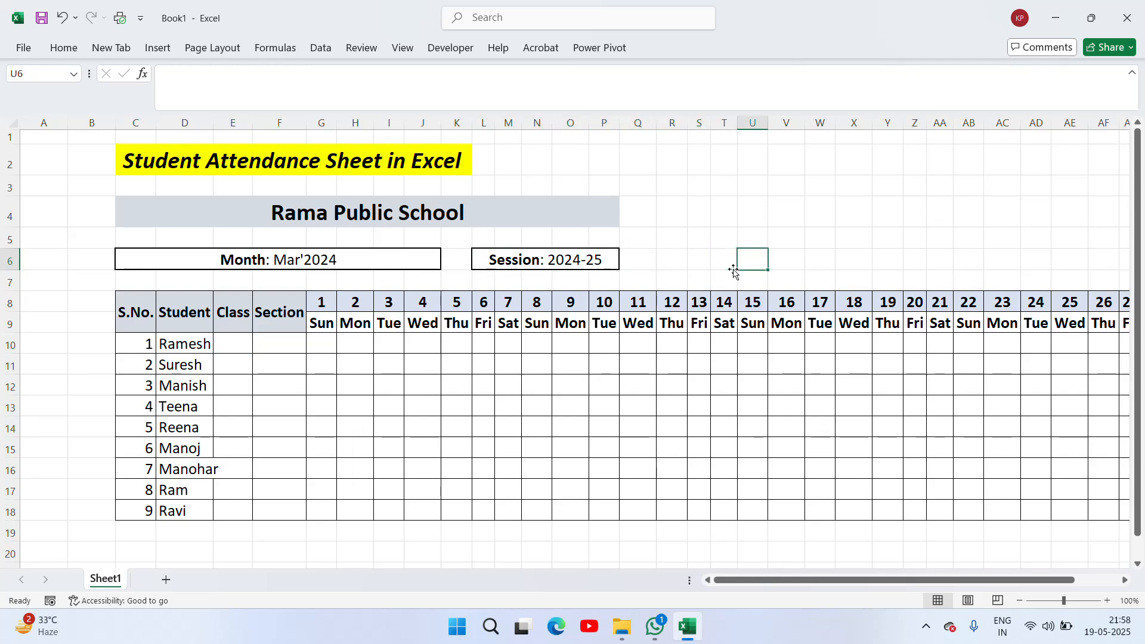
{"action": "key", "text": "Right"}
{"action": "key", "text": "Right"}
{"action": "key", "text": "Right"}
{"action": "key", "text": "Right"}
{"action": "key", "text": "Right"}
{"action": "key", "text": "Right"}
{"action": "key", "text": "Left"}
{"action": "key", "text": "Left"}
{"action": "key", "text": "Left"}
{"action": "key", "text": "Left"}
{"action": "key", "text": "Left"}
{"action": "key", "text": "Left"}
{"action": "key", "text": "Left"}
{"action": "key", "text": "Left"}
{"action": "key", "text": "Left"}
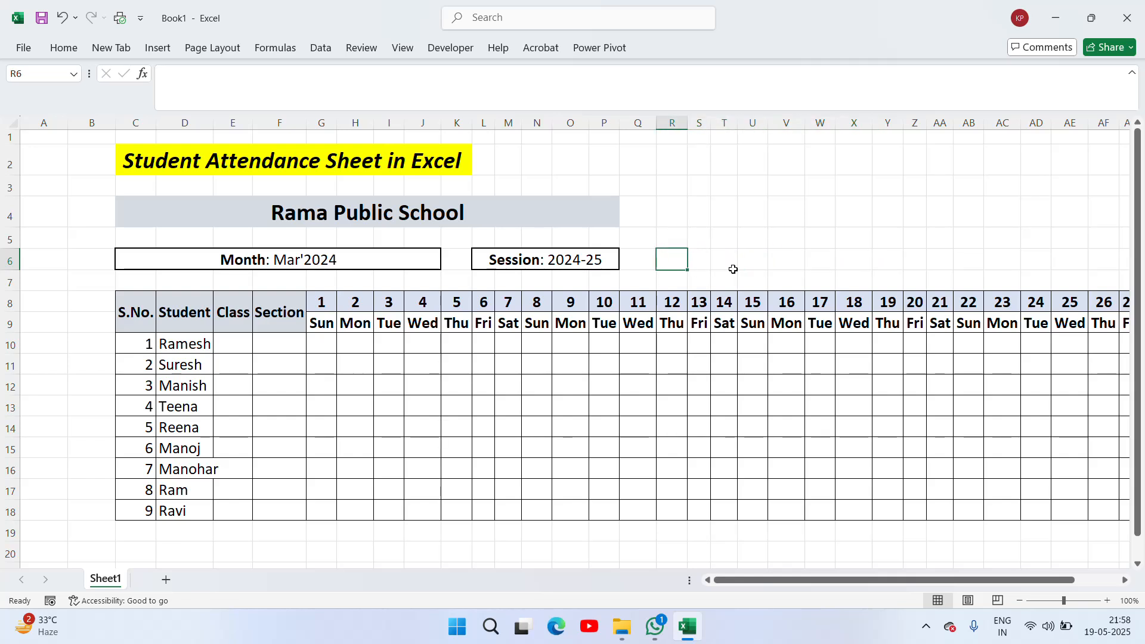
{"action": "key", "text": "Left"}
{"action": "key", "text": "Left"}
{"action": "key", "text": "Right"}
{"action": "key", "text": "Right"}
{"action": "key", "text": "Right"}
{"action": "key", "text": "ctrl+v"}
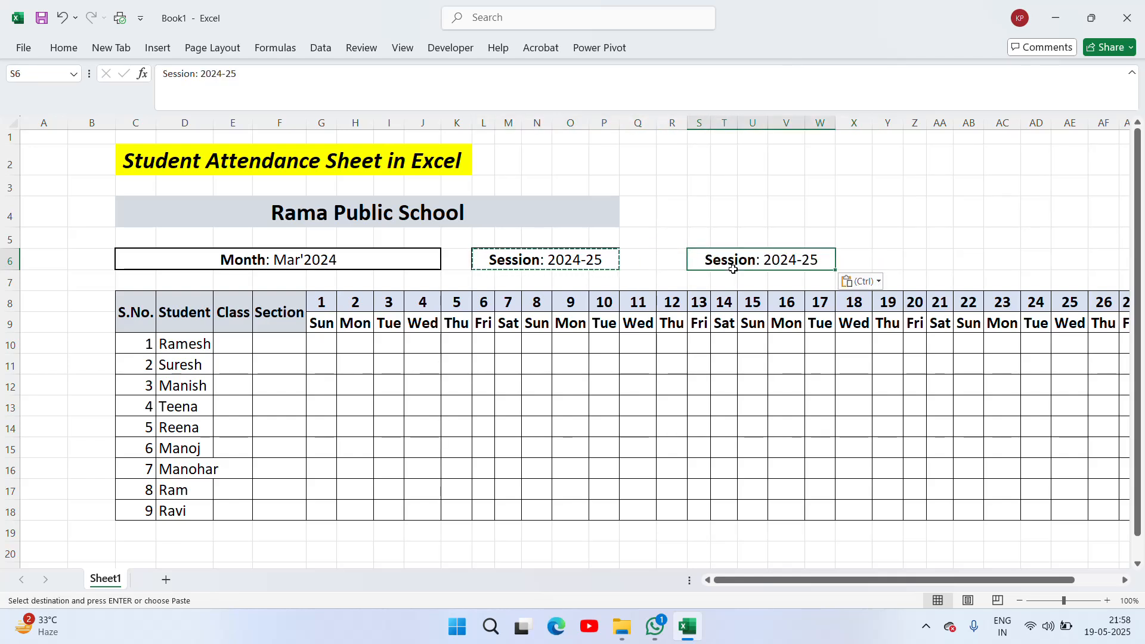
- Change the text of the copied box in S6 to "Class: II", keeping the bold label
{"action": "key", "text": "Escape"}
{"action": "key", "text": "Right"}
{"action": "left_click", "coordinate": [733, 269]}
{"action": "key", "text": "F2"}
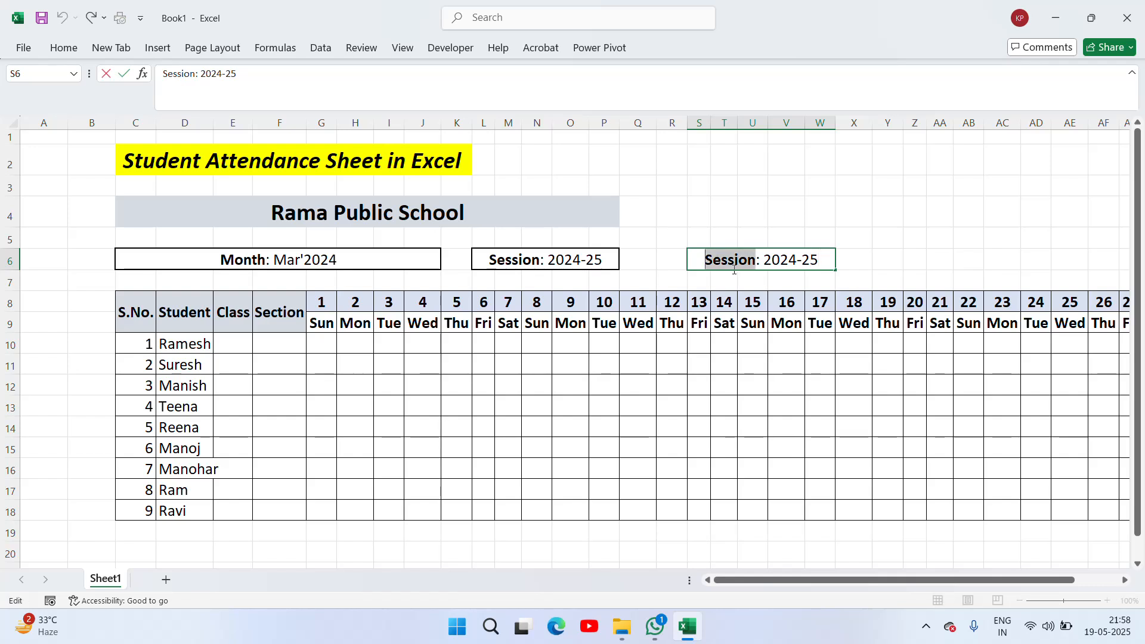
{"action": "type", "text": "Class: "}
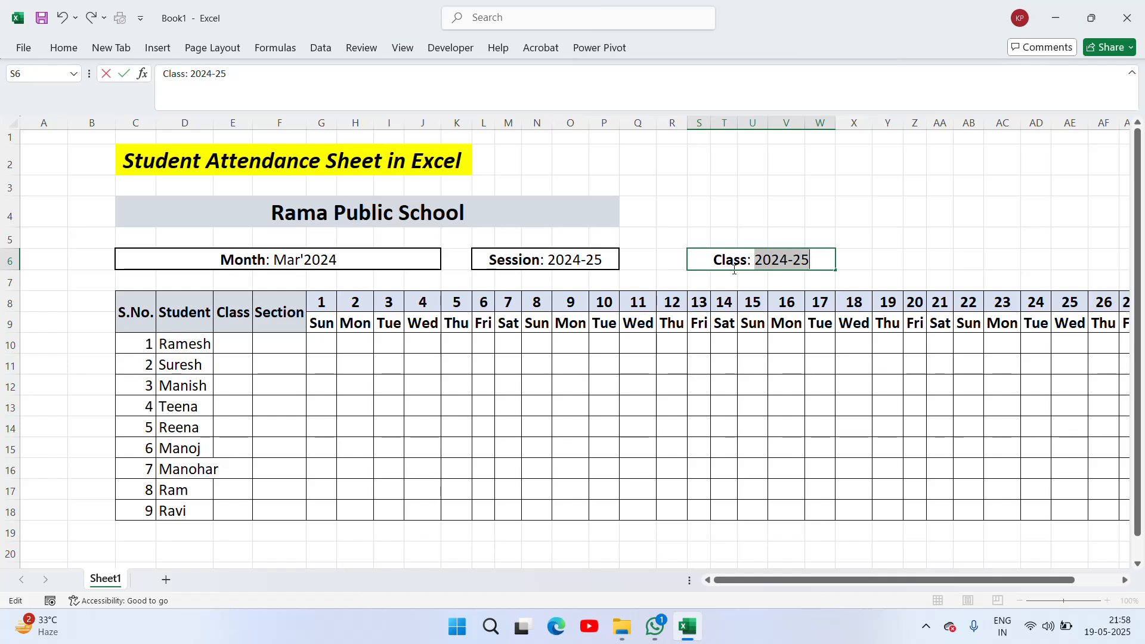
{"action": "type", "text": "II"}
{"action": "key", "text": "Return"}
{"action": "key", "text": "Up"}
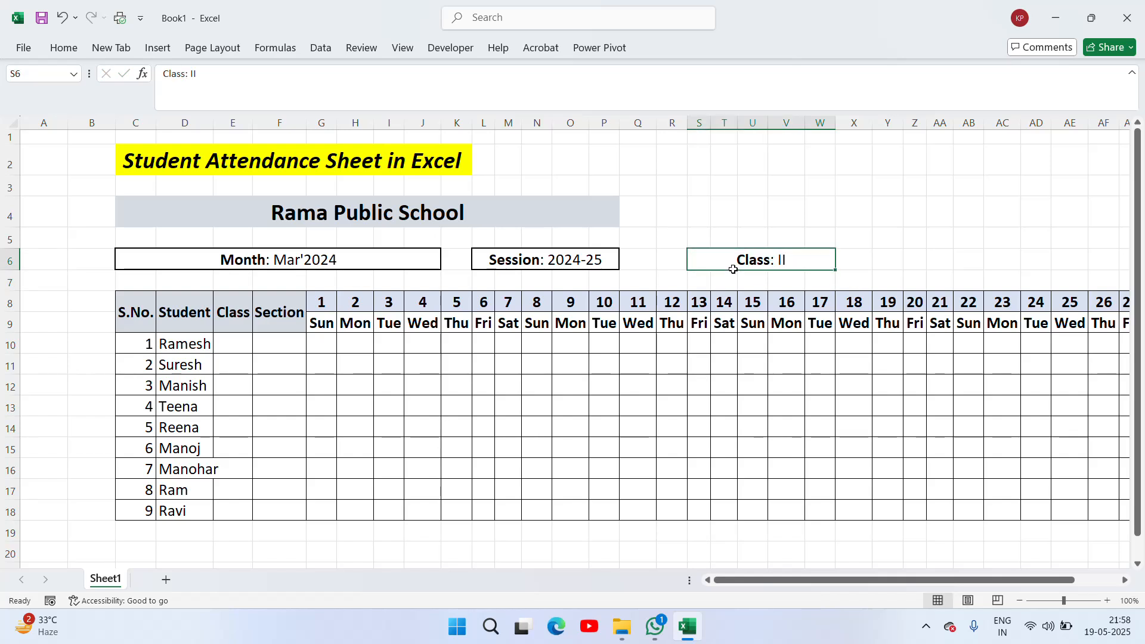
- Enter II as the first student's class in E10
{"action": "key", "text": "Down"}
{"action": "key", "text": "Down"}
{"action": "key", "text": "Down"}
{"action": "key", "text": "Down"}
{"action": "key", "text": "Left"}
{"action": "key", "text": "Left"}
{"action": "key", "text": "Left"}
{"action": "key", "text": "Left"}
{"action": "key", "text": "Left"}
{"action": "key", "text": "Left"}
{"action": "key", "text": "Left"}
{"action": "key", "text": "Left"}
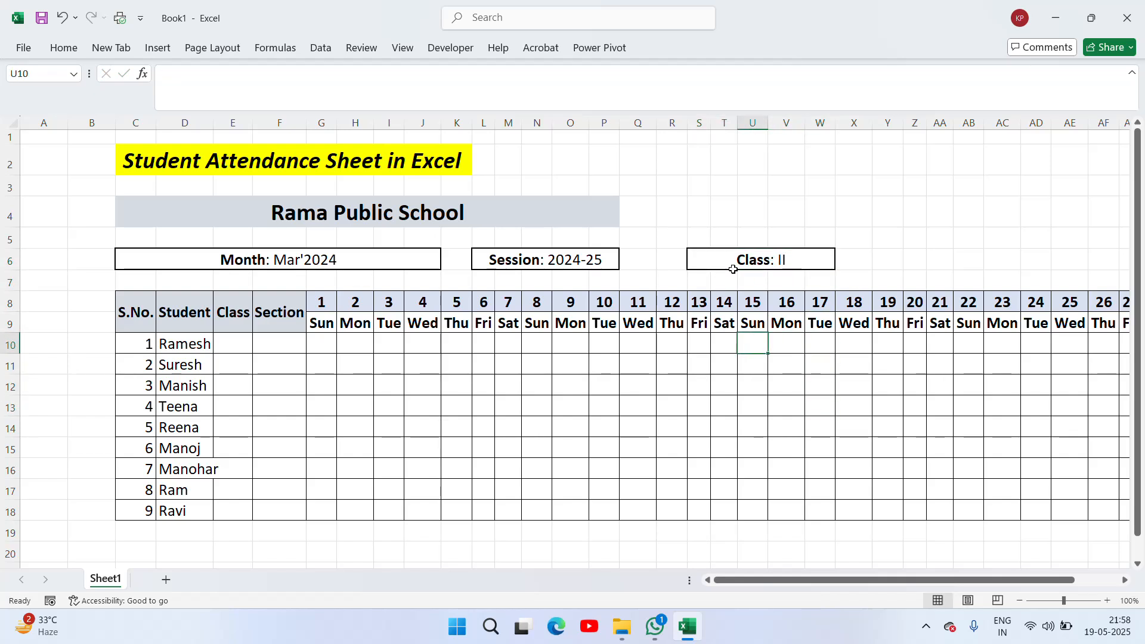
{"action": "key", "text": "Left"}
{"action": "key", "text": "Left"}
{"action": "key", "text": "Left"}
{"action": "key", "text": "Left"}
{"action": "key", "text": "Left"}
{"action": "key", "text": "Left"}
{"action": "key", "text": "Left"}
{"action": "key", "text": "Left"}
{"action": "key", "text": "Left"}
{"action": "key", "text": "Left"}
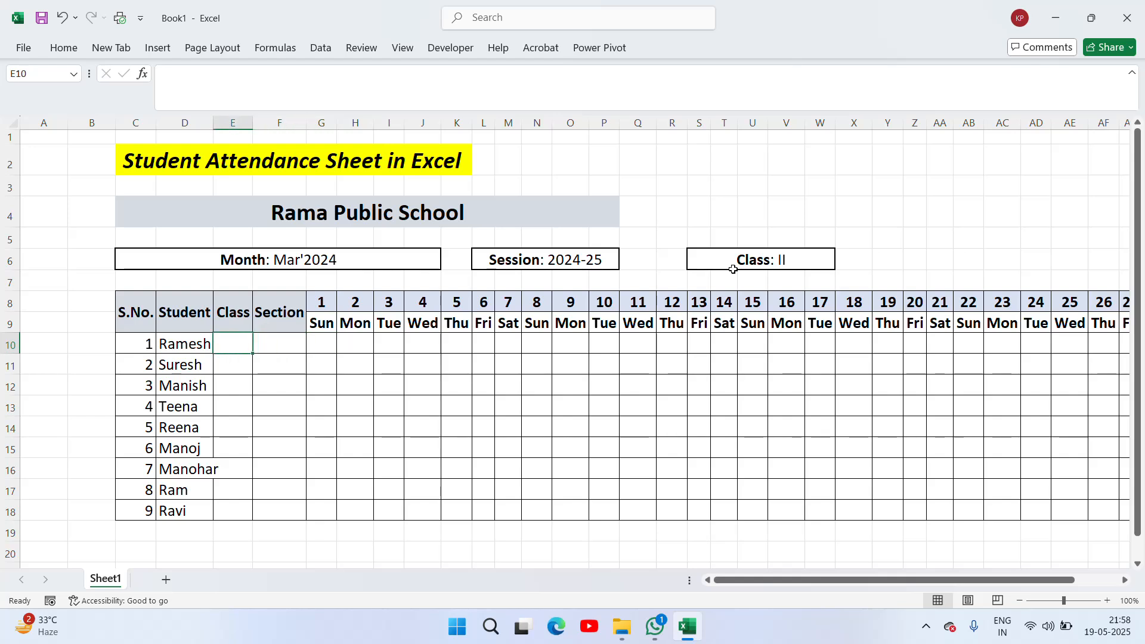
{"action": "type", "text": "II"}
{"action": "key", "text": "Return"}
{"action": "key", "text": "Up"}
- Copy the class II from E10 to the remaining students down to E18
{"action": "key", "text": "ctrl+c"}
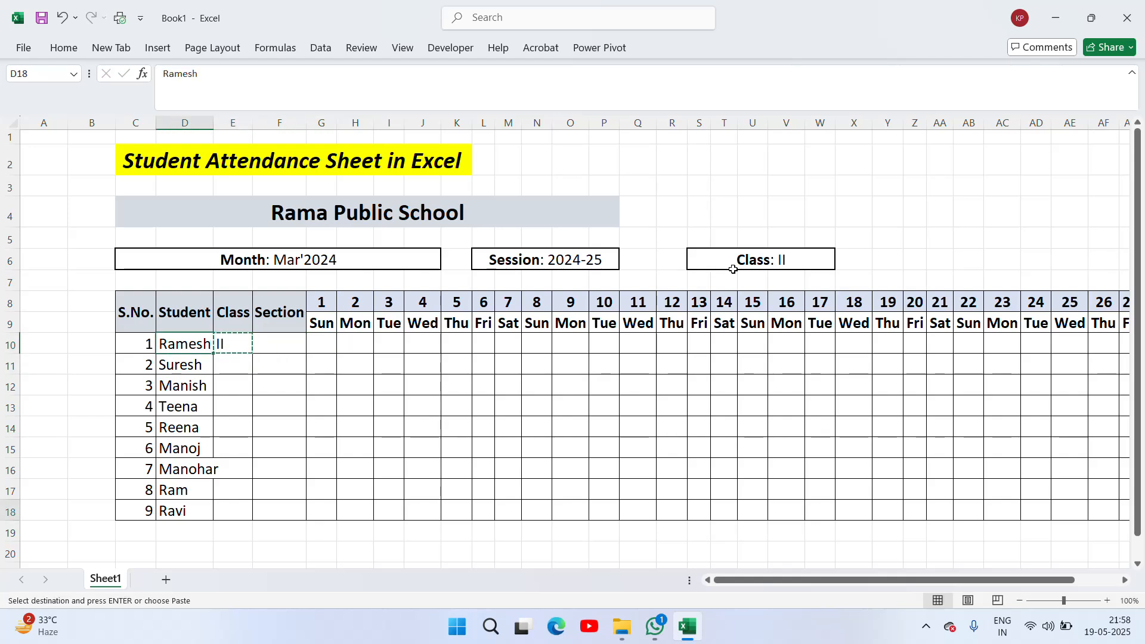
{"action": "key", "text": "shift+Down"}
{"action": "key", "text": "shift+Down"}
{"action": "key", "text": "shift+Down"}
{"action": "key", "text": "shift+Down"}
{"action": "key", "text": "shift+Down"}
{"action": "key", "text": "shift+Down"}
{"action": "key", "text": "shift+Down"}
{"action": "key", "text": "shift+Down"}
{"action": "key", "text": "ctrl+v"}
{"action": "key", "text": "Escape"}
{"action": "key", "text": "Down"}
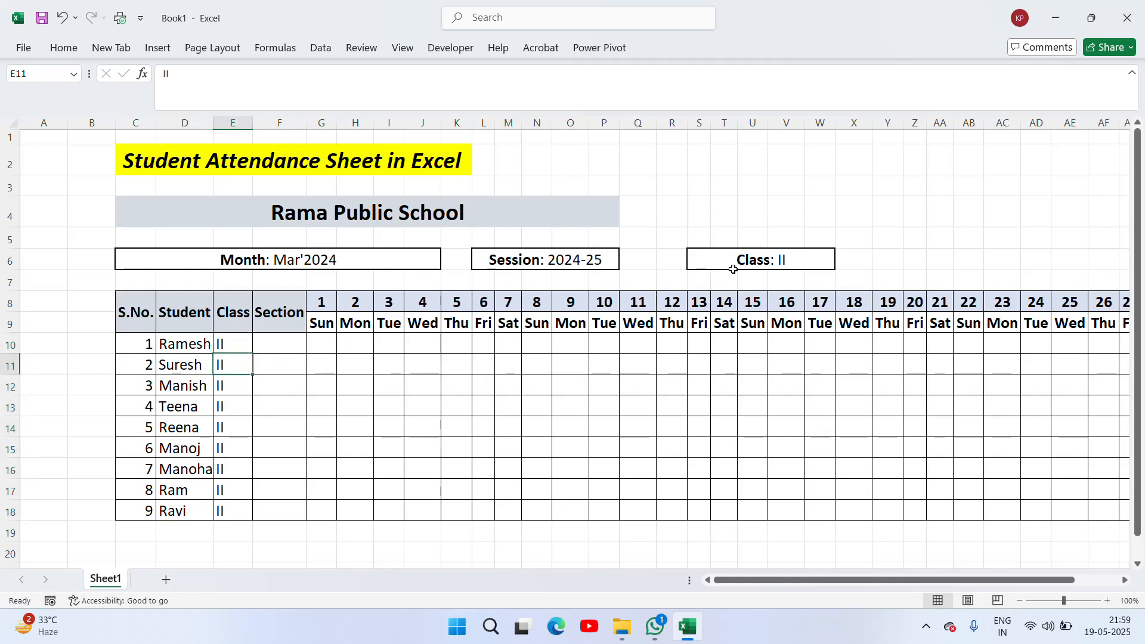
- Enter A as the first student's section in F10
{"action": "key", "text": "Right"}
{"action": "key", "text": "Up"}
{"action": "key", "text": "Up"}
{"action": "key", "text": "Down"}
{"action": "type", "text": "A"}
{"action": "key", "text": "Return"}
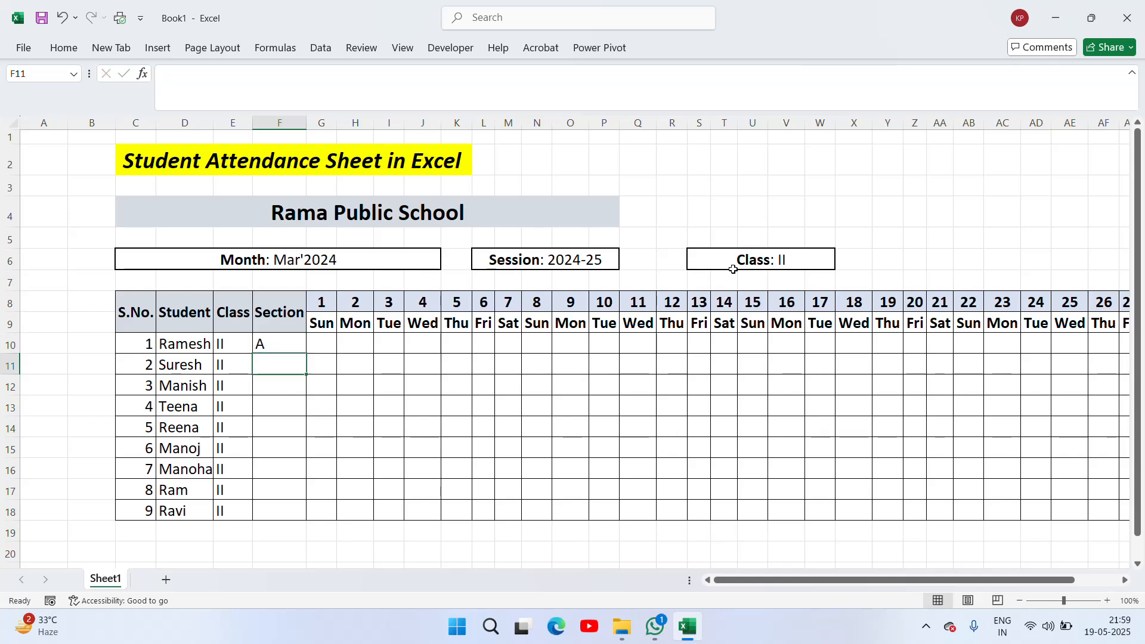
- Copy the section A from F10 to the remaining students down to F18
{"action": "key", "text": "Up"}
{"action": "key", "text": "ctrl+c"}
{"action": "key", "text": "Down"}
{"action": "key", "text": "Down"}
{"action": "key", "text": "Down"}
{"action": "key", "text": "Down"}
{"action": "key", "text": "Down"}
{"action": "key", "text": "Down"}
{"action": "key", "text": "Down"}
{"action": "key", "text": "Down"}
{"action": "key", "text": "ctrl+shift+Up"}
{"action": "key", "text": "ctrl+v"}
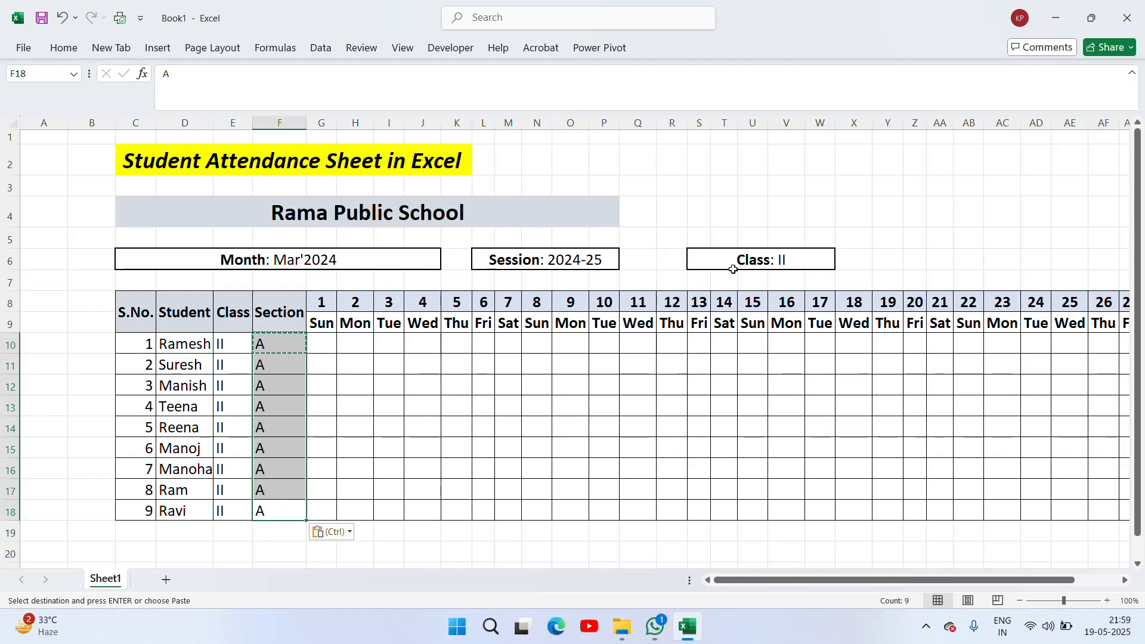
{"action": "key", "text": "Escape"}
- Fill the first Sunday column, G9 to G18, with yellow
{"action": "key", "text": "Left"}
{"action": "key", "text": "Left"}
{"action": "key", "text": "Left"}
{"action": "key", "text": "Up"}
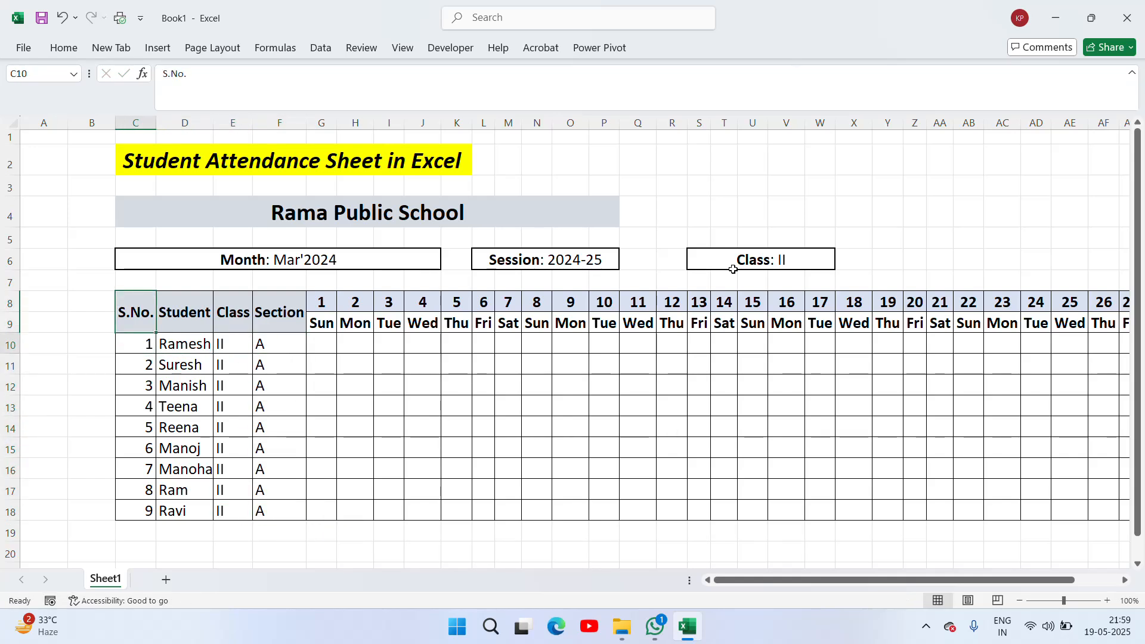
{"action": "key", "text": "Right"}
{"action": "key", "text": "Right"}
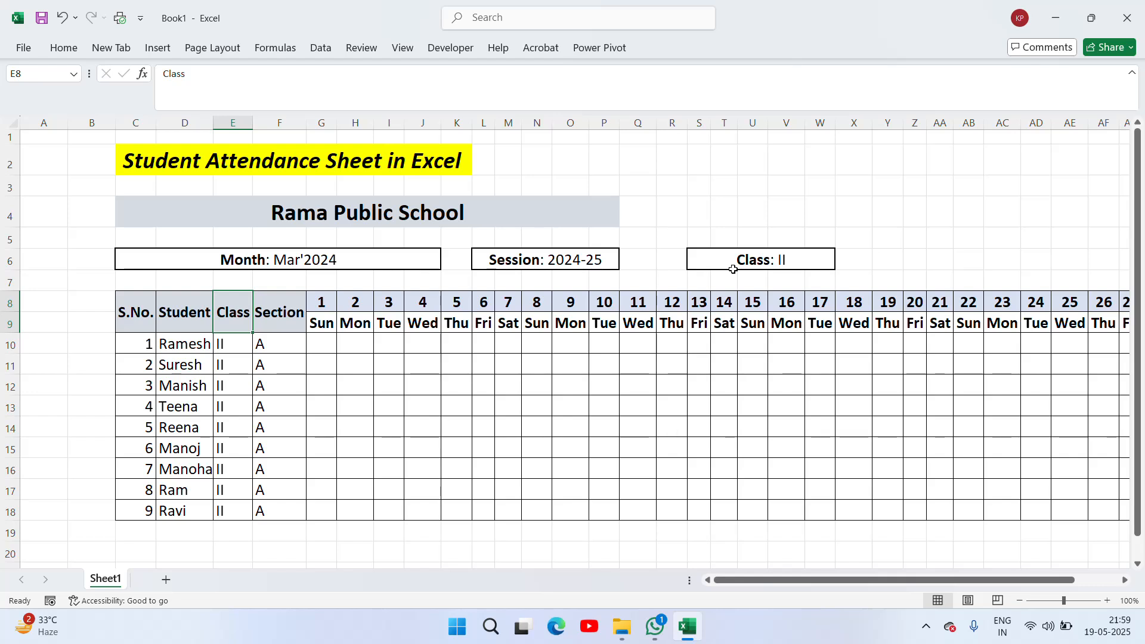
{"action": "key", "text": "Right"}
{"action": "key", "text": "Right"}
{"action": "key", "text": "Down"}
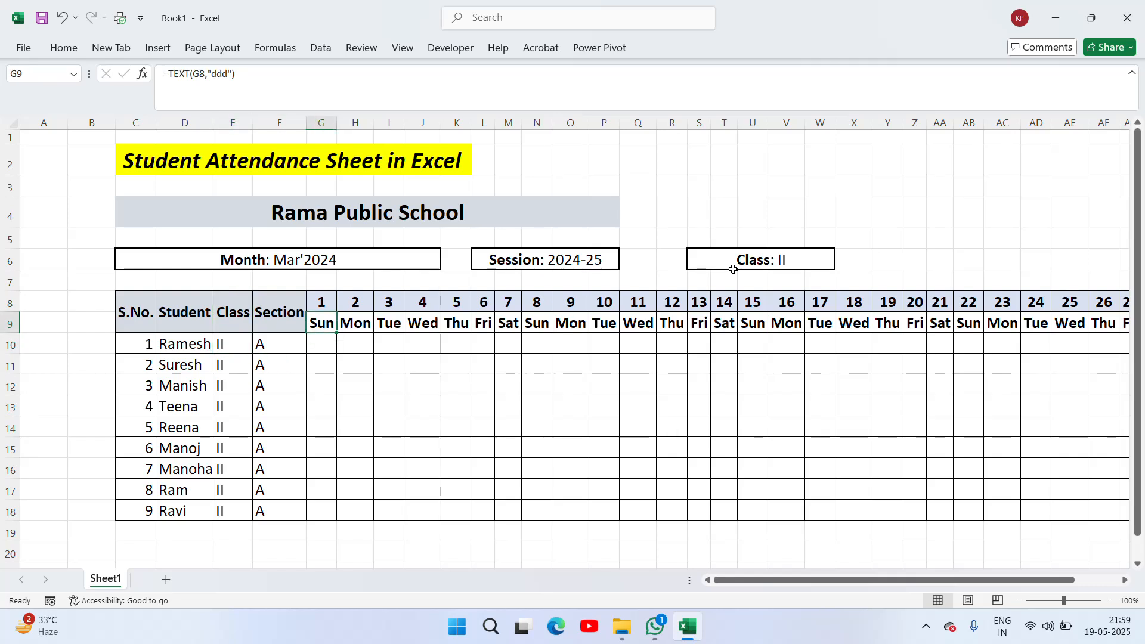
{"action": "key", "text": "shift+Down"}
{"action": "key", "text": "shift+Down"}
{"action": "key", "text": "shift+Down"}
{"action": "key", "text": "shift+Down"}
{"action": "key", "text": "shift+Down"}
{"action": "key", "text": "shift+Down"}
{"action": "key", "text": "shift+Down"}
{"action": "key", "text": "shift+Down"}
{"action": "key", "text": "shift+Down"}
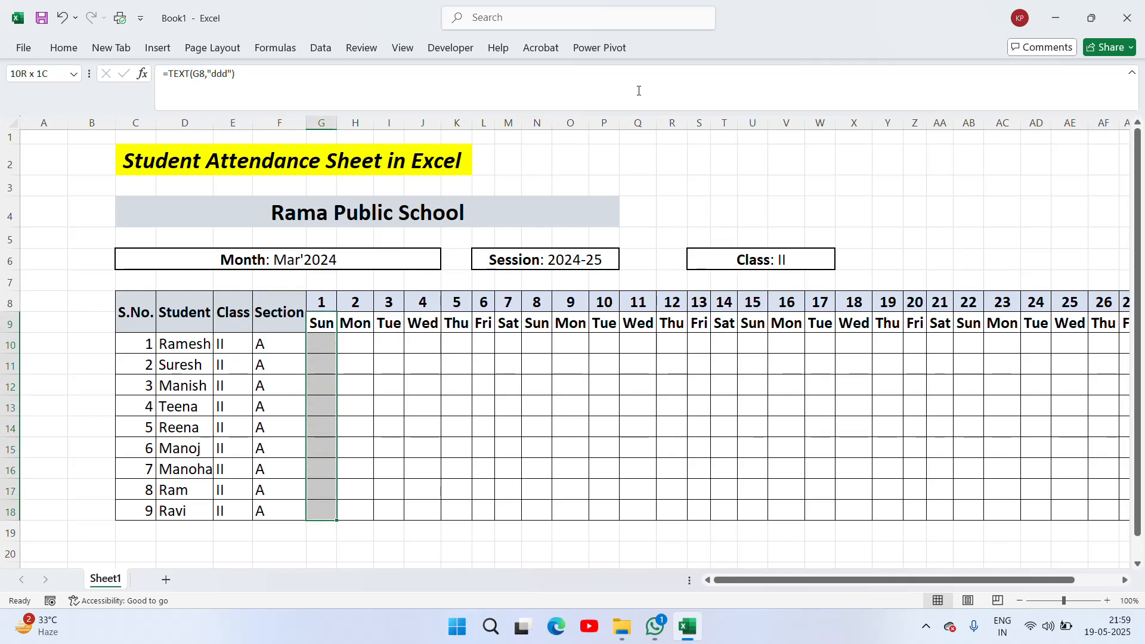
{"action": "left_click", "coordinate": [66, 52]}
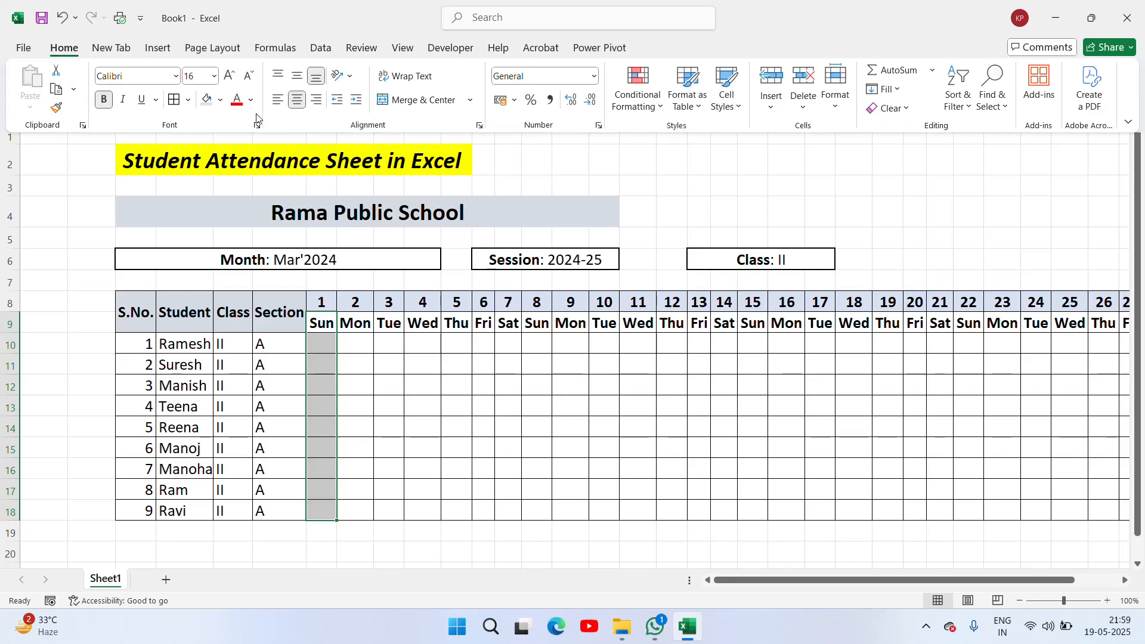
{"action": "left_click", "coordinate": [220, 102]}
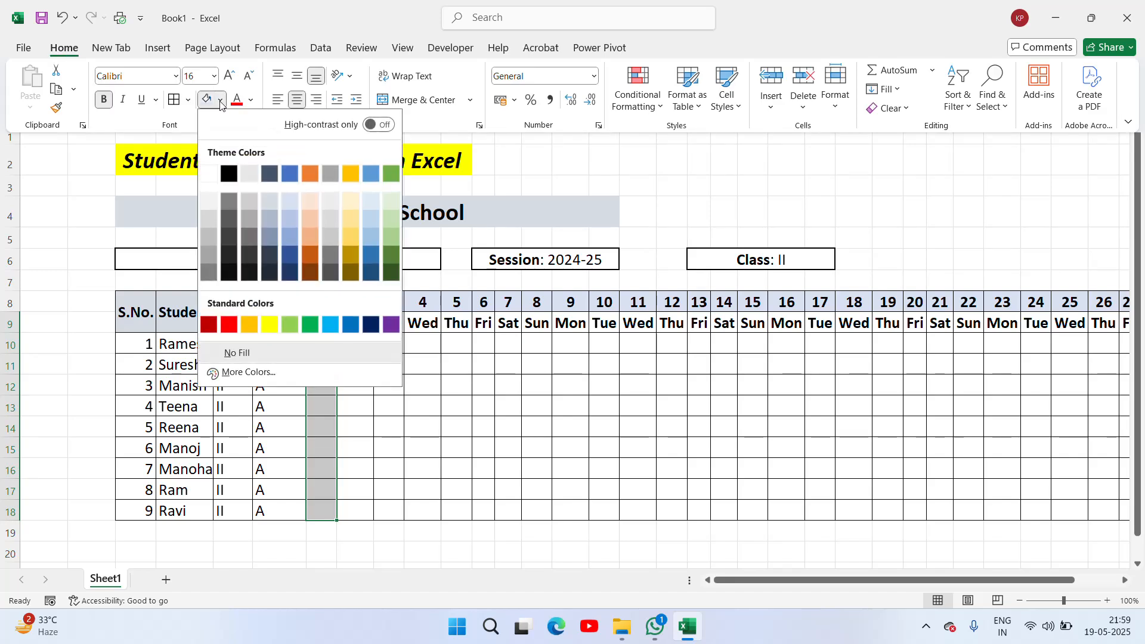
{"action": "left_click", "coordinate": [269, 324]}
{"action": "left_click", "coordinate": [416, 337]}
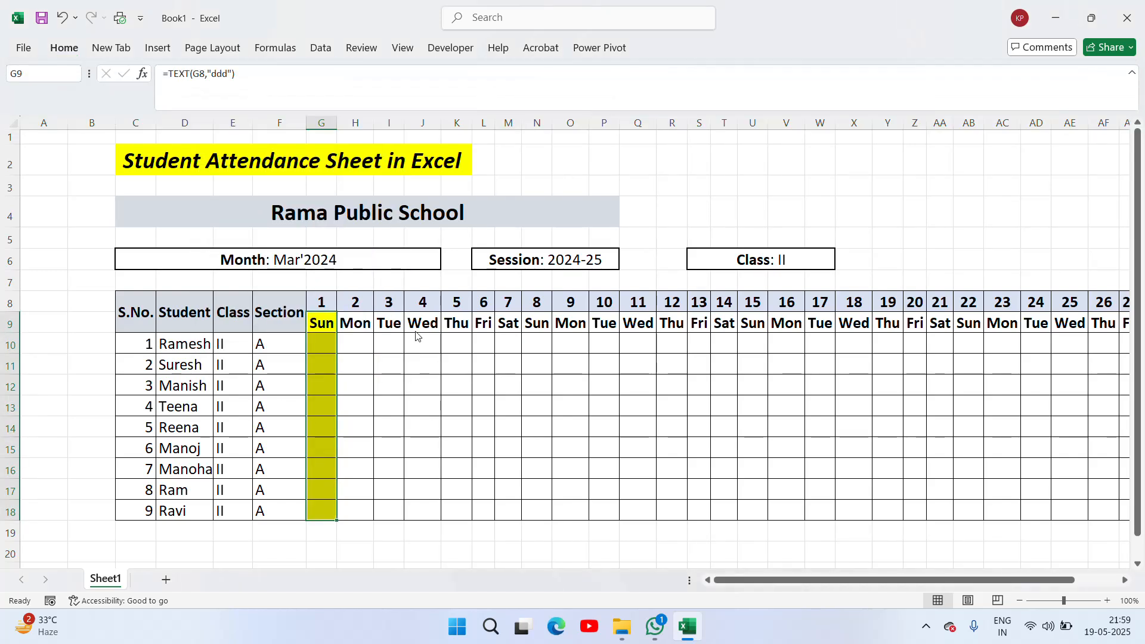
- Fill the Saturday and Sunday columns for days 7 and 8, M9 to N18, with yellow
{"action": "left_click", "coordinate": [430, 324]}
{"action": "key", "text": "Right"}
{"action": "key", "text": "Right"}
{"action": "key", "text": "Left"}
{"action": "key", "text": "Left"}
{"action": "key", "text": "Left"}
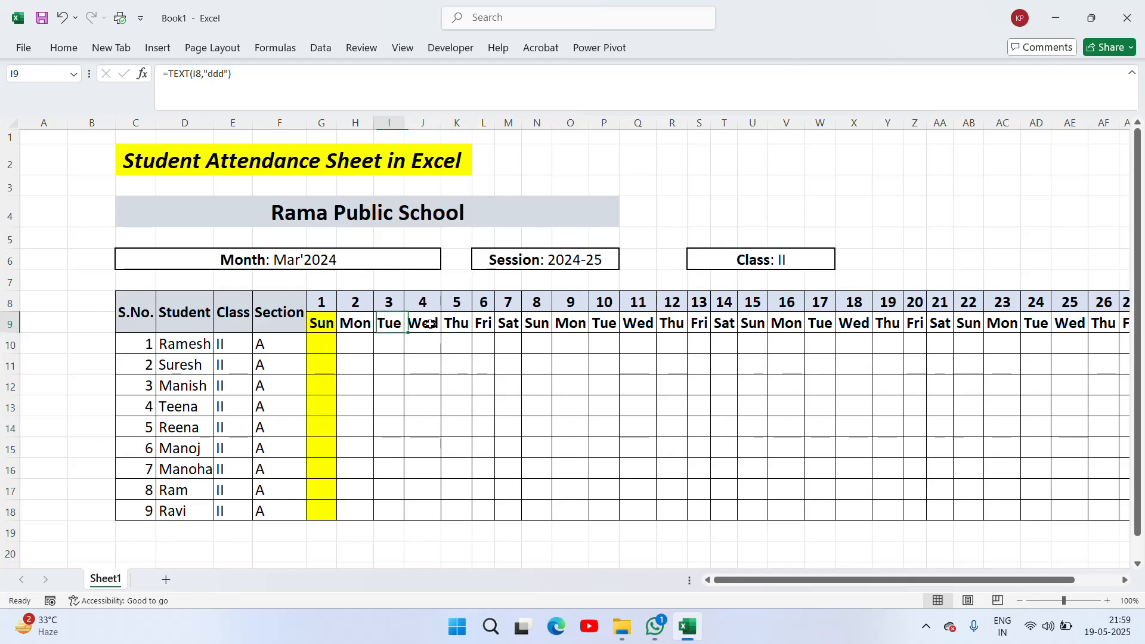
{"action": "key", "text": "Right"}
{"action": "key", "text": "Right"}
{"action": "key", "text": "Right"}
{"action": "key", "text": "Right"}
{"action": "key", "text": "shift+Right"}
{"action": "key", "text": "shift+Down"}
{"action": "key", "text": "shift+Down"}
{"action": "key", "text": "shift+Down"}
{"action": "key", "text": "shift+Down"}
{"action": "key", "text": "shift+Down"}
{"action": "key", "text": "shift+Down"}
{"action": "key", "text": "shift+Down"}
{"action": "key", "text": "shift+Down"}
{"action": "key", "text": "shift+Down"}
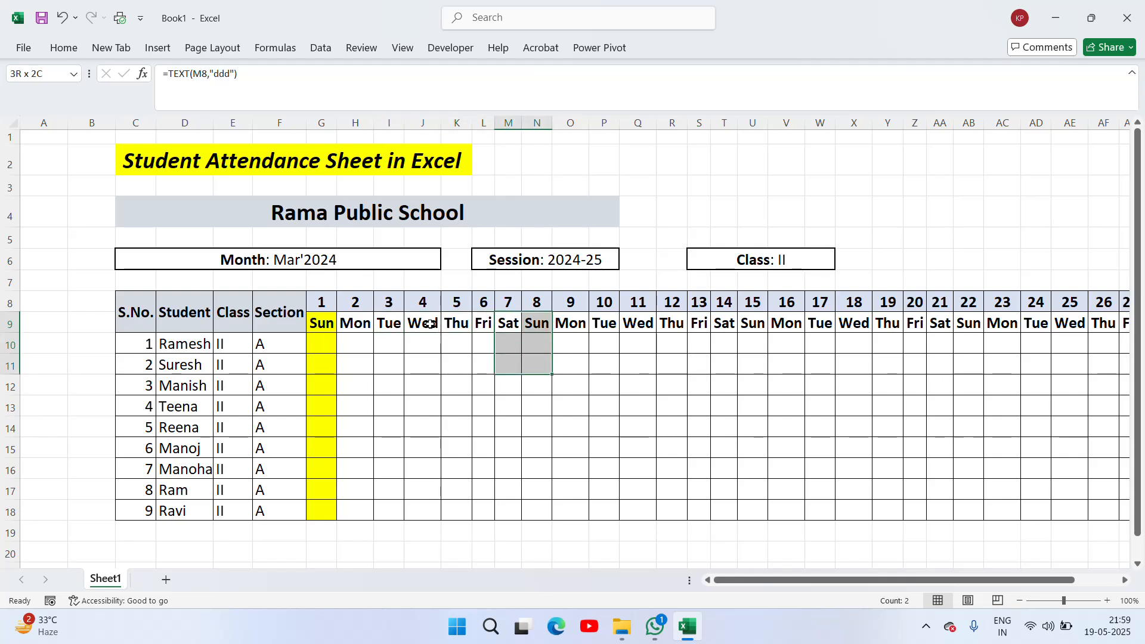
{"action": "left_click", "coordinate": [64, 48]}
{"action": "left_click", "coordinate": [206, 101]}
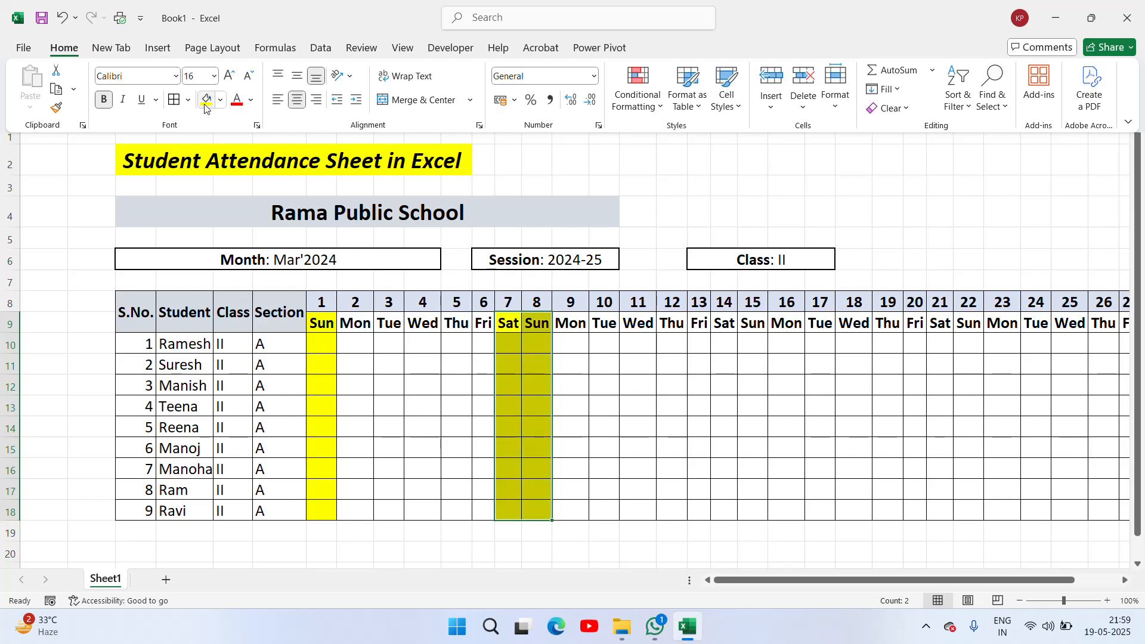
- Fill the Saturday and Sunday columns for days 14 and 15, T9 to U18, with yellow
{"action": "left_click", "coordinate": [675, 332]}
{"action": "key", "text": "Right"}
{"action": "key", "text": "Right"}
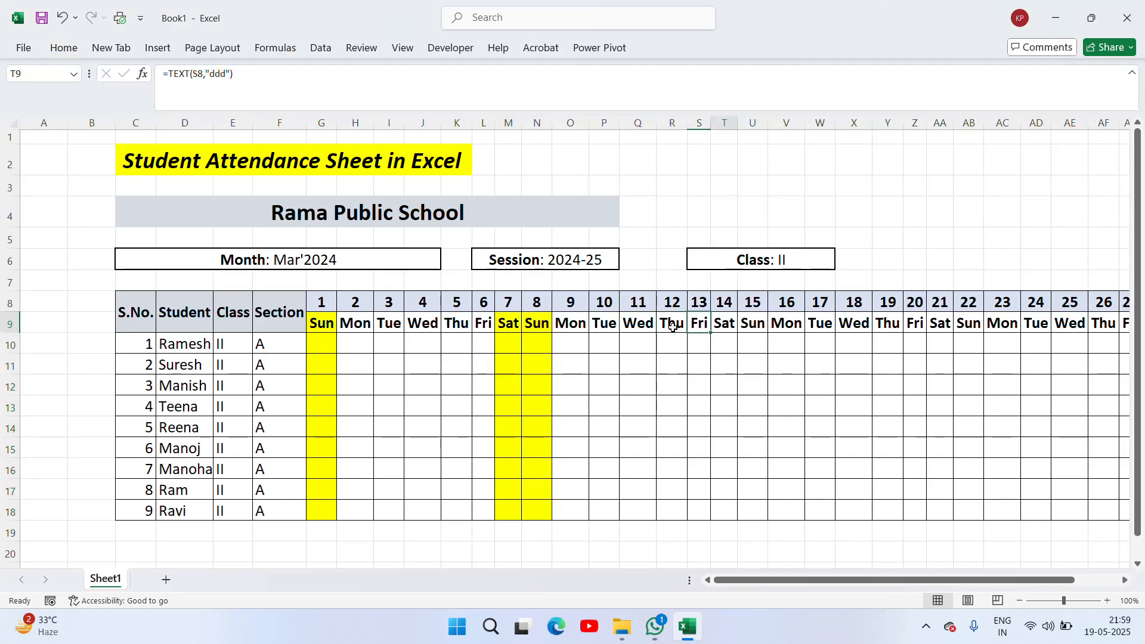
{"action": "key", "text": "shift+Right"}
{"action": "key", "text": "shift+Down"}
{"action": "key", "text": "shift+Down"}
{"action": "key", "text": "shift+Down"}
{"action": "key", "text": "shift+Down"}
{"action": "key", "text": "shift+Down"}
{"action": "key", "text": "shift+Down"}
{"action": "key", "text": "shift+Down"}
{"action": "key", "text": "shift+Down"}
{"action": "key", "text": "shift+Down"}
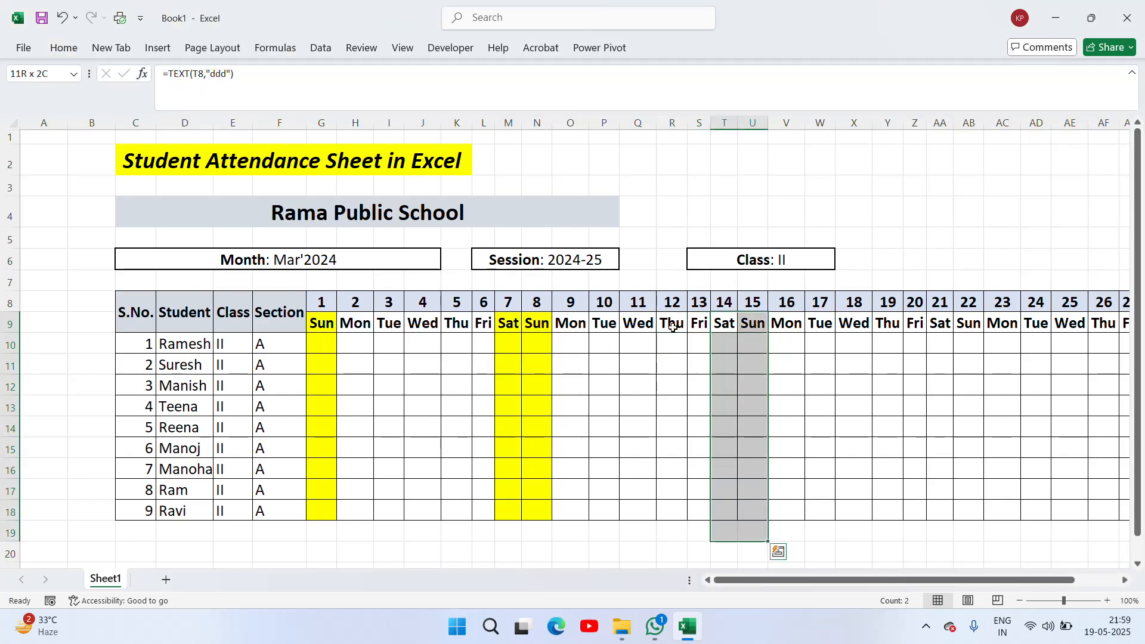
{"action": "left_click", "coordinate": [64, 48]}
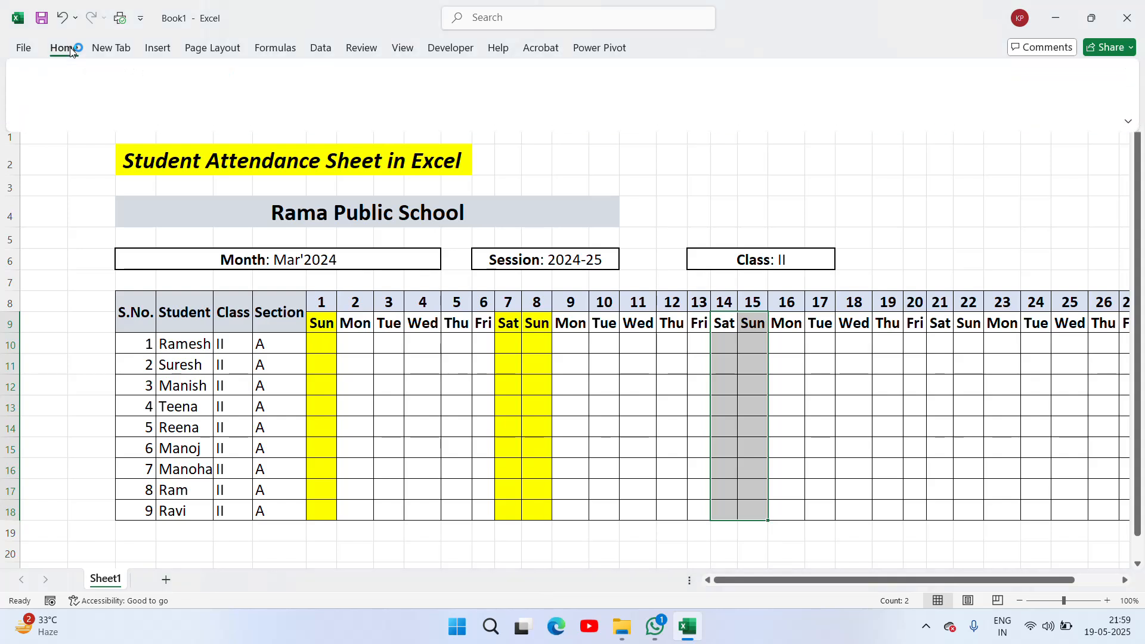
{"action": "left_click", "coordinate": [204, 100]}
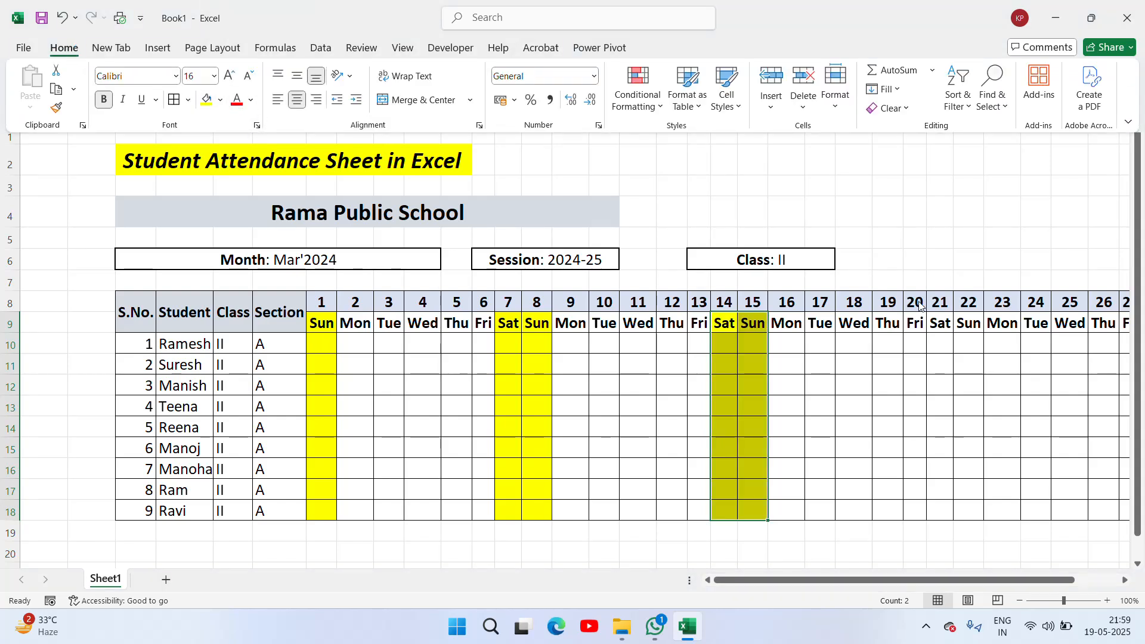
- Copy the yellow weekend block T9:U18 onto the Saturday and Sunday columns for days 21 and 22, starting at AA9
{"action": "key", "text": "Down"}
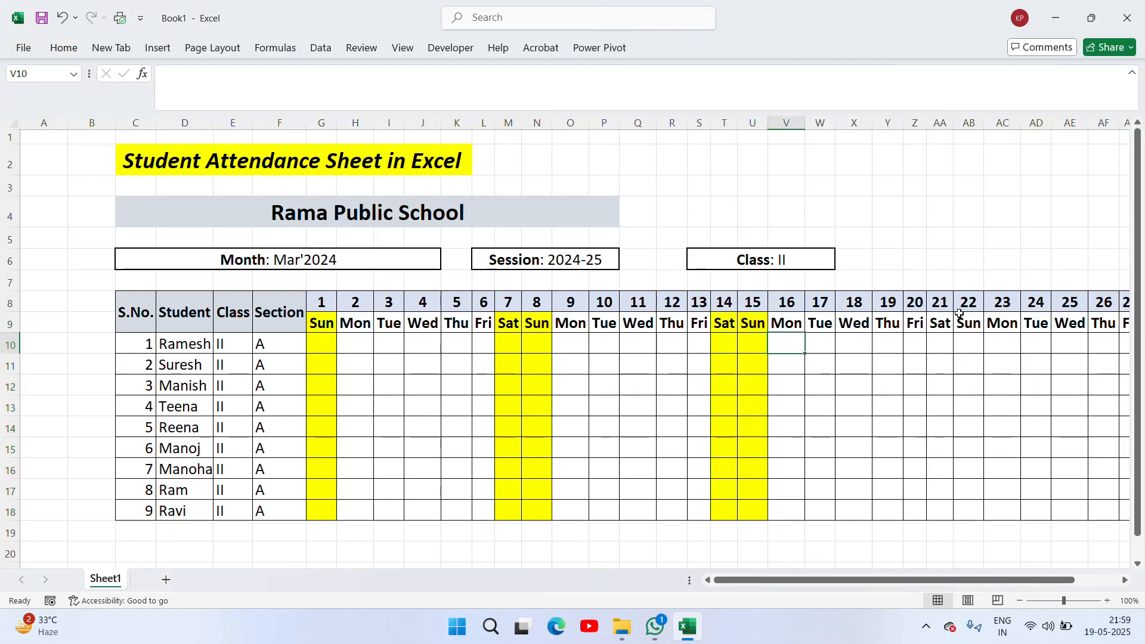
{"action": "key", "text": "Up"}
{"action": "key", "text": "shift+Right"}
{"action": "key", "text": "ctrl+shift+Down"}
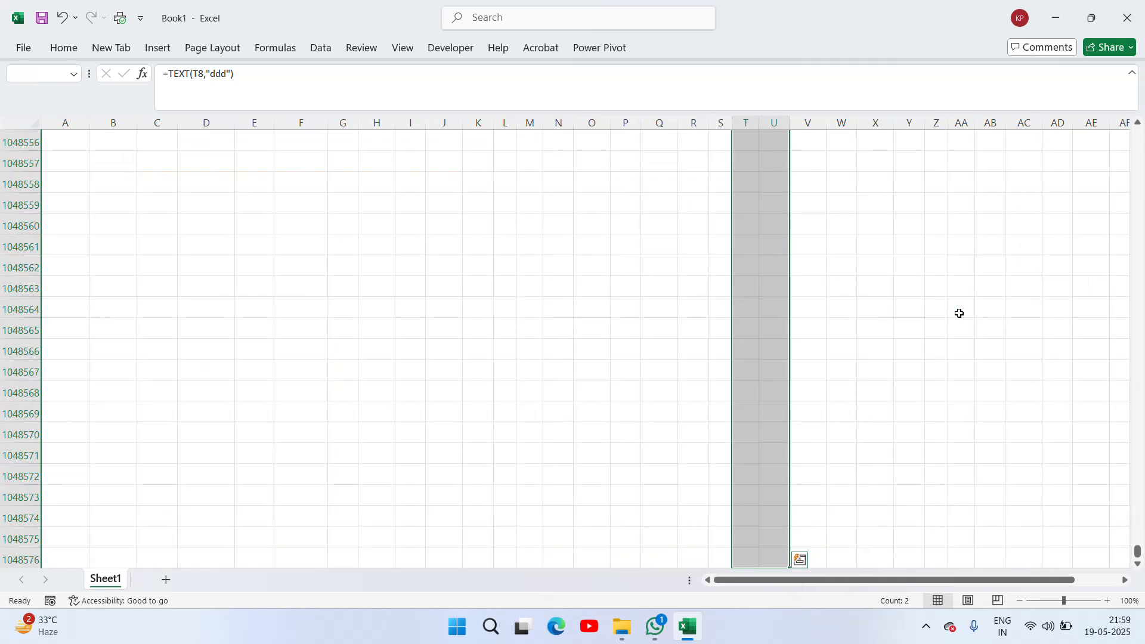
{"action": "key", "text": "ctrl+shift+Up"}
{"action": "key", "text": "shift+Down"}
{"action": "key", "text": "shift+Down"}
{"action": "key", "text": "shift+Down"}
{"action": "key", "text": "shift+Down"}
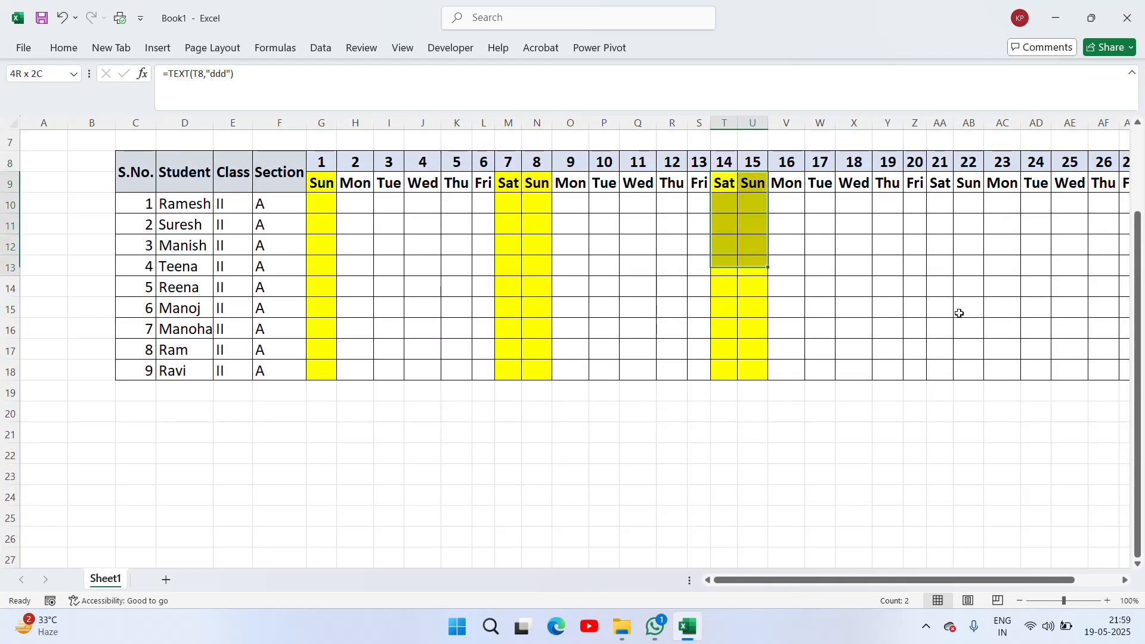
{"action": "key", "text": "shift+Down"}
{"action": "key", "text": "shift+Down"}
{"action": "key", "text": "shift+Down"}
{"action": "key", "text": "shift+Down"}
{"action": "key", "text": "shift+Down"}
{"action": "key", "text": "shift+Down"}
{"action": "key", "text": "shift+Up"}
{"action": "key", "text": "shift+Up"}
{"action": "key", "text": "shift+Down"}
{"action": "key", "text": "ctrl+c"}
{"action": "key", "text": "Right"}
{"action": "key", "text": "Right"}
{"action": "key", "text": "Right"}
{"action": "key", "text": "Right"}
{"action": "key", "text": "Right"}
{"action": "key", "text": "Right"}
{"action": "key", "text": "Right"}
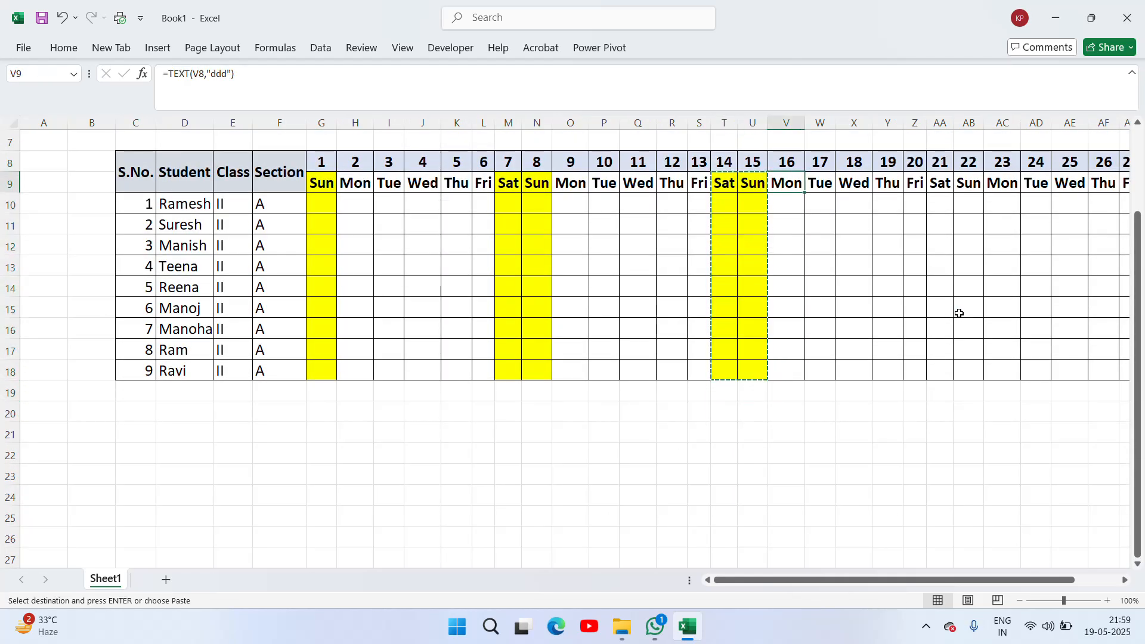
{"action": "key", "text": "ctrl+v"}
- Paste the copied yellow weekend block onto the Saturday and Sunday columns for days 28 and 29, starting at AH9
{"action": "key", "text": "Right"}
{"action": "key", "text": "Right"}
{"action": "key", "text": "Right"}
{"action": "key", "text": "Right"}
{"action": "key", "text": "Right"}
{"action": "key", "text": "Right"}
{"action": "key", "text": "Right"}
{"action": "key", "text": "Right"}
{"action": "key", "text": "Right"}
{"action": "key", "text": "Right"}
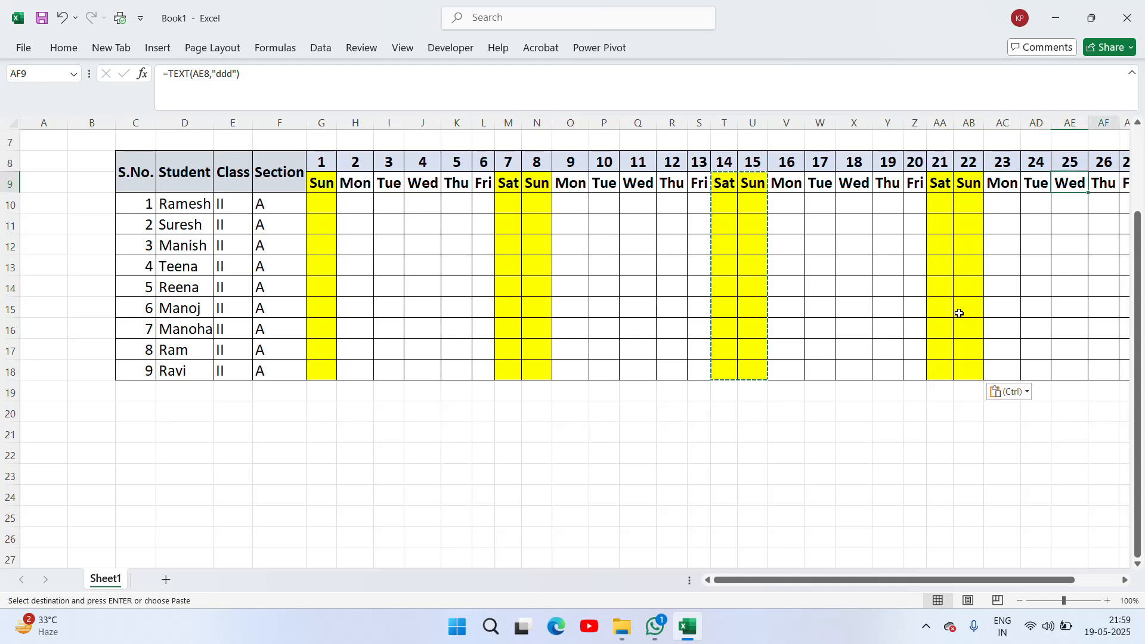
{"action": "key", "text": "Left"}
{"action": "key", "text": "Left"}
{"action": "key", "text": "Left"}
{"action": "key", "text": "Left"}
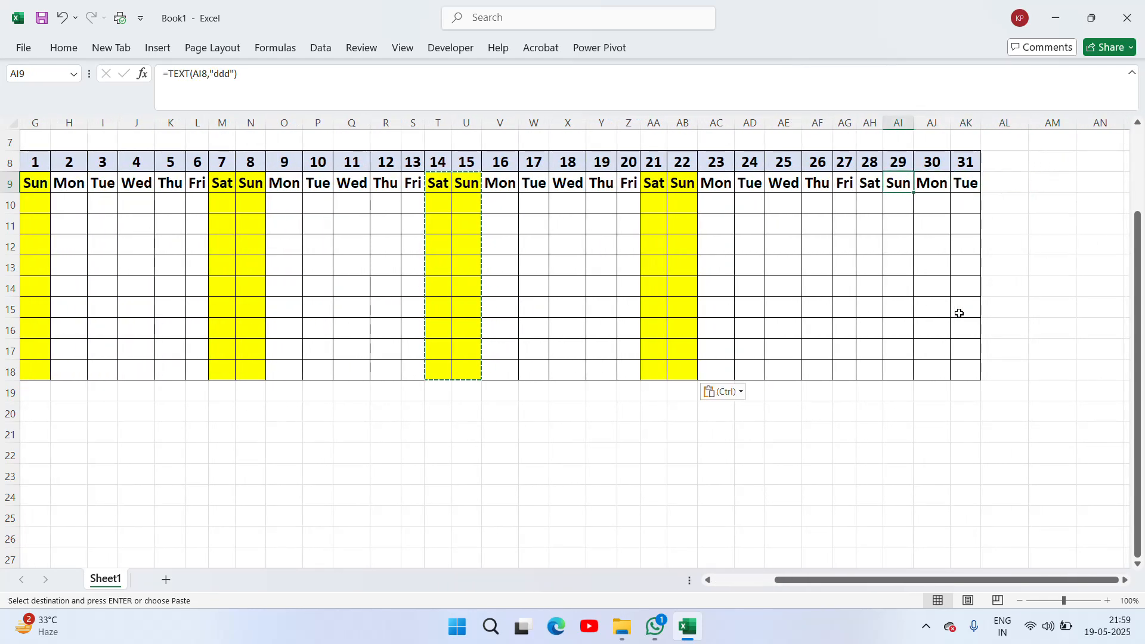
{"action": "key", "text": "ctrl+v"}
{"action": "key", "text": "Escape"}
- Extend the Rama Public School heading by merging and centering it across C4:AK4, up to the day 31 column
{"action": "key", "text": "Left"}
{"action": "key", "text": "Left"}
{"action": "key", "text": "Left"}
{"action": "key", "text": "Left"}
{"action": "key", "text": "Left"}
{"action": "key", "text": "Left"}
{"action": "key", "text": "Left"}
{"action": "key", "text": "Left"}
{"action": "key", "text": "Left"}
{"action": "key", "text": "Left"}
{"action": "key", "text": "Left"}
{"action": "key", "text": "Left"}
{"action": "key", "text": "Left"}
{"action": "key", "text": "Left"}
{"action": "key", "text": "Left"}
{"action": "key", "text": "Left"}
{"action": "key", "text": "Left"}
{"action": "key", "text": "Left"}
{"action": "key", "text": "Left"}
{"action": "key", "text": "Left"}
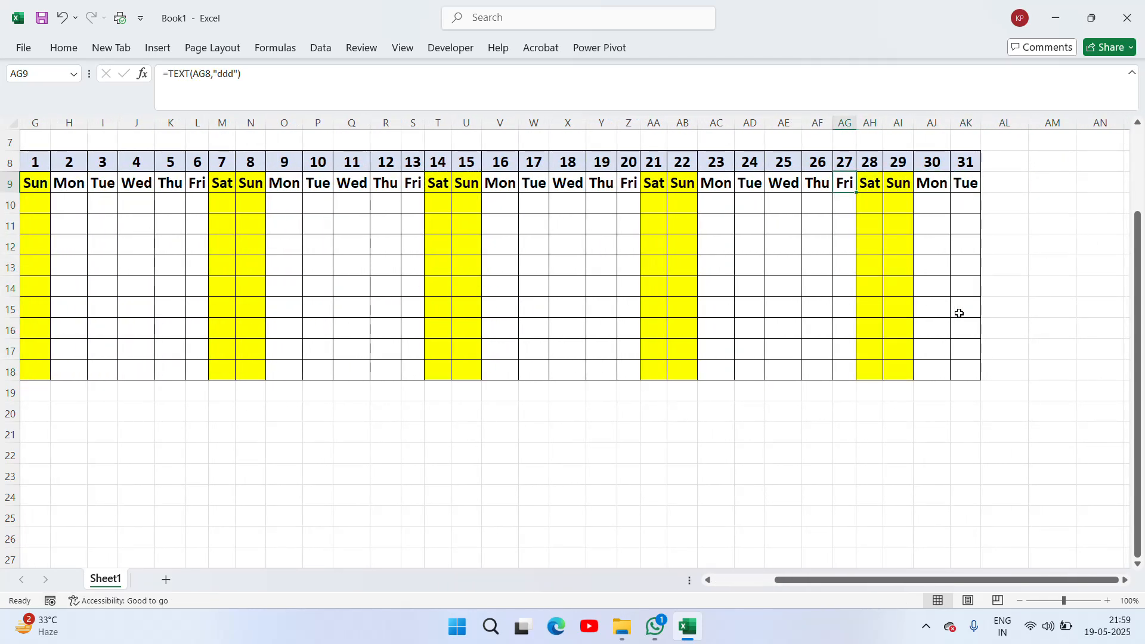
{"action": "key", "text": "Right"}
{"action": "key", "text": "Right"}
{"action": "key", "text": "Right"}
{"action": "key", "text": "Right"}
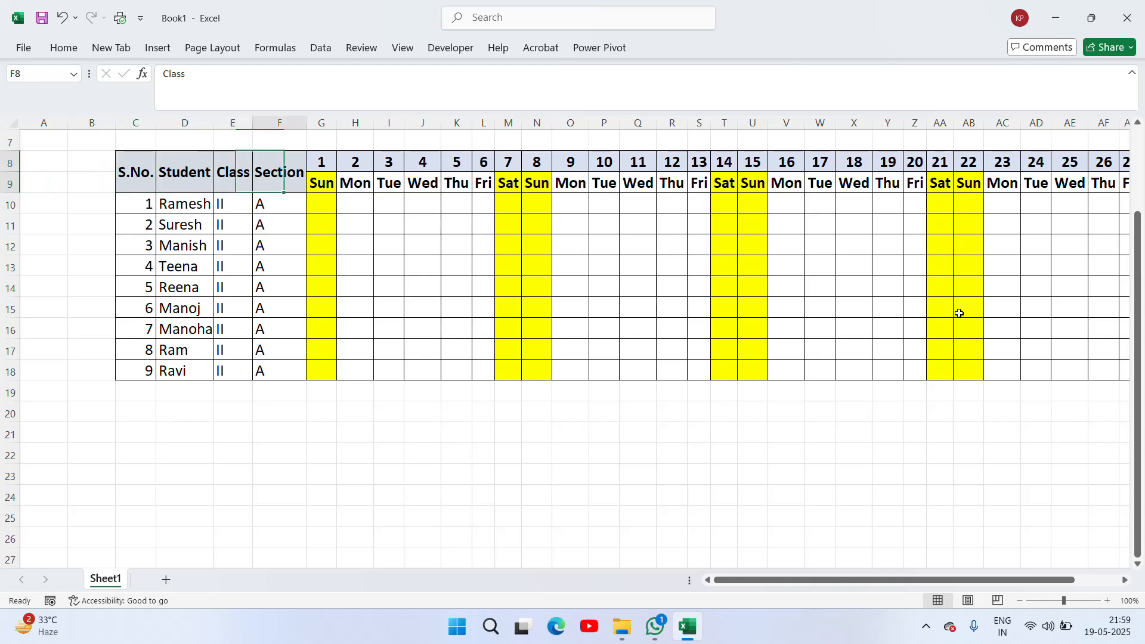
{"action": "key", "text": "Up"}
{"action": "key", "text": "Up"}
{"action": "key", "text": "Up"}
{"action": "key", "text": "Down"}
{"action": "key", "text": "Up"}
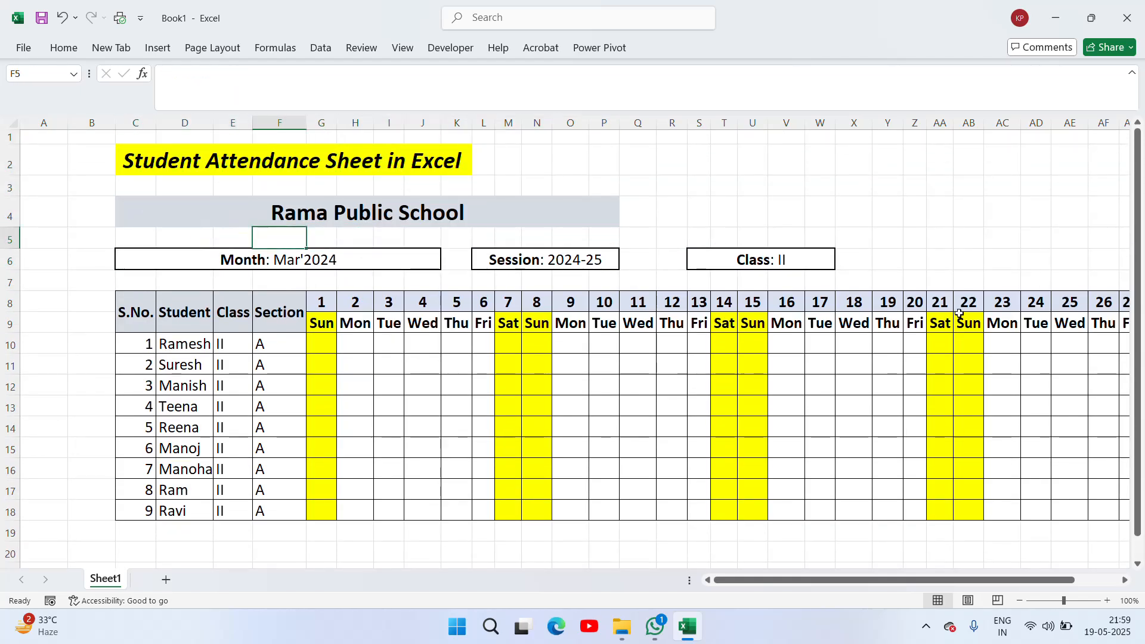
{"action": "key", "text": "Up"}
{"action": "key", "text": "shift+Right"}
{"action": "key", "text": "shift+Right"}
{"action": "key", "text": "shift+Right"}
{"action": "key", "text": "shift+Right"}
{"action": "key", "text": "shift+Right"}
{"action": "key", "text": "shift+Right"}
{"action": "key", "text": "shift+Right"}
{"action": "key", "text": "shift+Right"}
{"action": "key", "text": "shift+Right"}
{"action": "key", "text": "shift+Right"}
{"action": "key", "text": "shift+Right"}
{"action": "key", "text": "shift+Right"}
{"action": "key", "text": "shift+Right"}
{"action": "key", "text": "shift+Right"}
{"action": "key", "text": "shift+Right"}
{"action": "key", "text": "shift+Right"}
{"action": "key", "text": "shift+Right"}
{"action": "key", "text": "shift+Right"}
{"action": "key", "text": "shift+Right"}
{"action": "key", "text": "shift+Right"}
{"action": "key", "text": "shift+Right"}
{"action": "key", "text": "shift+Right"}
{"action": "key", "text": "shift+Right"}
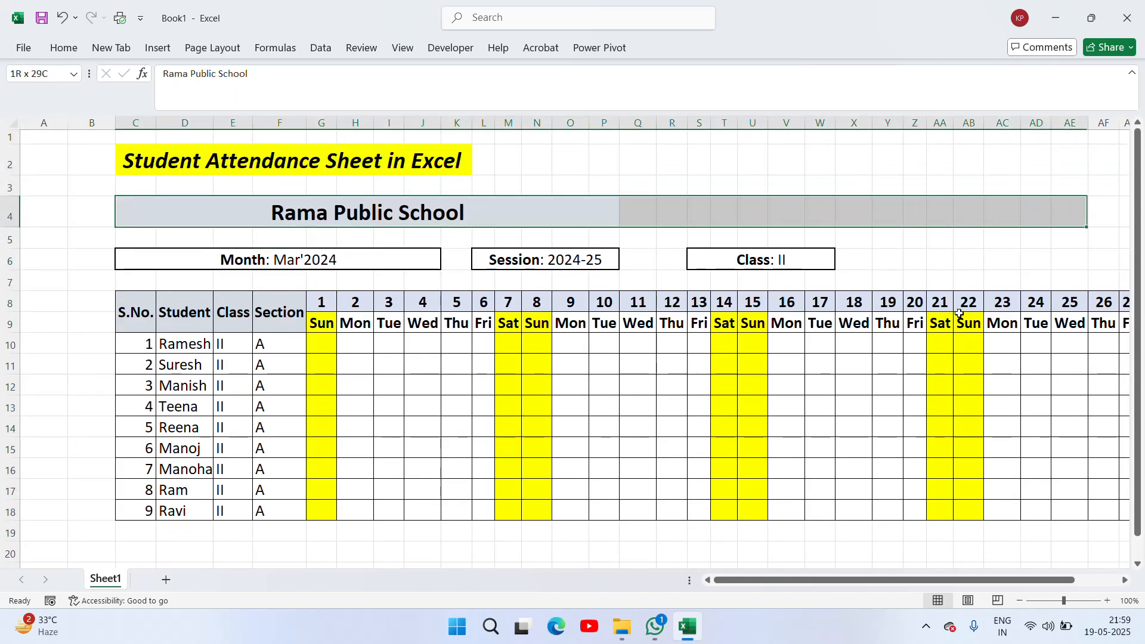
{"action": "key", "text": "shift+Left"}
{"action": "key", "text": "shift+Left"}
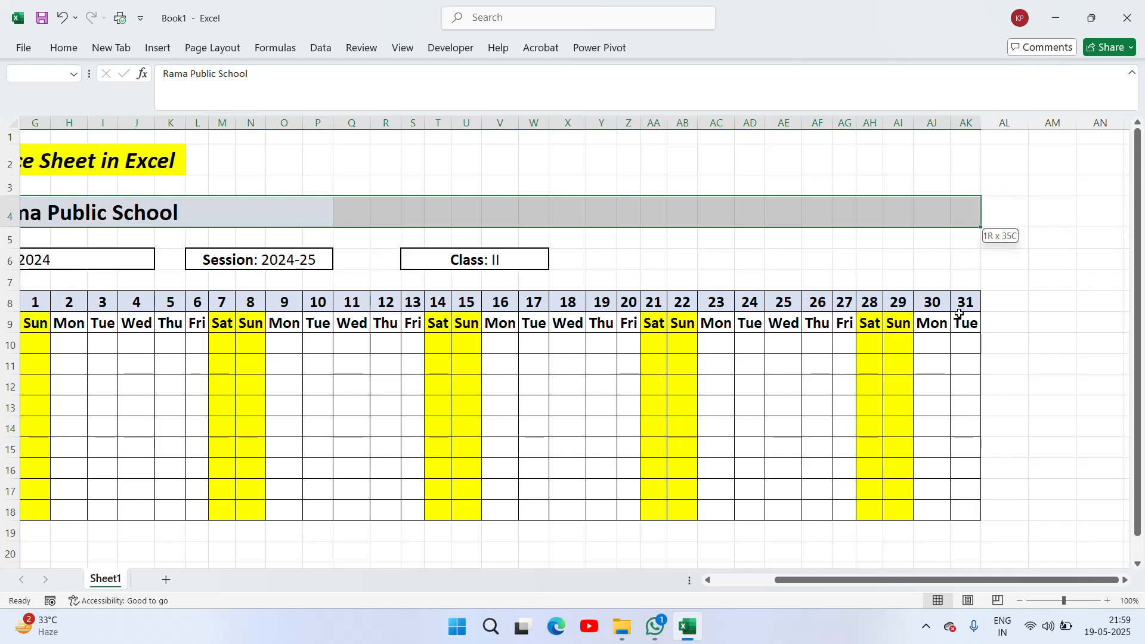
{"action": "left_click", "coordinate": [64, 48]}
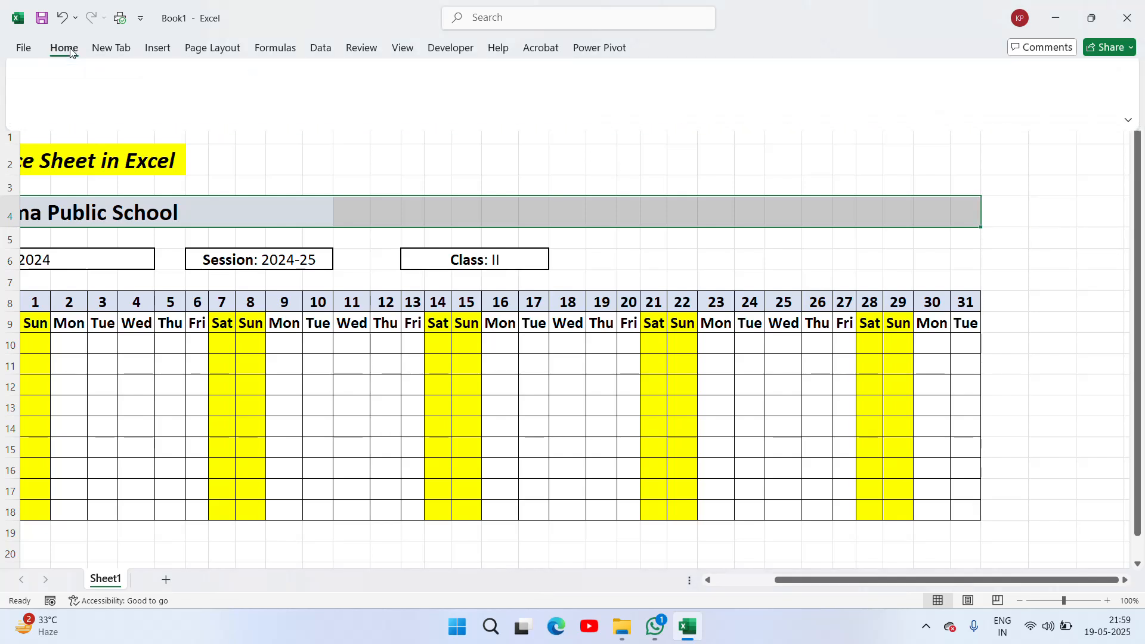
{"action": "left_click", "coordinate": [445, 101]}
{"action": "left_click", "coordinate": [445, 102]}
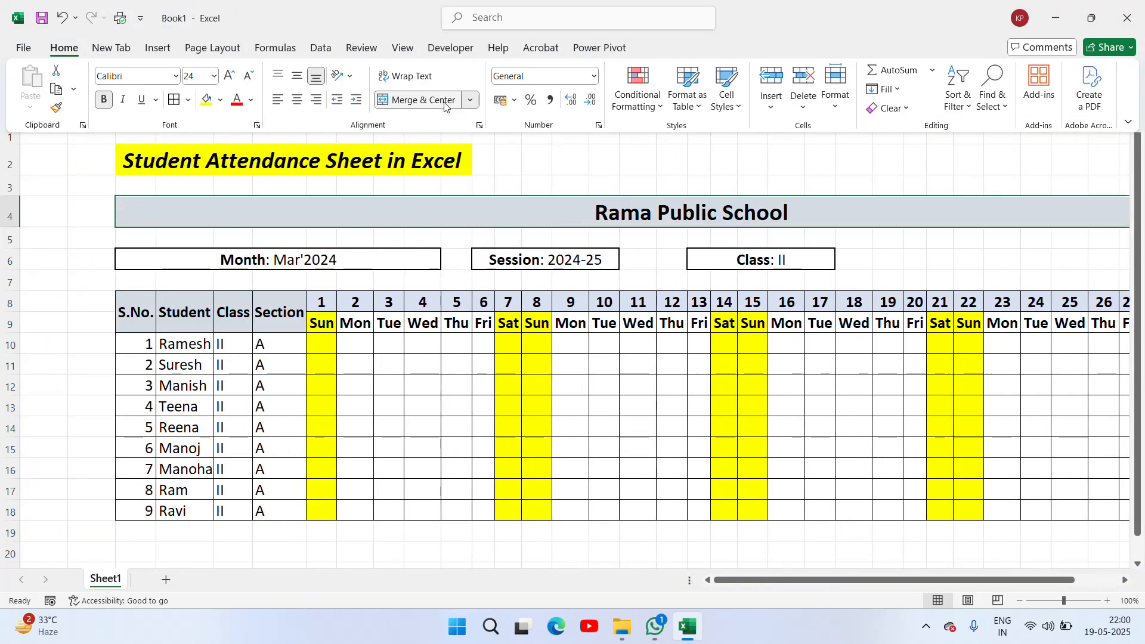
- Examine the heading's span over the day columns out to day 31
{"action": "left_click", "coordinate": [729, 247]}
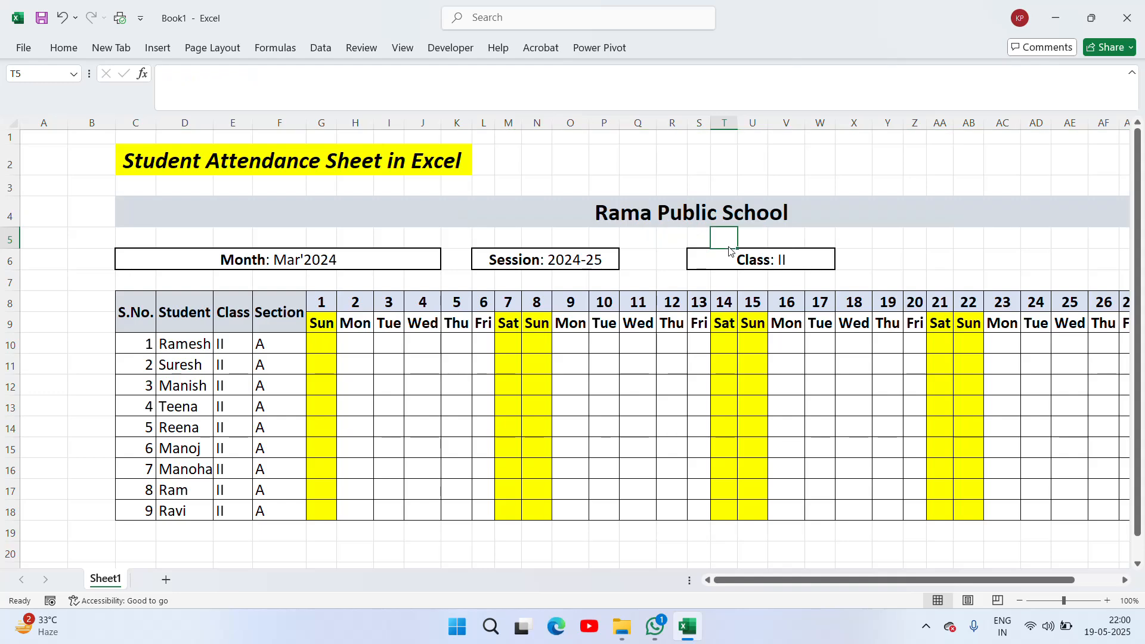
{"action": "key", "text": "Right"}
{"action": "key", "text": "Right"}
{"action": "key", "text": "Right"}
{"action": "key", "text": "Right"}
{"action": "key", "text": "Right"}
{"action": "key", "text": "Right"}
{"action": "key", "text": "Right"}
{"action": "key", "text": "Right"}
{"action": "key", "text": "Right"}
{"action": "key", "text": "Right"}
{"action": "key", "text": "Right"}
{"action": "key", "text": "Right"}
{"action": "key", "text": "Right"}
{"action": "key", "text": "Right"}
{"action": "key", "text": "Right"}
{"action": "key", "text": "Right"}
{"action": "key", "text": "Right"}
{"action": "key", "text": "Right"}
{"action": "key", "text": "Right"}
{"action": "key", "text": "Left"}
{"action": "key", "text": "Left"}
{"action": "key", "text": "Left"}
{"action": "key", "text": "Left"}
{"action": "key", "text": "Left"}
{"action": "key", "text": "Left"}
{"action": "key", "text": "Left"}
{"action": "key", "text": "Left"}
{"action": "key", "text": "Left"}
{"action": "key", "text": "Left"}
{"action": "key", "text": "Left"}
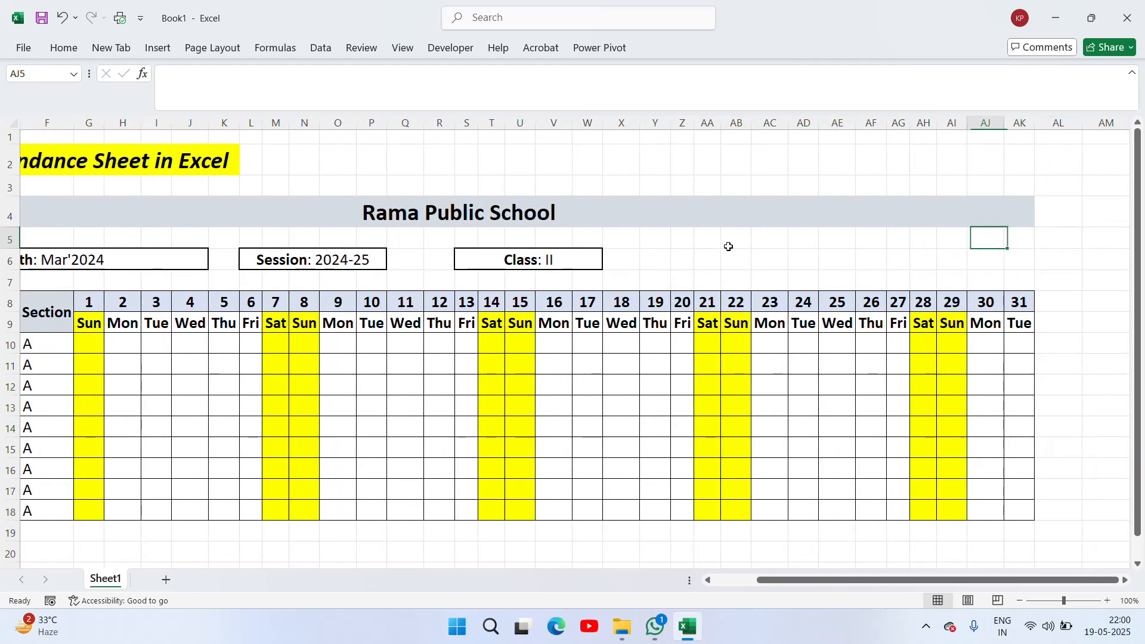
{"action": "key", "text": "Left"}
{"action": "key", "text": "Left"}
{"action": "key", "text": "Left"}
{"action": "key", "text": "Left"}
{"action": "key", "text": "Left"}
{"action": "key", "text": "Left"}
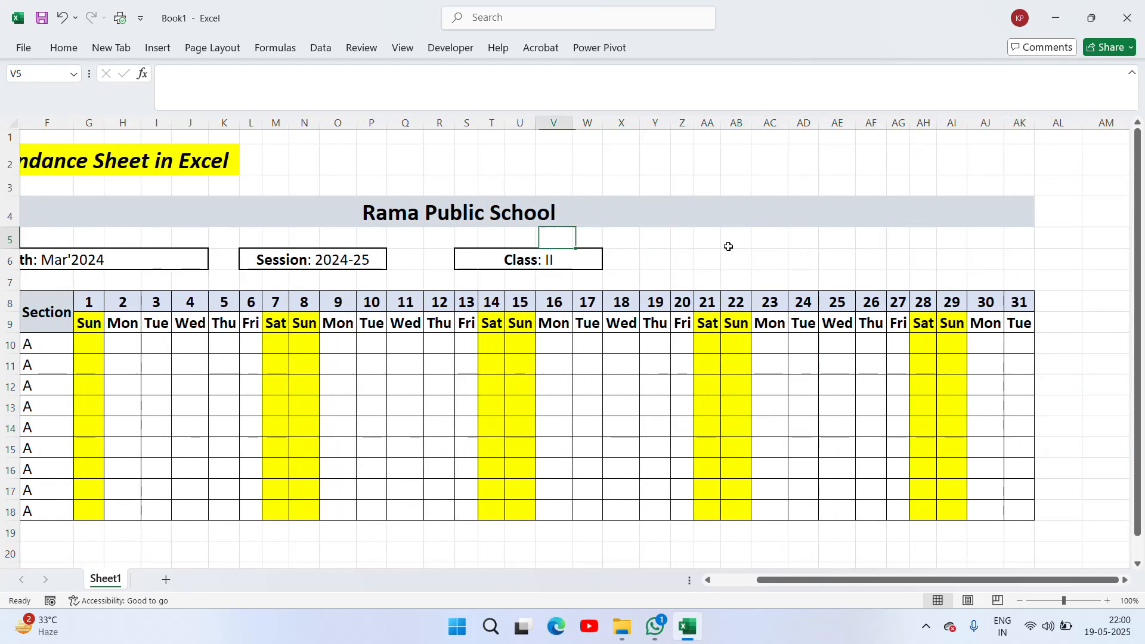
- Enter H in G10 for the first student on Sunday, day 1
{"action": "key", "text": "Down"}
{"action": "key", "text": "Down"}
{"action": "key", "text": "Down"}
{"action": "key", "text": "Down"}
{"action": "key", "text": "Left"}
{"action": "key", "text": "Left"}
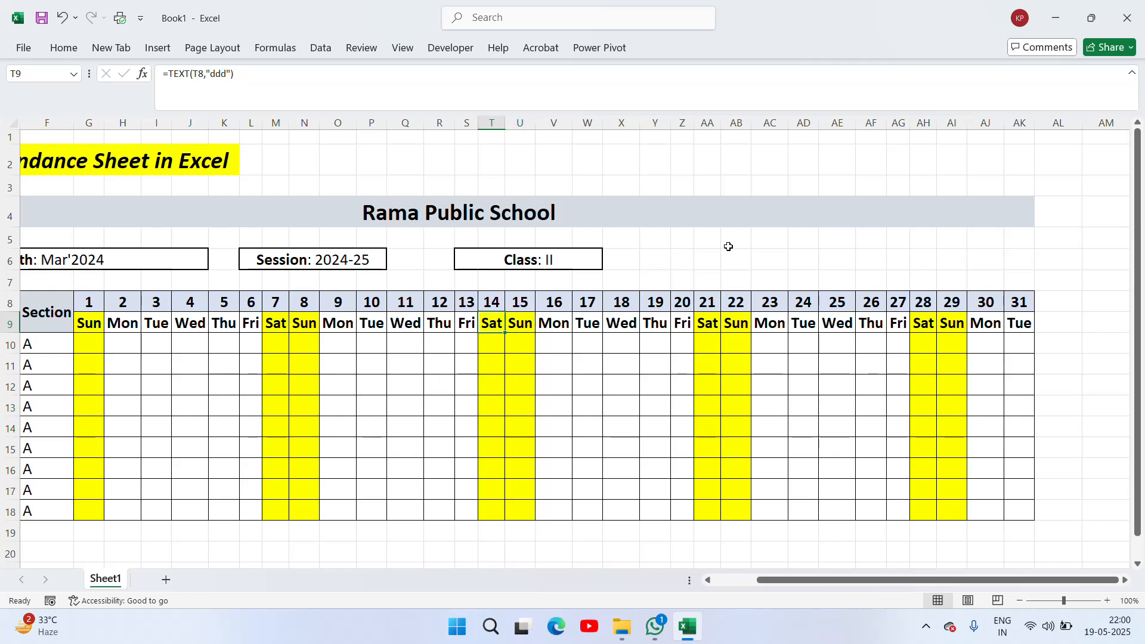
{"action": "key", "text": "Left"}
{"action": "key", "text": "Home"}
{"action": "key", "text": "Right"}
{"action": "key", "text": "Right"}
{"action": "key", "text": "Right"}
{"action": "key", "text": "Right"}
{"action": "key", "text": "Right"}
{"action": "key", "text": "Right"}
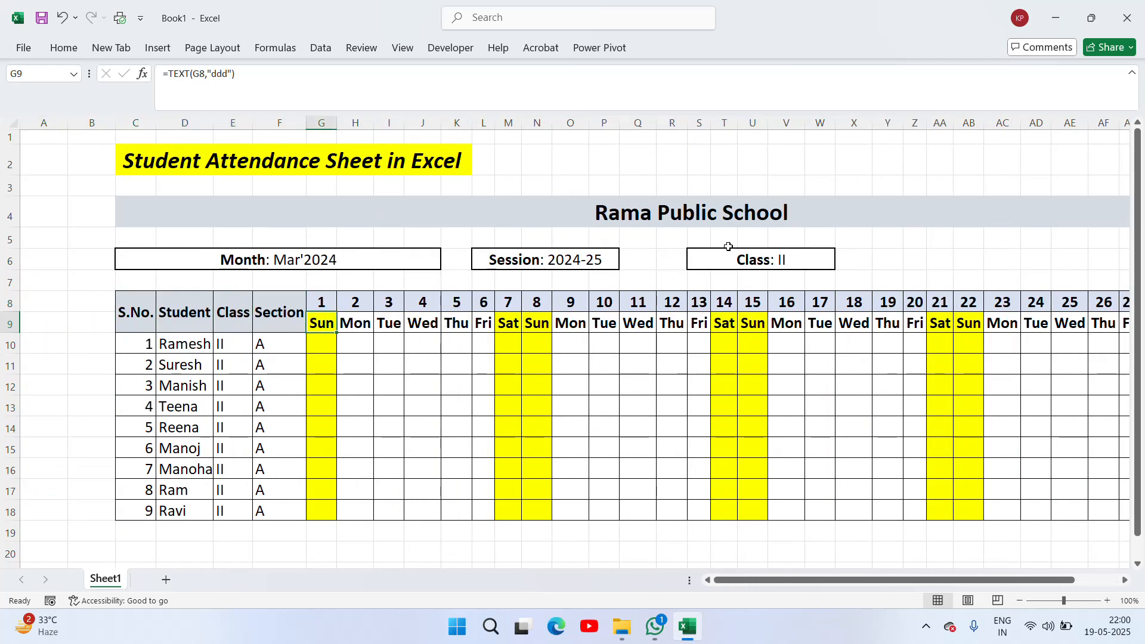
{"action": "key", "text": "Down"}
{"action": "type", "text": "H"}
{"action": "key", "text": "Return"}
{"action": "key", "text": "Up"}
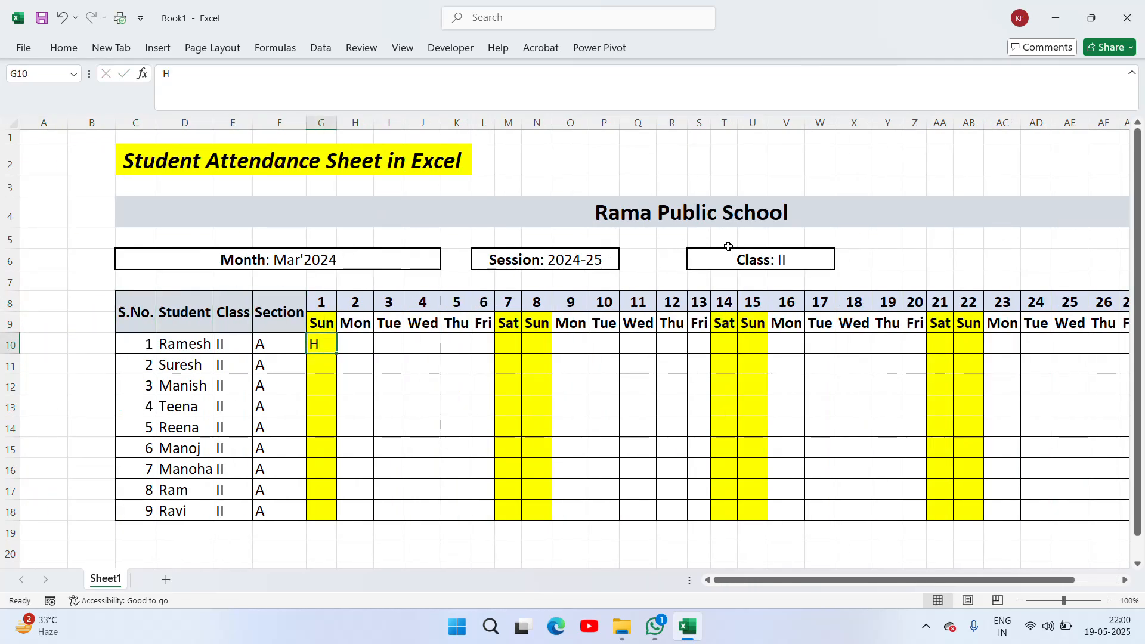
- Copy the H mark from G10 to all nine students' day 1 cells, G10:G18
{"action": "key", "text": "ctrl+c"}
{"action": "key", "text": "Left"}
{"action": "key", "text": "ctrl+Down"}
{"action": "key", "text": "Right"}
{"action": "key", "text": "ctrl+shift+Up"}
{"action": "key", "text": "Return"}
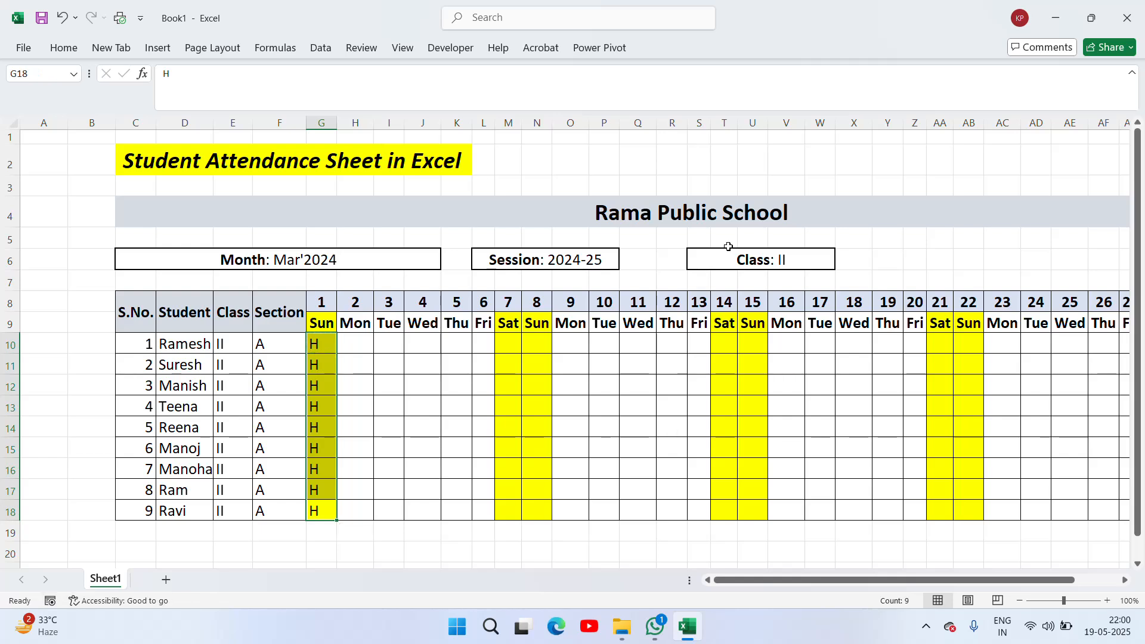
- Copy the H marks in G10:G18 onto the Saturday and Sunday columns for days 7 and 8, M10:N18
{"action": "key", "text": "ctrl+c"}
{"action": "key", "text": "Right"}
{"action": "key", "text": "Right"}
{"action": "key", "text": "Right"}
{"action": "key", "text": "Right"}
{"action": "key", "text": "Up"}
{"action": "key", "text": "Up"}
{"action": "key", "text": "Up"}
{"action": "key", "text": "Up"}
{"action": "key", "text": "Up"}
{"action": "key", "text": "Up"}
{"action": "key", "text": "Up"}
{"action": "key", "text": "Up"}
{"action": "key", "text": "Up"}
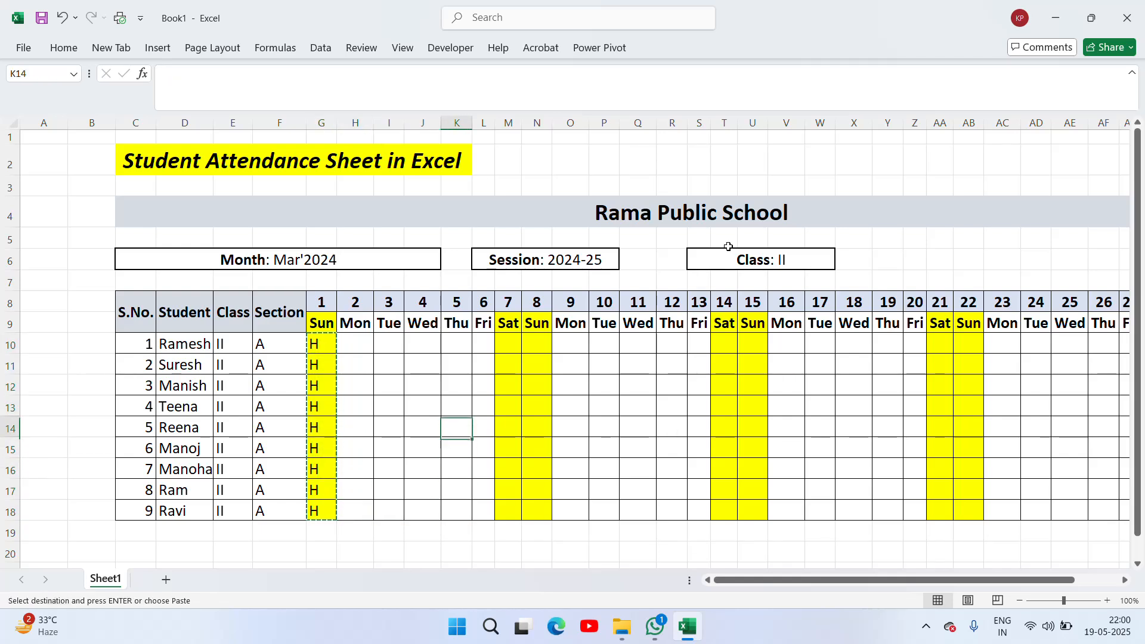
{"action": "key", "text": "Right"}
{"action": "key", "text": "Down"}
{"action": "key", "text": "Right"}
{"action": "key", "text": "shift+Down"}
{"action": "key", "text": "shift+Down"}
{"action": "key", "text": "shift+Down"}
{"action": "key", "text": "shift+Down"}
{"action": "key", "text": "shift+Down"}
{"action": "key", "text": "shift+Down"}
{"action": "key", "text": "shift+Down"}
{"action": "key", "text": "shift+Down"}
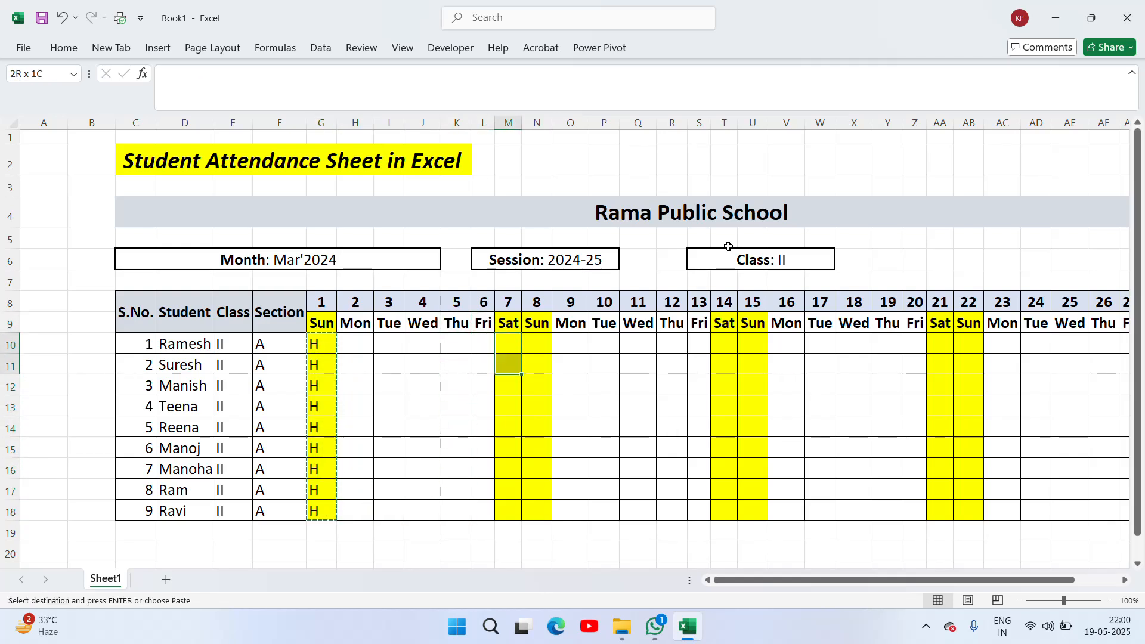
{"action": "key", "text": "shift+Right"}
{"action": "key", "text": "ctrl+v"}
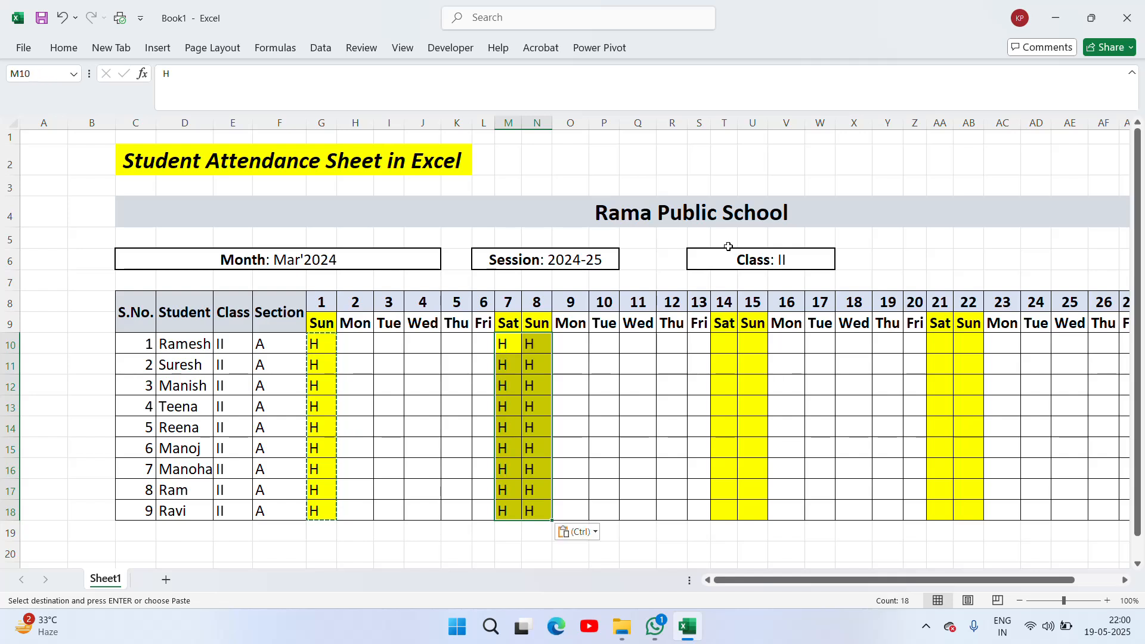
- Paste the copied H marks onto the Saturday and Sunday columns for days 14 and 15, T10:U18
{"action": "key", "text": "Right"}
{"action": "key", "text": "Right"}
{"action": "key", "text": "Right"}
{"action": "key", "text": "Right"}
{"action": "key", "text": "Right"}
{"action": "key", "text": "Right"}
{"action": "key", "text": "Right"}
{"action": "key", "text": "shift+Right"}
{"action": "key", "text": "shift+Down"}
{"action": "key", "text": "shift+Down"}
{"action": "key", "text": "shift+Down"}
{"action": "key", "text": "shift+Down"}
{"action": "key", "text": "shift+Down"}
{"action": "key", "text": "shift+Down"}
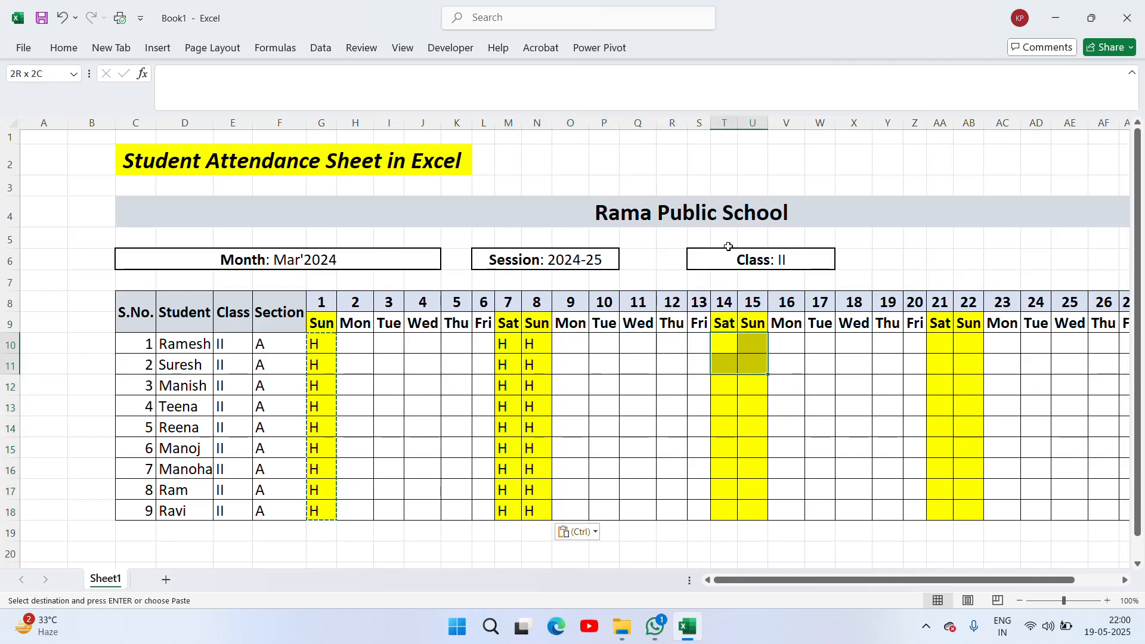
{"action": "key", "text": "shift+Down"}
{"action": "key", "text": "shift+Down"}
{"action": "key", "text": "ctrl+v"}
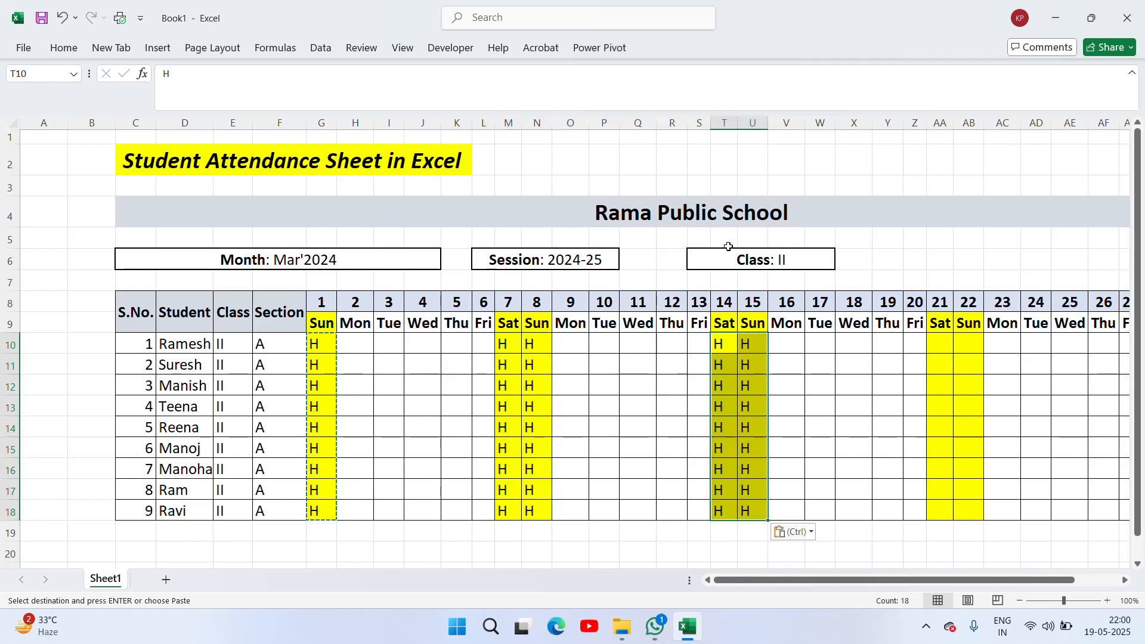
- Paste the copied H marks onto the Saturday and Sunday columns for days 21 and 22, AA10:AB18
{"action": "key", "text": "Right"}
{"action": "key", "text": "Right"}
{"action": "key", "text": "Right"}
{"action": "key", "text": "Right"}
{"action": "key", "text": "Right"}
{"action": "key", "text": "Right"}
{"action": "key", "text": "Right"}
{"action": "key", "text": "shift+Right"}
{"action": "key", "text": "shift+Down"}
{"action": "key", "text": "shift+Down"}
{"action": "key", "text": "shift+Down"}
{"action": "key", "text": "shift+Down"}
{"action": "key", "text": "shift+Down"}
{"action": "key", "text": "shift+Down"}
{"action": "key", "text": "shift+Down"}
{"action": "key", "text": "shift+Down"}
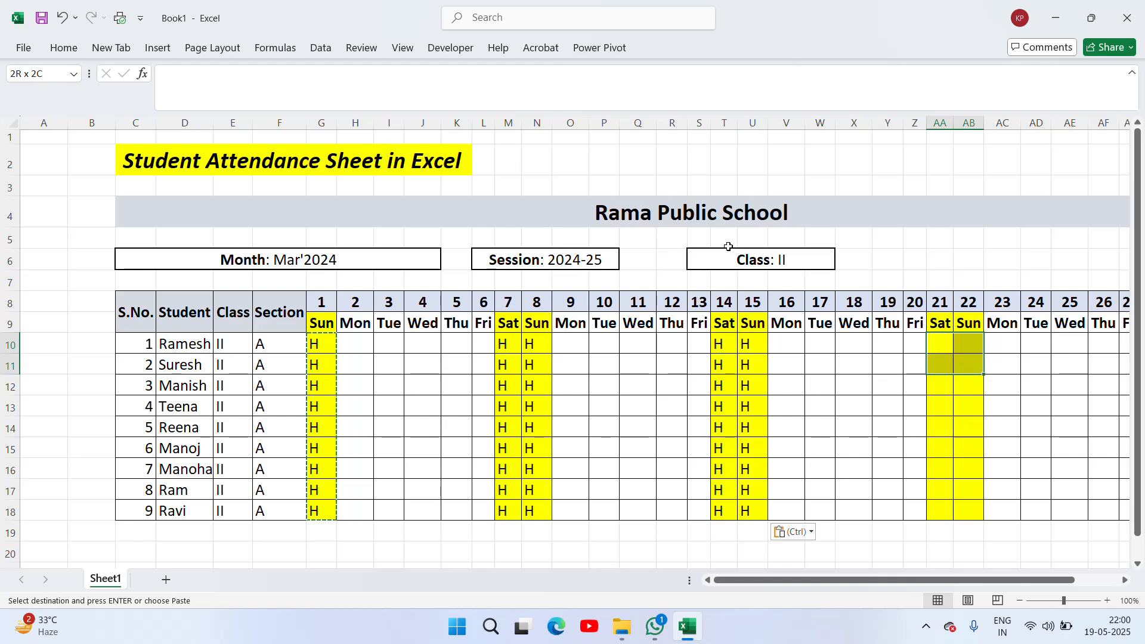
{"action": "key", "text": "ctrl+v"}
- Paste the copied H marks onto the Saturday and Sunday columns for days 28 and 29, AH10:AI18
{"action": "key", "text": "Right"}
{"action": "key", "text": "Right"}
{"action": "key", "text": "Right"}
{"action": "key", "text": "Right"}
{"action": "key", "text": "Right"}
{"action": "key", "text": "Right"}
{"action": "key", "text": "Right"}
{"action": "key", "text": "Right"}
{"action": "key", "text": "Right"}
{"action": "key", "text": "Right"}
{"action": "key", "text": "Right"}
{"action": "key", "text": "Right"}
{"action": "key", "text": "Right"}
{"action": "key", "text": "Right"}
{"action": "key", "text": "Right"}
{"action": "key", "text": "Right"}
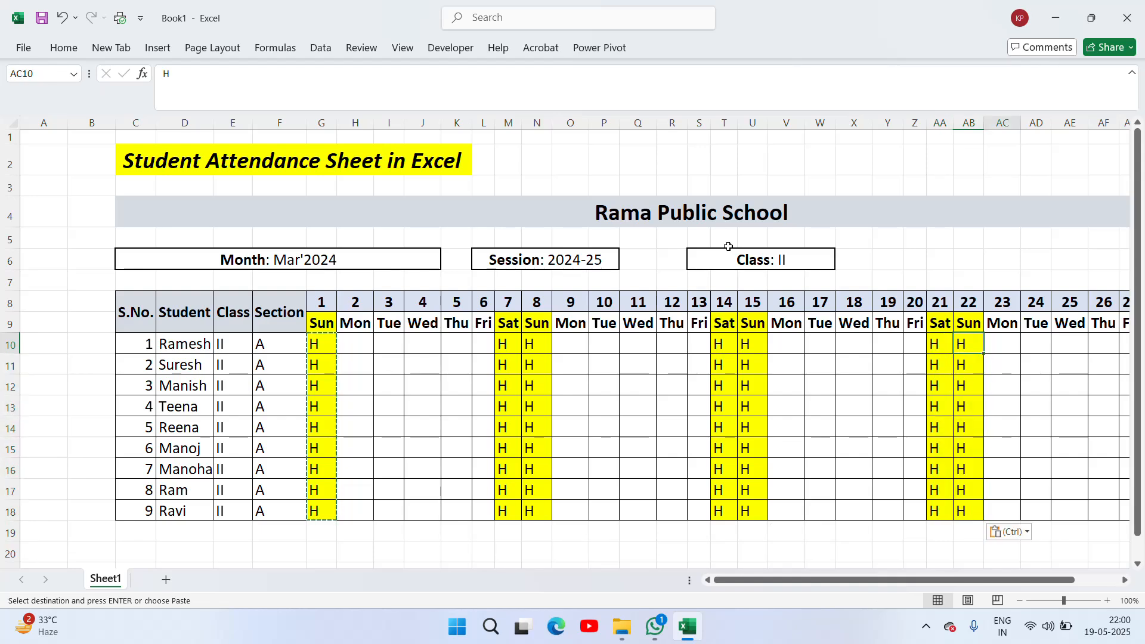
{"action": "key", "text": "Left"}
{"action": "key", "text": "Left"}
{"action": "key", "text": "Left"}
{"action": "key", "text": "Left"}
{"action": "key", "text": "Left"}
{"action": "key", "text": "Left"}
{"action": "key", "text": "Left"}
{"action": "key", "text": "Left"}
{"action": "key", "text": "Left"}
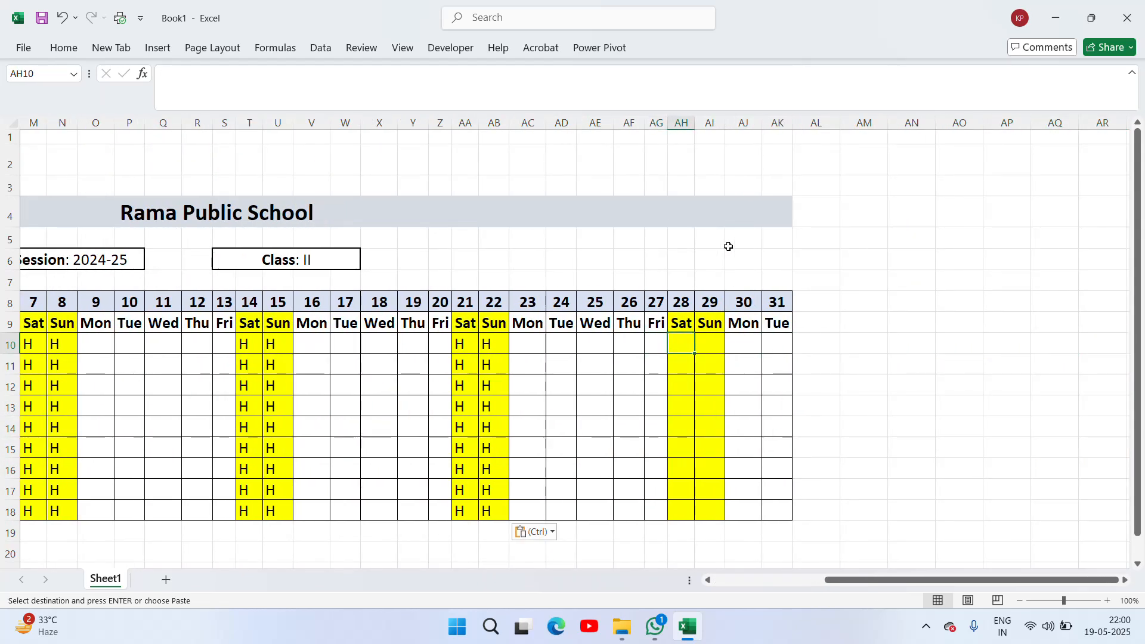
{"action": "key", "text": "shift+Right"}
{"action": "key", "text": "shift+Down"}
{"action": "key", "text": "shift+Down"}
{"action": "key", "text": "shift+Down"}
{"action": "key", "text": "shift+Down"}
{"action": "key", "text": "shift+Down"}
{"action": "key", "text": "shift+Down"}
{"action": "key", "text": "shift+Down"}
{"action": "key", "text": "shift+Down"}
{"action": "key", "text": "ctrl+v"}
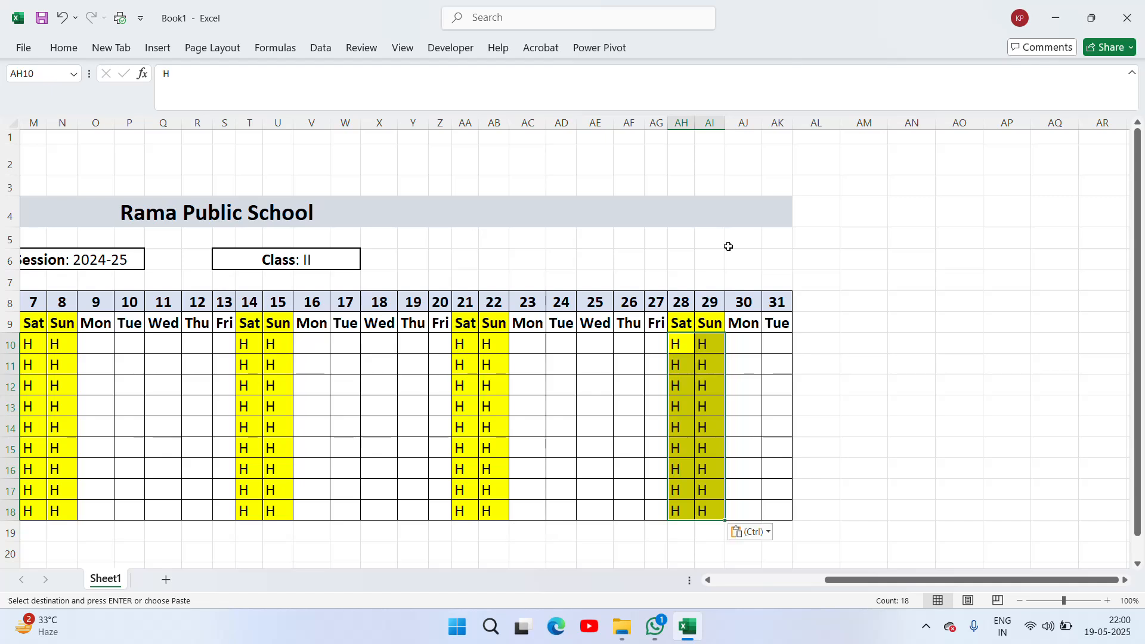
{"action": "key", "text": "Escape"}
- Enter A, P, P, A, P in H10:L10 as the first student's attendance for days 2 to 6
{"action": "key", "text": "Left"}
{"action": "key", "text": "Left"}
{"action": "key", "text": "Left"}
{"action": "key", "text": "Left"}
{"action": "key", "text": "Left"}
{"action": "key", "text": "Left"}
{"action": "key", "text": "Left"}
{"action": "key", "text": "Left"}
{"action": "key", "text": "Left"}
{"action": "key", "text": "Left"}
{"action": "key", "text": "Left"}
{"action": "key", "text": "Left"}
{"action": "key", "text": "Left"}
{"action": "key", "text": "Left"}
{"action": "key", "text": "Left"}
{"action": "key", "text": "Left"}
{"action": "key", "text": "Left"}
{"action": "key", "text": "Left"}
{"action": "key", "text": "Left"}
{"action": "key", "text": "Left"}
{"action": "key", "text": "Left"}
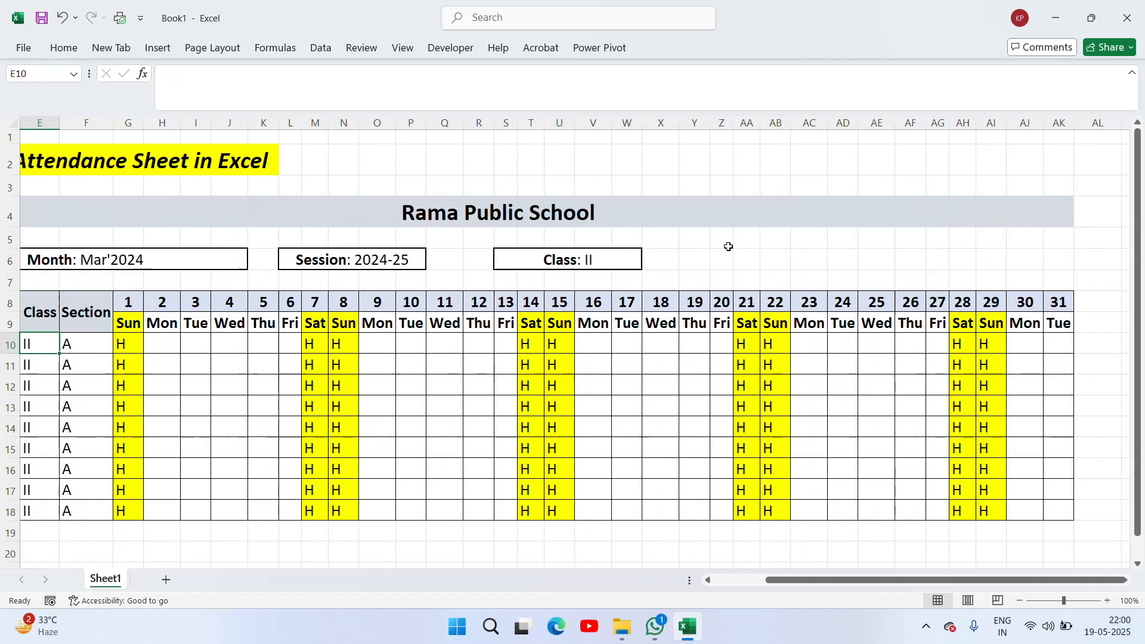
{"action": "key", "text": "Right"}
{"action": "key", "text": "Right"}
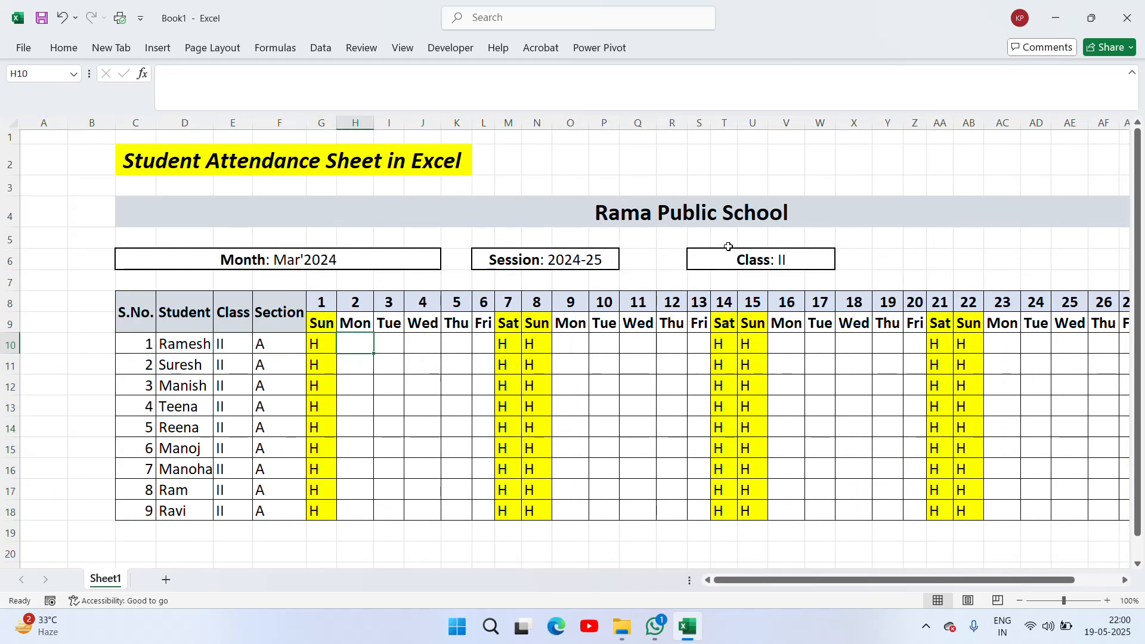
{"action": "type", "text": "A"}
{"action": "key", "text": "Right"}
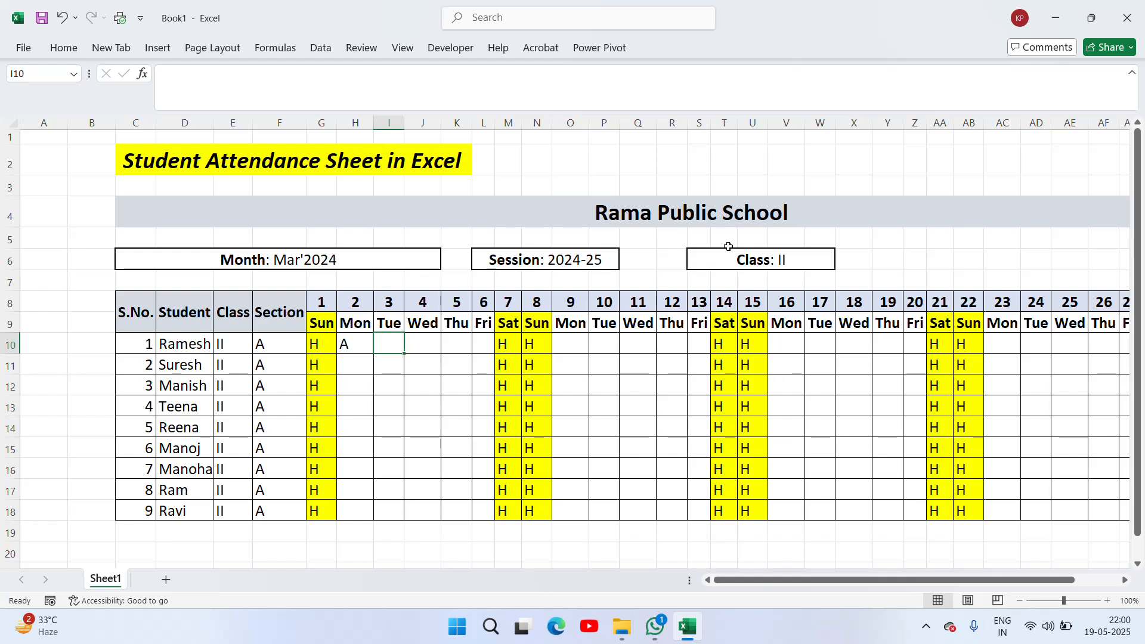
{"action": "type", "text": "P"}
{"action": "key", "text": "Right"}
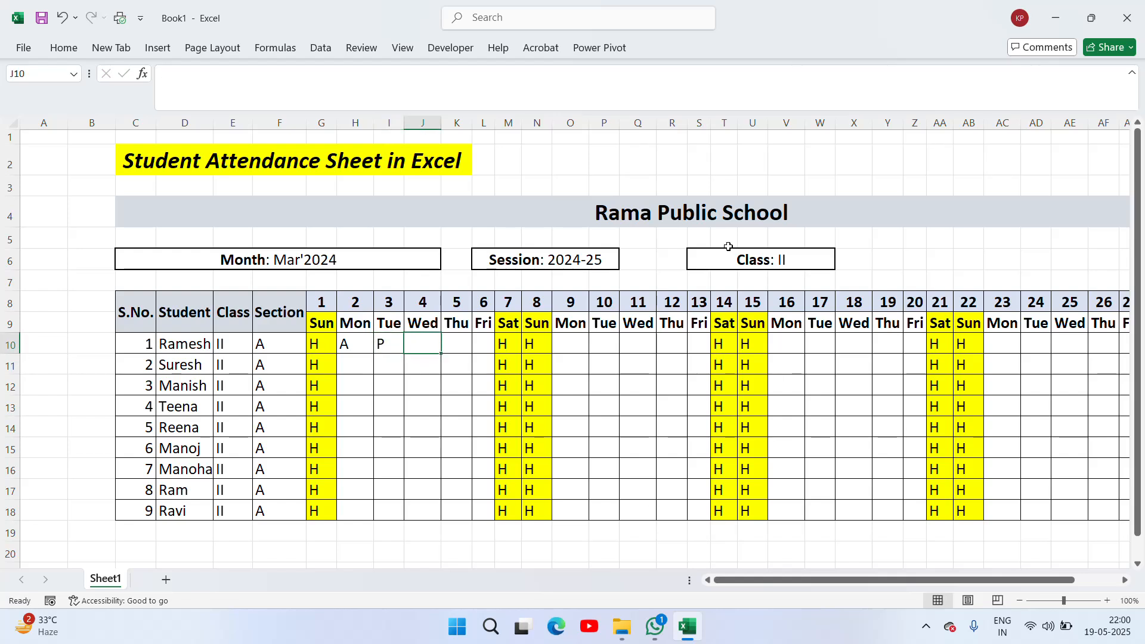
{"action": "type", "text": "P"}
{"action": "key", "text": "Right"}
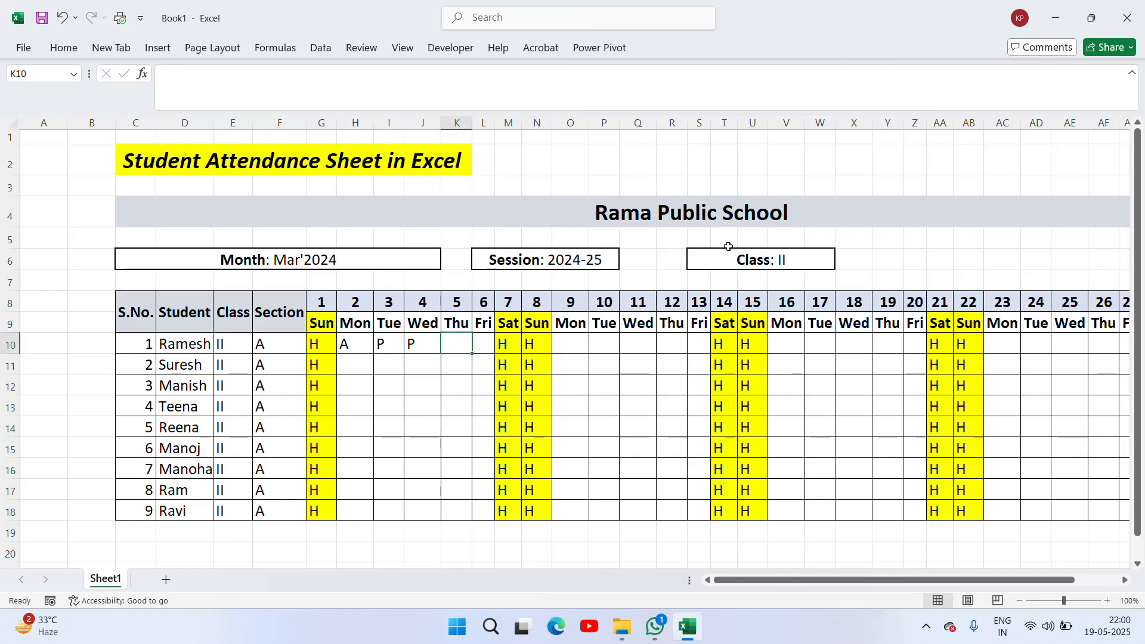
{"action": "type", "text": "A"}
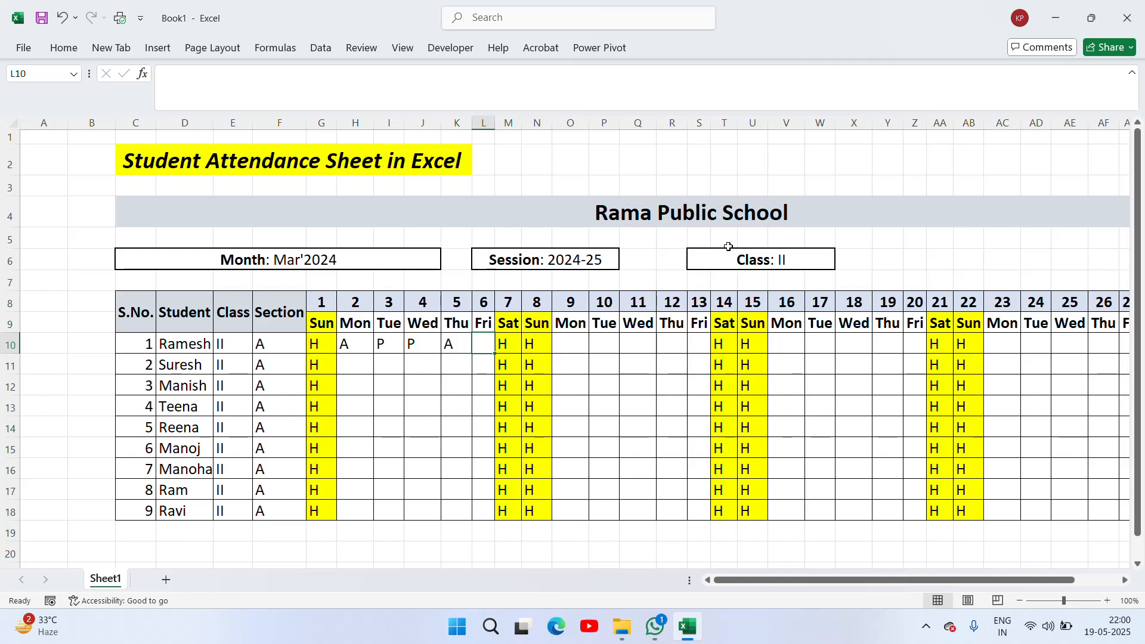
{"action": "type", "text": "P"}
{"action": "key", "text": "Return"}
- Enter P, A, A, P, P in H11:L11 as the second student's attendance for days 2 to 6
{"action": "key", "text": "Left"}
{"action": "key", "text": "Left"}
{"action": "key", "text": "Left"}
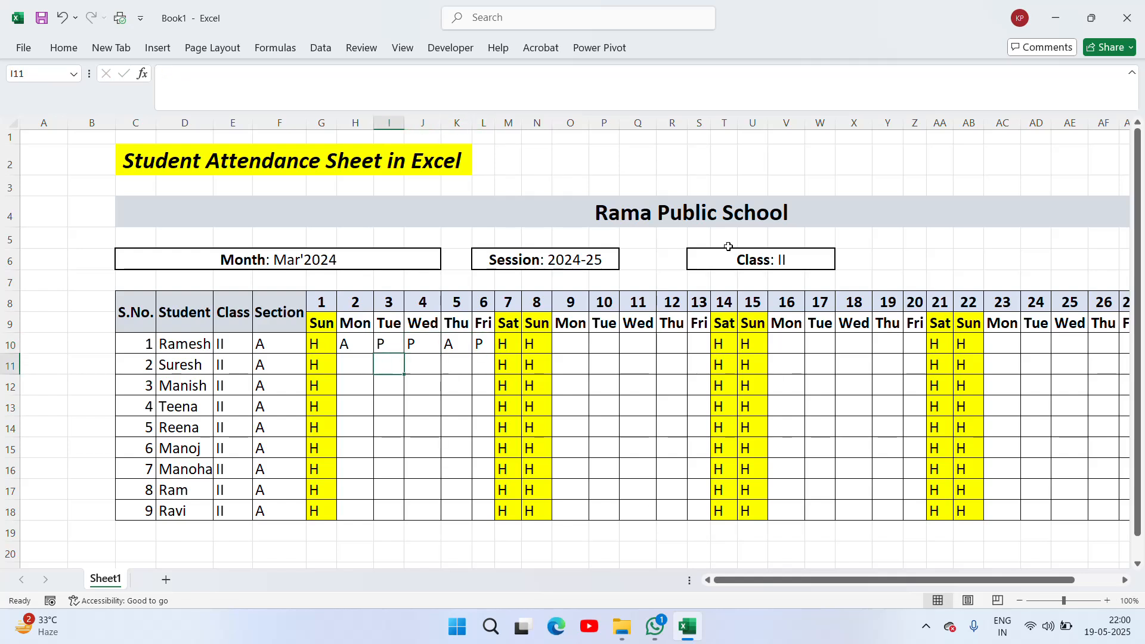
{"action": "type", "text": "P"}
{"action": "key", "text": "Right"}
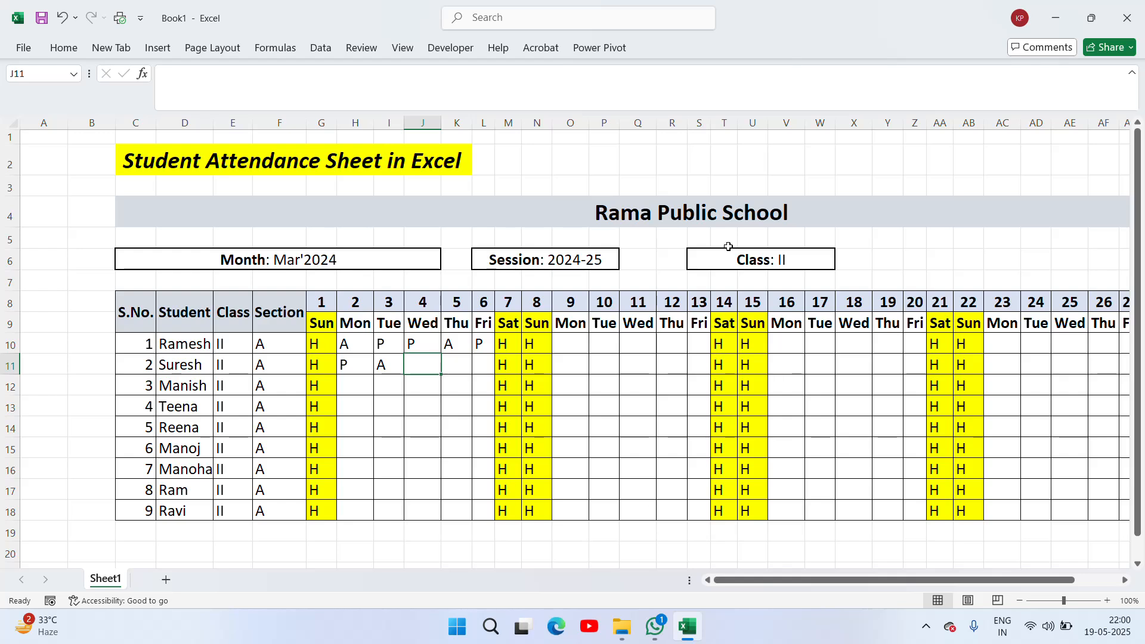
{"action": "key", "text": "Return"}
- Fill H12:L12 for the third student with P, P, A, A, A, reusing the marks copied from I10:K10
{"action": "key", "text": "ctrl+c"}
{"action": "key", "text": "Down"}
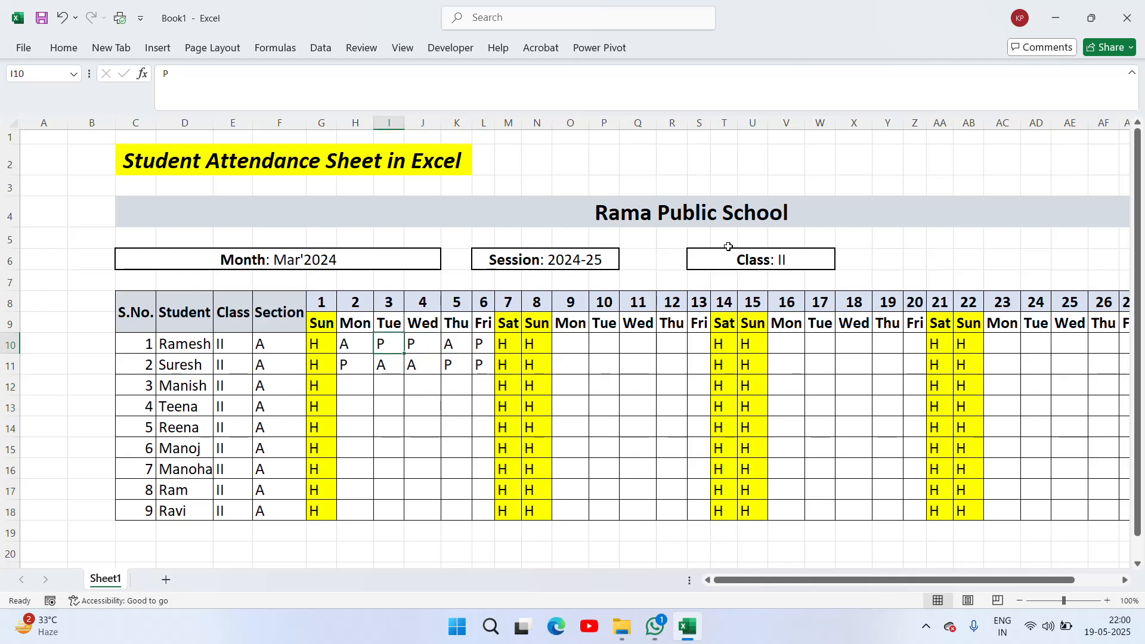
{"action": "key", "text": "ctrl+c"}
{"action": "key", "text": "Down"}
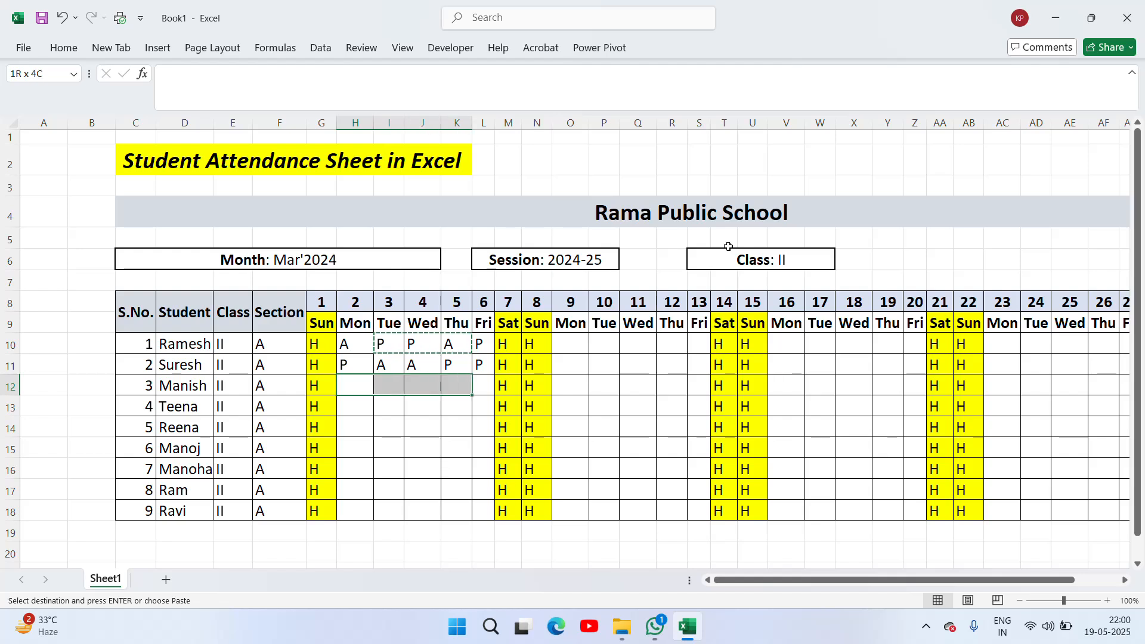
{"action": "key", "text": "Up"}
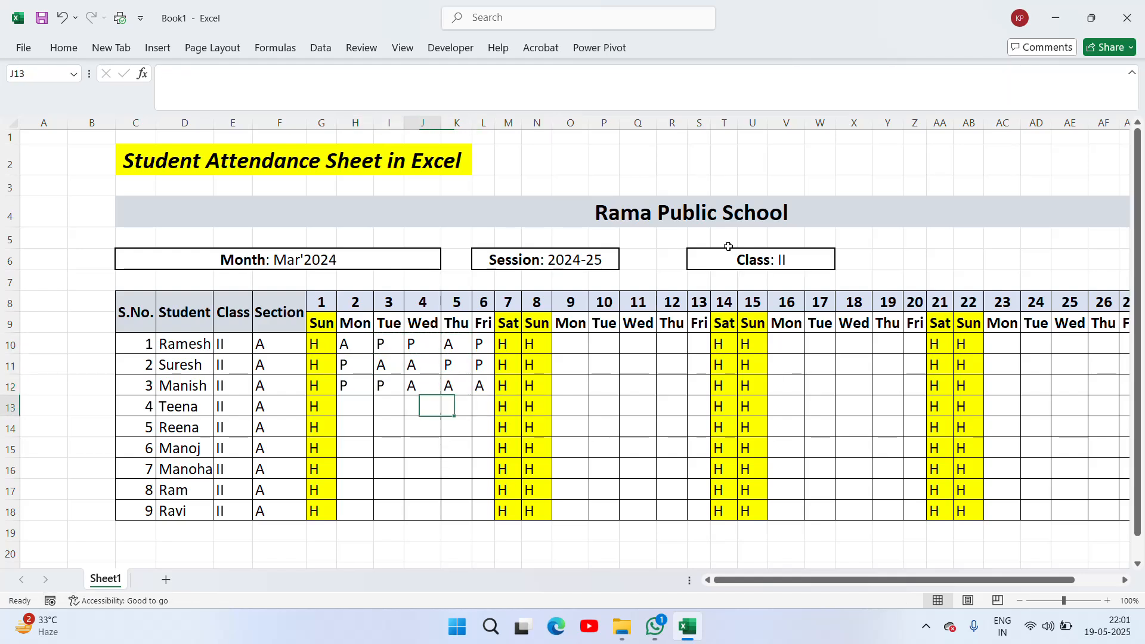
- Copy the marks in H11:K11 onto the fourth student's days 3 to 6, I13:L13
{"action": "key", "text": "Up"}
{"action": "key", "text": "Left"}
{"action": "key", "text": "Left"}
{"action": "key", "text": "ctrl+c"}
{"action": "key", "text": "Down"}
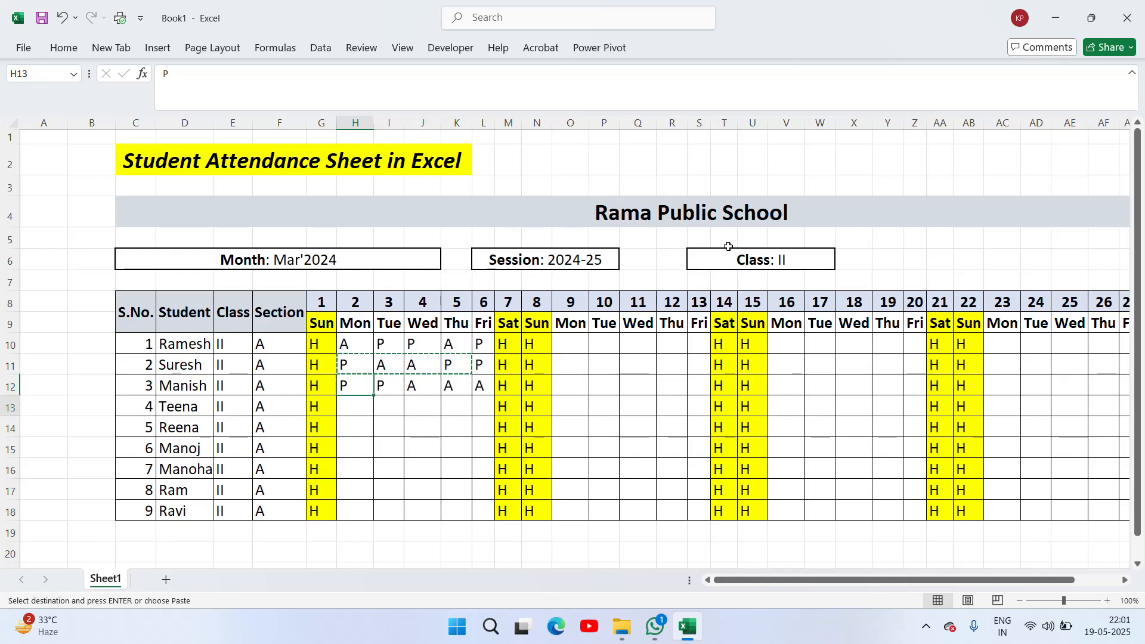
{"action": "key", "text": "ctrl+v"}
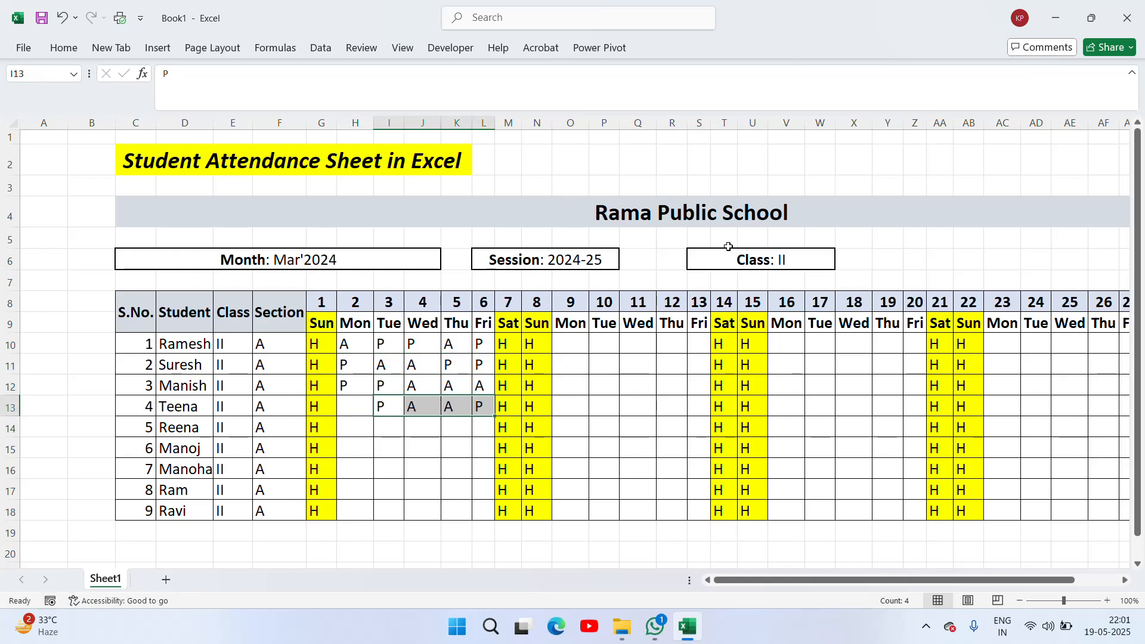
- Copy the A and P marks from H10:I10 onto the fourth student's days 2 and 3, H13:I13
{"action": "key", "text": "Up"}
{"action": "key", "text": "Up"}
{"action": "key", "text": "Left"}
{"action": "key", "text": "Down"}
{"action": "key", "text": "Down"}
{"action": "key", "text": "Down"}
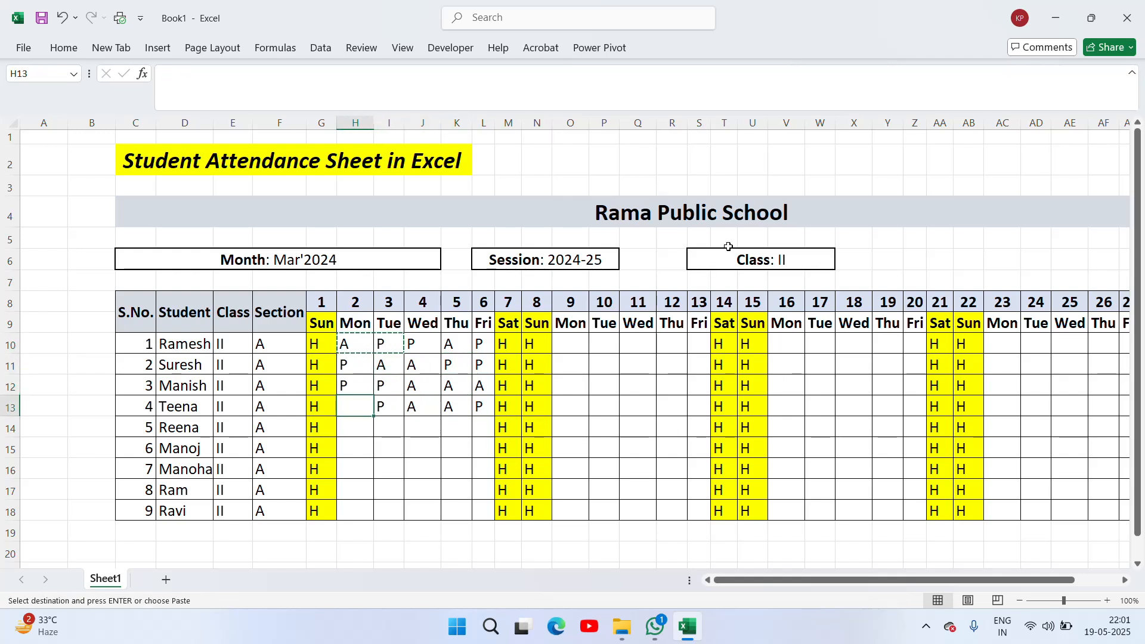
{"action": "key", "text": "Escape"}
- Enter P in H14 for the fifth student and copy the marks in I12:K12 onto I14:K14
{"action": "key", "text": "Down"}
{"action": "key", "text": "Down"}
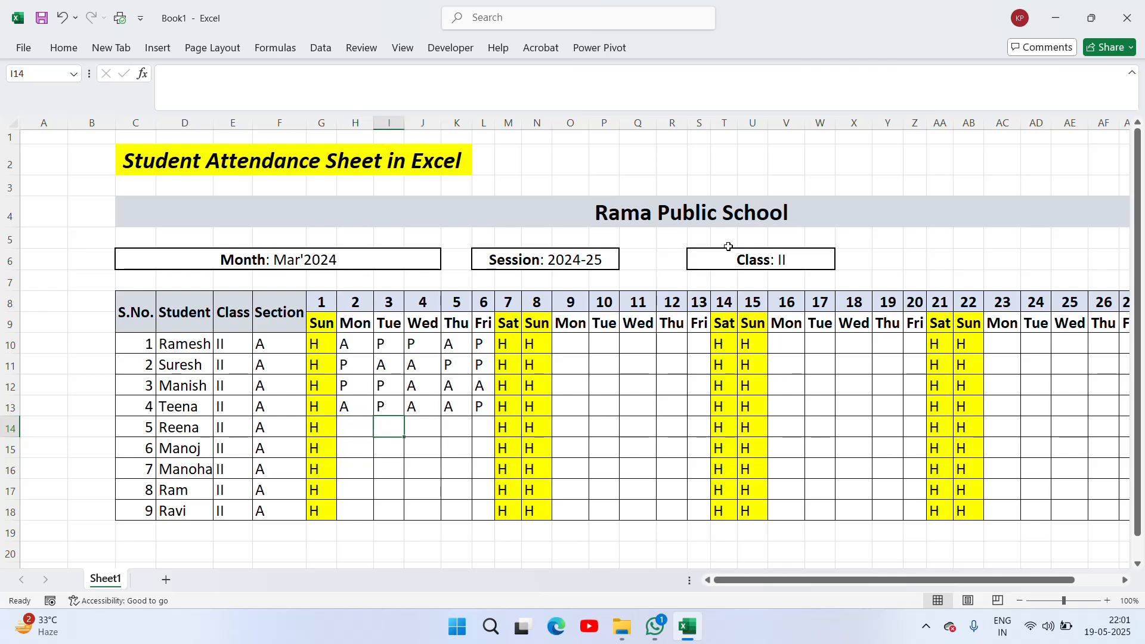
{"action": "key", "text": "Right"}
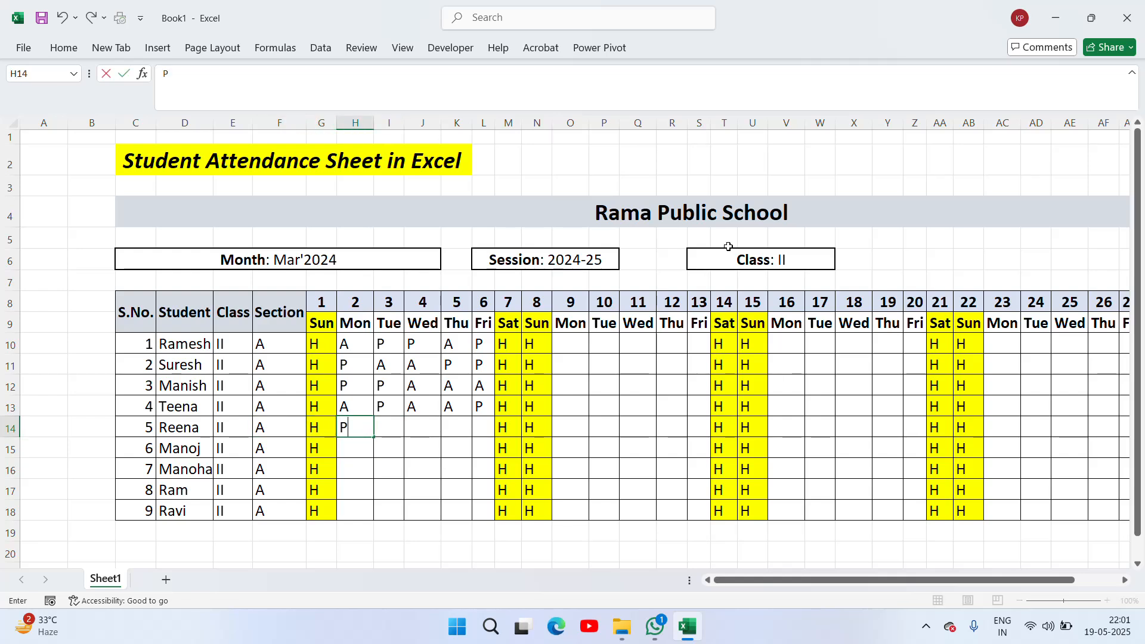
{"action": "key", "text": "ctrl+Return"}
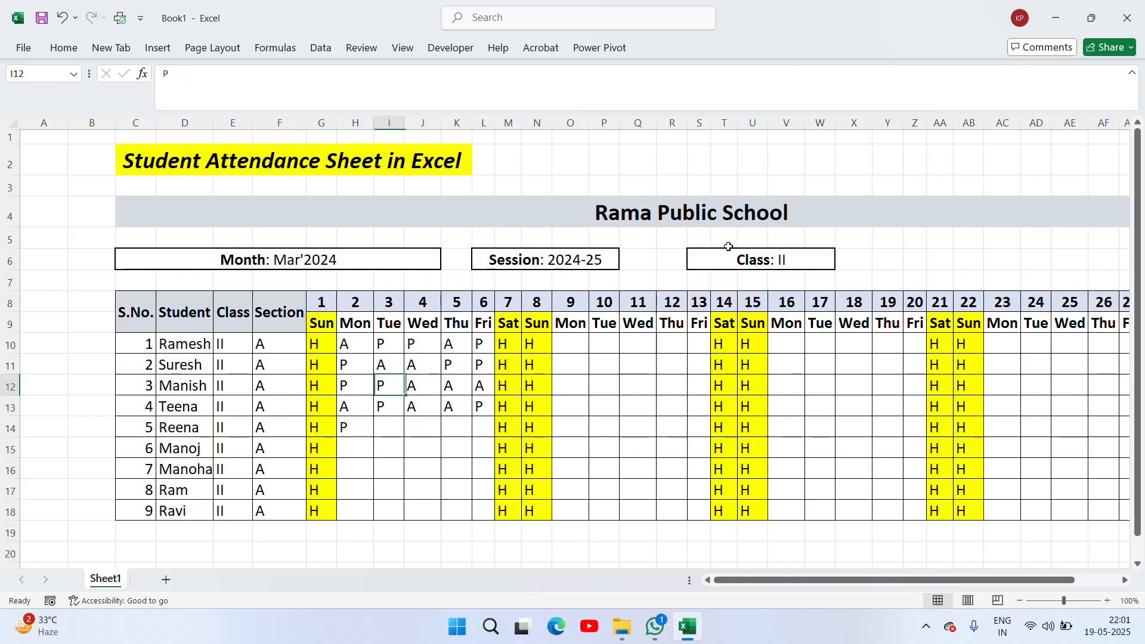
{"action": "key", "text": "ctrl+c"}
{"action": "key", "text": "Down"}
{"action": "key", "text": "Down"}
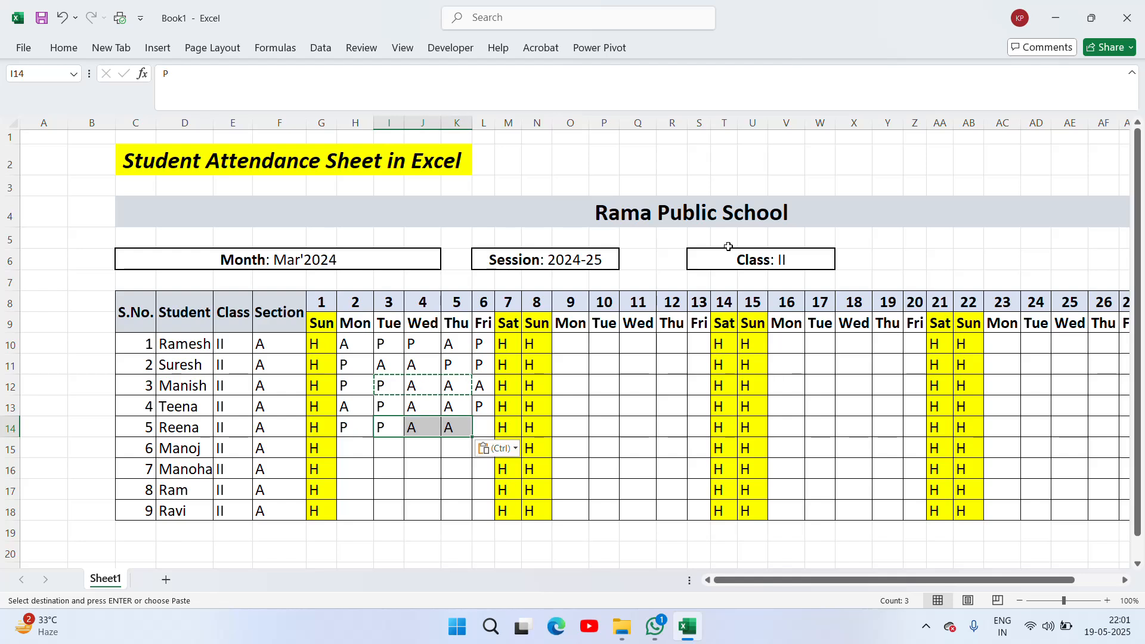
- Copy the A mark from L12 to the fifth student's day 6 cell, L14
{"action": "key", "text": "Escape"}
{"action": "key", "text": "Right"}
{"action": "key", "text": "Up"}
{"action": "key", "text": "Right"}
{"action": "key", "text": "ctrl+c"}
{"action": "key", "text": "Down"}
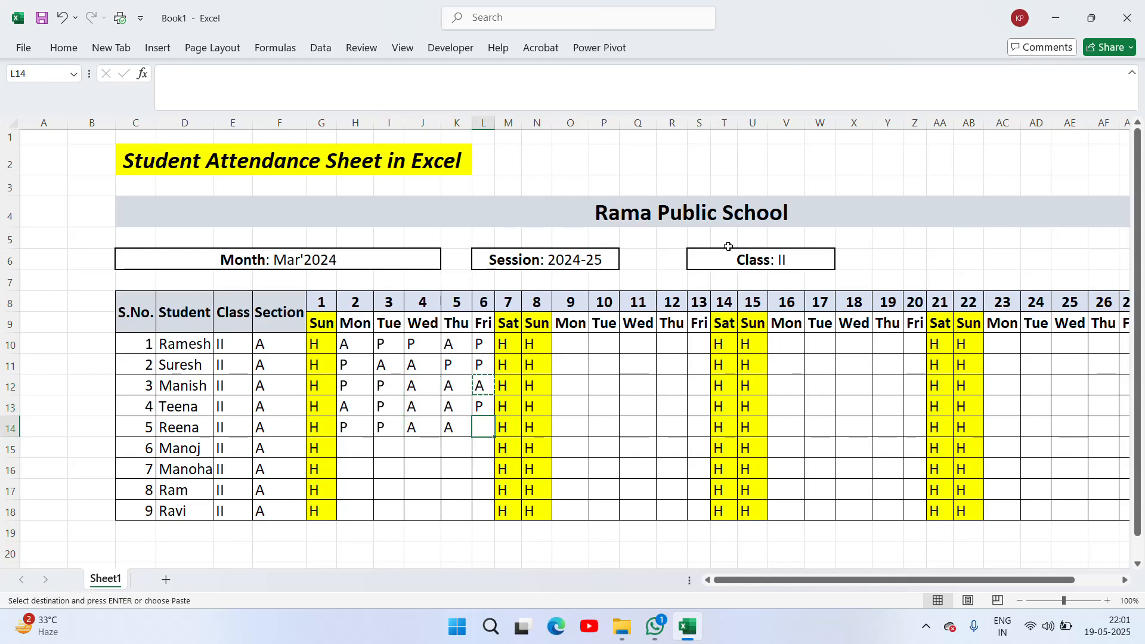
{"action": "key", "text": "Return"}
- Enter A, A, P, P in H15:H18 as the day 2 attendance of students 6 to 9
{"action": "key", "text": "Left"}
{"action": "key", "text": "Down"}
{"action": "key", "text": "Left"}
{"action": "key", "text": "Left"}
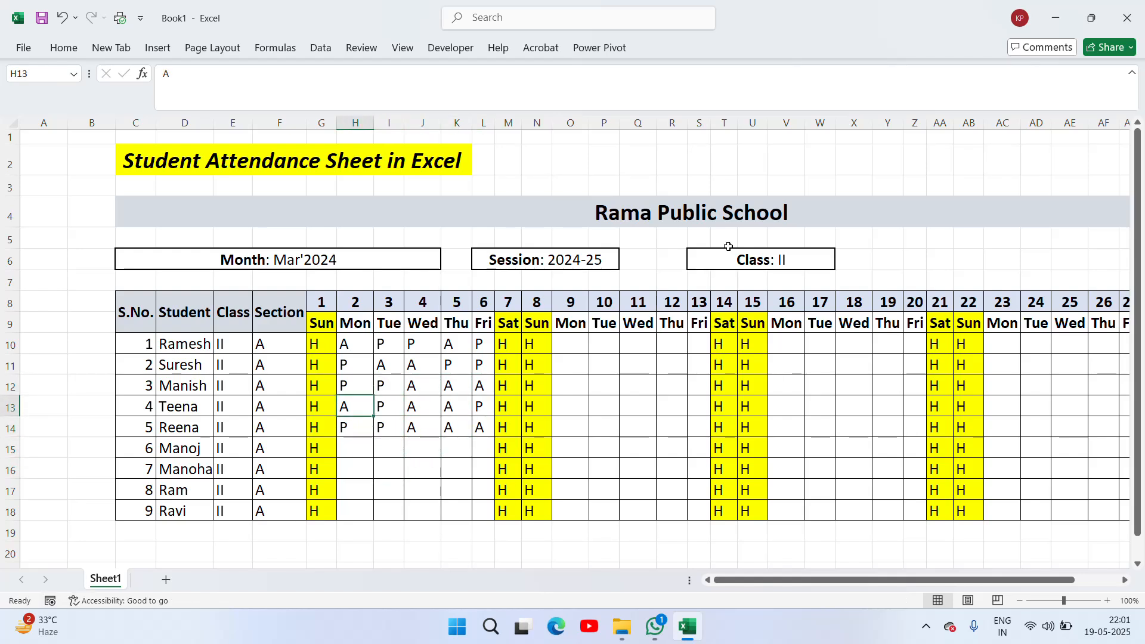
{"action": "type", "text": "A"}
{"action": "key", "text": "Return"}
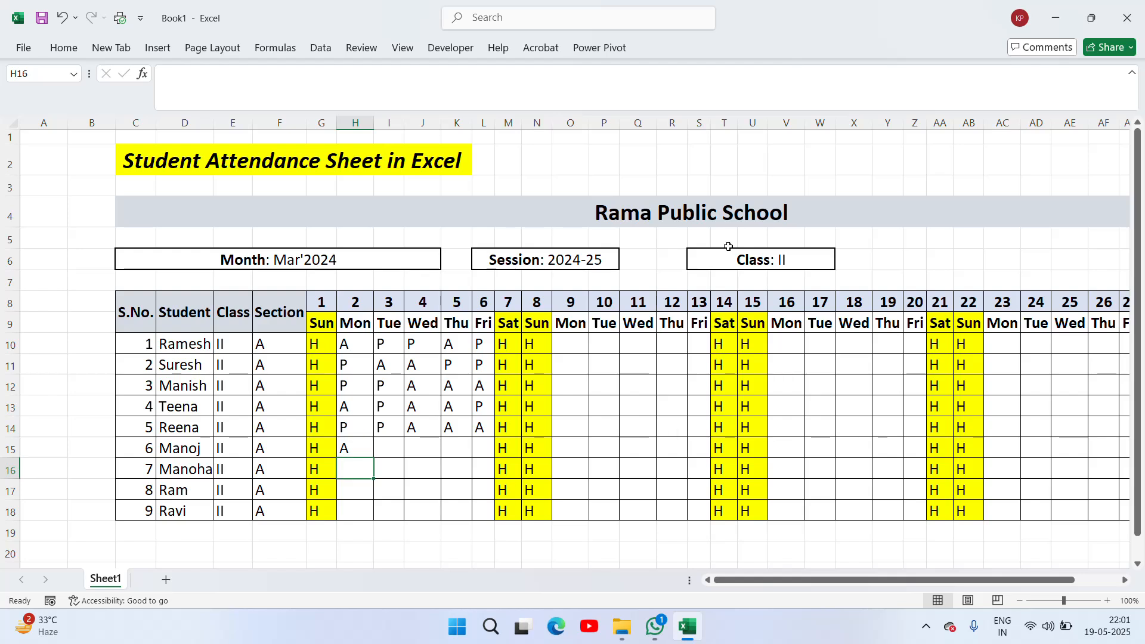
{"action": "key", "text": "Return"}
{"action": "type", "text": "P"}
{"action": "key", "text": "Return"}
{"action": "type", "text": "P"}
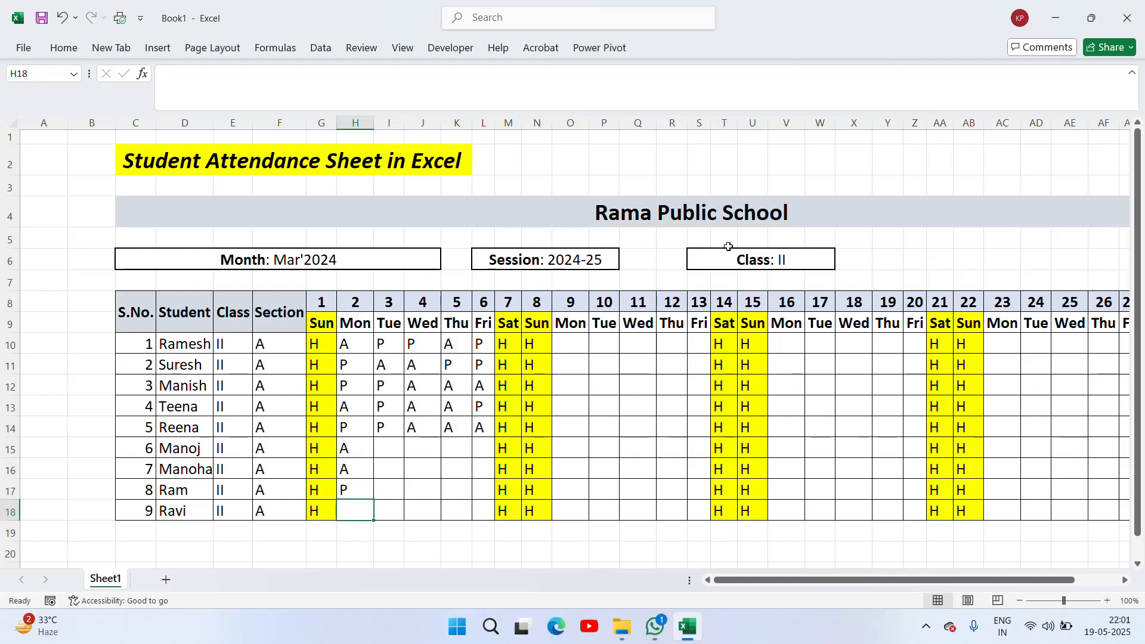
- Enter A in I15 and P in I16 as the day 3 attendance of students 6 and 7
{"action": "key", "text": "Up"}
{"action": "key", "text": "Up"}
{"action": "key", "text": "Up"}
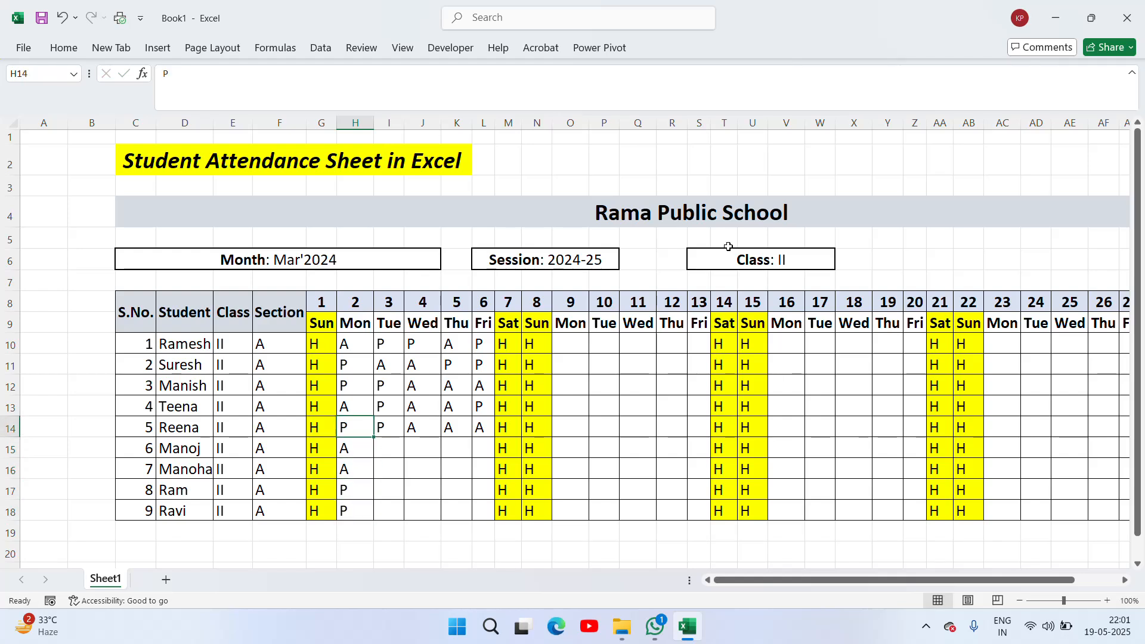
{"action": "key", "text": "Right"}
{"action": "key", "text": "Down"}
{"action": "key", "text": "Down"}
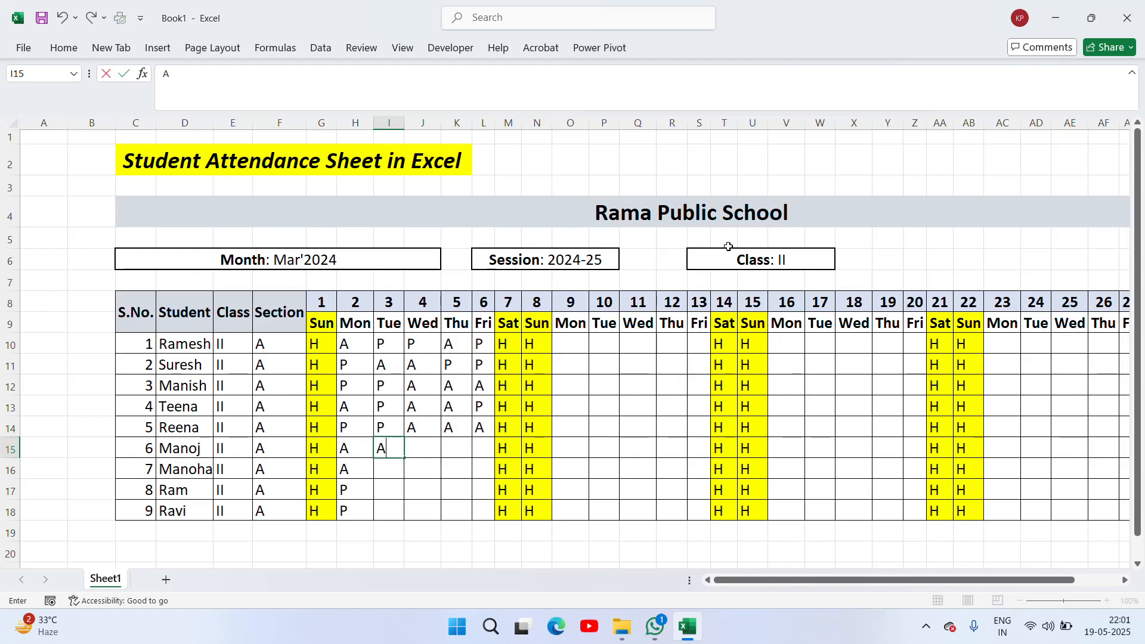
{"action": "type", "text": "A"}
{"action": "key", "text": "Return"}
{"action": "type", "text": "P"}
{"action": "key", "text": "Up"}
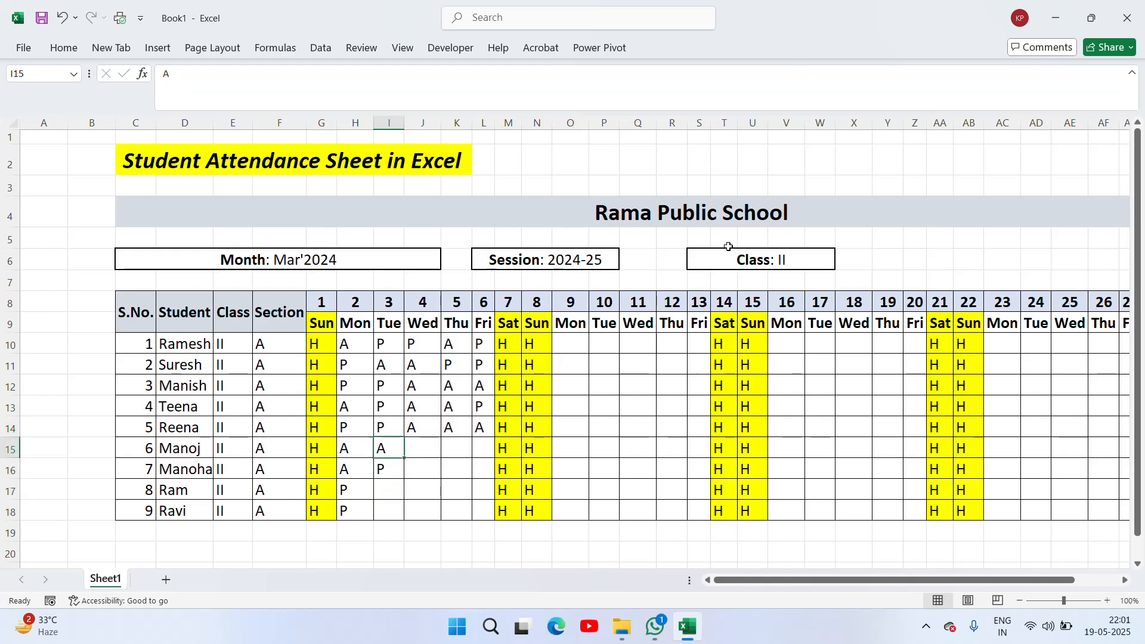
- Enter A, P, P in J15:L15 as the sixth student's attendance for days 4 to 6
{"action": "key", "text": "ctrl+Return"}
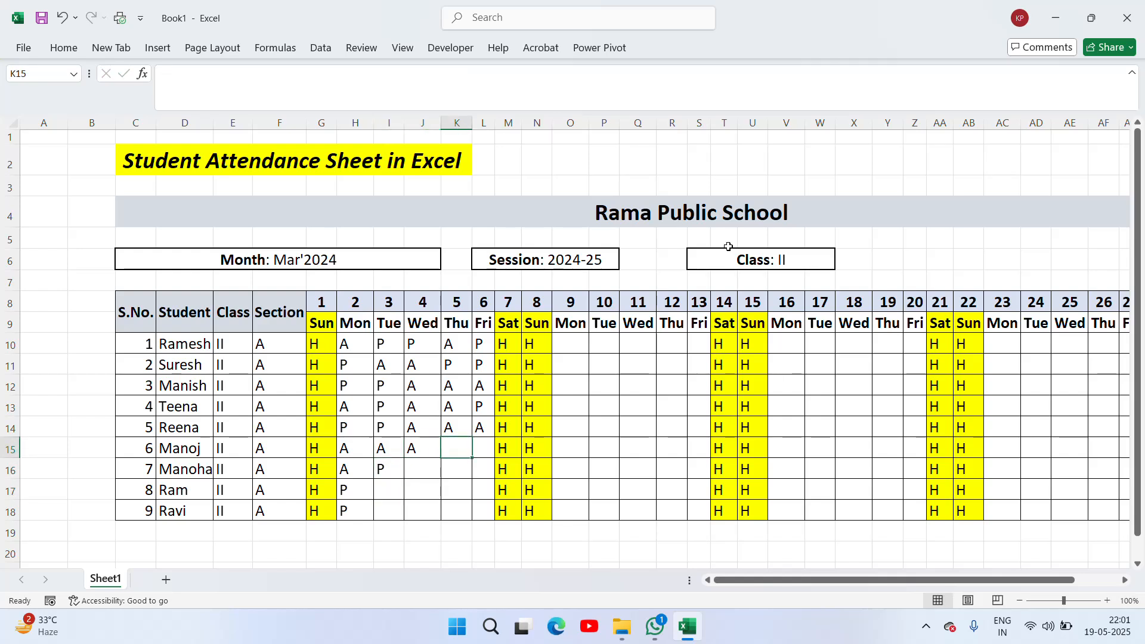
{"action": "type", "text": "P"}
{"action": "key", "text": "Tab"}
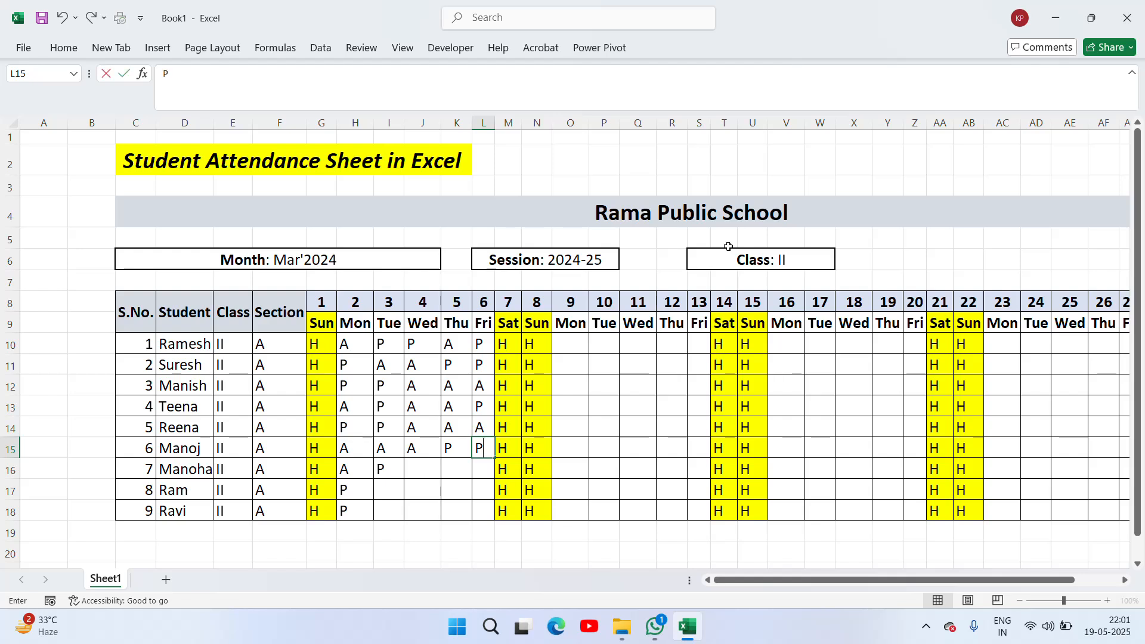
{"action": "key", "text": "Return"}
- Copy the fifth student's day 3 to 6 marks in I14:L14 onto the eighth student's cells I17:L17
{"action": "key", "text": "Left"}
{"action": "key", "text": "Up"}
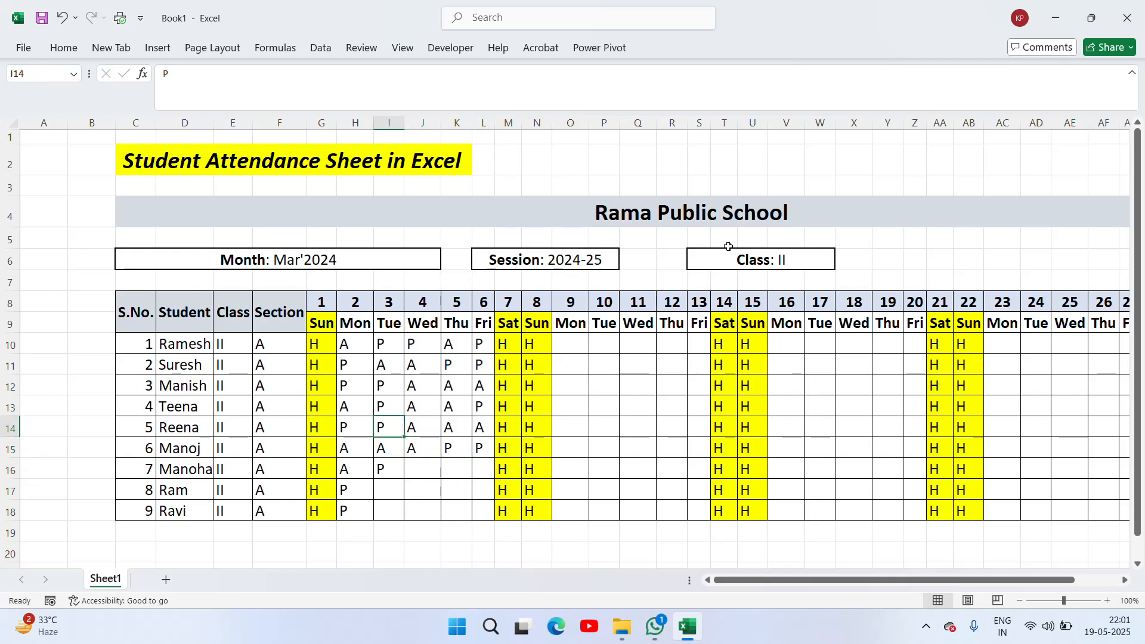
{"action": "key", "text": "shift+Right"}
{"action": "key", "text": "shift+Right"}
{"action": "key", "text": "shift+Right"}
{"action": "key", "text": "ctrl+c"}
{"action": "key", "text": "Down"}
{"action": "key", "text": "Down"}
{"action": "key", "text": "Down"}
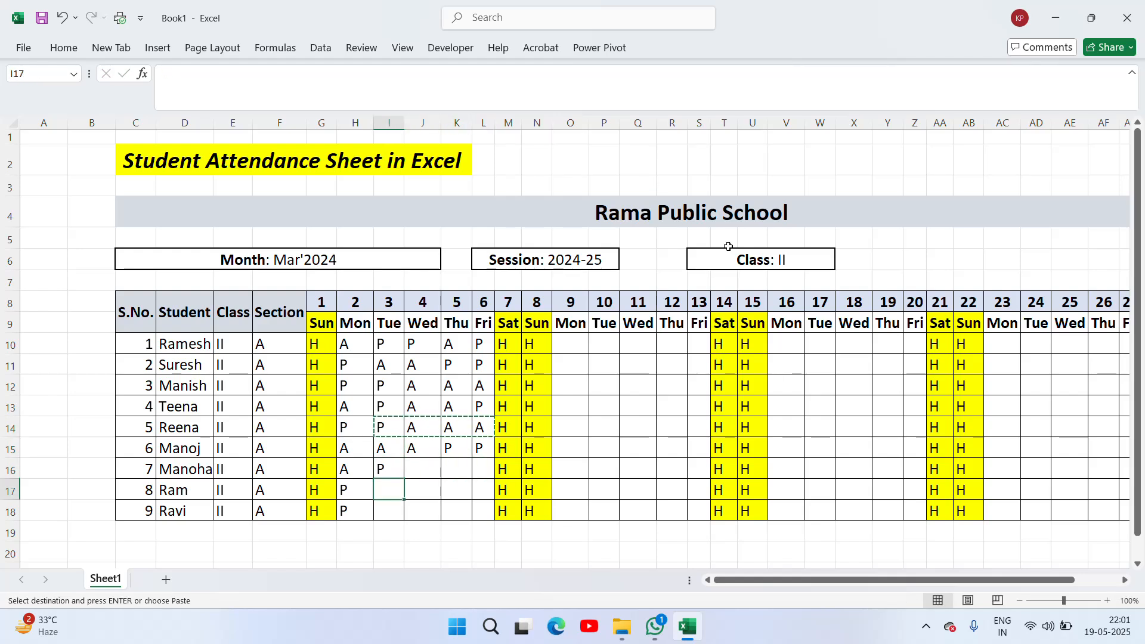
{"action": "key", "text": "ctrl+v"}
{"action": "key", "text": "Escape"}
{"action": "key", "text": "Up"}
{"action": "key", "text": "Up"}
{"action": "key", "text": "Right"}
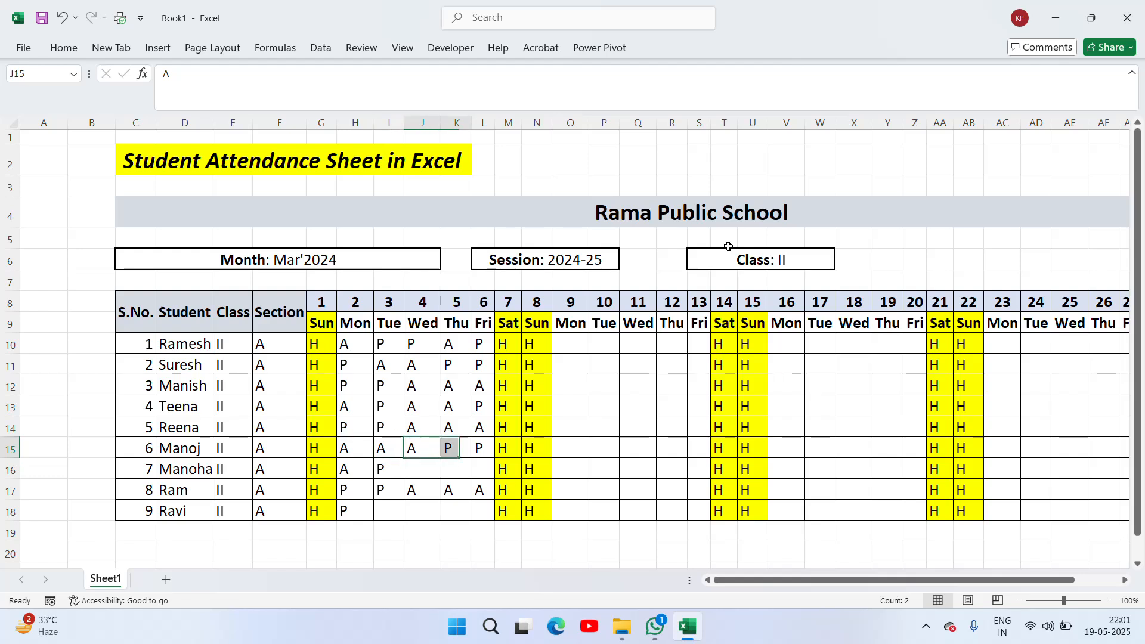
{"action": "key", "text": "shift+Right"}
{"action": "key", "text": "shift+Right"}
{"action": "key", "text": "ctrl+c"}
{"action": "key", "text": "Down"}
{"action": "key", "text": "ctrl+c"}
{"action": "key", "text": "ctrl+v"}
{"action": "key", "text": "Down"}
{"action": "key", "text": "Down"}
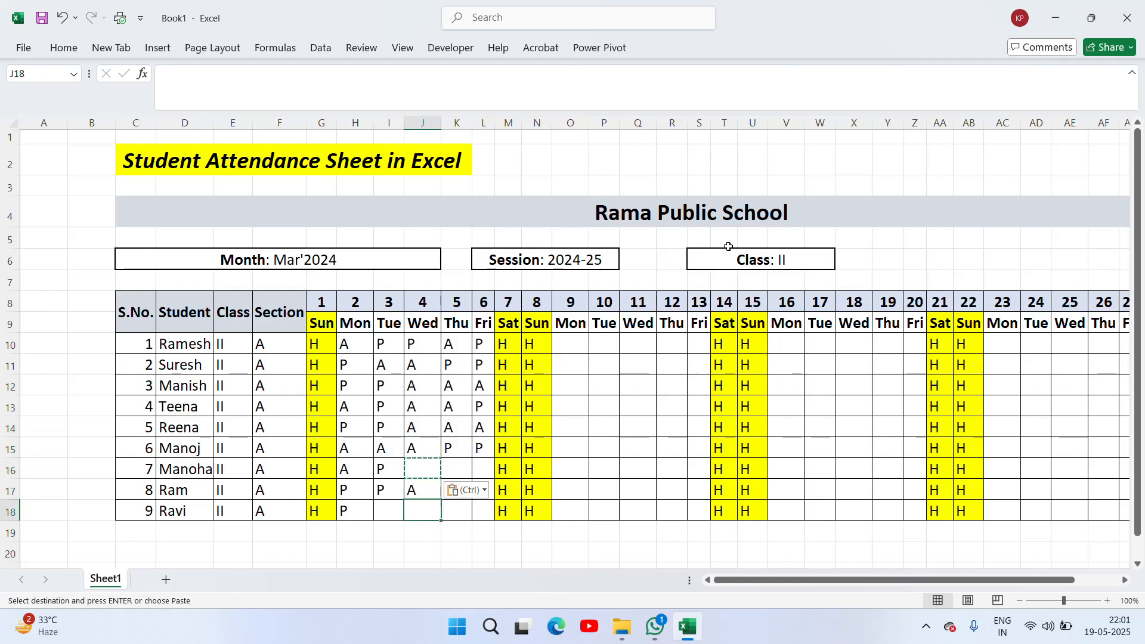
{"action": "key", "text": "Up"}
{"action": "key", "text": "Up"}
{"action": "key", "text": "Escape"}
- Copy the sixth student's day 4 to 6 marks in J15:L15 onto the seventh student's cells J16:L16
{"action": "key", "text": "Up"}
{"action": "key", "text": "shift+Right"}
{"action": "key", "text": "shift+Right"}
{"action": "key", "text": "ctrl+c"}
{"action": "key", "text": "Down"}
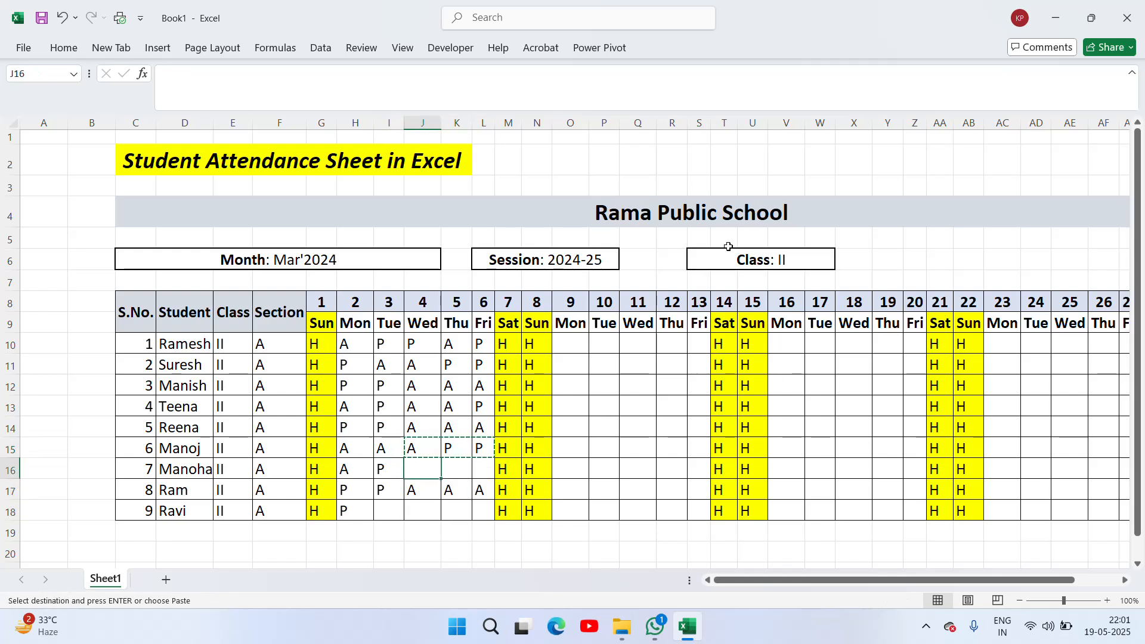
- Complete row 16 with A, P, P for days 4 to 6, and copy row 17's marks for days 3 to 6 into row 18
{"action": "key", "text": "ctrl+v"}
{"action": "key", "text": "Escape"}
{"action": "key", "text": "Left"}
{"action": "key", "text": "Down"}
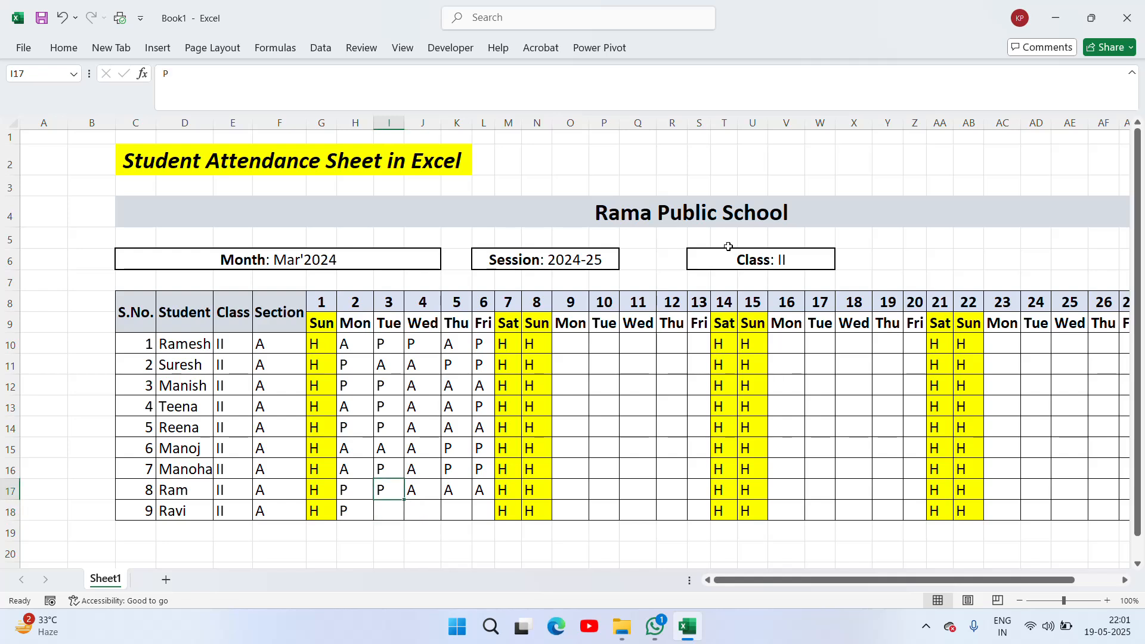
{"action": "key", "text": "shift+Right"}
{"action": "key", "text": "shift+Right"}
{"action": "key", "text": "shift+Right"}
{"action": "key", "text": "ctrl+v"}
{"action": "key", "text": "ctrl+c"}
{"action": "key", "text": "Down"}
{"action": "key", "text": "ctrl+v"}
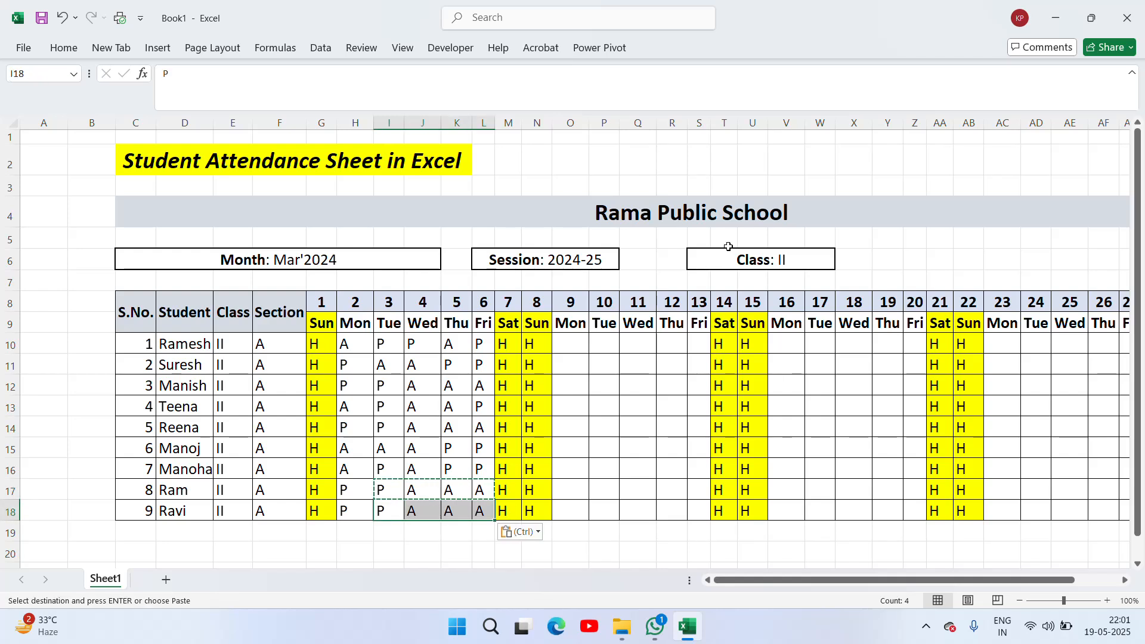
- Copy the day 3 and 4 attendance marks from row 16 into the same days in row 18
{"action": "key", "text": "Escape"}
{"action": "key", "text": "Up"}
{"action": "key", "text": "Up"}
{"action": "key", "text": "shift+Right"}
{"action": "key", "text": "ctrl+c"}
{"action": "key", "text": "Down"}
{"action": "key", "text": "Down"}
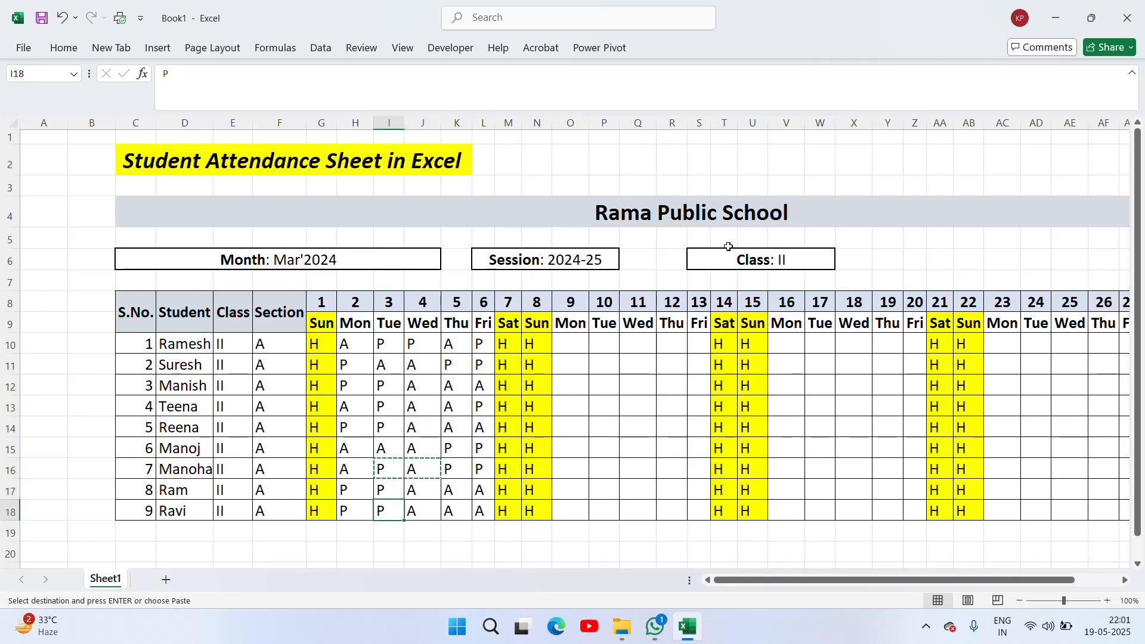
{"action": "key", "text": "shift+Right"}
{"action": "key", "text": "ctrl+v"}
{"action": "key", "text": "Escape"}
- Copy all students' day 6 attendance marks, L10:L18, into the day 9 column starting at O10
{"action": "key", "text": "Up"}
{"action": "key", "text": "Up"}
{"action": "key", "text": "Up"}
{"action": "key", "text": "Up"}
{"action": "key", "text": "Up"}
{"action": "key", "text": "Up"}
{"action": "key", "text": "Up"}
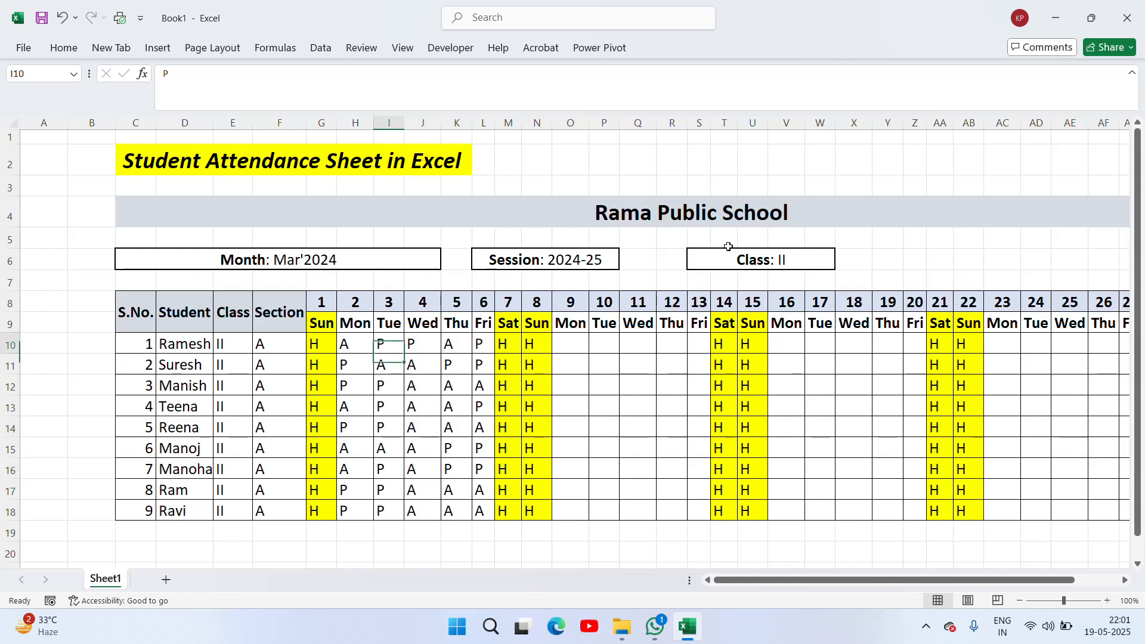
{"action": "key", "text": "Right"}
{"action": "key", "text": "Right"}
{"action": "key", "text": "Right"}
{"action": "key", "text": "Right"}
{"action": "key", "text": "Right"}
{"action": "key", "text": "Right"}
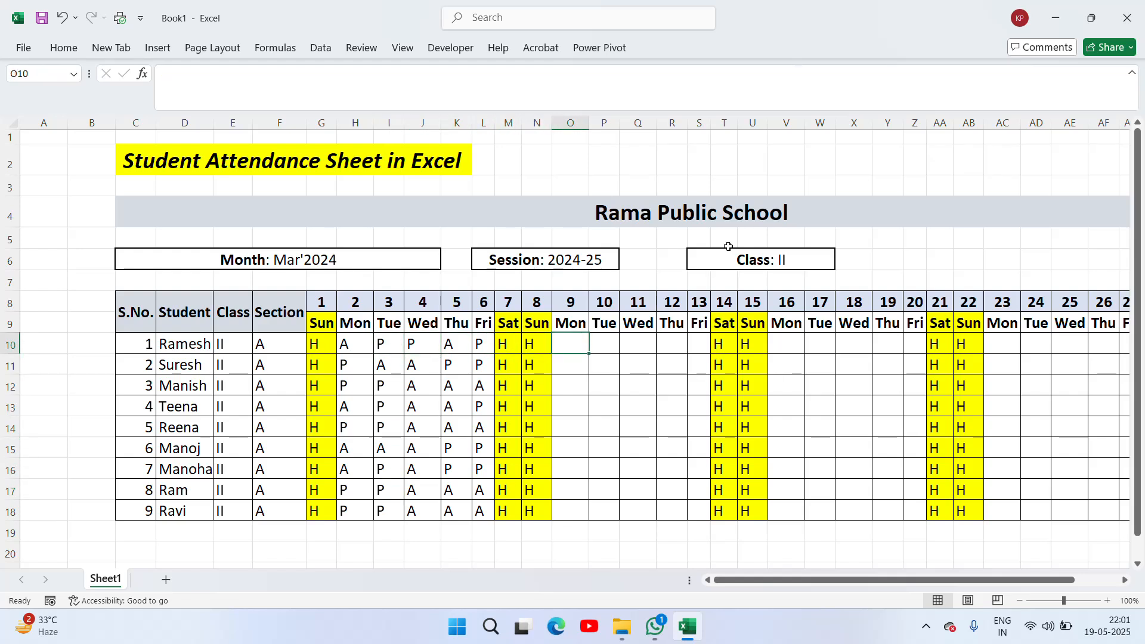
{"action": "key", "text": "Left"}
{"action": "key", "text": "Left"}
{"action": "key", "text": "Left"}
{"action": "key", "text": "ctrl+shift+Down"}
{"action": "key", "text": "ctrl+c"}
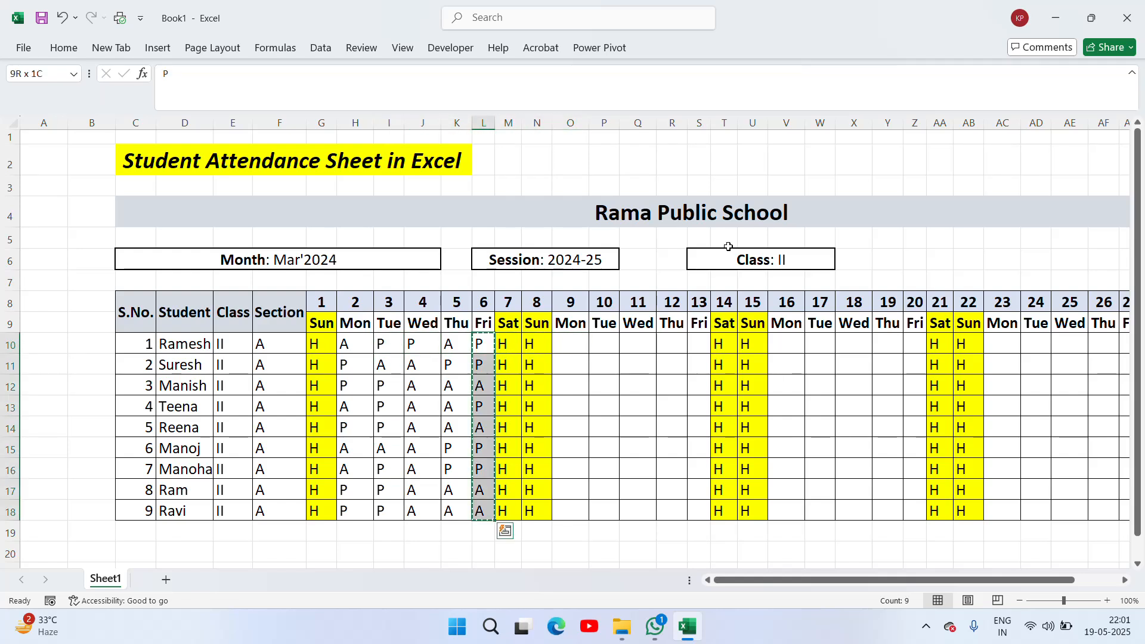
{"action": "key", "text": "Right"}
{"action": "key", "text": "Right"}
{"action": "key", "text": "Right"}
{"action": "key", "text": "ctrl+v"}
{"action": "key", "text": "Escape"}
- Copy the day 4 attendance marks, J10:J18, into the day 11 column starting at Q10
{"action": "key", "text": "Left"}
{"action": "key", "text": "Left"}
{"action": "key", "text": "Left"}
{"action": "key", "text": "Left"}
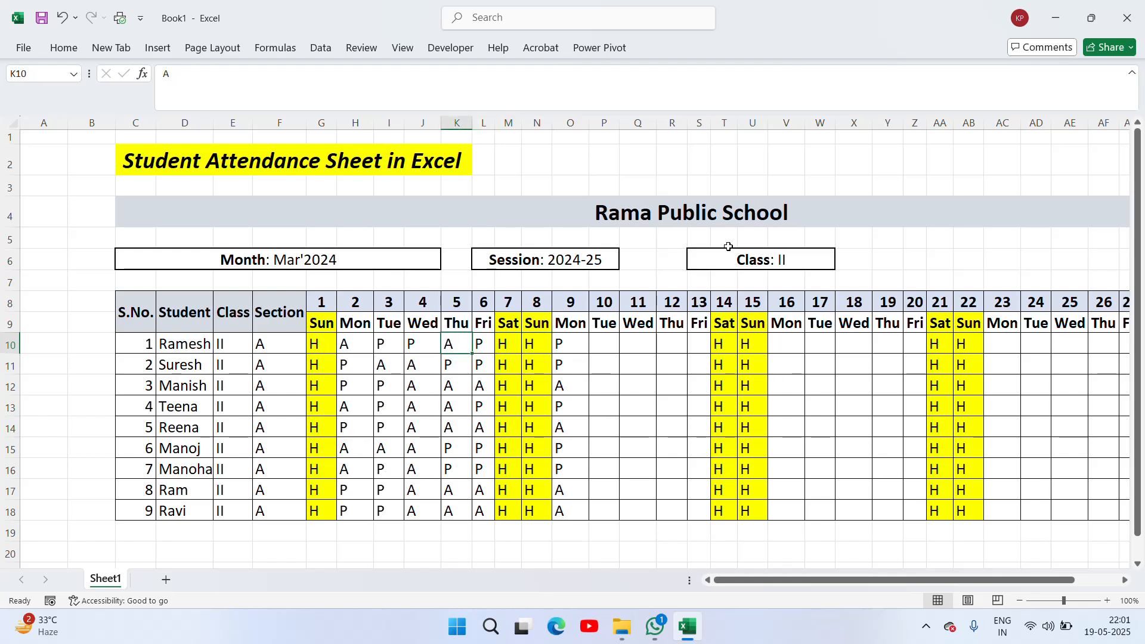
{"action": "key", "text": "Left"}
{"action": "key", "text": "ctrl+shift+Down"}
{"action": "key", "text": "ctrl+c"}
{"action": "key", "text": "Right"}
{"action": "key", "text": "Right"}
{"action": "key", "text": "Right"}
{"action": "key", "text": "Right"}
{"action": "key", "text": "Right"}
{"action": "key", "text": "Right"}
{"action": "key", "text": "Right"}
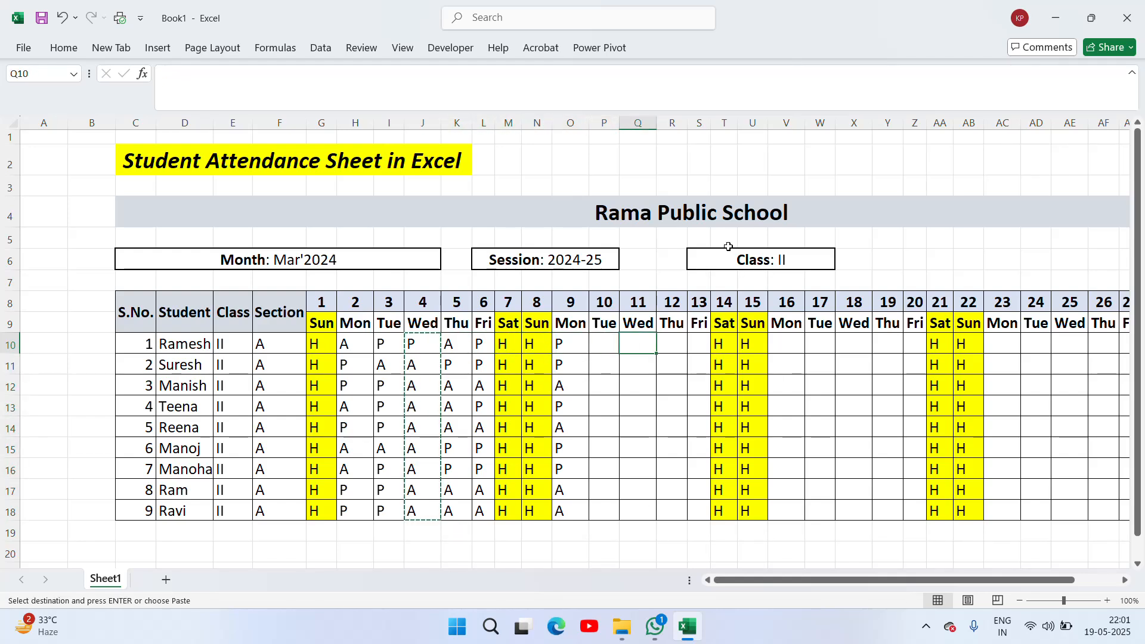
{"action": "key", "text": "ctrl+v"}
{"action": "key", "text": "Escape"}
- Copy the day 2 attendance marks, H10:H18, into the day 12 column starting at R10
{"action": "key", "text": "Left"}
{"action": "key", "text": "Left"}
{"action": "key", "text": "Left"}
{"action": "key", "text": "Left"}
{"action": "key", "text": "Left"}
{"action": "key", "text": "Left"}
{"action": "key", "text": "Left"}
{"action": "key", "text": "Left"}
{"action": "key", "text": "Left"}
{"action": "key", "text": "ctrl+shift+Down"}
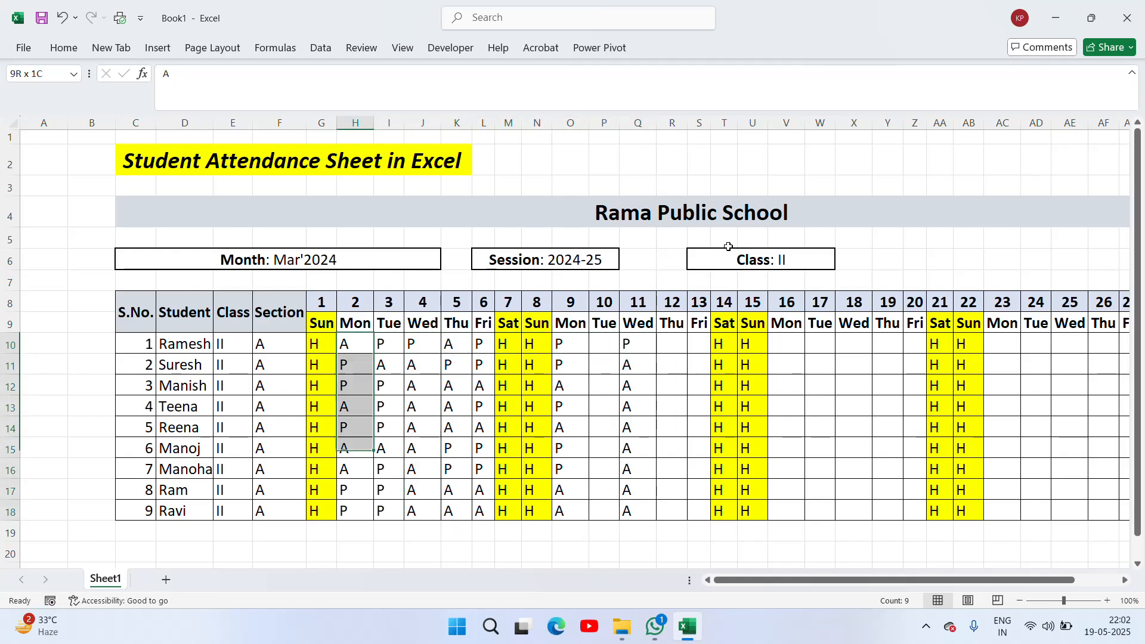
{"action": "key", "text": "ctrl+c"}
{"action": "key", "text": "Right"}
{"action": "key", "text": "Right"}
{"action": "key", "text": "Right"}
{"action": "key", "text": "Right"}
{"action": "key", "text": "Right"}
{"action": "key", "text": "Right"}
{"action": "key", "text": "Right"}
{"action": "key", "text": "Right"}
{"action": "key", "text": "Right"}
{"action": "key", "text": "Right"}
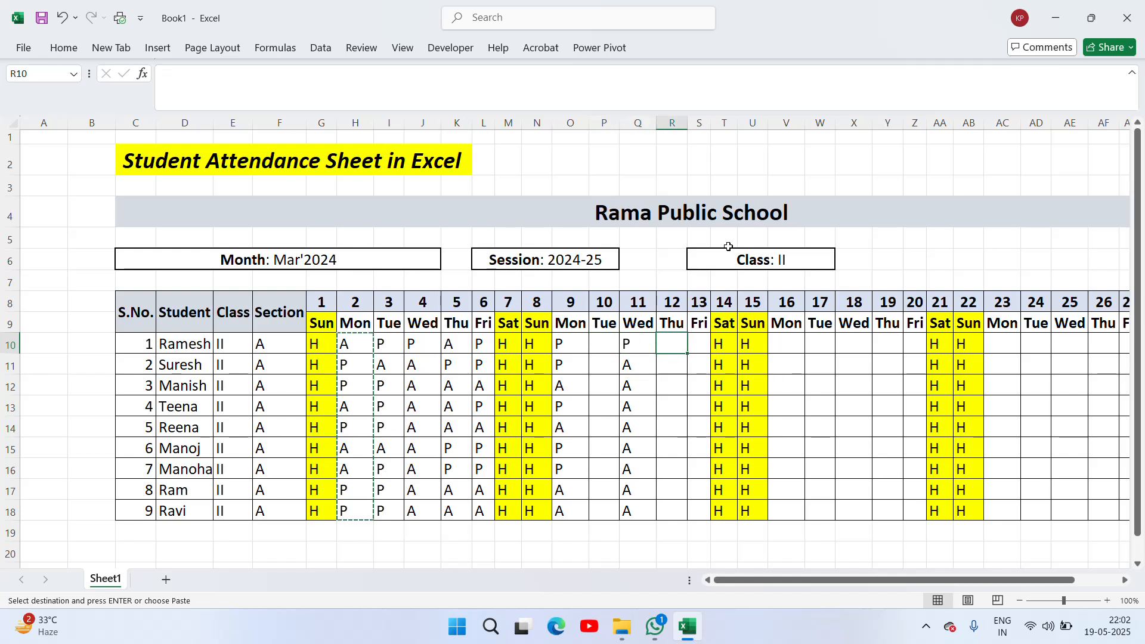
{"action": "key", "text": "ctrl+v"}
{"action": "key", "text": "Escape"}
- Copy the day 5 attendance marks, K10:K18, into the empty day 10 column starting at P10
{"action": "key", "text": "Left"}
{"action": "key", "text": "Left"}
{"action": "key", "text": "Left"}
{"action": "key", "text": "Left"}
{"action": "key", "text": "Left"}
{"action": "key", "text": "Left"}
{"action": "key", "text": "Left"}
{"action": "key", "text": "ctrl+shift+Down"}
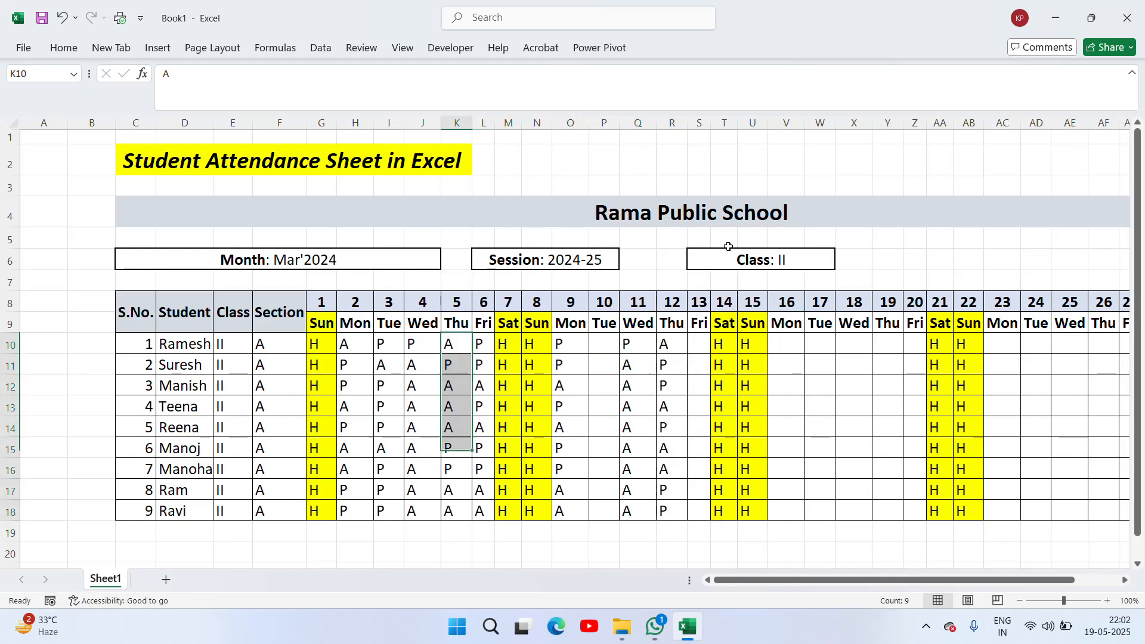
{"action": "key", "text": "ctrl+c"}
{"action": "key", "text": "Right"}
{"action": "key", "text": "Right"}
{"action": "key", "text": "Right"}
{"action": "key", "text": "Right"}
{"action": "key", "text": "Right"}
{"action": "key", "text": "ctrl+v"}
- Copy the day 3 attendance marks, I10:I18, into the day 13 column starting at S10
{"action": "key", "text": "Left"}
{"action": "key", "text": "Left"}
{"action": "key", "text": "Left"}
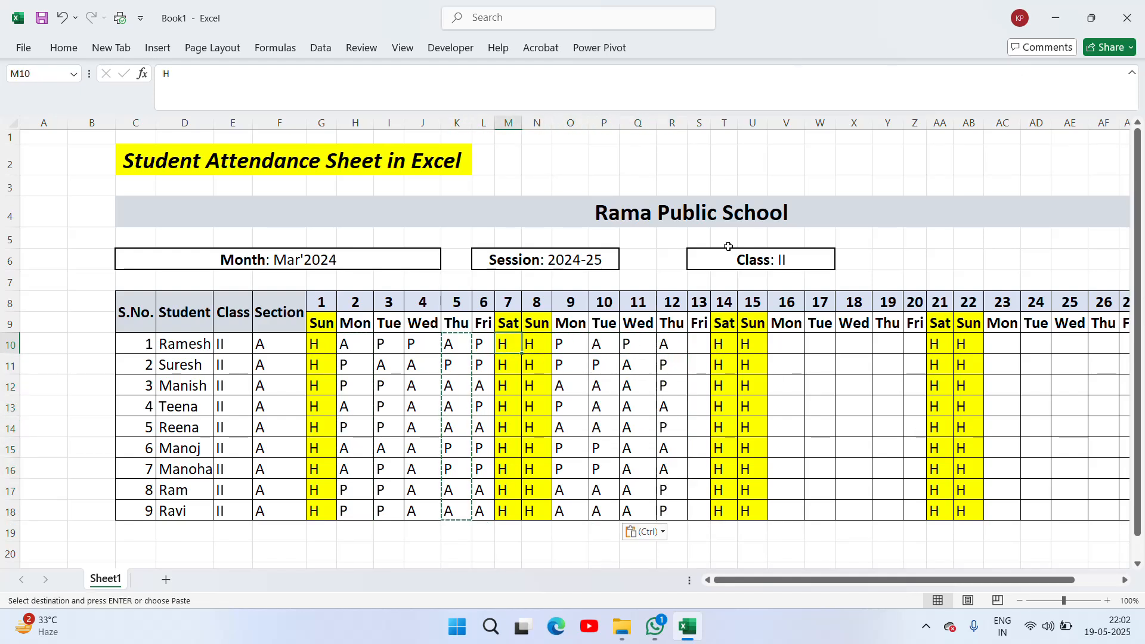
{"action": "key", "text": "Left"}
{"action": "key", "text": "Left"}
{"action": "key", "text": "Left"}
{"action": "key", "text": "Left"}
{"action": "key", "text": "ctrl+shift+Down"}
{"action": "key", "text": "ctrl+c"}
{"action": "key", "text": "Right"}
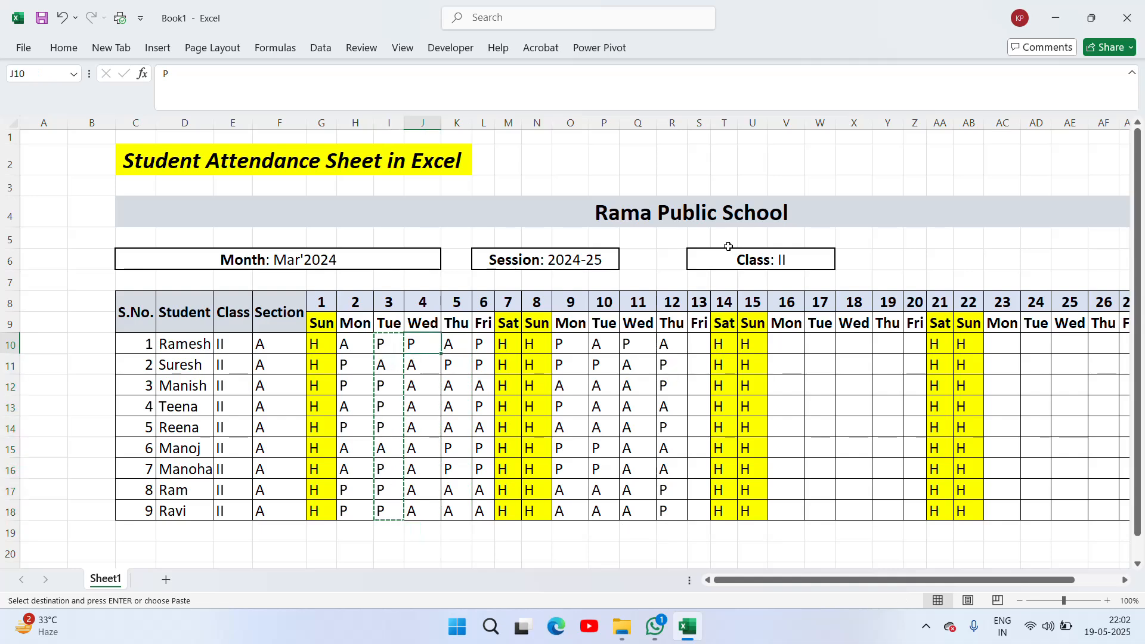
{"action": "key", "text": "Right"}
{"action": "key", "text": "Right"}
{"action": "key", "text": "Right"}
{"action": "key", "text": "Right"}
{"action": "key", "text": "Right"}
{"action": "key", "text": "Right"}
{"action": "key", "text": "Right"}
{"action": "key", "text": "Right"}
{"action": "key", "text": "Right"}
{"action": "key", "text": "ctrl+v"}
{"action": "key", "text": "Escape"}
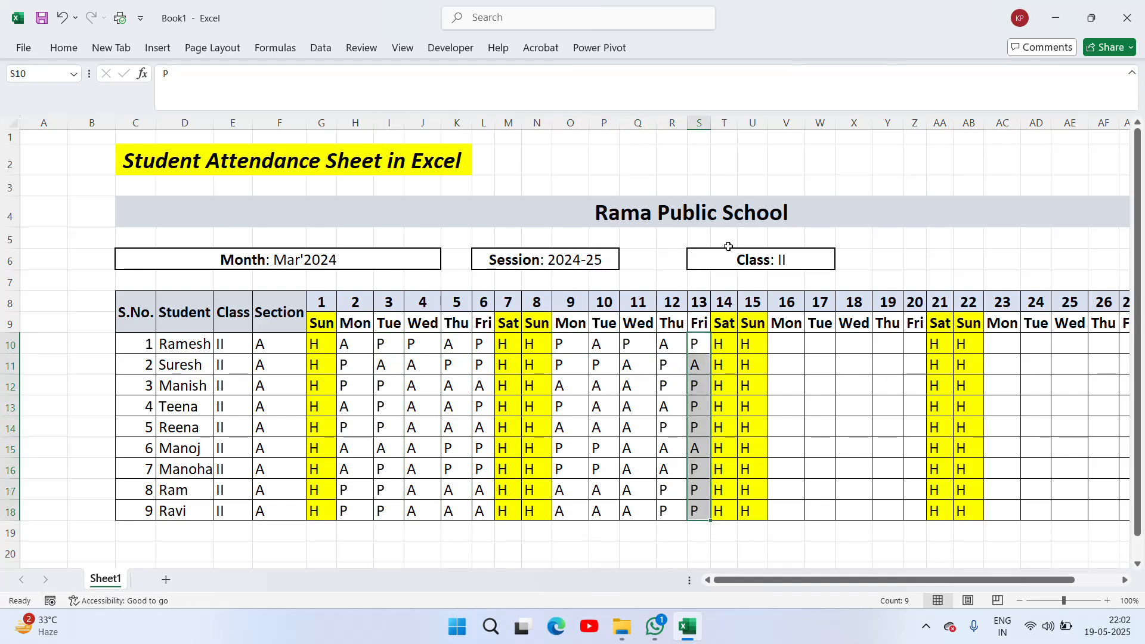
- Examine the remaining day columns of the attendance table along row 10, out to day 31
{"action": "key", "text": "Right"}
{"action": "key", "text": "Right"}
{"action": "key", "text": "Right"}
{"action": "key", "text": "Right"}
{"action": "key", "text": "Right"}
{"action": "key", "text": "Right"}
{"action": "key", "text": "Right"}
{"action": "key", "text": "Right"}
{"action": "key", "text": "Right"}
{"action": "key", "text": "Right"}
{"action": "key", "text": "Right"}
{"action": "key", "text": "Right"}
{"action": "key", "text": "Right"}
{"action": "key", "text": "Right"}
{"action": "key", "text": "Right"}
{"action": "key", "text": "Right"}
{"action": "key", "text": "Right"}
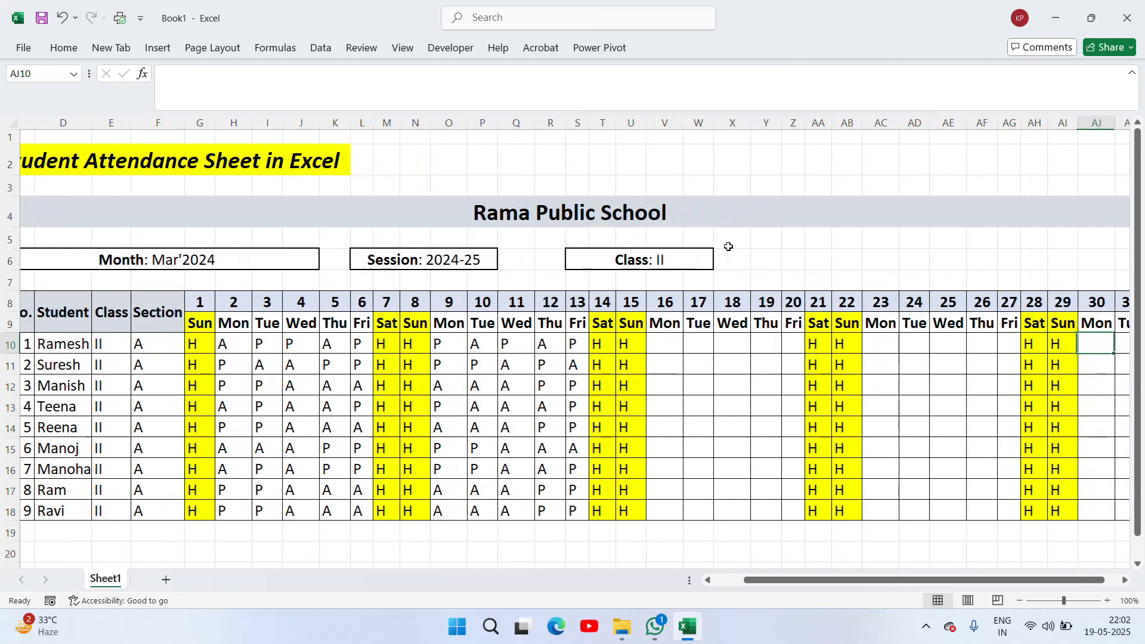
{"action": "key", "text": "Right"}
- Copy the day 10 to 12 attendance marks, P10:R18, into the day 17 to 19 columns starting at W10
{"action": "key", "text": "Left"}
{"action": "key", "text": "Left"}
{"action": "key", "text": "Left"}
{"action": "key", "text": "Left"}
{"action": "key", "text": "Left"}
{"action": "key", "text": "Left"}
{"action": "key", "text": "Left"}
{"action": "key", "text": "Left"}
{"action": "key", "text": "Left"}
{"action": "key", "text": "Left"}
{"action": "key", "text": "Left"}
{"action": "key", "text": "Left"}
{"action": "key", "text": "Left"}
{"action": "key", "text": "Left"}
{"action": "key", "text": "Left"}
{"action": "key", "text": "Left"}
{"action": "key", "text": "Left"}
{"action": "key", "text": "Left"}
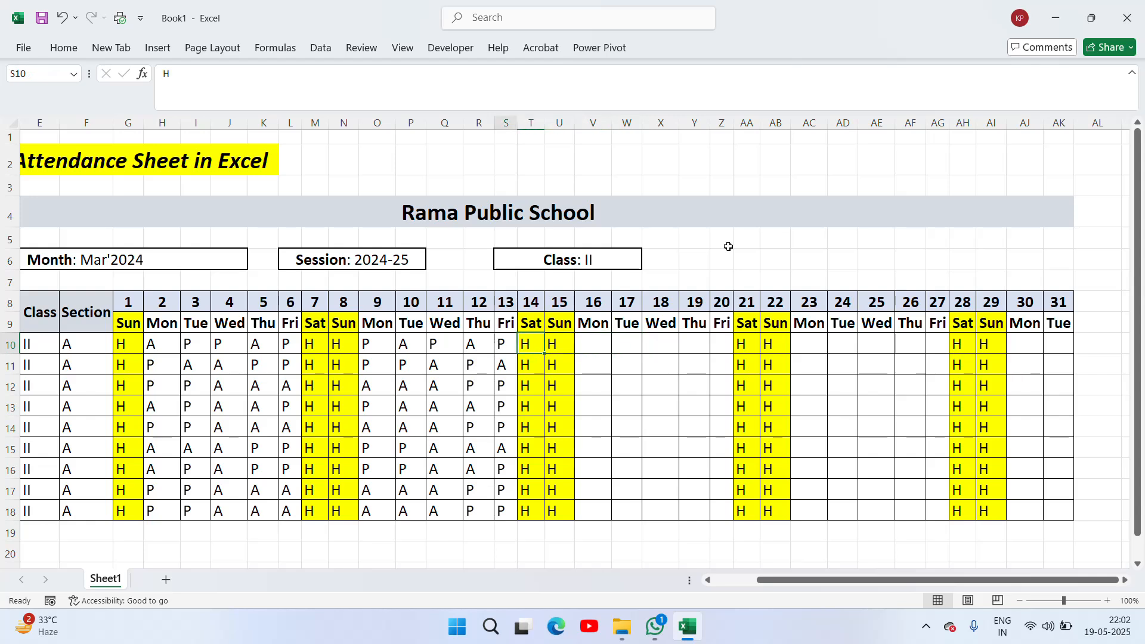
{"action": "key", "text": "Left"}
{"action": "key", "text": "Left"}
{"action": "key", "text": "Left"}
{"action": "key", "text": "Left"}
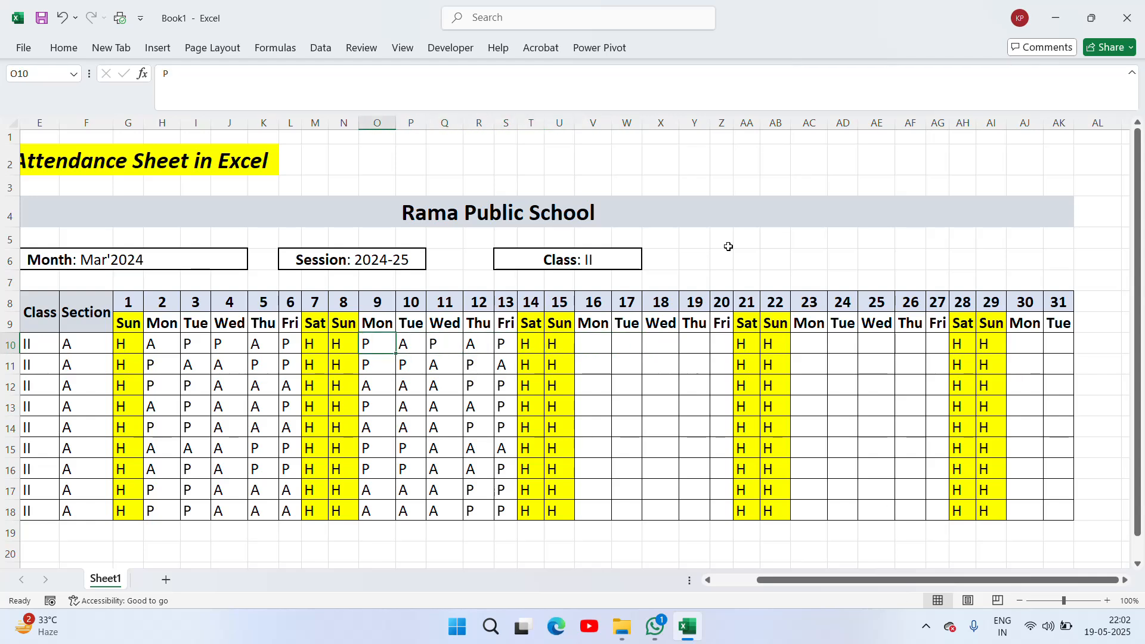
{"action": "key", "text": "Right"}
{"action": "key", "text": "shift+Right"}
{"action": "key", "text": "shift+Right"}
{"action": "key", "text": "shift+Down"}
{"action": "key", "text": "shift+Down"}
{"action": "key", "text": "shift+Down"}
{"action": "key", "text": "shift+Down"}
{"action": "key", "text": "shift+Down"}
{"action": "key", "text": "shift+Down"}
{"action": "key", "text": "shift+Down"}
{"action": "key", "text": "shift+Down"}
{"action": "key", "text": "ctrl+c"}
{"action": "key", "text": "Right"}
{"action": "key", "text": "Right"}
{"action": "key", "text": "Right"}
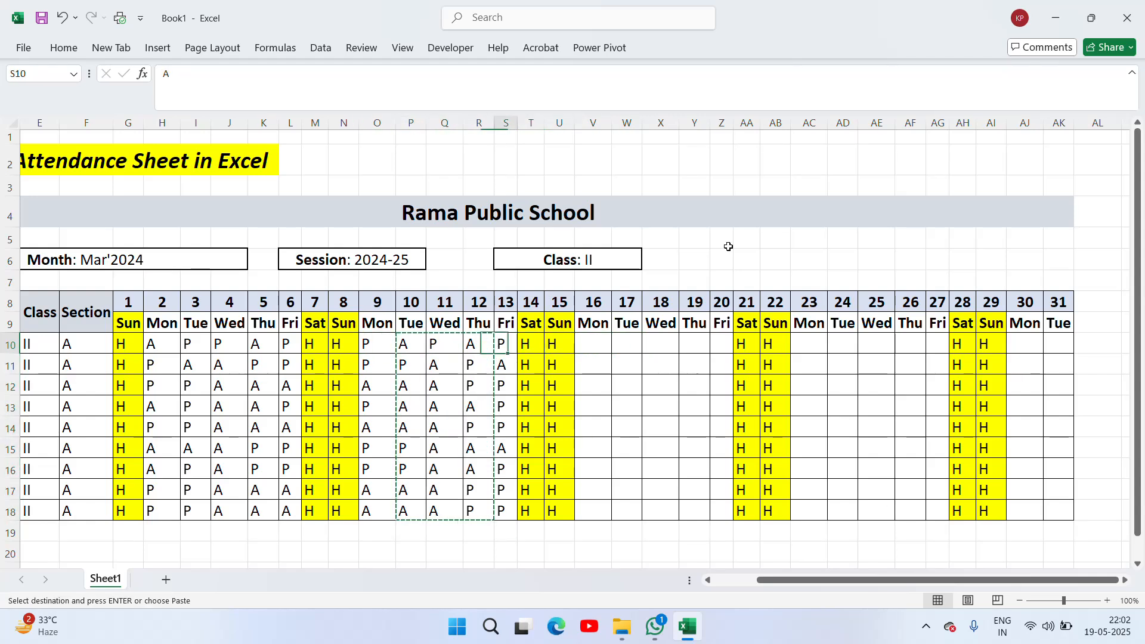
{"action": "key", "text": "Right"}
{"action": "key", "text": "Right"}
{"action": "key", "text": "Right"}
{"action": "key", "text": "Right"}
{"action": "key", "text": "ctrl+v"}
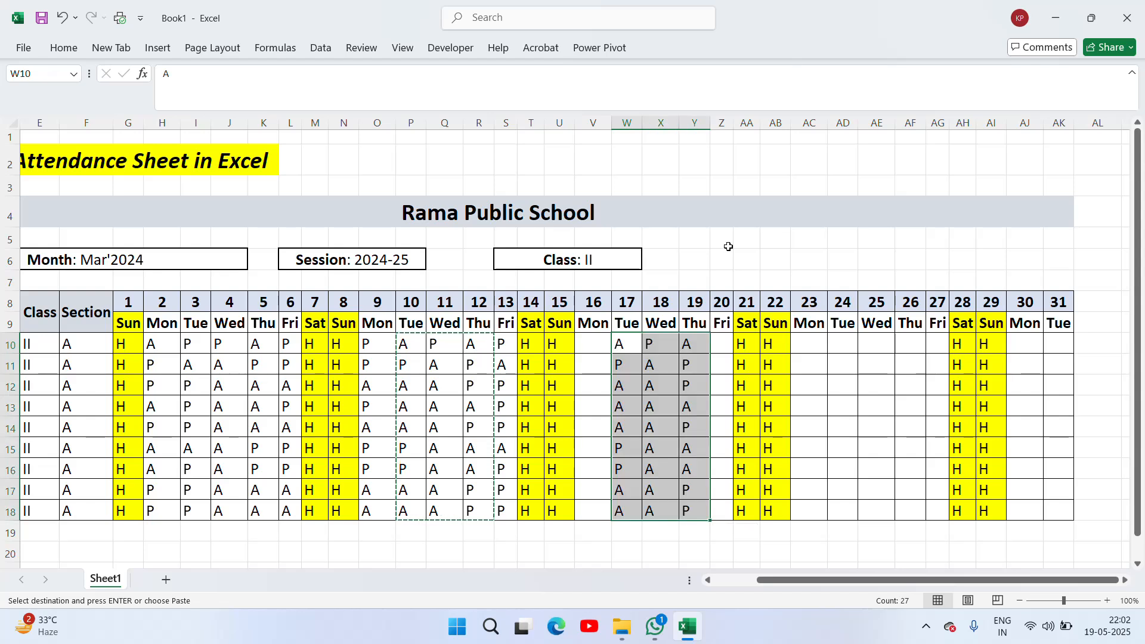
- Copy the day 13 attendance marks, S10:S18, into the empty day 16 column starting at V10
{"action": "key", "text": "Left"}
{"action": "key", "text": "Left"}
{"action": "key", "text": "Left"}
{"action": "key", "text": "Left"}
{"action": "key", "text": "shift+Down"}
{"action": "key", "text": "shift+Down"}
{"action": "key", "text": "shift+Down"}
{"action": "key", "text": "shift+Down"}
{"action": "key", "text": "shift+Down"}
{"action": "key", "text": "shift+Down"}
{"action": "key", "text": "shift+Down"}
{"action": "key", "text": "shift+Down"}
{"action": "key", "text": "ctrl+c"}
{"action": "key", "text": "Right"}
{"action": "key", "text": "Right"}
{"action": "key", "text": "Right"}
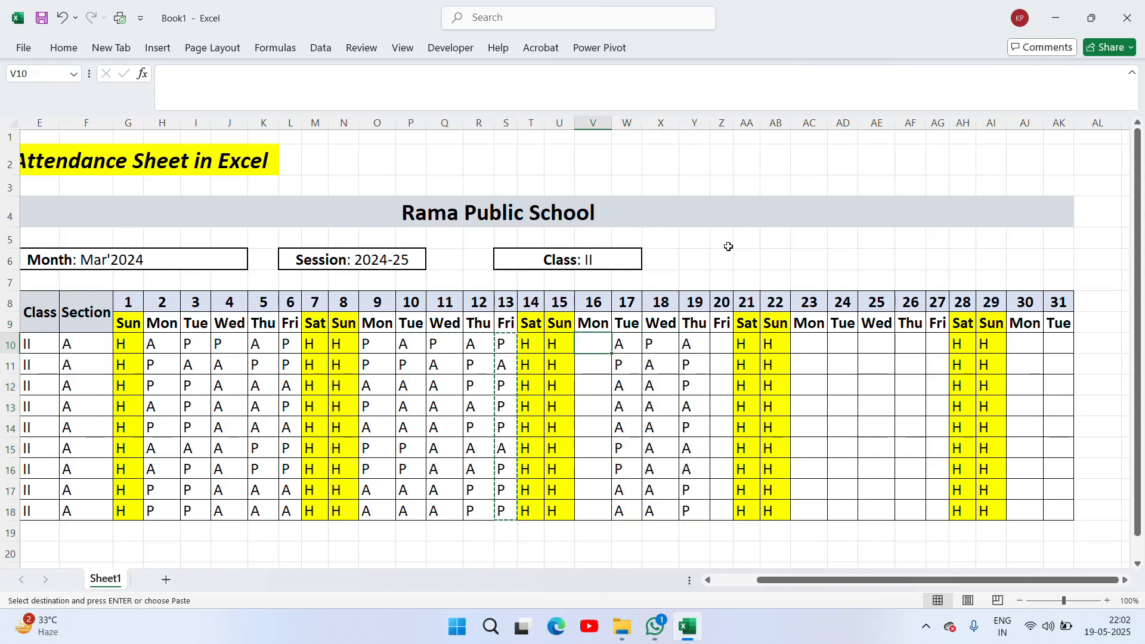
{"action": "key", "text": "ctrl+v"}
- Copy the day 10 attendance marks, P10:P18, into the empty day 20 column starting at Z10
{"action": "key", "text": "Left"}
{"action": "key", "text": "Left"}
{"action": "key", "text": "Left"}
{"action": "key", "text": "Left"}
{"action": "key", "text": "Left"}
{"action": "key", "text": "Left"}
{"action": "key", "text": "shift+Down"}
{"action": "key", "text": "shift+Down"}
{"action": "key", "text": "shift+Down"}
{"action": "key", "text": "shift+Down"}
{"action": "key", "text": "shift+Down"}
{"action": "key", "text": "shift+Down"}
{"action": "key", "text": "shift+Down"}
{"action": "key", "text": "shift+Down"}
{"action": "key", "text": "ctrl+c"}
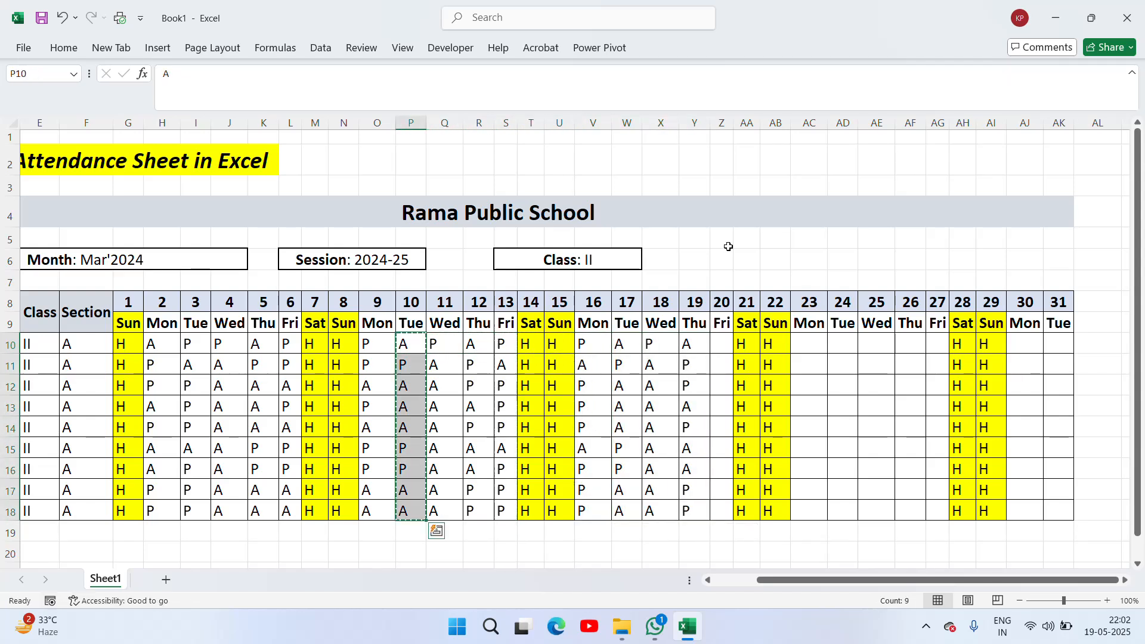
{"action": "key", "text": "Right"}
{"action": "key", "text": "Right"}
{"action": "key", "text": "Right"}
{"action": "key", "text": "Right"}
{"action": "key", "text": "Right"}
{"action": "key", "text": "Right"}
{"action": "key", "text": "Right"}
{"action": "key", "text": "Right"}
{"action": "key", "text": "Right"}
{"action": "key", "text": "Right"}
{"action": "key", "text": "ctrl+v"}
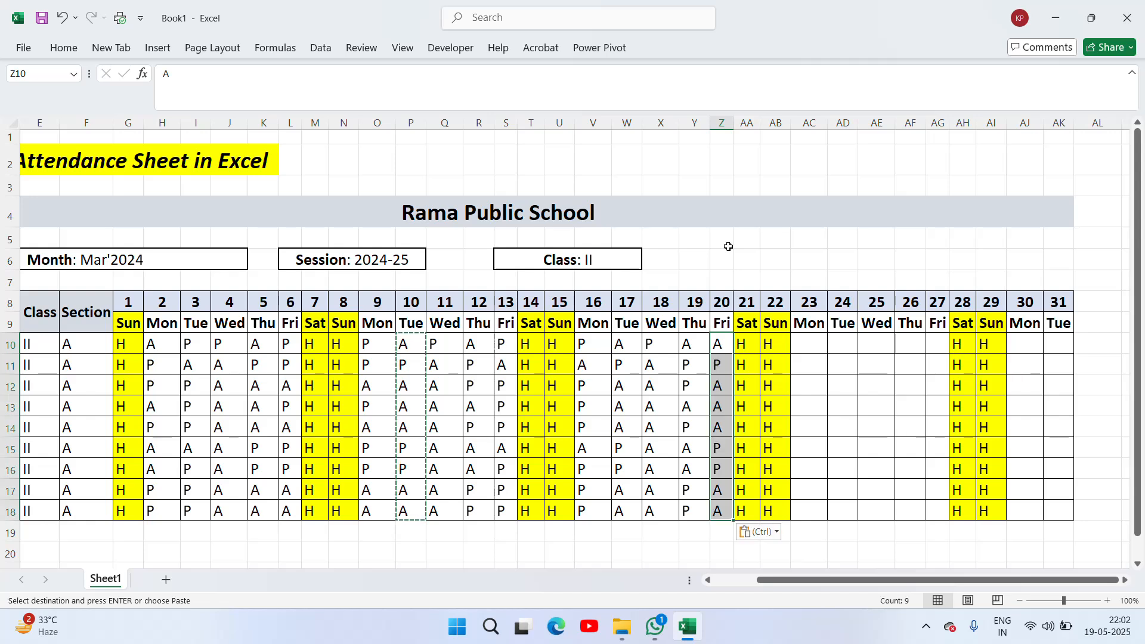
{"action": "key", "text": "Escape"}
- Copy the day 4 to 6 attendance marks, J10:L18, into the day 25 to 27 columns starting at AE10
{"action": "key", "text": "Right"}
{"action": "key", "text": "Left"}
{"action": "key", "text": "Left"}
{"action": "key", "text": "Left"}
{"action": "key", "text": "Left"}
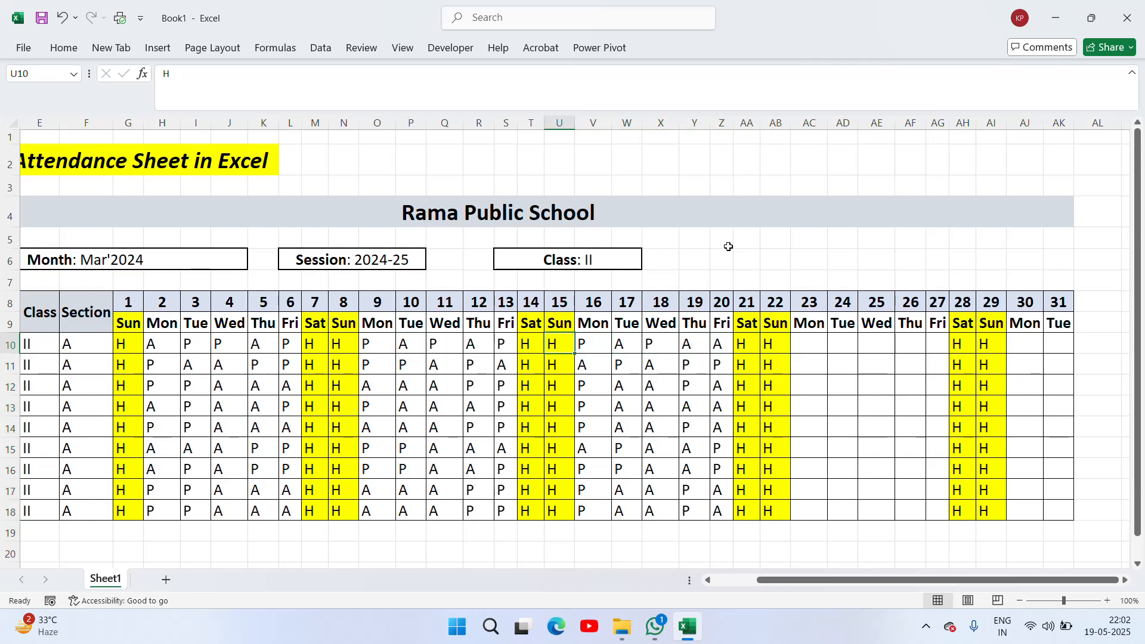
{"action": "key", "text": "Left"}
{"action": "key", "text": "Left"}
{"action": "key", "text": "Left"}
{"action": "key", "text": "Left"}
{"action": "key", "text": "Left"}
{"action": "key", "text": "Left"}
{"action": "key", "text": "Left"}
{"action": "key", "text": "Left"}
{"action": "key", "text": "Left"}
{"action": "key", "text": "Left"}
{"action": "key", "text": "Left"}
{"action": "key", "text": "shift+Right"}
{"action": "key", "text": "shift+Down"}
{"action": "key", "text": "shift+Down"}
{"action": "key", "text": "shift+Down"}
{"action": "key", "text": "shift+Down"}
{"action": "key", "text": "shift+Down"}
{"action": "key", "text": "shift+Down"}
{"action": "key", "text": "shift+Down"}
{"action": "key", "text": "shift+Down"}
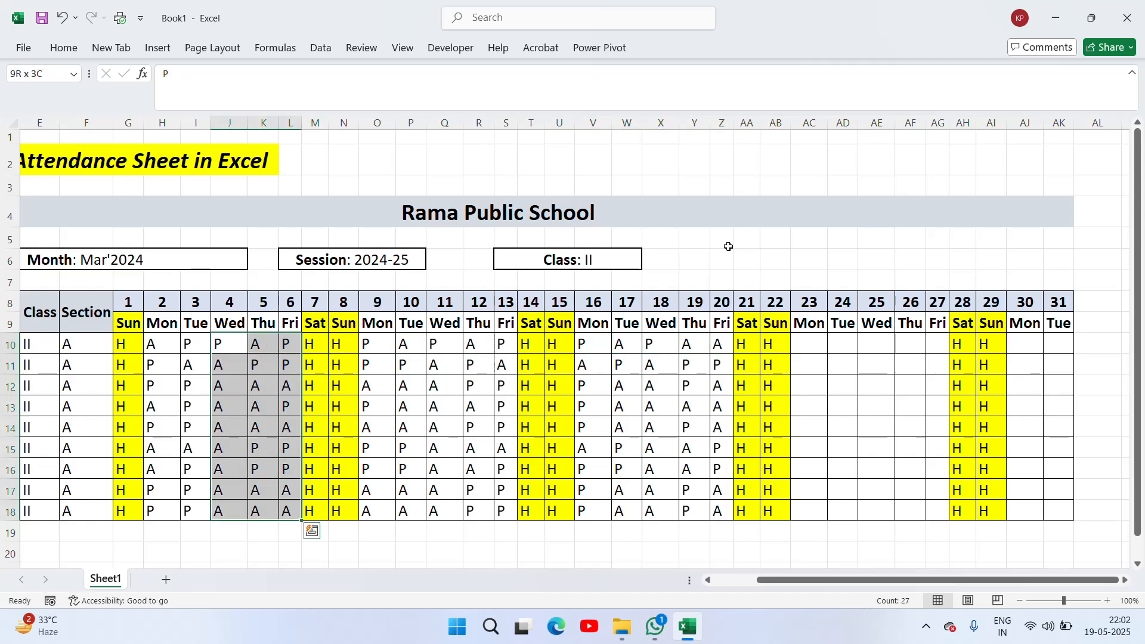
{"action": "key", "text": "ctrl+c"}
{"action": "key", "text": "Right"}
{"action": "key", "text": "Right"}
{"action": "key", "text": "Right"}
{"action": "key", "text": "Right"}
{"action": "key", "text": "Right"}
{"action": "key", "text": "Right"}
{"action": "key", "text": "Right"}
{"action": "key", "text": "Right"}
{"action": "key", "text": "Right"}
{"action": "key", "text": "Right"}
{"action": "key", "text": "Right"}
{"action": "key", "text": "Right"}
{"action": "key", "text": "Right"}
{"action": "key", "text": "Right"}
{"action": "key", "text": "Right"}
{"action": "key", "text": "Right"}
{"action": "key", "text": "Right"}
{"action": "key", "text": "Right"}
{"action": "key", "text": "Right"}
{"action": "key", "text": "Right"}
{"action": "key", "text": "Right"}
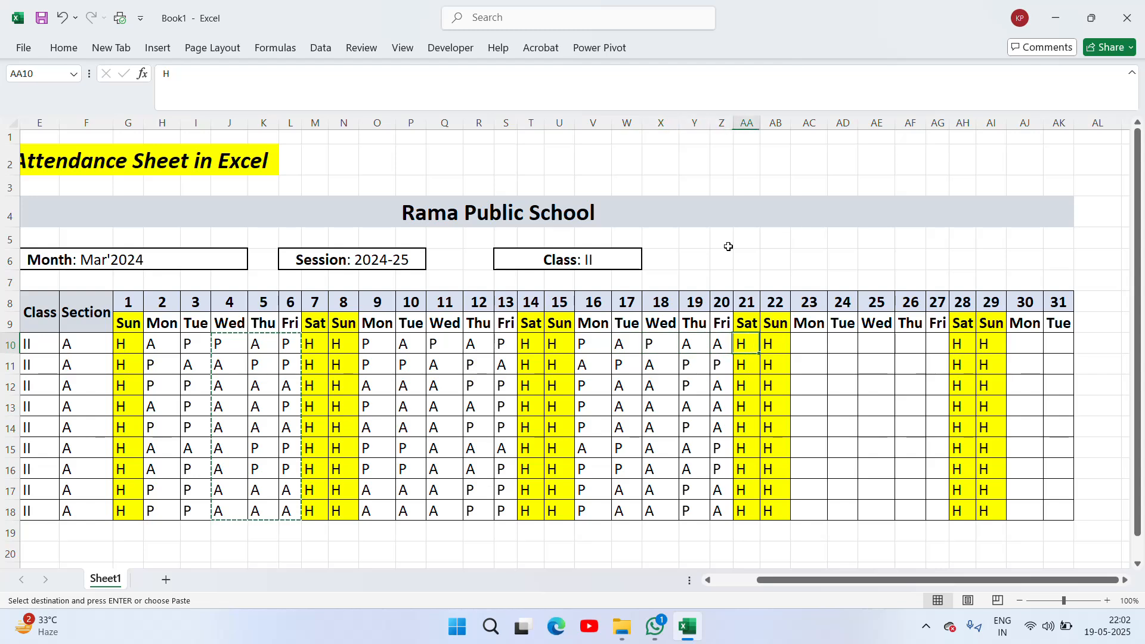
{"action": "key", "text": "ctrl+v"}
{"action": "key", "text": "Escape"}
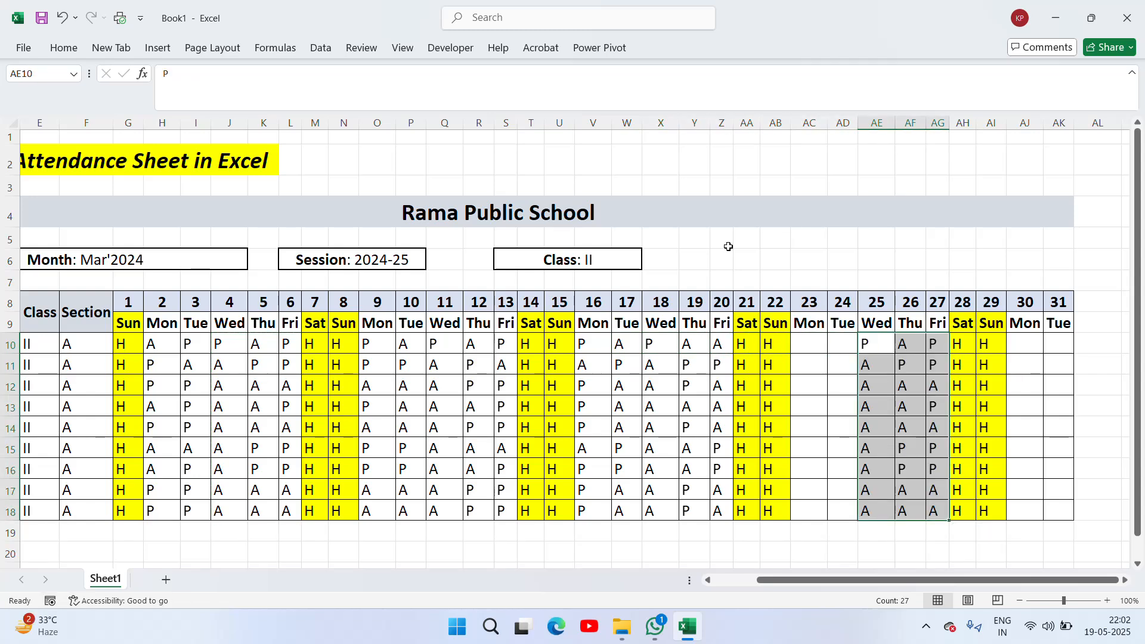
- Copy the day 18 and 19 attendance marks, X10:Y18, into the day 23 and 24 columns starting at AC10
{"action": "key", "text": "Left"}
{"action": "key", "text": "Left"}
{"action": "key", "text": "Left"}
{"action": "key", "text": "Left"}
{"action": "key", "text": "Left"}
{"action": "key", "text": "Left"}
{"action": "key", "text": "Left"}
{"action": "key", "text": "shift+Right"}
{"action": "key", "text": "shift+Down"}
{"action": "key", "text": "shift+Down"}
{"action": "key", "text": "shift+Down"}
{"action": "key", "text": "shift+Down"}
{"action": "key", "text": "shift+Down"}
{"action": "key", "text": "shift+Down"}
{"action": "key", "text": "shift+Down"}
{"action": "key", "text": "shift+Down"}
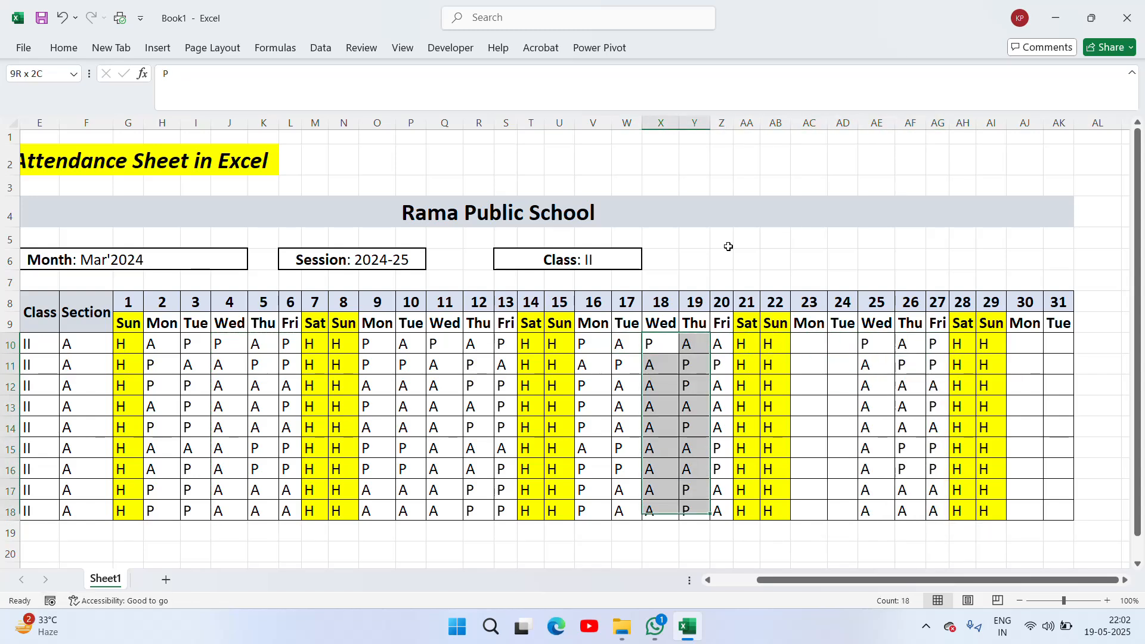
{"action": "key", "text": "ctrl+c"}
{"action": "key", "text": "Right"}
{"action": "key", "text": "Right"}
{"action": "key", "text": "Right"}
{"action": "key", "text": "Right"}
{"action": "key", "text": "Right"}
{"action": "key", "text": "Return"}
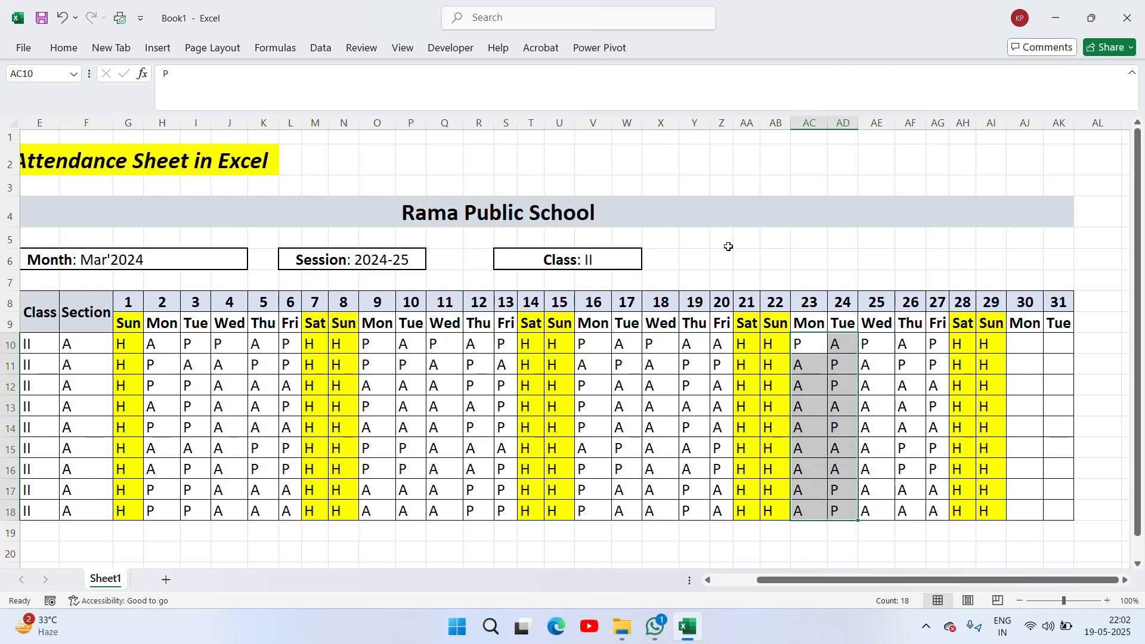
- Copy the day 10 and 11 attendance marks, P10:Q18, into the empty day 30 and 31 columns starting at AJ10
{"action": "key", "text": "Left"}
{"action": "key", "text": "Left"}
{"action": "key", "text": "Left"}
{"action": "key", "text": "Left"}
{"action": "key", "text": "Left"}
{"action": "key", "text": "Left"}
{"action": "key", "text": "Left"}
{"action": "key", "text": "Left"}
{"action": "key", "text": "Left"}
{"action": "key", "text": "Left"}
{"action": "key", "text": "Left"}
{"action": "key", "text": "Left"}
{"action": "key", "text": "shift+Left"}
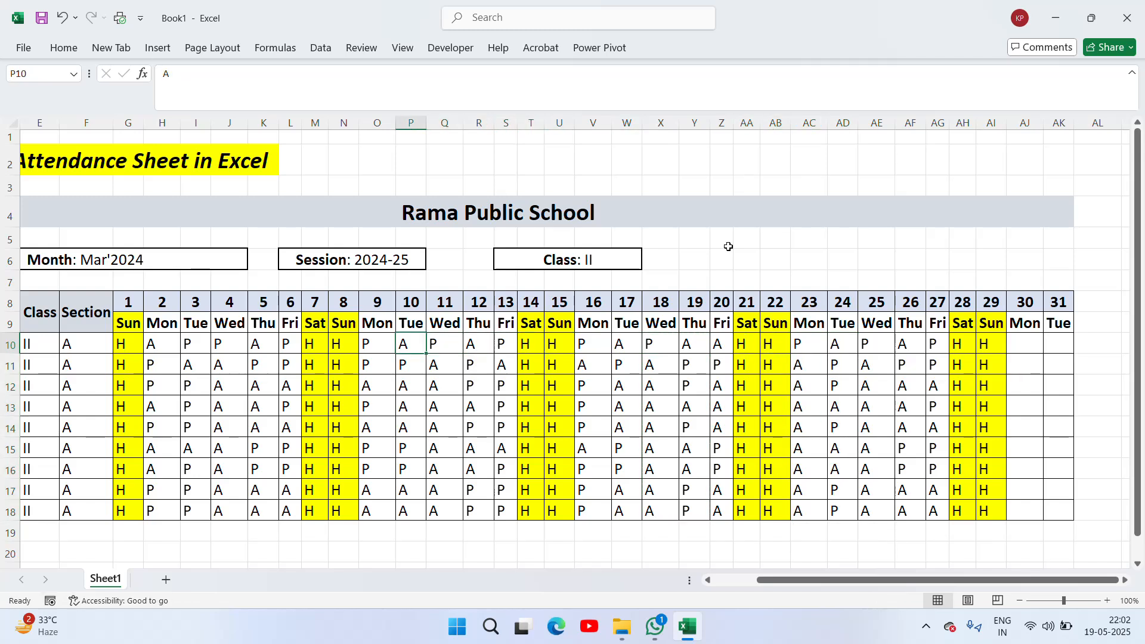
{"action": "key", "text": "shift+Down"}
{"action": "key", "text": "shift+Down"}
{"action": "key", "text": "shift+Down"}
{"action": "key", "text": "shift+Down"}
{"action": "key", "text": "shift+Down"}
{"action": "key", "text": "shift+Down"}
{"action": "key", "text": "shift+Down"}
{"action": "key", "text": "shift+Down"}
{"action": "key", "text": "ctrl+c"}
{"action": "key", "text": "Right"}
{"action": "key", "text": "Right"}
{"action": "key", "text": "Right"}
{"action": "key", "text": "Right"}
{"action": "key", "text": "Right"}
{"action": "key", "text": "Right"}
{"action": "key", "text": "Right"}
{"action": "key", "text": "Right"}
{"action": "key", "text": "Right"}
{"action": "key", "text": "Right"}
{"action": "key", "text": "Right"}
{"action": "key", "text": "Right"}
{"action": "key", "text": "Right"}
{"action": "key", "text": "Right"}
{"action": "key", "text": "Right"}
{"action": "key", "text": "Right"}
{"action": "key", "text": "Right"}
{"action": "key", "text": "Right"}
{"action": "key", "text": "Right"}
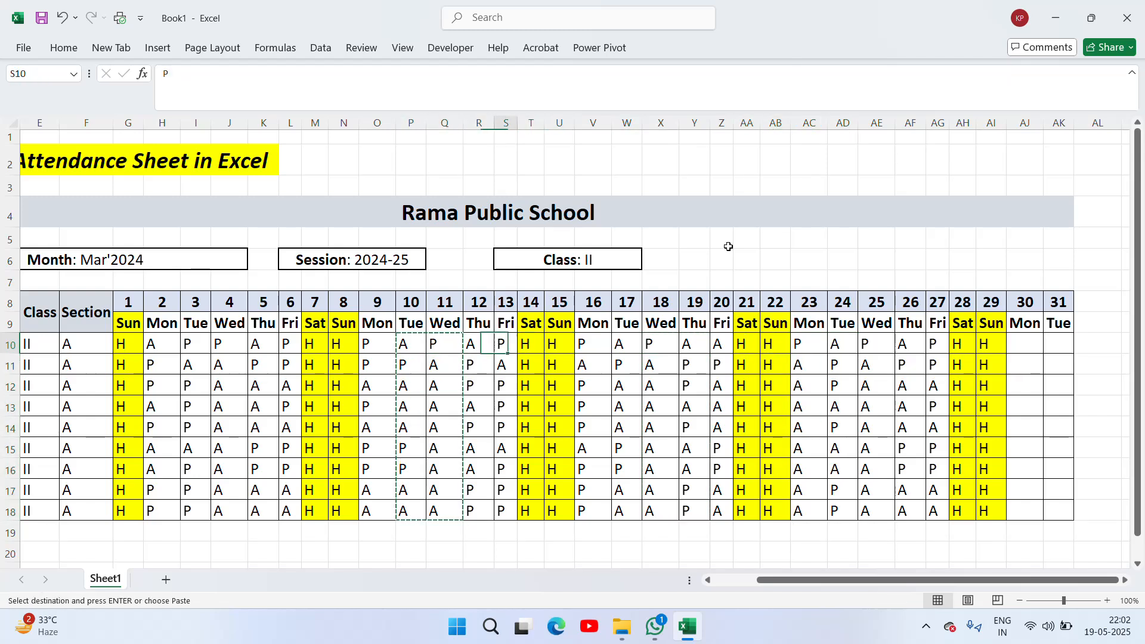
{"action": "key", "text": "Return"}
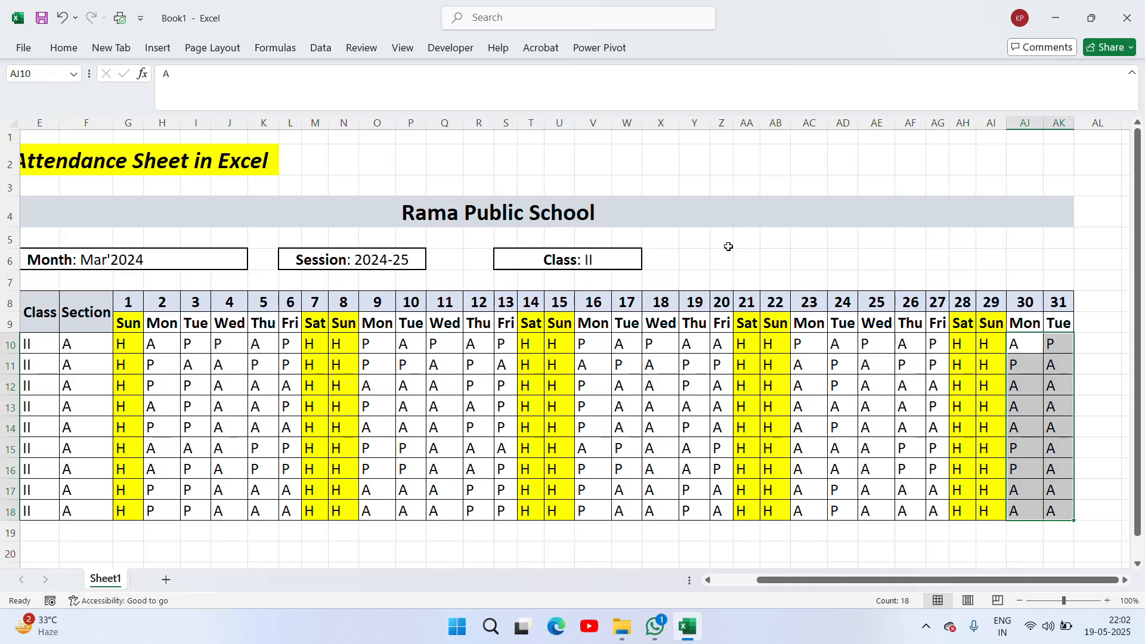
- Review the filled attendance marks from day 31 back to the student list, including the day number headings in row 8
{"action": "key", "text": "Left"}
{"action": "key", "text": "Left"}
{"action": "key", "text": "Left"}
{"action": "key", "text": "Left"}
{"action": "key", "text": "Left"}
{"action": "key", "text": "Left"}
{"action": "key", "text": "Left"}
{"action": "key", "text": "Left"}
{"action": "key", "text": "Left"}
{"action": "key", "text": "Left"}
{"action": "key", "text": "Left"}
{"action": "key", "text": "Left"}
{"action": "key", "text": "Left"}
{"action": "key", "text": "Left"}
{"action": "key", "text": "Left"}
{"action": "key", "text": "Left"}
{"action": "key", "text": "Left"}
{"action": "key", "text": "Left"}
{"action": "key", "text": "Left"}
{"action": "key", "text": "Left"}
{"action": "key", "text": "Left"}
{"action": "key", "text": "Left"}
{"action": "key", "text": "Left"}
{"action": "key", "text": "Left"}
{"action": "key", "text": "Left"}
{"action": "key", "text": "Left"}
{"action": "key", "text": "Left"}
{"action": "key", "text": "Left"}
{"action": "key", "text": "Left"}
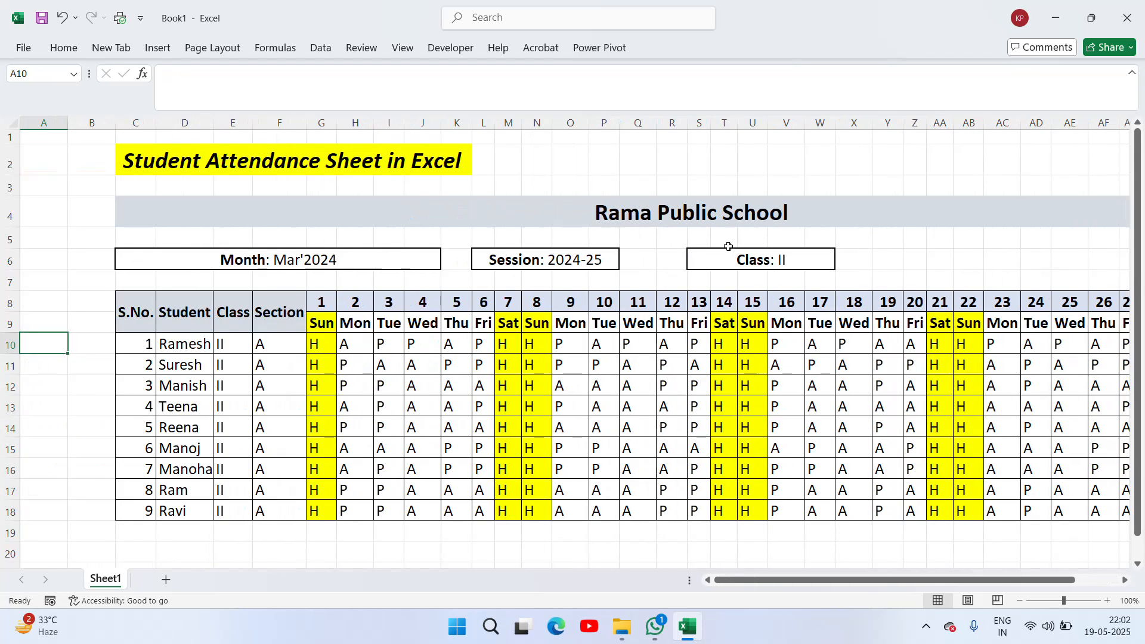
{"action": "key", "text": "Up"}
{"action": "key", "text": "Up"}
{"action": "key", "text": "Right"}
{"action": "key", "text": "Right"}
{"action": "key", "text": "Right"}
{"action": "key", "text": "Right"}
{"action": "key", "text": "Right"}
{"action": "key", "text": "Right"}
{"action": "key", "text": "Right"}
{"action": "key", "text": "Right"}
{"action": "key", "text": "Right"}
{"action": "key", "text": "Right"}
{"action": "key", "text": "Right"}
{"action": "key", "text": "Right"}
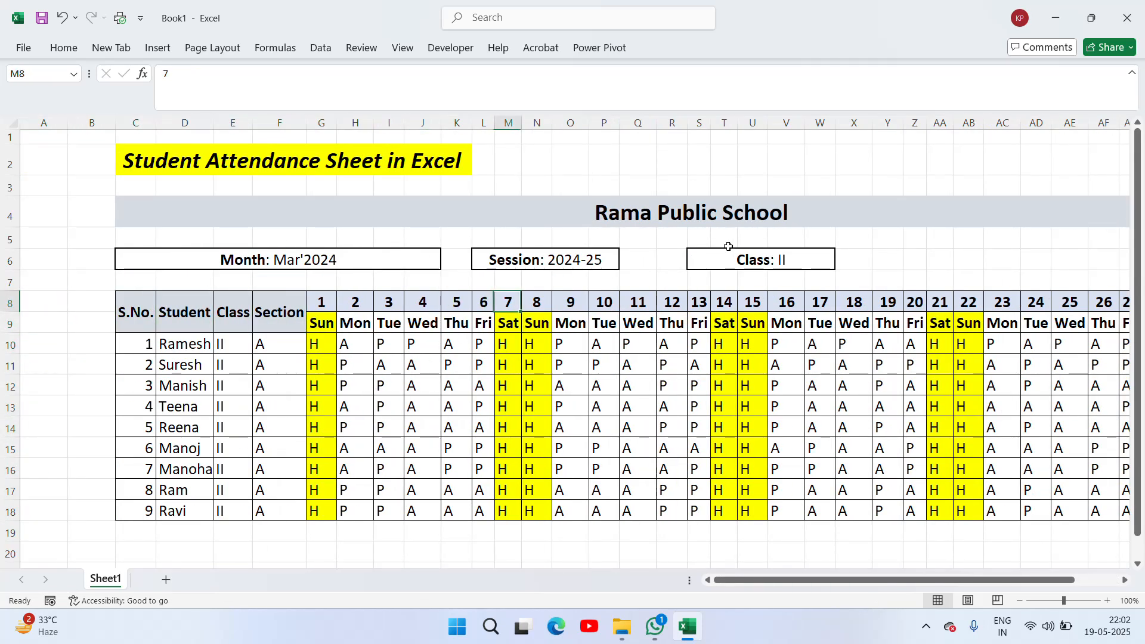
{"action": "key", "text": "Left"}
{"action": "key", "text": "Left"}
{"action": "key", "text": "Left"}
{"action": "key", "text": "Left"}
{"action": "key", "text": "Left"}
{"action": "key", "text": "Left"}
{"action": "key", "text": "Right"}
{"action": "key", "text": "Right"}
{"action": "key", "text": "Right"}
{"action": "key", "text": "Right"}
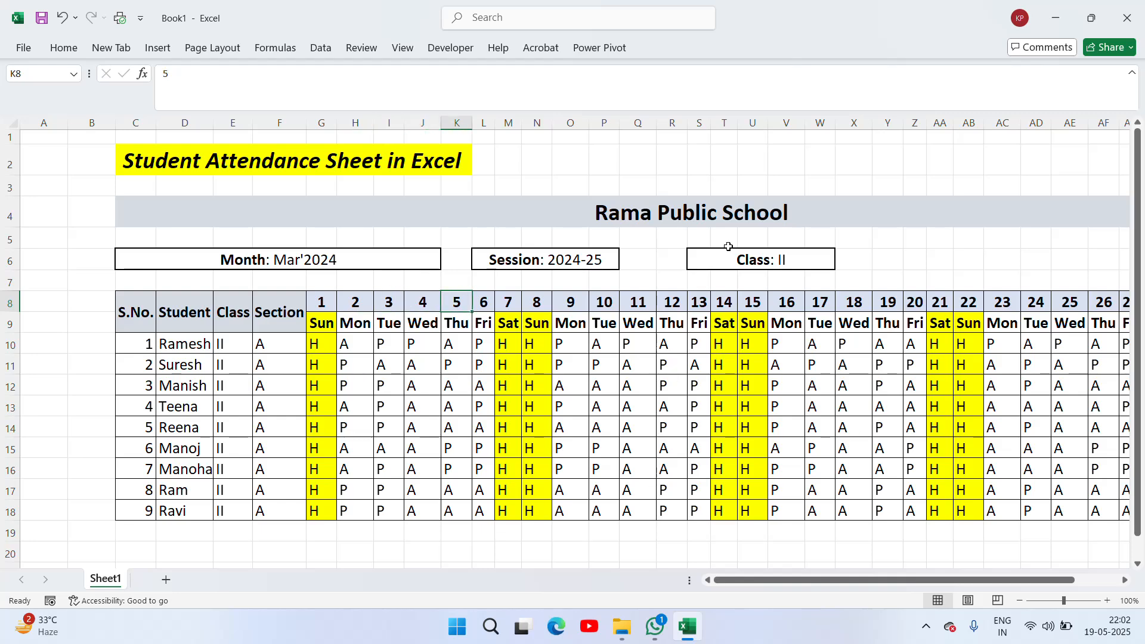
- Examine the sheet's header area with the school name, month, session and class across the full table width
{"action": "key", "text": "Up"}
{"action": "key", "text": "Up"}
{"action": "key", "text": "Up"}
{"action": "key", "text": "Down"}
{"action": "key", "text": "Right"}
{"action": "key", "text": "Right"}
{"action": "key", "text": "Right"}
{"action": "key", "text": "Right"}
{"action": "key", "text": "Right"}
{"action": "key", "text": "Right"}
{"action": "key", "text": "Right"}
{"action": "key", "text": "Right"}
{"action": "key", "text": "Right"}
{"action": "key", "text": "Right"}
{"action": "key", "text": "Right"}
{"action": "key", "text": "Right"}
{"action": "key", "text": "Right"}
{"action": "key", "text": "Right"}
{"action": "key", "text": "Right"}
{"action": "key", "text": "Right"}
{"action": "key", "text": "Right"}
{"action": "key", "text": "Right"}
{"action": "key", "text": "Right"}
{"action": "key", "text": "Right"}
{"action": "key", "text": "Right"}
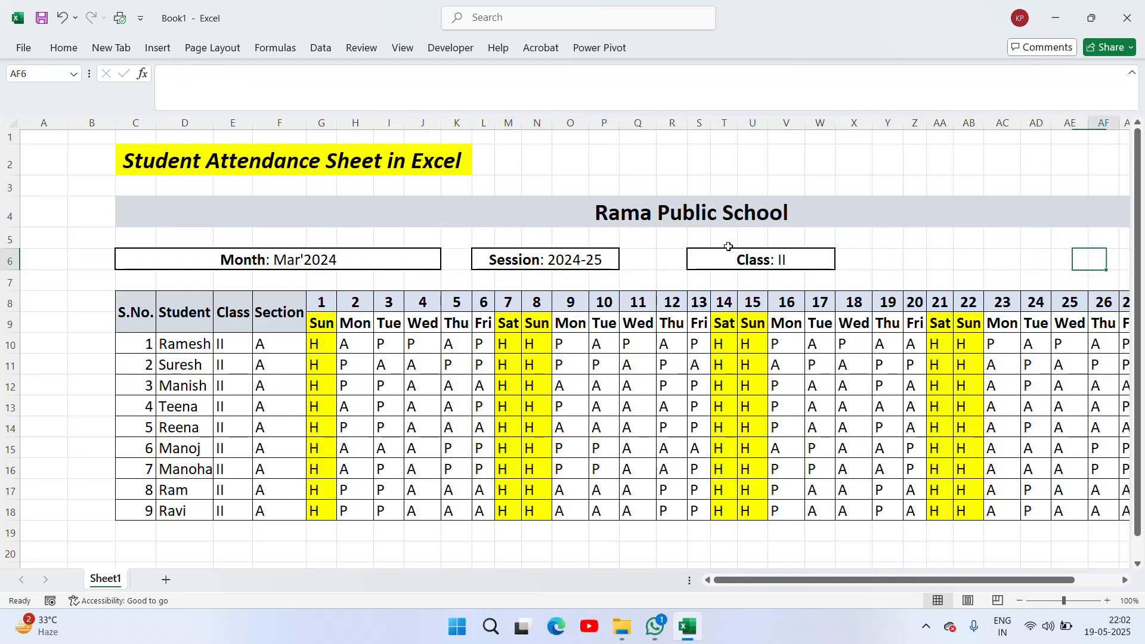
{"action": "key", "text": "Left"}
{"action": "key", "text": "Left"}
{"action": "key", "text": "Left"}
{"action": "key", "text": "Left"}
{"action": "key", "text": "Left"}
{"action": "key", "text": "Left"}
{"action": "key", "text": "Left"}
{"action": "key", "text": "Left"}
{"action": "key", "text": "Left"}
{"action": "key", "text": "Left"}
{"action": "key", "text": "Left"}
{"action": "key", "text": "Left"}
{"action": "key", "text": "Left"}
{"action": "key", "text": "Left"}
{"action": "key", "text": "Left"}
{"action": "key", "text": "Left"}
{"action": "key", "text": "Left"}
{"action": "key", "text": "Home"}
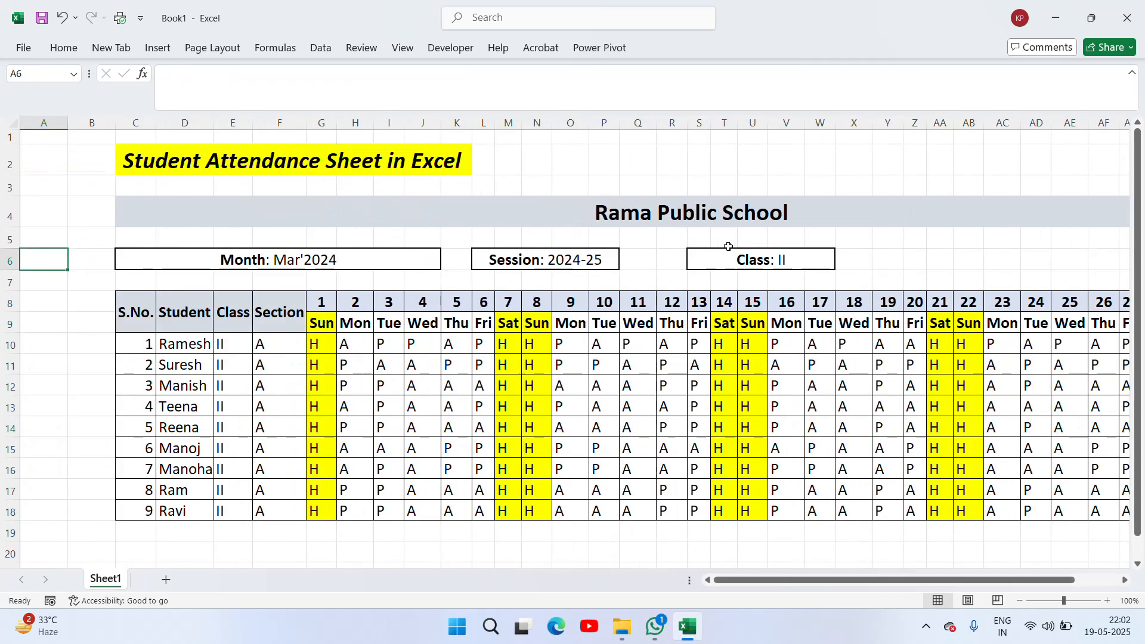
{"action": "key", "text": "Up"}
{"action": "key", "text": "Up"}
{"action": "key", "text": "Right"}
{"action": "key", "text": "Right"}
{"action": "key", "text": "Down"}
{"action": "key", "text": "Down"}
{"action": "key", "text": "Down"}
{"action": "key", "text": "Down"}
{"action": "key", "text": "Down"}
{"action": "key", "text": "Down"}
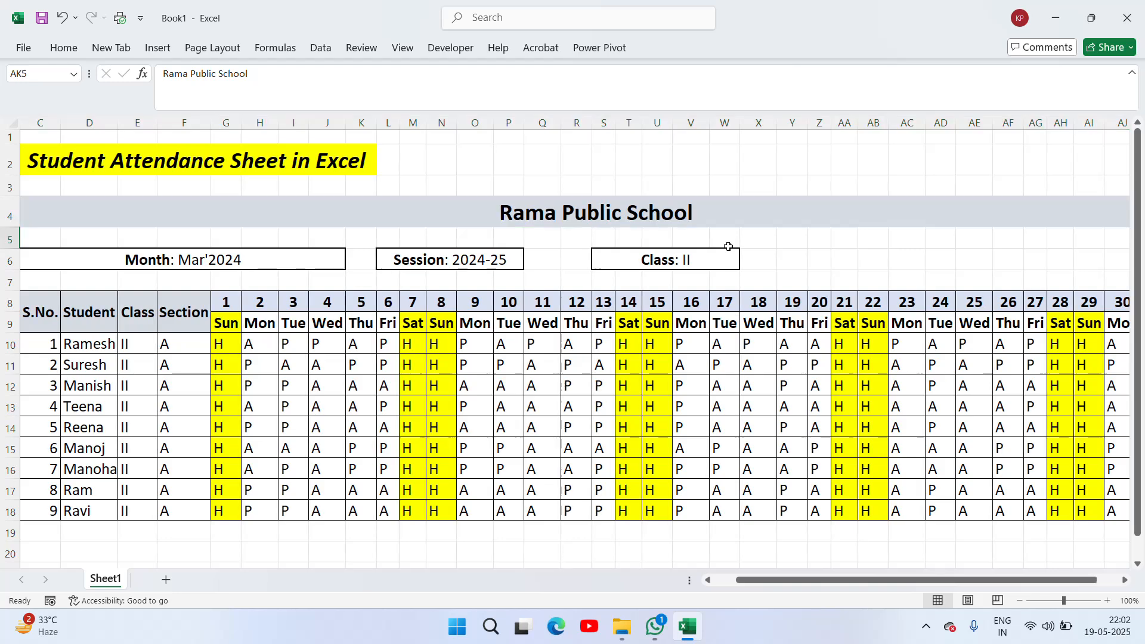
- Examine the weekday headings in row 9 from day 31 back to the first column of the table
{"action": "key", "text": "Up"}
{"action": "key", "text": "Left"}
{"action": "key", "text": "Left"}
{"action": "key", "text": "Left"}
{"action": "key", "text": "Left"}
{"action": "key", "text": "Left"}
{"action": "key", "text": "Left"}
{"action": "key", "text": "Left"}
{"action": "key", "text": "Left"}
{"action": "key", "text": "Left"}
{"action": "key", "text": "Left"}
{"action": "key", "text": "Left"}
{"action": "key", "text": "Left"}
{"action": "key", "text": "Left"}
{"action": "key", "text": "Left"}
{"action": "key", "text": "Left"}
{"action": "key", "text": "Left"}
{"action": "key", "text": "Left"}
{"action": "key", "text": "Left"}
{"action": "key", "text": "Left"}
{"action": "key", "text": "Left"}
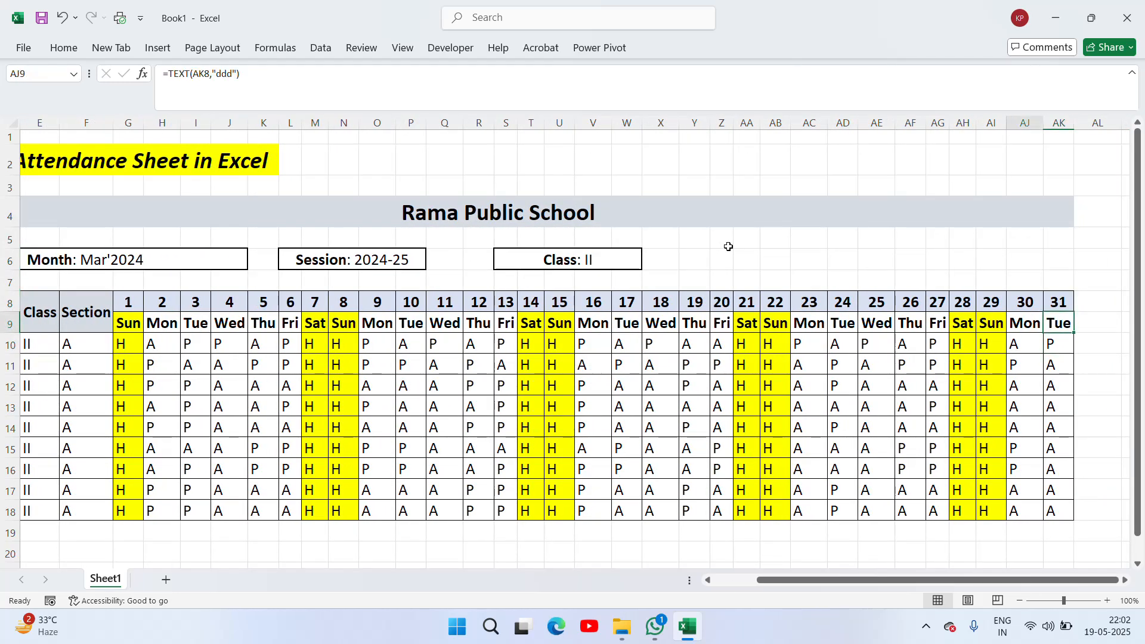
{"action": "key", "text": "Left"}
{"action": "key", "text": "Left"}
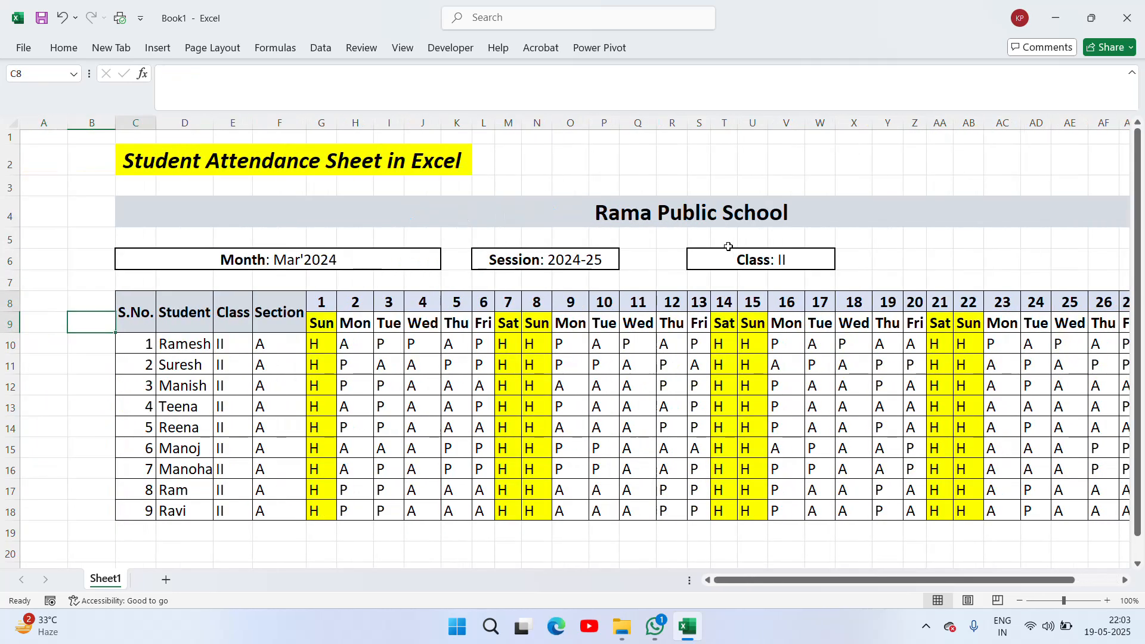
- Center the contents of the whole attendance table, C8:AK18, horizontally
{"action": "key", "text": "shift+Down"}
{"action": "key", "text": "ctrl+shift+Right"}
{"action": "key", "text": "shift+Down"}
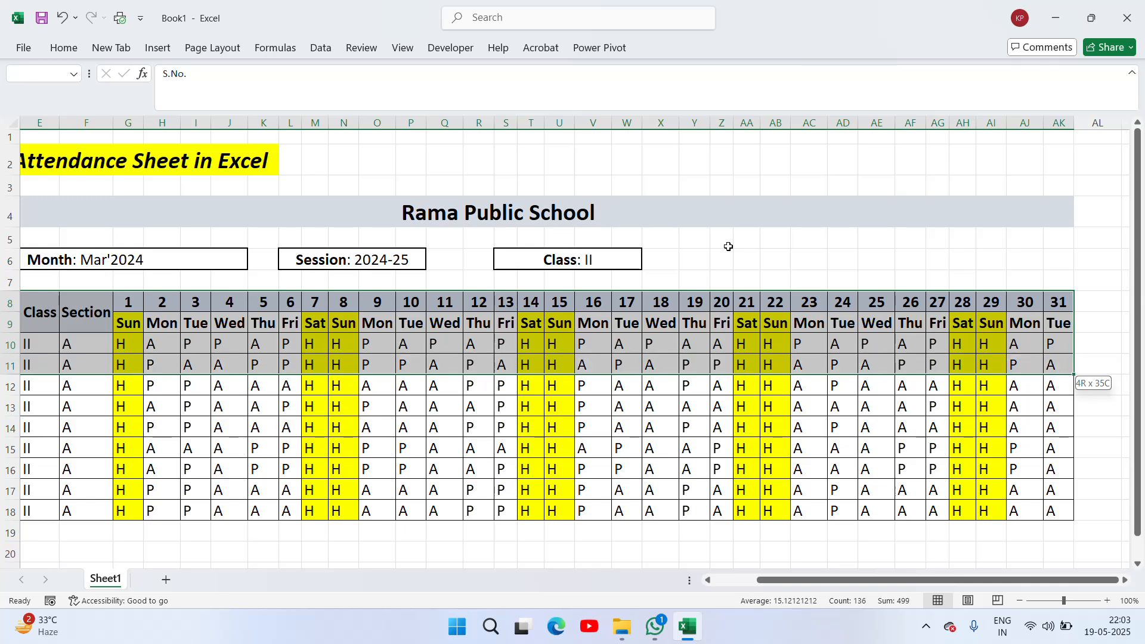
{"action": "key", "text": "ctrl+shift+Down"}
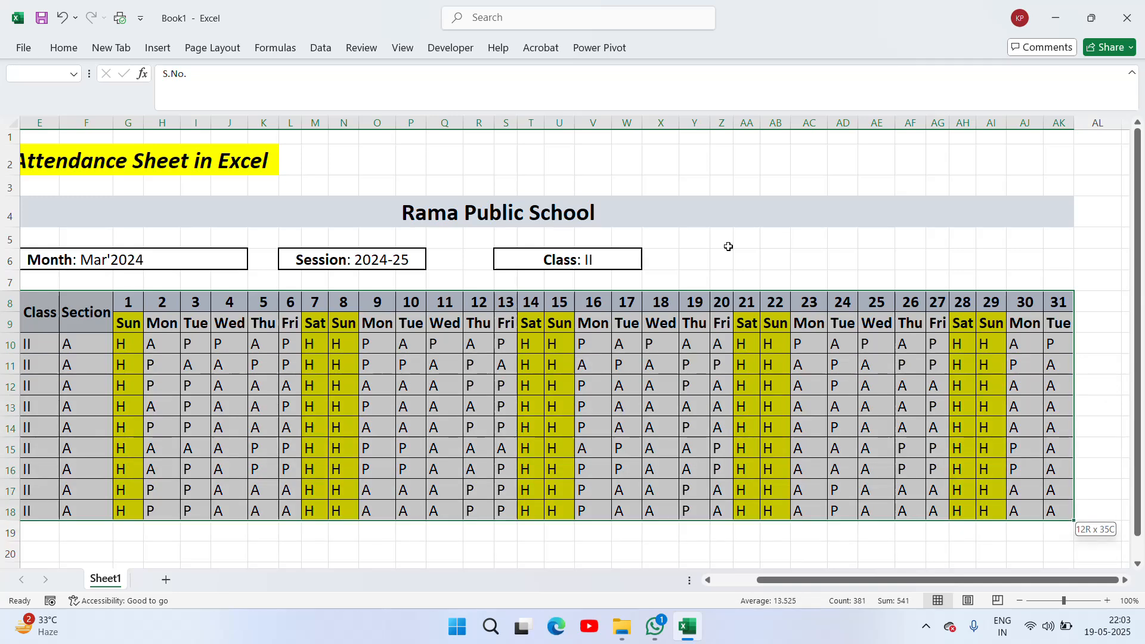
{"action": "left_click", "coordinate": [62, 48]}
{"action": "left_click", "coordinate": [297, 99]}
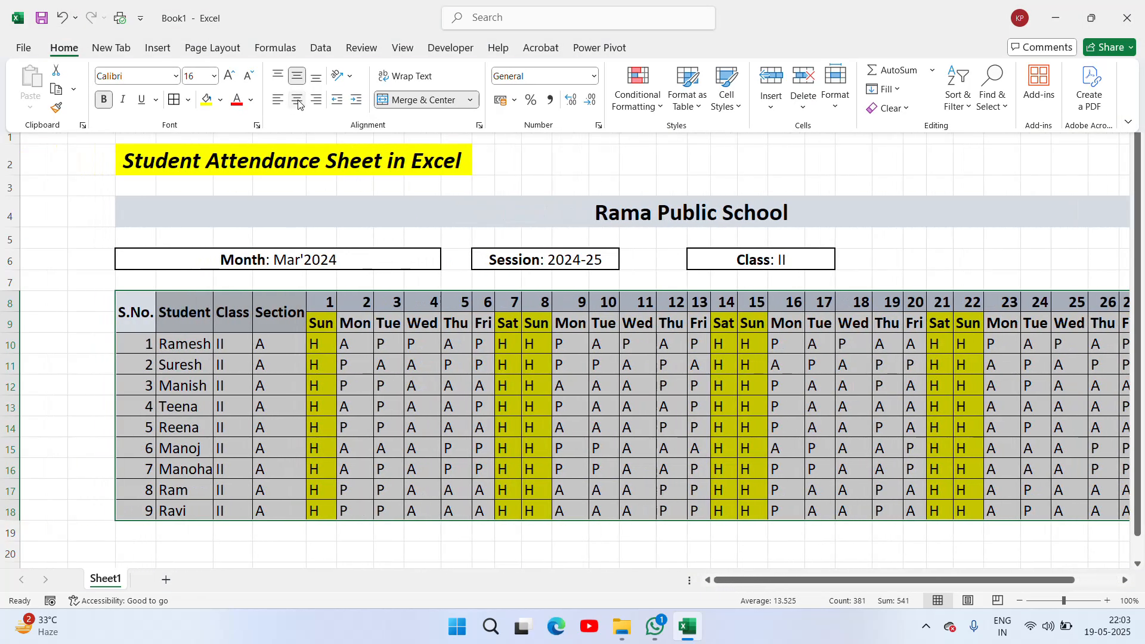
- Review the centered attendance table along the weekday row from day 5 past day 31
{"action": "left_click", "coordinate": [457, 324]}
{"action": "left_click", "coordinate": [457, 323]}
{"action": "key", "text": "Right"}
{"action": "key", "text": "Right"}
{"action": "key", "text": "Right"}
{"action": "key", "text": "Right"}
{"action": "key", "text": "Right"}
{"action": "key", "text": "Right"}
{"action": "key", "text": "Right"}
{"action": "key", "text": "Right"}
{"action": "key", "text": "Right"}
{"action": "key", "text": "Right"}
{"action": "key", "text": "Right"}
{"action": "key", "text": "Right"}
{"action": "key", "text": "Right"}
{"action": "key", "text": "Right"}
{"action": "key", "text": "Right"}
{"action": "key", "text": "Right"}
{"action": "key", "text": "Right"}
{"action": "key", "text": "Right"}
{"action": "key", "text": "Right"}
{"action": "key", "text": "Right"}
{"action": "key", "text": "Right"}
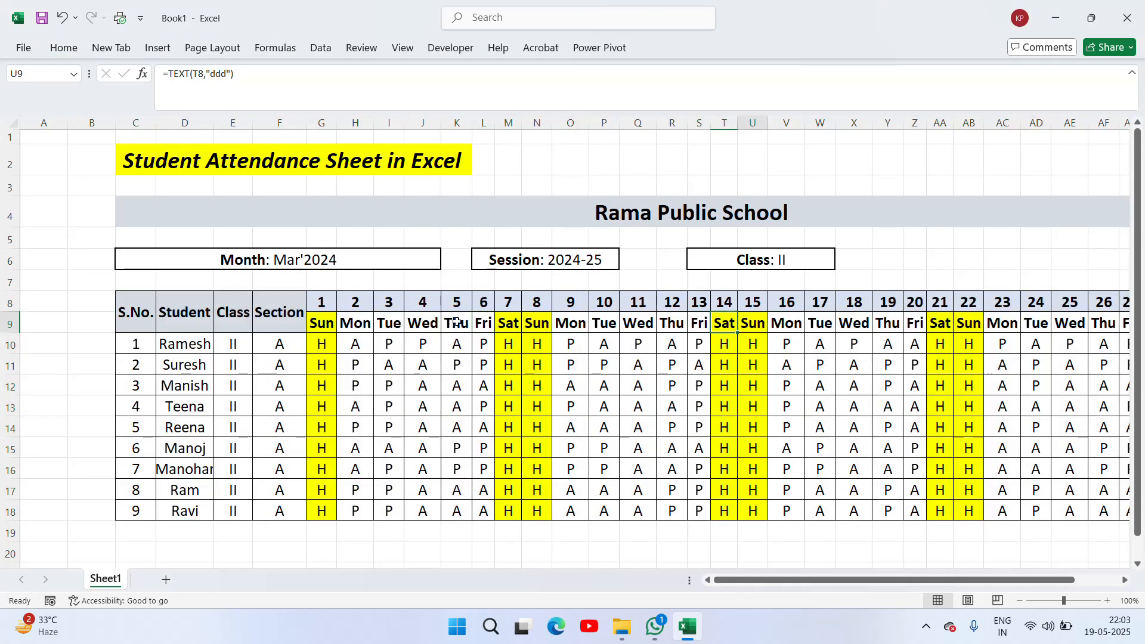
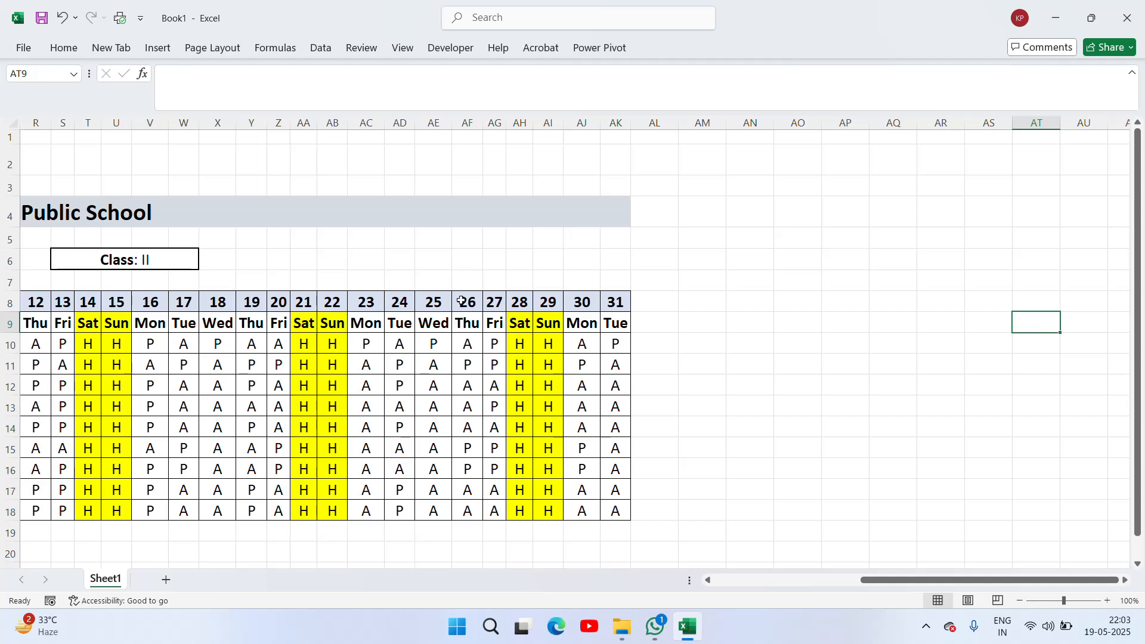
- Merge and center AL8:AL9 beside day 31, and copy the merged cell into AM8 and AN8
{"action": "left_click", "coordinate": [658, 309]}
{"action": "key", "text": "shift+Down"}
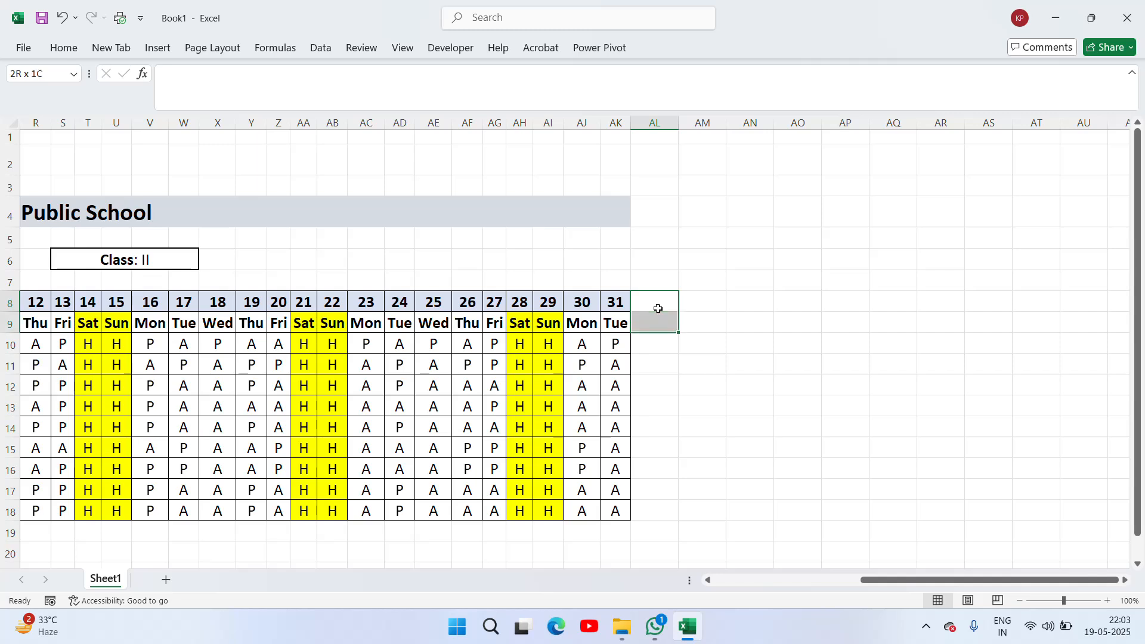
{"action": "left_click", "coordinate": [65, 48]}
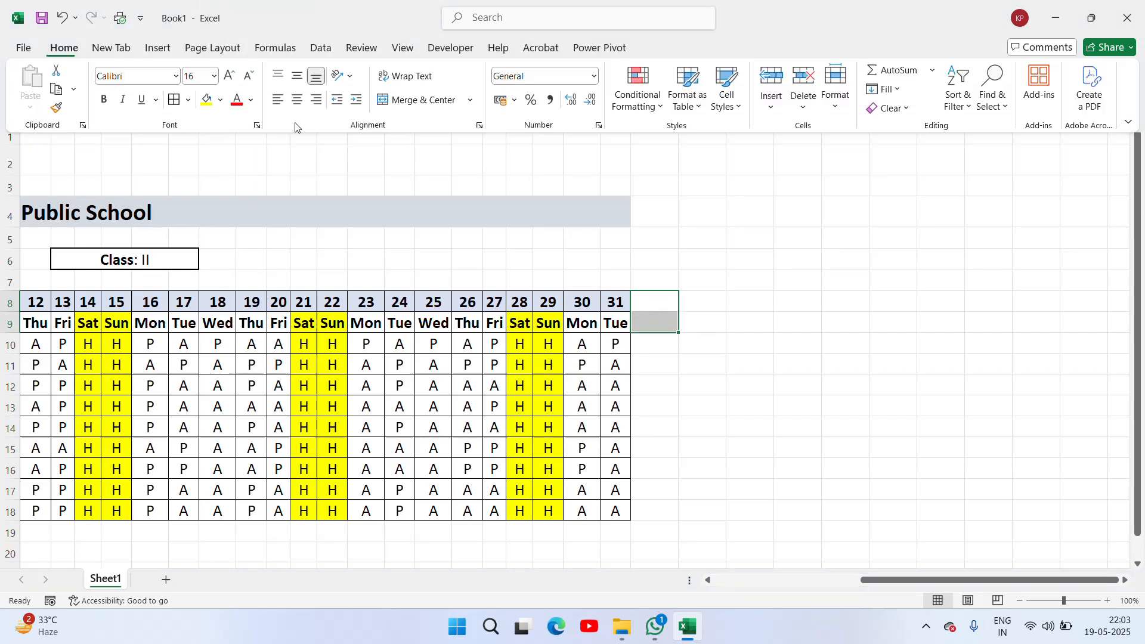
{"action": "left_click", "coordinate": [412, 99]}
{"action": "key", "text": "ctrl+c"}
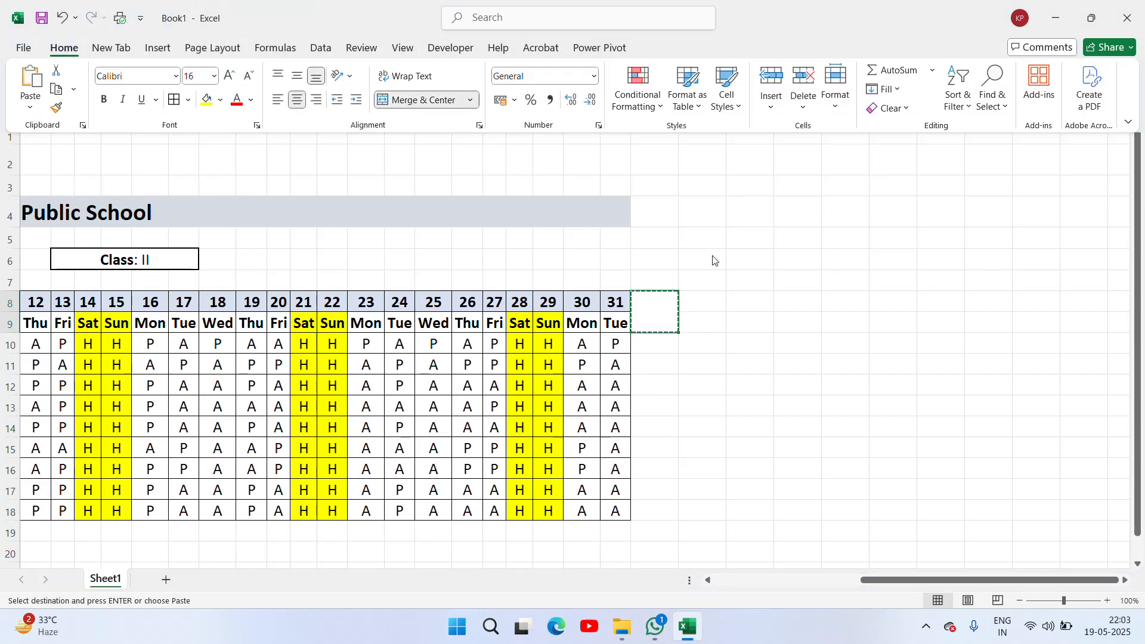
{"action": "left_click", "coordinate": [706, 300]}
{"action": "left_click", "coordinate": [706, 299]}
{"action": "key", "text": "ctrl+v"}
{"action": "key", "text": "Right"}
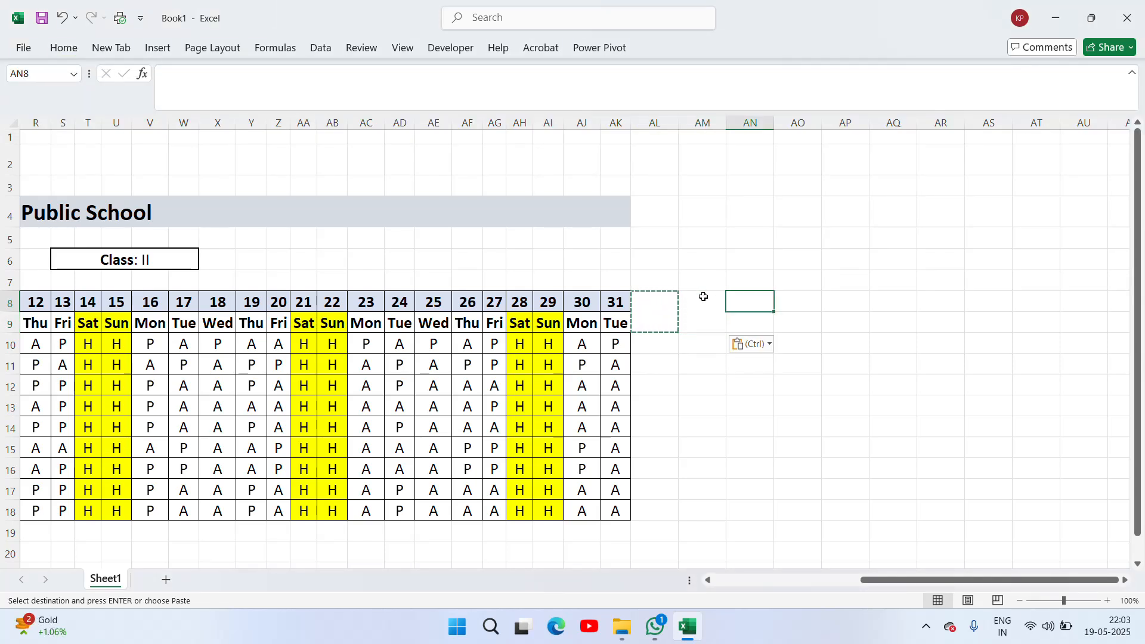
{"action": "key", "text": "ctrl+v"}
- Apply all borders to the three new summary columns, AL8:AN18
{"action": "key", "text": "Escape"}
{"action": "key", "text": "Left"}
{"action": "key", "text": "Left"}
{"action": "key", "text": "shift+Right"}
{"action": "key", "text": "shift+Right"}
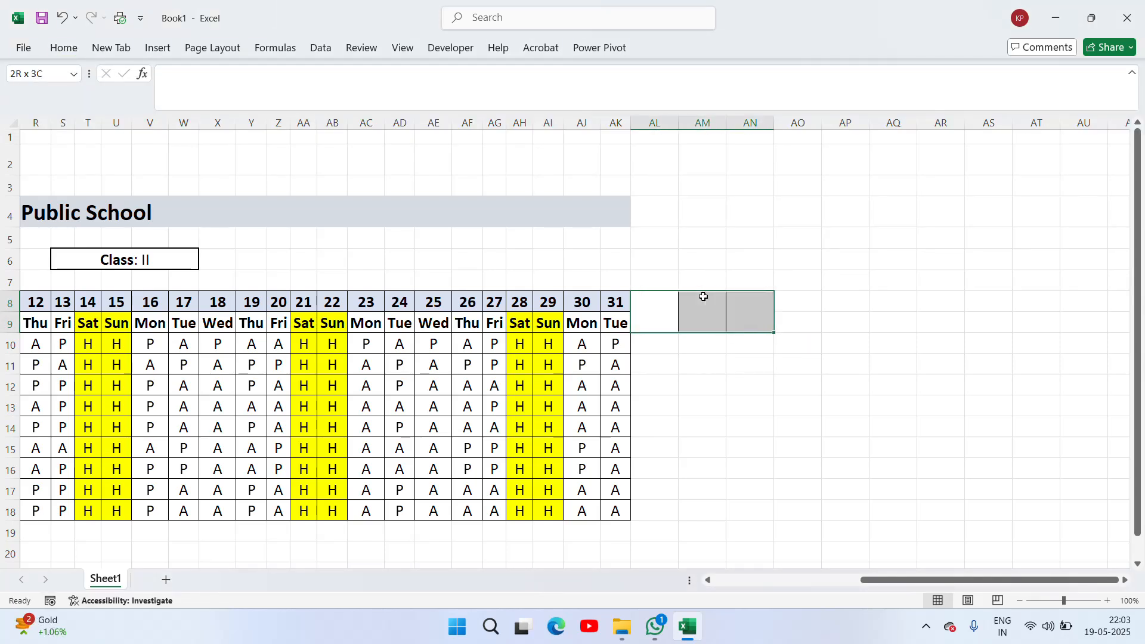
{"action": "key", "text": "shift+Down"}
{"action": "key", "text": "shift+Down"}
{"action": "key", "text": "shift+Down"}
{"action": "key", "text": "shift+Down"}
{"action": "key", "text": "shift+Down"}
{"action": "key", "text": "shift+Down"}
{"action": "key", "text": "shift+Down"}
{"action": "key", "text": "shift+Down"}
{"action": "key", "text": "shift+Down"}
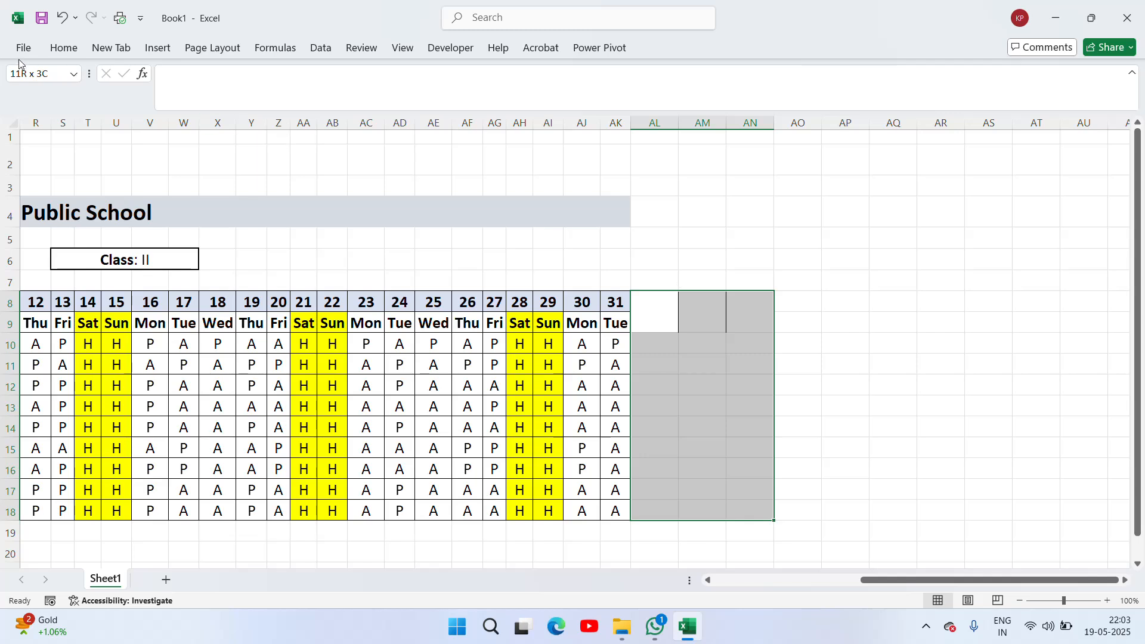
{"action": "left_click", "coordinate": [79, 51]}
{"action": "left_click", "coordinate": [177, 105]}
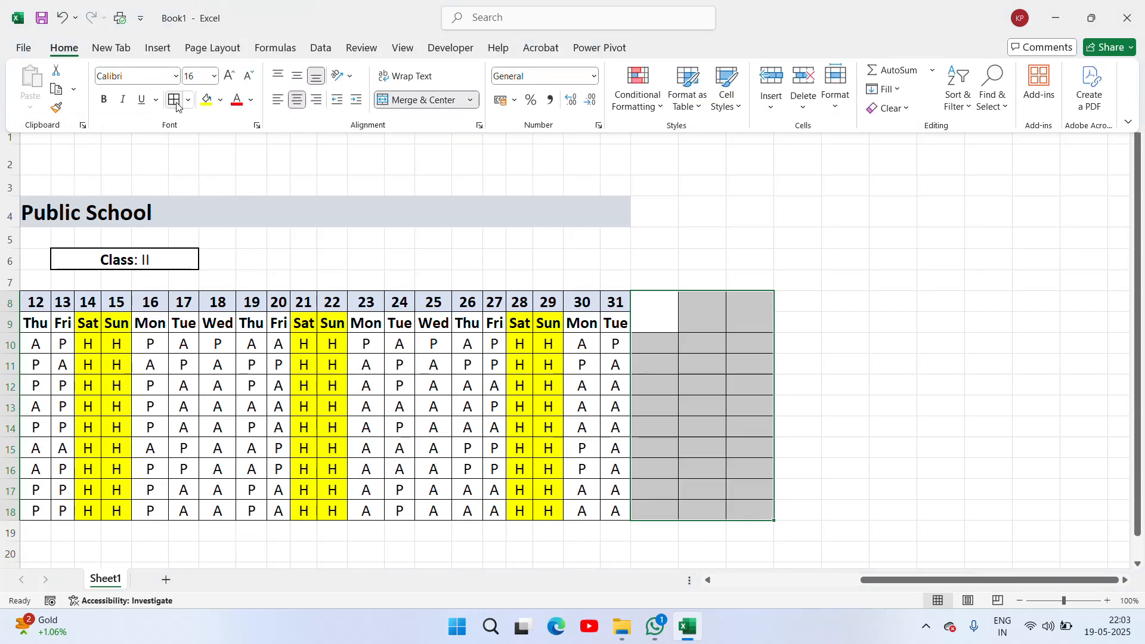
- Enter the heading "Total Present" in merged cell AL8 and wrap its text
{"action": "left_click", "coordinate": [658, 321]}
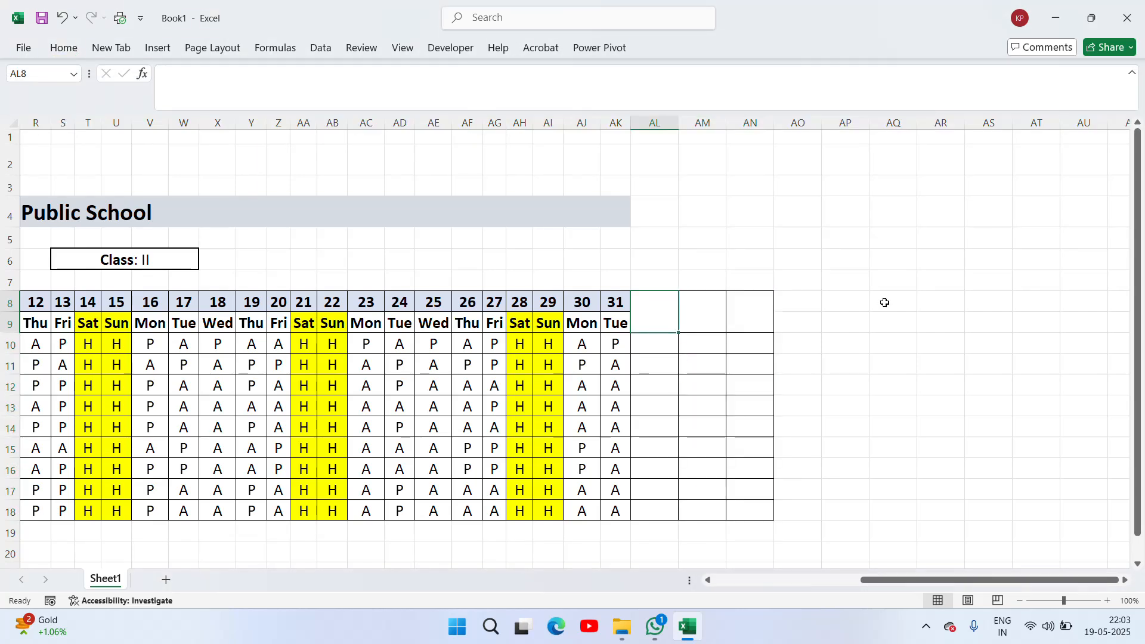
{"action": "type", "text": "T"}
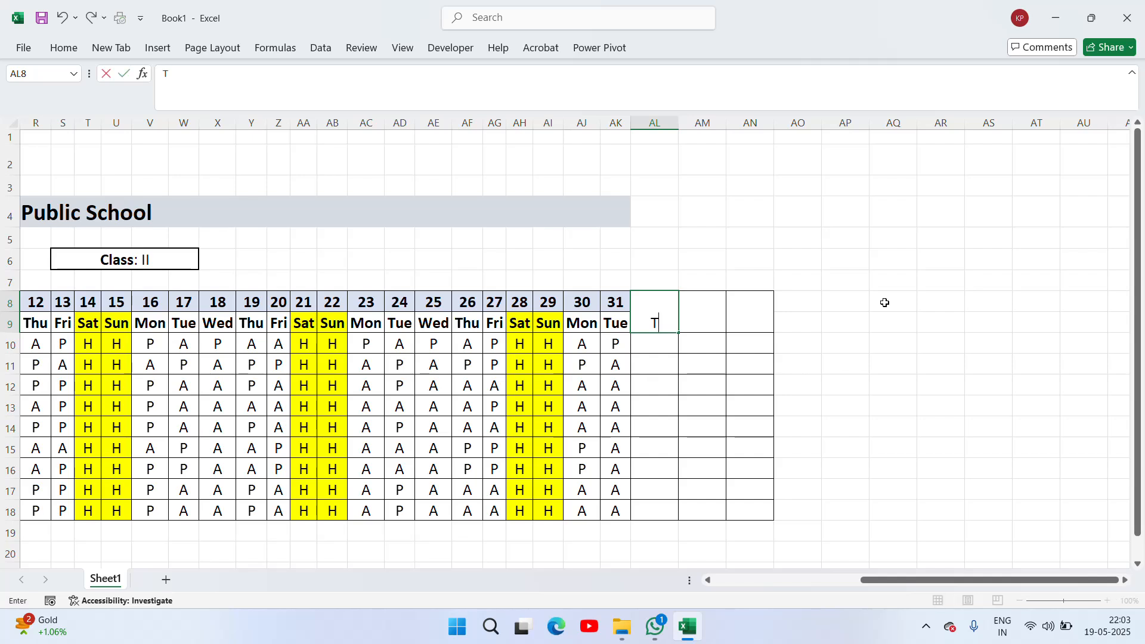
{"action": "type", "text": "otal Present"}
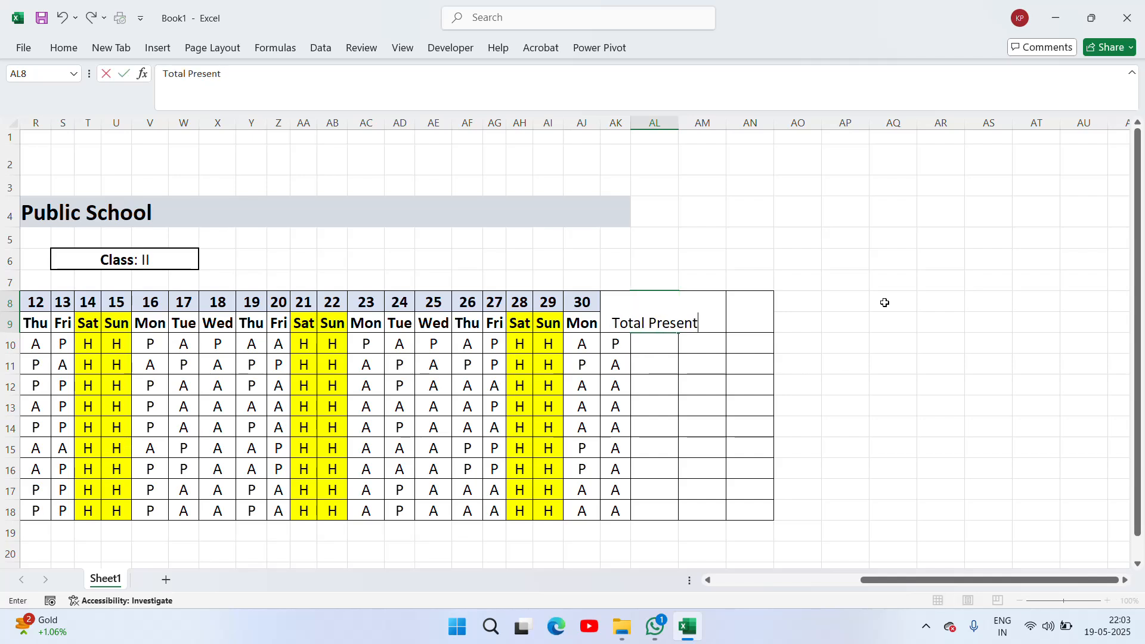
{"action": "key", "text": "ctrl+Return"}
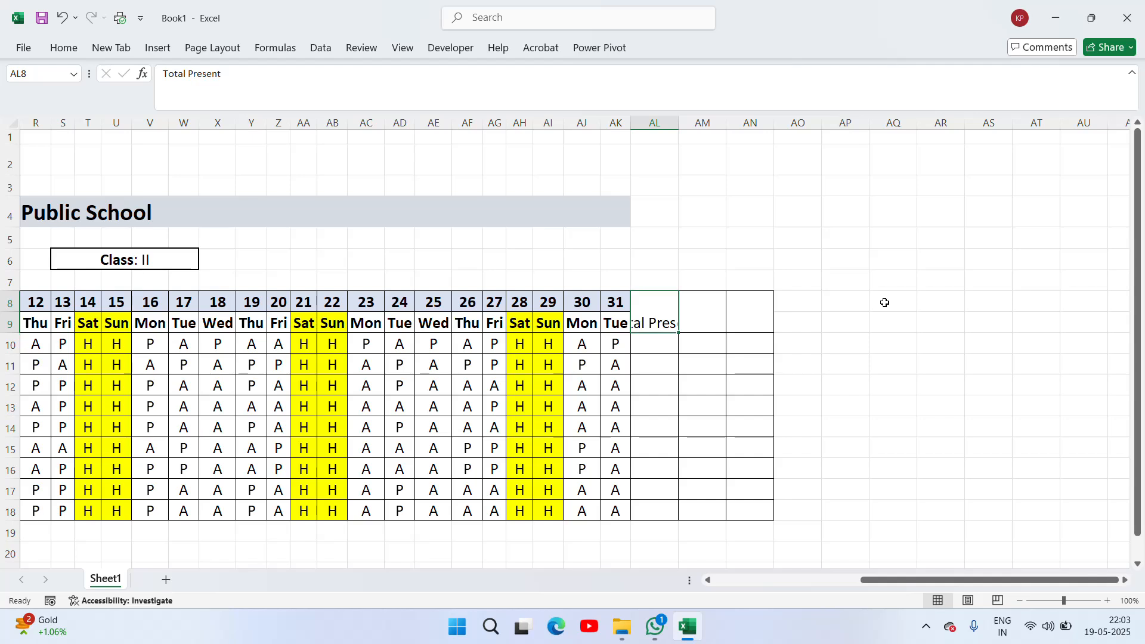
{"action": "left_click", "coordinate": [60, 49]}
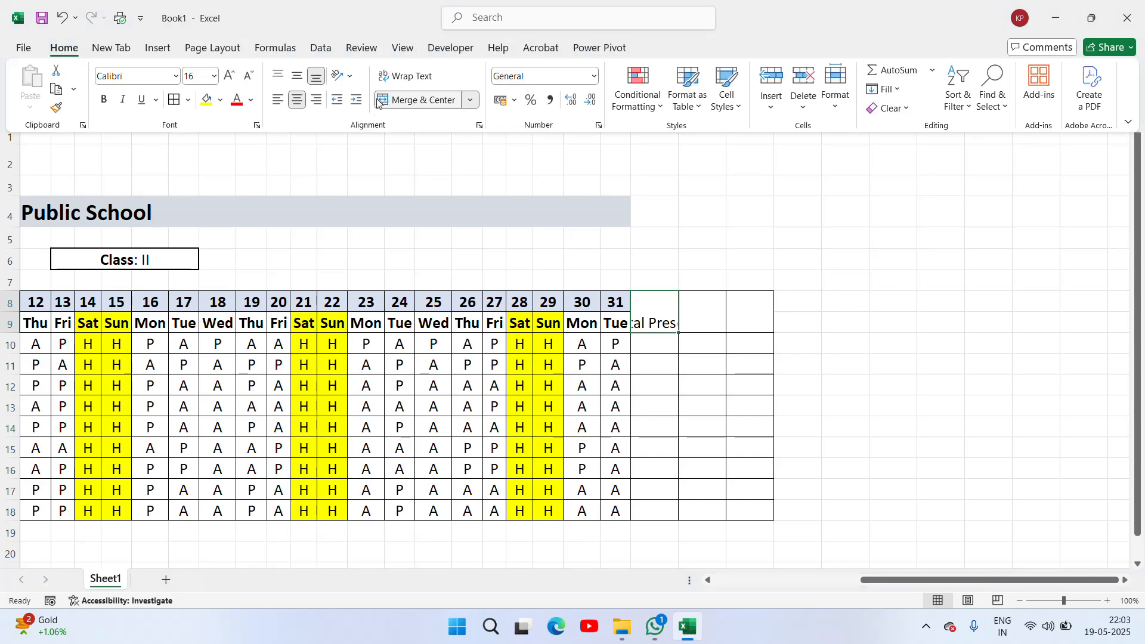
{"action": "left_click", "coordinate": [408, 82]}
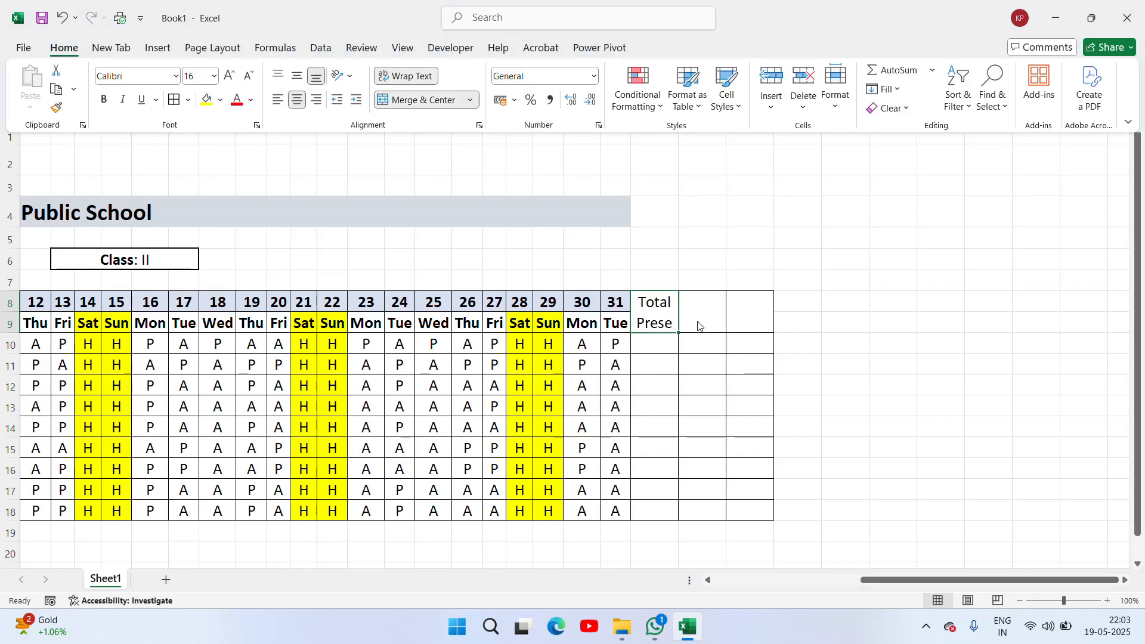
- Widen column AL to fit the Total Present heading and make the heading bold
{"action": "left_click", "coordinate": [690, 242]}
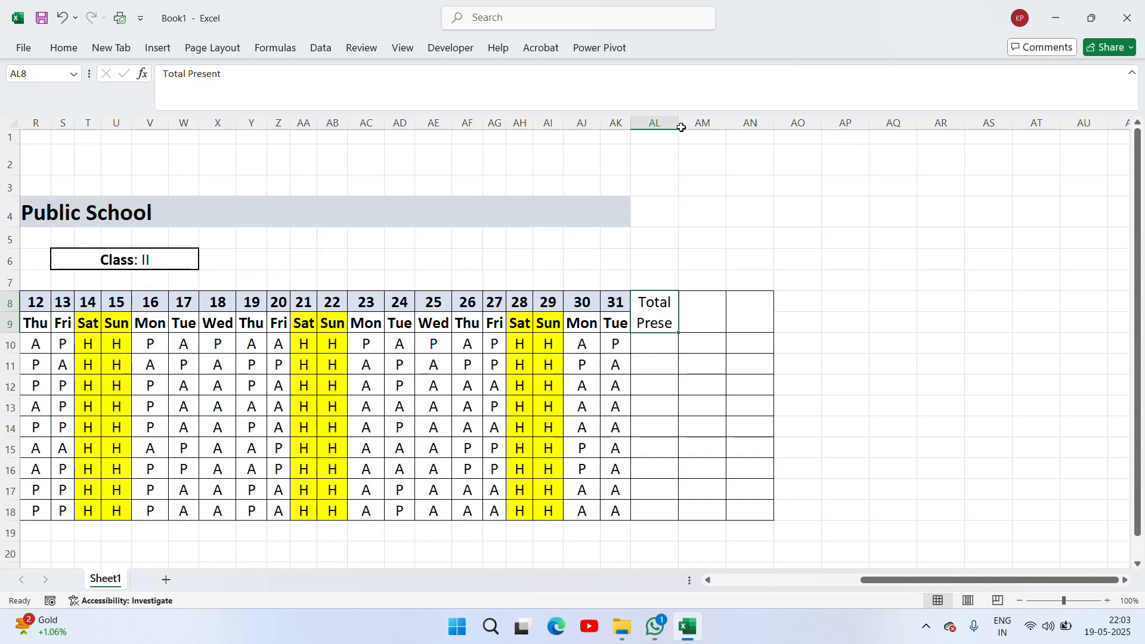
{"action": "left_click_drag", "start_coordinate": [681, 127], "coordinate": [708, 124]}
{"action": "left_click_drag", "start_coordinate": [726, 326], "coordinate": [677, 325]}
{"action": "left_click", "coordinate": [676, 324]}
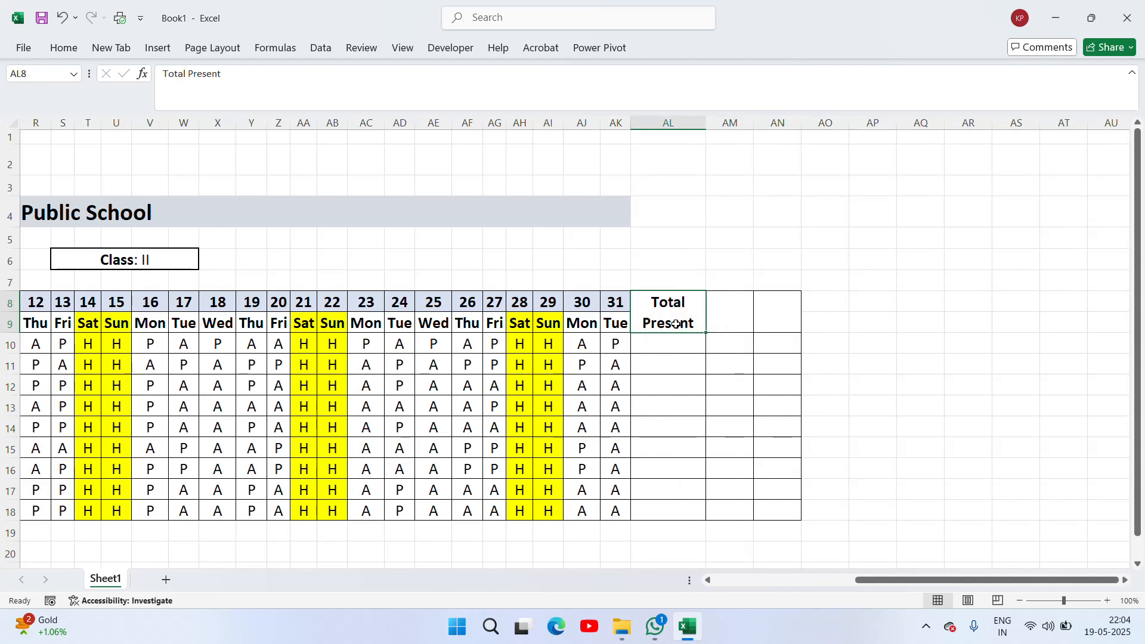
- Copy the Total Present heading into AM8 and change its text to "Total Absent"
{"action": "key", "text": "Right"}
{"action": "key", "text": "Left"}
{"action": "key", "text": "ctrl+c"}
{"action": "key", "text": "Right"}
{"action": "key", "text": "ctrl+v"}
{"action": "key", "text": "F2"}
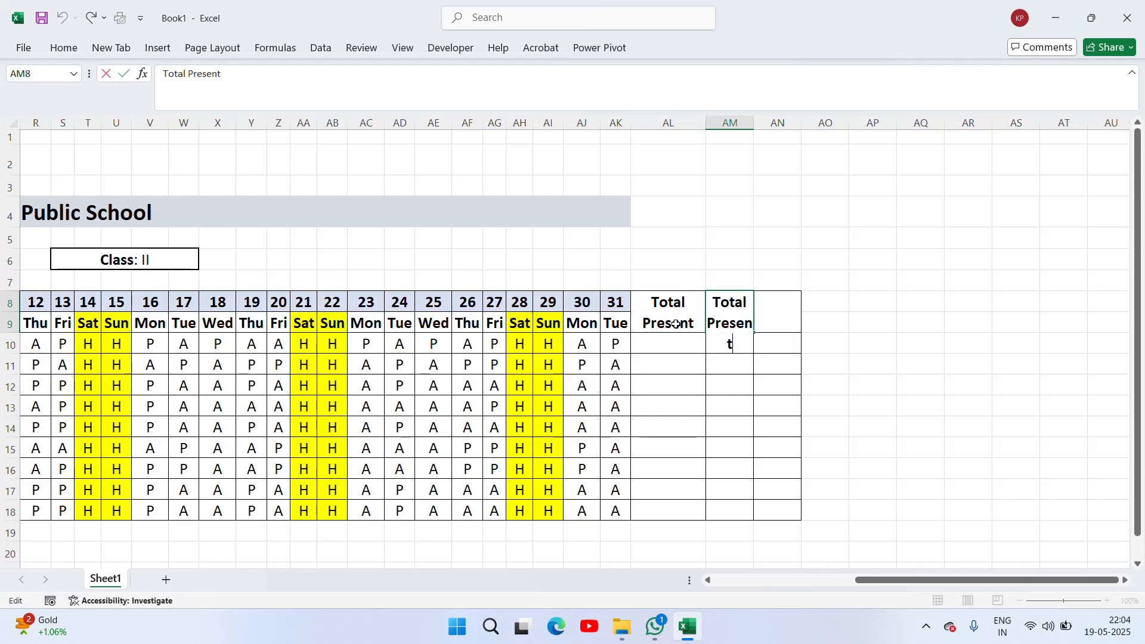
{"action": "key", "text": "ctrl+shift+Left"}
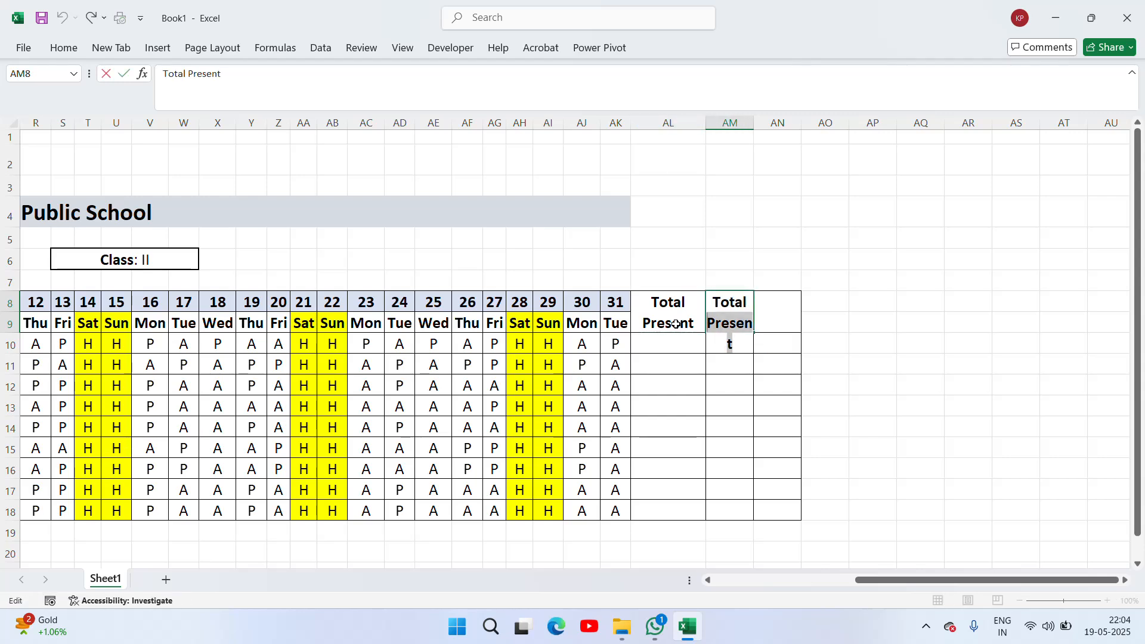
{"action": "type", "text": "Ab"}
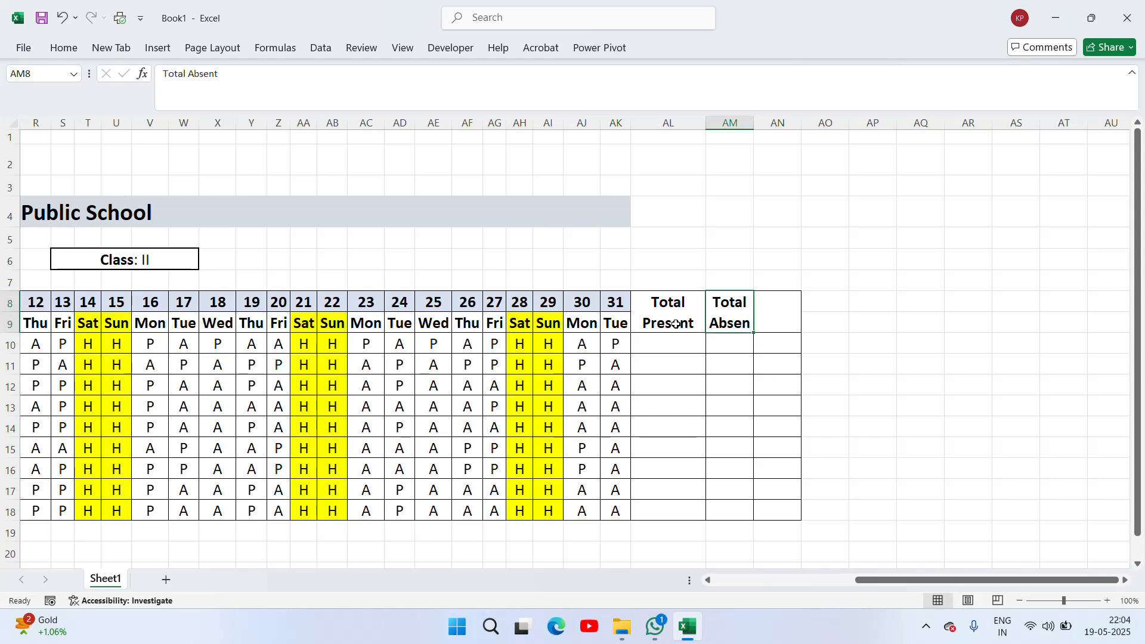
- Copy the Total Absent heading cell into AN8
{"action": "key", "text": "Right"}
{"action": "key", "text": "Right"}
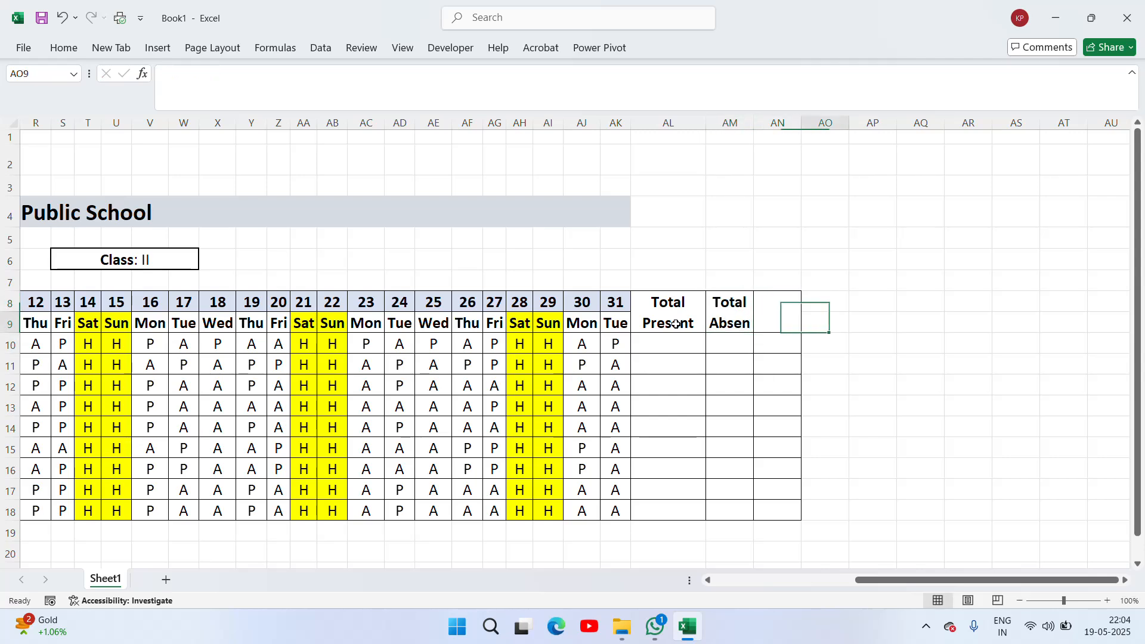
{"action": "key", "text": "Left"}
{"action": "key", "text": "Left"}
{"action": "key", "text": "Left"}
{"action": "key", "text": "Right"}
{"action": "key", "text": "Right"}
{"action": "key", "text": "Left"}
{"action": "key", "text": "ctrl+c"}
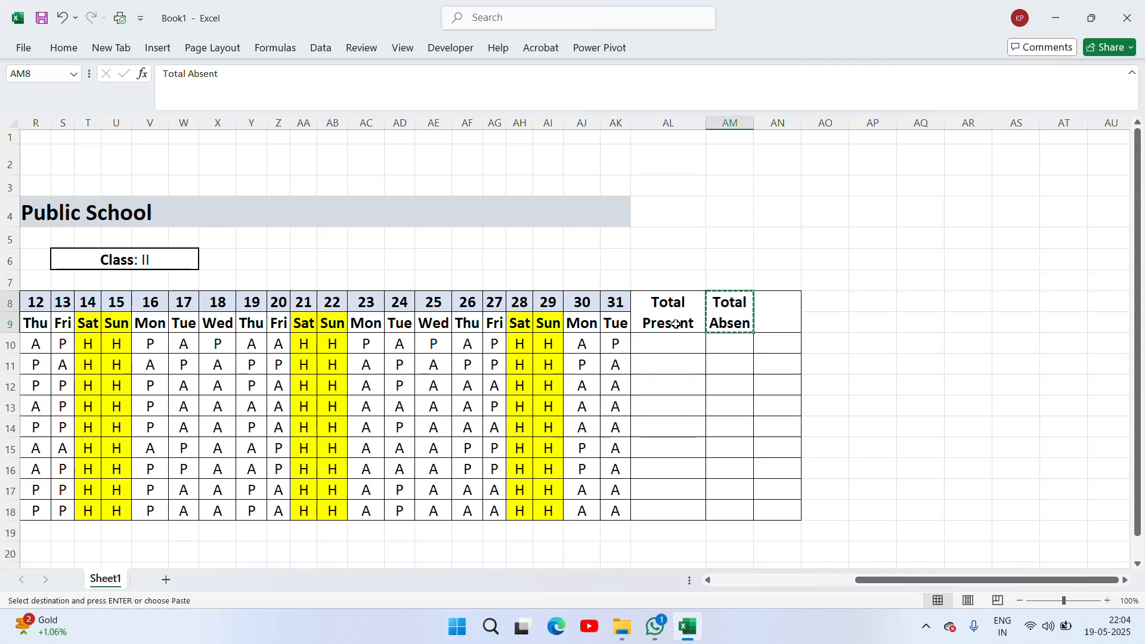
{"action": "key", "text": "Right"}
{"action": "key", "text": "ctrl+v"}
{"action": "key", "text": "Escape"}
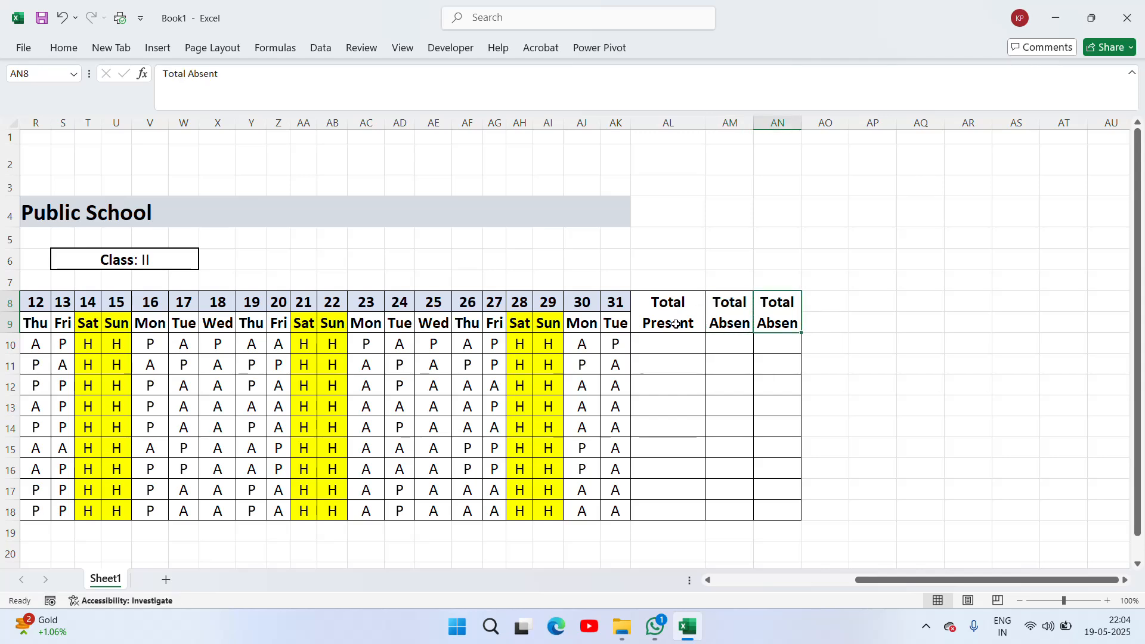
- Replace the heading in AN8 with "Total Holidays" and widen column AN to fit it
{"action": "type", "text": "Total"}
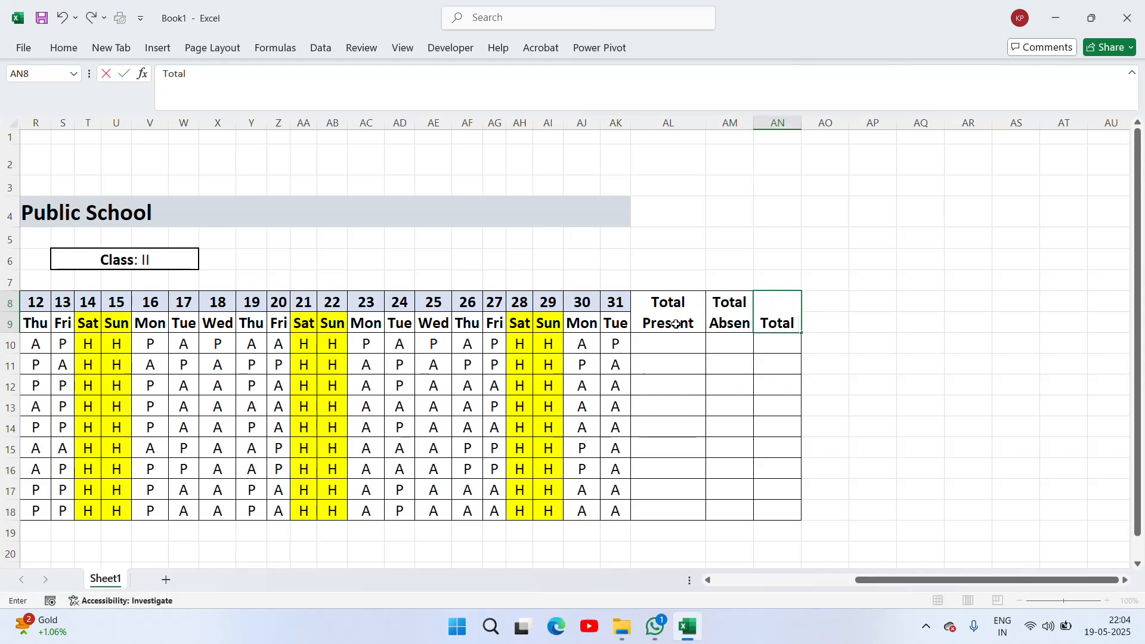
{"action": "type", "text": " Holiday"}
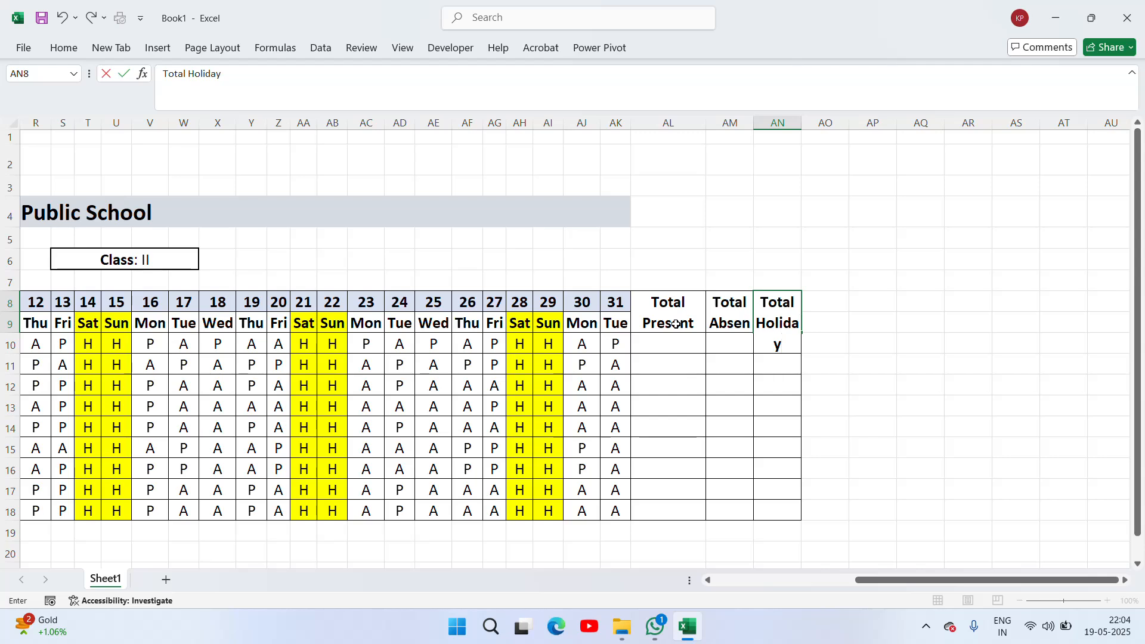
{"action": "type", "text": "s"}
{"action": "key", "text": "ctrl+Return"}
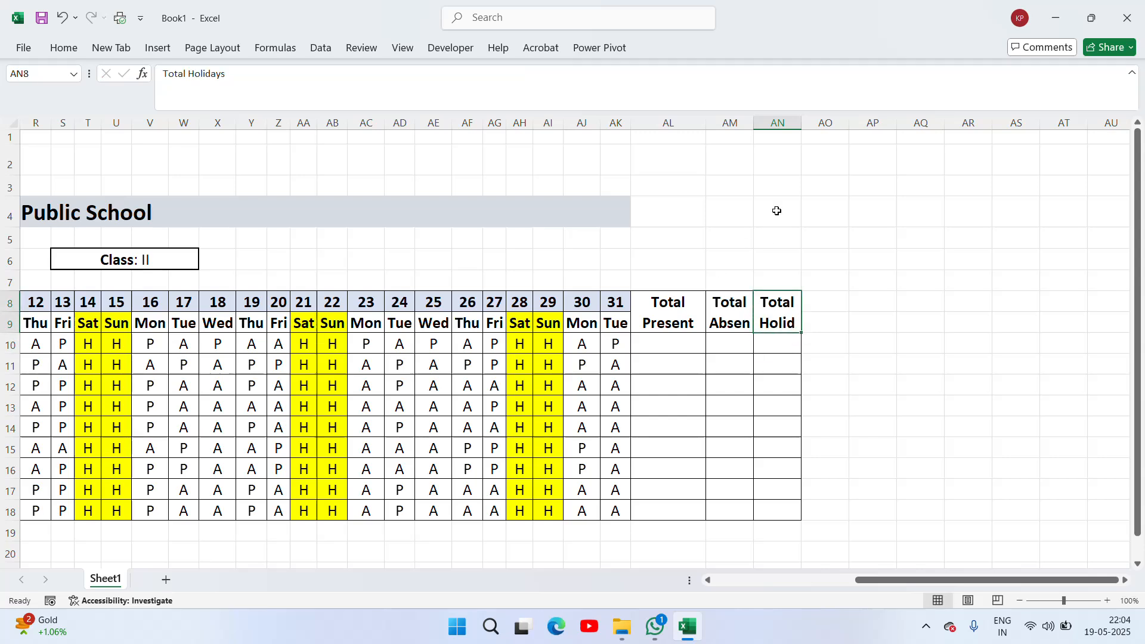
{"action": "double_click", "coordinate": [802, 123]}
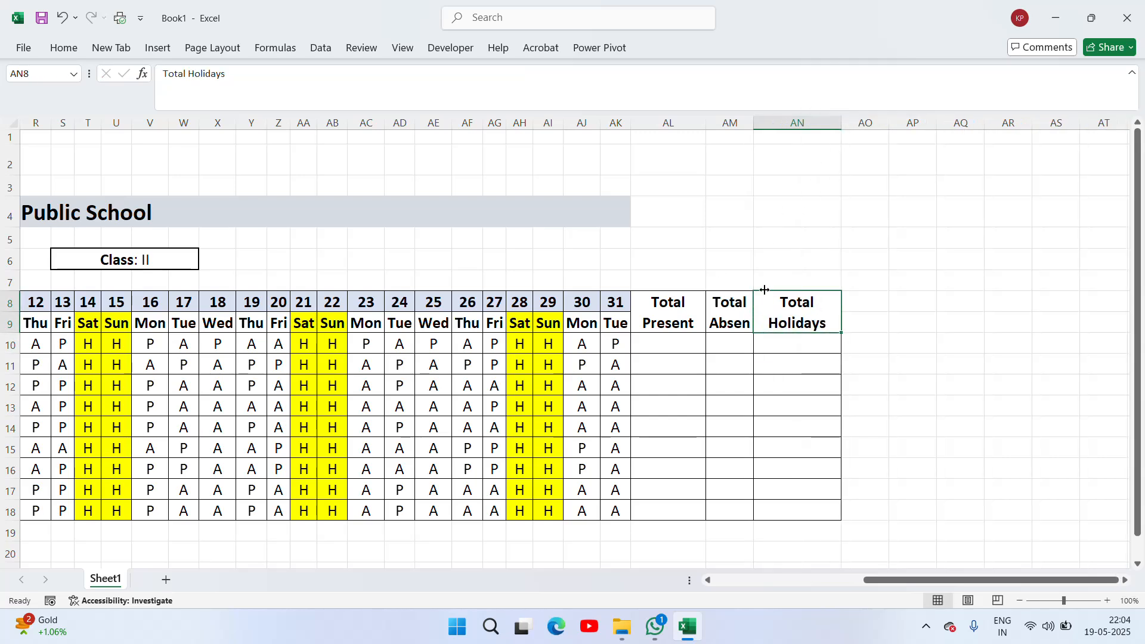
- Fill the Total Present heading cell AL8 with the standard light green color
{"action": "left_click", "coordinate": [681, 311]}
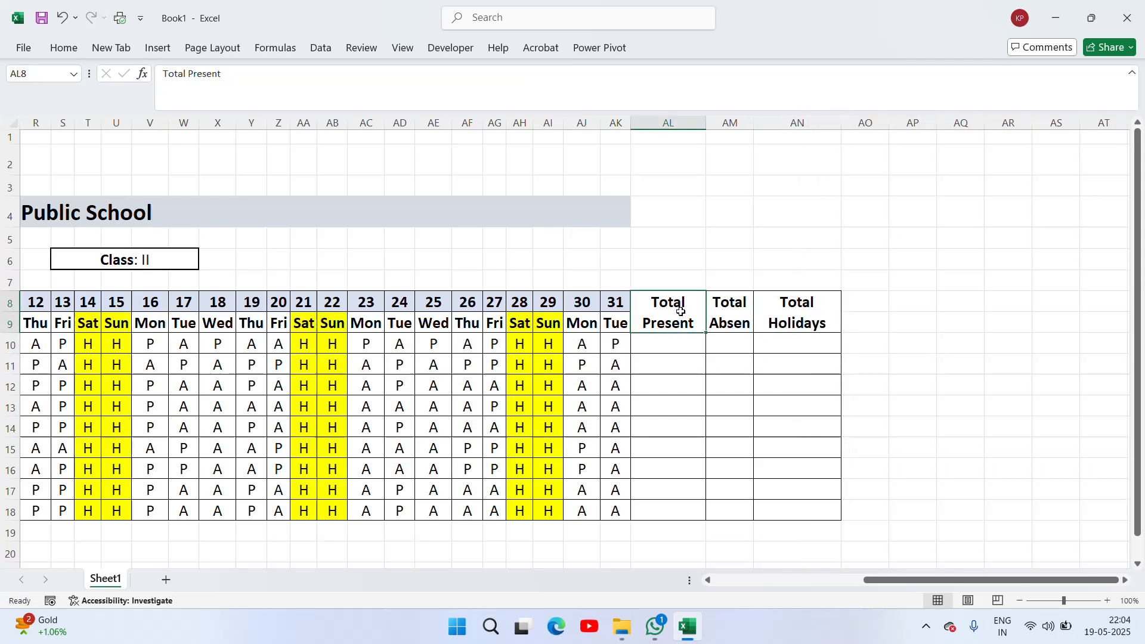
{"action": "left_click", "coordinate": [66, 49]}
{"action": "left_click", "coordinate": [222, 100]}
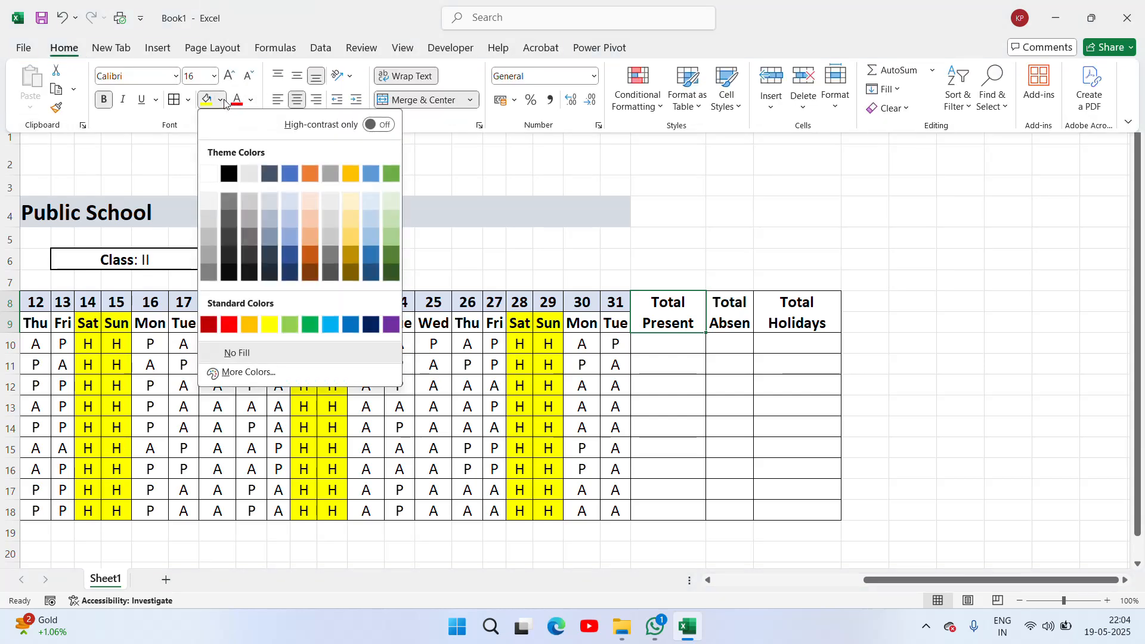
{"action": "right_click", "coordinate": [292, 323]}
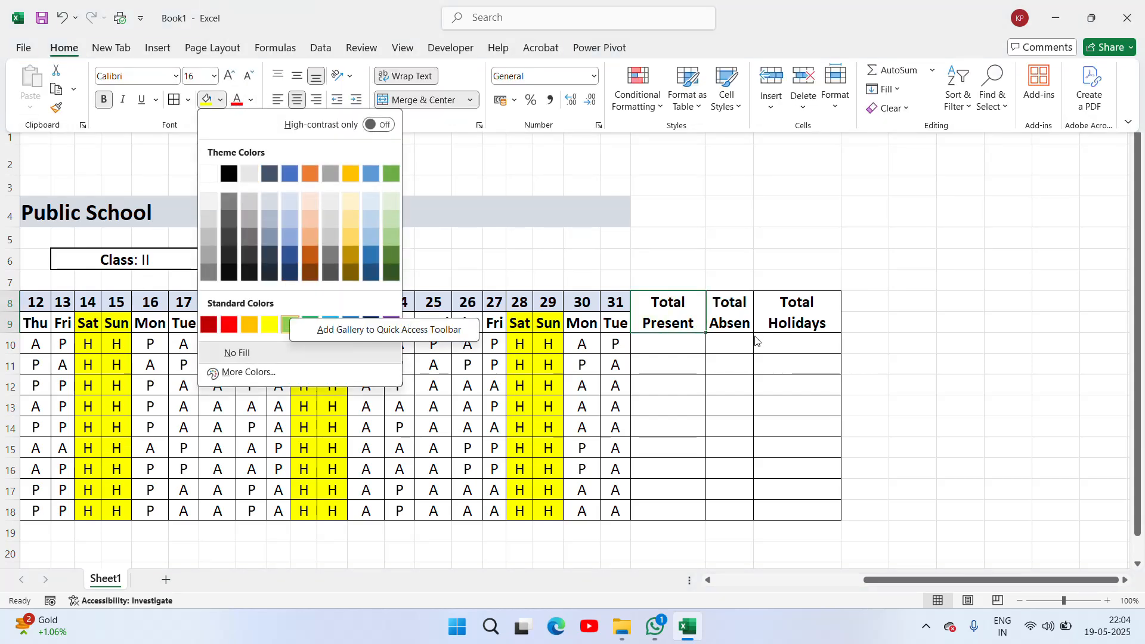
{"action": "left_click", "coordinate": [293, 332]}
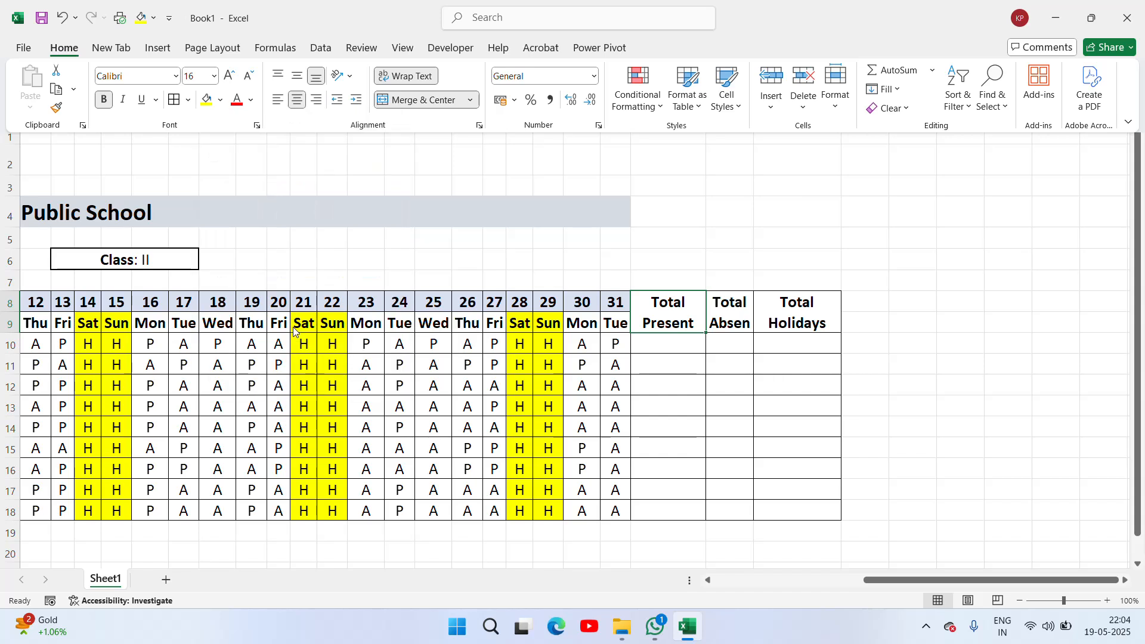
{"action": "left_click", "coordinate": [220, 101]}
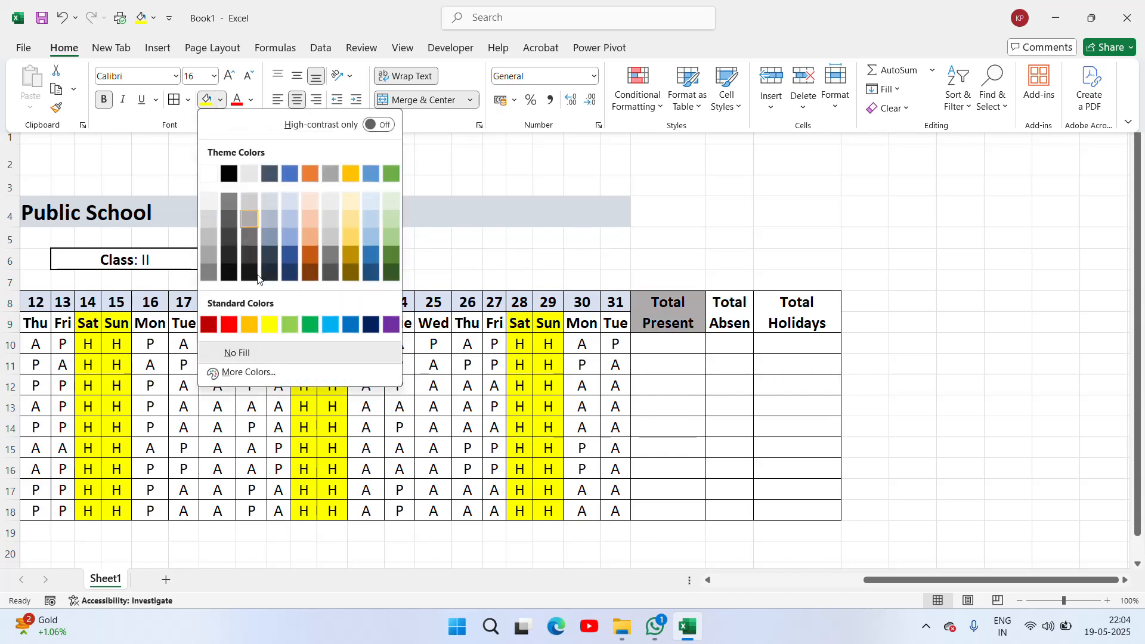
{"action": "left_click", "coordinate": [293, 324]}
- Fill the Total Absent heading cell AM8 with the standard red color
{"action": "left_click", "coordinate": [728, 324]}
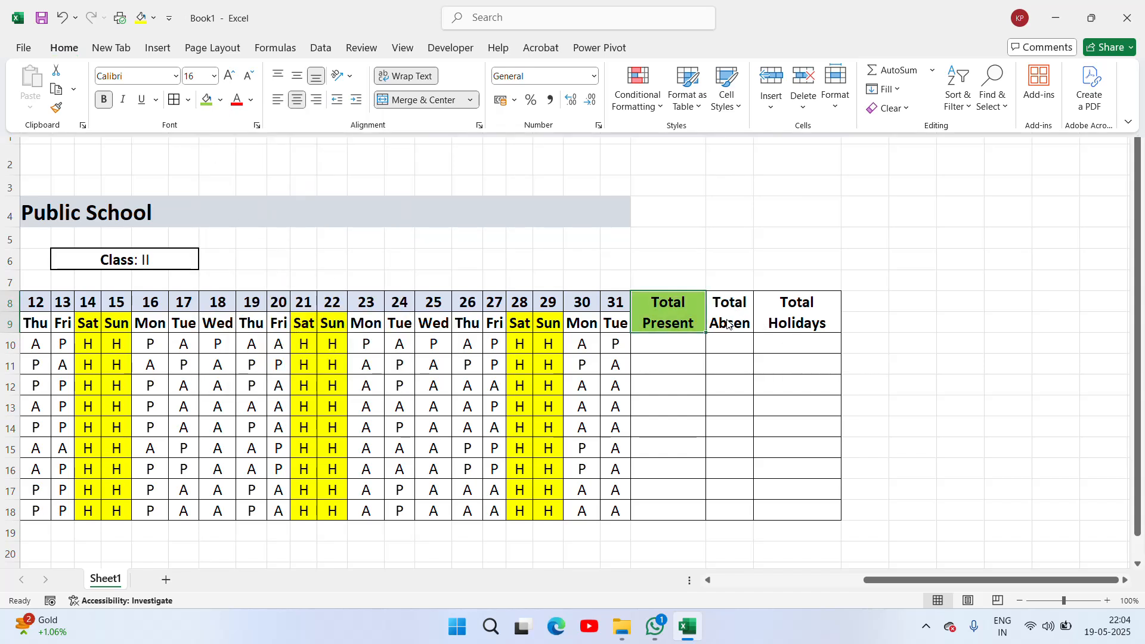
{"action": "key", "text": "ctrl+F1"}
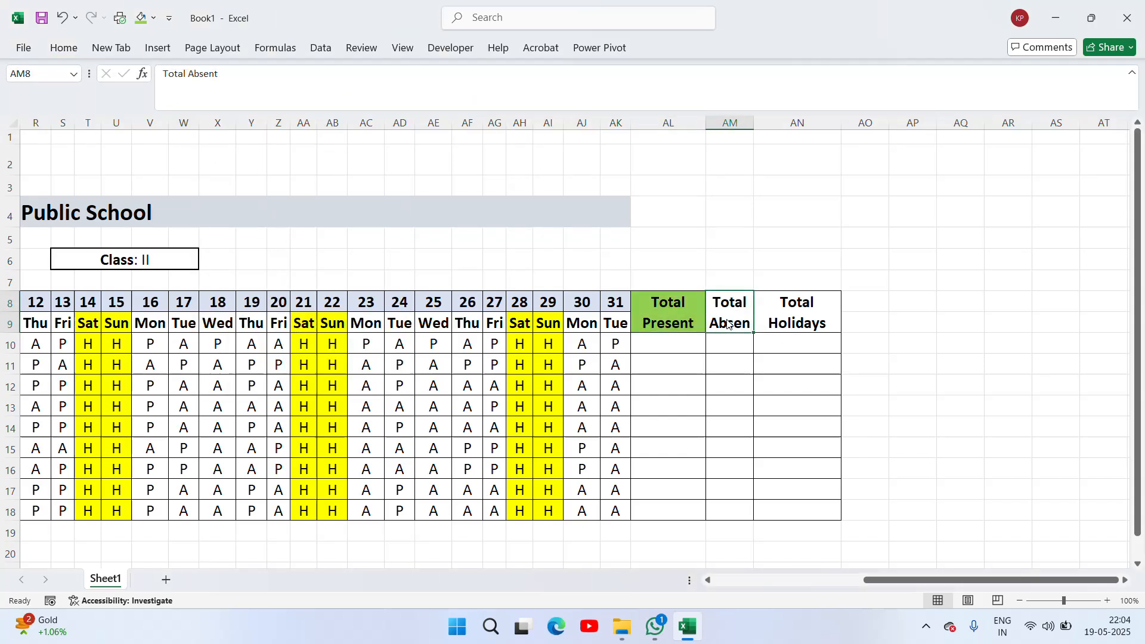
{"action": "left_click", "coordinate": [70, 53]}
{"action": "left_click", "coordinate": [221, 101]}
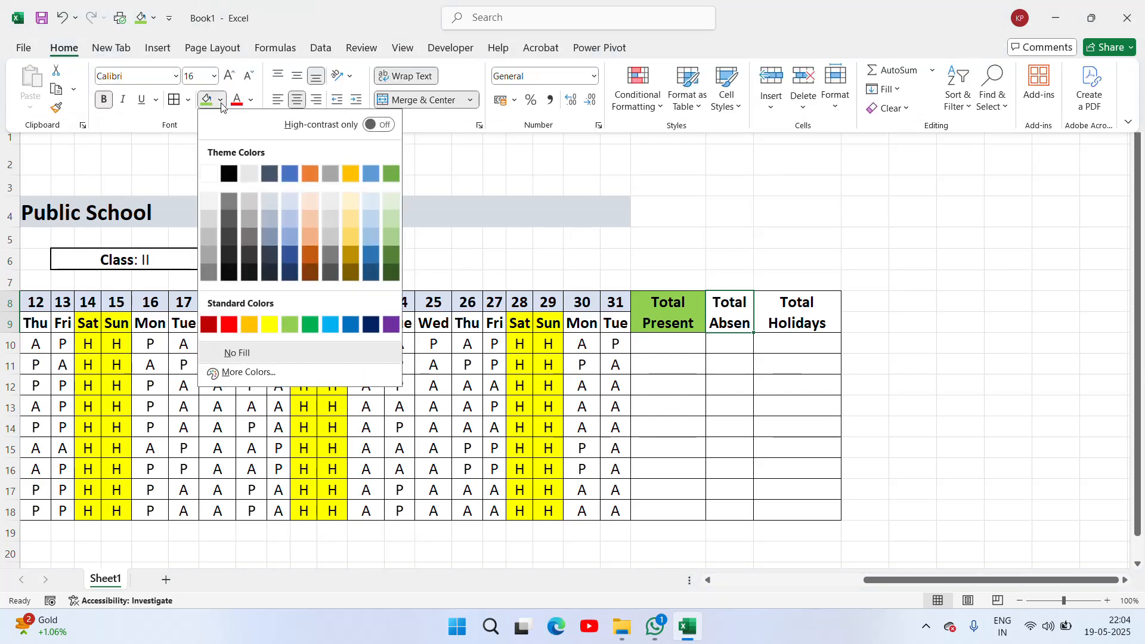
{"action": "left_click", "coordinate": [235, 325]}
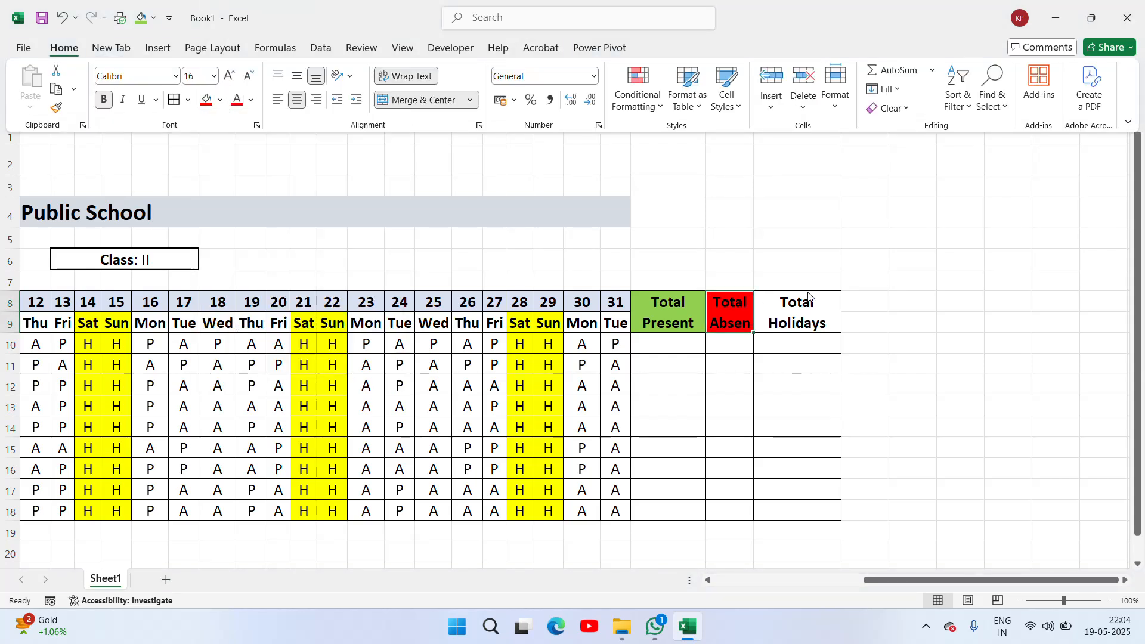
- Fill the Total Holidays heading cell AN8 with standard yellow and widen column AM to fit its Total Absent heading
{"action": "left_click", "coordinate": [794, 318]}
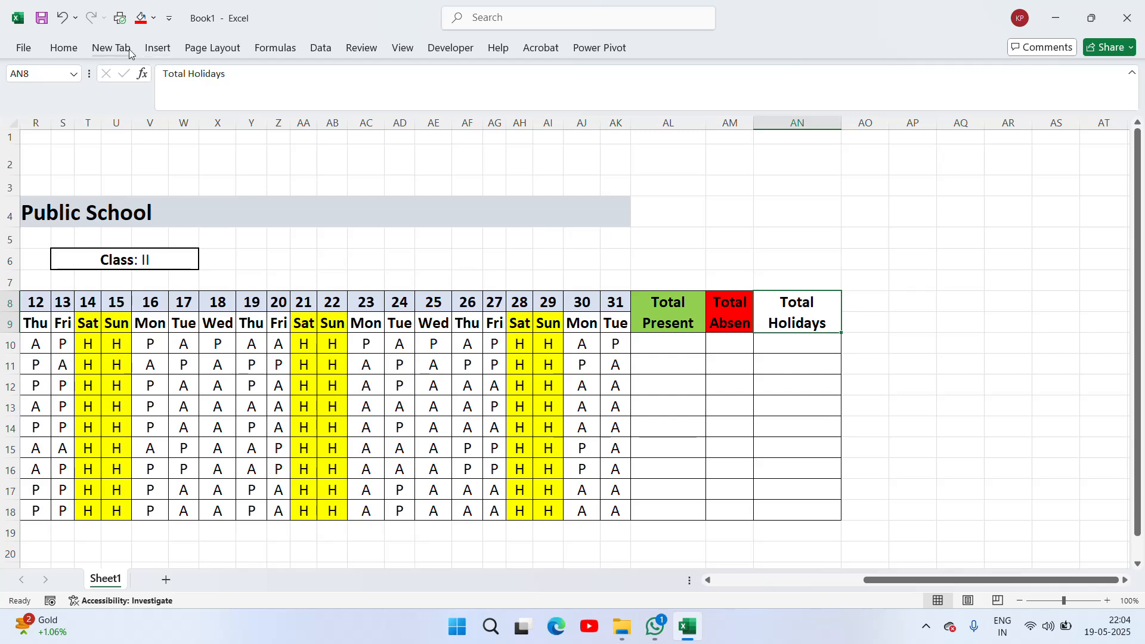
{"action": "left_click", "coordinate": [66, 49]}
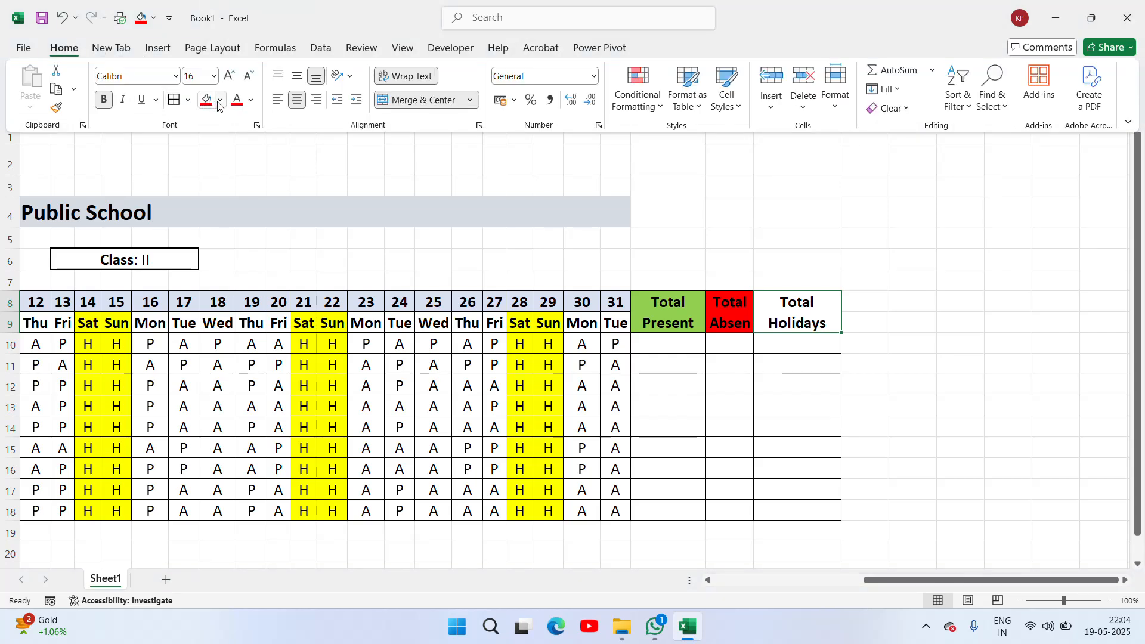
{"action": "left_click", "coordinate": [219, 105]}
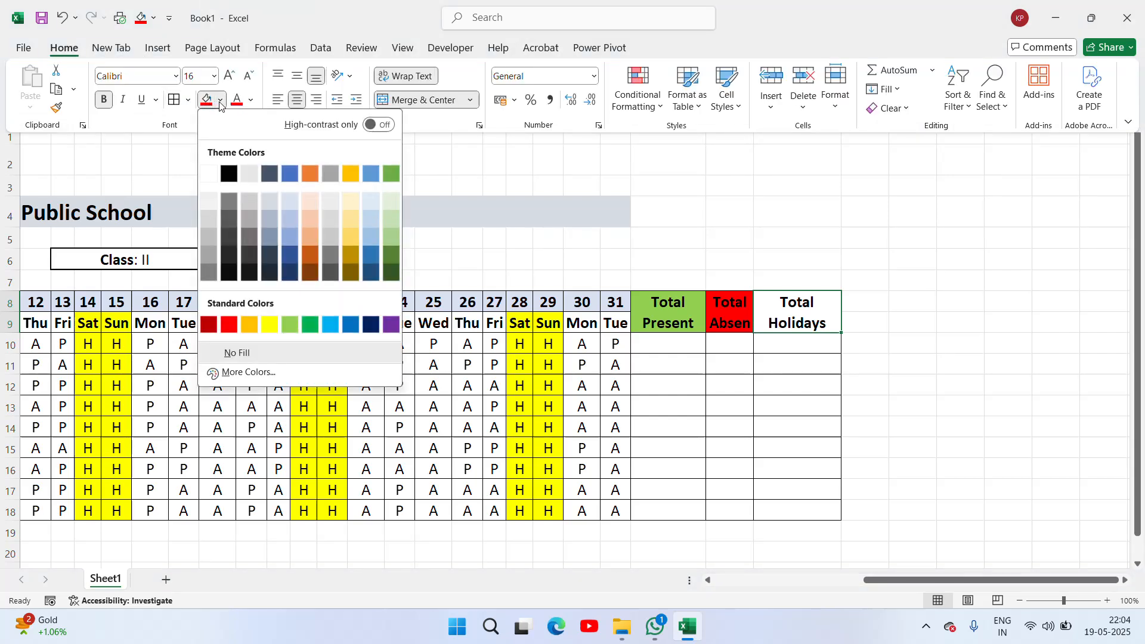
{"action": "left_click", "coordinate": [268, 326]}
{"action": "left_click", "coordinate": [758, 174]}
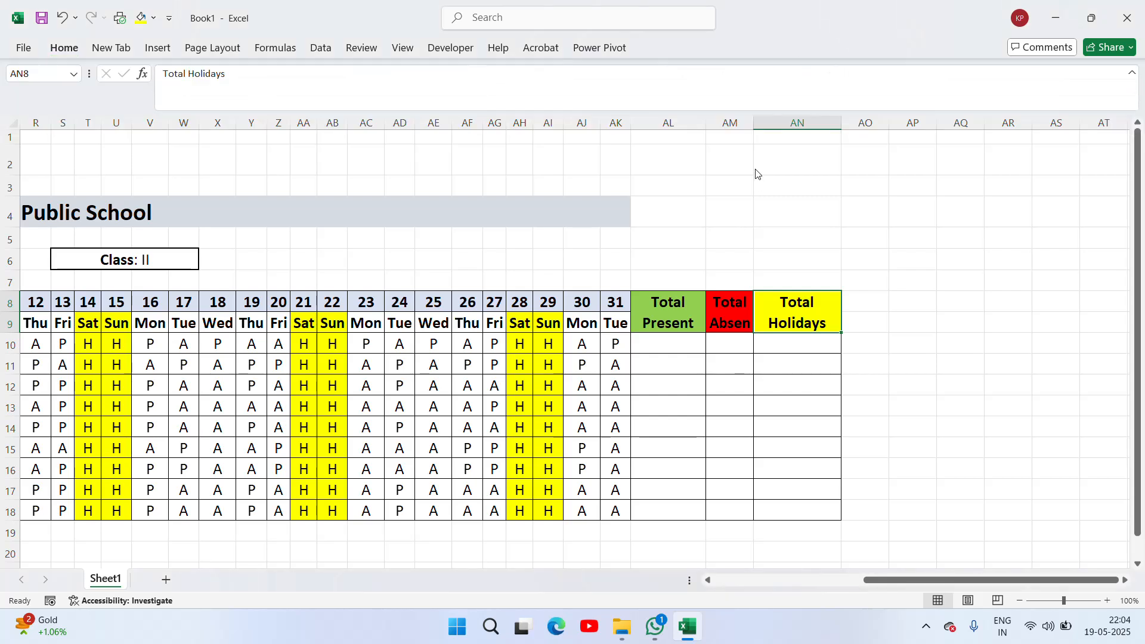
{"action": "left_click_drag", "start_coordinate": [755, 127], "coordinate": [777, 126]}
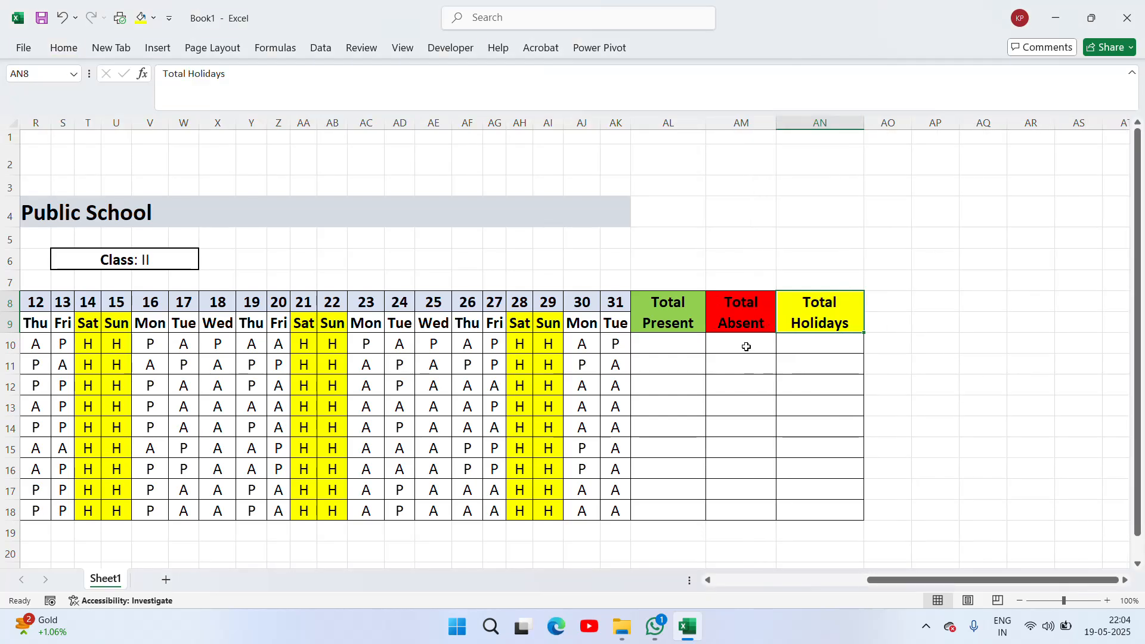
- Examine the first student's daily attendance entries along row 10 from one end of the sheet to the other
{"action": "left_click", "coordinate": [746, 347]}
{"action": "key", "text": "Left"}
{"action": "key", "text": "Left"}
{"action": "key", "text": "Left"}
{"action": "key", "text": "Left"}
{"action": "key", "text": "Left"}
{"action": "key", "text": "Left"}
{"action": "key", "text": "Left"}
{"action": "key", "text": "Left"}
{"action": "key", "text": "Left"}
{"action": "key", "text": "Left"}
{"action": "key", "text": "Left"}
{"action": "key", "text": "Left"}
{"action": "key", "text": "Left"}
{"action": "key", "text": "Left"}
{"action": "key", "text": "Left"}
{"action": "key", "text": "Left"}
{"action": "key", "text": "Left"}
{"action": "key", "text": "Left"}
{"action": "key", "text": "Left"}
{"action": "key", "text": "Left"}
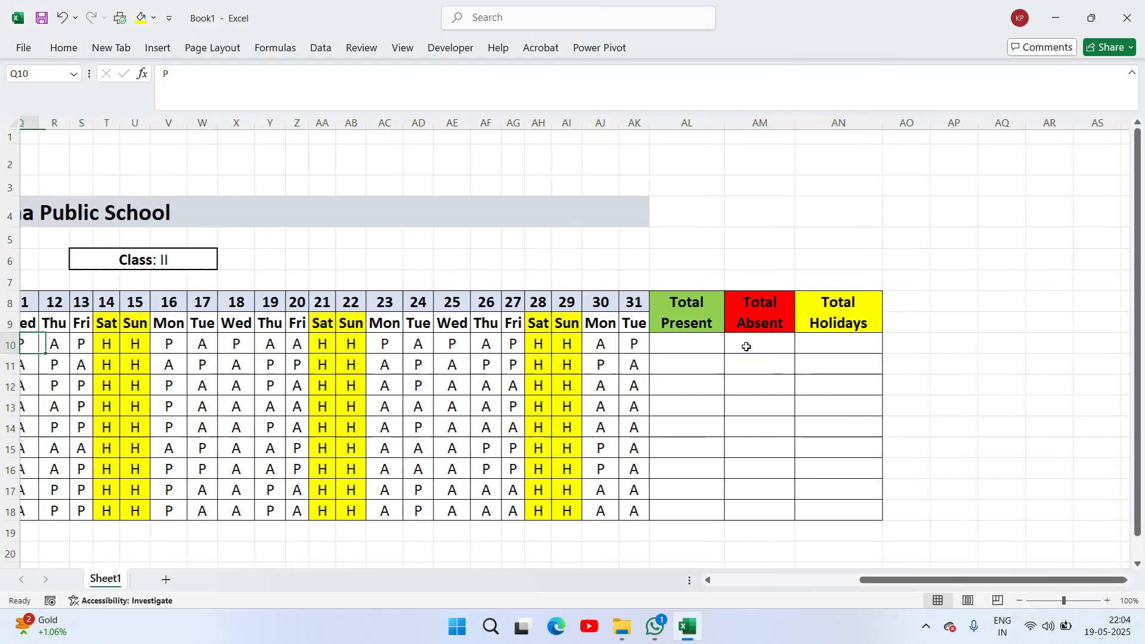
{"action": "key", "text": "Left"}
{"action": "key", "text": "Left"}
{"action": "key", "text": "Left"}
{"action": "key", "text": "Left"}
{"action": "key", "text": "Left"}
{"action": "key", "text": "Left"}
{"action": "key", "text": "Left"}
{"action": "key", "text": "Left"}
{"action": "key", "text": "Left"}
{"action": "key", "text": "Left"}
{"action": "key", "text": "Left"}
{"action": "key", "text": "Left"}
{"action": "key", "text": "Left"}
{"action": "key", "text": "Left"}
{"action": "key", "text": "Left"}
{"action": "key", "text": "Left"}
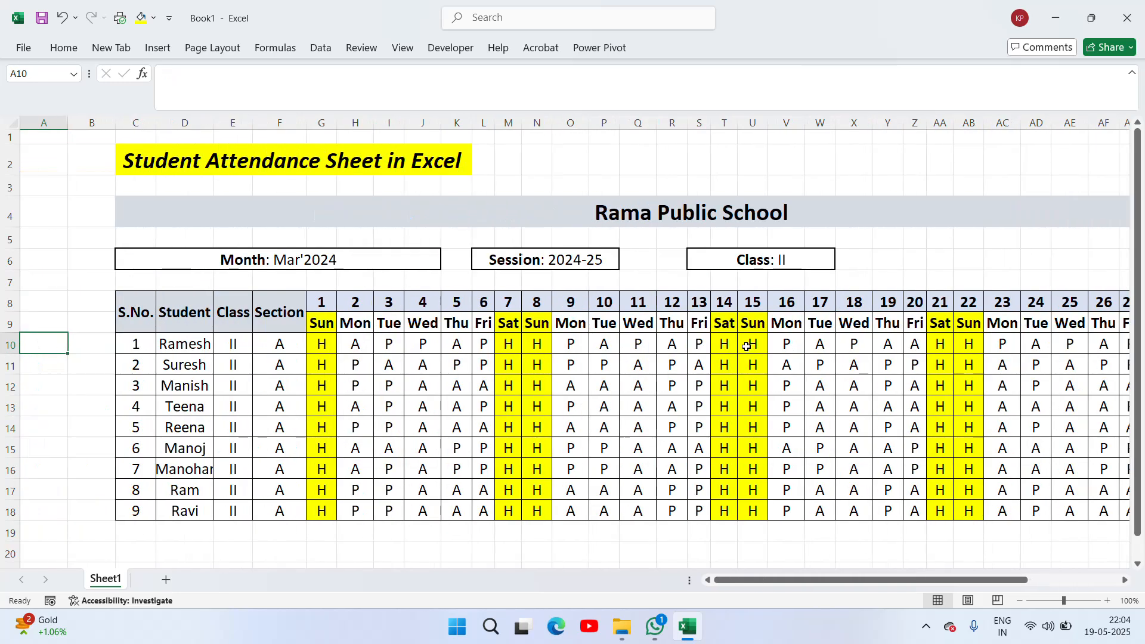
{"action": "key", "text": "Right"}
{"action": "key", "text": "Right"}
{"action": "key", "text": "Right"}
{"action": "key", "text": "Right"}
{"action": "key", "text": "Right"}
{"action": "key", "text": "Right"}
{"action": "key", "text": "Right"}
{"action": "key", "text": "Right"}
{"action": "key", "text": "Right"}
{"action": "key", "text": "Right"}
{"action": "key", "text": "Right"}
{"action": "key", "text": "Right"}
{"action": "key", "text": "Right"}
{"action": "key", "text": "Right"}
{"action": "key", "text": "Right"}
{"action": "key", "text": "Right"}
{"action": "key", "text": "Right"}
{"action": "key", "text": "Right"}
{"action": "key", "text": "Right"}
{"action": "key", "text": "Right"}
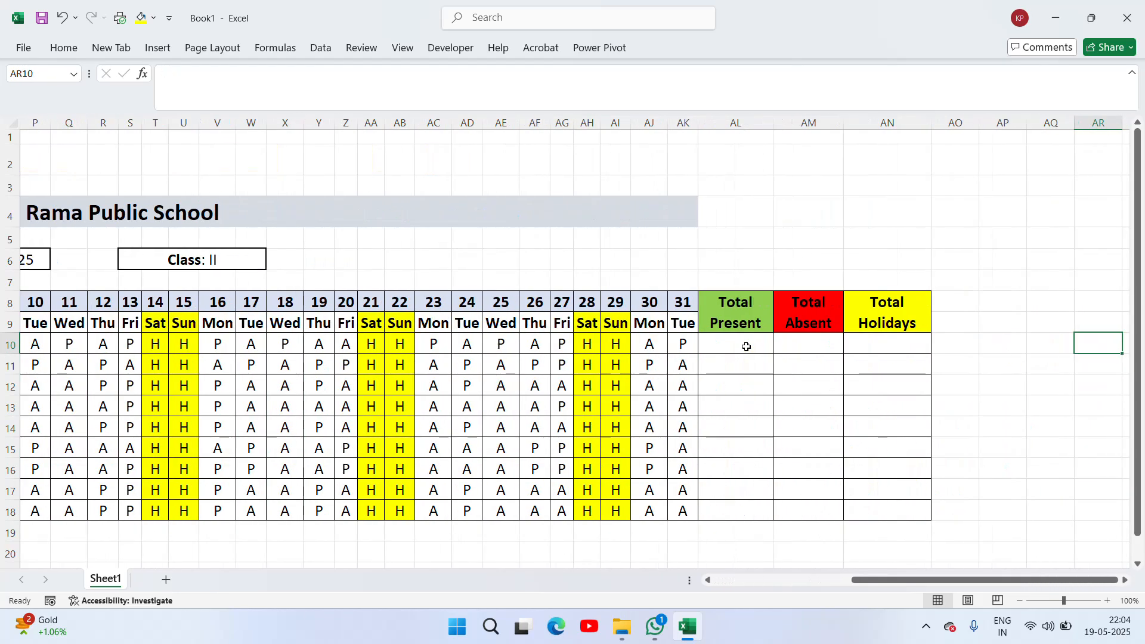
- Enter the formula =COUNTIF(G10:AK10,"P") in the first student's Total Present cell, AL10
{"action": "key", "text": "Left"}
{"action": "key", "text": "Left"}
{"action": "key", "text": "Left"}
{"action": "key", "text": "Left"}
{"action": "key", "text": "Left"}
{"action": "key", "text": "Left"}
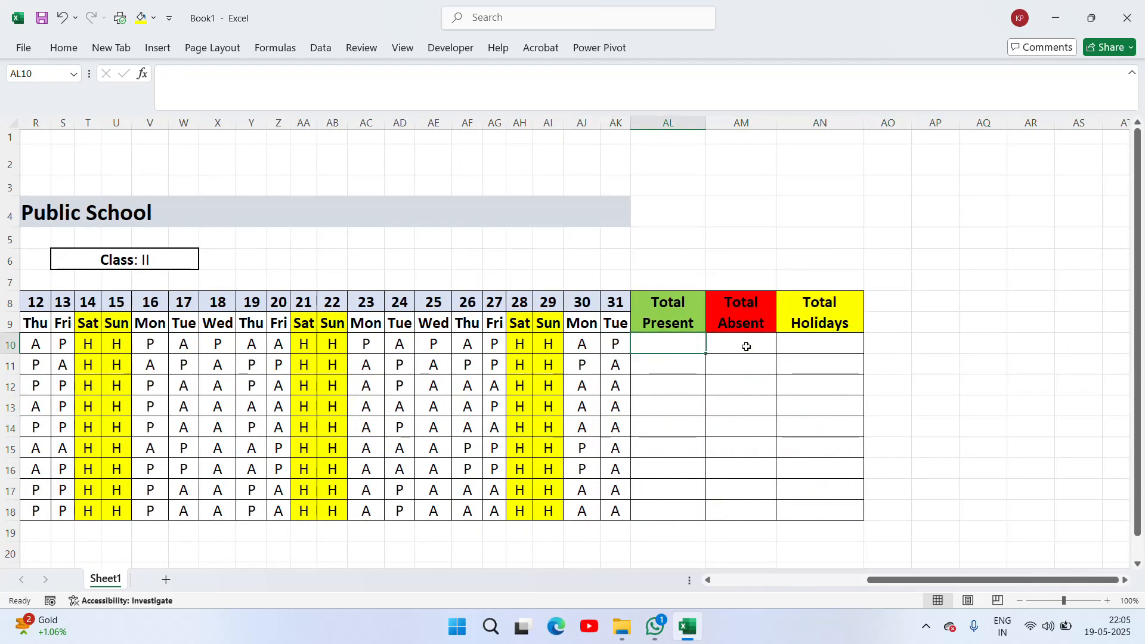
{"action": "type", "text": "=coun"}
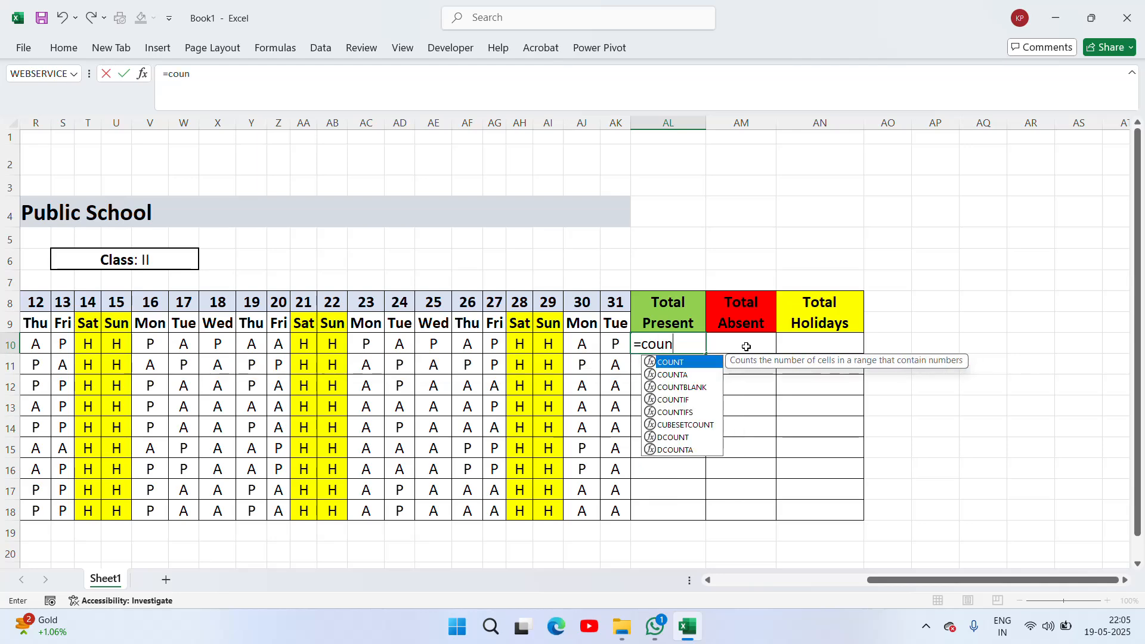
{"action": "key", "text": "Down"}
{"action": "key", "text": "Down"}
{"action": "key", "text": "Down"}
{"action": "key", "text": "Tab"}
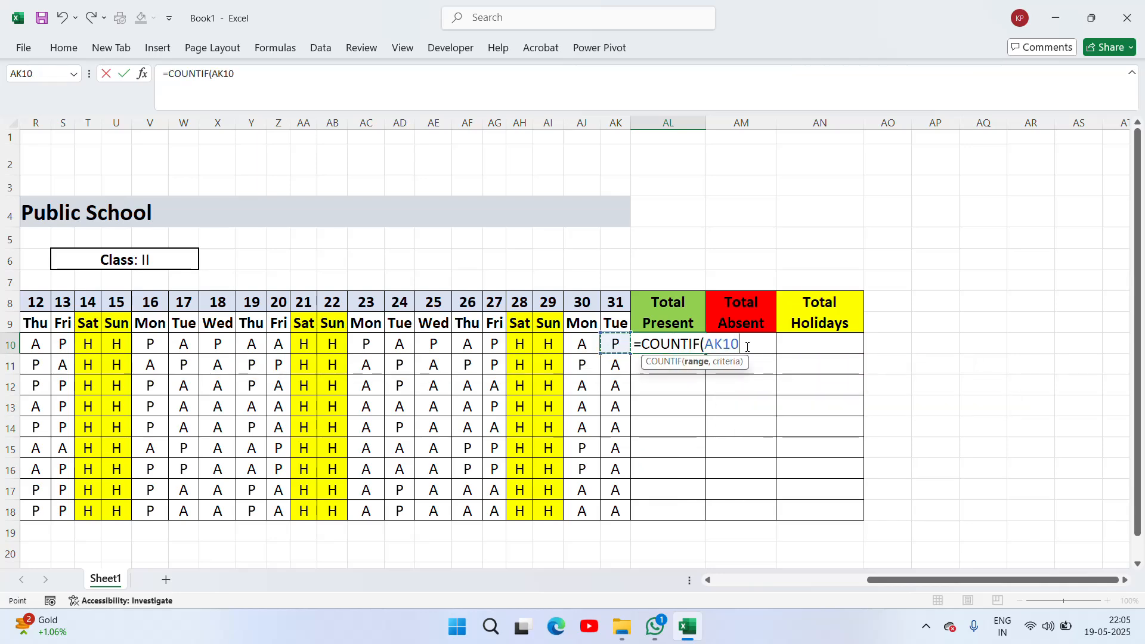
{"action": "key", "text": "Left"}
{"action": "key", "text": "Left"}
{"action": "key", "text": "Left"}
{"action": "key", "text": "Left"}
{"action": "key", "text": "Left"}
{"action": "key", "text": "Left"}
{"action": "key", "text": "Left"}
{"action": "key", "text": "Left"}
{"action": "key", "text": "Left"}
{"action": "key", "text": "Left"}
{"action": "key", "text": "Left"}
{"action": "key", "text": "Left"}
{"action": "key", "text": "Left"}
{"action": "key", "text": "Left"}
{"action": "key", "text": "Left"}
{"action": "key", "text": "Left"}
{"action": "key", "text": "Left"}
{"action": "key", "text": "Left"}
{"action": "key", "text": "Left"}
{"action": "key", "text": "Left"}
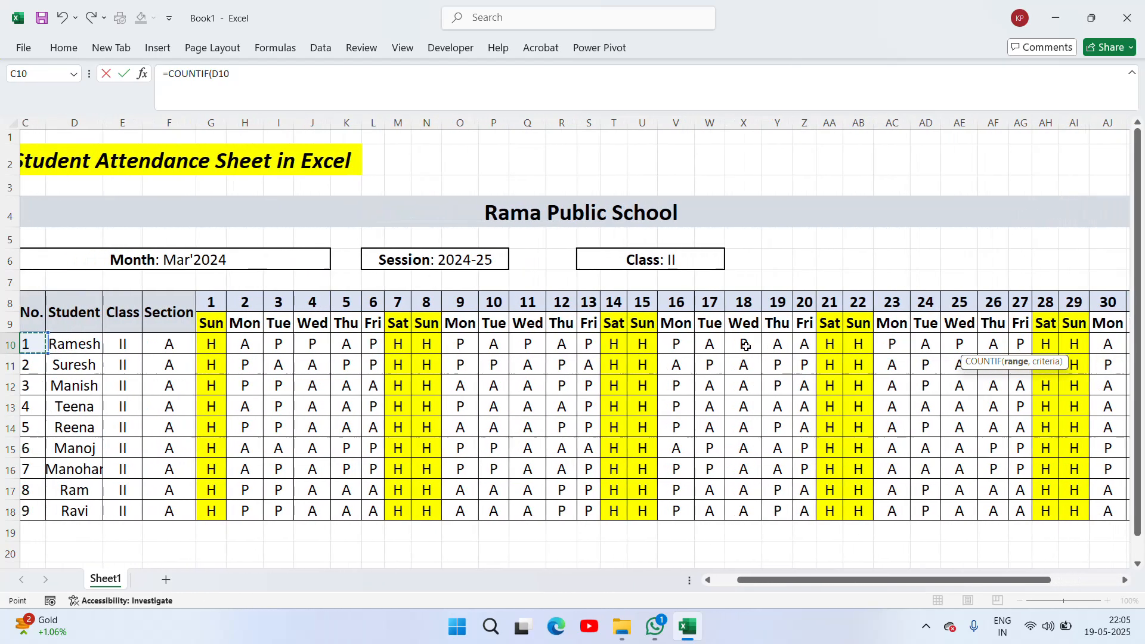
{"action": "key", "text": "Left"}
{"action": "key", "text": "Left"}
{"action": "key", "text": "Right"}
{"action": "key", "text": "Right"}
{"action": "key", "text": "Right"}
{"action": "key", "text": "Right"}
{"action": "key", "text": "Right"}
{"action": "key", "text": "Right"}
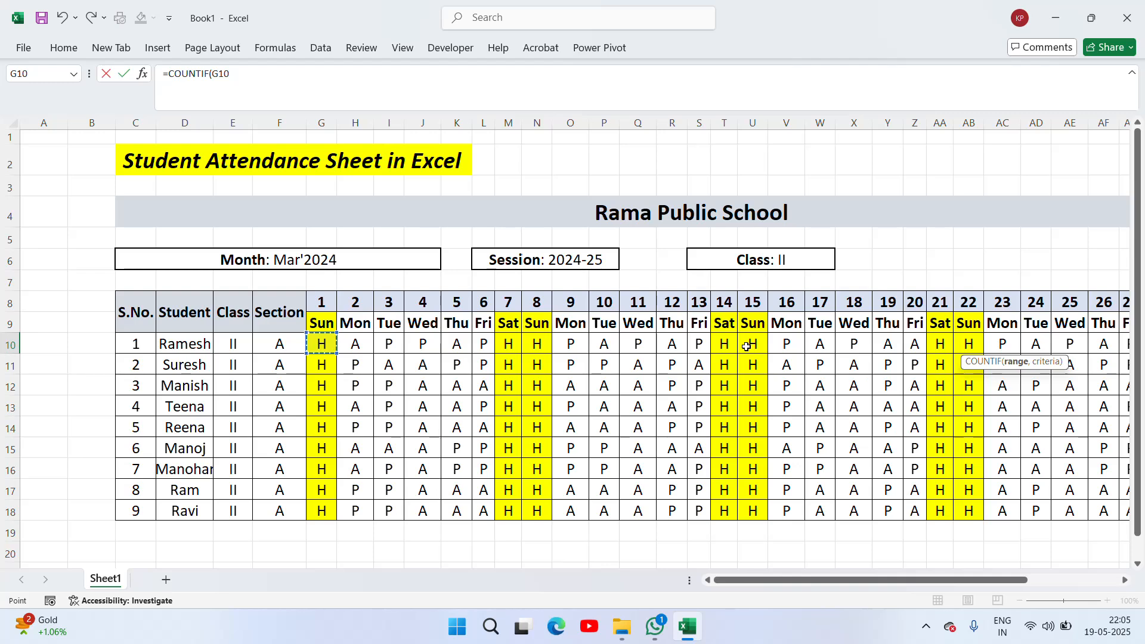
{"action": "key", "text": "shift+Right"}
{"action": "key", "text": "shift+Right"}
{"action": "key", "text": "shift+Right"}
{"action": "key", "text": "shift+Right"}
{"action": "key", "text": "ctrl+shift+Right"}
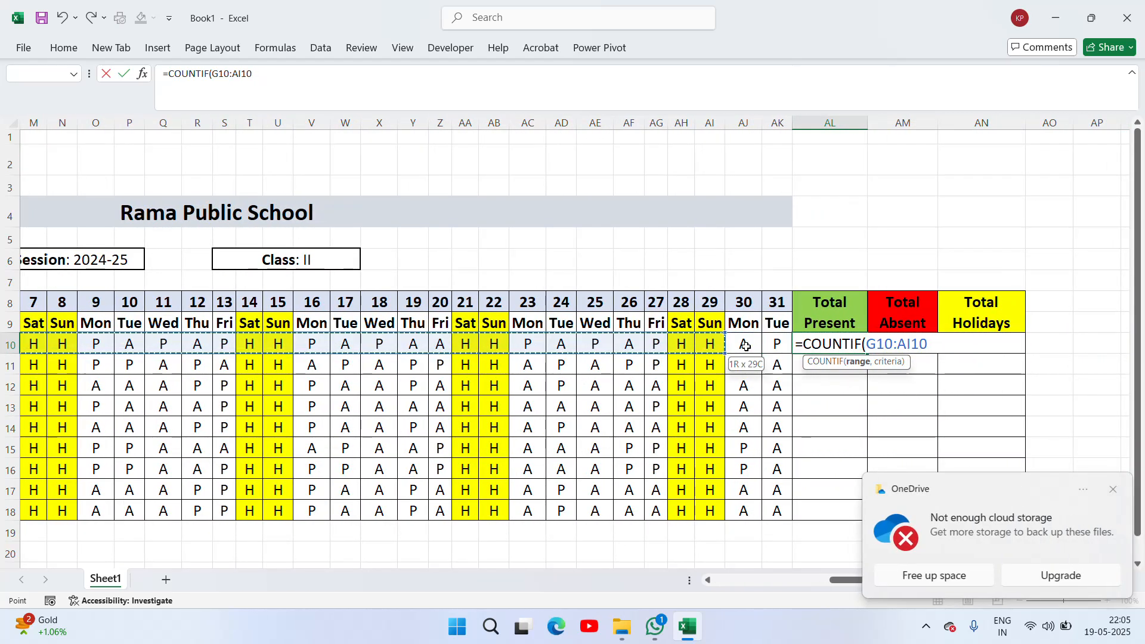
{"action": "type", "text": ",\"P"}
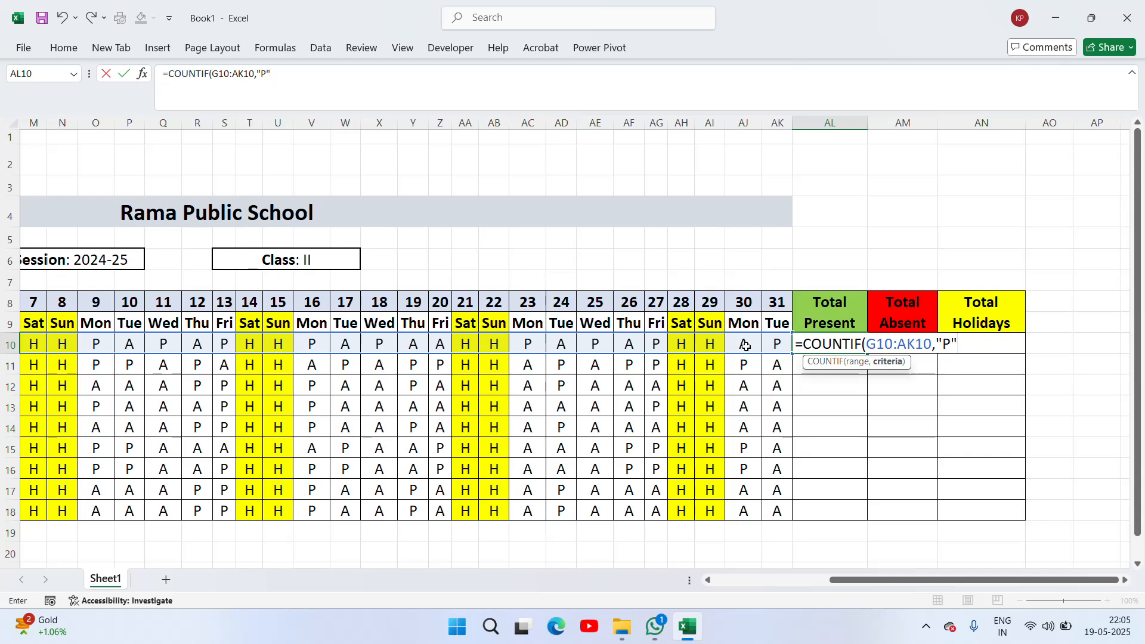
{"action": "type", "text": "\")"}
{"action": "key", "text": "Return"}
{"action": "key", "text": "Up"}
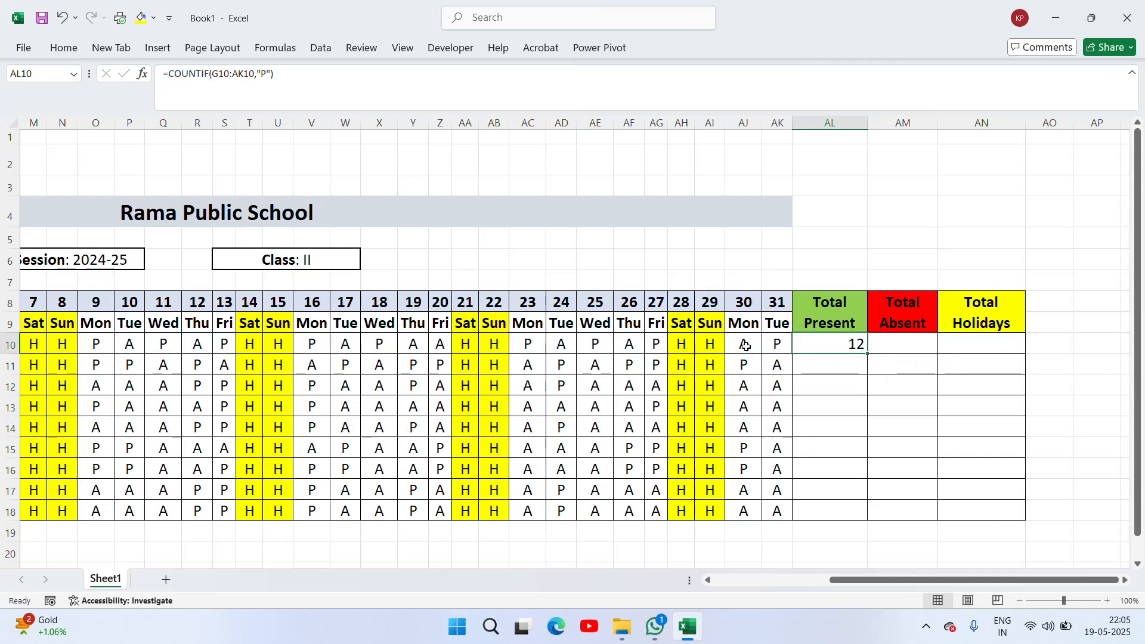
- Copy the Total Present formula from AL10 down to AL18 for the remaining students
{"action": "key", "text": "ctrl+c"}
{"action": "key", "text": "Left"}
{"action": "key", "text": "ctrl+Down"}
{"action": "key", "text": "Right"}
{"action": "key", "text": "ctrl+shift+Up"}
{"action": "key", "text": "ctrl+v"}
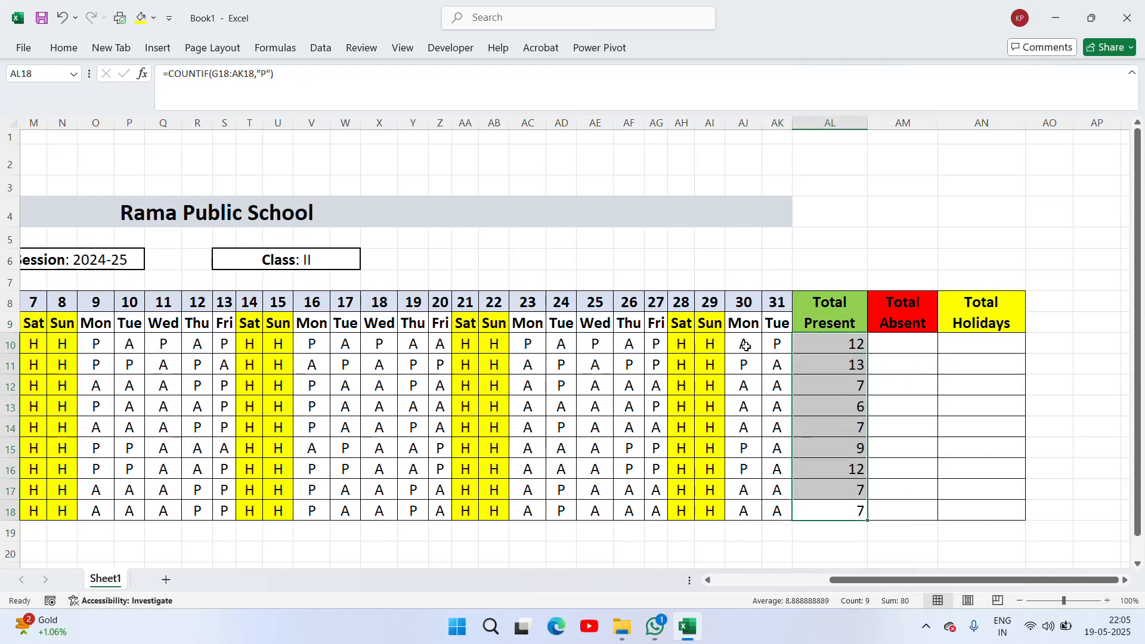
- Center the Total Present counts in AL10:AL18 horizontally
{"action": "key", "text": "ctrl+Up"}
{"action": "key", "text": "Down"}
{"action": "key", "text": "Down"}
{"action": "key", "text": "ctrl+shift+Down"}
{"action": "key", "text": "ctrl+v"}
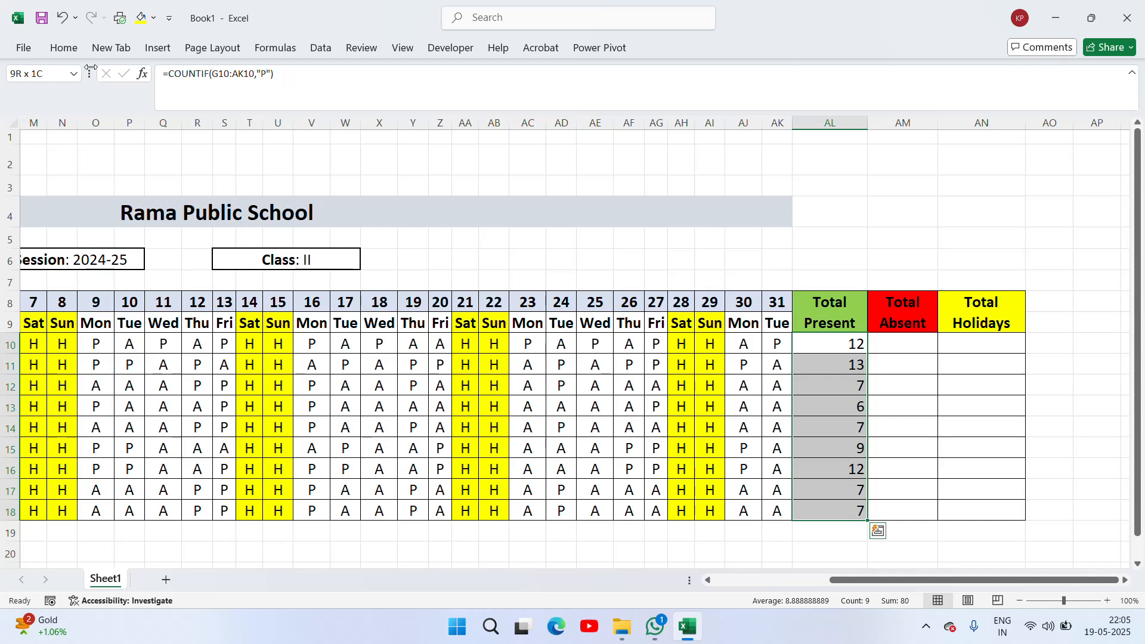
{"action": "left_click", "coordinate": [66, 51]}
{"action": "left_click", "coordinate": [297, 100]}
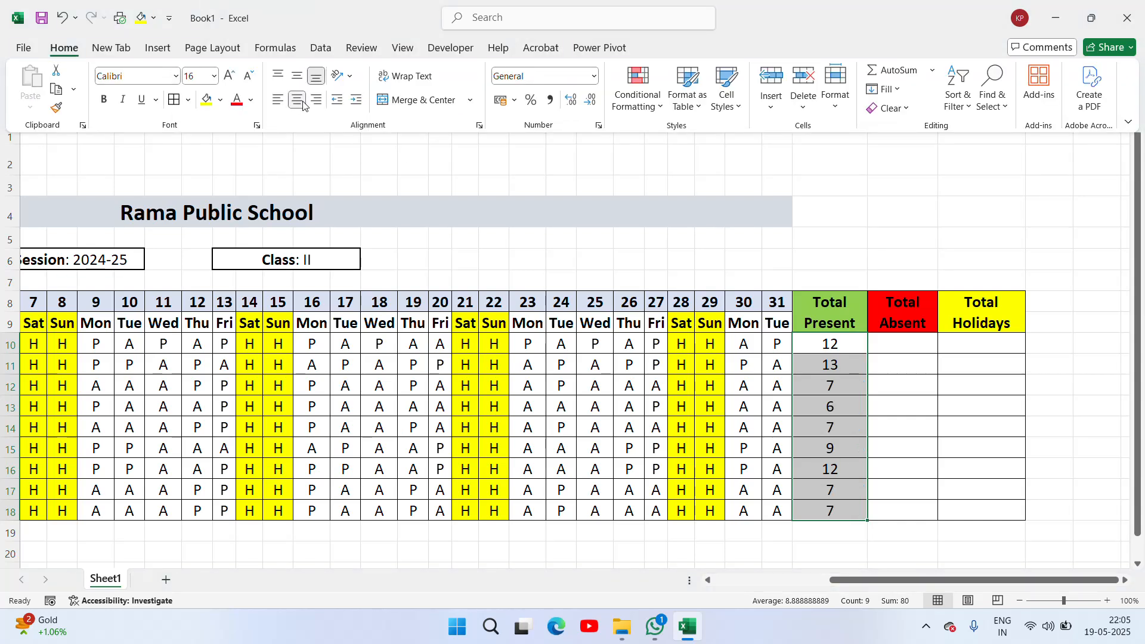
- Copy the Total Present formula from AL10 into AM10 and change its counting criterion to "A"
{"action": "left_click", "coordinate": [903, 349]}
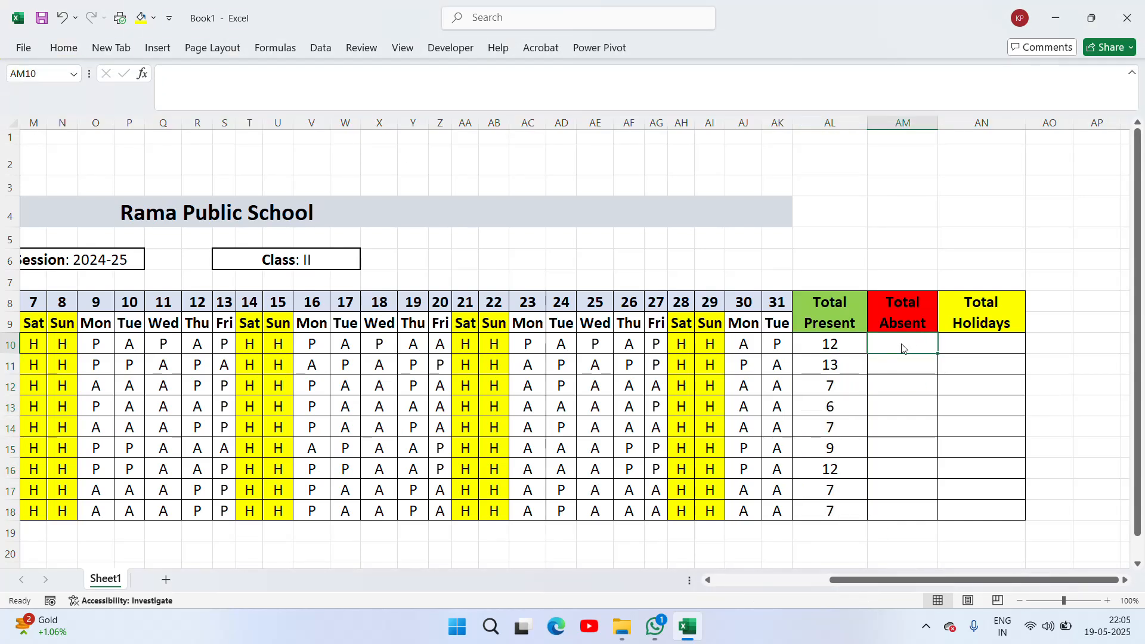
{"action": "key", "text": "Left"}
{"action": "key", "text": "ctrl+c"}
{"action": "key", "text": "Right"}
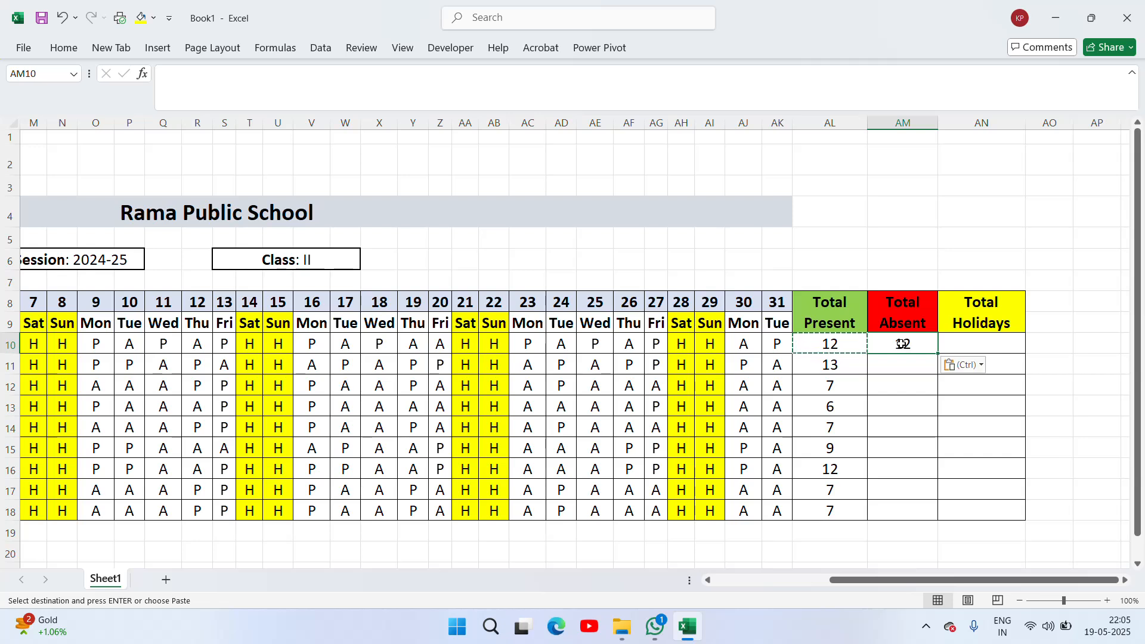
{"action": "key", "text": "Escape"}
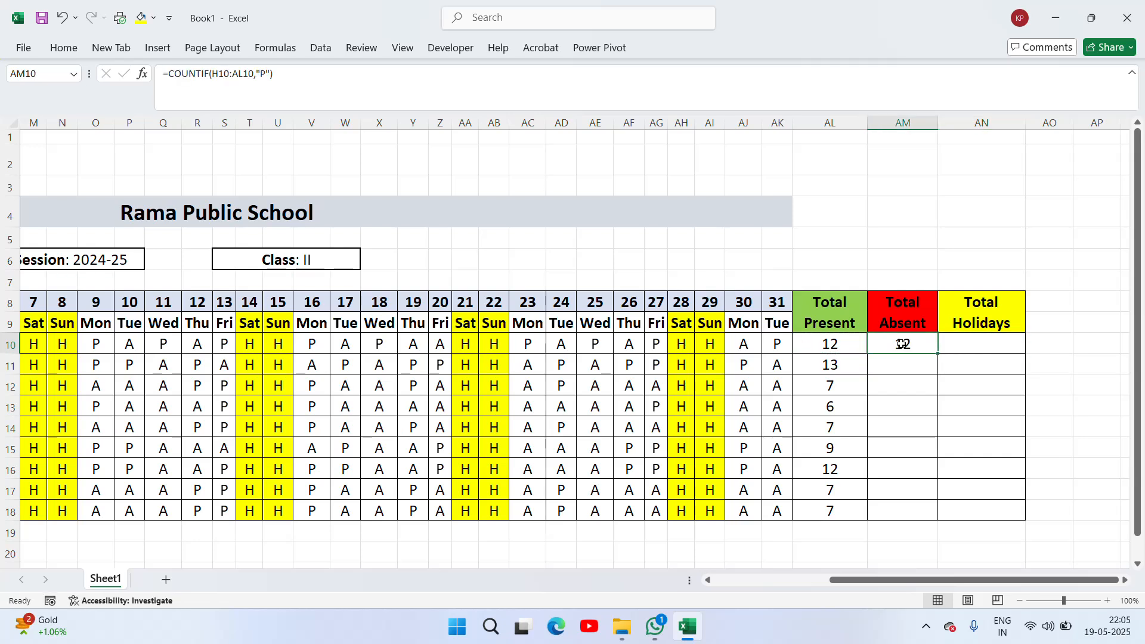
{"action": "key", "text": "F2"}
{"action": "key", "text": "Left"}
{"action": "key", "text": "Left"}
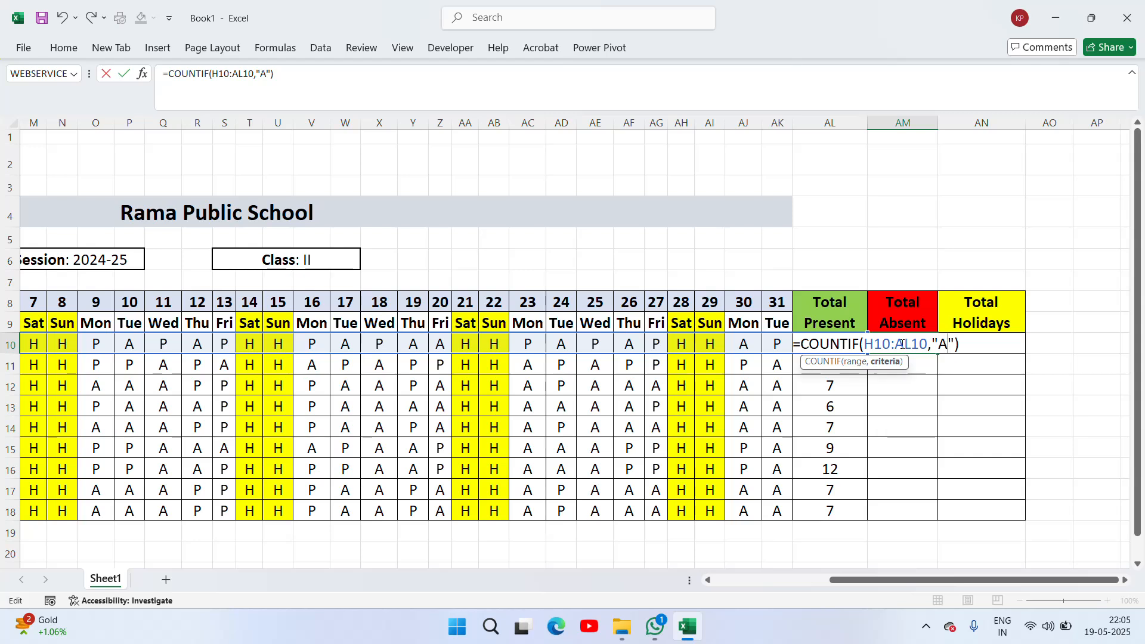
{"action": "key", "text": "Return"}
- Copy the Total Absent formula from AM10 down to AM18 for the remaining students
{"action": "key", "text": "Up"}
{"action": "key", "text": "ctrl+c"}
{"action": "key", "text": "Left"}
{"action": "key", "text": "ctrl+Down"}
{"action": "key", "text": "Right"}
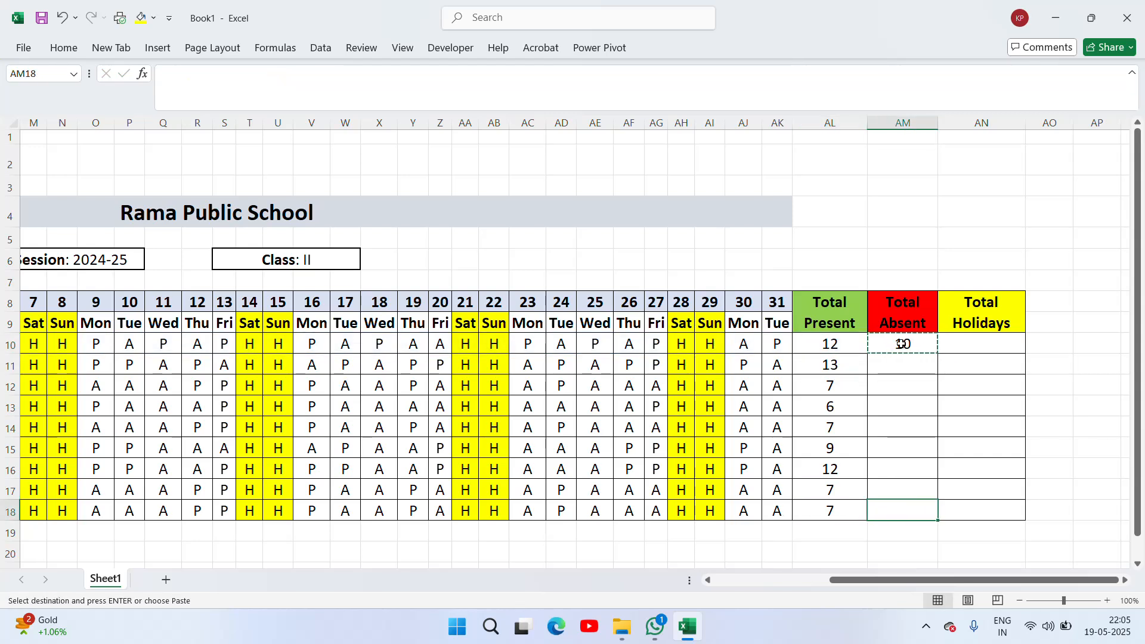
{"action": "key", "text": "ctrl+shift+Up"}
{"action": "key", "text": "shift+Down"}
{"action": "key", "text": "Return"}
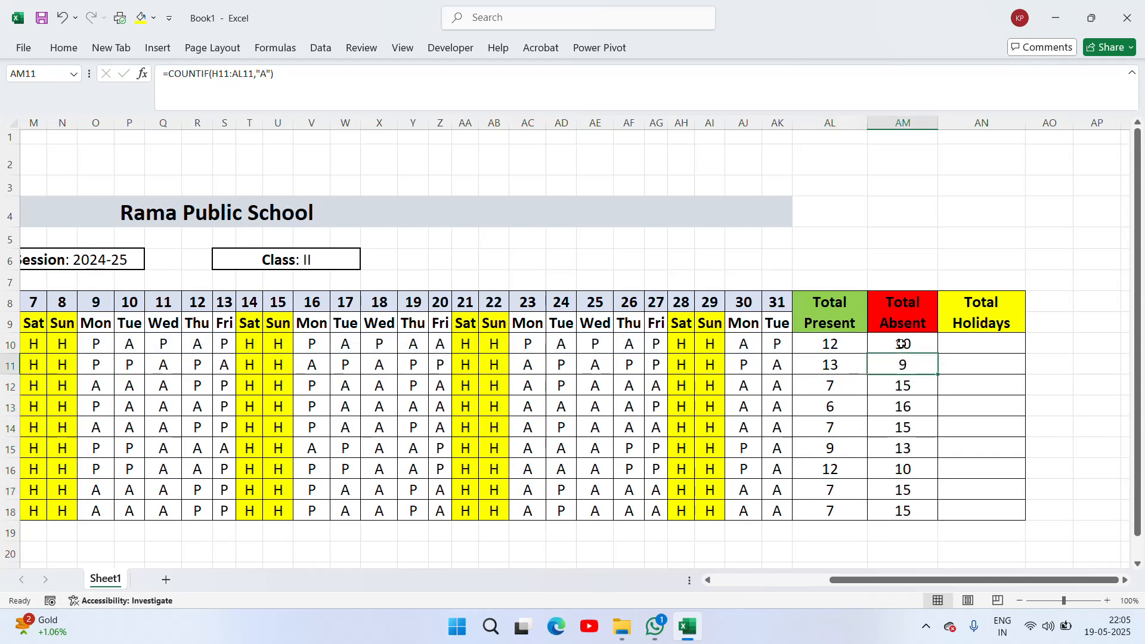
- Copy the Total Absent formula from AM10 into AN10 under Total Holidays and change its counting criterion to "H"
{"action": "left_click", "coordinate": [977, 351]}
{"action": "key", "text": "Left"}
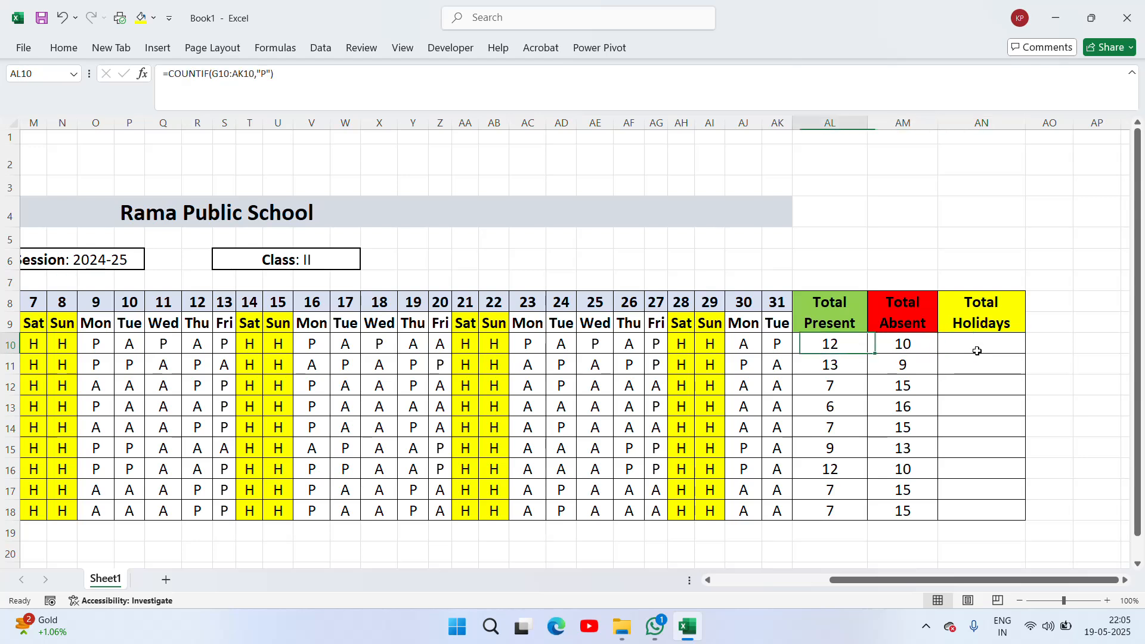
{"action": "key", "text": "Right"}
{"action": "key", "text": "Left"}
{"action": "key", "text": "ctrl+c"}
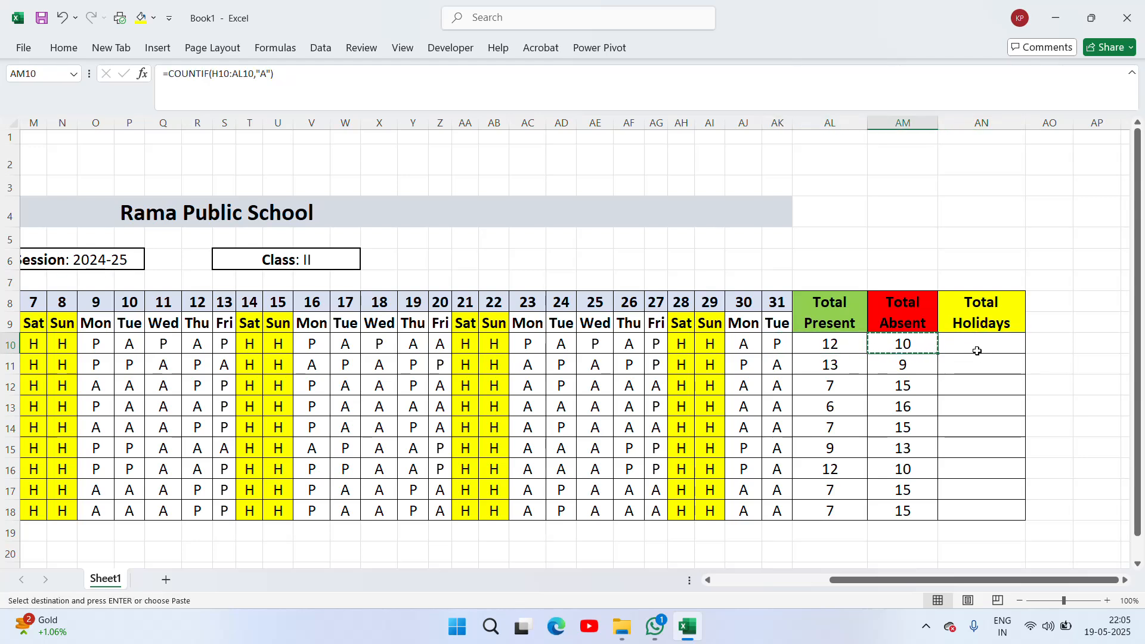
{"action": "key", "text": "Right"}
{"action": "key", "text": "Escape"}
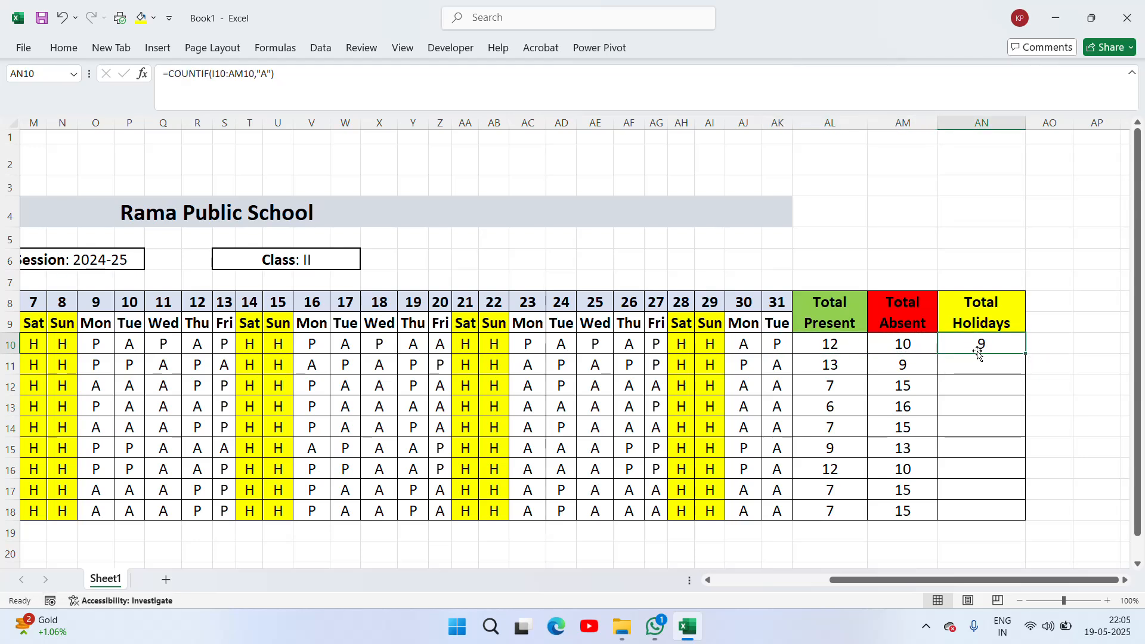
{"action": "double_click", "coordinate": [979, 352]}
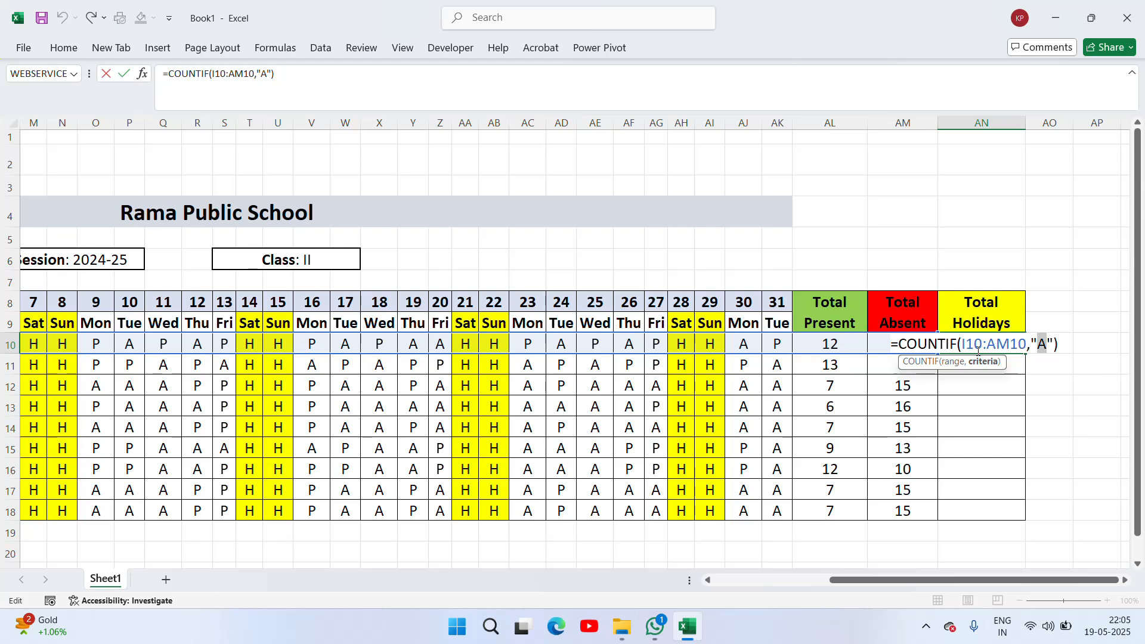
{"action": "key", "text": "Return"}
- Copy the Total Holidays formula from AN10 down to AN18 for the remaining students
{"action": "key", "text": "Up"}
{"action": "key", "text": "ctrl+c"}
{"action": "key", "text": "Left"}
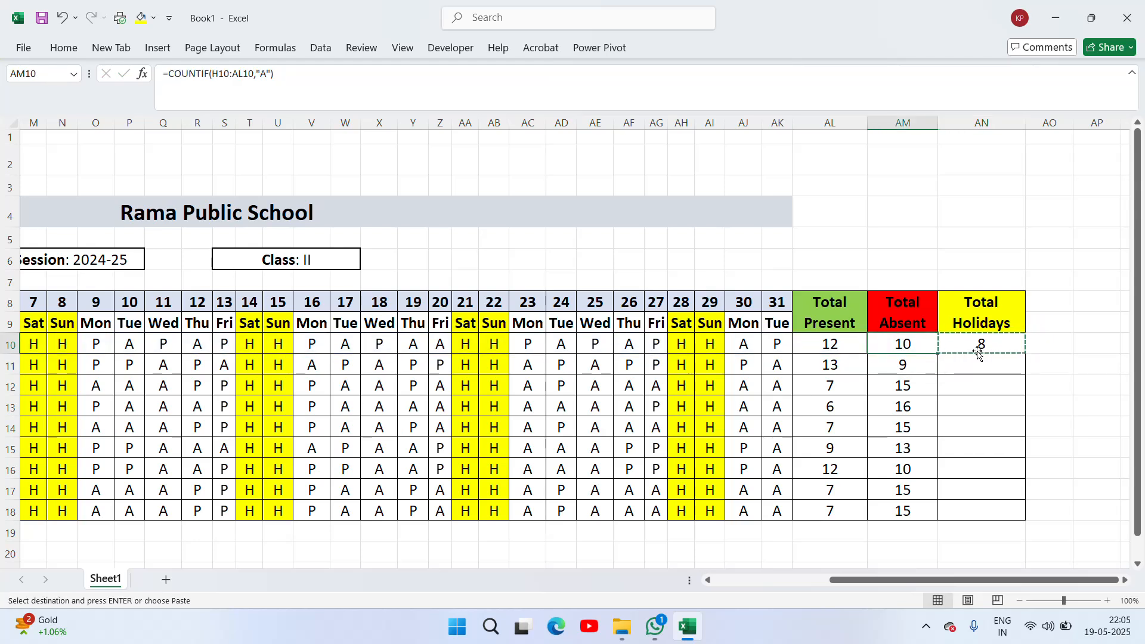
{"action": "key", "text": "ctrl+Down"}
{"action": "key", "text": "Right"}
{"action": "key", "text": "ctrl+shift+Up"}
{"action": "key", "text": "ctrl+v"}
{"action": "key", "text": "Escape"}
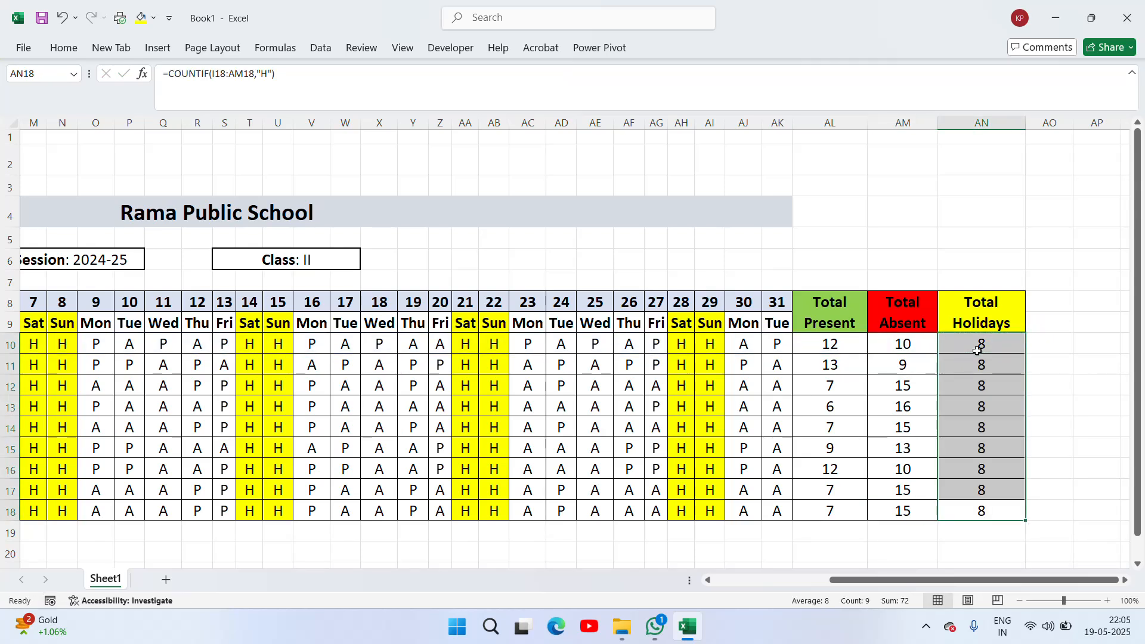
- Select the Rama Public School title row from C4 through AN4 and unmerge its cells
{"action": "left_click", "coordinate": [978, 350]}
{"action": "key", "text": "Left"}
{"action": "key", "text": "Left"}
{"action": "key", "text": "Left"}
{"action": "key", "text": "Up"}
{"action": "key", "text": "Up"}
{"action": "key", "text": "Up"}
{"action": "key", "text": "Up"}
{"action": "key", "text": "Up"}
{"action": "key", "text": "Up"}
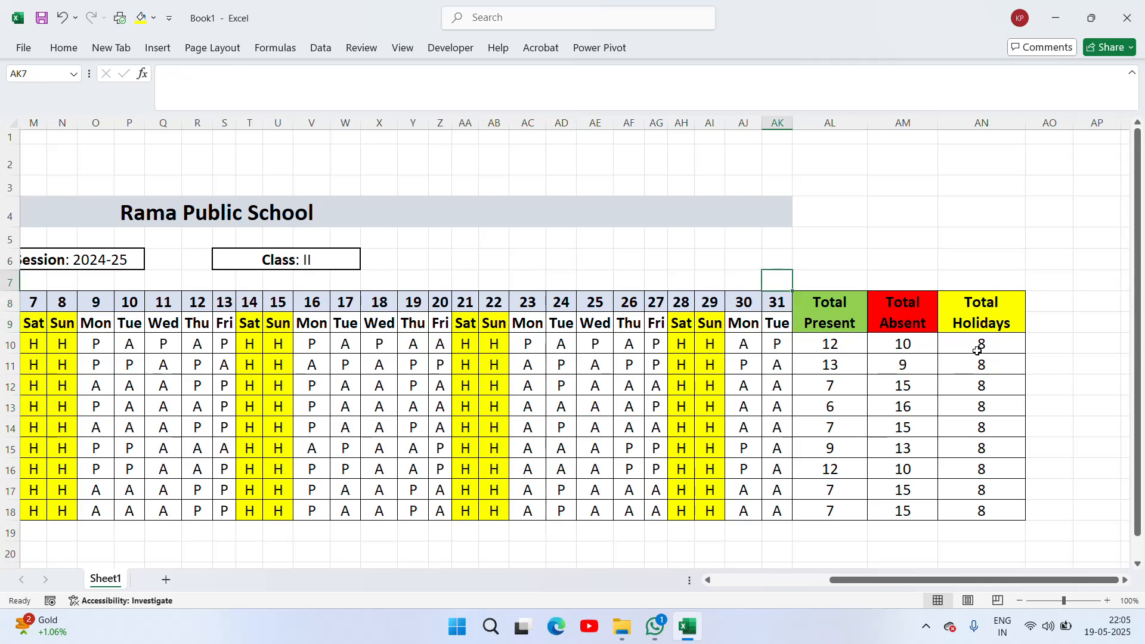
{"action": "key", "text": "shift+Right"}
{"action": "key", "text": "shift+Right"}
{"action": "key", "text": "shift+Right"}
{"action": "key", "text": "shift+Right"}
{"action": "key", "text": "shift+Right"}
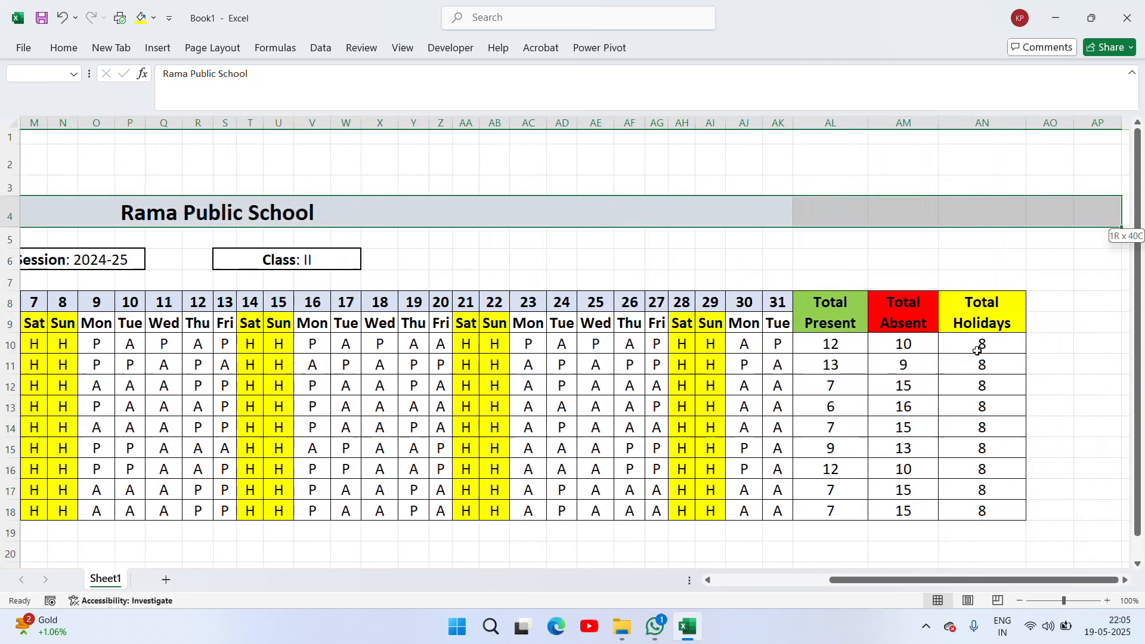
{"action": "key", "text": "shift+Left"}
{"action": "key", "text": "shift+Left"}
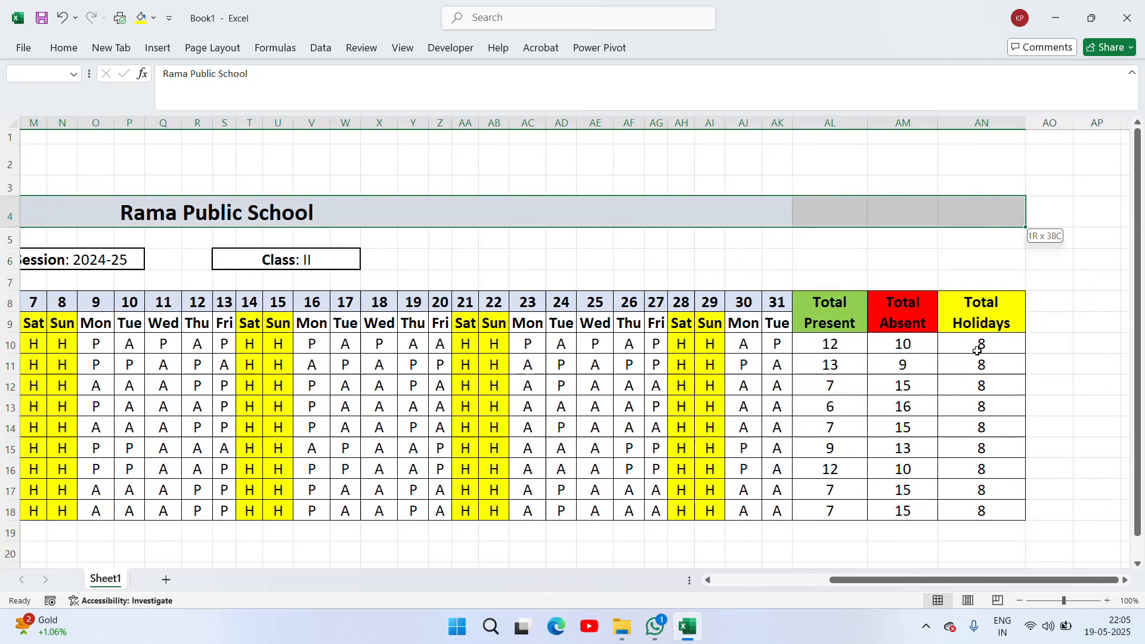
{"action": "left_click", "coordinate": [62, 48]}
{"action": "left_click", "coordinate": [436, 105]}
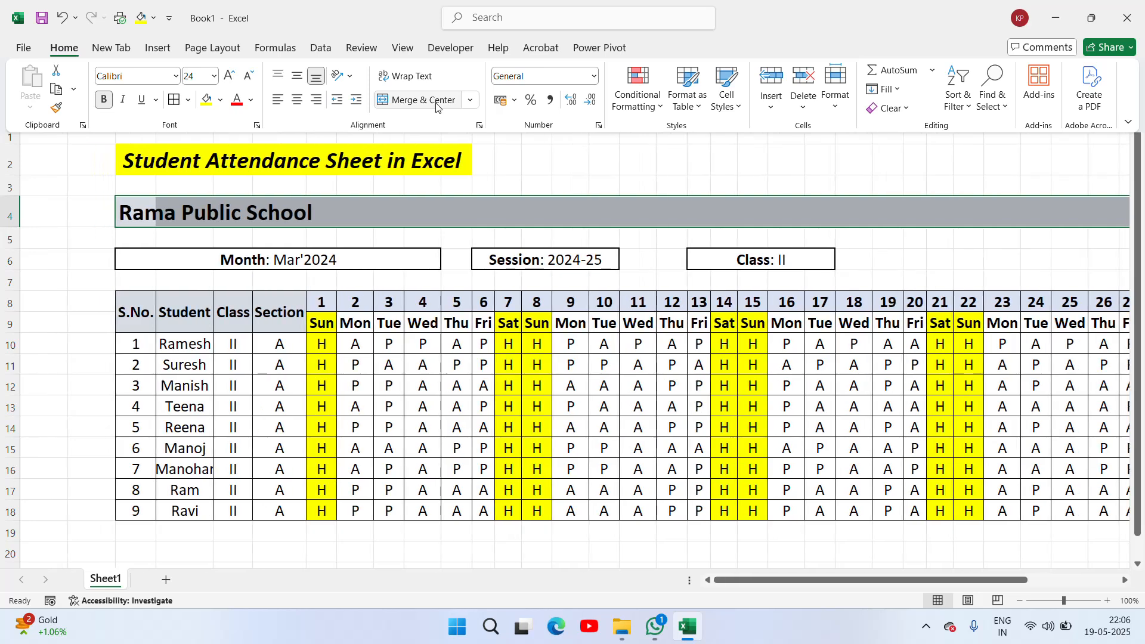
- Merge and center the Rama Public School title across C4:AN4 so it spans the totals columns
{"action": "left_click", "coordinate": [715, 249]}
{"action": "key", "text": "Right"}
{"action": "key", "text": "Right"}
{"action": "key", "text": "Right"}
{"action": "key", "text": "Right"}
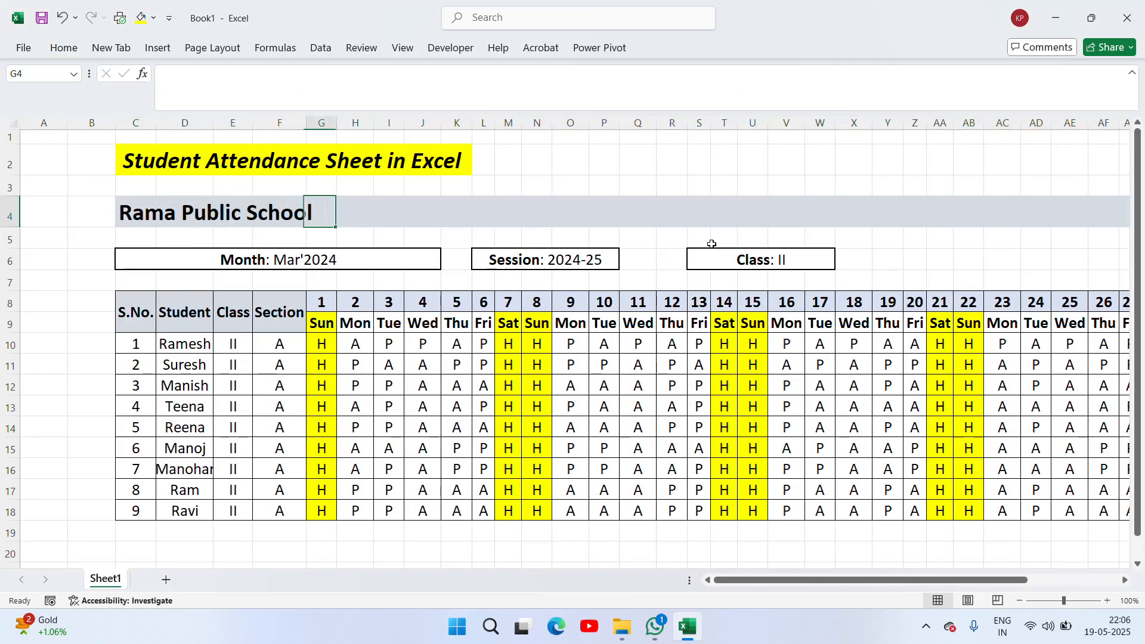
{"action": "key", "text": "Left"}
{"action": "key", "text": "Left"}
{"action": "key", "text": "Left"}
{"action": "key", "text": "Left"}
{"action": "key", "text": "shift+Right"}
{"action": "key", "text": "shift+Right"}
{"action": "key", "text": "shift+Right"}
{"action": "key", "text": "shift+Right"}
{"action": "key", "text": "shift+Right"}
{"action": "key", "text": "shift+Right"}
{"action": "key", "text": "shift+Right"}
{"action": "key", "text": "shift+Right"}
{"action": "key", "text": "shift+Right"}
{"action": "key", "text": "shift+Right"}
{"action": "key", "text": "shift+Right"}
{"action": "key", "text": "shift+Right"}
{"action": "key", "text": "shift+Right"}
{"action": "key", "text": "shift+Right"}
{"action": "key", "text": "shift+Right"}
{"action": "key", "text": "shift+Right"}
{"action": "key", "text": "shift+Right"}
{"action": "key", "text": "shift+Right"}
{"action": "key", "text": "shift+Right"}
{"action": "key", "text": "shift+Right"}
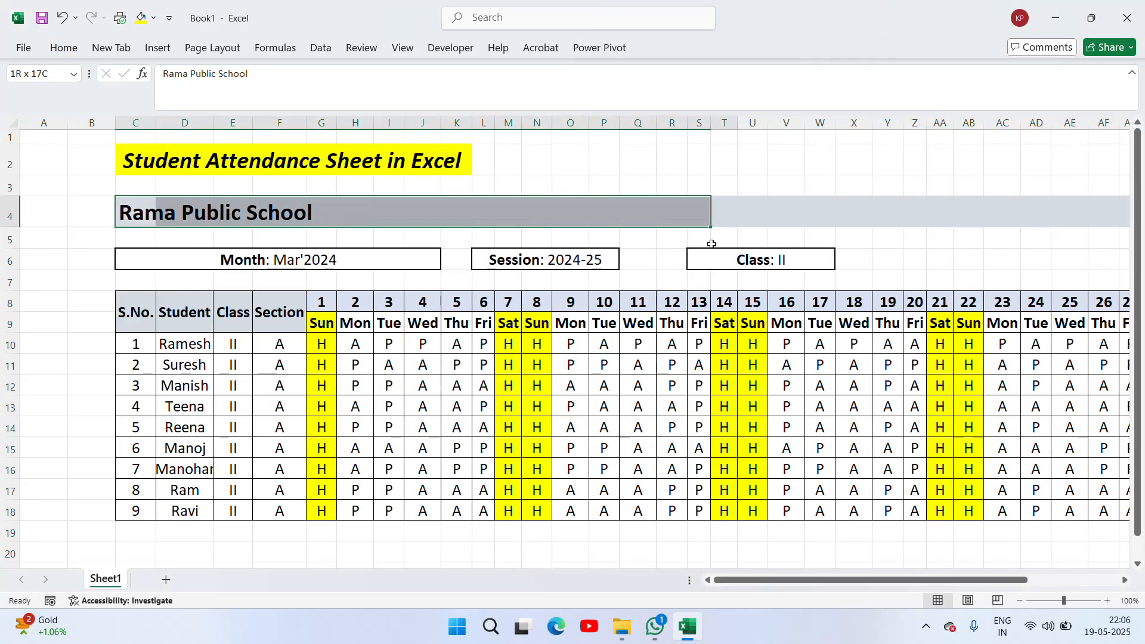
{"action": "key", "text": "shift+Right"}
{"action": "key", "text": "shift+Right"}
{"action": "key", "text": "shift+Right"}
{"action": "key", "text": "shift+Right"}
{"action": "key", "text": "shift+Right"}
{"action": "key", "text": "shift+Right"}
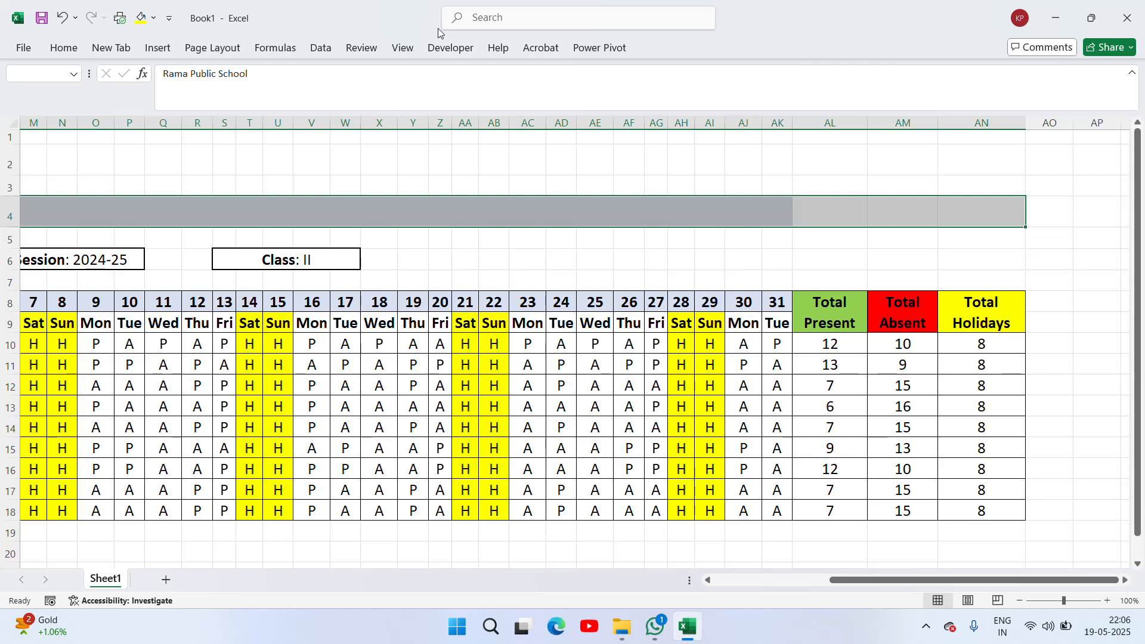
{"action": "left_click", "coordinate": [64, 48]}
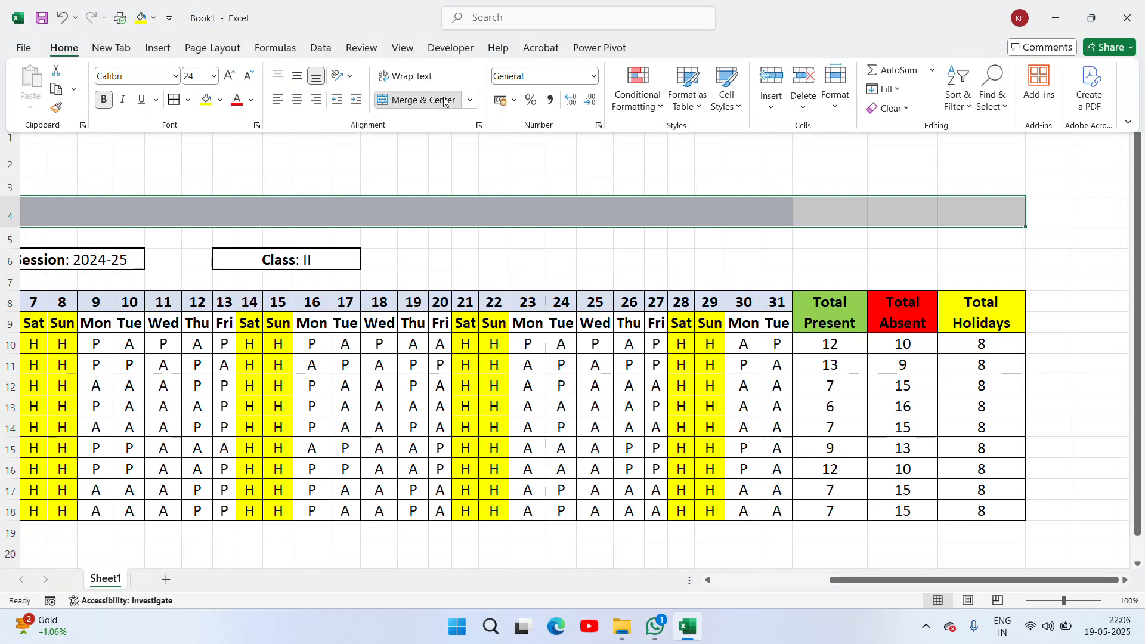
{"action": "left_click", "coordinate": [443, 100]}
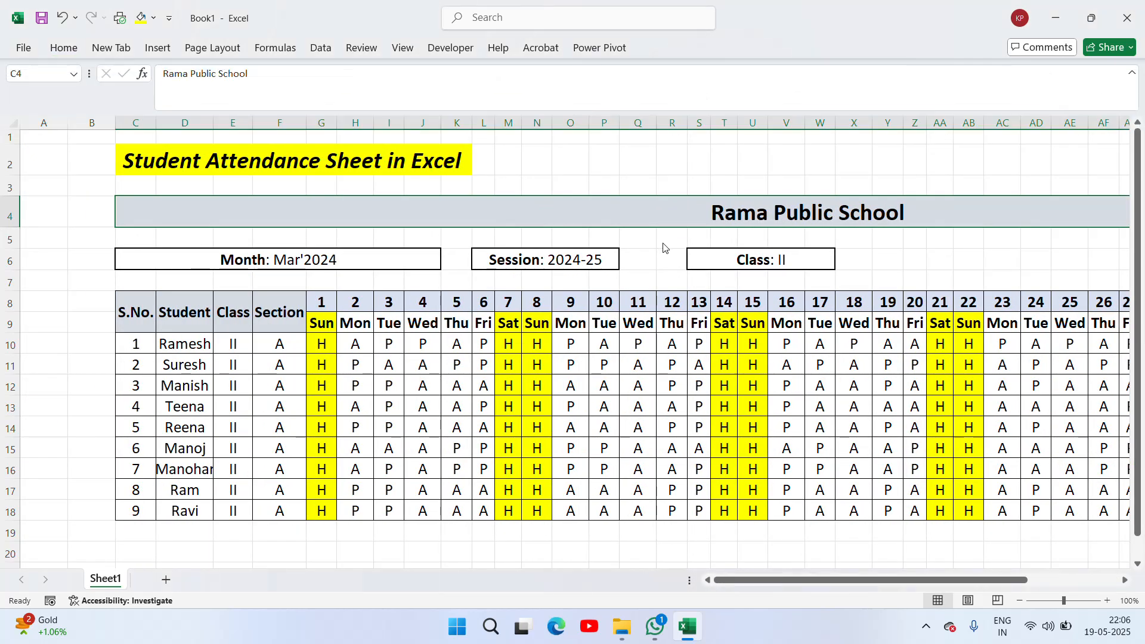
- Hide the worksheet gridlines
{"action": "left_click", "coordinate": [403, 48]}
{"action": "left_click", "coordinate": [379, 89]}
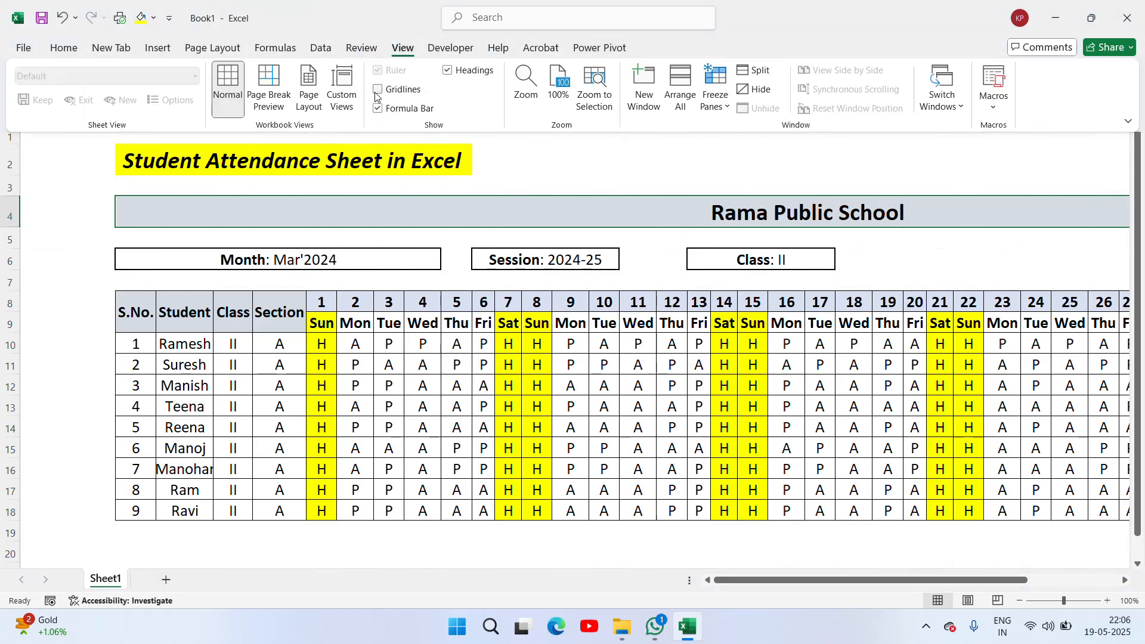
{"action": "left_click", "coordinate": [671, 265]}
- Move the Class: II box from S6 to AG6, above the last dates of the month
{"action": "key", "text": "Right"}
{"action": "key", "text": "Right"}
{"action": "key", "text": "Right"}
{"action": "key", "text": "Right"}
{"action": "key", "text": "Right"}
{"action": "key", "text": "Right"}
{"action": "key", "text": "Right"}
{"action": "key", "text": "Right"}
{"action": "key", "text": "Right"}
{"action": "key", "text": "Right"}
{"action": "key", "text": "Right"}
{"action": "key", "text": "Right"}
{"action": "key", "text": "Right"}
{"action": "key", "text": "Right"}
{"action": "key", "text": "Right"}
{"action": "key", "text": "Right"}
{"action": "key", "text": "Right"}
{"action": "key", "text": "Right"}
{"action": "key", "text": "Right"}
{"action": "key", "text": "Right"}
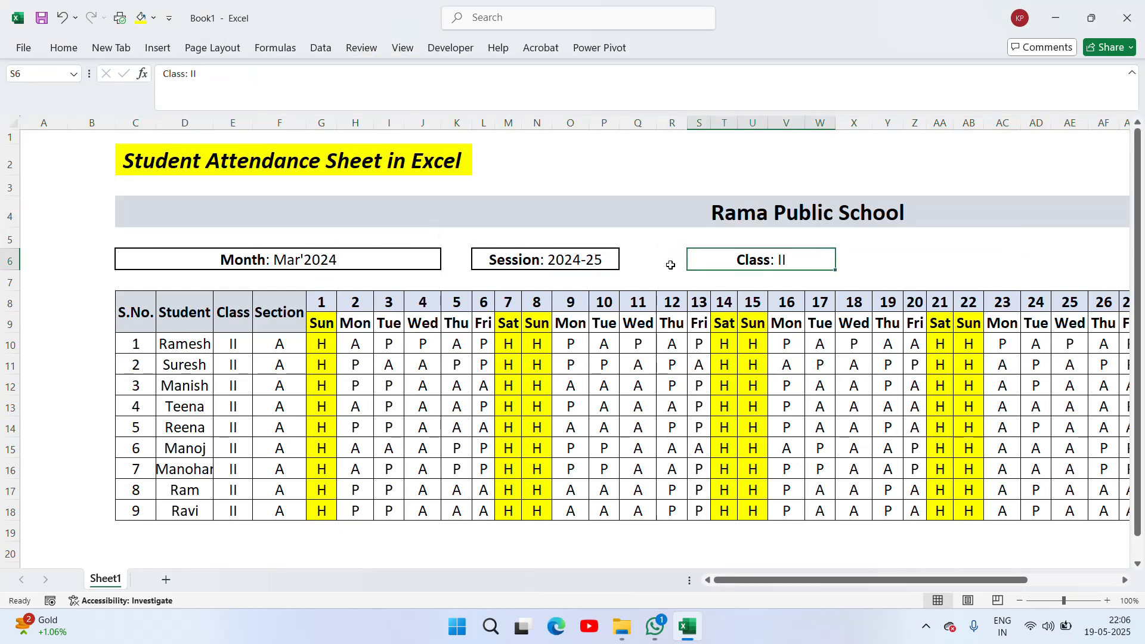
{"action": "key", "text": "Left"}
{"action": "key", "text": "Left"}
{"action": "key", "text": "Left"}
{"action": "key", "text": "Left"}
{"action": "key", "text": "Left"}
{"action": "key", "text": "Left"}
{"action": "key", "text": "Left"}
{"action": "key", "text": "Left"}
{"action": "key", "text": "Left"}
{"action": "key", "text": "Left"}
{"action": "key", "text": "Left"}
{"action": "key", "text": "Left"}
{"action": "key", "text": "Left"}
{"action": "key", "text": "Left"}
{"action": "key", "text": "Left"}
{"action": "key", "text": "Left"}
{"action": "key", "text": "Left"}
{"action": "key", "text": "Left"}
{"action": "key", "text": "Left"}
{"action": "key", "text": "Left"}
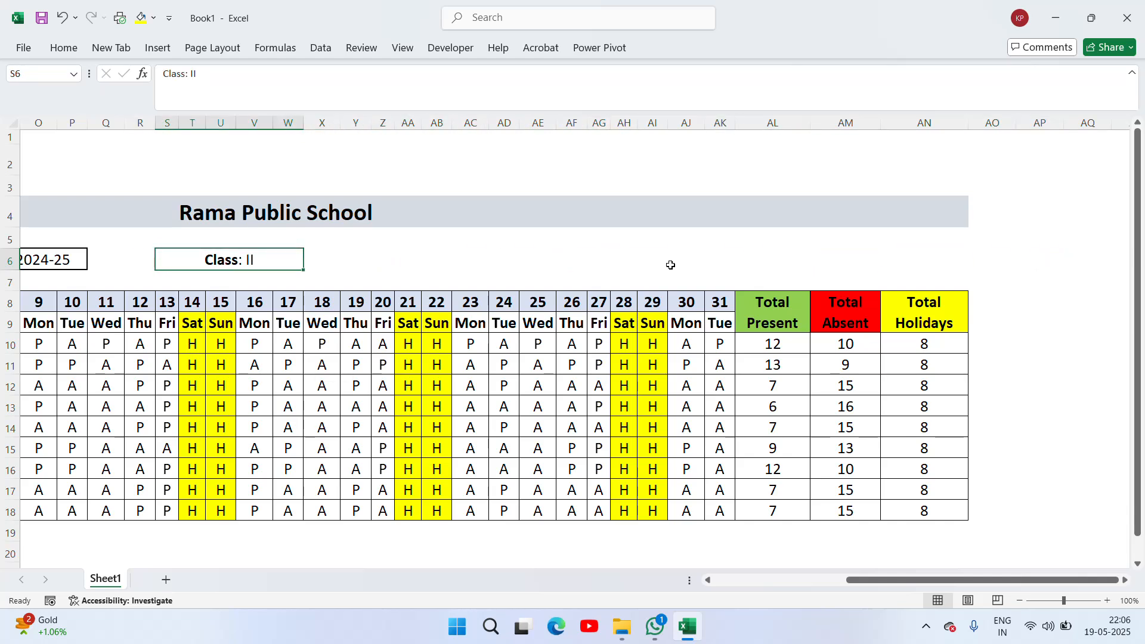
{"action": "key", "text": "shift+Right"}
{"action": "key", "text": "shift+Left"}
{"action": "key", "text": "ctrl+c"}
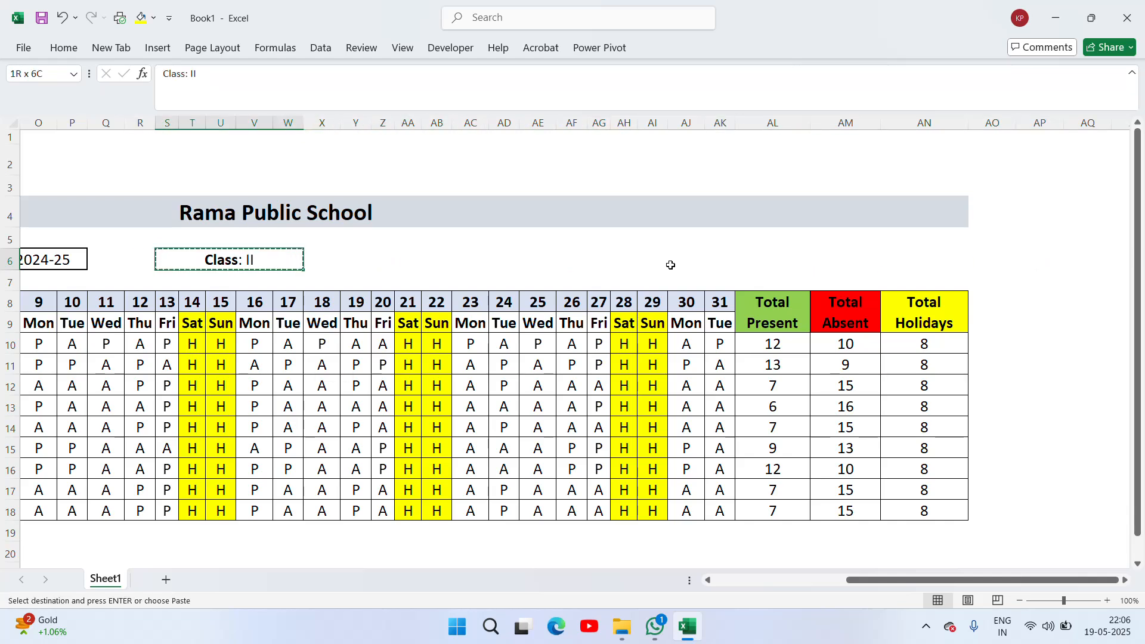
{"action": "key", "text": "Right"}
{"action": "key", "text": "Right"}
{"action": "key", "text": "Right"}
{"action": "key", "text": "Right"}
{"action": "key", "text": "Right"}
{"action": "key", "text": "Right"}
{"action": "key", "text": "Right"}
{"action": "key", "text": "Right"}
{"action": "key", "text": "Right"}
{"action": "key", "text": "Right"}
{"action": "key", "text": "shift+Right"}
{"action": "key", "text": "shift+Right"}
{"action": "key", "text": "shift+Right"}
{"action": "key", "text": "shift+Right"}
{"action": "key", "text": "shift+Right"}
{"action": "key", "text": "shift+Right"}
{"action": "key", "text": "shift+Right"}
{"action": "key", "text": "shift+Right"}
{"action": "key", "text": "shift+Right"}
{"action": "key", "text": "shift+Right"}
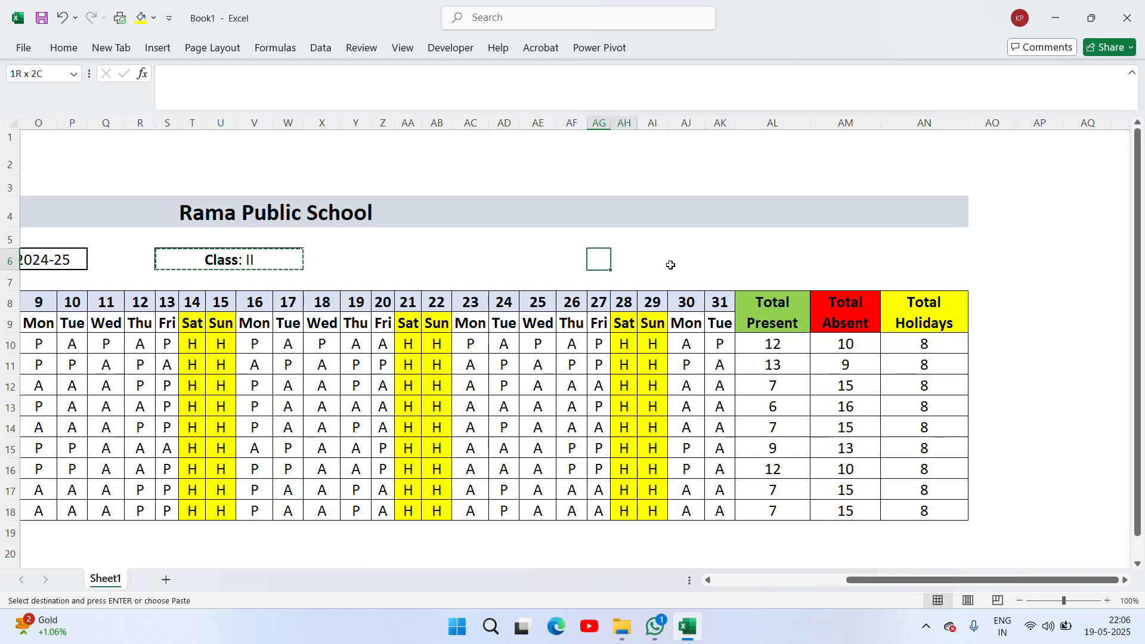
{"action": "key", "text": "shift+Left"}
{"action": "key", "text": "shift+Left"}
{"action": "key", "text": "shift+Left"}
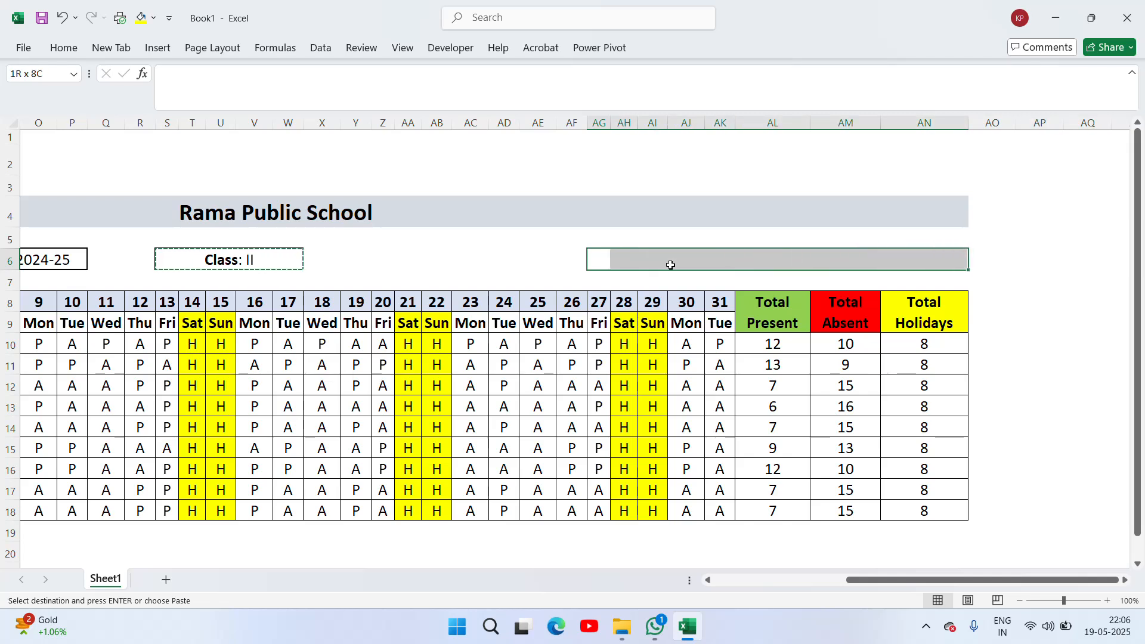
{"action": "key", "text": "ctrl+v"}
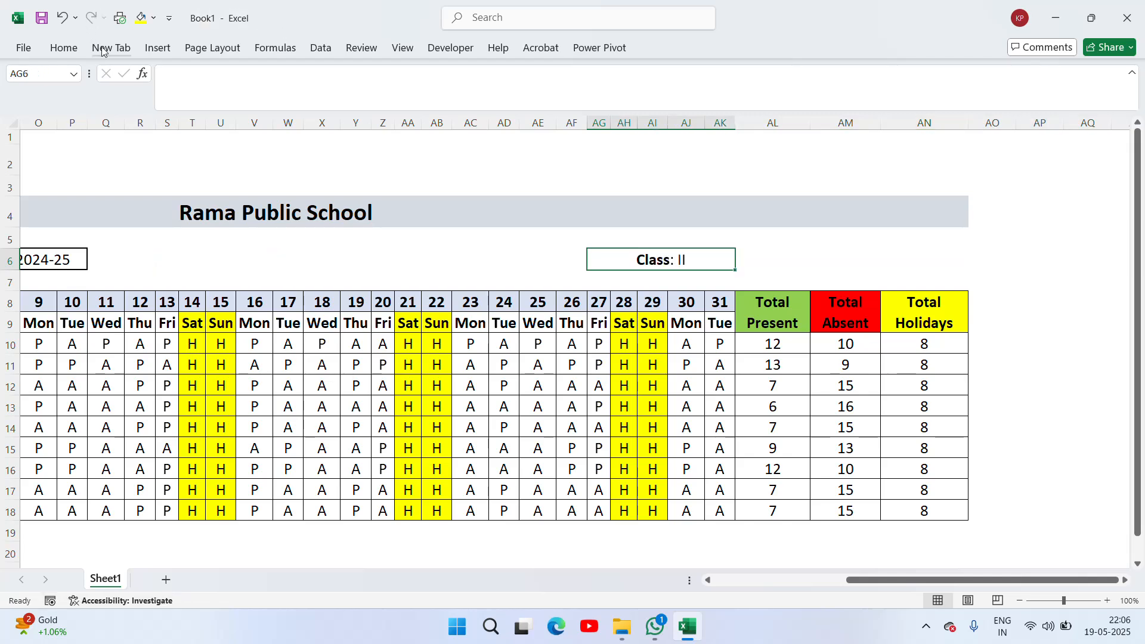
- Merge and center the Class: II box across AG6:AN6 so it ends at the Total Holidays column
{"action": "key", "text": "shift+Right"}
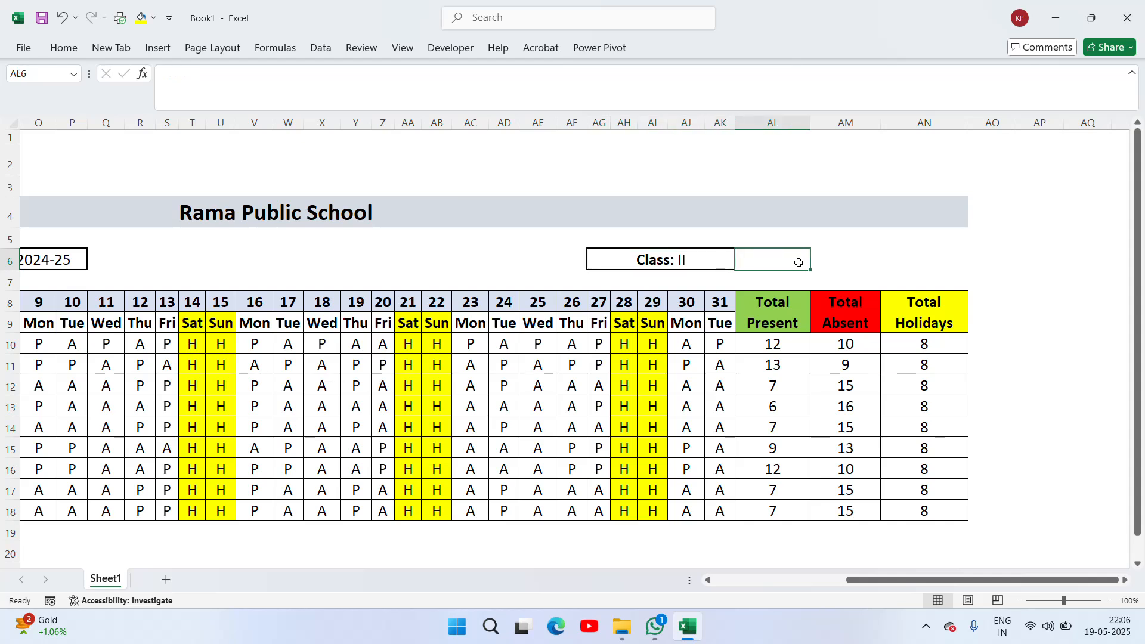
{"action": "key", "text": "shift+Left"}
{"action": "key", "text": "shift+Right"}
{"action": "key", "text": "shift+Right"}
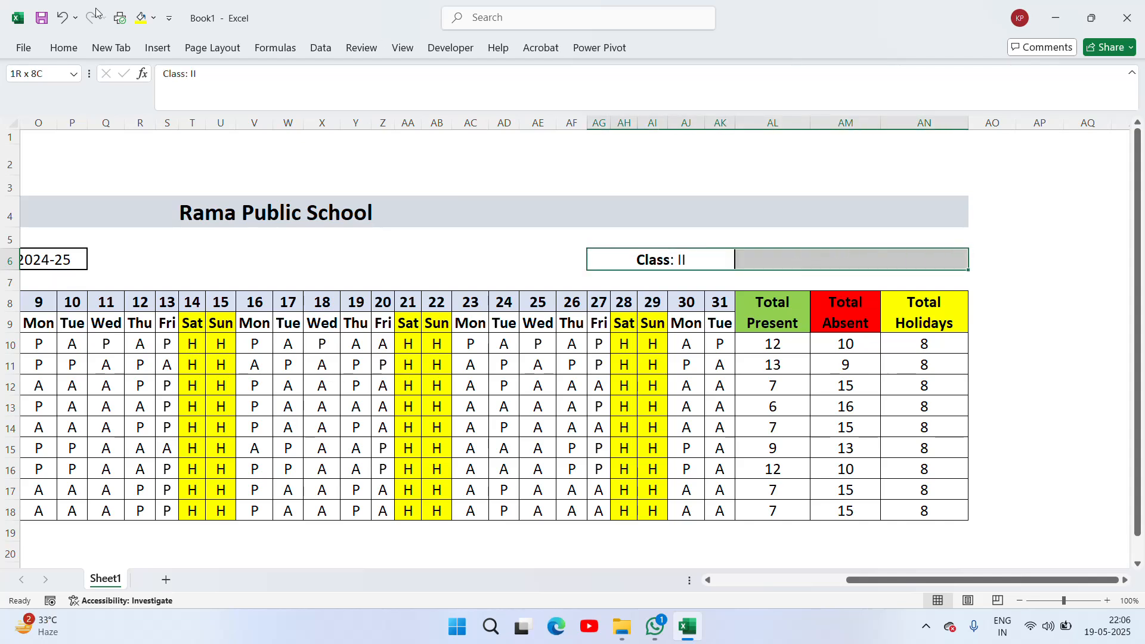
{"action": "left_click", "coordinate": [62, 48]}
{"action": "left_click", "coordinate": [420, 100]}
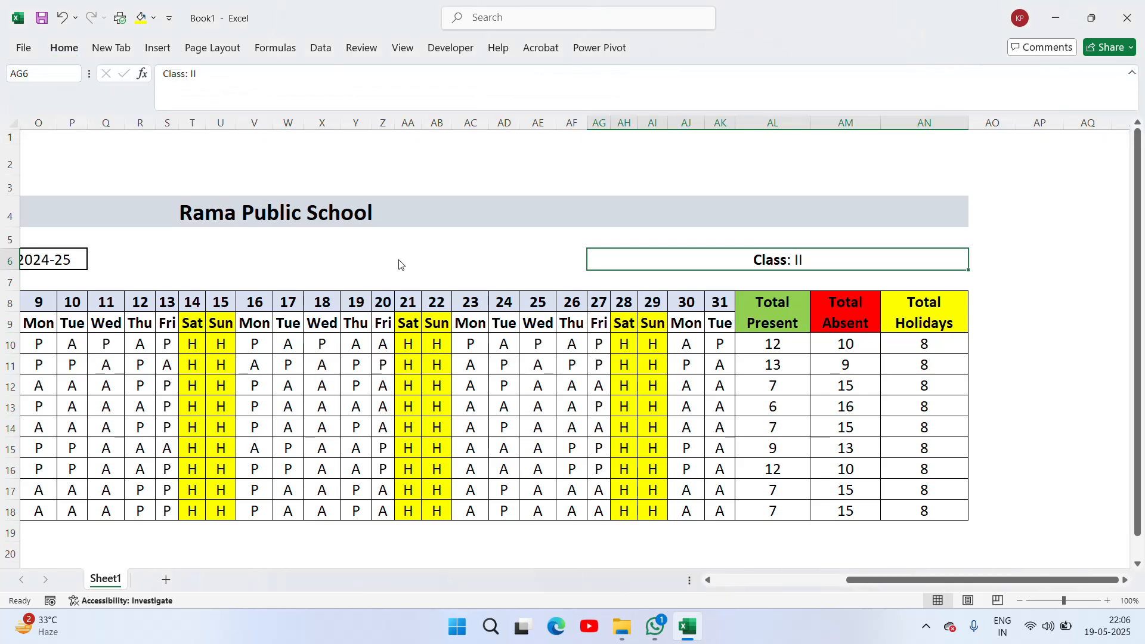
- Move the Session: 2024-25 box from L6 to S6, above the middle dates of the month
{"action": "left_click", "coordinate": [330, 258]}
{"action": "key", "text": "Left"}
{"action": "key", "text": "Left"}
{"action": "key", "text": "Left"}
{"action": "key", "text": "Left"}
{"action": "key", "text": "Left"}
{"action": "key", "text": "Left"}
{"action": "key", "text": "Left"}
{"action": "key", "text": "Left"}
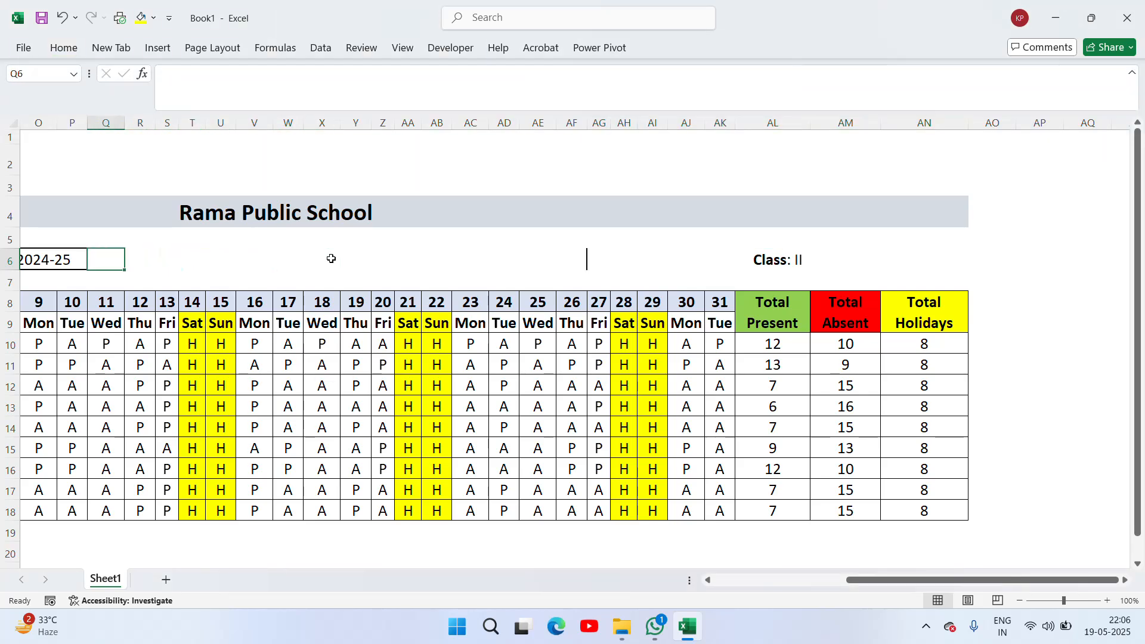
{"action": "key", "text": "Left"}
{"action": "key", "text": "Right"}
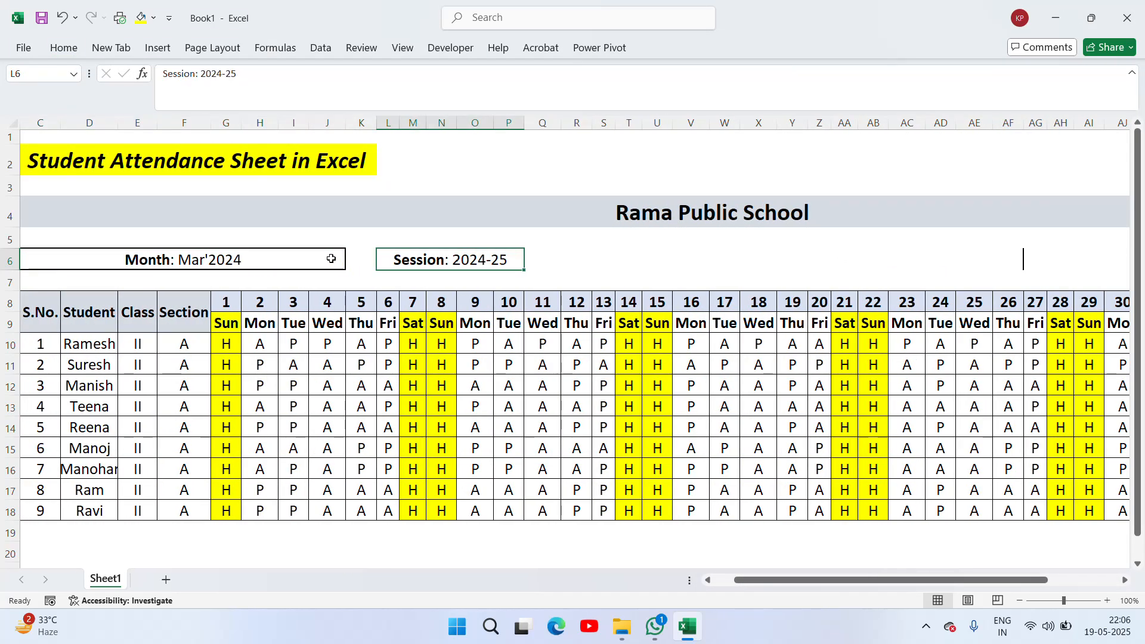
{"action": "key", "text": "ctrl+c"}
{"action": "key", "text": "Right"}
{"action": "key", "text": "Right"}
{"action": "key", "text": "Return"}
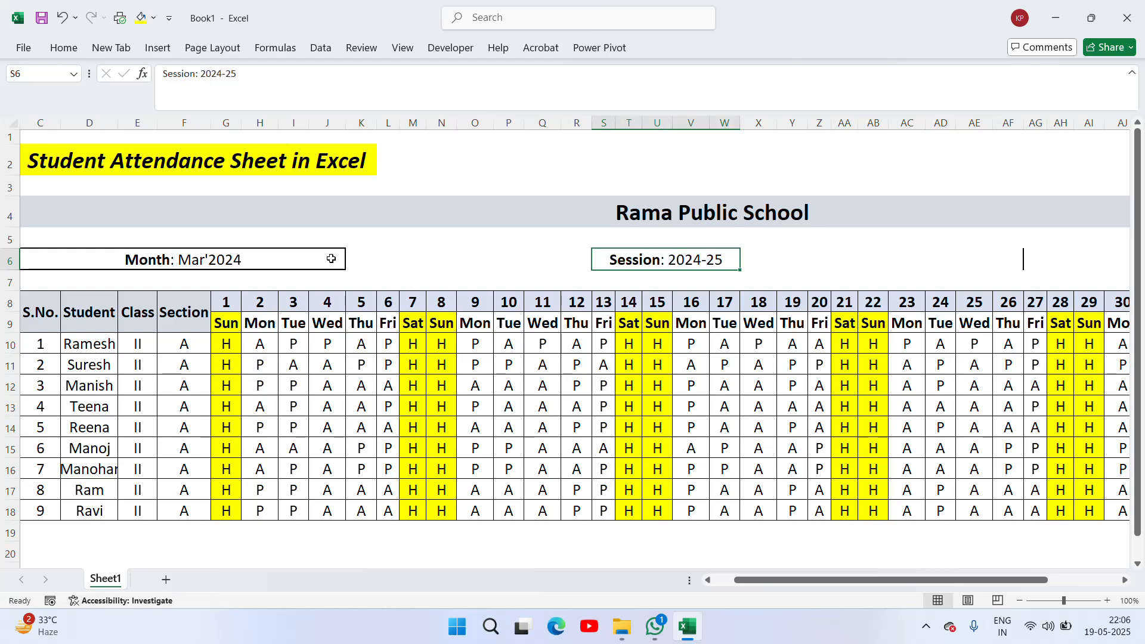
- Merge and center the Session: 2024-25 box across S6:AD6
{"action": "key", "text": "shift+Right"}
{"action": "key", "text": "shift+Right"}
{"action": "key", "text": "shift+Right"}
{"action": "key", "text": "shift+Right"}
{"action": "key", "text": "shift+Right"}
{"action": "key", "text": "shift+Right"}
{"action": "key", "text": "shift+Right"}
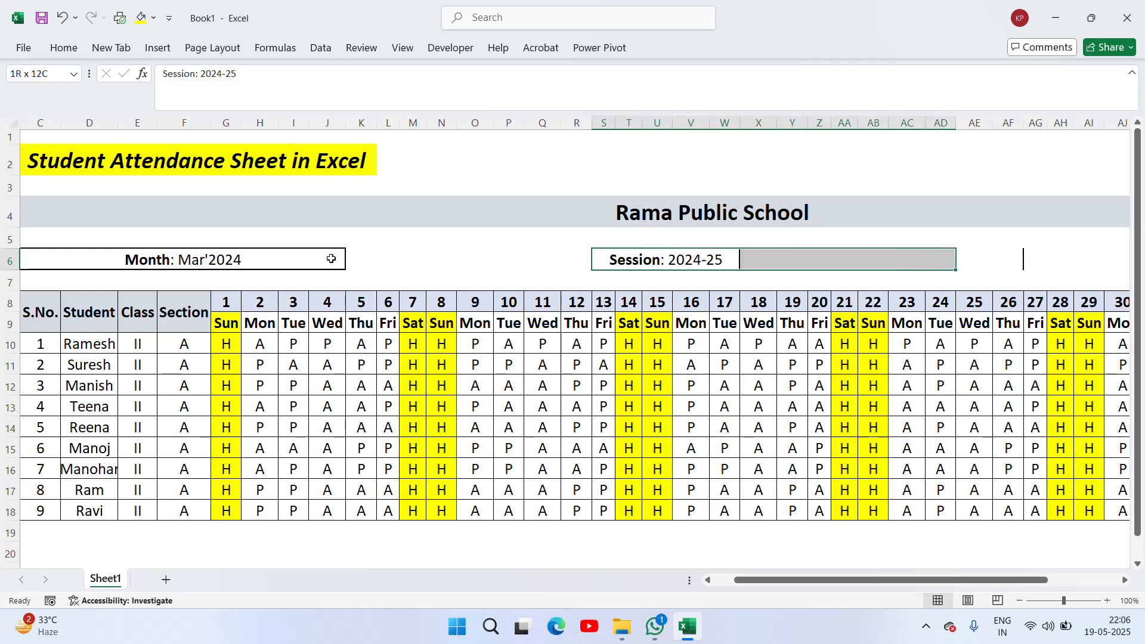
{"action": "left_click", "coordinate": [64, 48]}
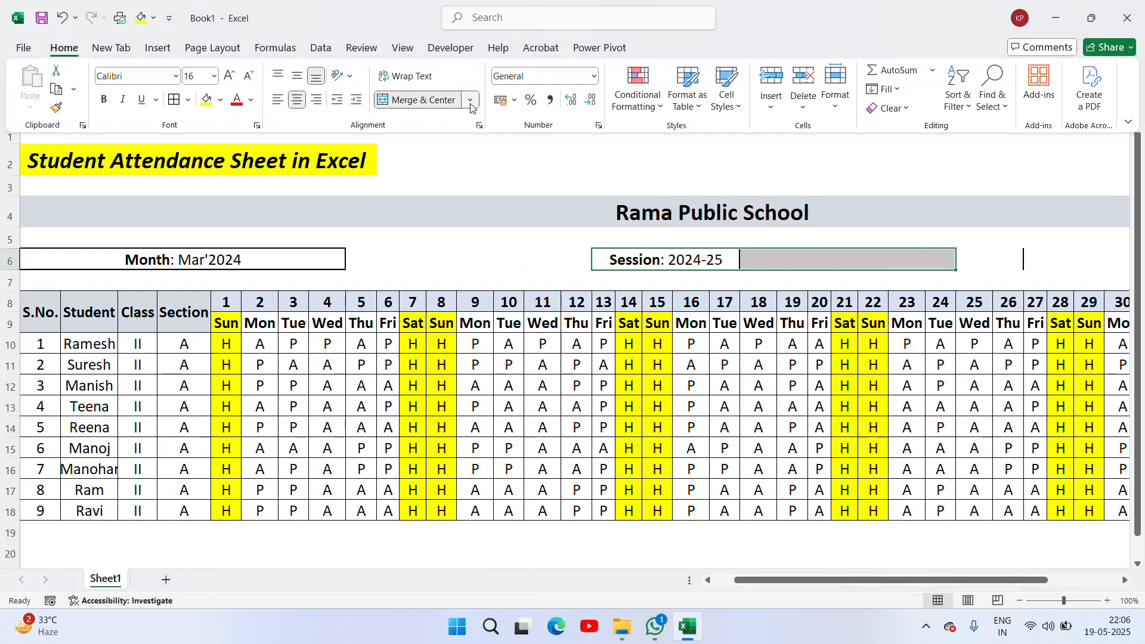
{"action": "left_click", "coordinate": [441, 107]}
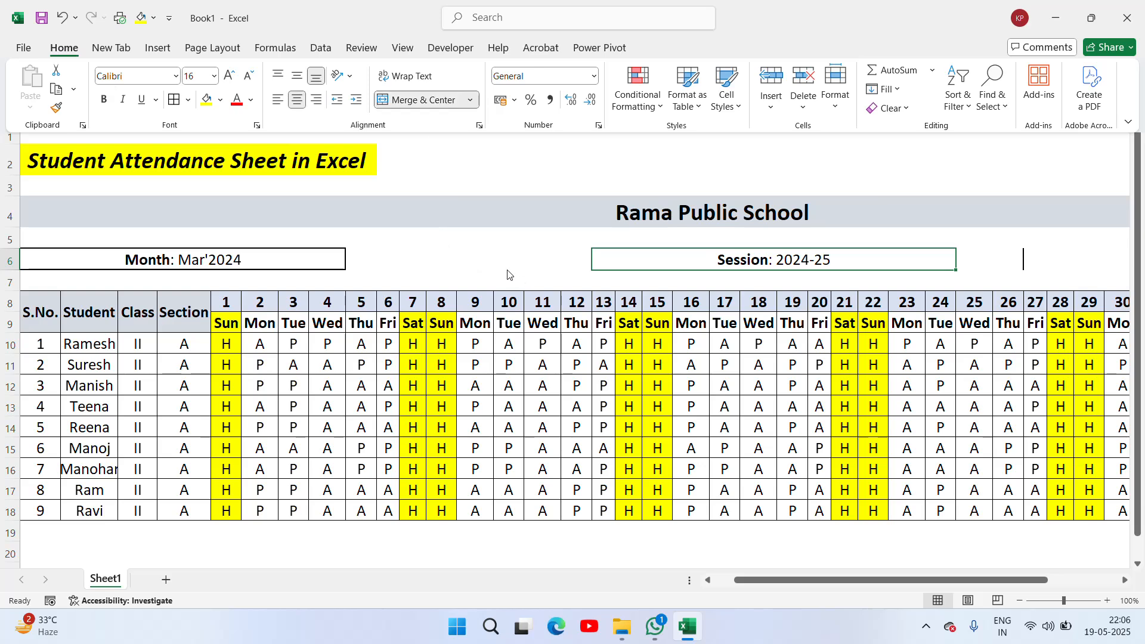
- Apply thick outside borders to the Session: 2024-25 box and the Class: II box in row 6
{"action": "left_click", "coordinate": [488, 260]}
{"action": "key", "text": "Right"}
{"action": "key", "text": "Right"}
{"action": "key", "text": "Right"}
{"action": "key", "text": "Right"}
{"action": "key", "text": "Right"}
{"action": "key", "text": "Right"}
{"action": "key", "text": "Left"}
{"action": "key", "text": "Left"}
{"action": "key", "text": "Left"}
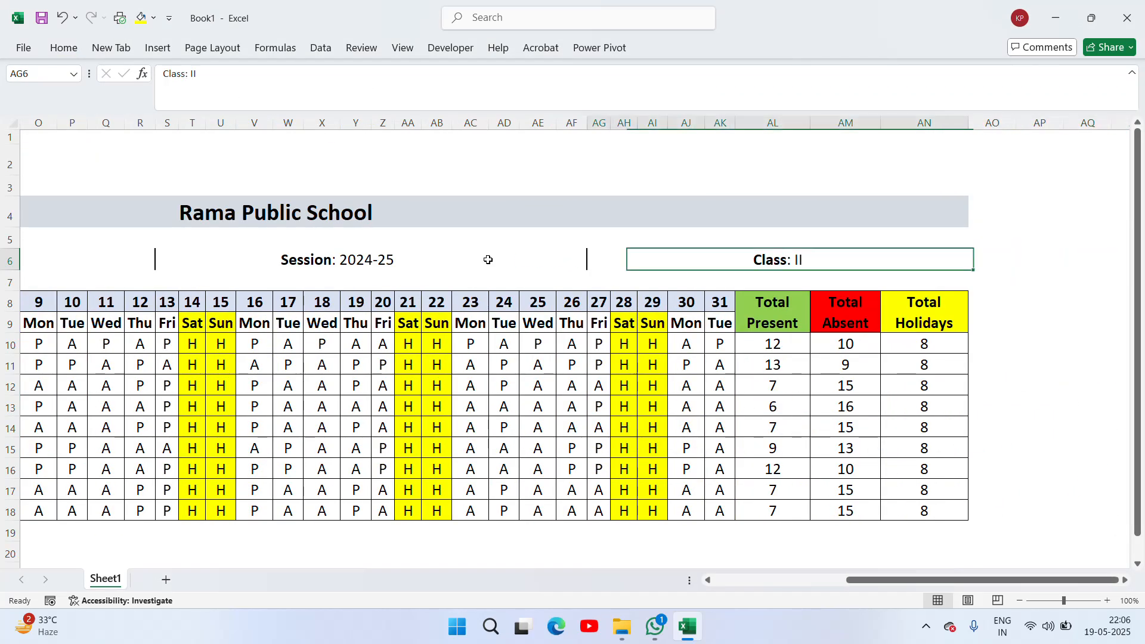
{"action": "left_click", "coordinate": [489, 260]}
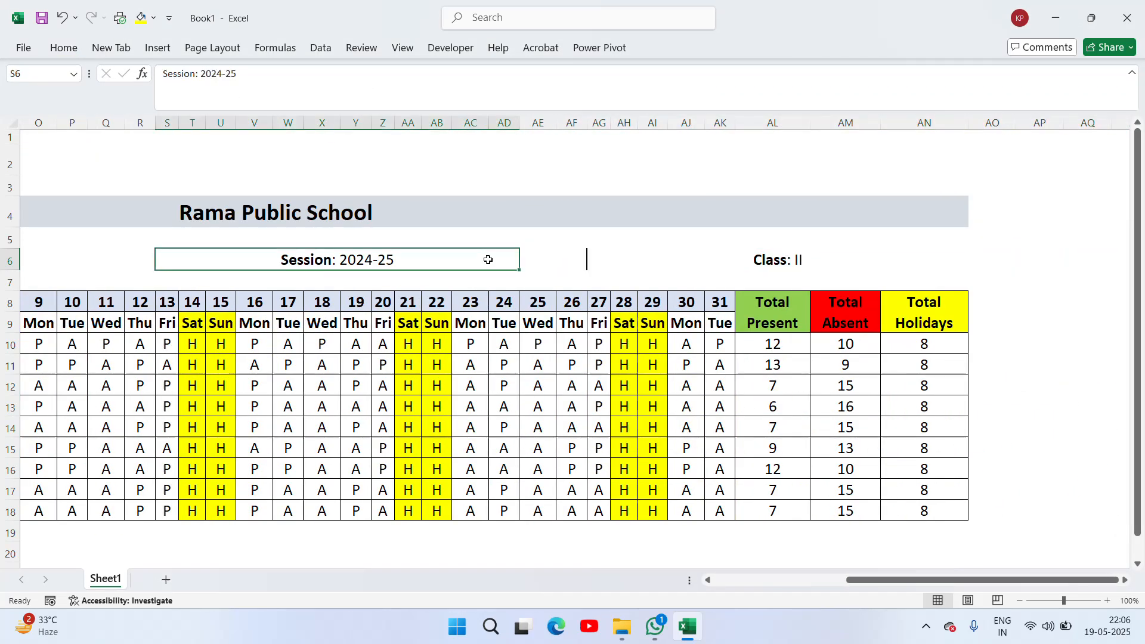
{"action": "left_click", "coordinate": [65, 49]}
{"action": "left_click", "coordinate": [192, 99]}
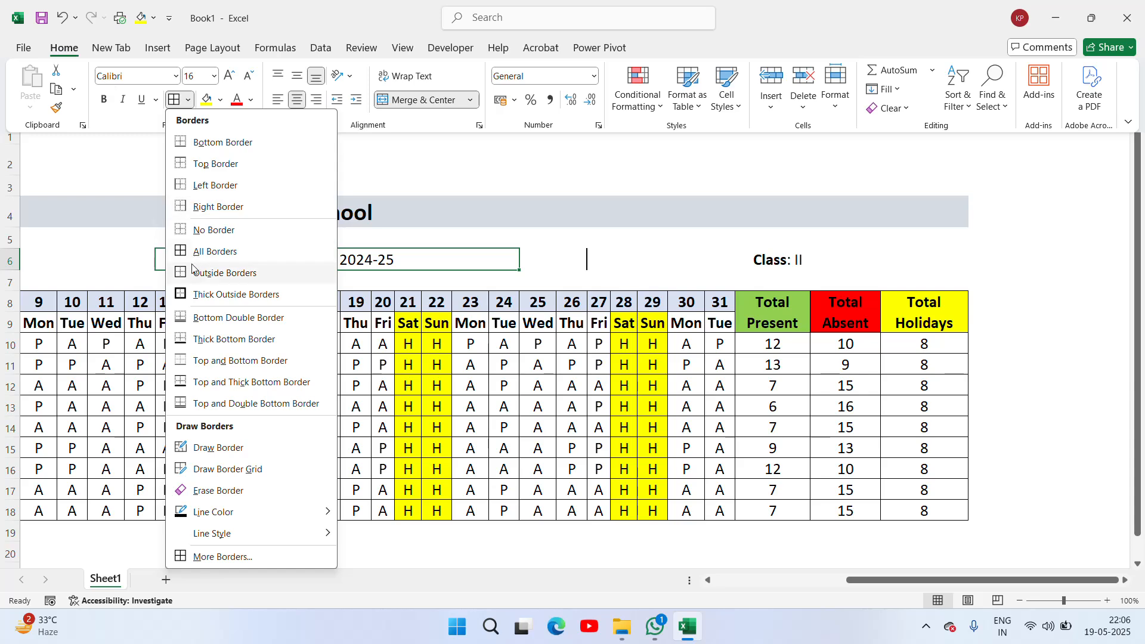
{"action": "left_click", "coordinate": [188, 295]}
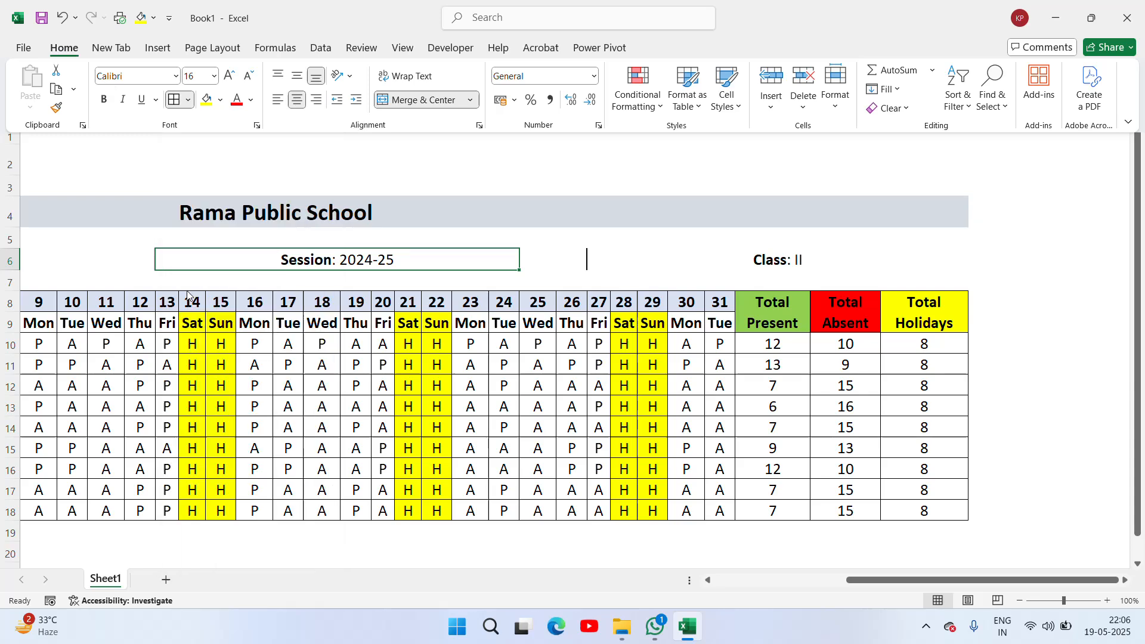
{"action": "left_click", "coordinate": [785, 255]}
{"action": "left_click", "coordinate": [74, 51]}
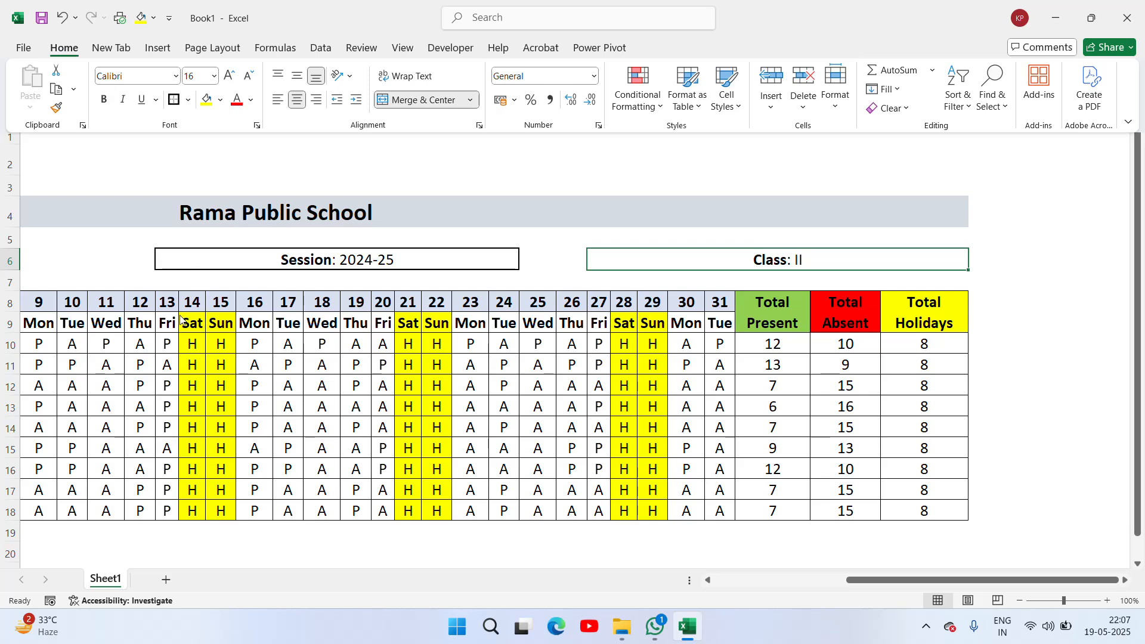
- Fill the Month: Mar'2024 box in C6 with the lightest orange theme colour
{"action": "left_click", "coordinate": [122, 256]}
{"action": "key", "text": "Left"}
{"action": "key", "text": "Left"}
{"action": "key", "text": "Left"}
{"action": "key", "text": "Left"}
{"action": "key", "text": "Left"}
{"action": "key", "text": "Left"}
{"action": "key", "text": "Left"}
{"action": "key", "text": "Left"}
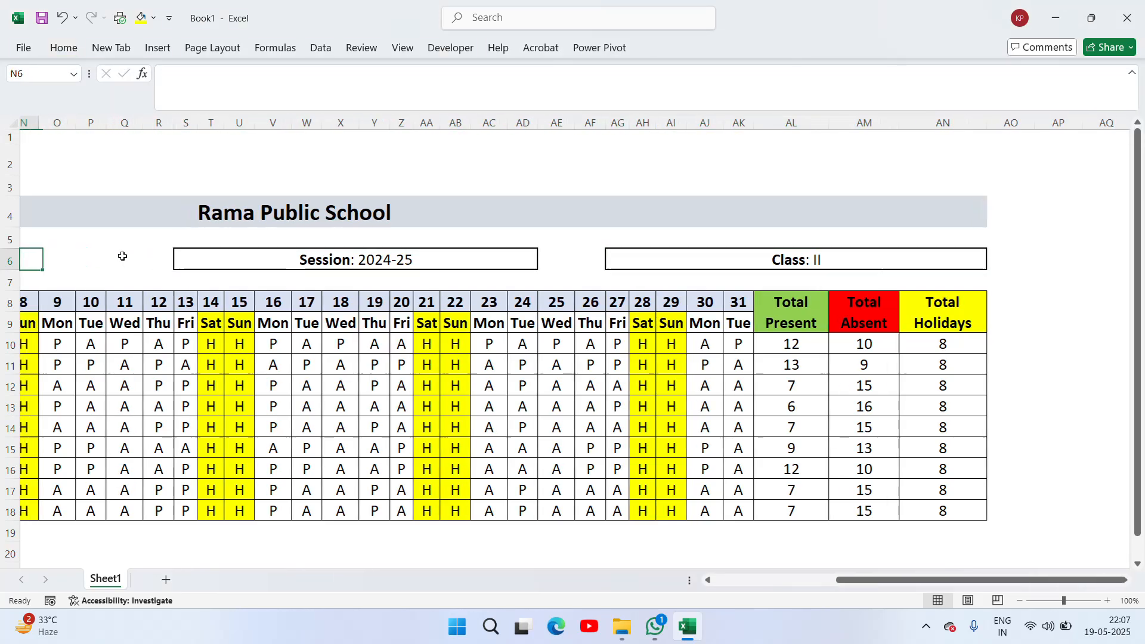
{"action": "key", "text": "Left"}
{"action": "key", "text": "Left"}
{"action": "key", "text": "Left"}
{"action": "key", "text": "Left"}
{"action": "key", "text": "Left"}
{"action": "key", "text": "Left"}
{"action": "key", "text": "Right"}
{"action": "key", "text": "Right"}
{"action": "key", "text": "Right"}
{"action": "key", "text": "Right"}
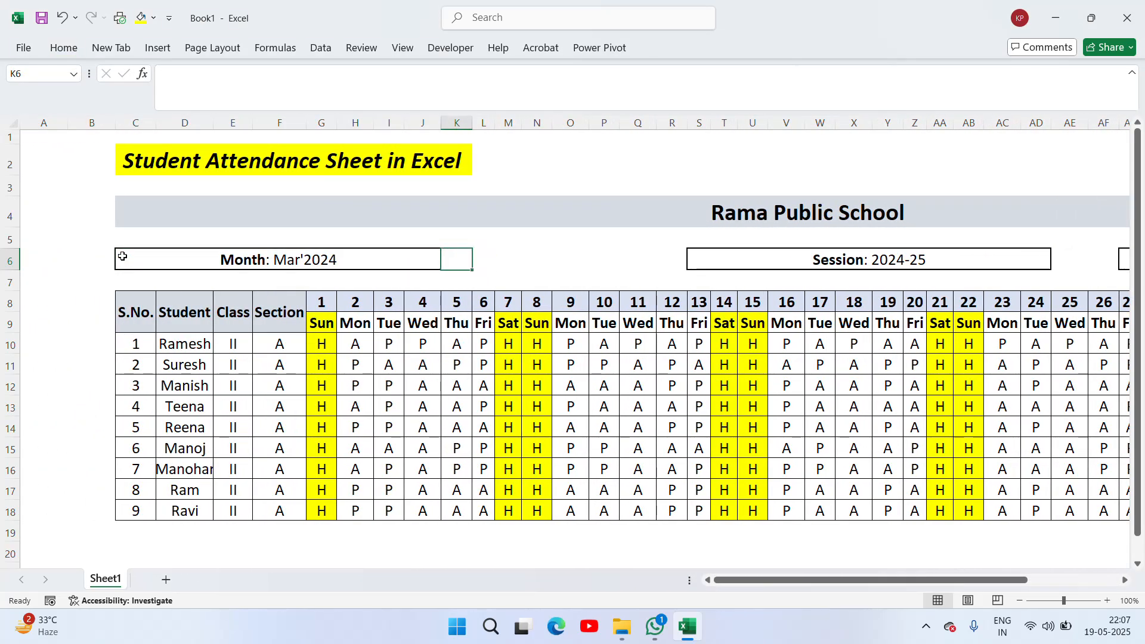
{"action": "key", "text": "Left"}
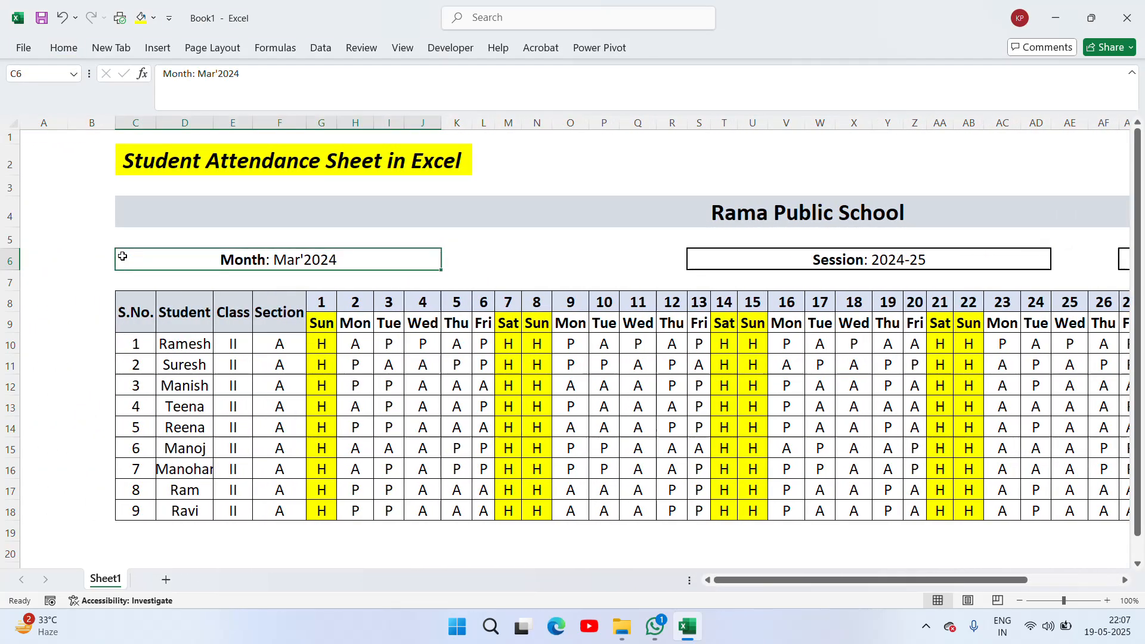
{"action": "left_click", "coordinate": [63, 50]}
{"action": "left_click", "coordinate": [218, 101]}
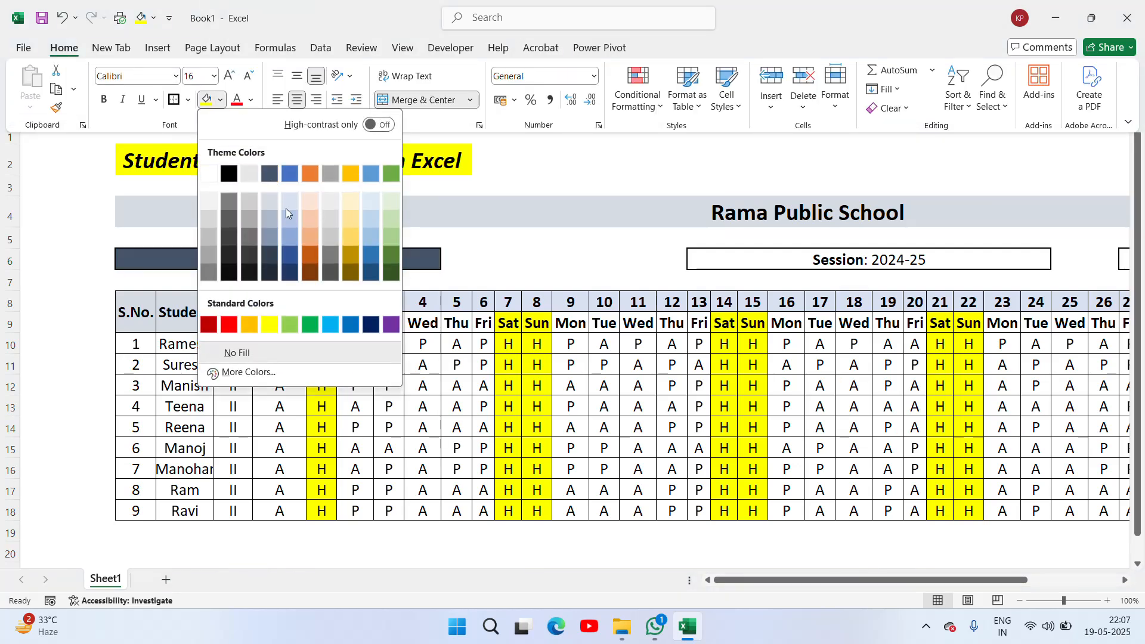
{"action": "left_click", "coordinate": [309, 206]}
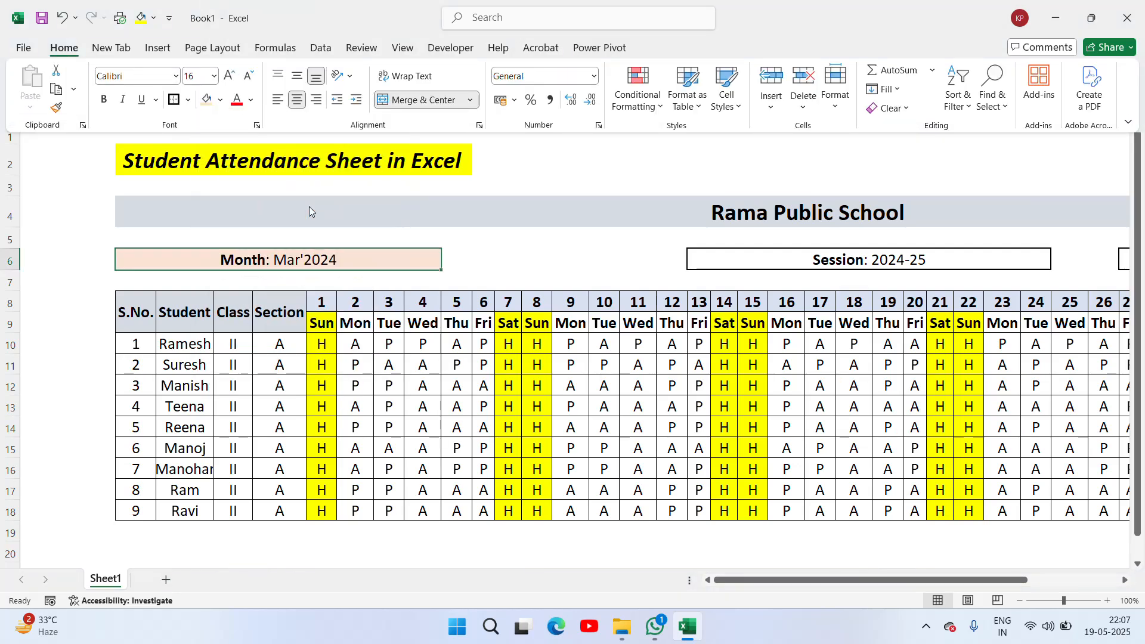
- Fill the Session: 2024-25 box in S6 with the lightest blue theme colour
{"action": "left_click", "coordinate": [799, 263]}
{"action": "left_click", "coordinate": [798, 260]}
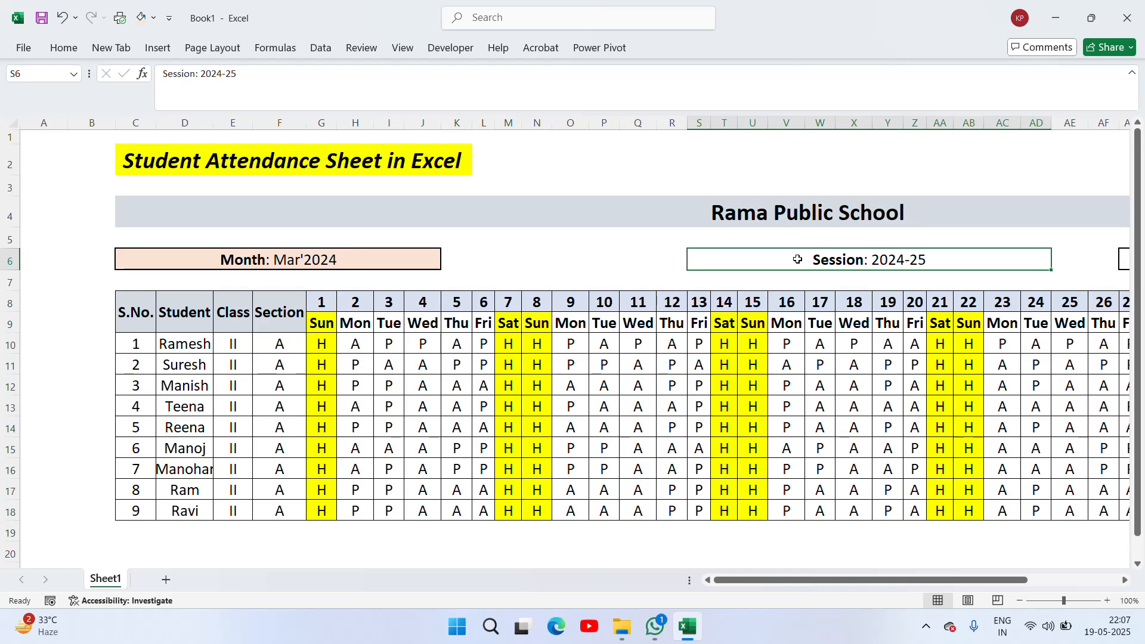
{"action": "left_click", "coordinate": [66, 52]}
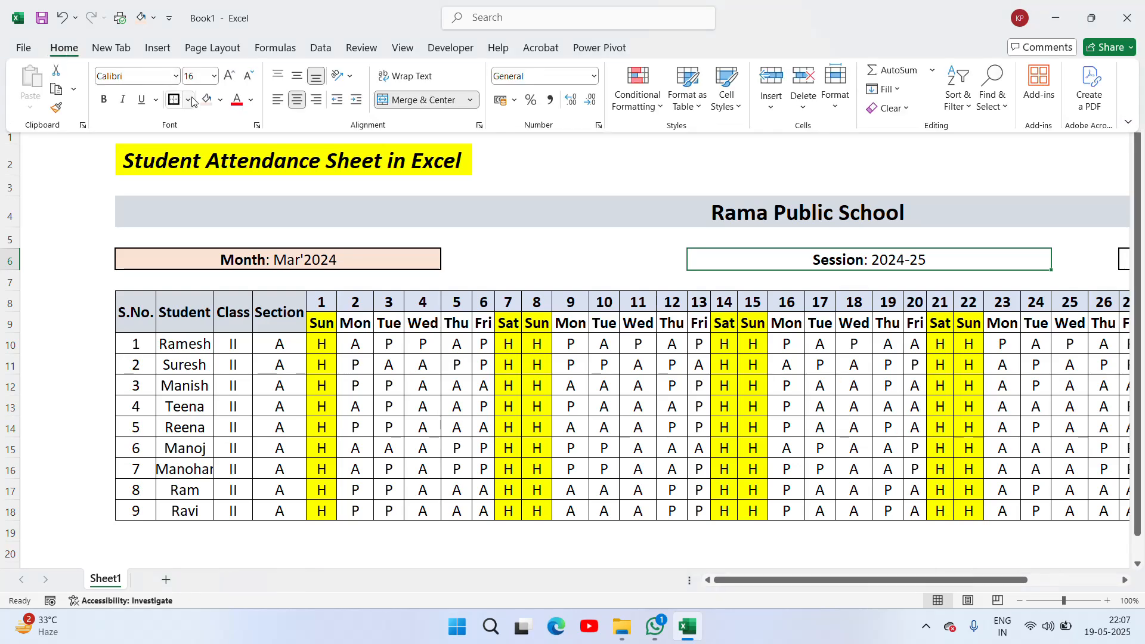
{"action": "left_click", "coordinate": [221, 102]}
{"action": "left_click", "coordinate": [288, 207]}
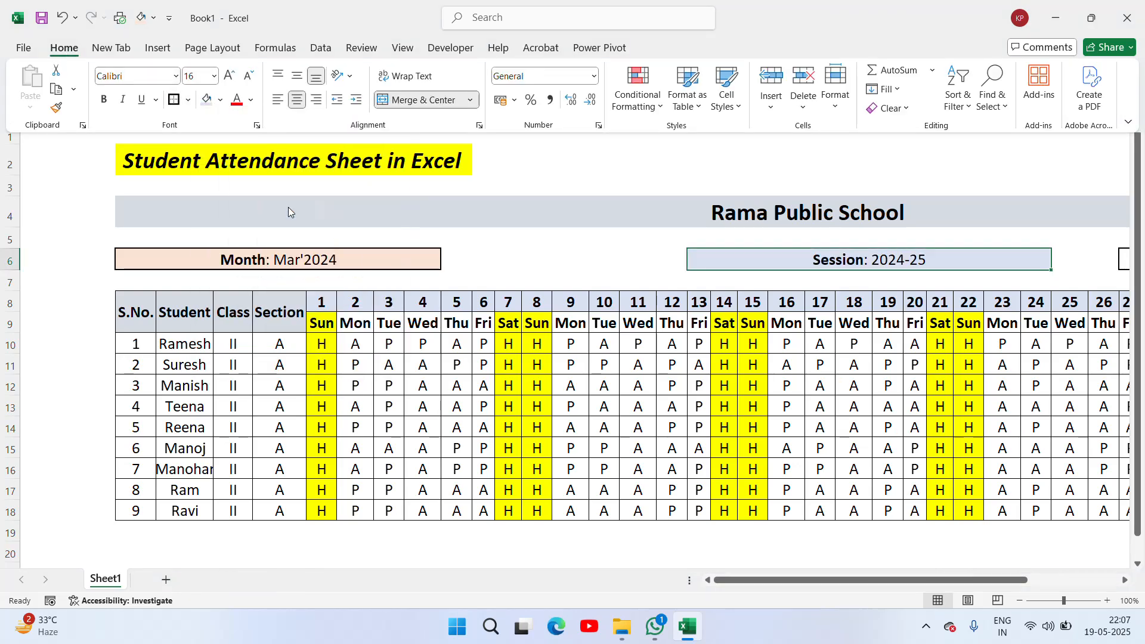
- Fill the Class: II box in AG6 with a light gold theme colour
{"action": "left_click", "coordinate": [617, 272]}
{"action": "key", "text": "Right"}
{"action": "key", "text": "Right"}
{"action": "key", "text": "Right"}
{"action": "key", "text": "Right"}
{"action": "key", "text": "Right"}
{"action": "key", "text": "Right"}
{"action": "key", "text": "Right"}
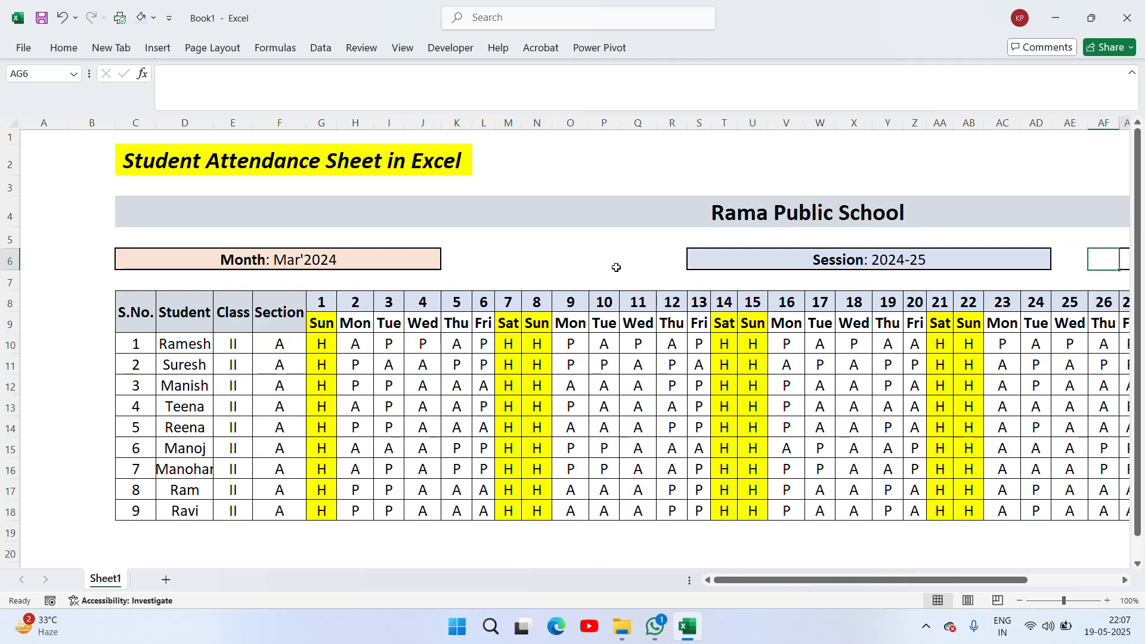
{"action": "key", "text": "Left"}
{"action": "key", "text": "Left"}
{"action": "key", "text": "Left"}
{"action": "key", "text": "Left"}
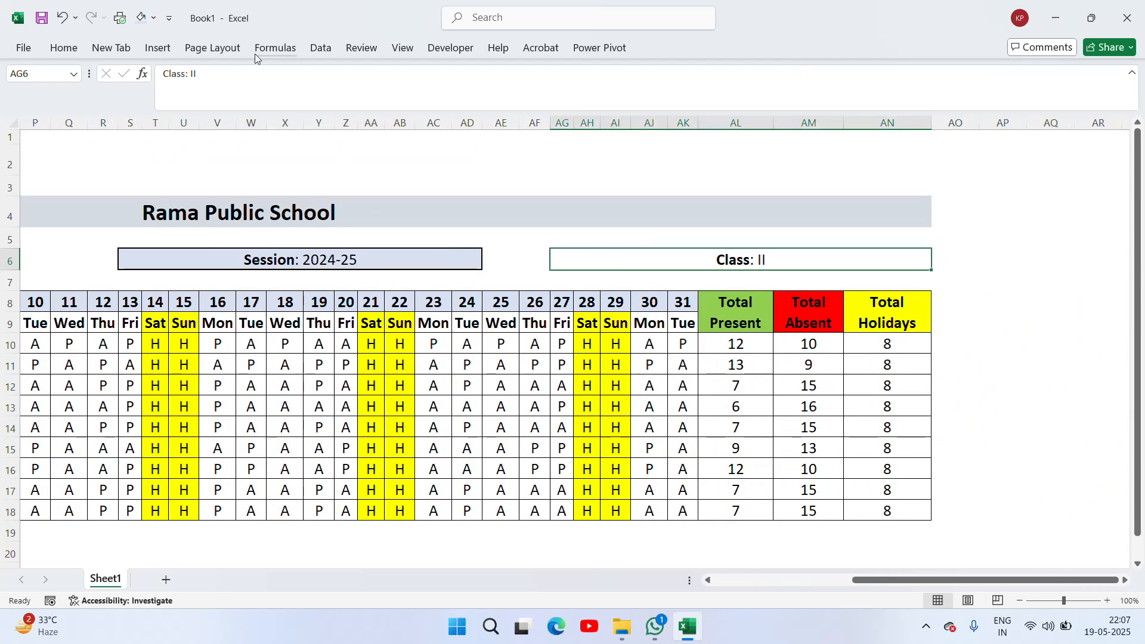
{"action": "left_click", "coordinate": [64, 48]}
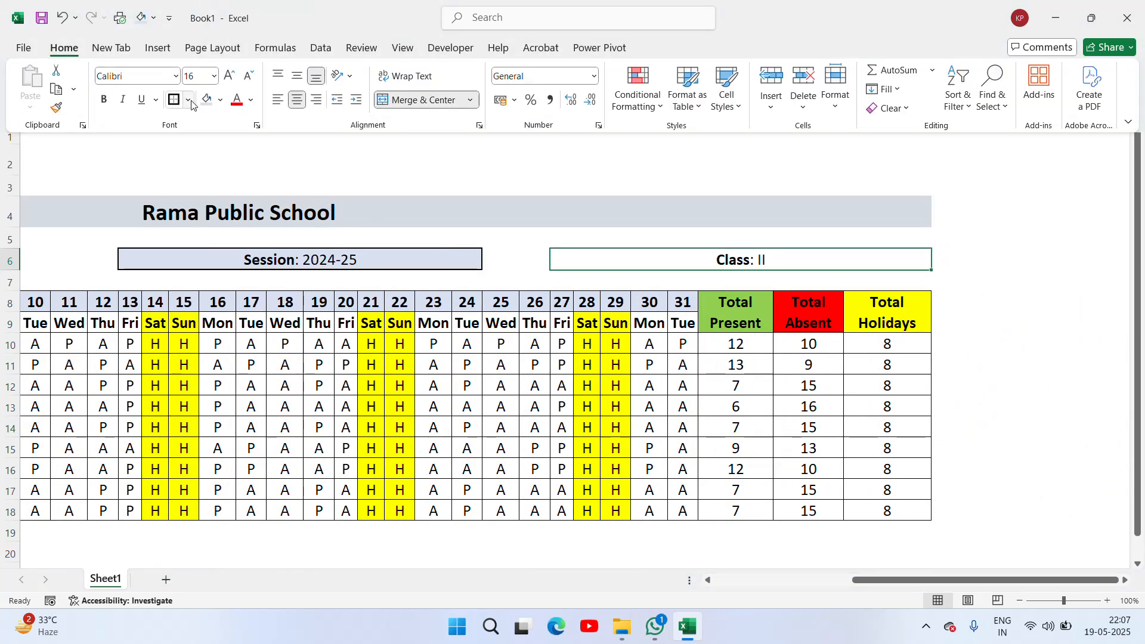
{"action": "left_click", "coordinate": [219, 102]}
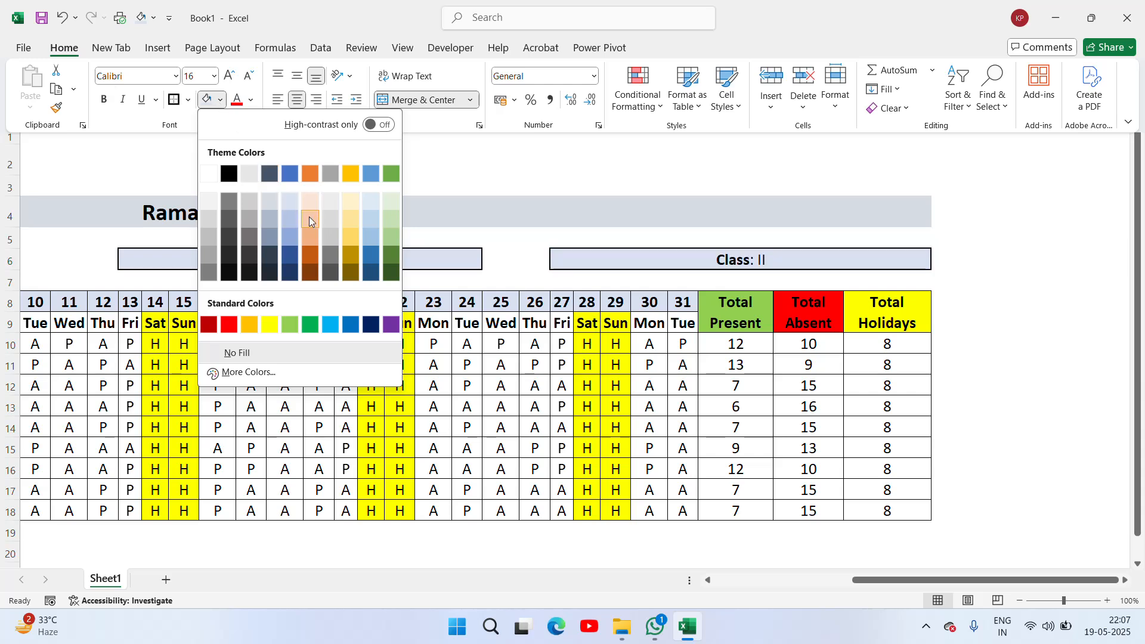
{"action": "left_click", "coordinate": [348, 219]}
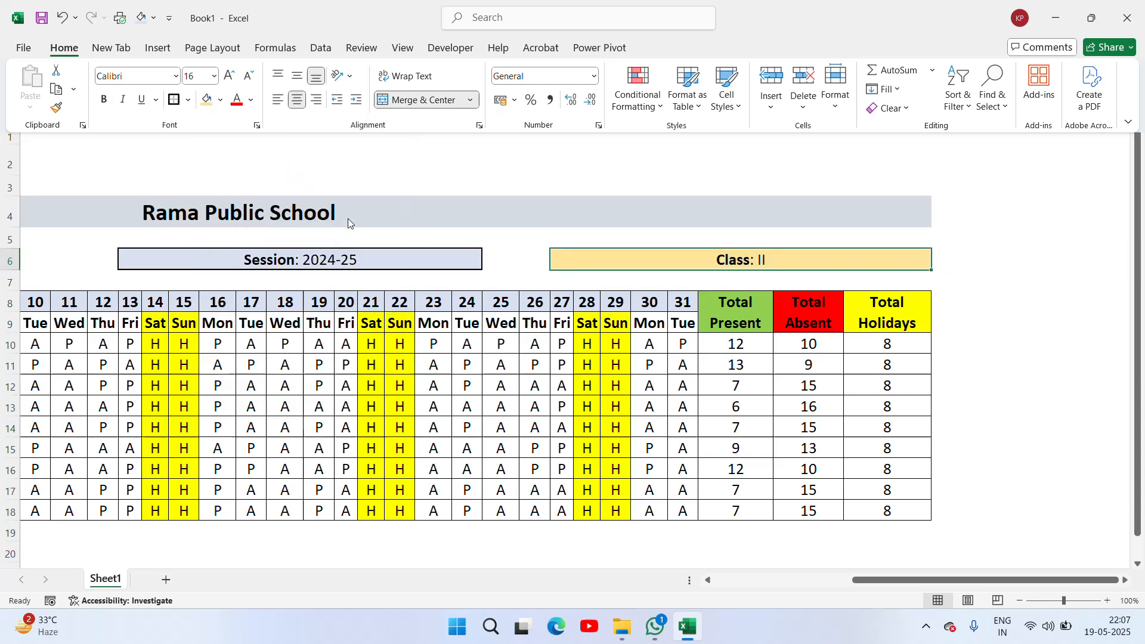
- Apply a thick outside border around the whole header area C4:AN7, from the school title down to the table
{"action": "left_click", "coordinate": [601, 238]}
{"action": "left_click", "coordinate": [545, 214]}
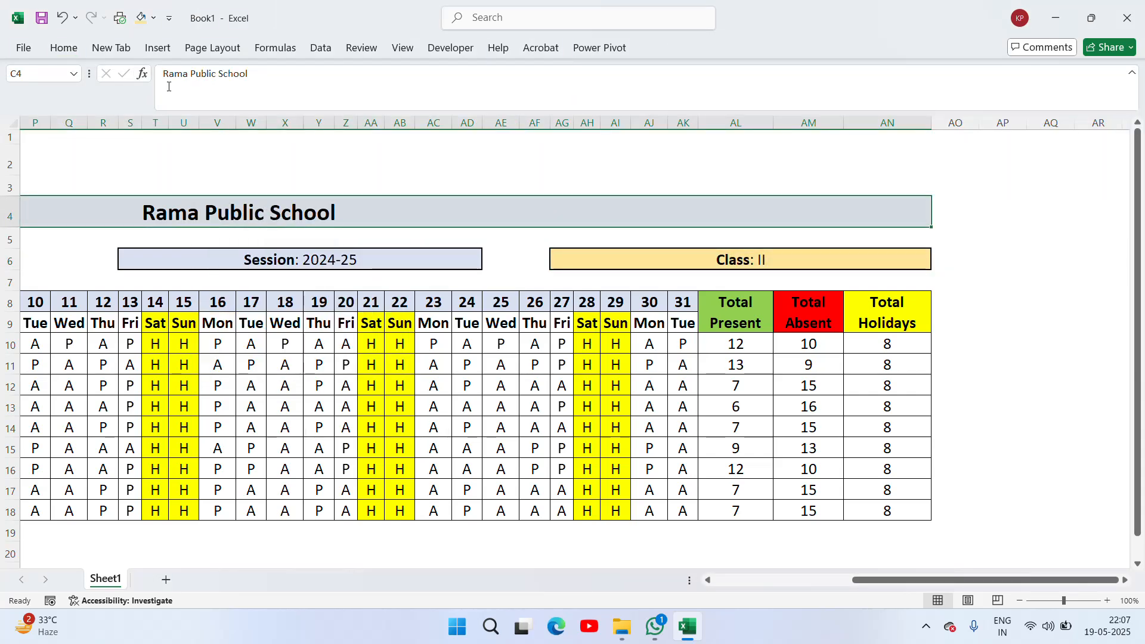
{"action": "key", "text": "shift+Down"}
{"action": "key", "text": "shift+Down"}
{"action": "key", "text": "shift+Down"}
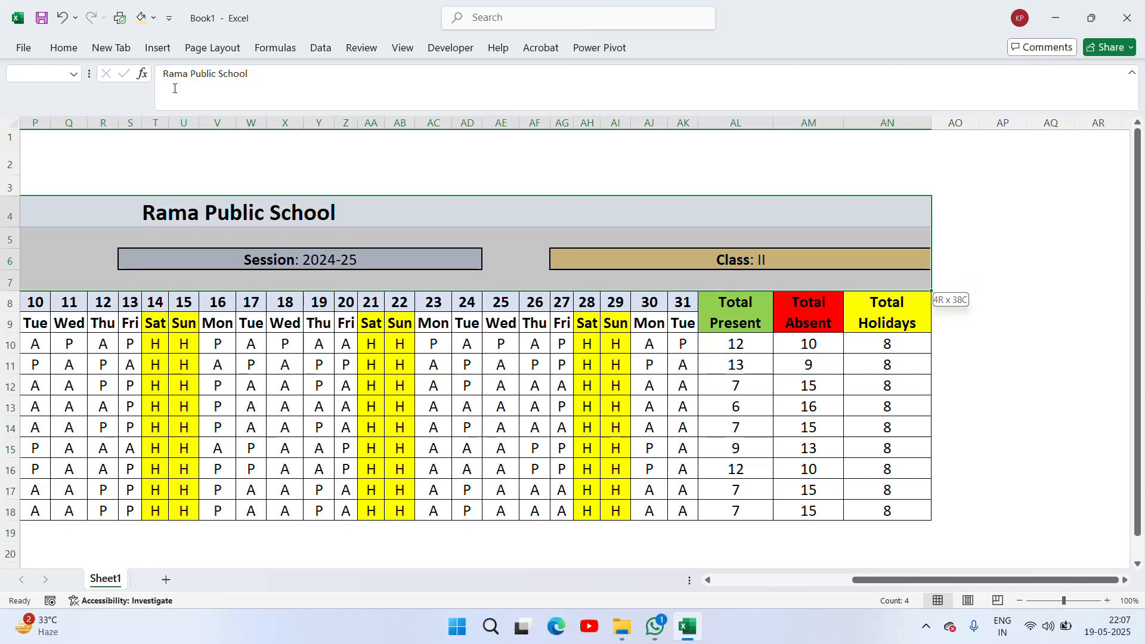
{"action": "left_click", "coordinate": [65, 46]}
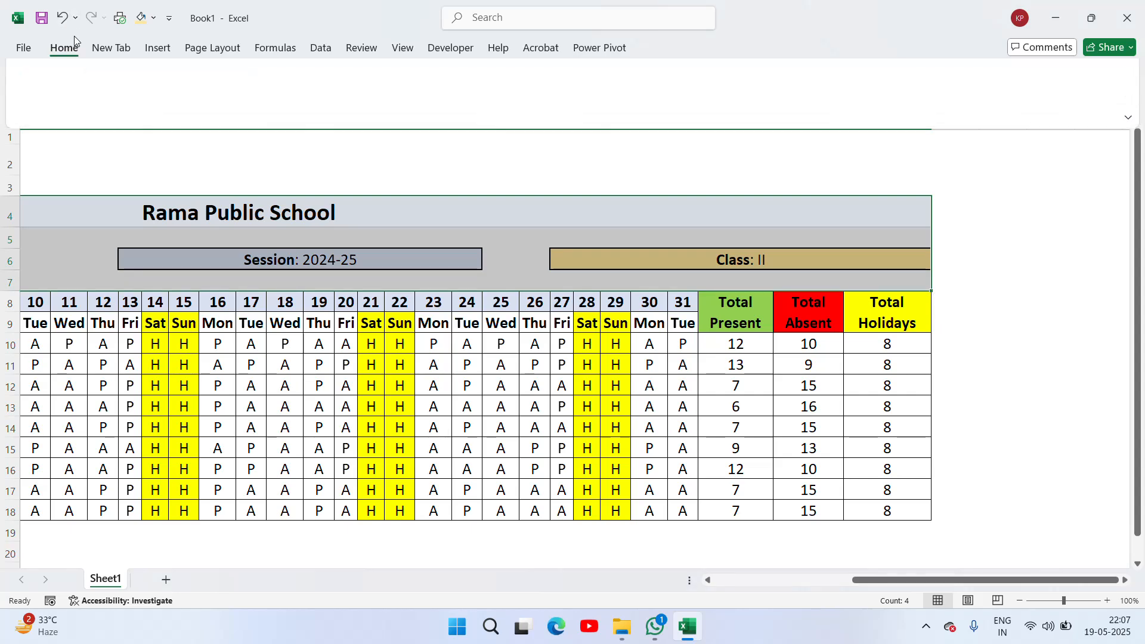
{"action": "left_click", "coordinate": [174, 100]}
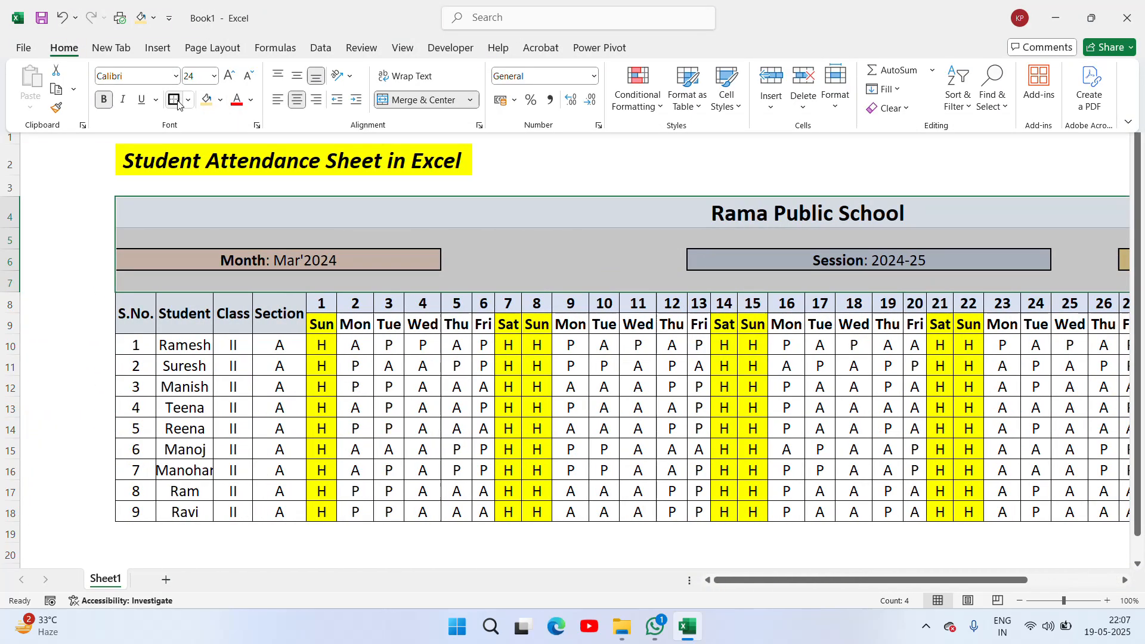
- Apply a thick outside border to the merged Rama Public School title in row 4
{"action": "left_click", "coordinate": [638, 216]}
{"action": "left_click", "coordinate": [639, 216]}
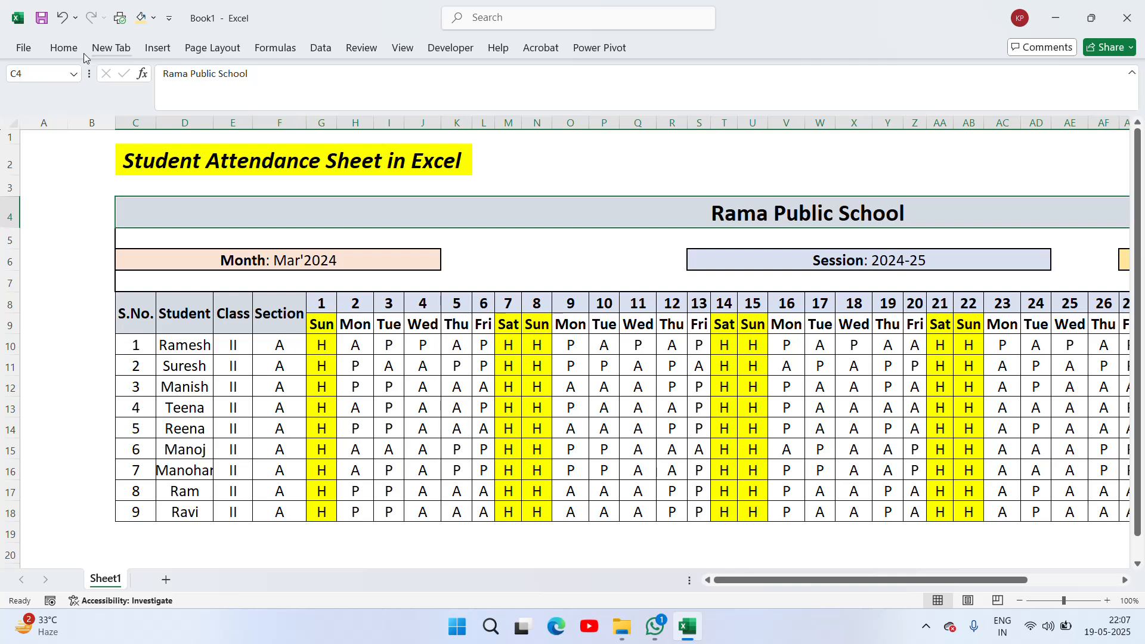
{"action": "left_click", "coordinate": [65, 48]}
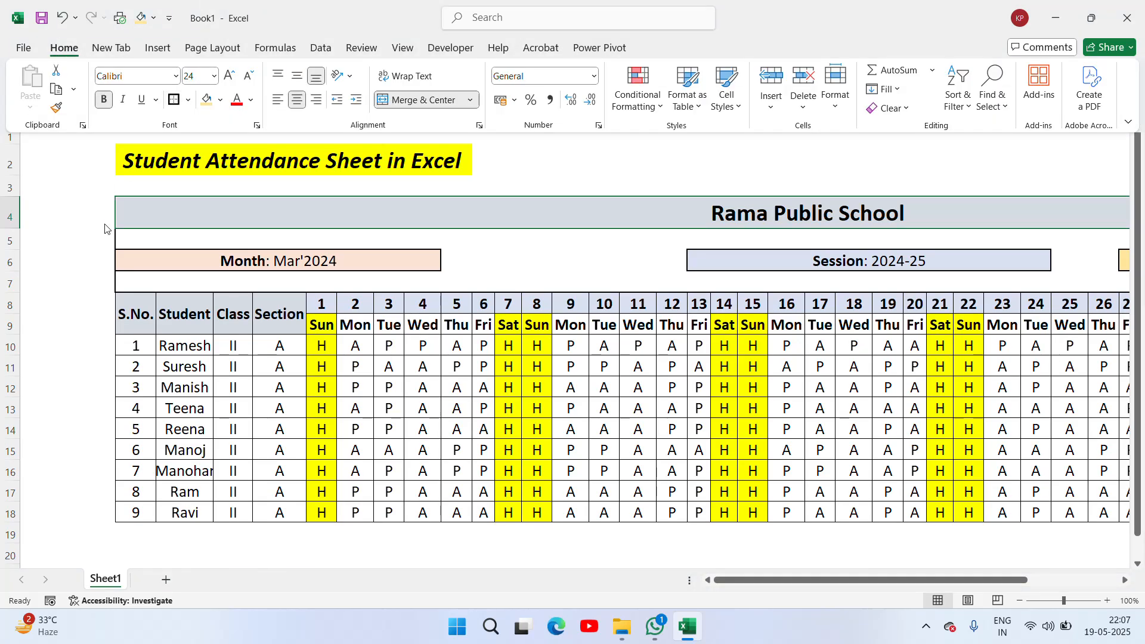
{"action": "key", "text": "Escape"}
- Examine the finished attendance sheet from end to end, including the header boxes, day columns and totals columns
{"action": "key", "text": "Right"}
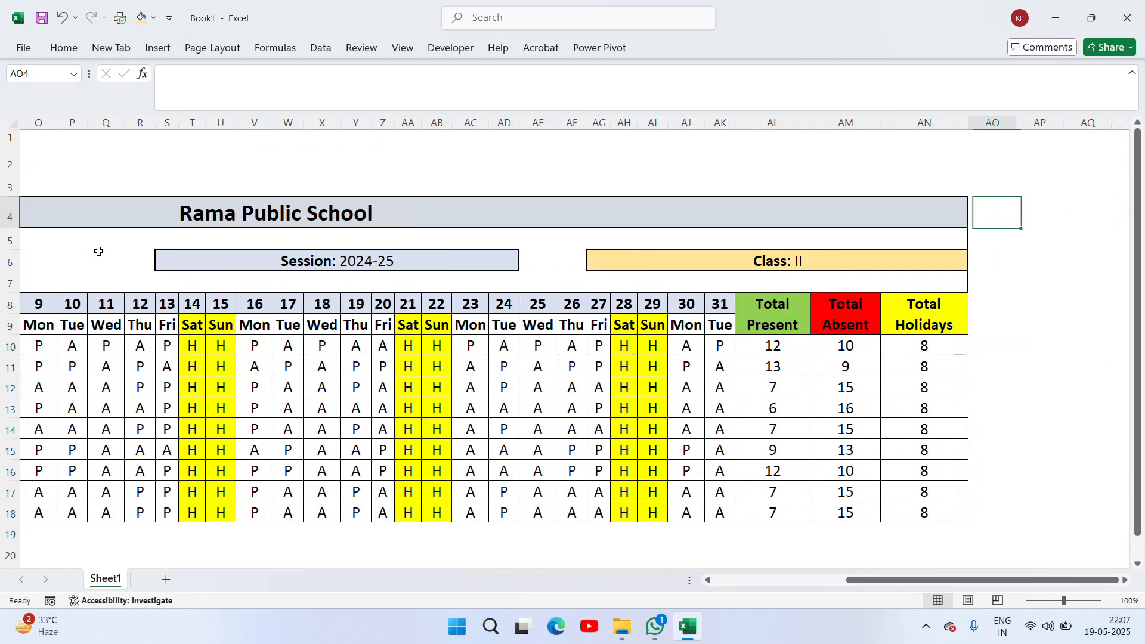
{"action": "key", "text": "Home"}
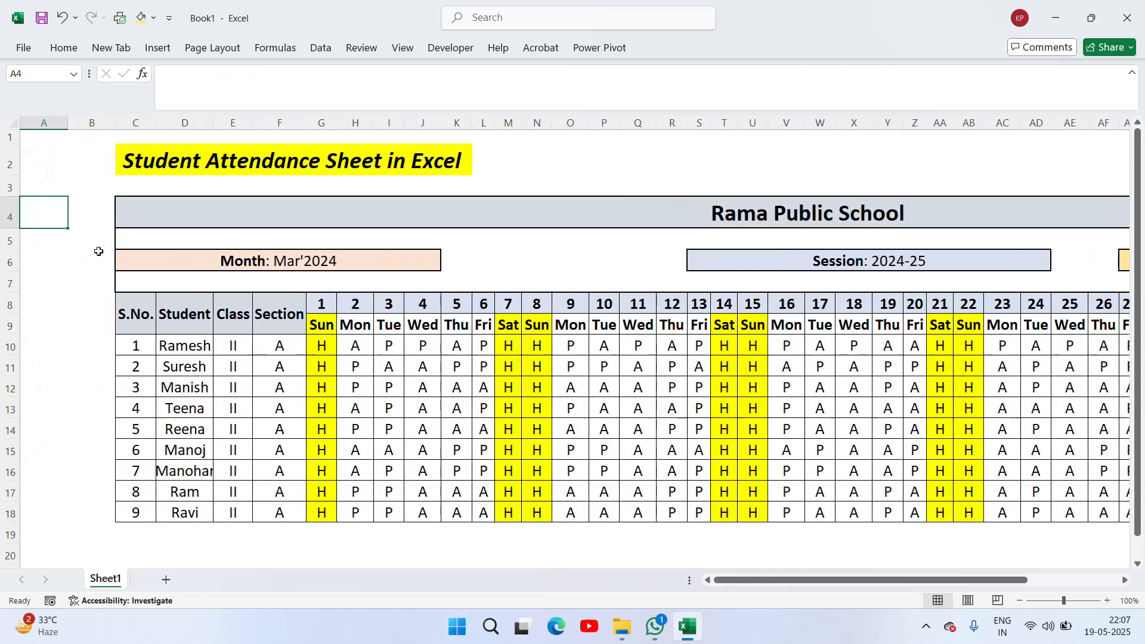
{"action": "key", "text": "Right"}
{"action": "key", "text": "Right"}
{"action": "key", "text": "Right"}
{"action": "key", "text": "Right"}
{"action": "key", "text": "Right"}
{"action": "key", "text": "Right"}
{"action": "key", "text": "Right"}
{"action": "key", "text": "Down"}
{"action": "key", "text": "Down"}
{"action": "key", "text": "Left"}
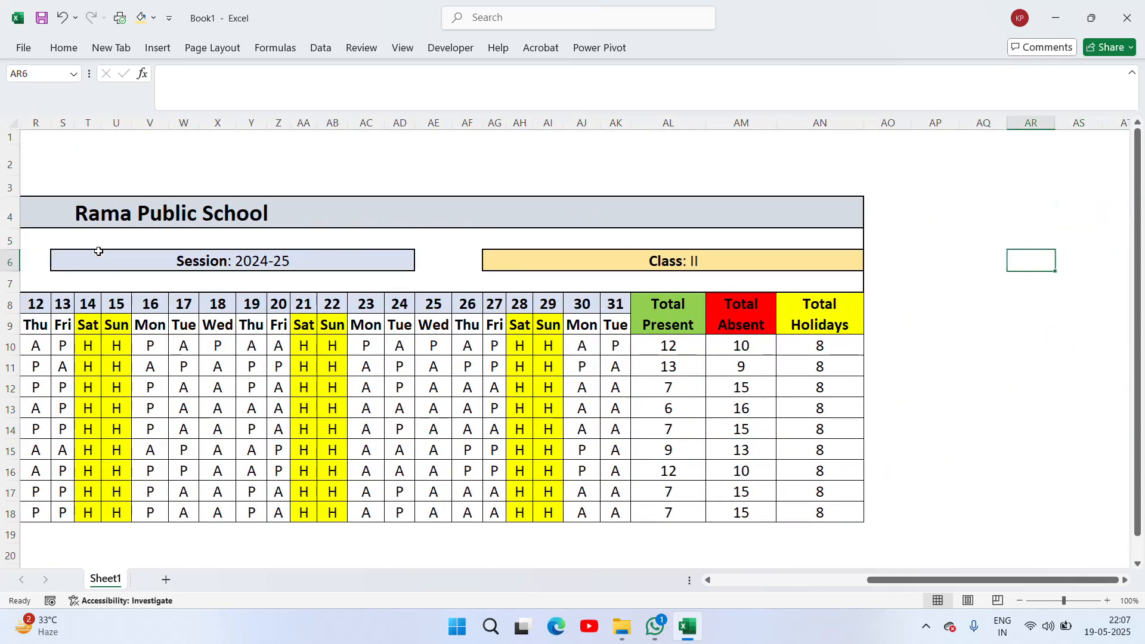
{"action": "key", "text": "Left"}
{"action": "key", "text": "Left"}
{"action": "key", "text": "Down"}
{"action": "key", "text": "Down"}
{"action": "key", "text": "Down"}
{"action": "key", "text": "Left"}
{"action": "key", "text": "Left"}
{"action": "key", "text": "Left"}
{"action": "key", "text": "Left"}
{"action": "key", "text": "Left"}
{"action": "key", "text": "Left"}
{"action": "key", "text": "Left"}
{"action": "key", "text": "Left"}
{"action": "key", "text": "Left"}
{"action": "key", "text": "Left"}
{"action": "key", "text": "Left"}
{"action": "key", "text": "Left"}
{"action": "key", "text": "Left"}
{"action": "key", "text": "Left"}
{"action": "key", "text": "Left"}
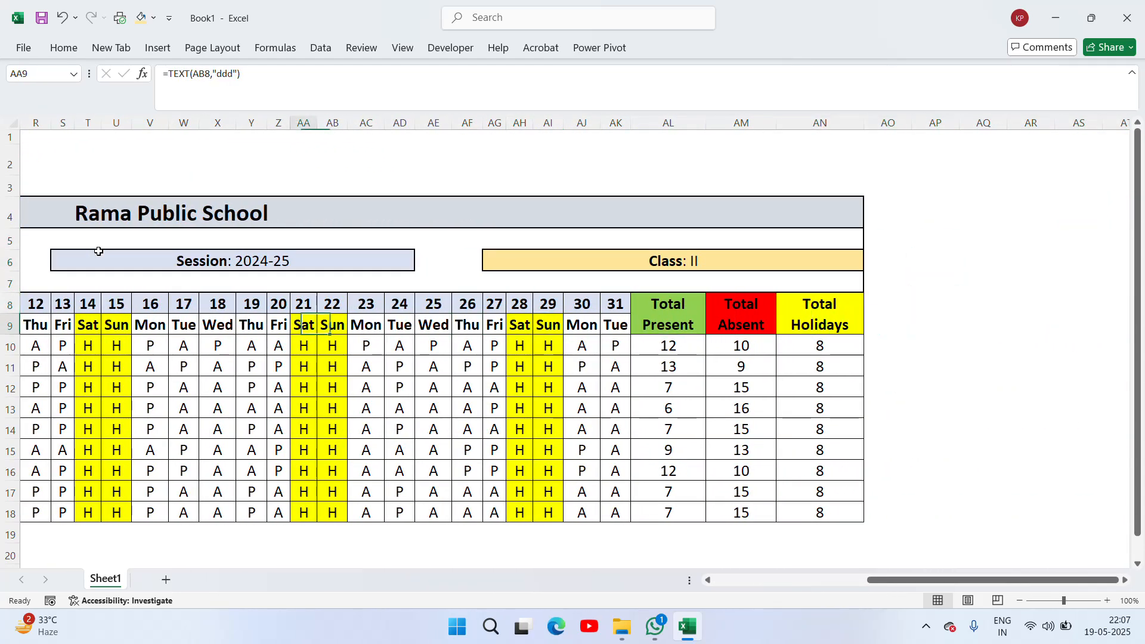
{"action": "key", "text": "Left"}
{"action": "key", "text": "Left"}
{"action": "key", "text": "Left"}
{"action": "key", "text": "Left"}
{"action": "key", "text": "Left"}
{"action": "key", "text": "Down"}
{"action": "key", "text": "Down"}
{"action": "key", "text": "Down"}
{"action": "key", "text": "Up"}
{"action": "key", "text": "Up"}
{"action": "key", "text": "Left"}
{"action": "key", "text": "Left"}
{"action": "key", "text": "Left"}
{"action": "key", "text": "Left"}
{"action": "key", "text": "Left"}
{"action": "key", "text": "Left"}
{"action": "key", "text": "Left"}
{"action": "key", "text": "Left"}
{"action": "key", "text": "Left"}
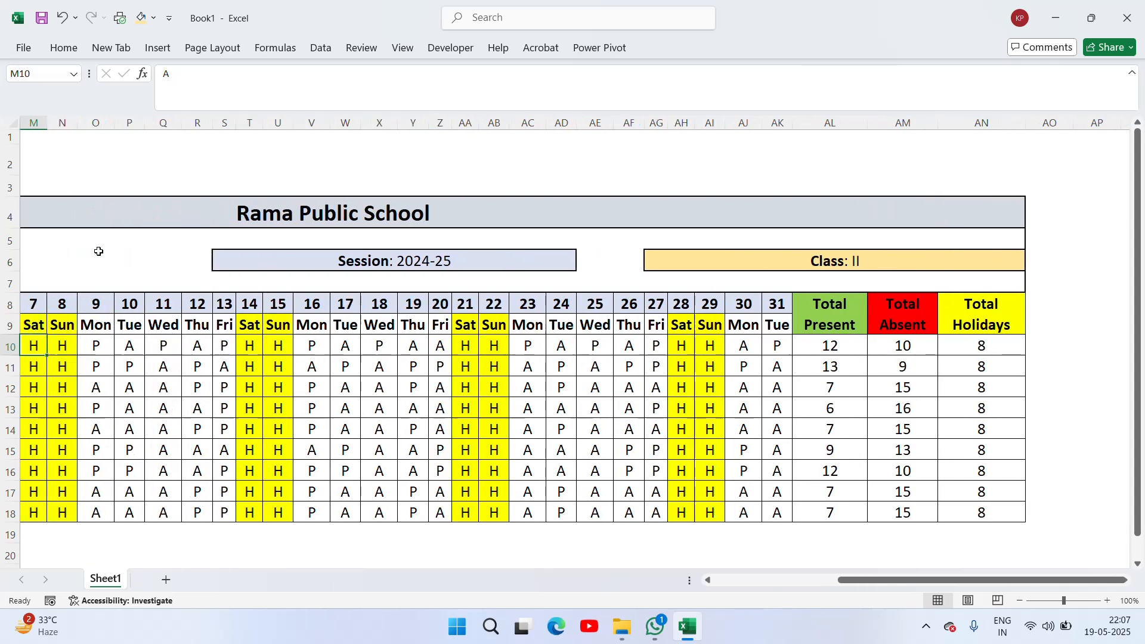
- Add a Text That Contains conditional formatting rule to the attendance marks in G10:AK18 that fills cells containing P with solid green
{"action": "key", "text": "Left"}
{"action": "key", "text": "Left"}
{"action": "key", "text": "Left"}
{"action": "key", "text": "Left"}
{"action": "key", "text": "Left"}
{"action": "key", "text": "Left"}
{"action": "key", "text": "Left"}
{"action": "key", "text": "Left"}
{"action": "key", "text": "Left"}
{"action": "key", "text": "Left"}
{"action": "key", "text": "Right"}
{"action": "key", "text": "Right"}
{"action": "key", "text": "Right"}
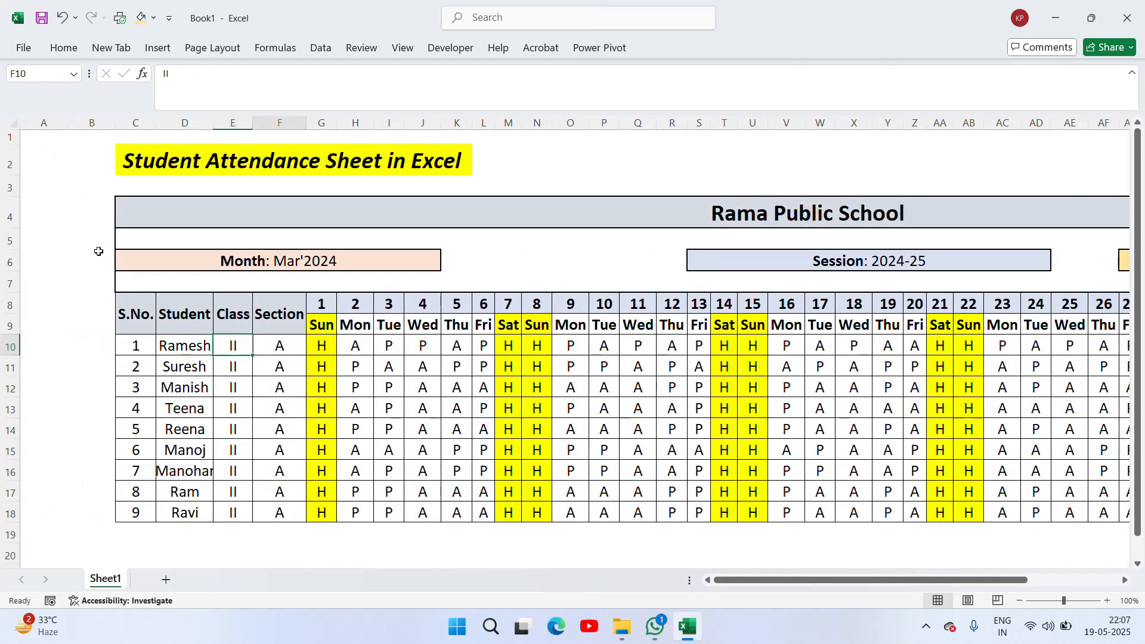
{"action": "key", "text": "Right"}
{"action": "key", "text": "shift+Right"}
{"action": "key", "text": "shift+Right"}
{"action": "key", "text": "shift+Right"}
{"action": "key", "text": "shift+Right"}
{"action": "key", "text": "shift+Right"}
{"action": "key", "text": "shift+Right"}
{"action": "key", "text": "shift+Right"}
{"action": "key", "text": "shift+Right"}
{"action": "key", "text": "shift+Right"}
{"action": "key", "text": "shift+Right"}
{"action": "key", "text": "shift+Right"}
{"action": "key", "text": "shift+Right"}
{"action": "key", "text": "shift+Right"}
{"action": "key", "text": "shift+Right"}
{"action": "key", "text": "shift+Right"}
{"action": "key", "text": "shift+Right"}
{"action": "key", "text": "shift+Right"}
{"action": "key", "text": "shift+Right"}
{"action": "key", "text": "shift+Right"}
{"action": "key", "text": "shift+Right"}
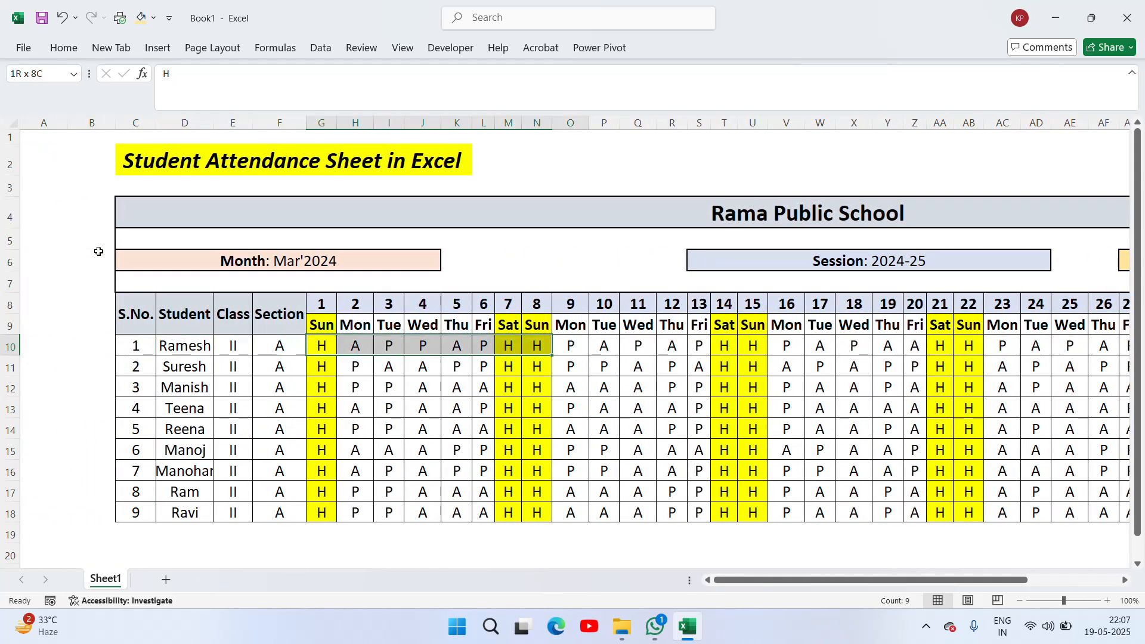
{"action": "key", "text": "shift+Right"}
{"action": "key", "text": "shift+Right"}
{"action": "key", "text": "shift+Right"}
{"action": "key", "text": "shift+Right"}
{"action": "key", "text": "shift+Right"}
{"action": "key", "text": "shift+Right"}
{"action": "key", "text": "shift+Right"}
{"action": "key", "text": "shift+Right"}
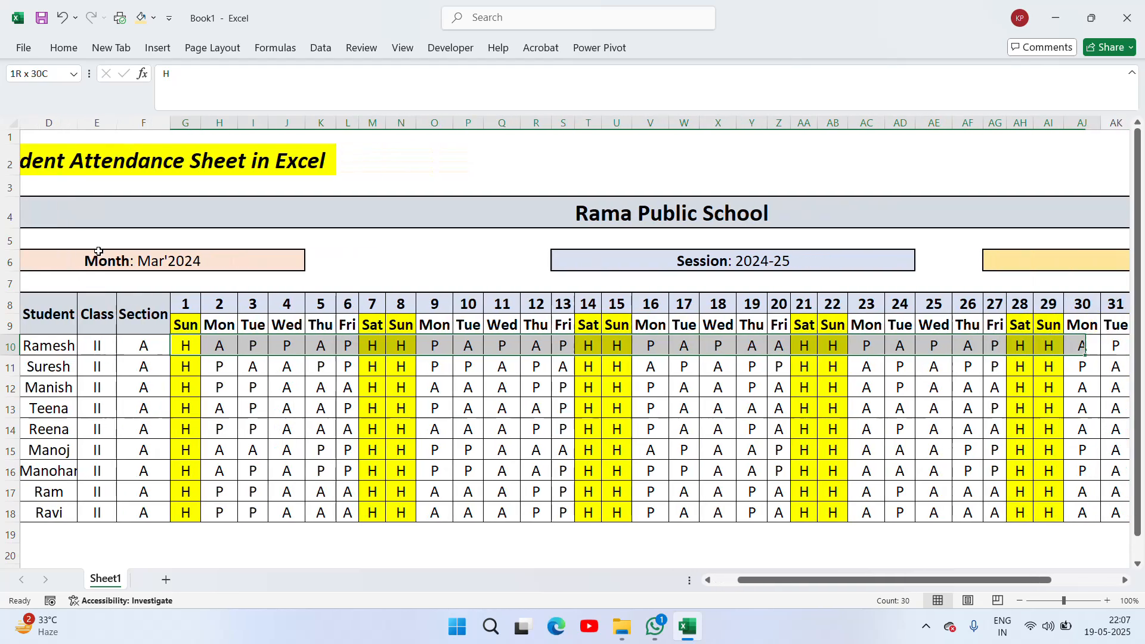
{"action": "key", "text": "shift+Left"}
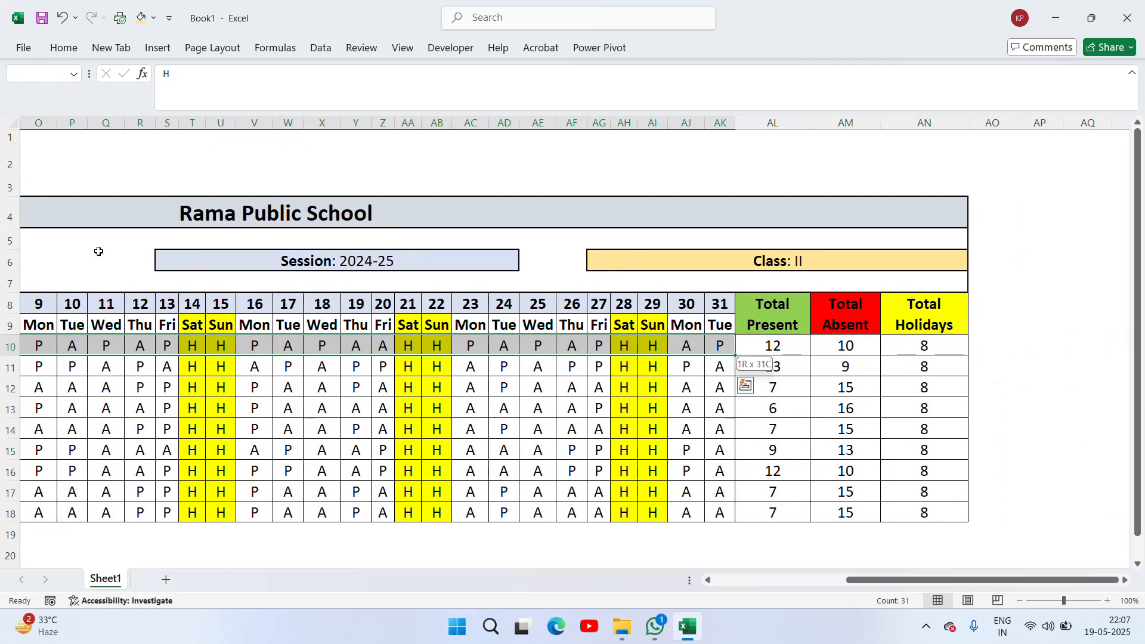
{"action": "key", "text": "ctrl+shift+Down"}
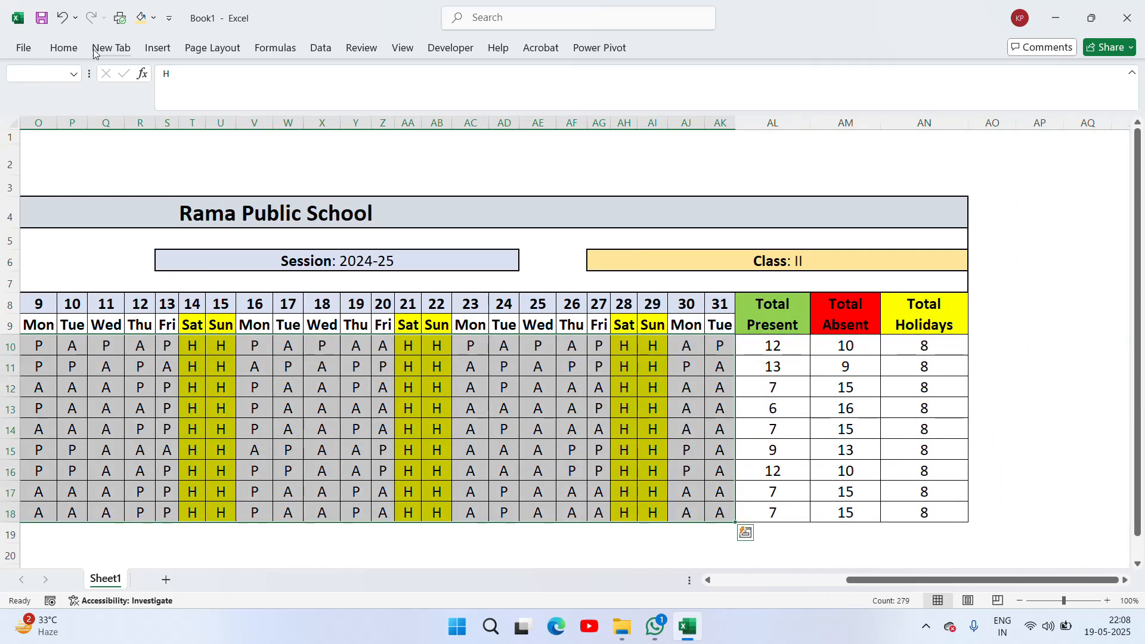
{"action": "left_click", "coordinate": [83, 51]}
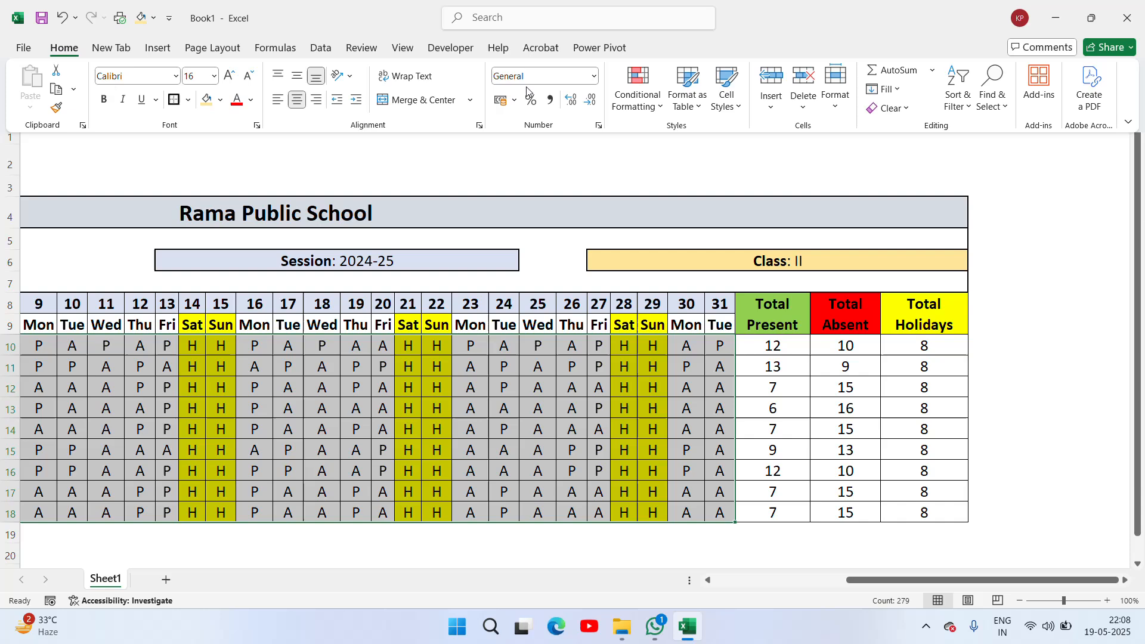
{"action": "left_click", "coordinate": [661, 107]}
{"action": "mouse_move", "coordinate": [686, 136]}
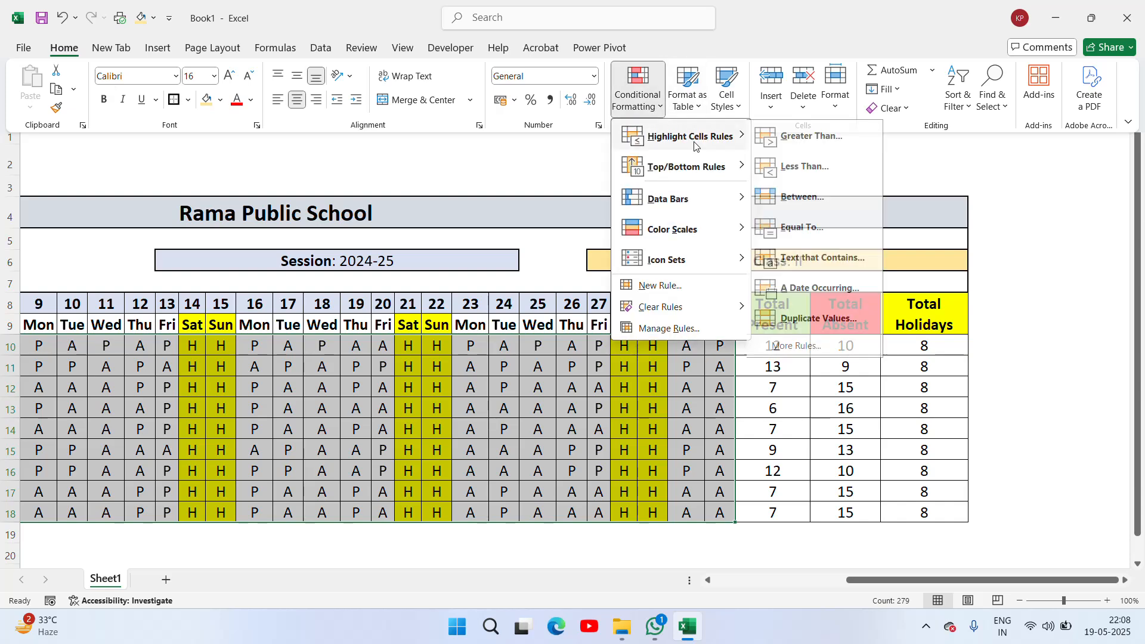
{"action": "left_click", "coordinate": [817, 260]}
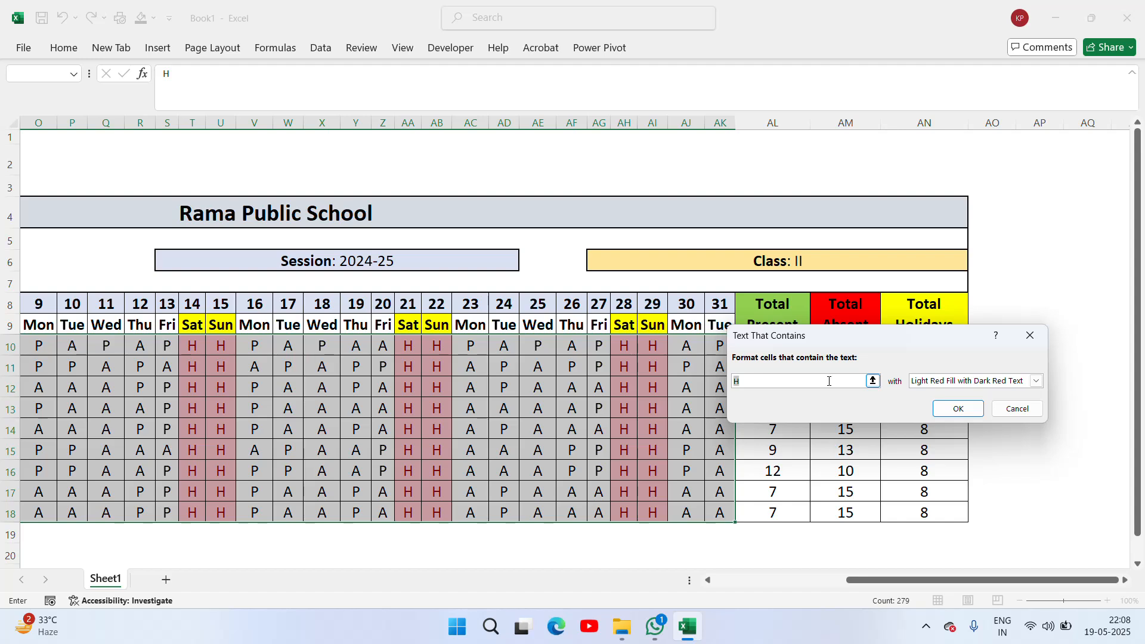
{"action": "type", "text": "P"}
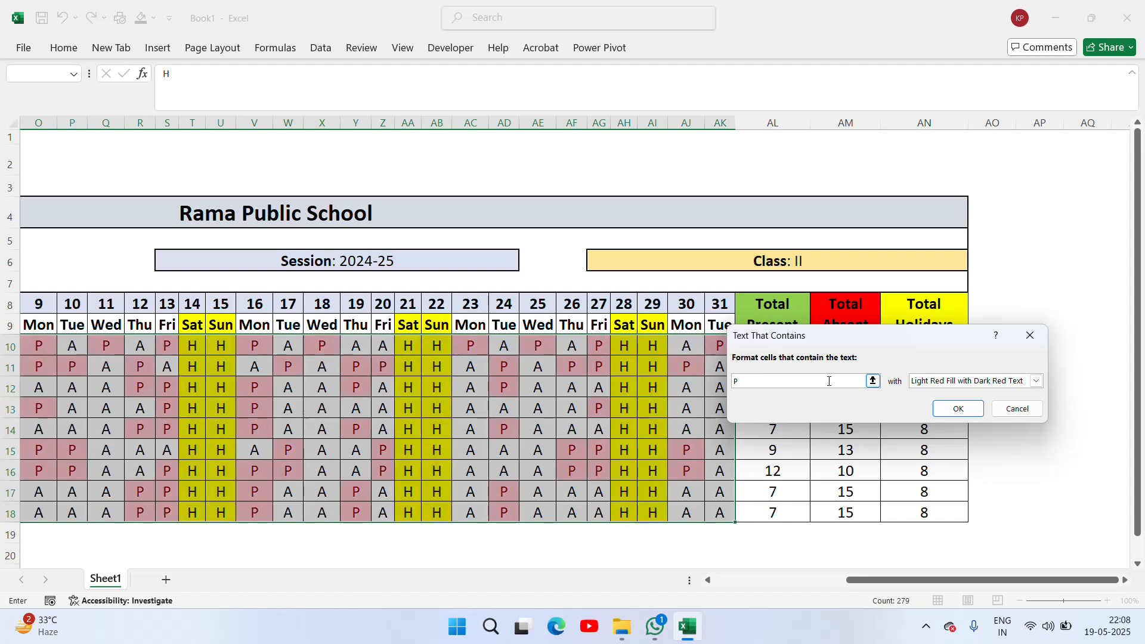
{"action": "left_click", "coordinate": [989, 387]}
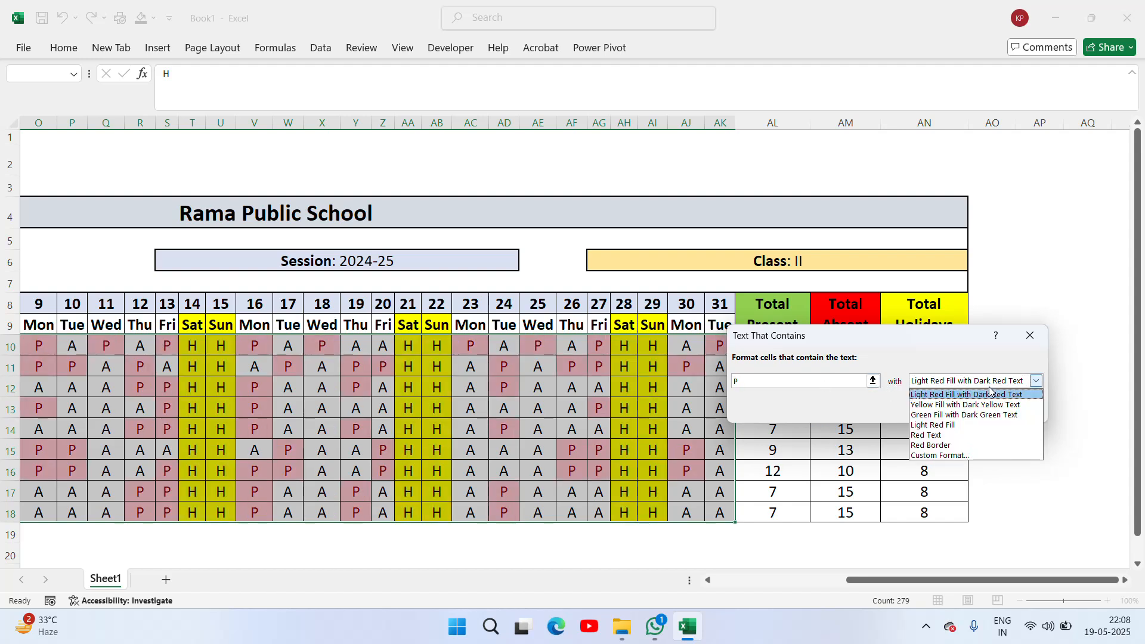
{"action": "left_click", "coordinate": [956, 455]}
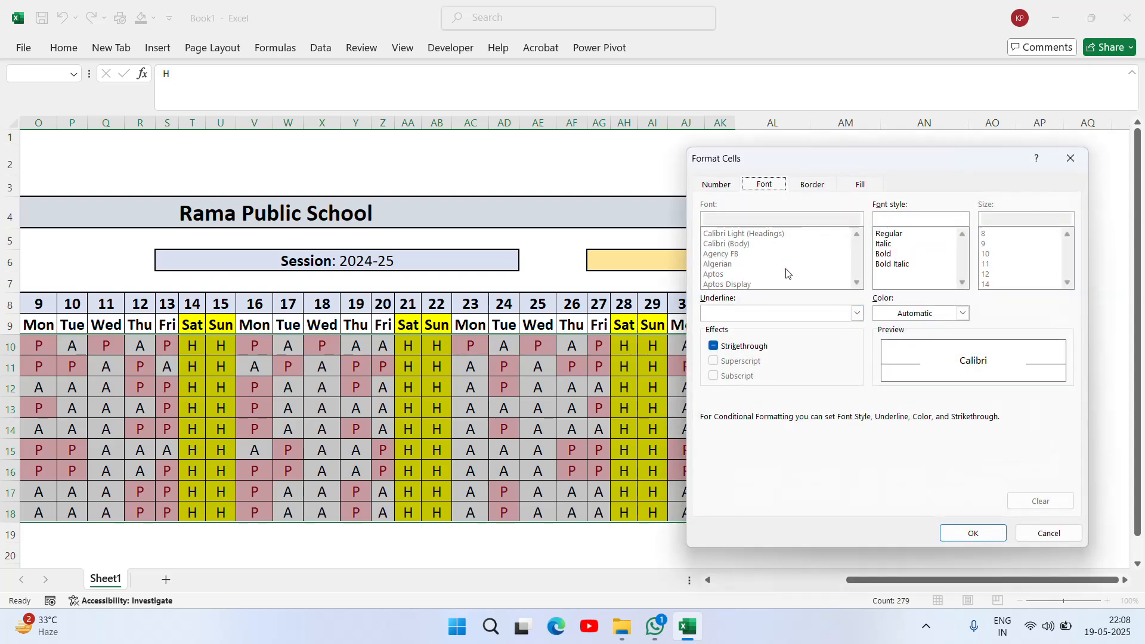
{"action": "left_click", "coordinate": [861, 186]}
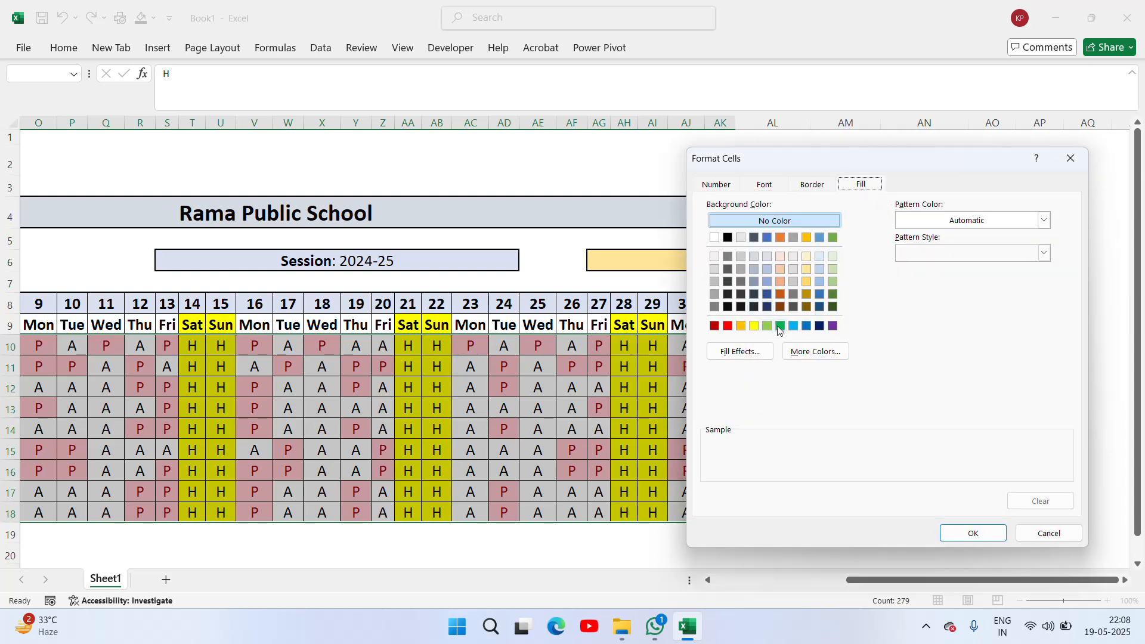
{"action": "left_click", "coordinate": [780, 327]}
{"action": "left_click", "coordinate": [964, 534]}
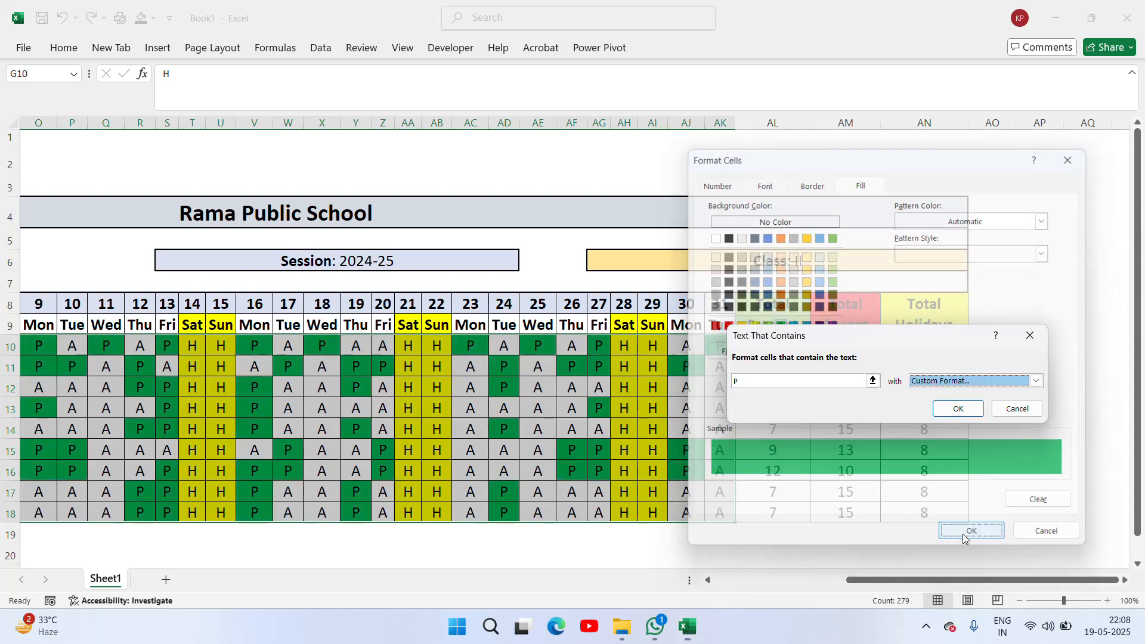
{"action": "left_click", "coordinate": [959, 410]}
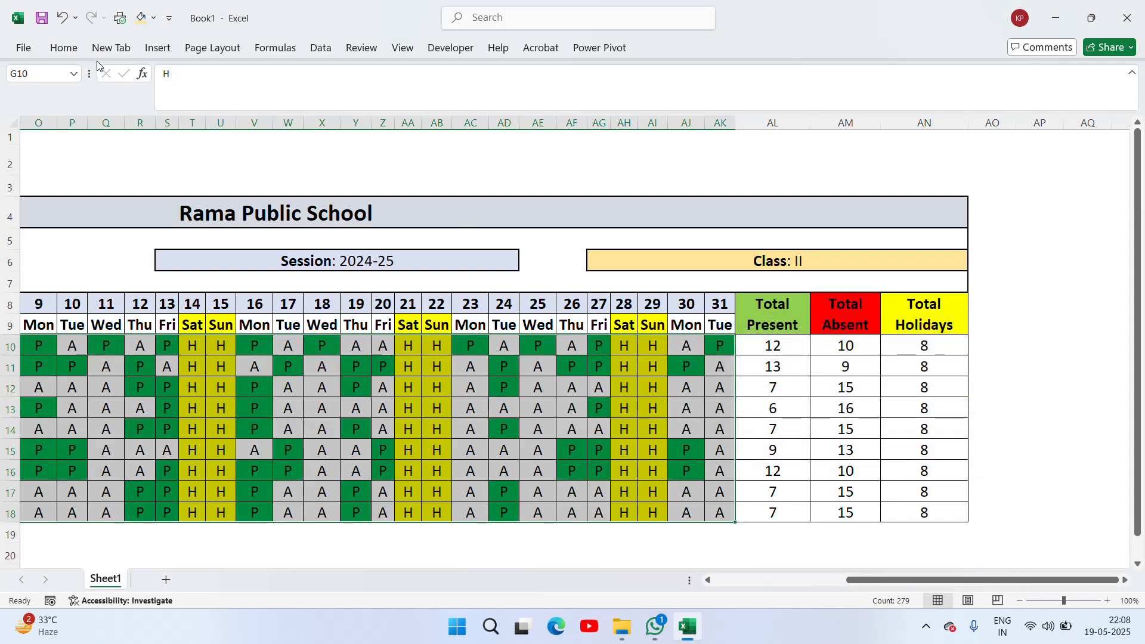
- Add a second Text That Contains rule to the same attendance marks that fills cells containing A with solid red
{"action": "left_click", "coordinate": [62, 50]}
{"action": "left_click", "coordinate": [660, 113]}
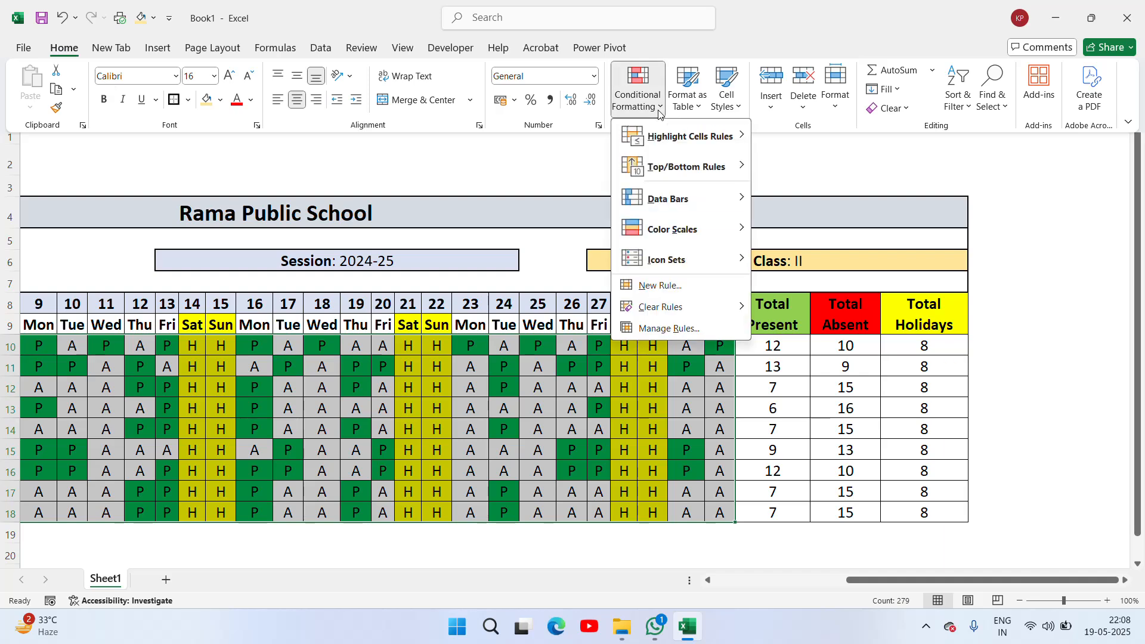
{"action": "mouse_move", "coordinate": [746, 137]}
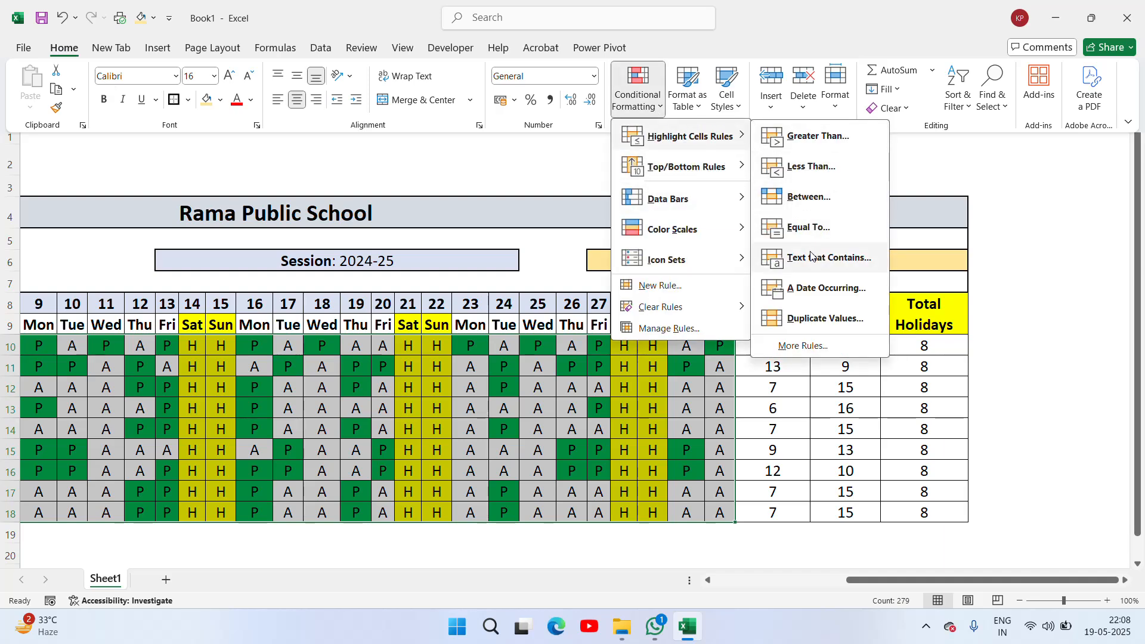
{"action": "left_click", "coordinate": [834, 258]}
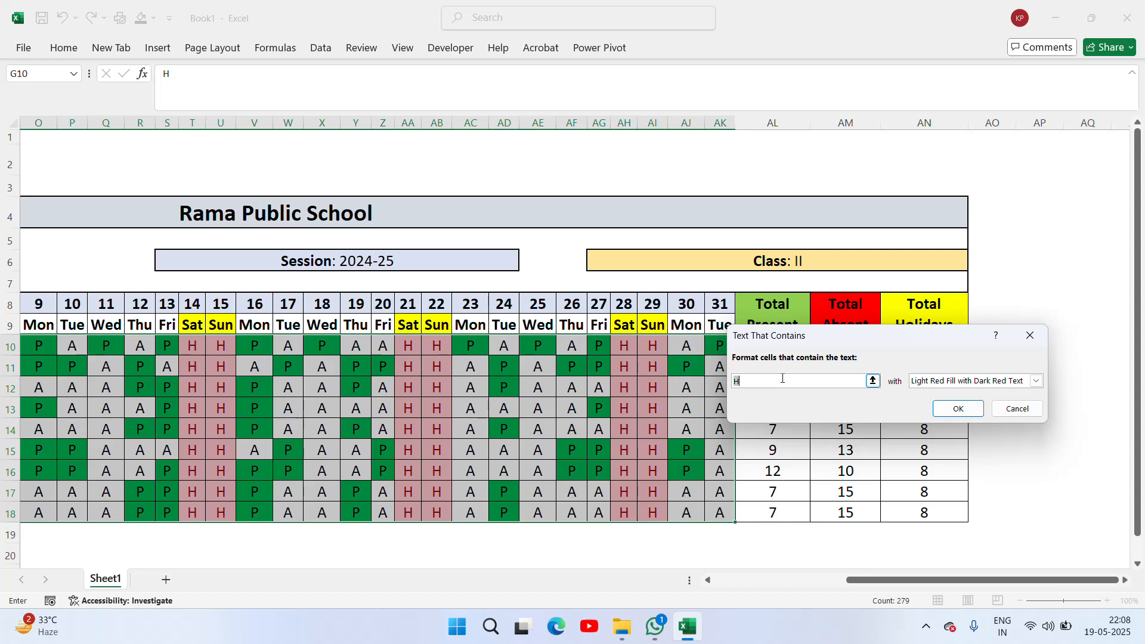
{"action": "type", "text": "A"}
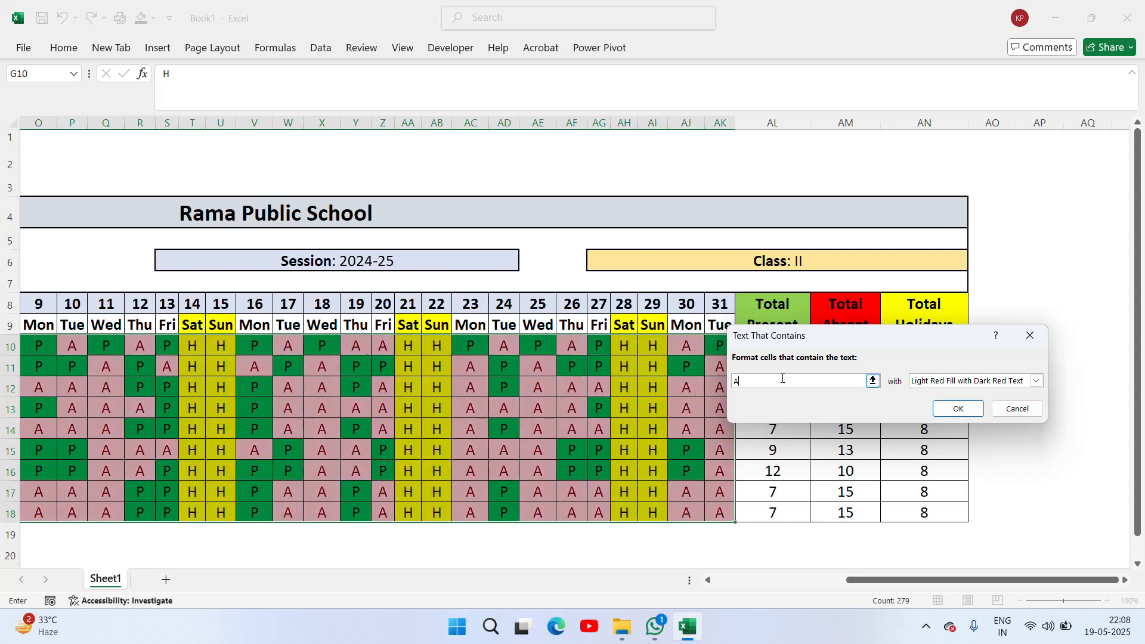
{"action": "left_click", "coordinate": [952, 386]}
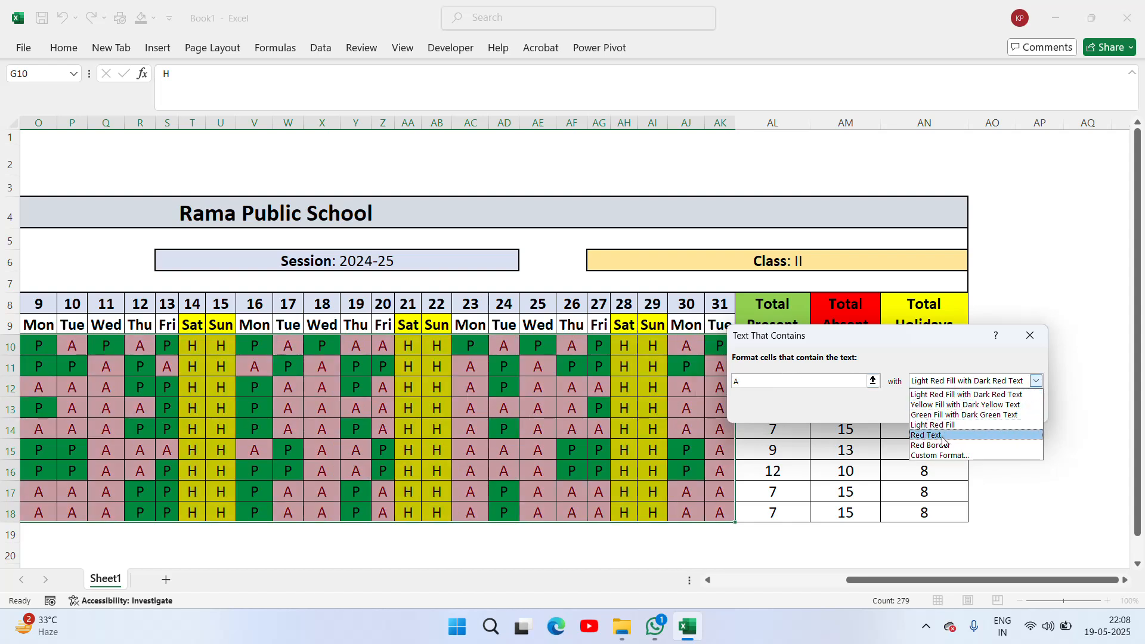
{"action": "left_click", "coordinate": [953, 459]}
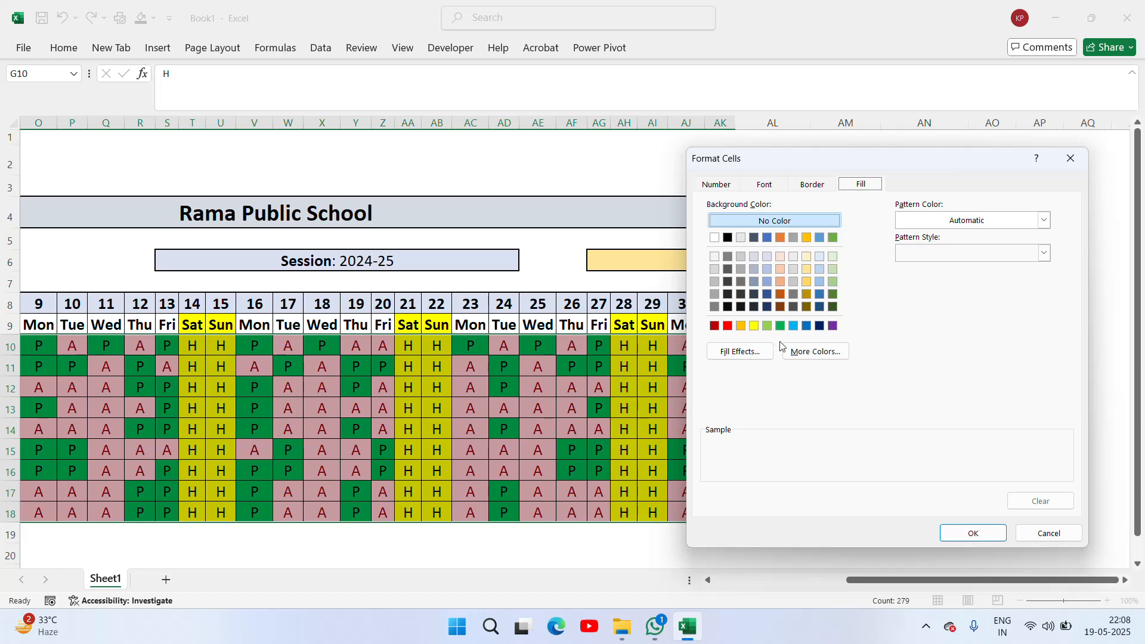
{"action": "left_click", "coordinate": [728, 326]}
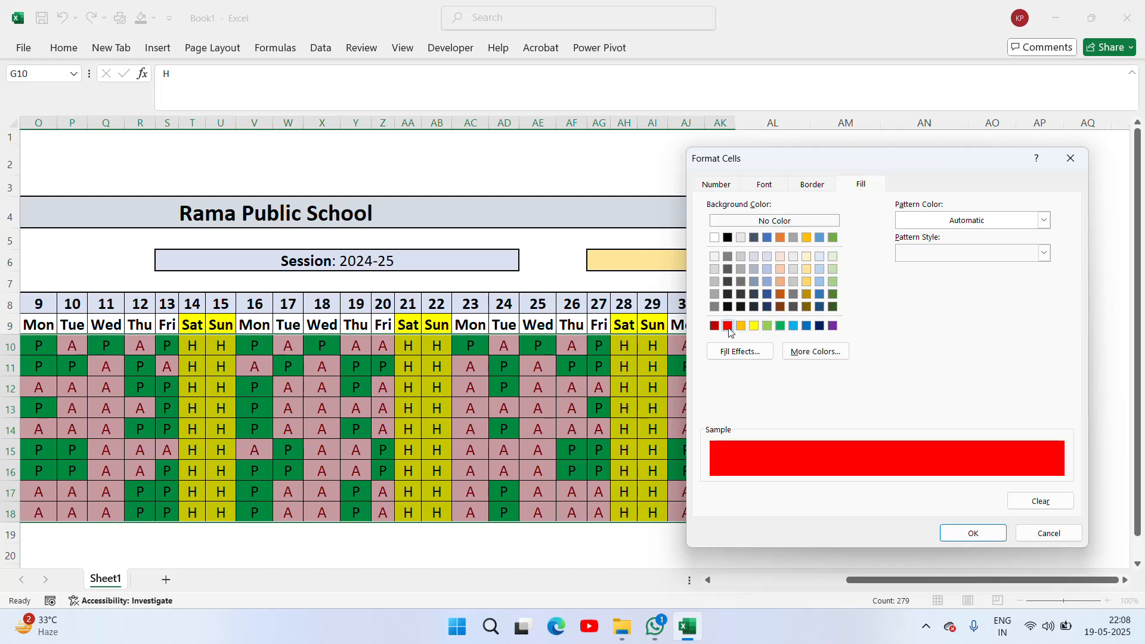
{"action": "left_click", "coordinate": [974, 534]}
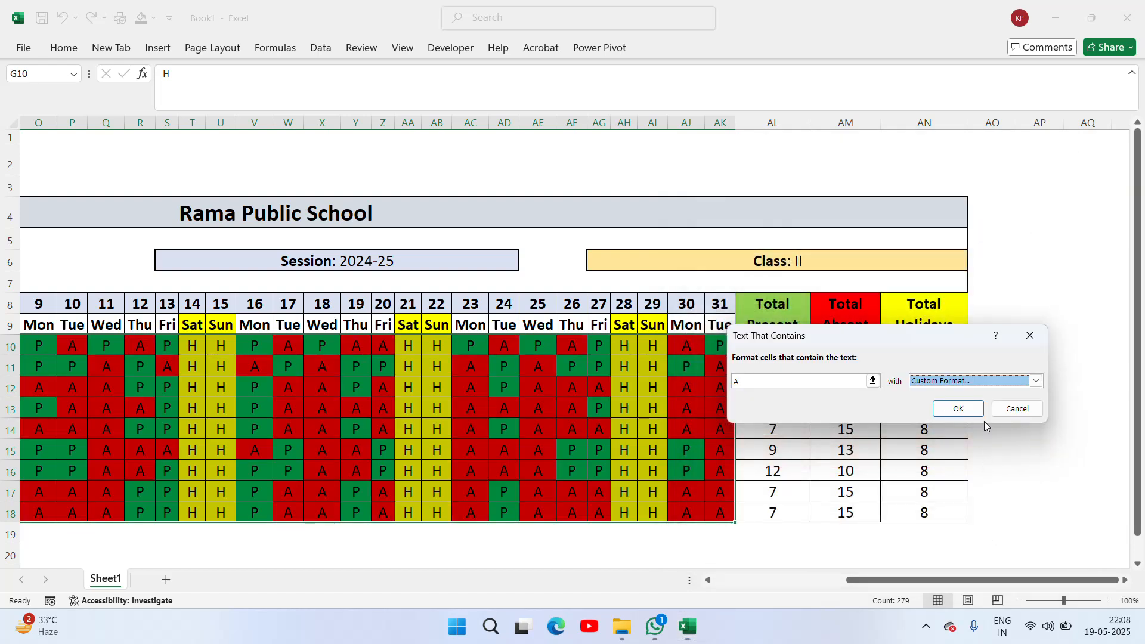
{"action": "left_click", "coordinate": [959, 409]}
- Examine the colour-coded attendance marks along row 10, from the totals columns back to the first days and across again
{"action": "left_click", "coordinate": [846, 367]}
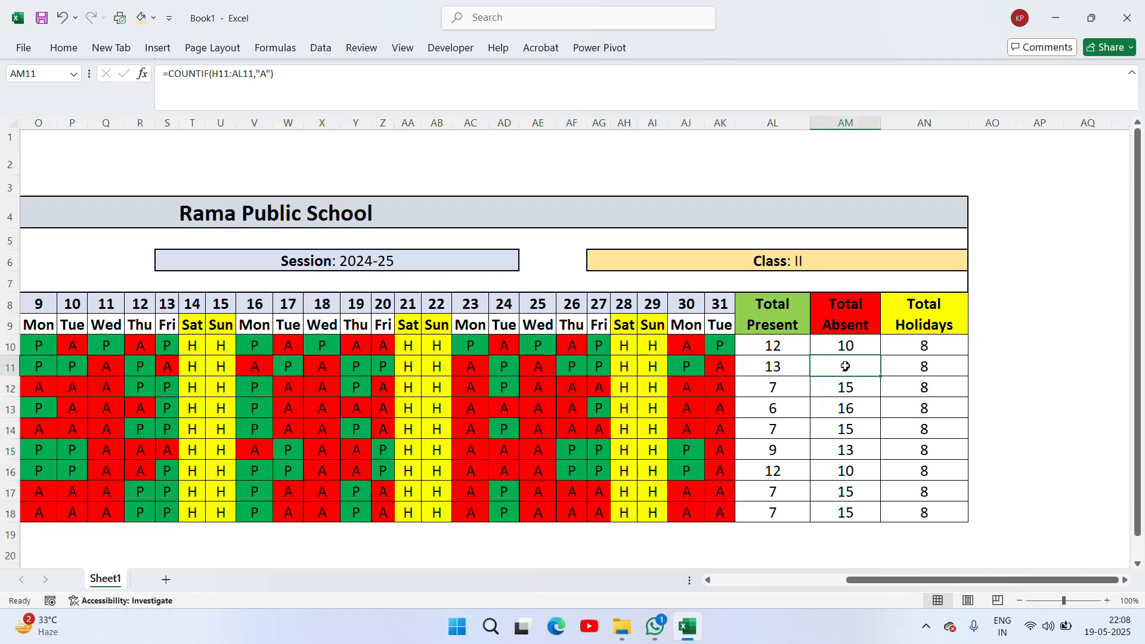
{"action": "key", "text": "Up"}
{"action": "key", "text": "Left"}
{"action": "key", "text": "Left"}
{"action": "key", "text": "Left"}
{"action": "key", "text": "Left"}
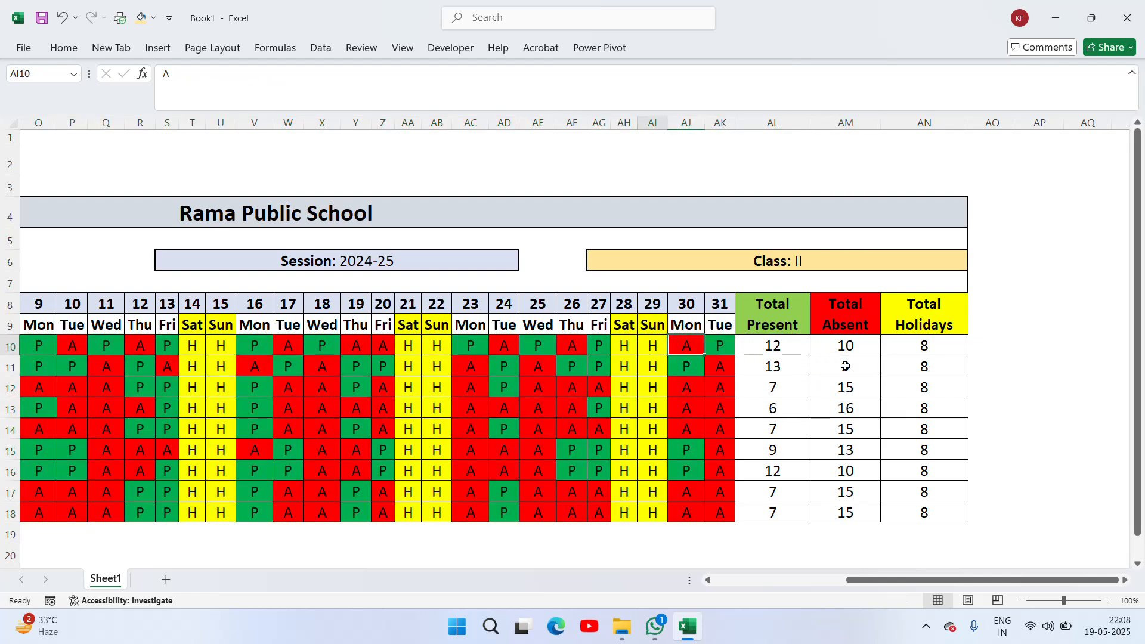
{"action": "key", "text": "Left"}
{"action": "key", "text": "Left"}
{"action": "key", "text": "Left"}
{"action": "key", "text": "Left"}
{"action": "key", "text": "Left"}
{"action": "key", "text": "Left"}
{"action": "key", "text": "Left"}
{"action": "key", "text": "Left"}
{"action": "key", "text": "Left"}
{"action": "key", "text": "Left"}
{"action": "key", "text": "Left"}
{"action": "key", "text": "Left"}
{"action": "key", "text": "Left"}
{"action": "key", "text": "Left"}
{"action": "key", "text": "Left"}
{"action": "key", "text": "Left"}
{"action": "key", "text": "Left"}
{"action": "key", "text": "Left"}
{"action": "key", "text": "Left"}
{"action": "key", "text": "Left"}
{"action": "key", "text": "Right"}
{"action": "key", "text": "Right"}
{"action": "key", "text": "Right"}
{"action": "key", "text": "Right"}
{"action": "key", "text": "Right"}
{"action": "key", "text": "Right"}
{"action": "key", "text": "Right"}
{"action": "key", "text": "Right"}
{"action": "key", "text": "Right"}
{"action": "key", "text": "Right"}
{"action": "key", "text": "Right"}
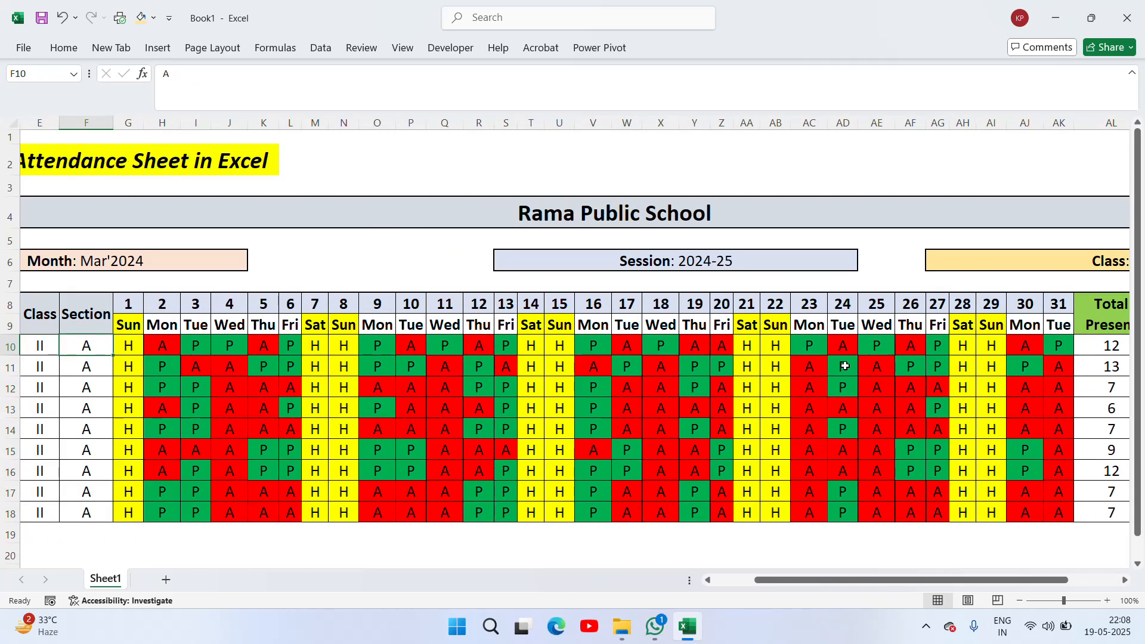
{"action": "key", "text": "Right"}
{"action": "key", "text": "Right"}
{"action": "key", "text": "Right"}
{"action": "key", "text": "Right"}
{"action": "key", "text": "Right"}
{"action": "key", "text": "Right"}
{"action": "key", "text": "Right"}
{"action": "key", "text": "Right"}
{"action": "key", "text": "Right"}
{"action": "key", "text": "Right"}
{"action": "key", "text": "Right"}
{"action": "key", "text": "Right"}
{"action": "key", "text": "Right"}
{"action": "key", "text": "Right"}
{"action": "key", "text": "Right"}
{"action": "key", "text": "Right"}
{"action": "key", "text": "Right"}
{"action": "key", "text": "Right"}
{"action": "key", "text": "Right"}
{"action": "key", "text": "Right"}
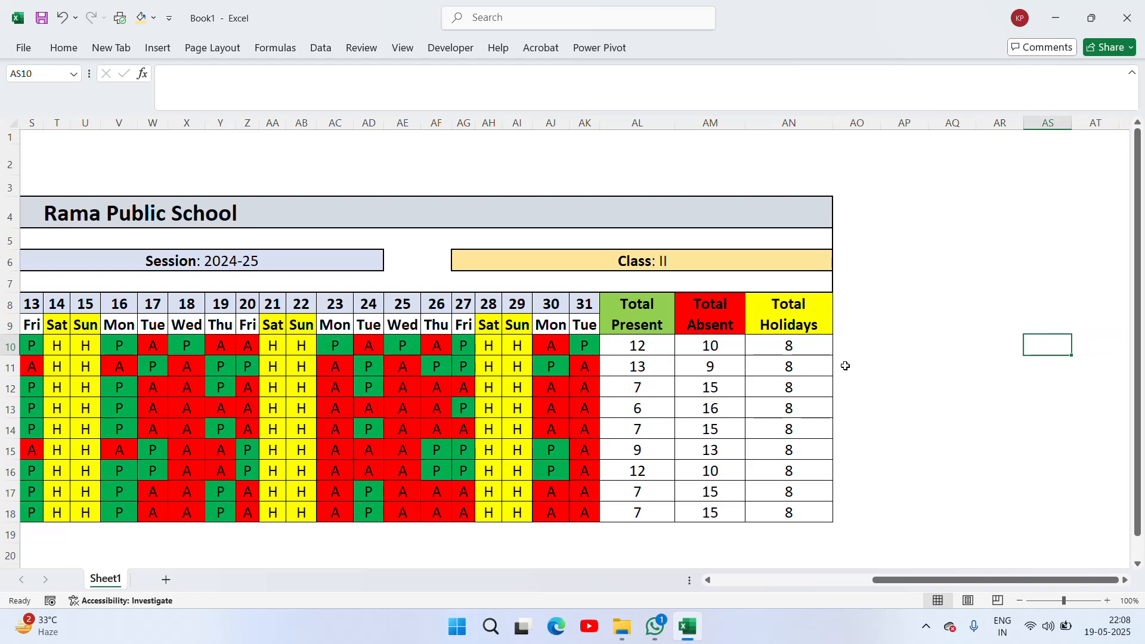
- Review the full width of the completed attendance sheet, from the student details through the coloured daily marks to the Total Holidays column
{"action": "key", "text": "Left"}
{"action": "key", "text": "Left"}
{"action": "key", "text": "Left"}
{"action": "key", "text": "Left"}
{"action": "key", "text": "Left"}
{"action": "key", "text": "Left"}
{"action": "key", "text": "Left"}
{"action": "key", "text": "Left"}
{"action": "key", "text": "Left"}
{"action": "key", "text": "Left"}
{"action": "key", "text": "Left"}
{"action": "key", "text": "Left"}
{"action": "key", "text": "Left"}
{"action": "key", "text": "Left"}
{"action": "key", "text": "Left"}
{"action": "key", "text": "Left"}
{"action": "key", "text": "Left"}
{"action": "key", "text": "Left"}
{"action": "key", "text": "Left"}
{"action": "key", "text": "Left"}
{"action": "key", "text": "Left"}
{"action": "key", "text": "Left"}
{"action": "key", "text": "Left"}
{"action": "key", "text": "Left"}
{"action": "key", "text": "Left"}
{"action": "key", "text": "Left"}
{"action": "key", "text": "Left"}
{"action": "key", "text": "Left"}
{"action": "key", "text": "Left"}
{"action": "key", "text": "Left"}
{"action": "key", "text": "Left"}
{"action": "key", "text": "Left"}
{"action": "key", "text": "Left"}
{"action": "key", "text": "Left"}
{"action": "key", "text": "Left"}
{"action": "key", "text": "Left"}
{"action": "key", "text": "Right"}
{"action": "key", "text": "Right"}
{"action": "key", "text": "Right"}
{"action": "key", "text": "Right"}
{"action": "key", "text": "Right"}
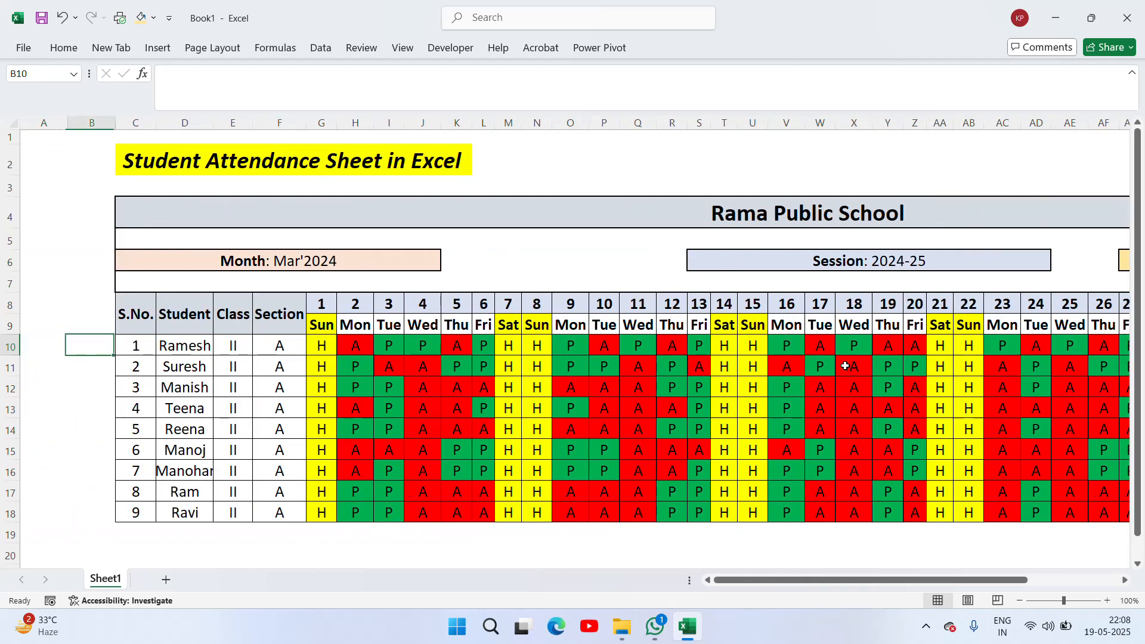
{"action": "key", "text": "Right"}
{"action": "key", "text": "Right"}
{"action": "key", "text": "Right"}
{"action": "key", "text": "Right"}
{"action": "key", "text": "Right"}
{"action": "key", "text": "Right"}
{"action": "key", "text": "Right"}
{"action": "key", "text": "Right"}
{"action": "key", "text": "Right"}
{"action": "key", "text": "Right"}
{"action": "key", "text": "Right"}
{"action": "key", "text": "Right"}
{"action": "key", "text": "Right"}
{"action": "key", "text": "Right"}
{"action": "key", "text": "Right"}
{"action": "key", "text": "Right"}
{"action": "key", "text": "Right"}
{"action": "key", "text": "Right"}
{"action": "key", "text": "Right"}
{"action": "key", "text": "Right"}
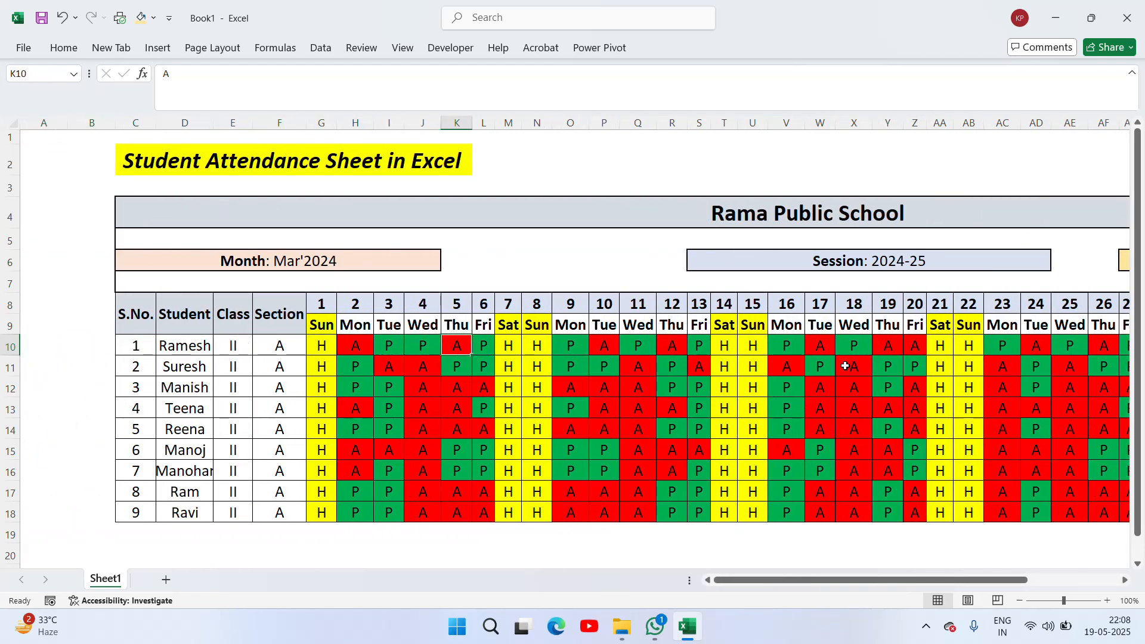
{"action": "key", "text": "Right"}
{"action": "key", "text": "Right"}
{"action": "key", "text": "Right"}
{"action": "key", "text": "Right"}
{"action": "key", "text": "Right"}
{"action": "key", "text": "Right"}
{"action": "key", "text": "Right"}
{"action": "key", "text": "Right"}
{"action": "key", "text": "Right"}
{"action": "key", "text": "Right"}
{"action": "key", "text": "Right"}
{"action": "key", "text": "Right"}
{"action": "key", "text": "Right"}
{"action": "key", "text": "Right"}
{"action": "key", "text": "Right"}
{"action": "key", "text": "Right"}
{"action": "key", "text": "Right"}
{"action": "key", "text": "Right"}
{"action": "key", "text": "Left"}
{"action": "key", "text": "Left"}
{"action": "key", "text": "Left"}
{"action": "key", "text": "Left"}
{"action": "key", "text": "Left"}
{"action": "key", "text": "Left"}
{"action": "key", "text": "Left"}
{"action": "key", "text": "Left"}
{"action": "key", "text": "Left"}
{"action": "key", "text": "Left"}
{"action": "key", "text": "Left"}
{"action": "key", "text": "Left"}
{"action": "key", "text": "Left"}
{"action": "key", "text": "Left"}
{"action": "key", "text": "Left"}
{"action": "key", "text": "Left"}
{"action": "key", "text": "Left"}
{"action": "key", "text": "Left"}
{"action": "key", "text": "Left"}
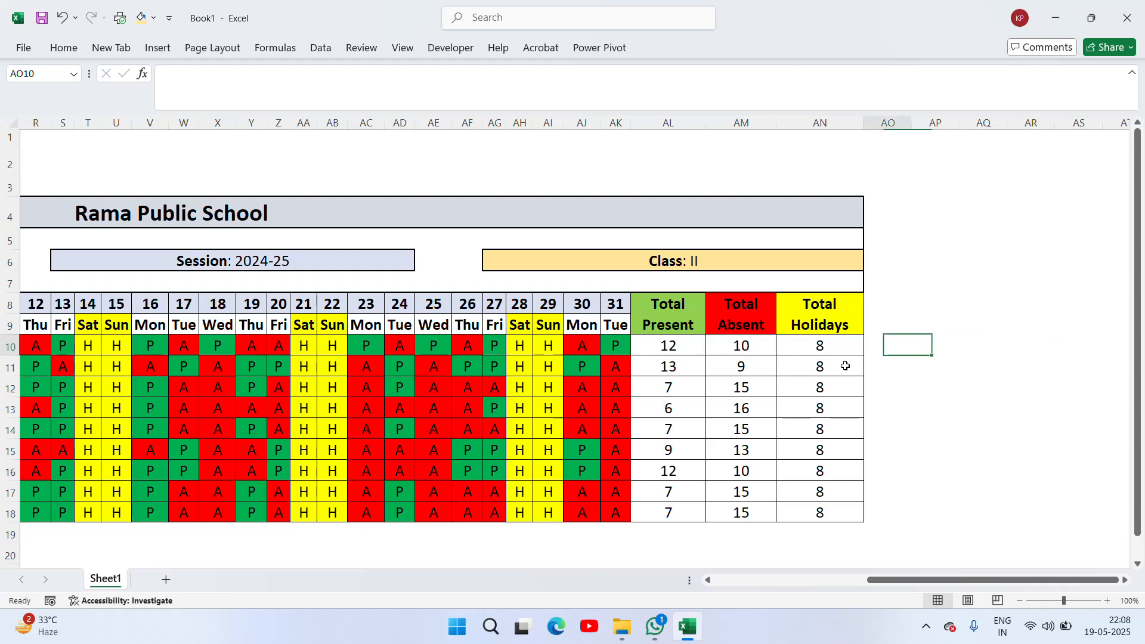
{"action": "key", "text": "Left"}
{"action": "key", "text": "Left"}
{"action": "key", "text": "Left"}
{"action": "key", "text": "Left"}
{"action": "key", "text": "Left"}
{"action": "key", "text": "Left"}
{"action": "key", "text": "Left"}
{"action": "key", "text": "Left"}
{"action": "key", "text": "Left"}
{"action": "key", "text": "Left"}
{"action": "key", "text": "Left"}
{"action": "key", "text": "Left"}
{"action": "key", "text": "Left"}
{"action": "key", "text": "Left"}
{"action": "key", "text": "Left"}
{"action": "key", "text": "Left"}
{"action": "key", "text": "Left"}
{"action": "key", "text": "Left"}
{"action": "key", "text": "Left"}
{"action": "key", "text": "Left"}
{"action": "key", "text": "Right"}
{"action": "key", "text": "Right"}
{"action": "key", "text": "Right"}
{"action": "key", "text": "Right"}
{"action": "key", "text": "Right"}
{"action": "key", "text": "Right"}
{"action": "key", "text": "Right"}
{"action": "key", "text": "Right"}
{"action": "key", "text": "Right"}
{"action": "key", "text": "Right"}
{"action": "key", "text": "Right"}
{"action": "key", "text": "Right"}
{"action": "key", "text": "Right"}
{"action": "key", "text": "Right"}
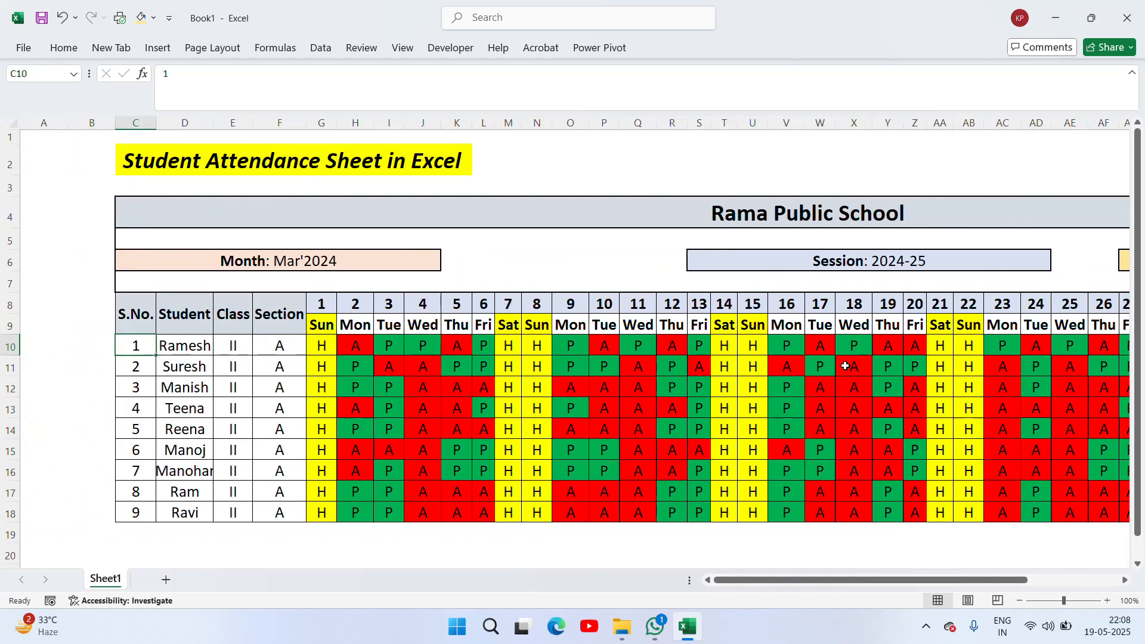
{"action": "key", "text": "Right"}
{"action": "key", "text": "Right"}
{"action": "key", "text": "Right"}
{"action": "key", "text": "Right"}
{"action": "key", "text": "Right"}
{"action": "key", "text": "Right"}
{"action": "key", "text": "Right"}
{"action": "key", "text": "Right"}
{"action": "key", "text": "Right"}
{"action": "key", "text": "Right"}
{"action": "key", "text": "Right"}
{"action": "key", "text": "Right"}
{"action": "key", "text": "Right"}
{"action": "key", "text": "Right"}
{"action": "key", "text": "Right"}
{"action": "key", "text": "Right"}
{"action": "key", "text": "Right"}
{"action": "key", "text": "Right"}
{"action": "key", "text": "Right"}
{"action": "key", "text": "Right"}
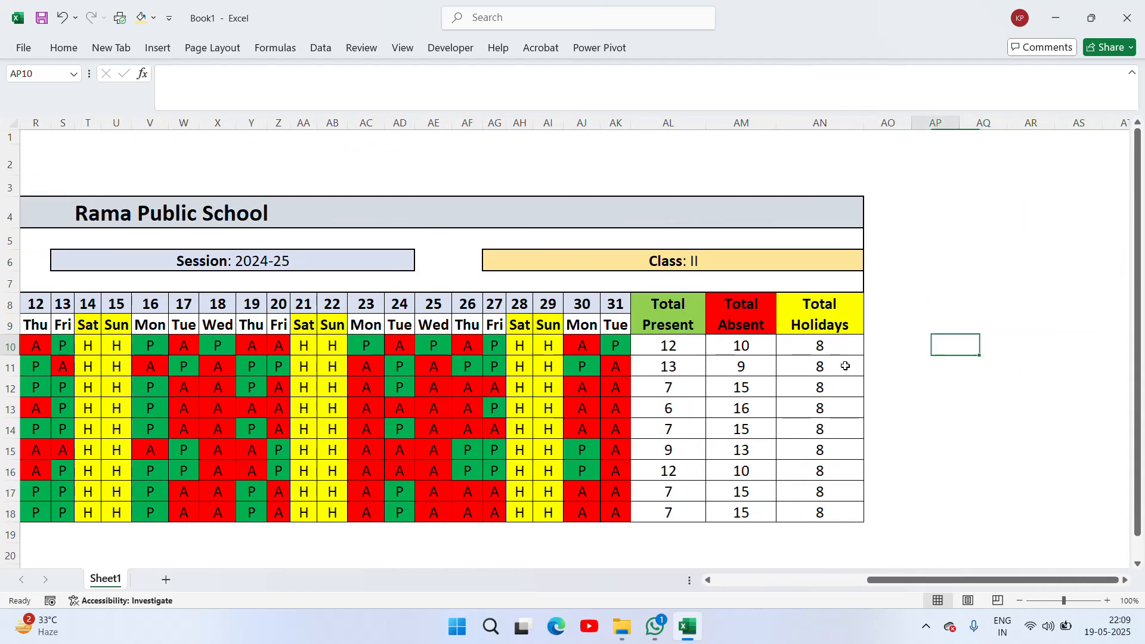
- Compare the first student's late-month marks in row 10 with the present, absent and holiday totals
{"action": "key", "text": "Left"}
{"action": "key", "text": "Right"}
{"action": "key", "text": "Left"}
{"action": "key", "text": "Left"}
{"action": "key", "text": "Left"}
{"action": "key", "text": "Left"}
{"action": "key", "text": "Left"}
{"action": "key", "text": "Left"}
{"action": "key", "text": "Left"}
{"action": "key", "text": "Left"}
{"action": "key", "text": "Left"}
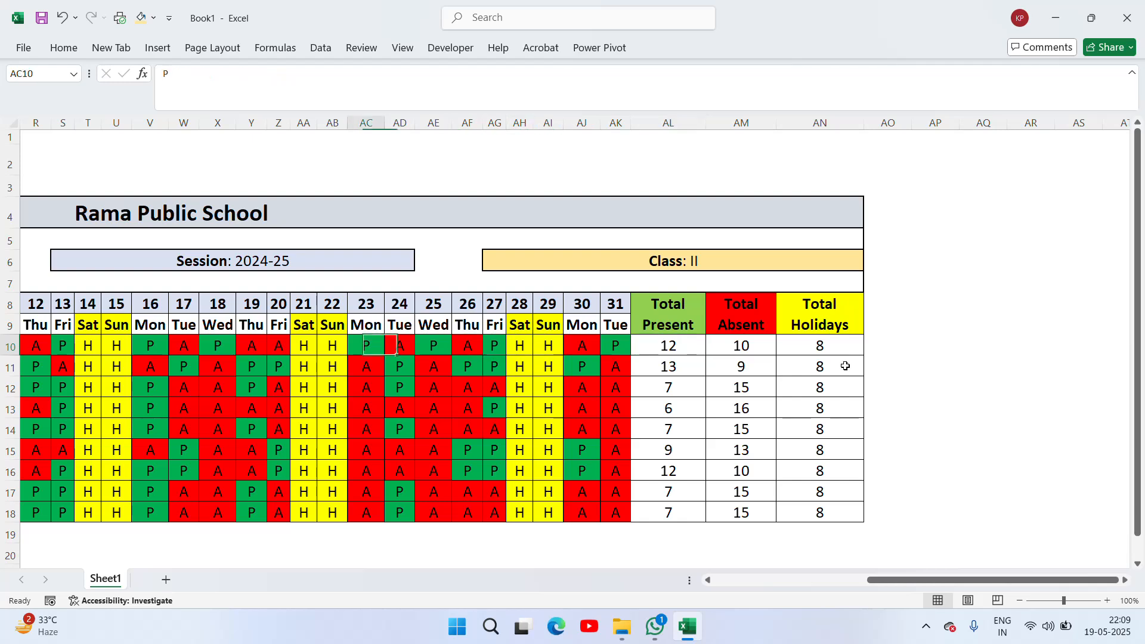
{"action": "key", "text": "Right"}
{"action": "key", "text": "Right"}
{"action": "key", "text": "Right"}
{"action": "key", "text": "Right"}
{"action": "key", "text": "Right"}
{"action": "key", "text": "Right"}
{"action": "key", "text": "Right"}
{"action": "key", "text": "Right"}
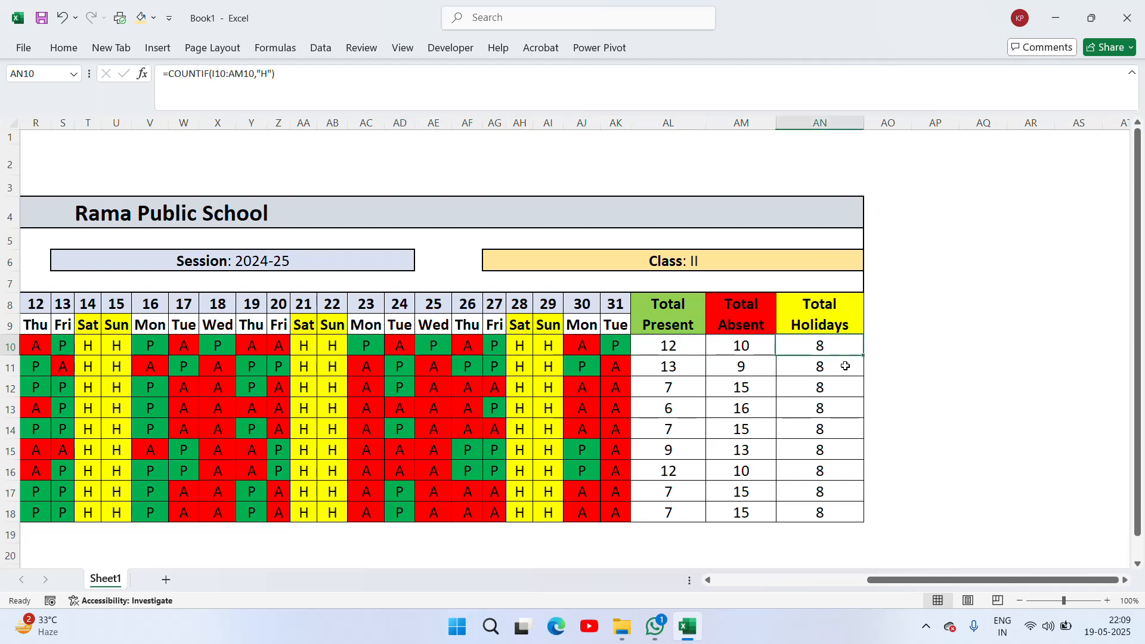
{"action": "key", "text": "Up"}
{"action": "key", "text": "Down"}
{"action": "key", "text": "Left"}
{"action": "key", "text": "Left"}
{"action": "key", "text": "Left"}
{"action": "key", "text": "Left"}
{"action": "key", "text": "Left"}
{"action": "key", "text": "Left"}
{"action": "key", "text": "Left"}
{"action": "key", "text": "Left"}
{"action": "key", "text": "Left"}
{"action": "key", "text": "Left"}
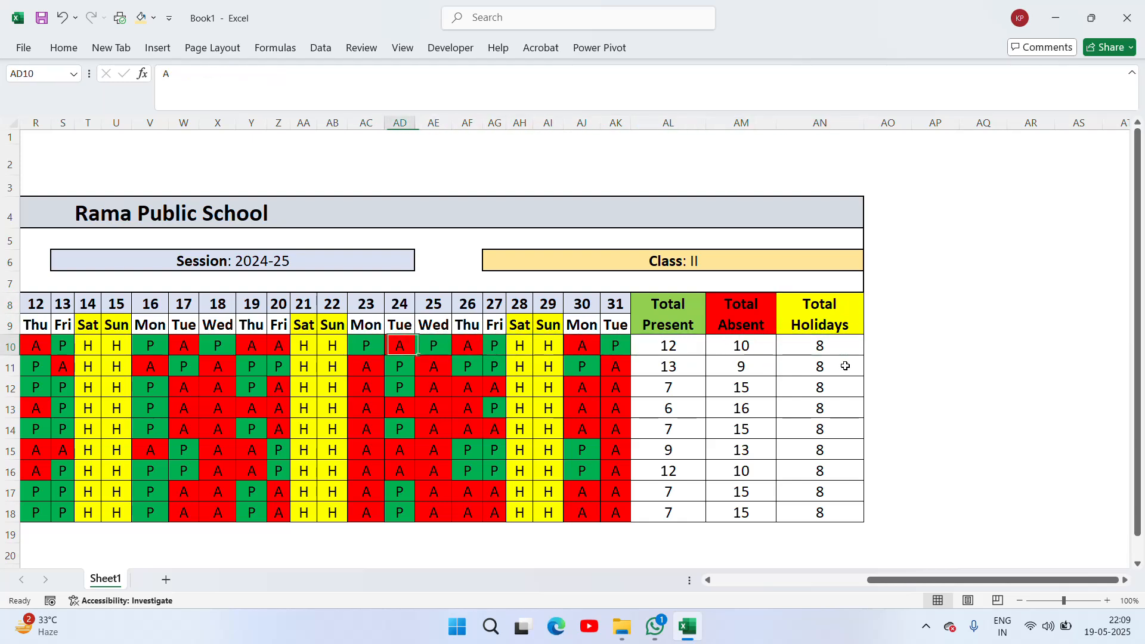
{"action": "key", "text": "Right"}
{"action": "key", "text": "Right"}
{"action": "key", "text": "Right"}
{"action": "key", "text": "Left"}
- Review row 10 from the beginning of the sheet through the daily marks to the Total Present column
{"action": "key", "text": "Home"}
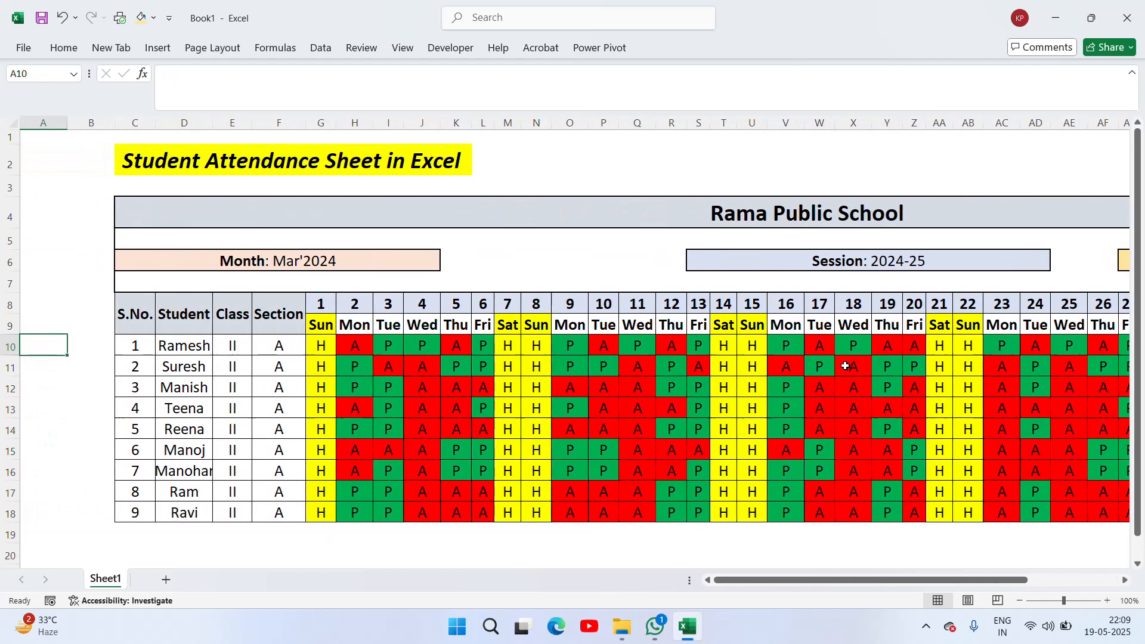
{"action": "key", "text": "Right"}
{"action": "key", "text": "Right"}
{"action": "key", "text": "Right"}
{"action": "key", "text": "Right"}
{"action": "key", "text": "Right"}
{"action": "key", "text": "Right"}
{"action": "key", "text": "Right"}
{"action": "key", "text": "Right"}
{"action": "key", "text": "Right"}
{"action": "key", "text": "Right"}
{"action": "key", "text": "Right"}
{"action": "key", "text": "Right"}
{"action": "key", "text": "Right"}
{"action": "key", "text": "Right"}
{"action": "key", "text": "Right"}
{"action": "key", "text": "Right"}
{"action": "key", "text": "Right"}
{"action": "key", "text": "Right"}
{"action": "key", "text": "Right"}
{"action": "key", "text": "Right"}
{"action": "key", "text": "Right"}
{"action": "key", "text": "Right"}
{"action": "key", "text": "Right"}
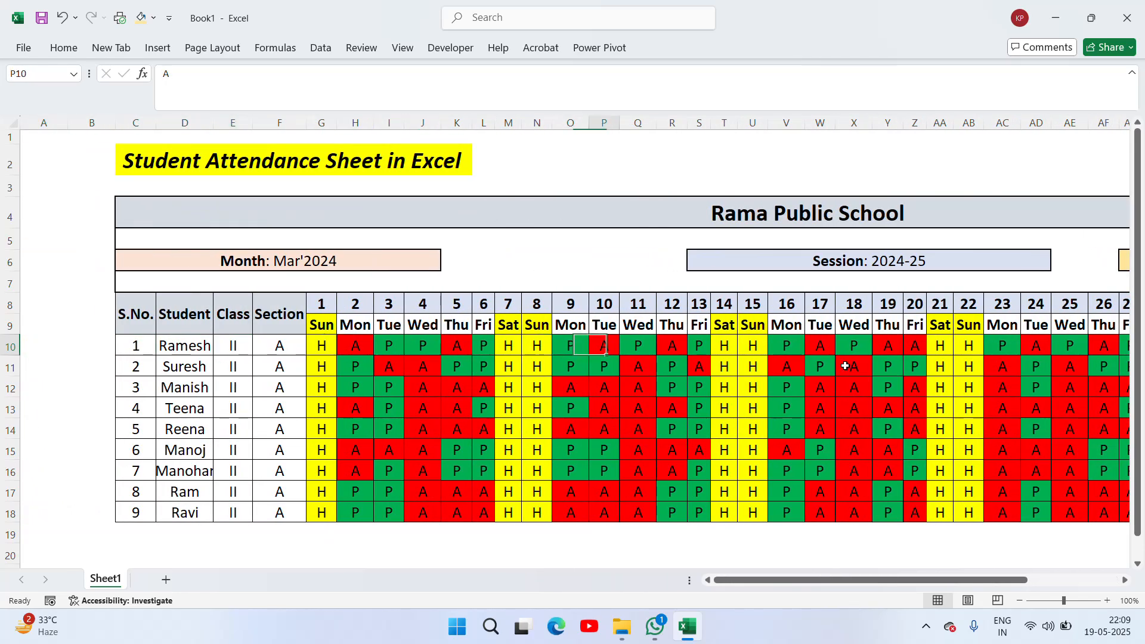
{"action": "key", "text": "Left"}
{"action": "key", "text": "Left"}
{"action": "key", "text": "Left"}
{"action": "key", "text": "Left"}
{"action": "key", "text": "Left"}
{"action": "key", "text": "Left"}
{"action": "key", "text": "Left"}
{"action": "key", "text": "Left"}
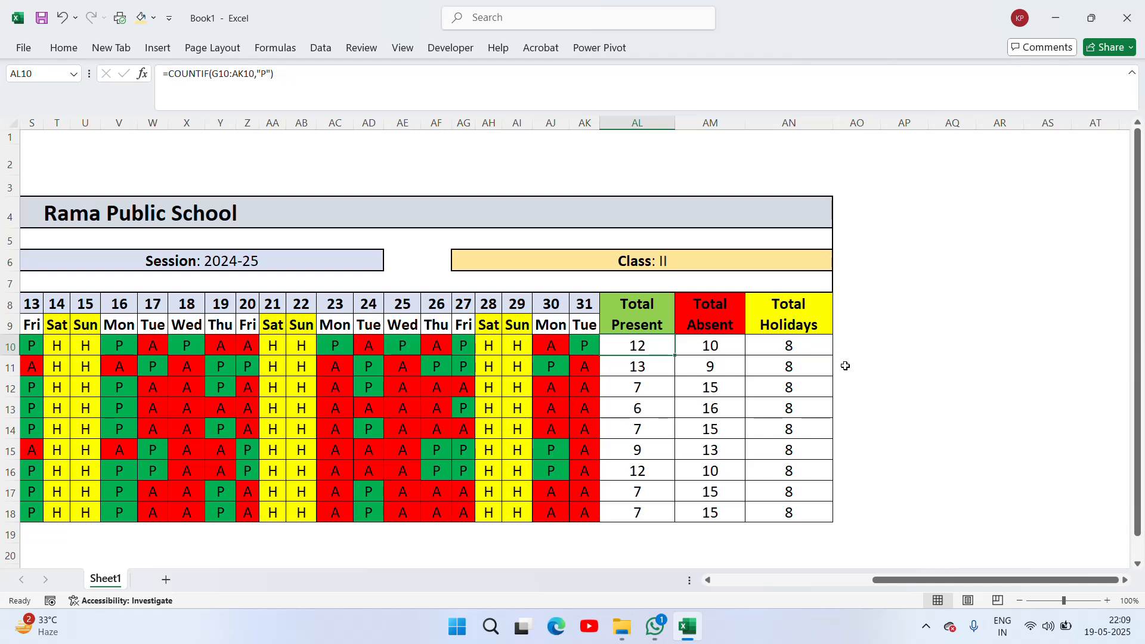
- Inspect the Total Present, Total Absent and Total Holidays cells AL10:AN10 of the first student
{"action": "key", "text": "Right"}
{"action": "key", "text": "Right"}
{"action": "key", "text": "Right"}
{"action": "key", "text": "Left"}
{"action": "key", "text": "Left"}
{"action": "key", "text": "Left"}
{"action": "key", "text": "shift+Right"}
{"action": "key", "text": "shift+Right"}
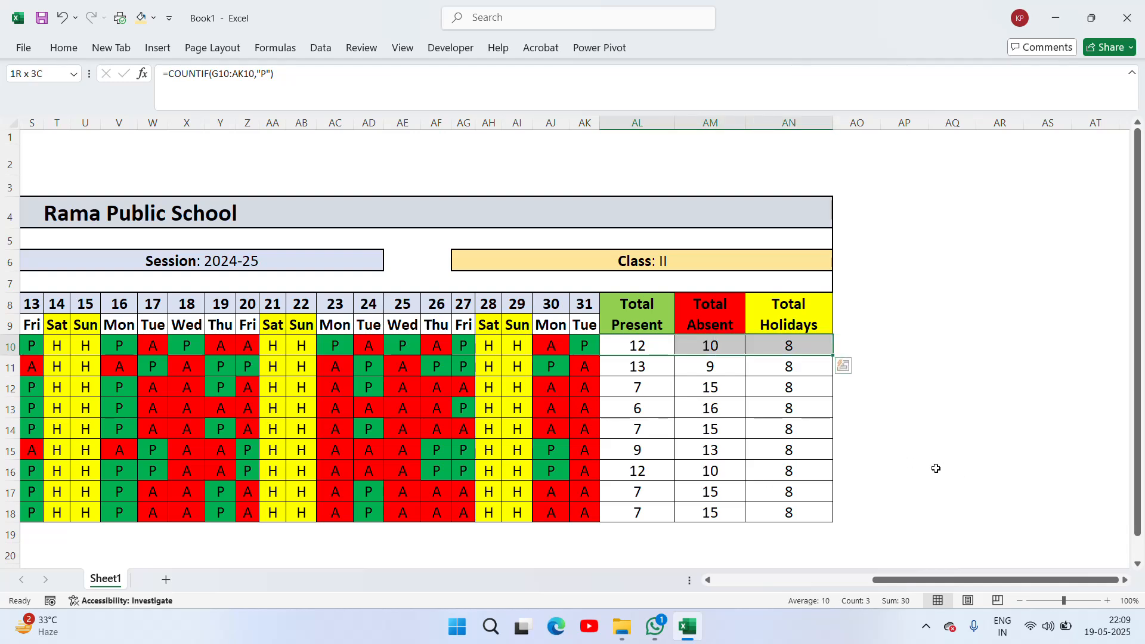
{"action": "left_click", "coordinate": [845, 318]}
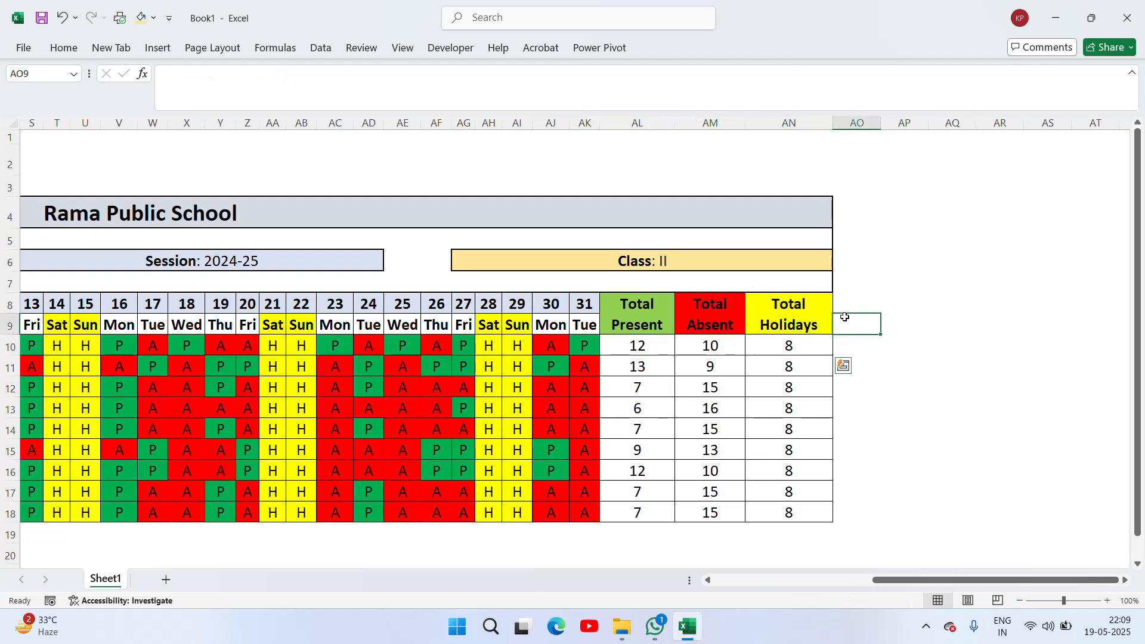
- Trace the first student's marks from the totals back to the class and section details
{"action": "key", "text": "Left"}
{"action": "key", "text": "Left"}
{"action": "key", "text": "Down"}
{"action": "key", "text": "Left"}
{"action": "key", "text": "Left"}
{"action": "key", "text": "Left"}
{"action": "key", "text": "Left"}
{"action": "key", "text": "Left"}
{"action": "key", "text": "Left"}
{"action": "key", "text": "Left"}
{"action": "key", "text": "Left"}
{"action": "key", "text": "Left"}
{"action": "key", "text": "Left"}
{"action": "key", "text": "Left"}
{"action": "key", "text": "Left"}
{"action": "key", "text": "Left"}
{"action": "key", "text": "Left"}
{"action": "key", "text": "Left"}
{"action": "key", "text": "Left"}
{"action": "key", "text": "Left"}
{"action": "key", "text": "Left"}
{"action": "key", "text": "Left"}
{"action": "key", "text": "Left"}
{"action": "key", "text": "Left"}
{"action": "key", "text": "Left"}
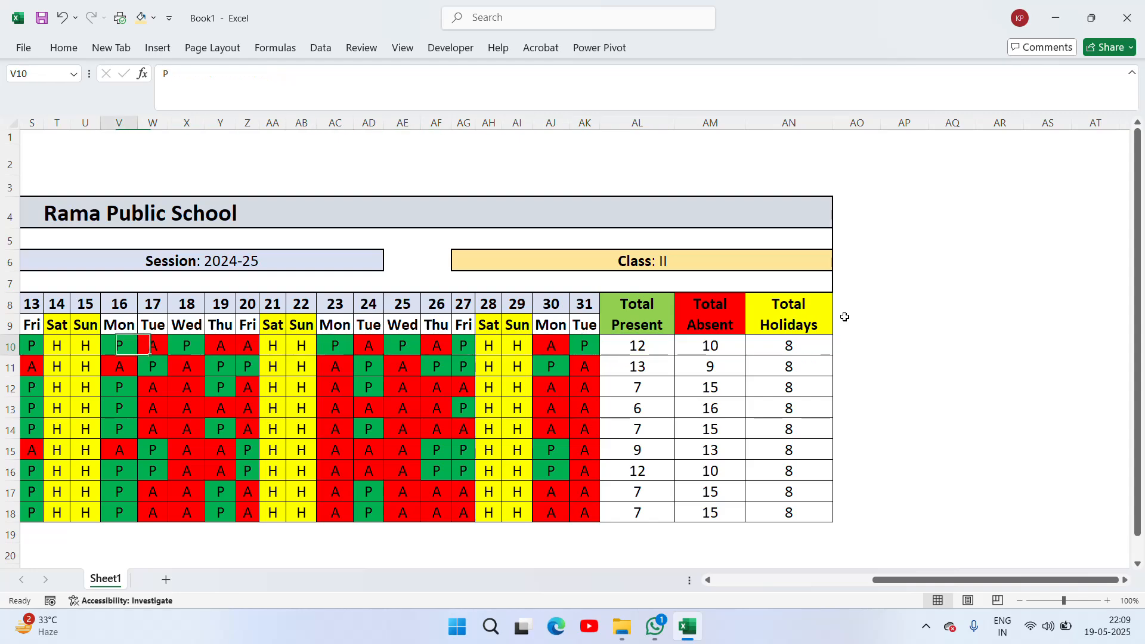
{"action": "key", "text": "Right"}
{"action": "key", "text": "Right"}
{"action": "key", "text": "Right"}
{"action": "key", "text": "Right"}
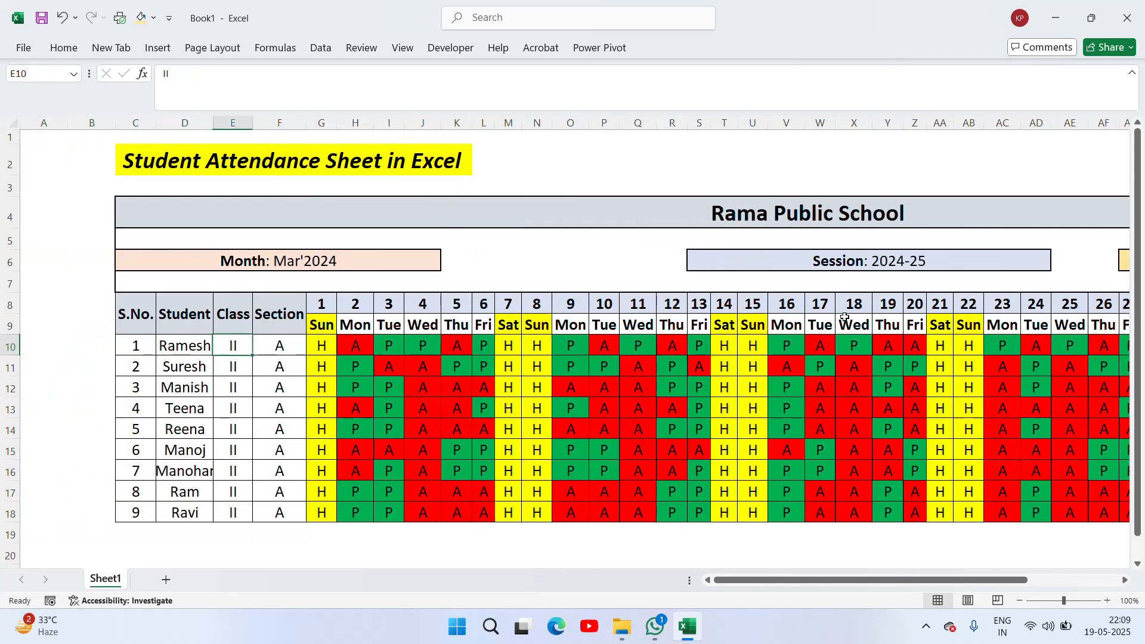
{"action": "key", "text": "Up"}
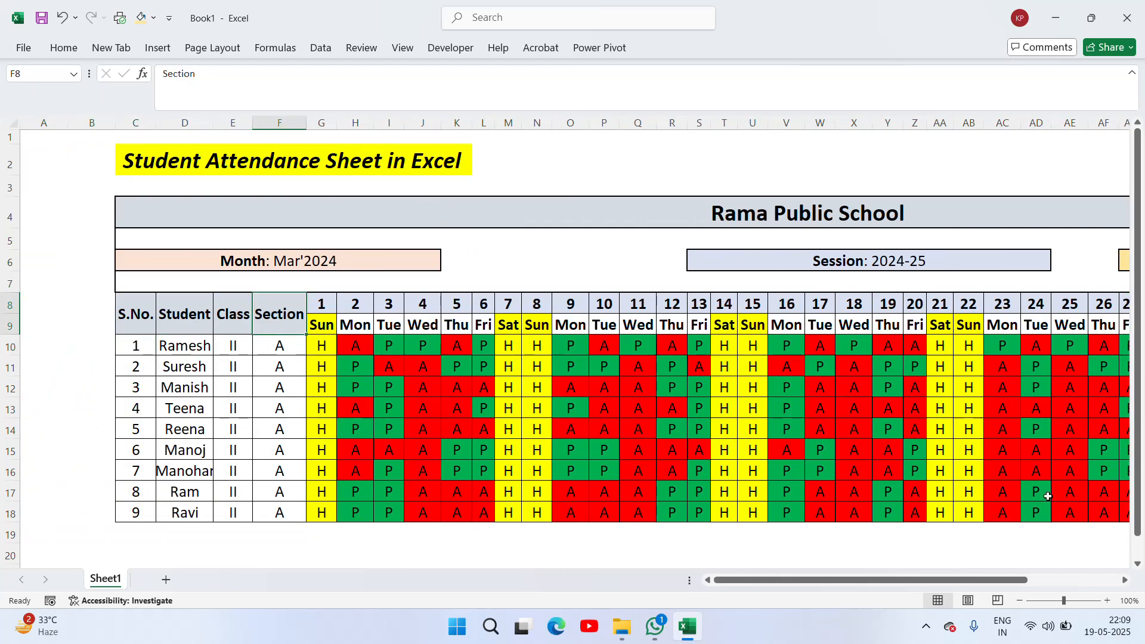
- Zoom the worksheet out to 72% and look over the whole attendance sheet at once
{"action": "left_click_drag", "start_coordinate": [1054, 604], "coordinate": [1053, 604]}
{"action": "left_click", "coordinate": [771, 476]}
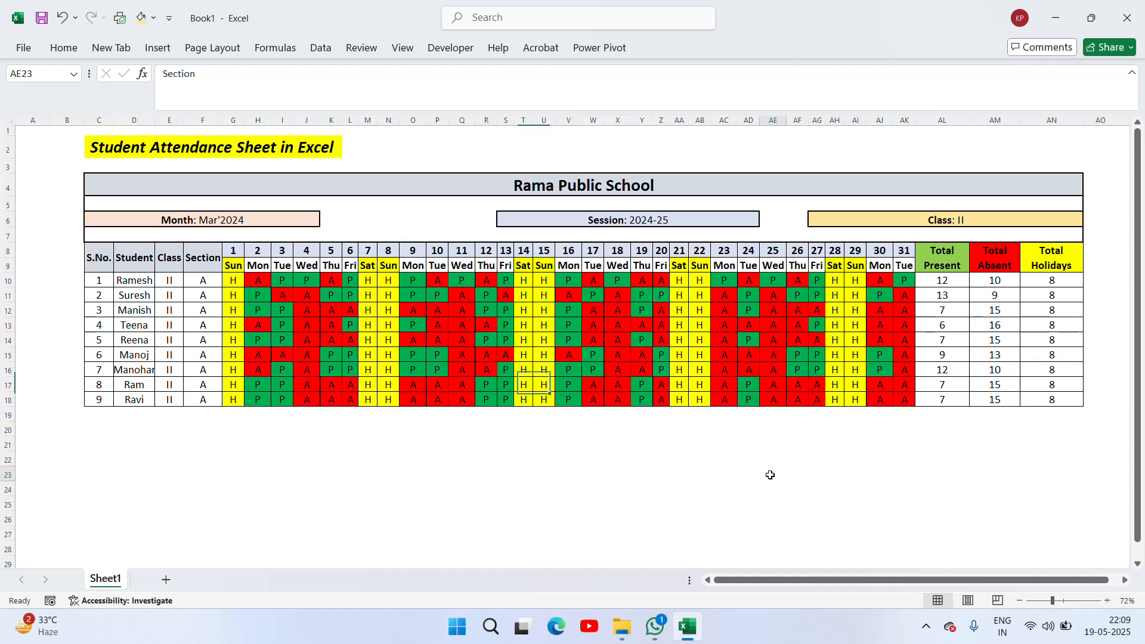
{"action": "key", "text": "Up"}
{"action": "key", "text": "Right"}
{"action": "key", "text": "Right"}
{"action": "key", "text": "Right"}
{"action": "key", "text": "Right"}
{"action": "key", "text": "Right"}
{"action": "key", "text": "Right"}
{"action": "key", "text": "Right"}
{"action": "key", "text": "Right"}
{"action": "key", "text": "Right"}
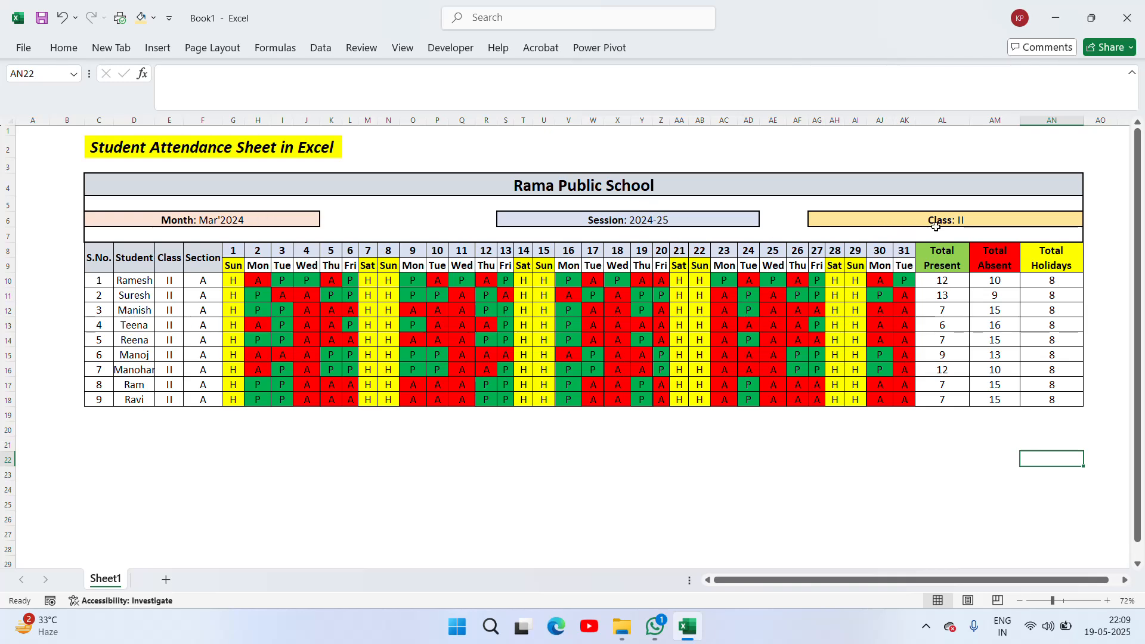
- Change the class header box in AG6 to "Class: I"
{"action": "left_click", "coordinate": [982, 226]}
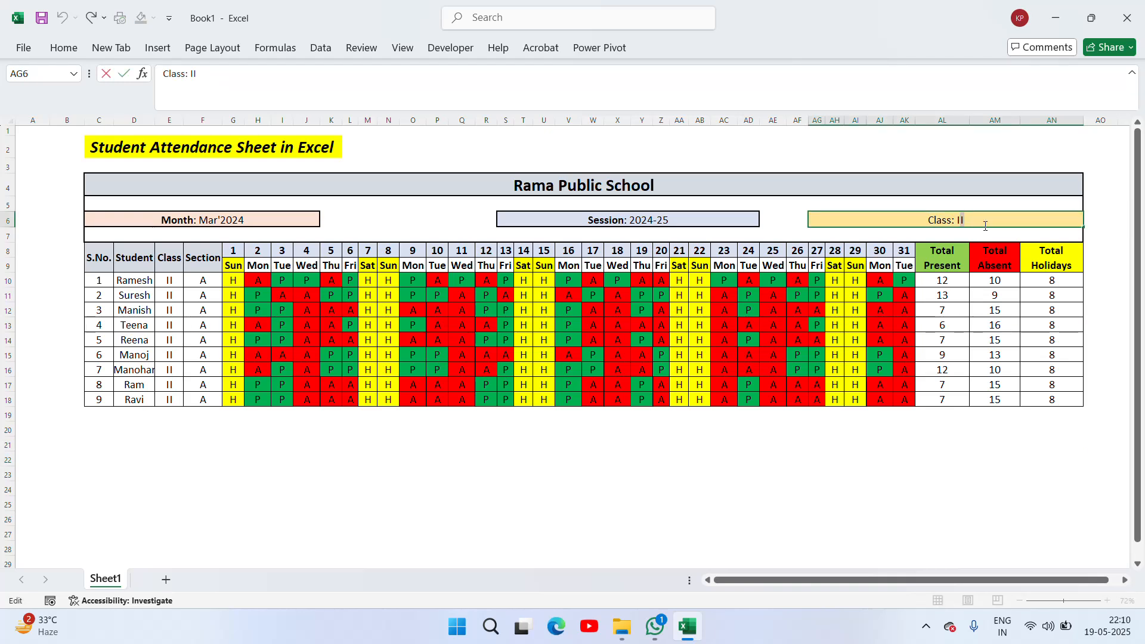
{"action": "key", "text": "BackSpace"}
{"action": "key", "text": "Return"}
{"action": "key", "text": "Up"}
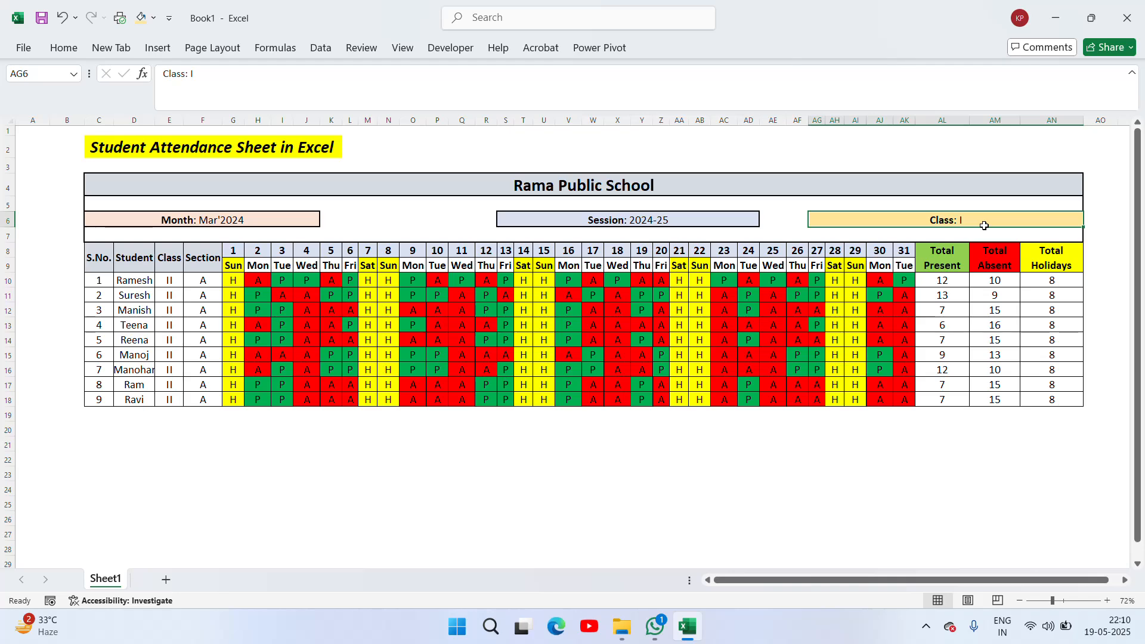
- Restore the class header box in AG6 to "Class: II"
{"action": "scroll", "coordinate": [989, 311], "scroll_direction": "up", "scroll_amount": 5}
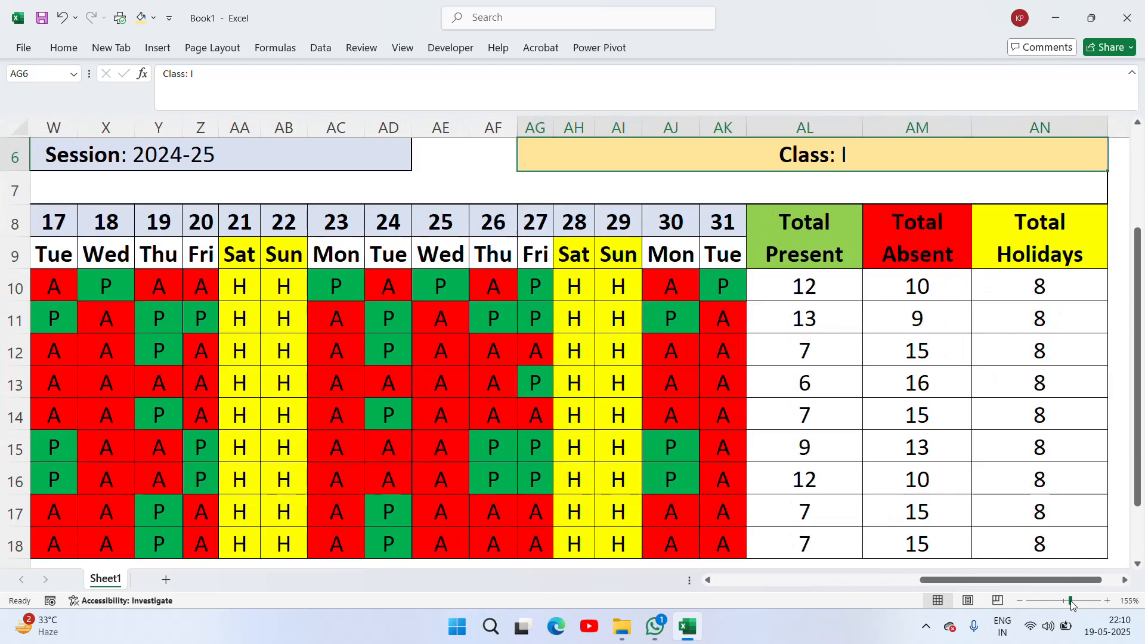
{"action": "double_click", "coordinate": [775, 161]}
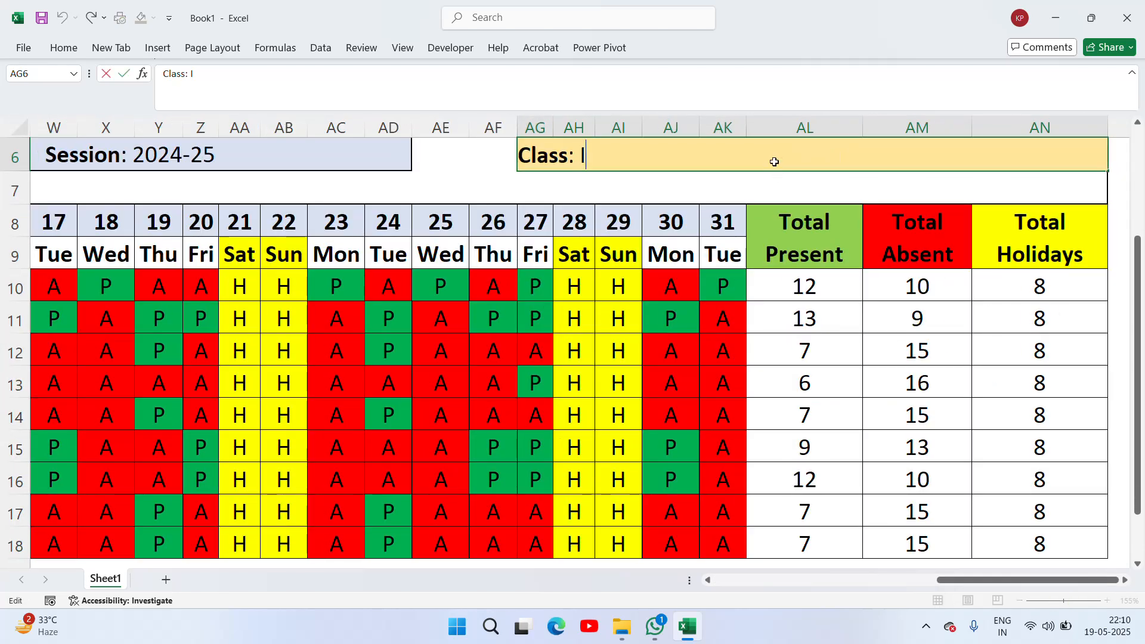
{"action": "type", "text": "I"}
{"action": "key", "text": "Return"}
- Examine the enlarged date and weekday headers with their coloured marks, from month end back to the Class column
{"action": "key", "text": "Left"}
{"action": "key", "text": "Left"}
{"action": "key", "text": "Left"}
{"action": "key", "text": "Left"}
{"action": "key", "text": "Left"}
{"action": "key", "text": "Left"}
{"action": "key", "text": "Left"}
{"action": "key", "text": "Left"}
{"action": "key", "text": "Left"}
{"action": "key", "text": "Left"}
{"action": "key", "text": "Left"}
{"action": "key", "text": "Left"}
{"action": "key", "text": "Left"}
{"action": "key", "text": "Left"}
{"action": "key", "text": "Left"}
{"action": "key", "text": "Left"}
{"action": "key", "text": "Left"}
{"action": "key", "text": "Down"}
{"action": "key", "text": "Down"}
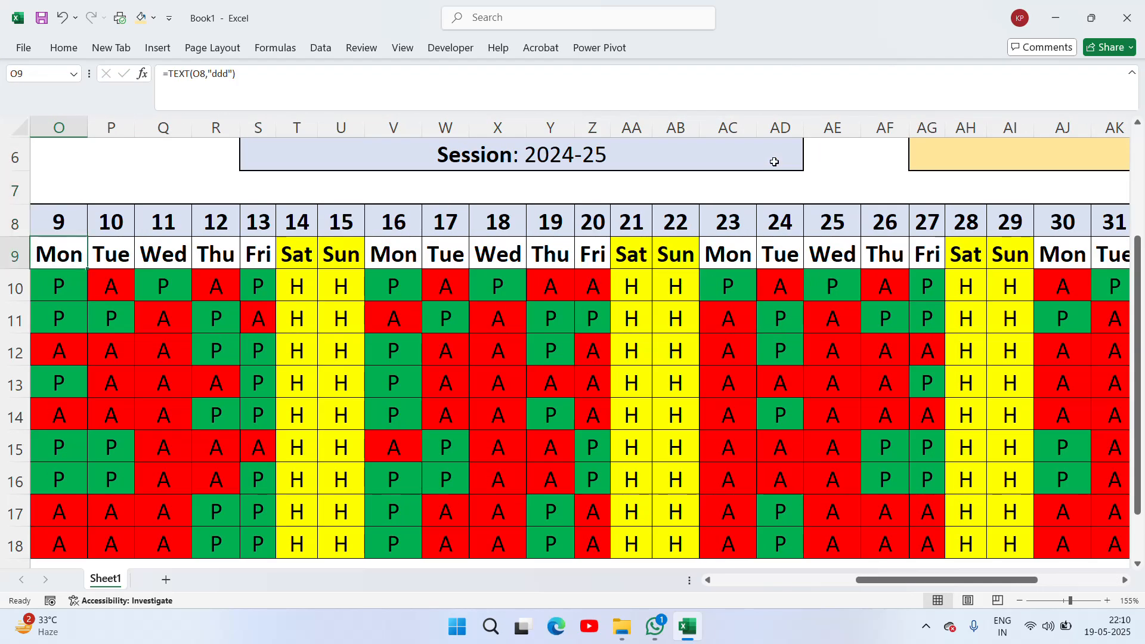
{"action": "key", "text": "Left"}
{"action": "key", "text": "Left"}
{"action": "key", "text": "Left"}
{"action": "key", "text": "Left"}
{"action": "key", "text": "Left"}
{"action": "key", "text": "Left"}
{"action": "key", "text": "Left"}
{"action": "key", "text": "Left"}
{"action": "key", "text": "Left"}
{"action": "key", "text": "Left"}
{"action": "key", "text": "Left"}
{"action": "key", "text": "Left"}
{"action": "key", "text": "Left"}
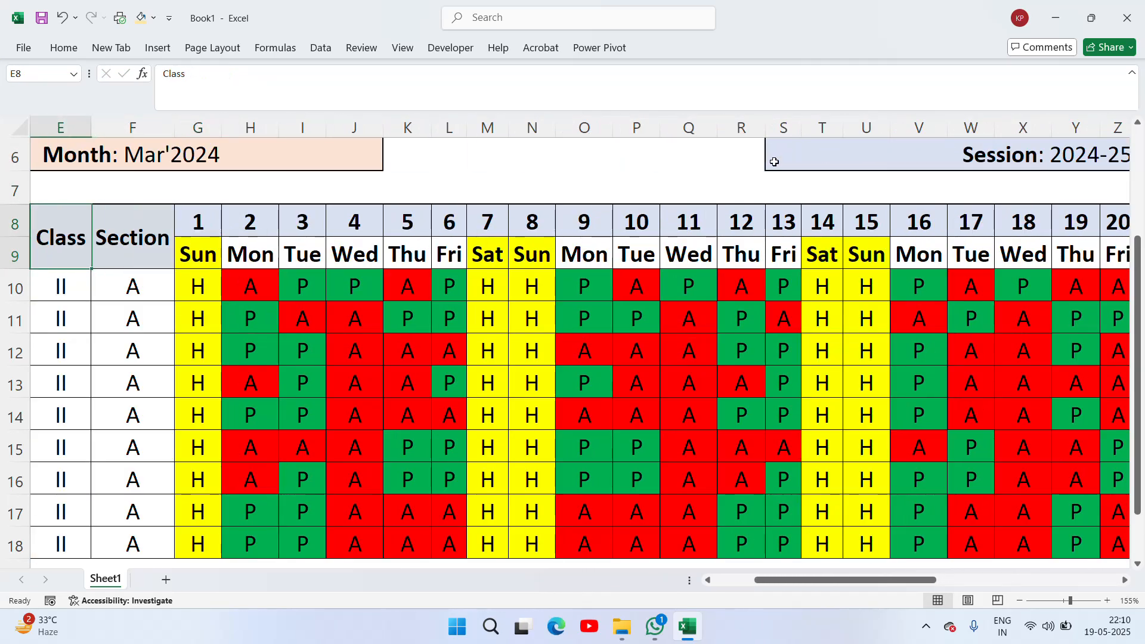
- Look over the student detail headings and the first week's date and weekday headers, ending on the first date in G8
{"action": "key", "text": "Left"}
{"action": "key", "text": "Right"}
{"action": "key", "text": "Right"}
{"action": "key", "text": "Right"}
{"action": "key", "text": "Right"}
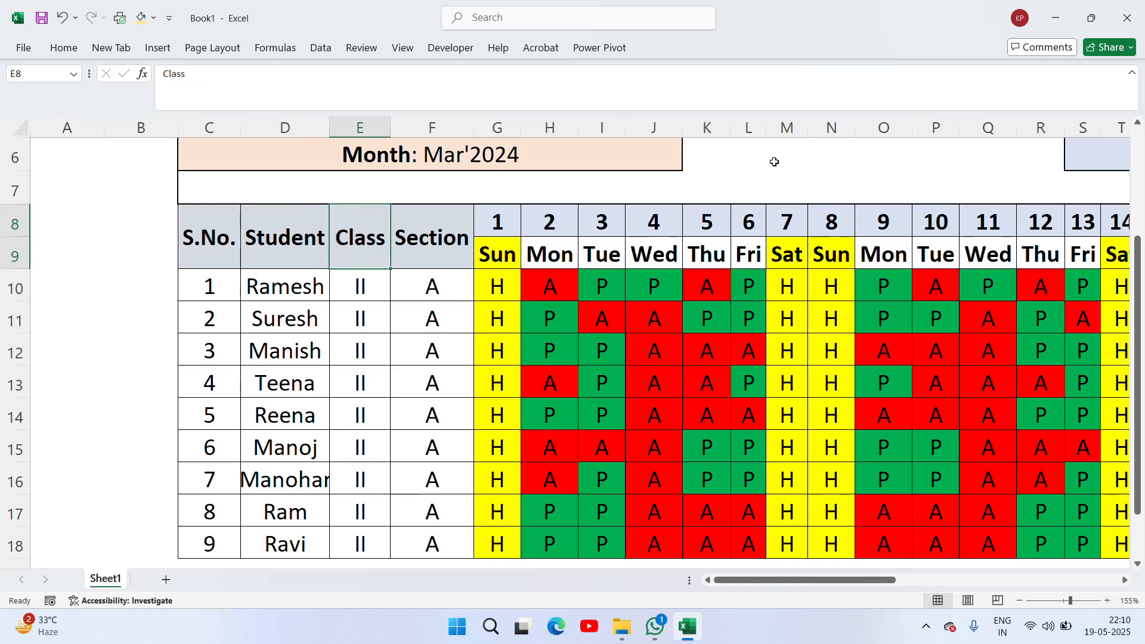
{"action": "key", "text": "Right"}
{"action": "key", "text": "Right"}
{"action": "key", "text": "Right"}
{"action": "key", "text": "Right"}
{"action": "key", "text": "Right"}
{"action": "key", "text": "Right"}
{"action": "key", "text": "Right"}
{"action": "key", "text": "Right"}
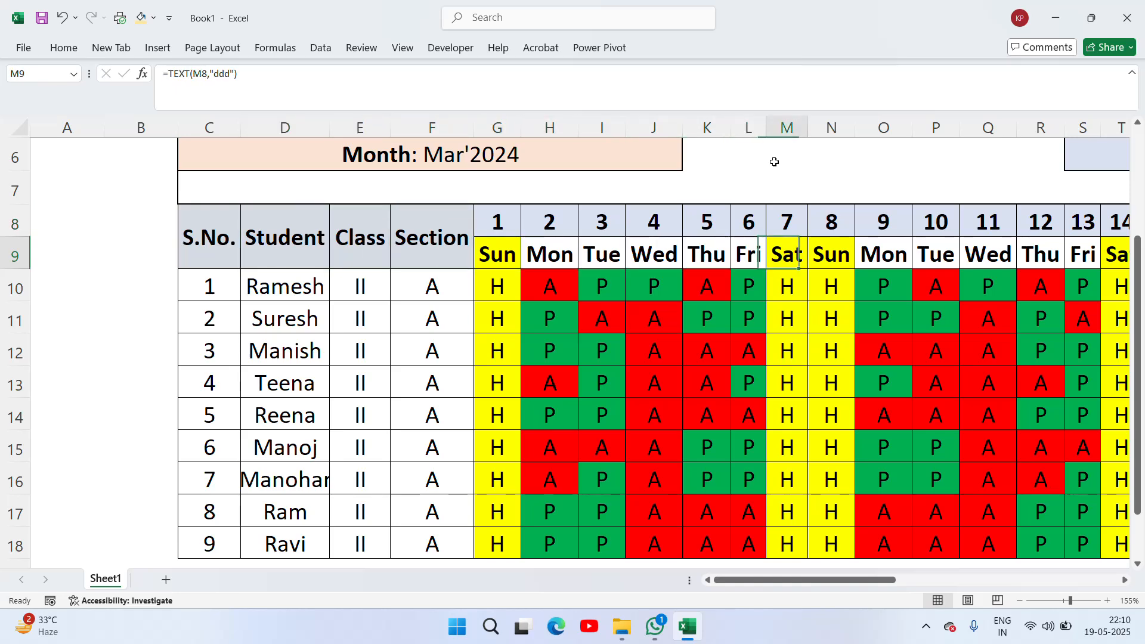
{"action": "key", "text": "Up"}
{"action": "key", "text": "Left"}
{"action": "key", "text": "Left"}
{"action": "key", "text": "Left"}
{"action": "key", "text": "Left"}
{"action": "key", "text": "Left"}
{"action": "key", "text": "Left"}
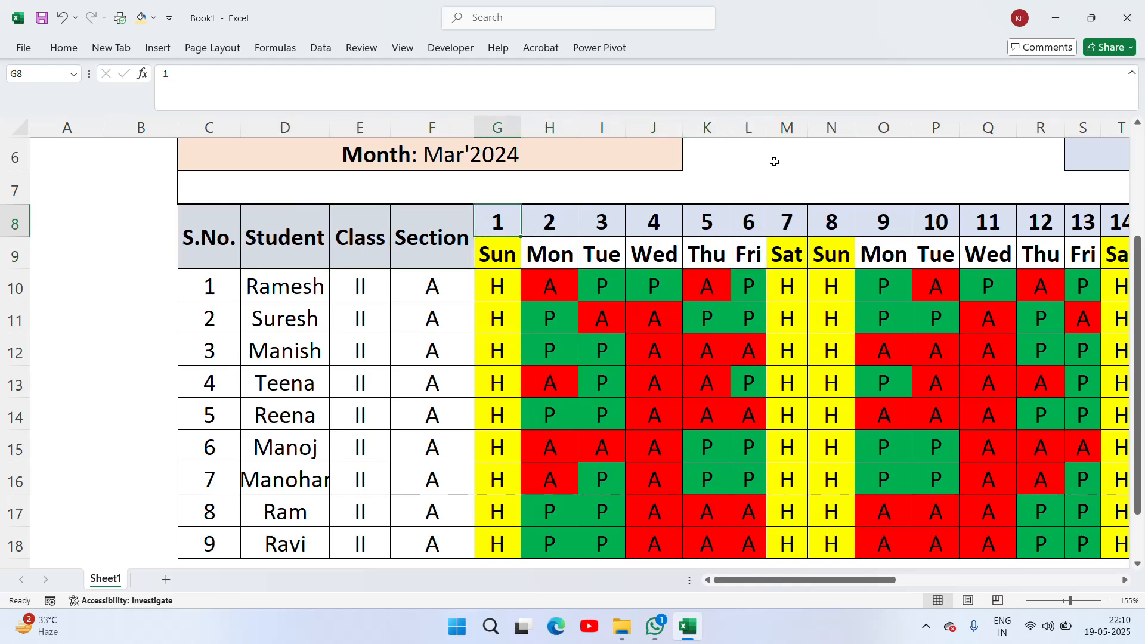
- Examine the date numbers in row 8 from the first day to month end and back
{"action": "key", "text": "Right"}
{"action": "key", "text": "Right"}
{"action": "key", "text": "Right"}
{"action": "key", "text": "Right"}
{"action": "key", "text": "Right"}
{"action": "key", "text": "Right"}
{"action": "key", "text": "Right"}
{"action": "key", "text": "Right"}
{"action": "key", "text": "Right"}
{"action": "key", "text": "Right"}
{"action": "key", "text": "Right"}
{"action": "key", "text": "Right"}
{"action": "key", "text": "Right"}
{"action": "key", "text": "Right"}
{"action": "key", "text": "Right"}
{"action": "key", "text": "Right"}
{"action": "key", "text": "Right"}
{"action": "key", "text": "Right"}
{"action": "key", "text": "Right"}
{"action": "key", "text": "Right"}
{"action": "key", "text": "Right"}
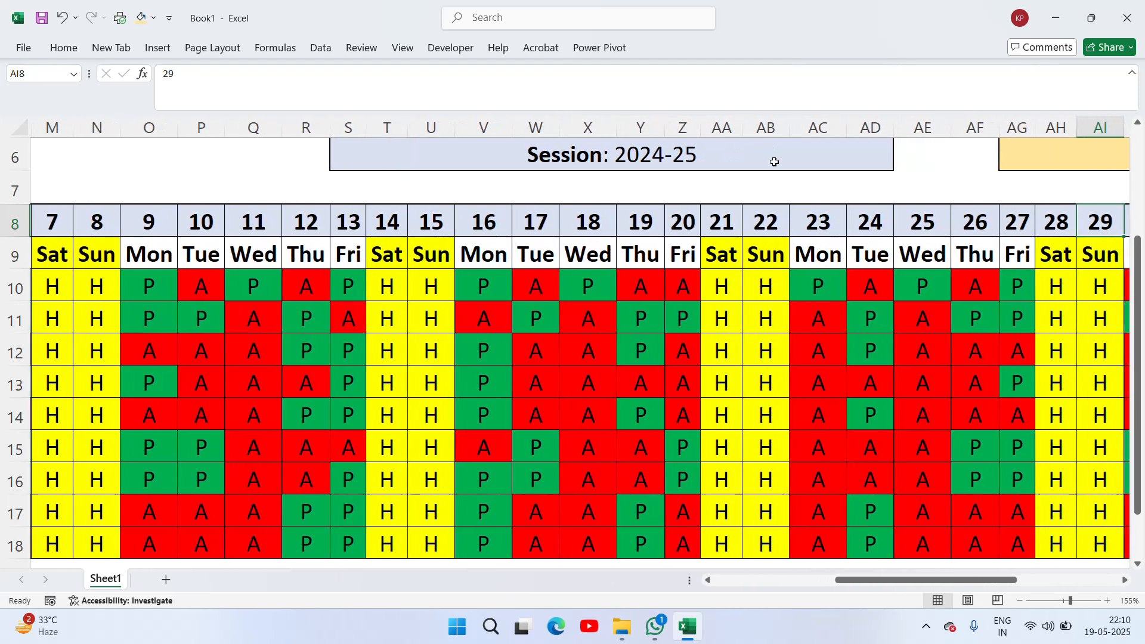
{"action": "key", "text": "Right"}
{"action": "key", "text": "Right"}
{"action": "key", "text": "Left"}
{"action": "key", "text": "Left"}
{"action": "key", "text": "Left"}
{"action": "key", "text": "Left"}
{"action": "key", "text": "Left"}
{"action": "key", "text": "Left"}
{"action": "key", "text": "Left"}
{"action": "key", "text": "Left"}
{"action": "key", "text": "Left"}
{"action": "key", "text": "Left"}
{"action": "key", "text": "Left"}
{"action": "key", "text": "Left"}
{"action": "key", "text": "Left"}
{"action": "key", "text": "Left"}
{"action": "key", "text": "Left"}
{"action": "key", "text": "Left"}
{"action": "key", "text": "Left"}
{"action": "key", "text": "Left"}
{"action": "key", "text": "Left"}
{"action": "key", "text": "Left"}
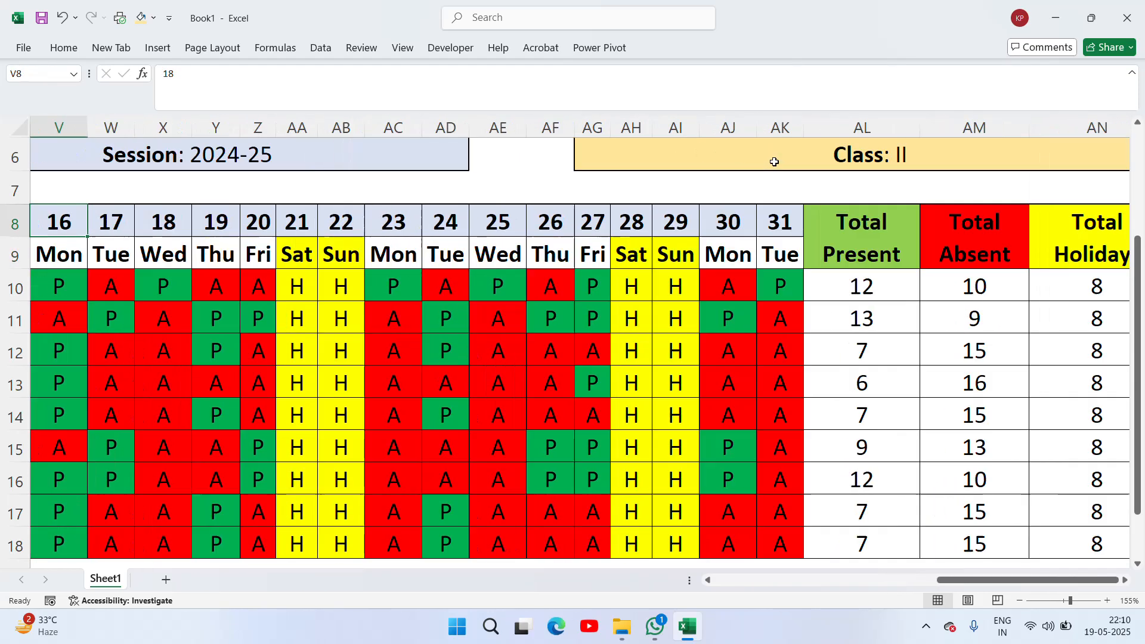
{"action": "key", "text": "Left"}
{"action": "key", "text": "Left"}
{"action": "key", "text": "Left"}
{"action": "key", "text": "Left"}
{"action": "key", "text": "Right"}
{"action": "key", "text": "Right"}
{"action": "key", "text": "Right"}
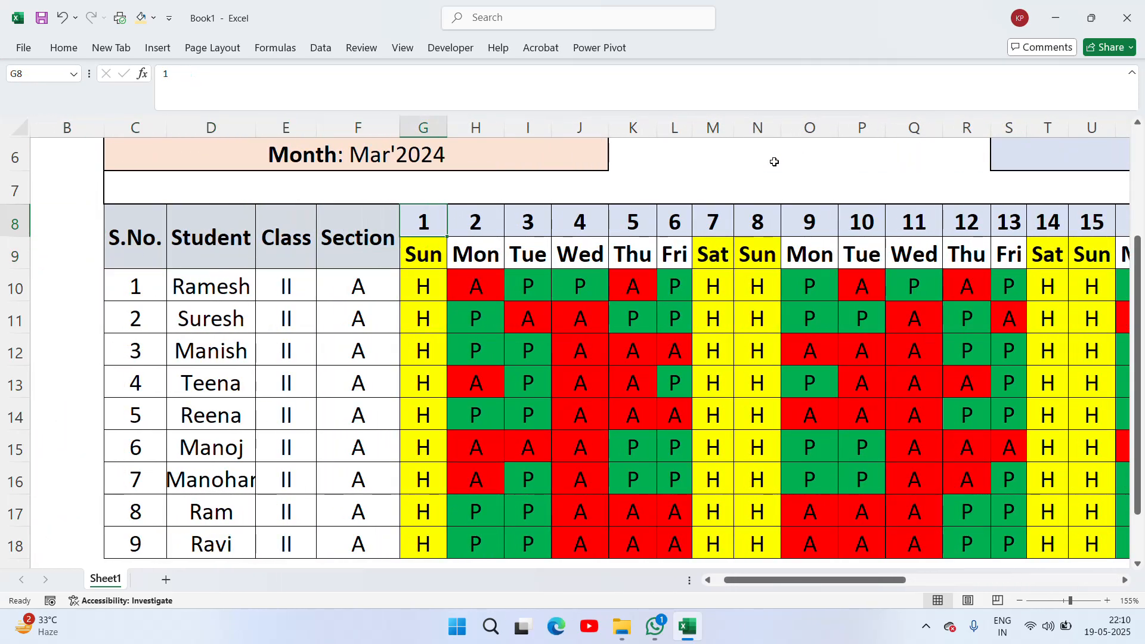
- Examine the weekday formulas in row 9 from G9 across to the end of the month
{"action": "key", "text": "Right"}
{"action": "key", "text": "Down"}
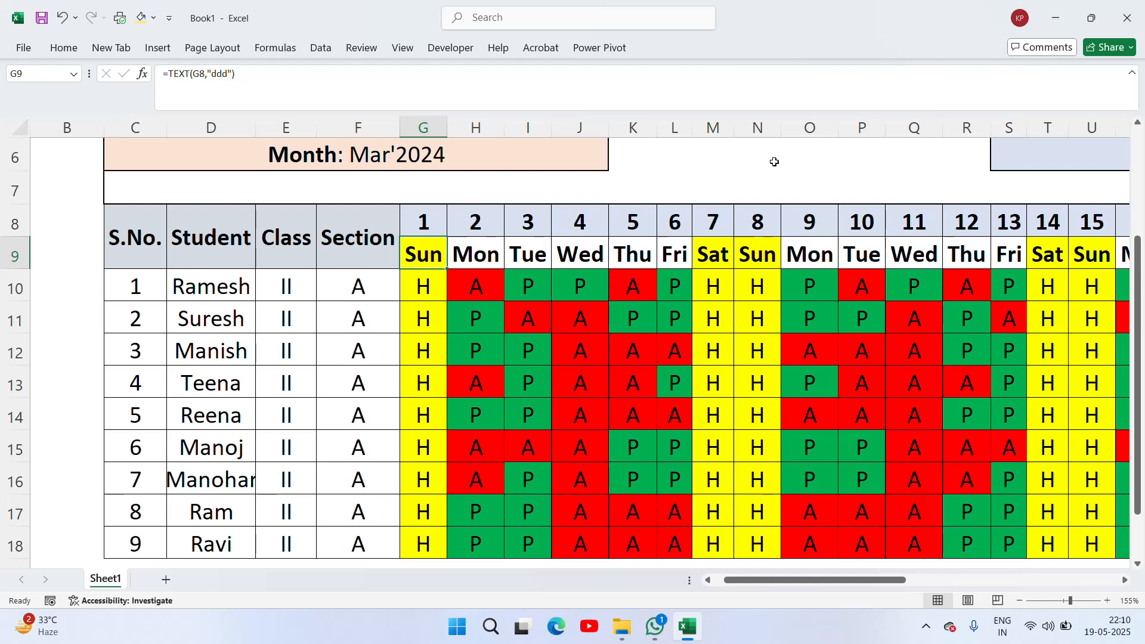
{"action": "key", "text": "Right"}
{"action": "key", "text": "Right"}
{"action": "key", "text": "Right"}
{"action": "key", "text": "Right"}
{"action": "key", "text": "Right"}
{"action": "key", "text": "Right"}
{"action": "key", "text": "Right"}
{"action": "key", "text": "Right"}
{"action": "key", "text": "Right"}
{"action": "key", "text": "Right"}
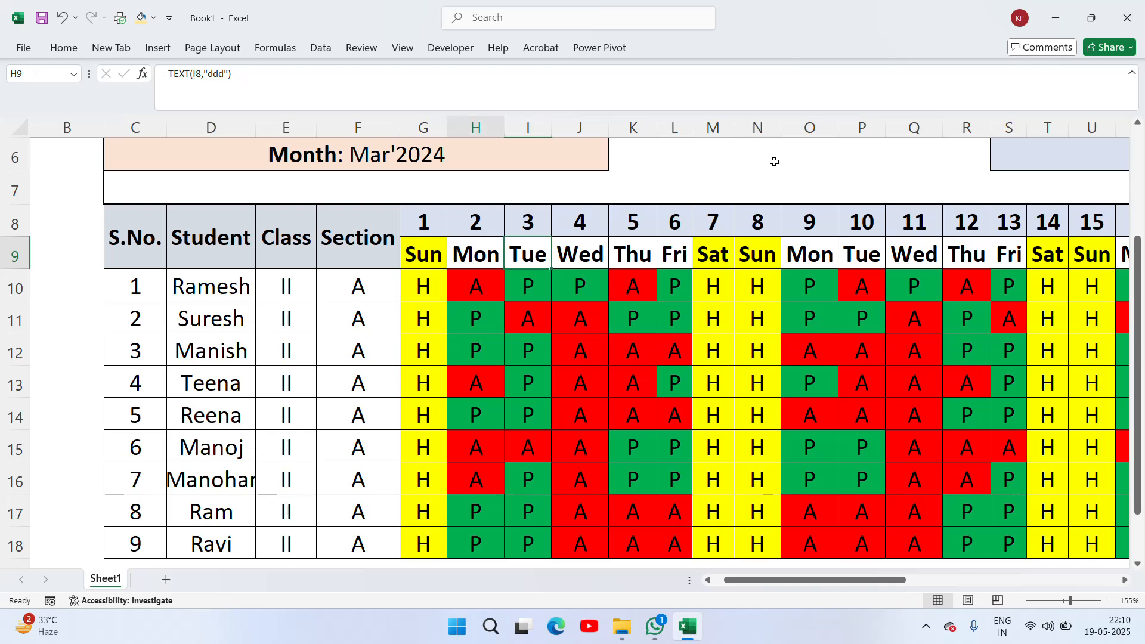
{"action": "key", "text": "Right"}
{"action": "key", "text": "Right"}
{"action": "key", "text": "Right"}
{"action": "key", "text": "Right"}
{"action": "key", "text": "Right"}
{"action": "key", "text": "Right"}
{"action": "key", "text": "Right"}
{"action": "key", "text": "Right"}
{"action": "key", "text": "Right"}
{"action": "key", "text": "Right"}
{"action": "key", "text": "Right"}
{"action": "key", "text": "Right"}
{"action": "key", "text": "Right"}
{"action": "key", "text": "Right"}
{"action": "key", "text": "Right"}
{"action": "key", "text": "Right"}
{"action": "key", "text": "Right"}
{"action": "key", "text": "Right"}
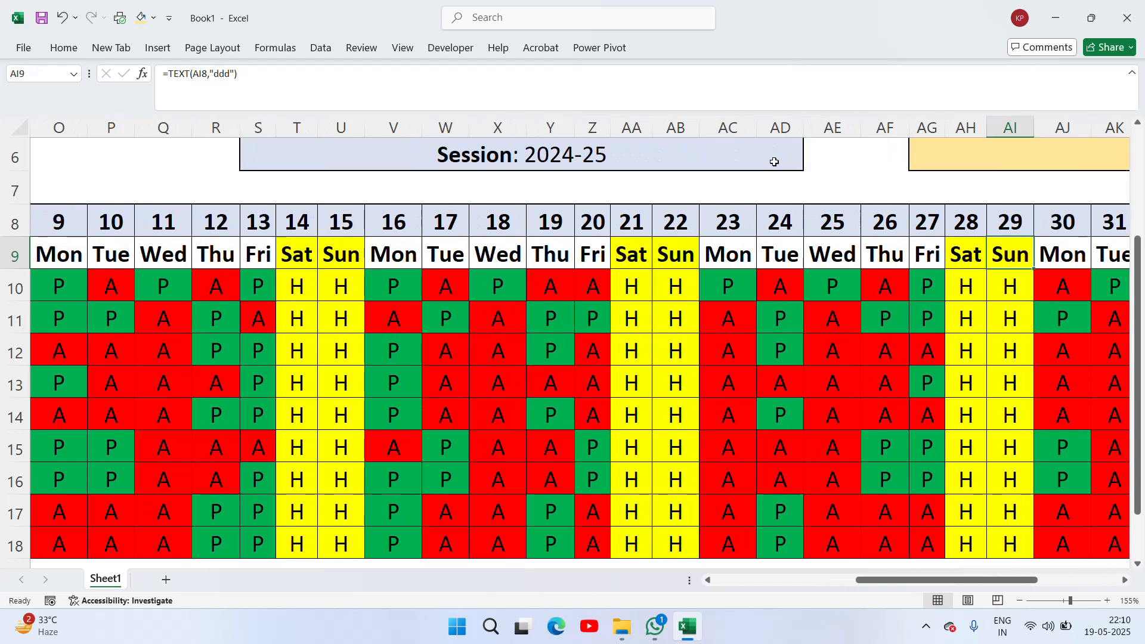
- Review the weekday headers in row 9 back to the month's start, ending on the first student's Monday mark in H10
{"action": "key", "text": "Left"}
{"action": "key", "text": "Left"}
{"action": "key", "text": "Left"}
{"action": "key", "text": "Left"}
{"action": "key", "text": "Left"}
{"action": "key", "text": "Left"}
{"action": "key", "text": "Left"}
{"action": "key", "text": "Left"}
{"action": "key", "text": "Left"}
{"action": "key", "text": "Left"}
{"action": "key", "text": "Left"}
{"action": "key", "text": "Left"}
{"action": "key", "text": "Left"}
{"action": "key", "text": "Left"}
{"action": "key", "text": "Left"}
{"action": "key", "text": "Left"}
{"action": "key", "text": "Left"}
{"action": "key", "text": "Left"}
{"action": "key", "text": "Left"}
{"action": "key", "text": "Left"}
{"action": "key", "text": "Left"}
{"action": "key", "text": "Left"}
{"action": "key", "text": "Left"}
{"action": "key", "text": "Left"}
{"action": "key", "text": "Left"}
{"action": "key", "text": "Left"}
{"action": "key", "text": "Right"}
{"action": "key", "text": "Right"}
{"action": "key", "text": "Right"}
{"action": "key", "text": "Right"}
{"action": "key", "text": "Down"}
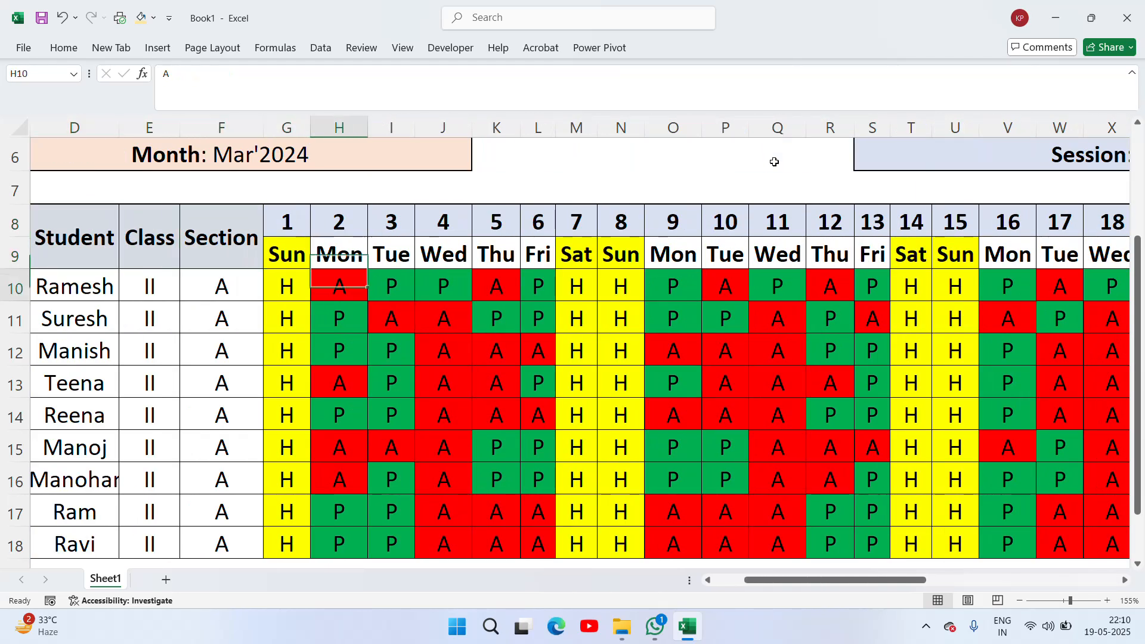
- Examine the attendance marks in the first Sunday column down past the last student and back up to the second student in G11
{"action": "key", "text": "Left"}
{"action": "key", "text": "Down"}
{"action": "key", "text": "Down"}
{"action": "key", "text": "Down"}
{"action": "key", "text": "Down"}
{"action": "key", "text": "Down"}
{"action": "key", "text": "Down"}
{"action": "key", "text": "Down"}
{"action": "key", "text": "Down"}
{"action": "key", "text": "Down"}
{"action": "key", "text": "Down"}
{"action": "key", "text": "Down"}
{"action": "key", "text": "Down"}
{"action": "key", "text": "Down"}
{"action": "key", "text": "Down"}
{"action": "key", "text": "Up"}
{"action": "key", "text": "Up"}
{"action": "key", "text": "Up"}
{"action": "key", "text": "Up"}
{"action": "key", "text": "Up"}
{"action": "key", "text": "Up"}
{"action": "key", "text": "Up"}
{"action": "key", "text": "Up"}
{"action": "key", "text": "Up"}
{"action": "key", "text": "Up"}
{"action": "key", "text": "Up"}
{"action": "key", "text": "Up"}
{"action": "key", "text": "Up"}
{"action": "key", "text": "Up"}
{"action": "key", "text": "Up"}
{"action": "key", "text": "Up"}
{"action": "key", "text": "Up"}
{"action": "key", "text": "Up"}
{"action": "key", "text": "Up"}
{"action": "key", "text": "Up"}
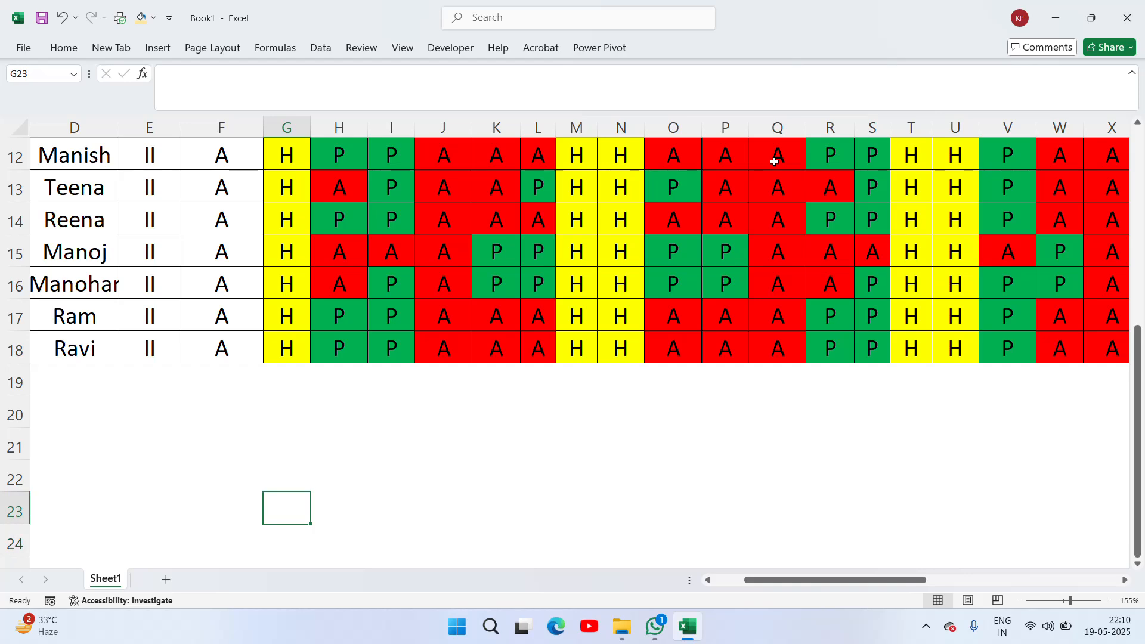
{"action": "key", "text": "Down"}
{"action": "key", "text": "Down"}
{"action": "key", "text": "Down"}
{"action": "key", "text": "Down"}
{"action": "key", "text": "Down"}
{"action": "key", "text": "Down"}
{"action": "key", "text": "Down"}
{"action": "key", "text": "Down"}
{"action": "key", "text": "Down"}
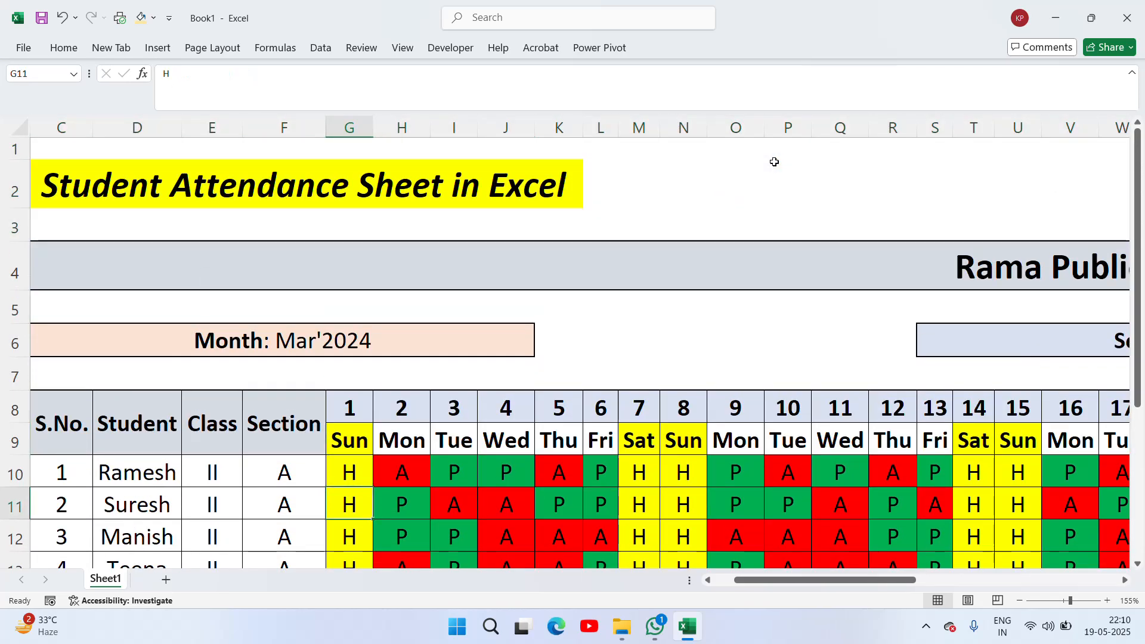
- Examine the first student's attendance marks across row 10, from the start of the month past the totals columns
{"action": "key", "text": "Right"}
{"action": "key", "text": "Right"}
{"action": "key", "text": "Up"}
{"action": "key", "text": "Right"}
{"action": "key", "text": "Right"}
{"action": "key", "text": "Right"}
{"action": "key", "text": "Right"}
{"action": "key", "text": "Right"}
{"action": "key", "text": "Right"}
{"action": "key", "text": "Right"}
{"action": "key", "text": "Right"}
{"action": "key", "text": "Right"}
{"action": "key", "text": "Right"}
{"action": "key", "text": "Right"}
{"action": "key", "text": "Right"}
{"action": "key", "text": "Right"}
{"action": "key", "text": "Right"}
{"action": "key", "text": "Right"}
{"action": "key", "text": "Right"}
{"action": "key", "text": "Right"}
{"action": "key", "text": "Right"}
{"action": "key", "text": "Right"}
{"action": "key", "text": "Right"}
{"action": "key", "text": "Right"}
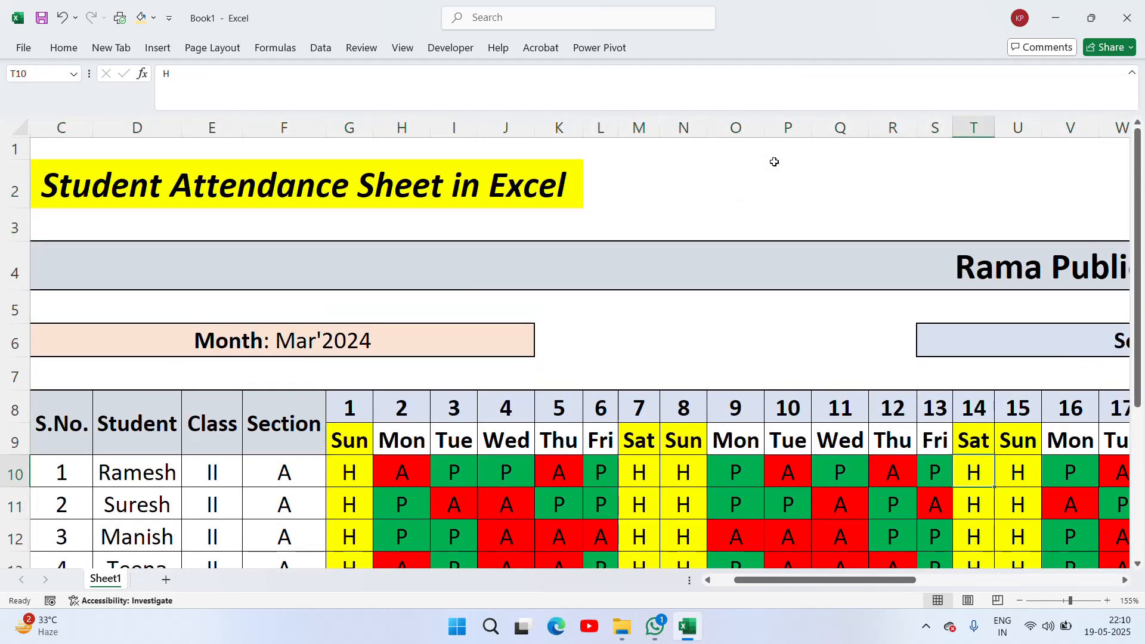
{"action": "key", "text": "Right"}
{"action": "key", "text": "Right"}
{"action": "key", "text": "Right"}
{"action": "key", "text": "Right"}
{"action": "key", "text": "Right"}
{"action": "key", "text": "Right"}
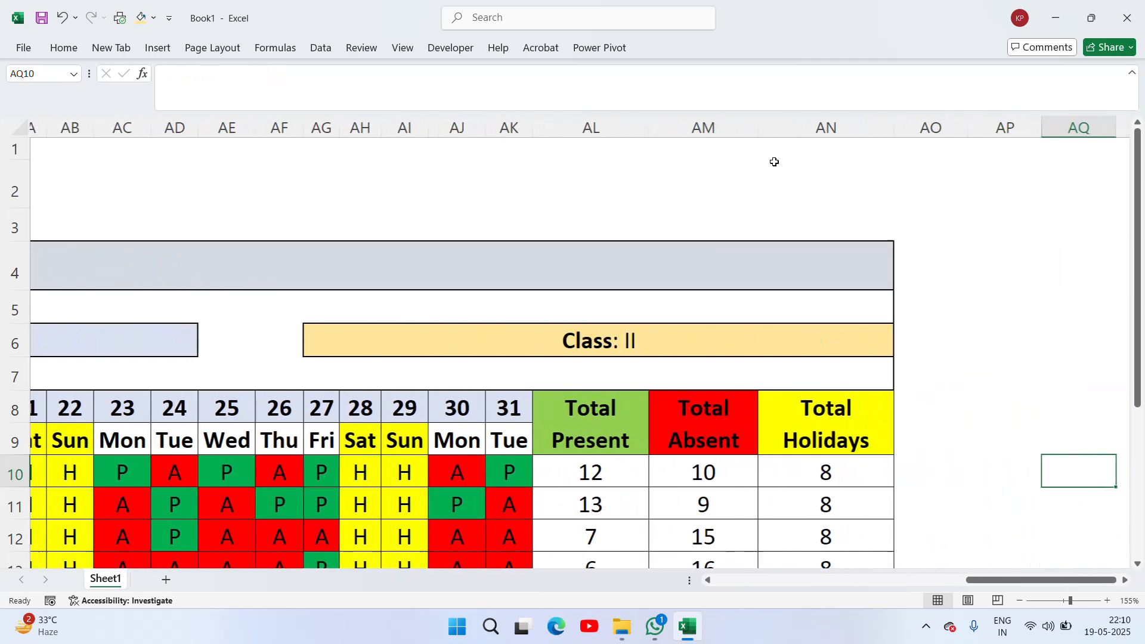
- Examine the Total Present column down past the last student and back to the first student's COUNTIF formula in AL10
{"action": "key", "text": "Left"}
{"action": "key", "text": "Left"}
{"action": "key", "text": "Left"}
{"action": "key", "text": "Left"}
{"action": "key", "text": "Left"}
{"action": "key", "text": "Down"}
{"action": "key", "text": "Down"}
{"action": "key", "text": "Down"}
{"action": "key", "text": "Down"}
{"action": "key", "text": "Down"}
{"action": "key", "text": "Down"}
{"action": "key", "text": "Down"}
{"action": "key", "text": "Down"}
{"action": "key", "text": "Down"}
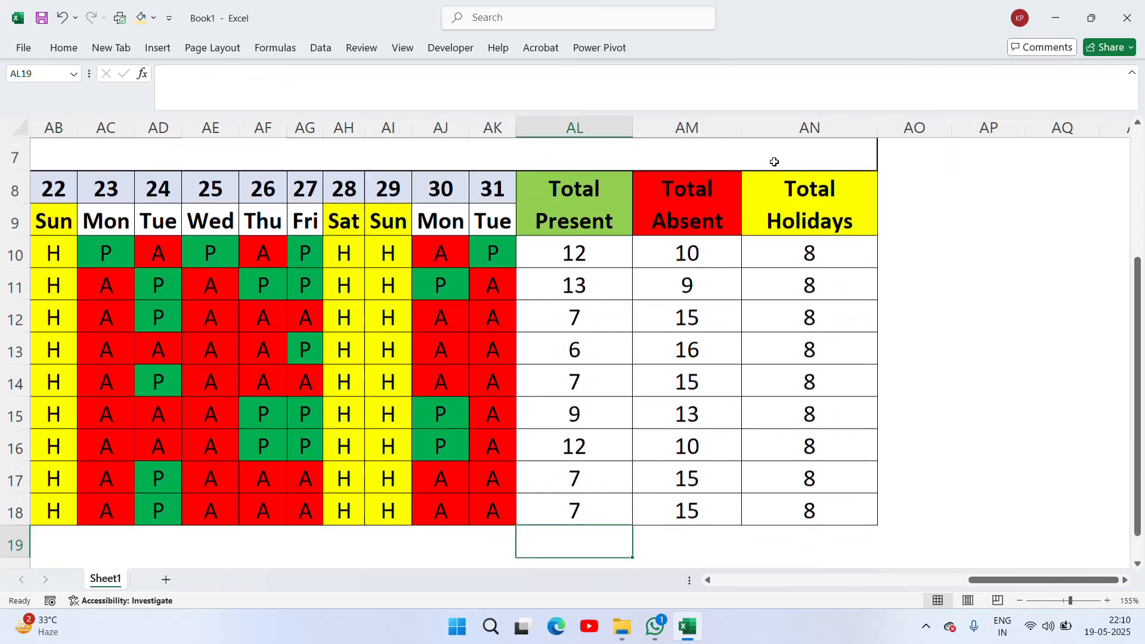
{"action": "key", "text": "Up"}
{"action": "key", "text": "Up"}
{"action": "key", "text": "Up"}
{"action": "key", "text": "Up"}
{"action": "key", "text": "Up"}
{"action": "key", "text": "Up"}
{"action": "key", "text": "Up"}
{"action": "key", "text": "Up"}
{"action": "key", "text": "Up"}
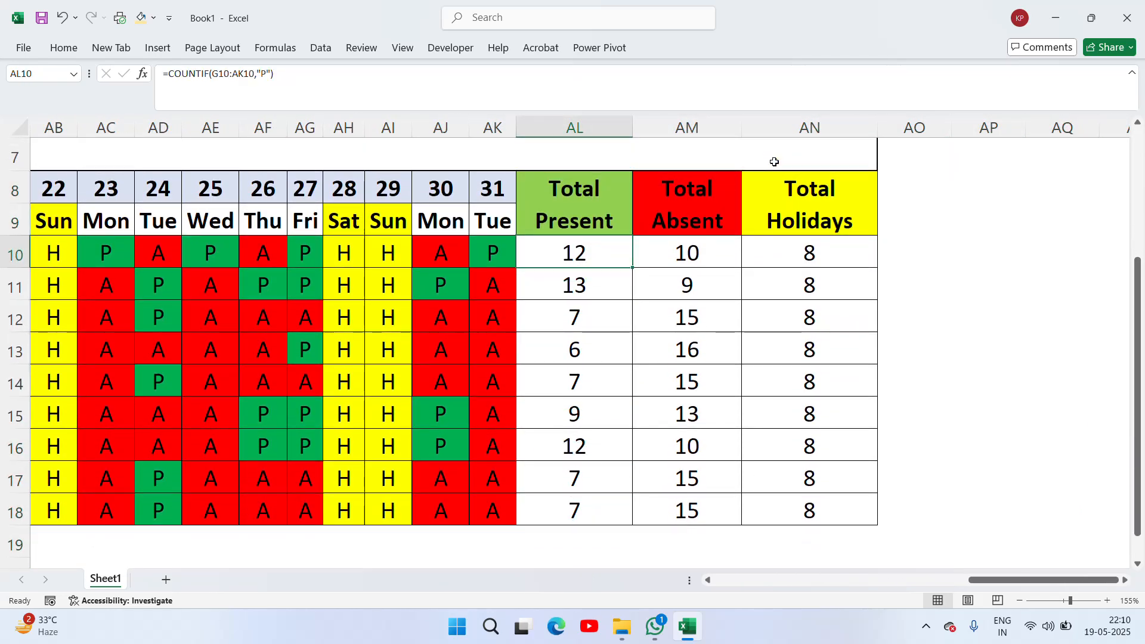
- Review the first student's marks backward from month end and return to the Total Present formula in AL10
{"action": "key", "text": "Left"}
{"action": "key", "text": "Left"}
{"action": "key", "text": "Left"}
{"action": "key", "text": "Left"}
{"action": "key", "text": "Left"}
{"action": "key", "text": "Left"}
{"action": "key", "text": "Left"}
{"action": "key", "text": "Left"}
{"action": "key", "text": "Left"}
{"action": "key", "text": "Left"}
{"action": "key", "text": "Left"}
{"action": "key", "text": "Left"}
{"action": "key", "text": "Left"}
{"action": "key", "text": "Left"}
{"action": "key", "text": "Right"}
{"action": "key", "text": "Right"}
{"action": "key", "text": "Right"}
{"action": "key", "text": "Right"}
{"action": "key", "text": "Right"}
{"action": "key", "text": "Right"}
{"action": "key", "text": "Right"}
{"action": "key", "text": "Right"}
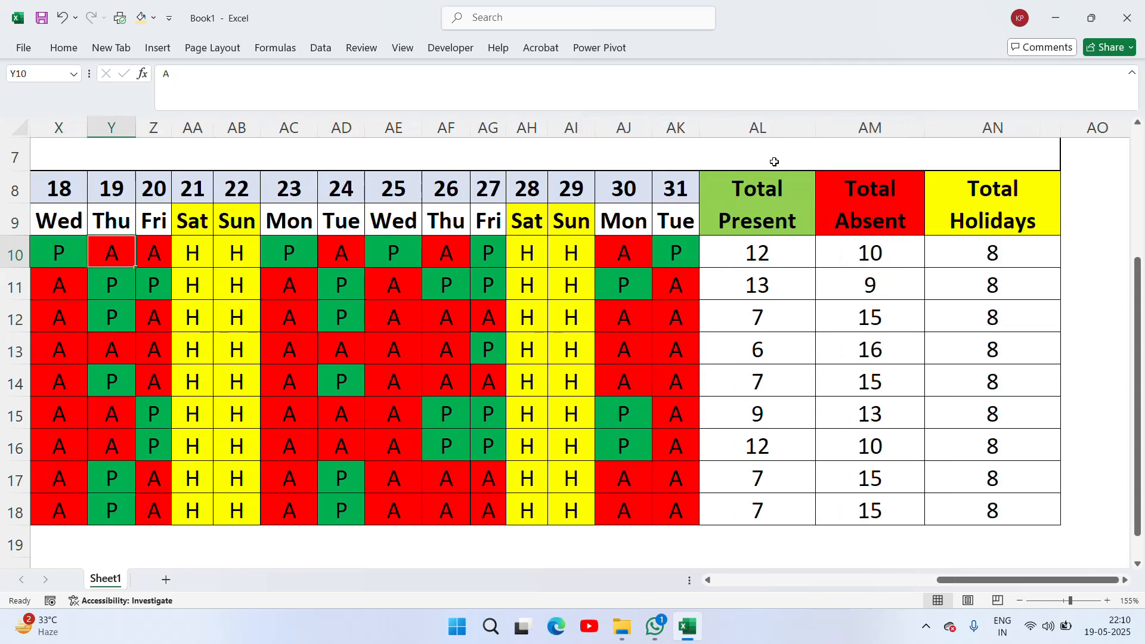
{"action": "key", "text": "Right"}
{"action": "key", "text": "Right"}
{"action": "key", "text": "Right"}
{"action": "key", "text": "Right"}
{"action": "key", "text": "Right"}
{"action": "key", "text": "Right"}
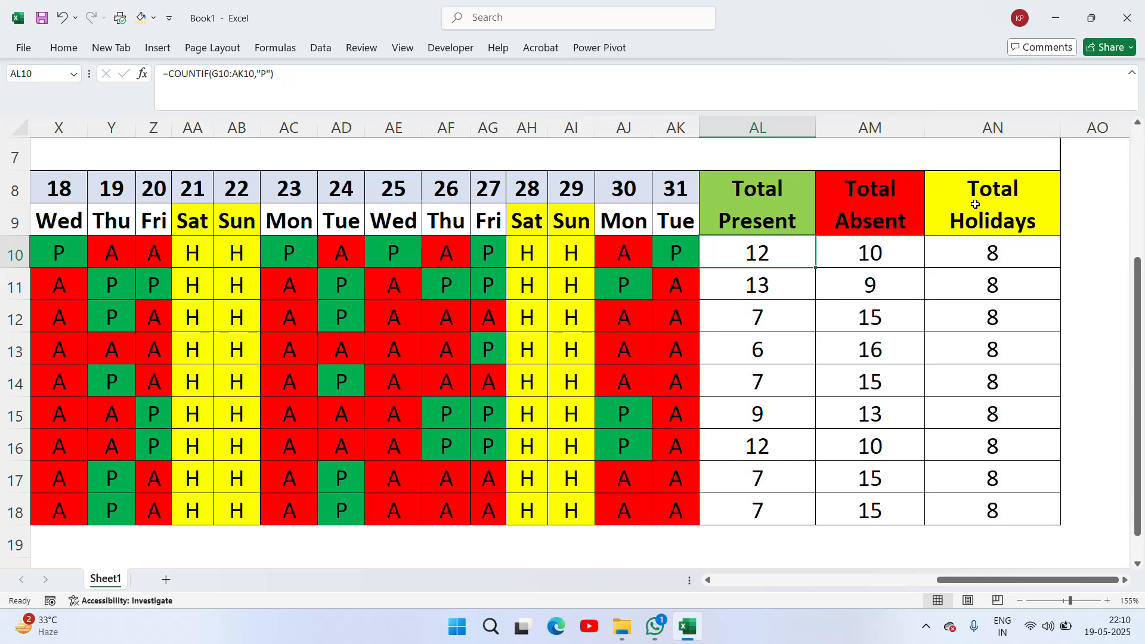
- Inspect the first student's Total Absent formula in AM10 and the Total Holidays cell and heading in column AN
{"action": "left_click", "coordinate": [906, 246]}
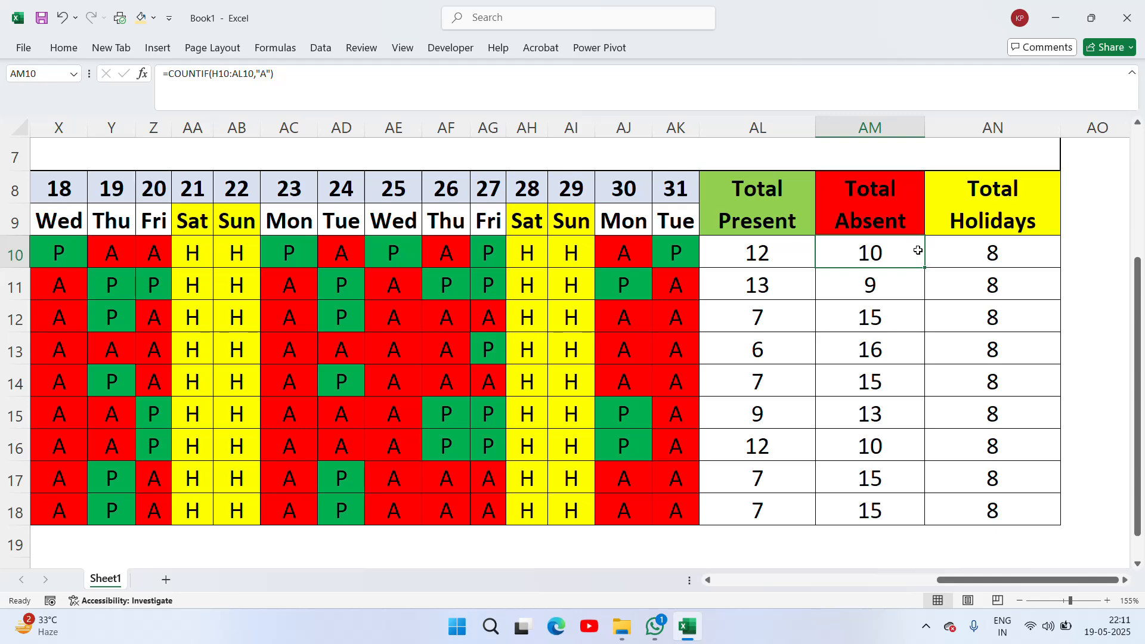
{"action": "left_click", "coordinate": [995, 260]}
{"action": "key", "text": "Up"}
{"action": "key", "text": "Up"}
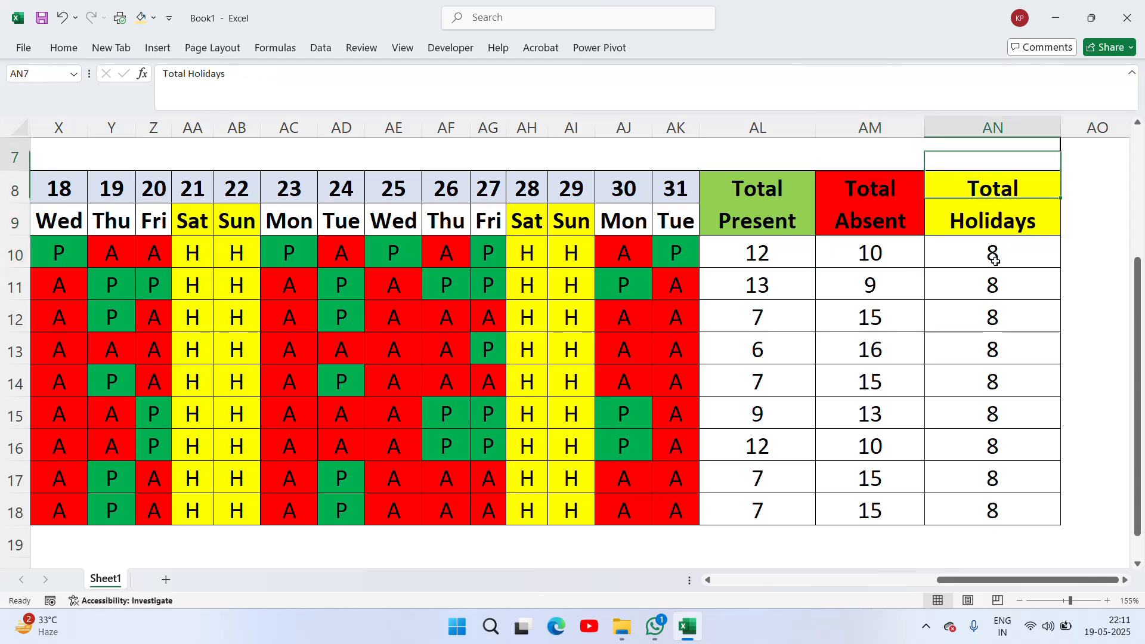
{"action": "key", "text": "Down"}
{"action": "key", "text": "Down"}
- Return to the start of the student table and go up to the school name heading in C4
{"action": "key", "text": "ctrl+Left"}
{"action": "key", "text": "ctrl+Left"}
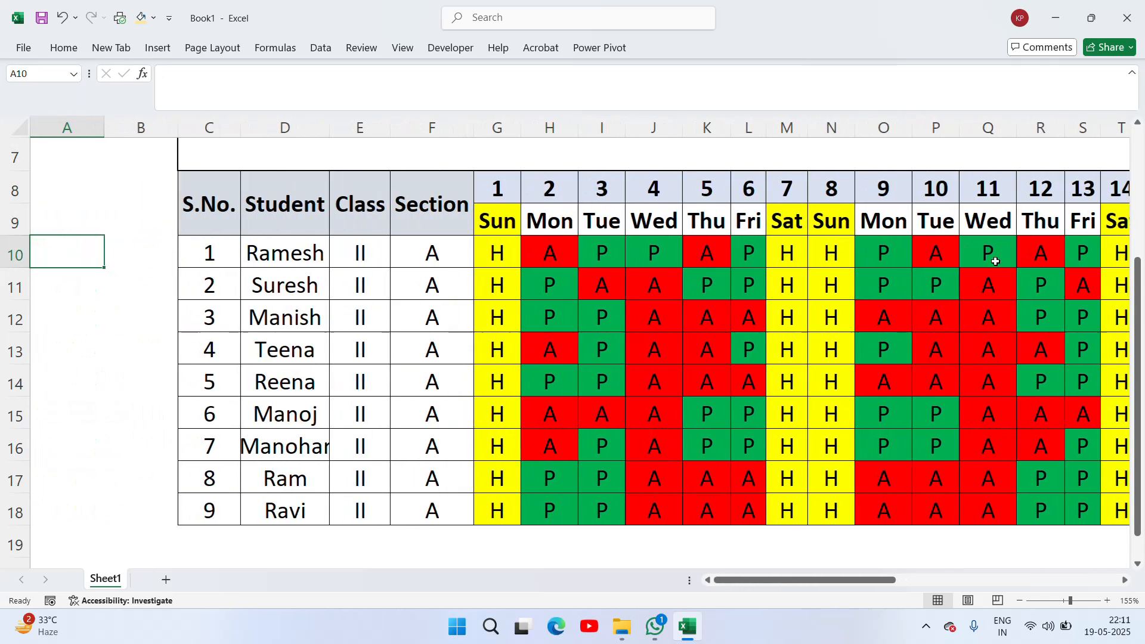
{"action": "key", "text": "Up"}
{"action": "key", "text": "Up"}
{"action": "key", "text": "ctrl+Right"}
{"action": "key", "text": "ctrl+Up"}
{"action": "key", "text": "ctrl+Up"}
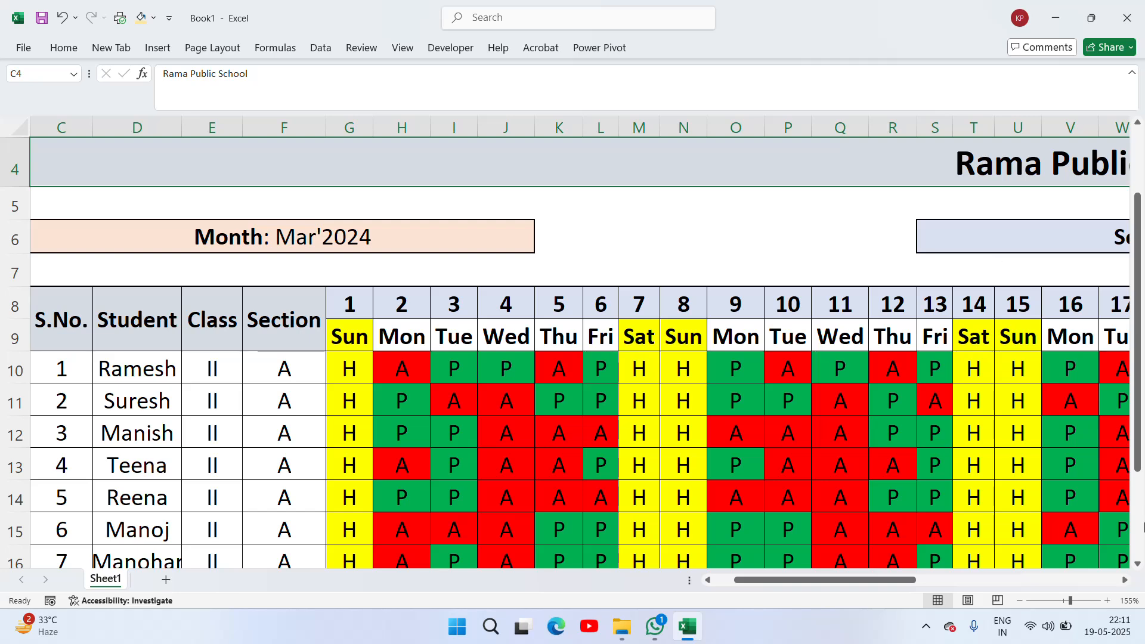
- Zoom the sheet out to 56% to view the whole attendance table, with the empty cell Z23 below it selected
{"action": "left_click", "coordinate": [1058, 601]}
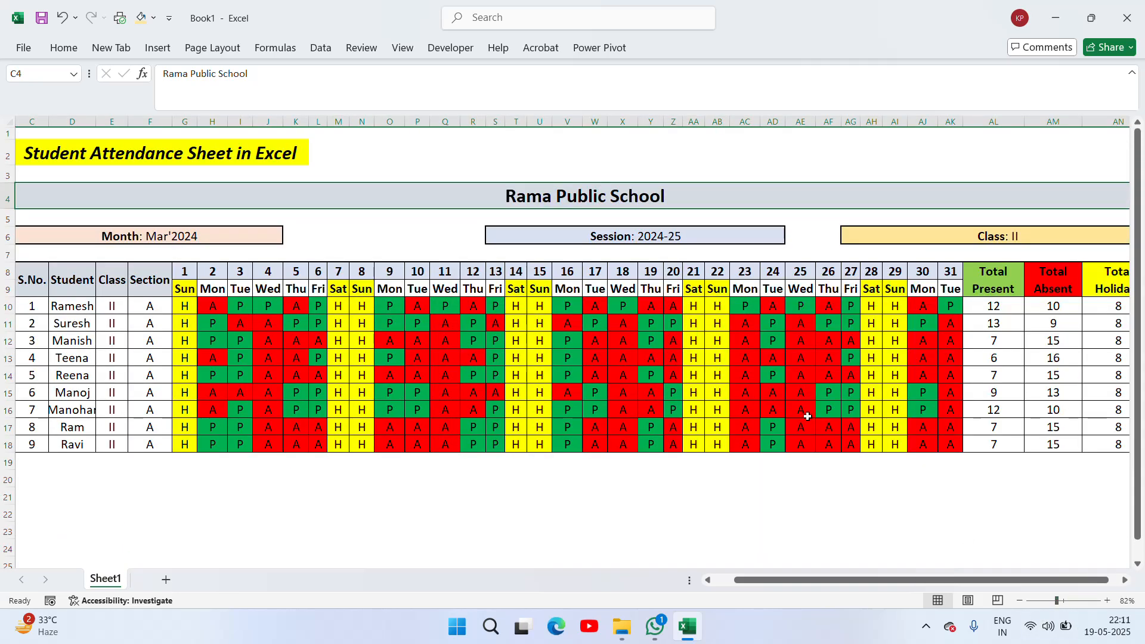
{"action": "left_click", "coordinate": [620, 498]}
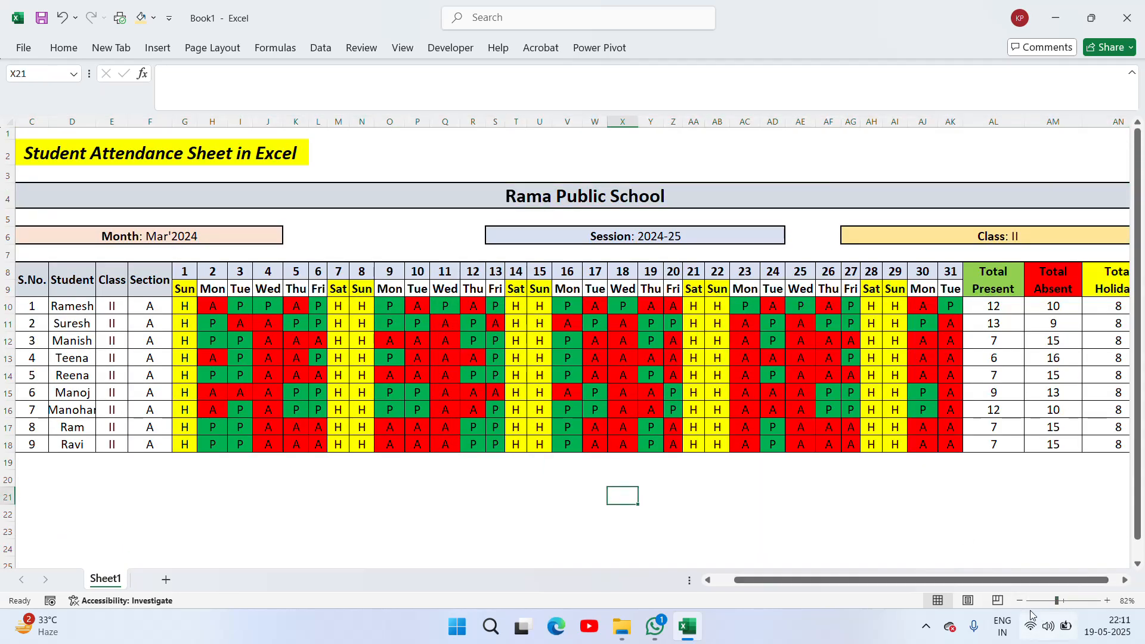
{"action": "left_click", "coordinate": [1048, 601]}
{"action": "left_click", "coordinate": [515, 396]}
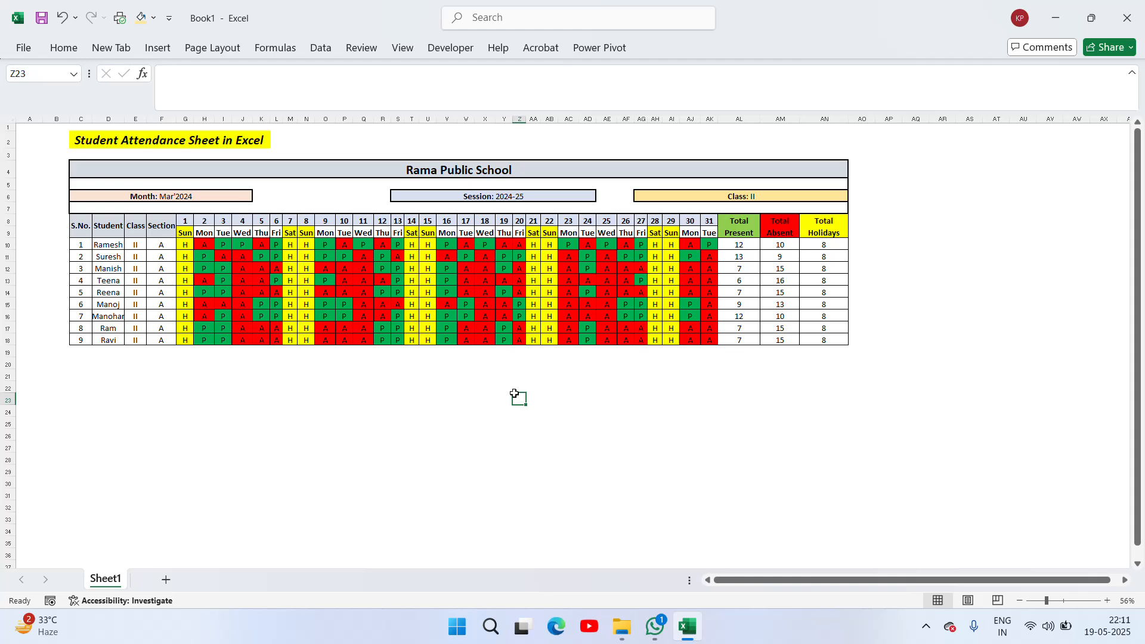
{"action": "left_click", "coordinate": [925, 623]}
{"action": "left_click", "coordinate": [926, 582]}
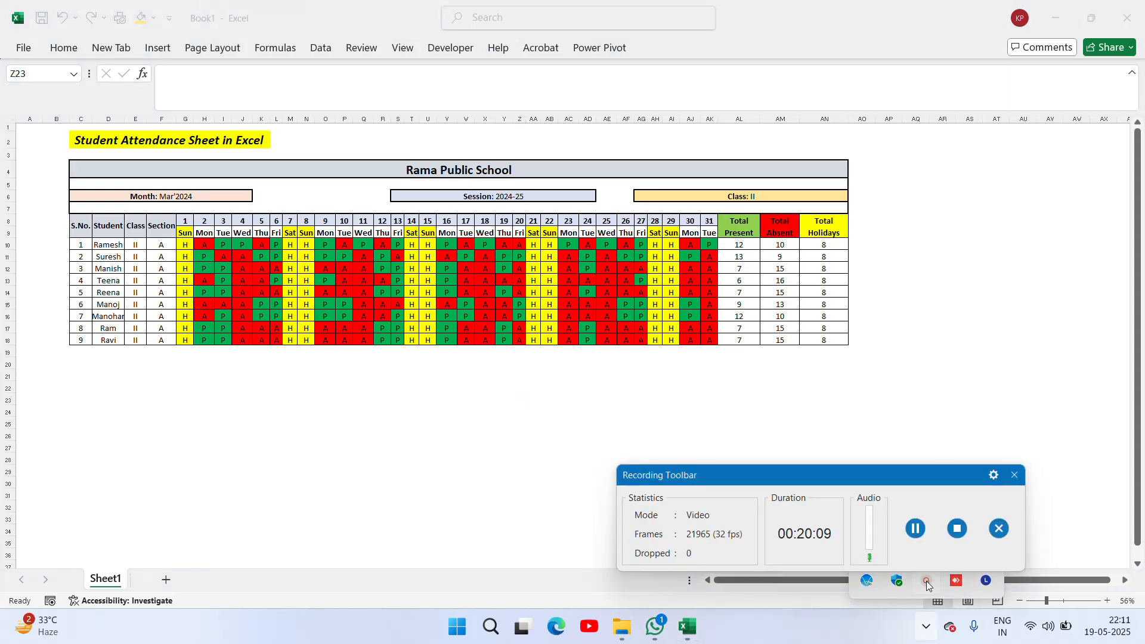
{"action": "left_click", "coordinate": [955, 530]}
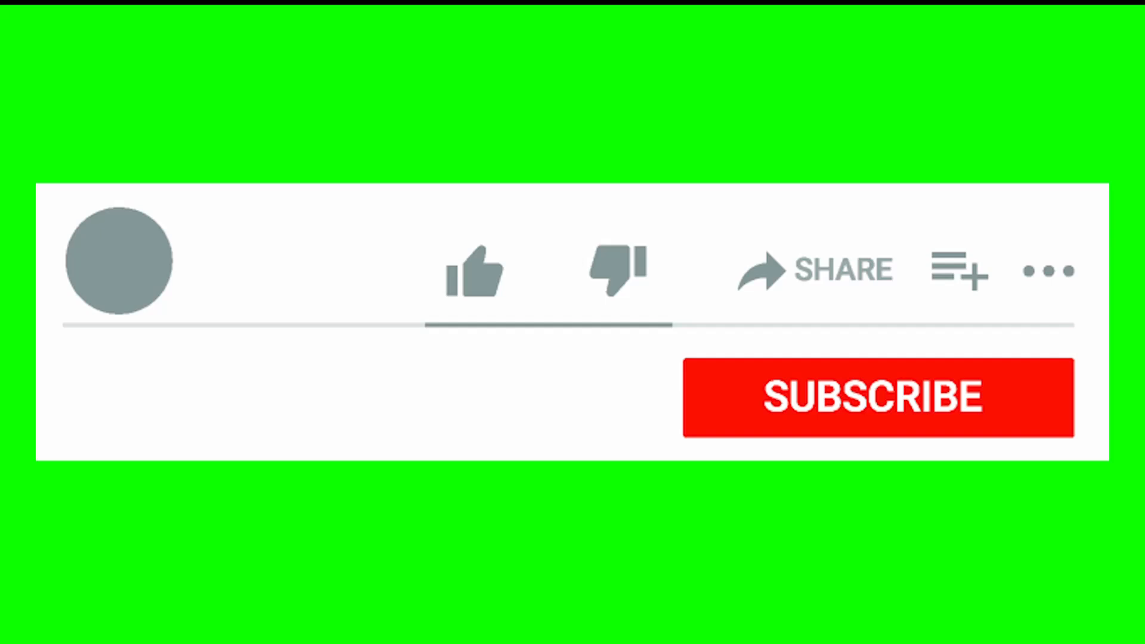